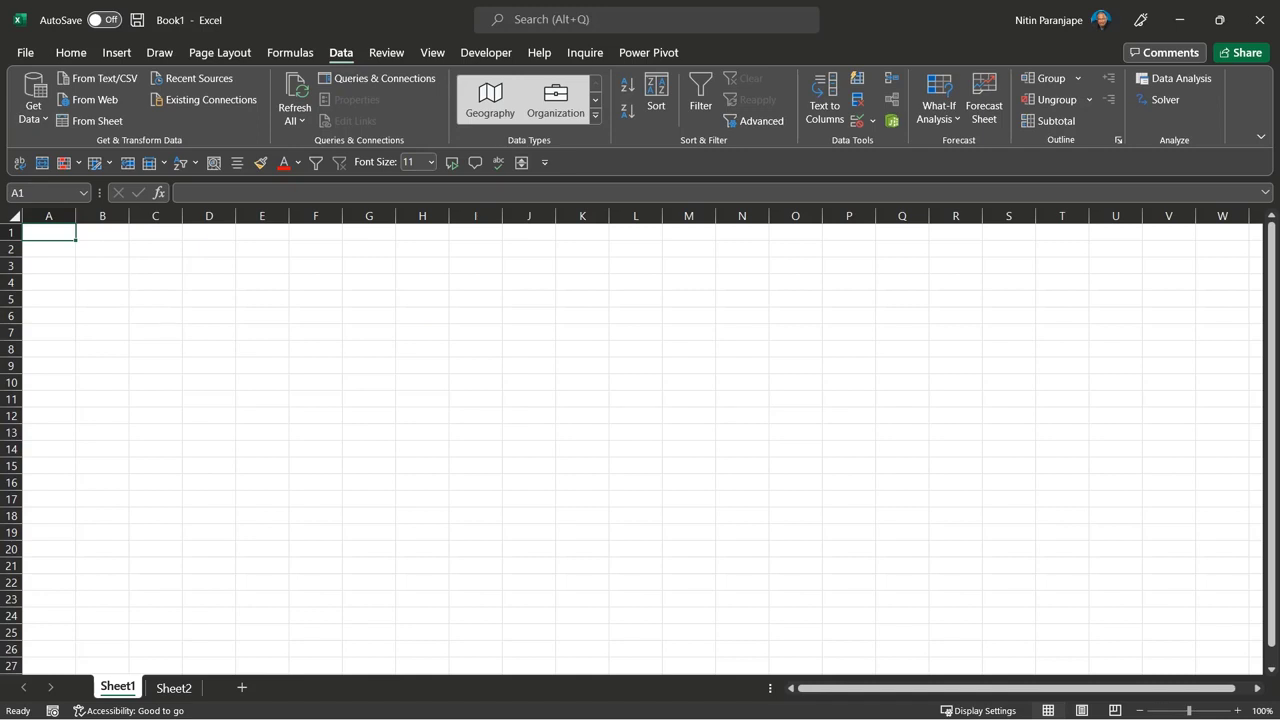
# Step: Switch to Power BI Desktop, show the report view and open the complete list of data source connectors
pyautogui.hotkey('alt', 'Tab')
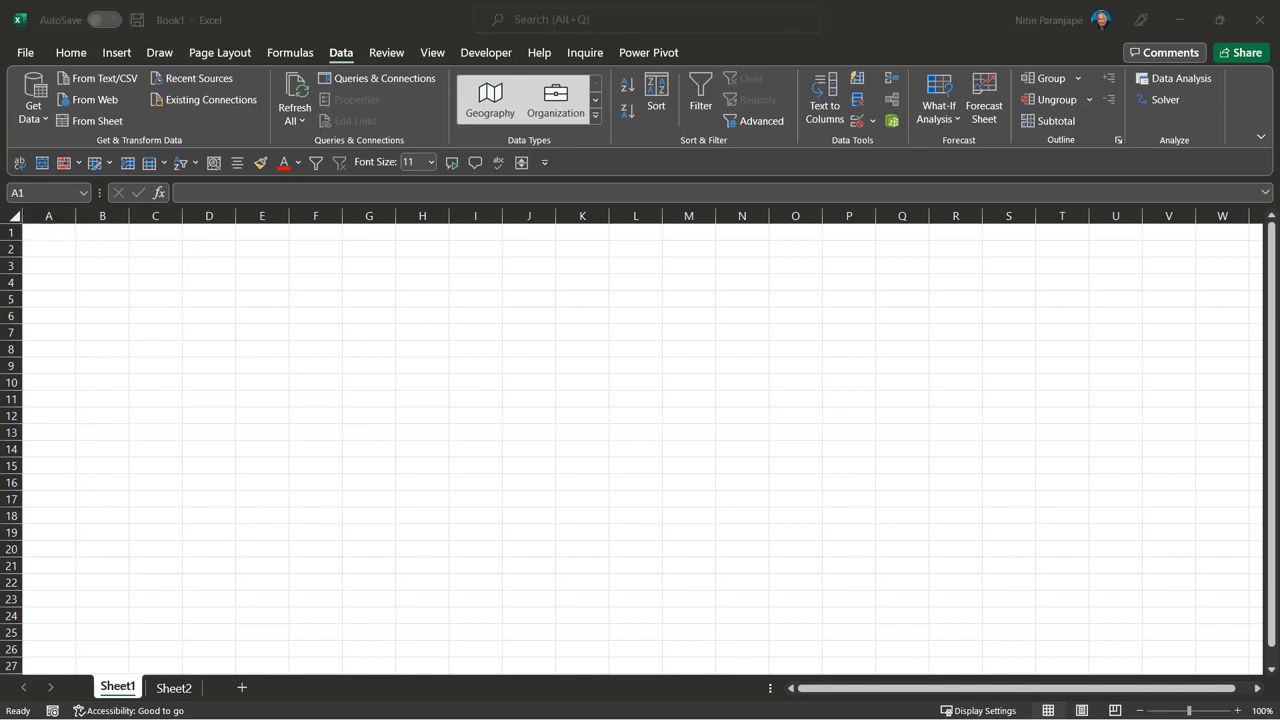
pyautogui.hotkey('alt', 'Tab')
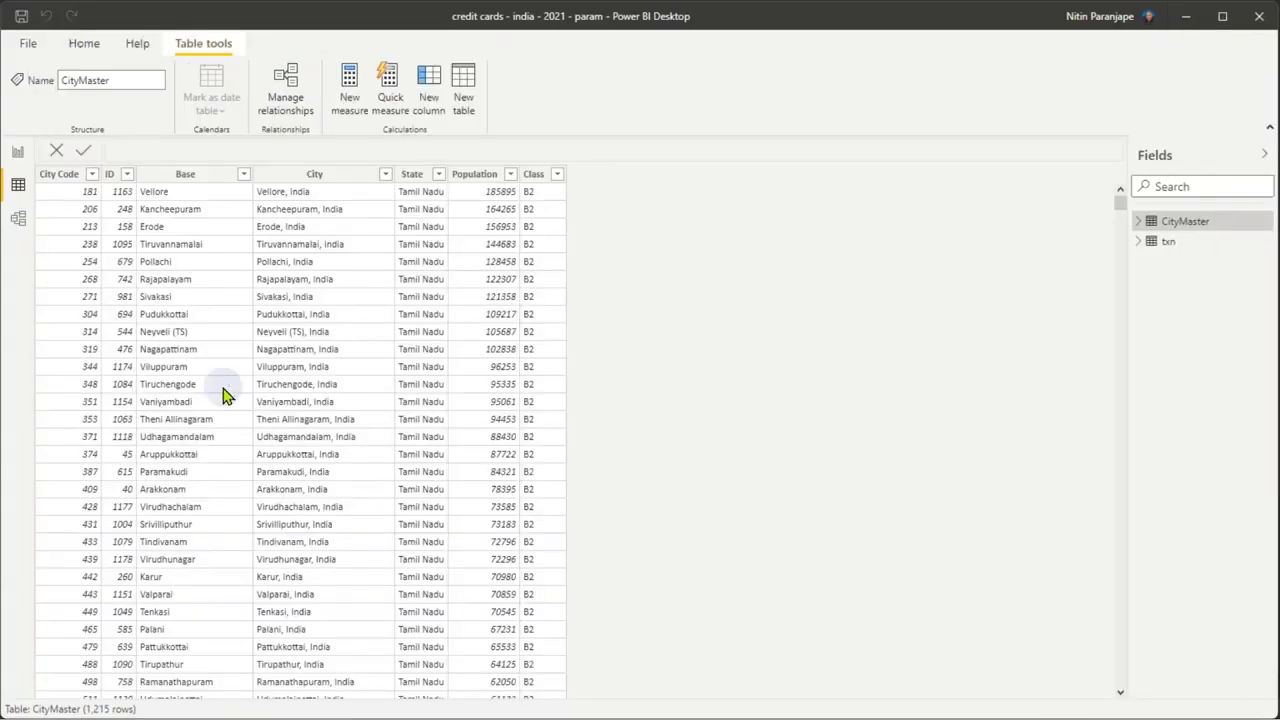
pyautogui.click(95, 50)
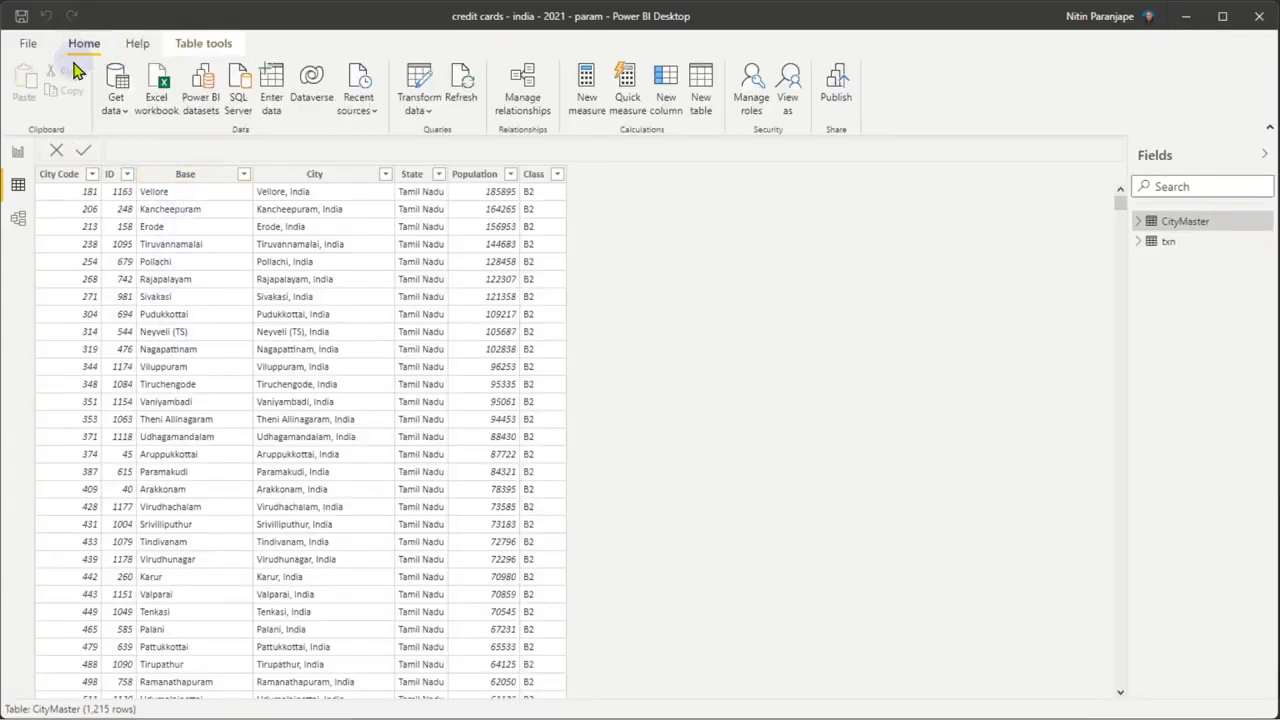
pyautogui.click(18, 152)
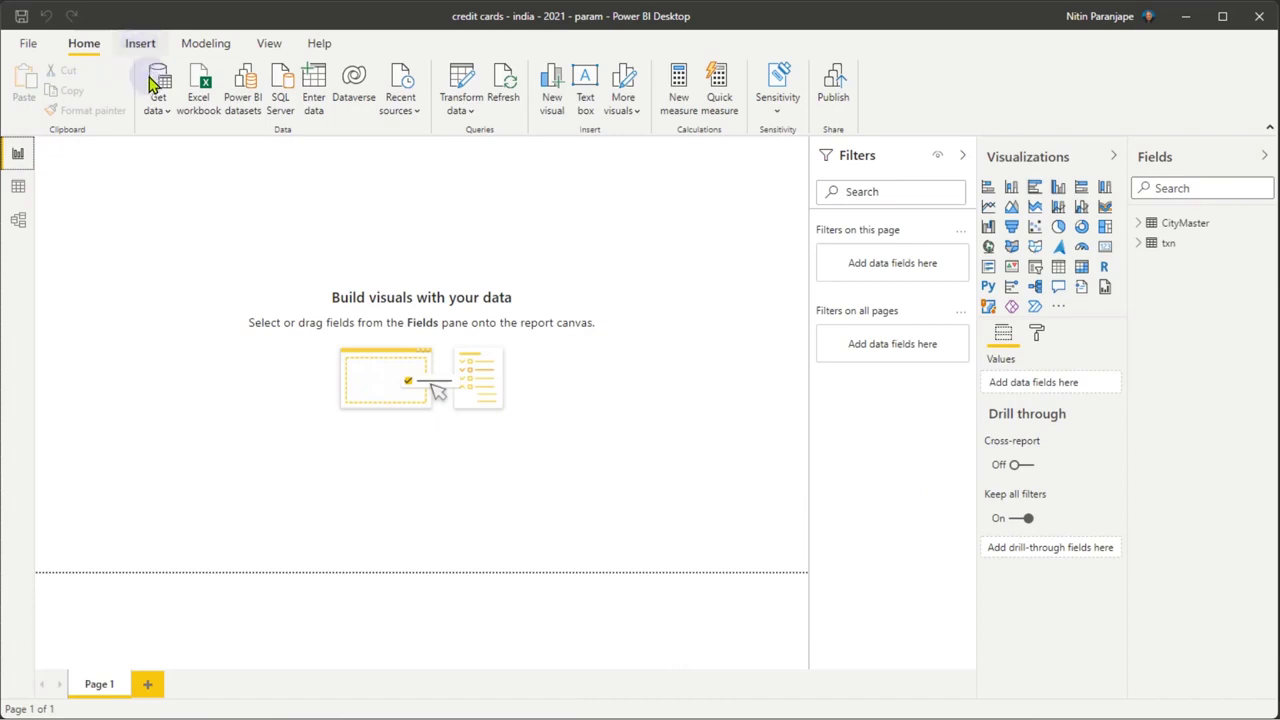
pyautogui.click(158, 108)
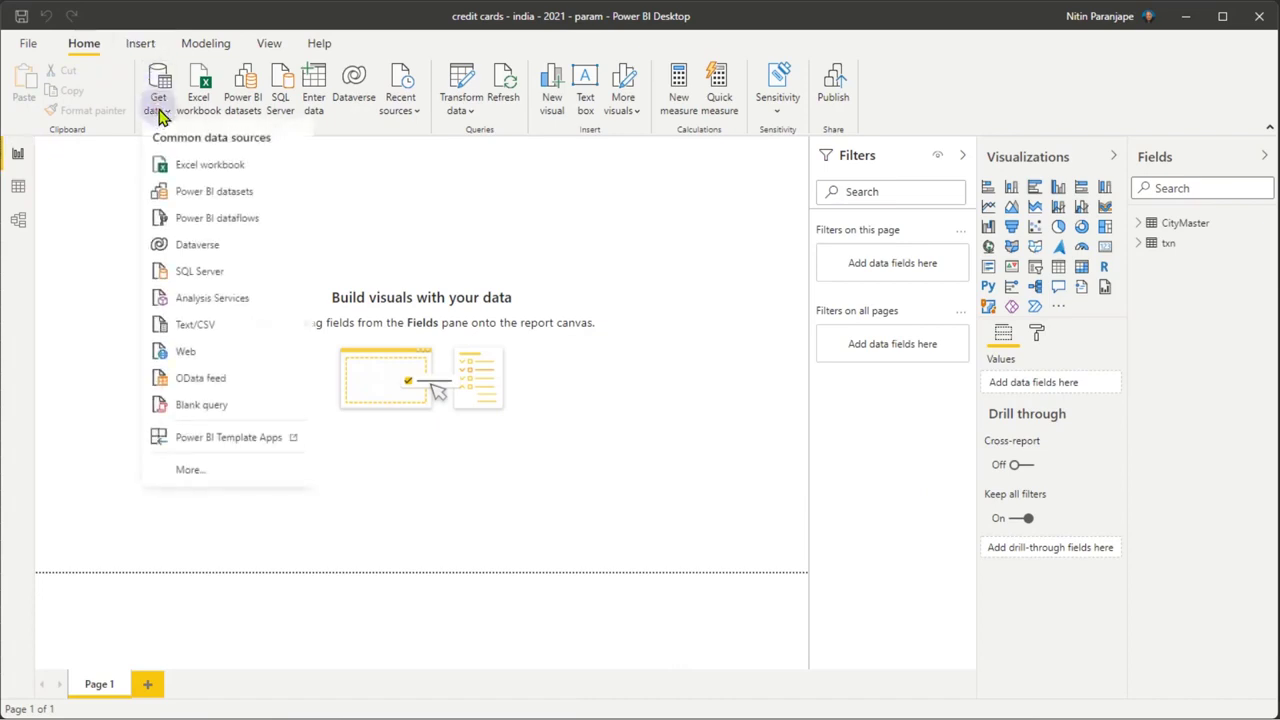
pyautogui.click(204, 472)
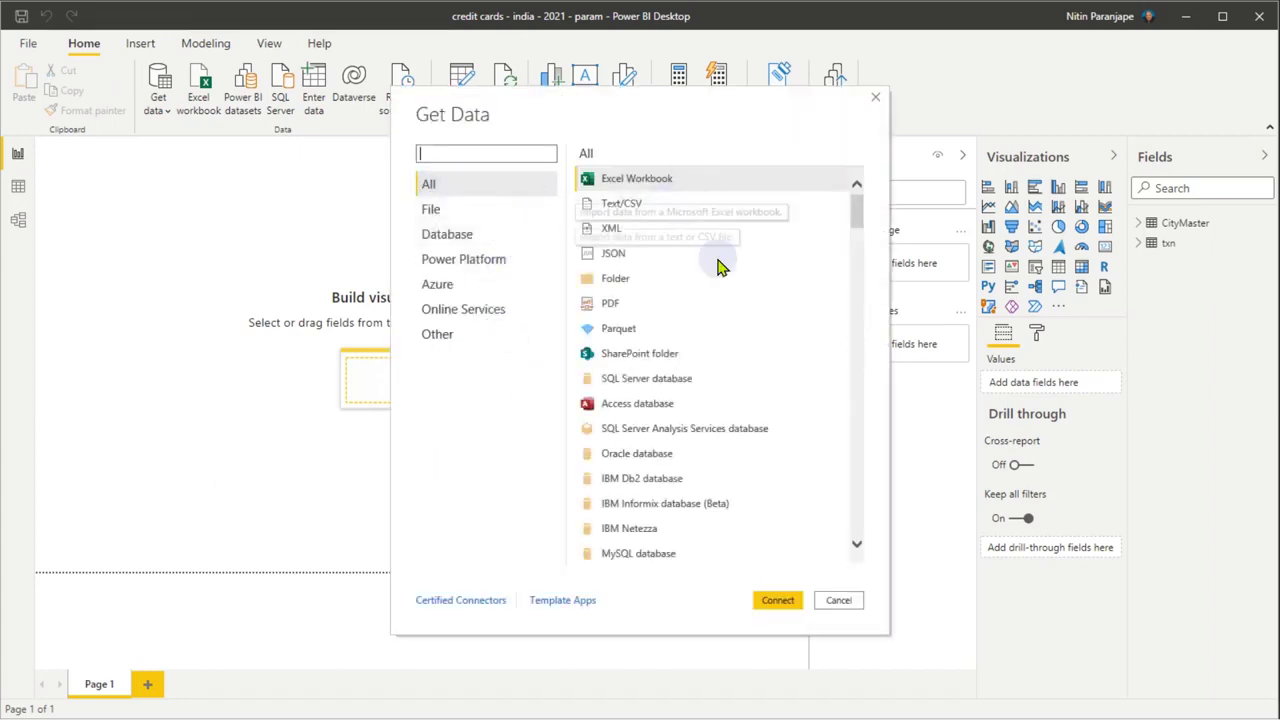
# Step: Examine the File connectors, including PDF, and look through the whole list of Database connectors
pyautogui.click(460, 218)
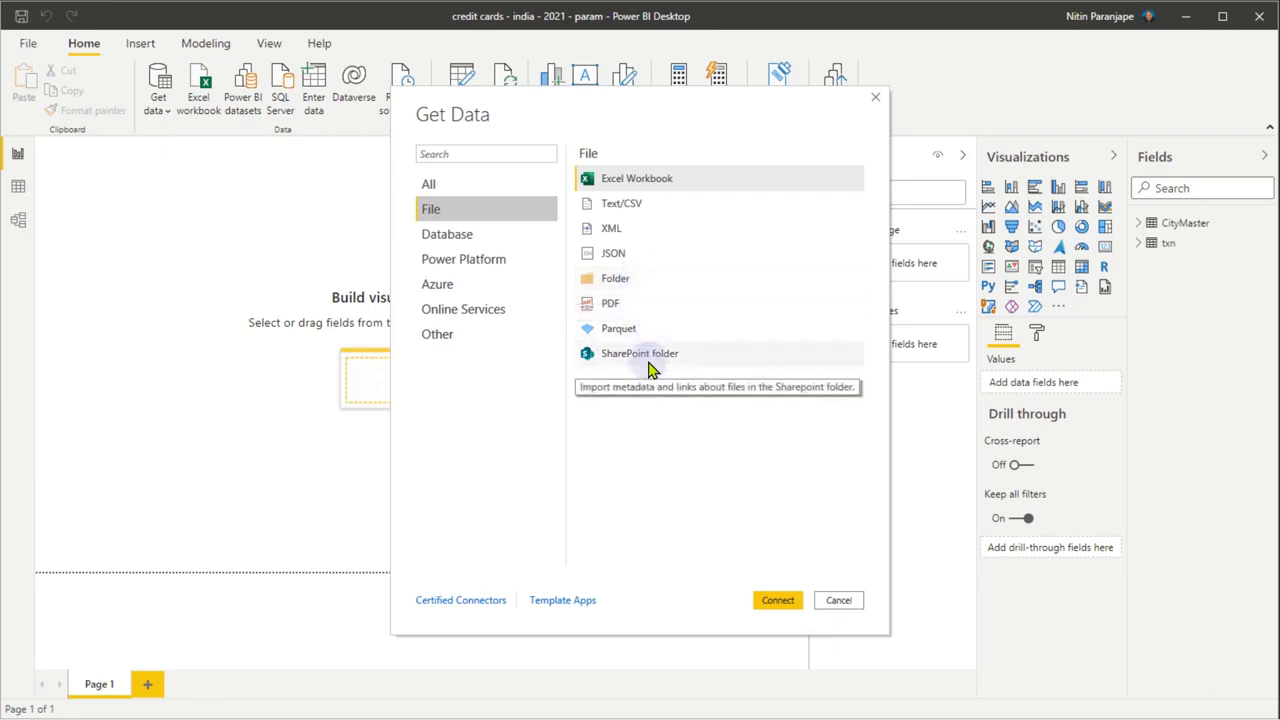
pyautogui.click(627, 315)
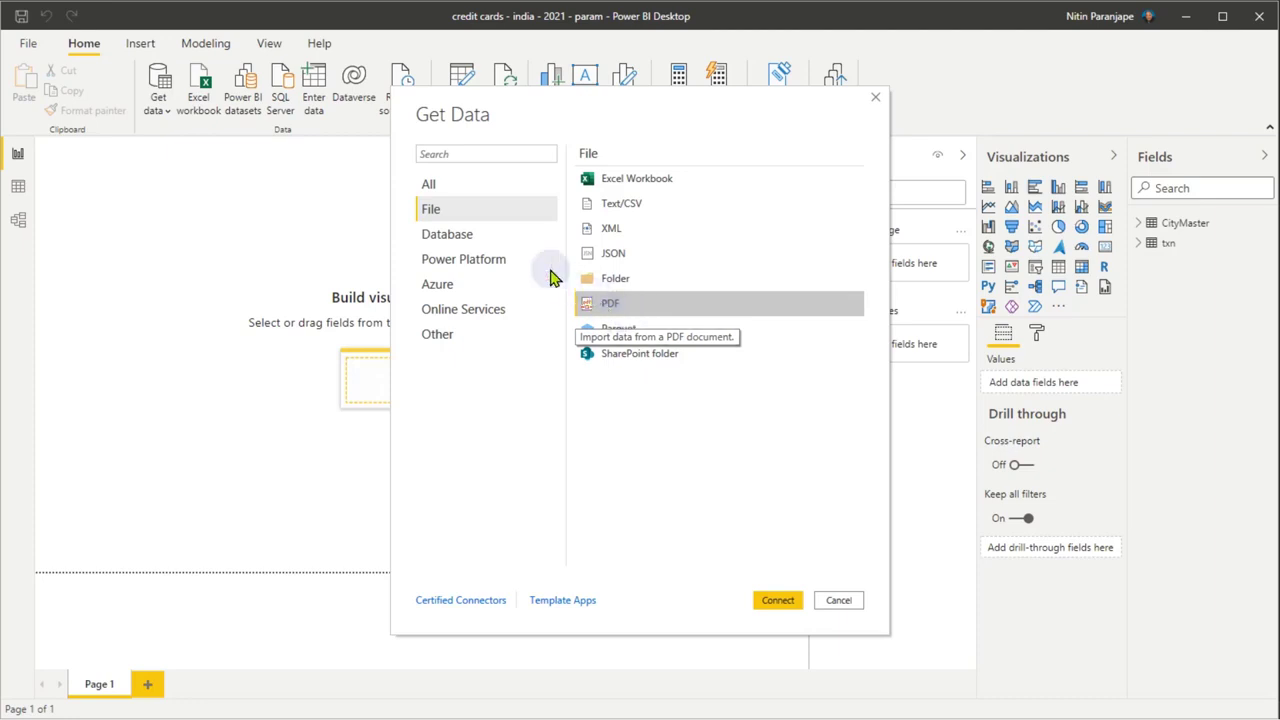
pyautogui.click(468, 242)
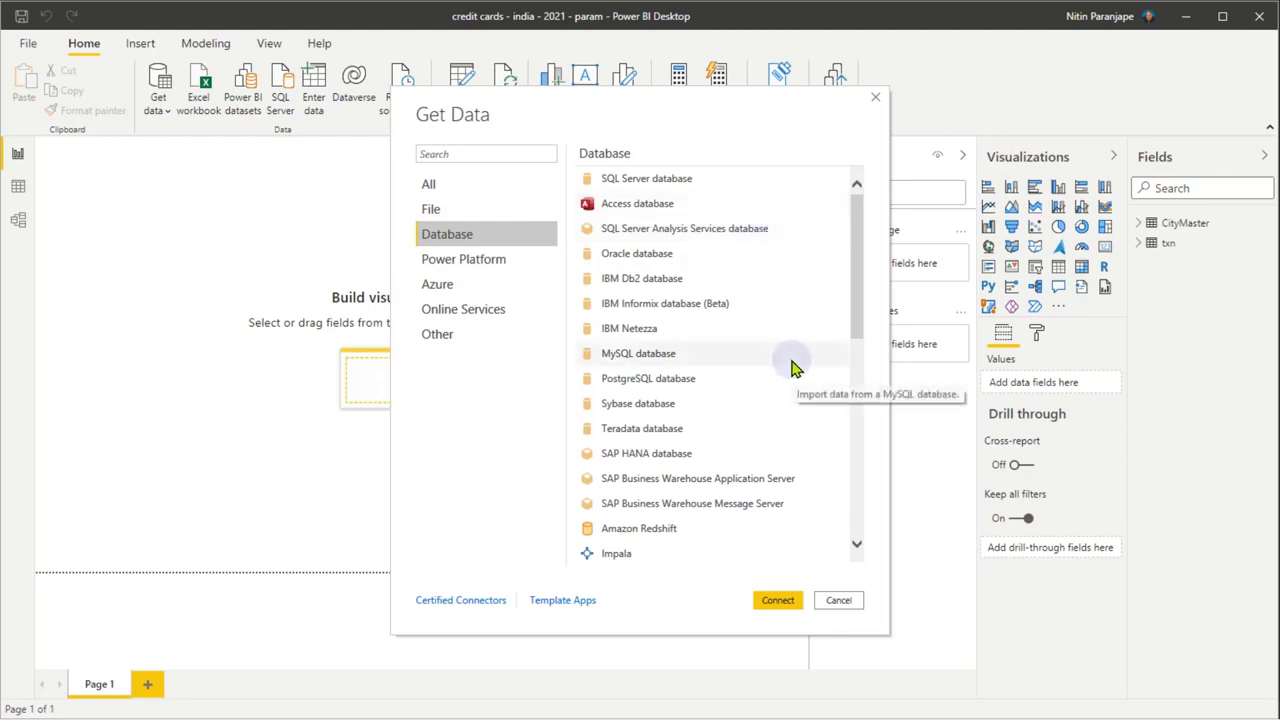
pyautogui.moveTo(860, 332); pyautogui.dragTo(846, 531)
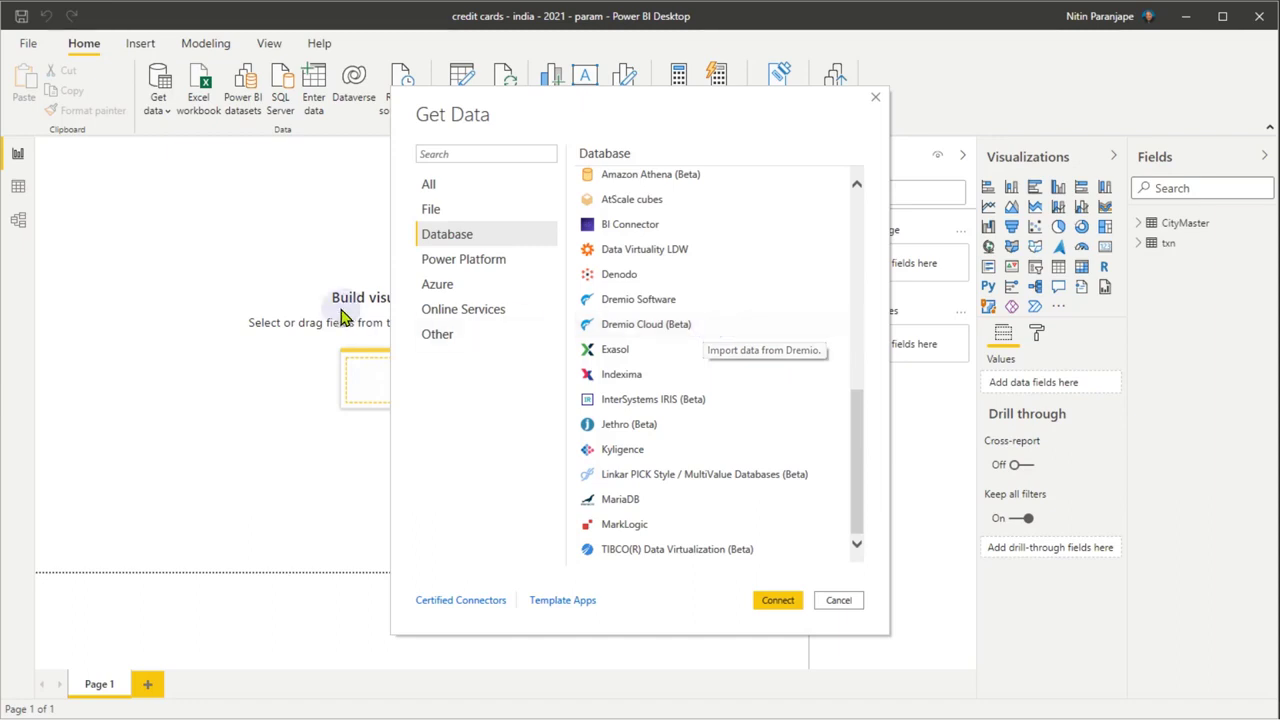
# Step: Review the Power Platform connectors, including Dataverse, and the Azure connectors
pyautogui.click(483, 262)
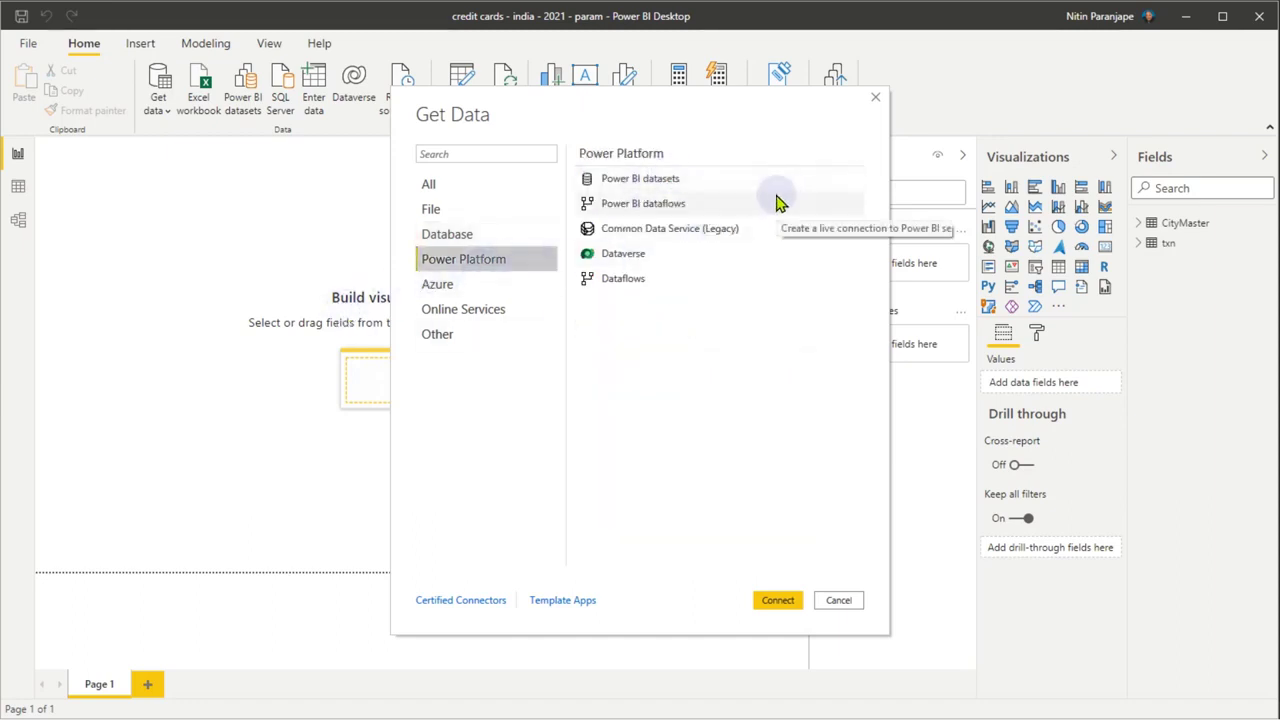
pyautogui.click(700, 262)
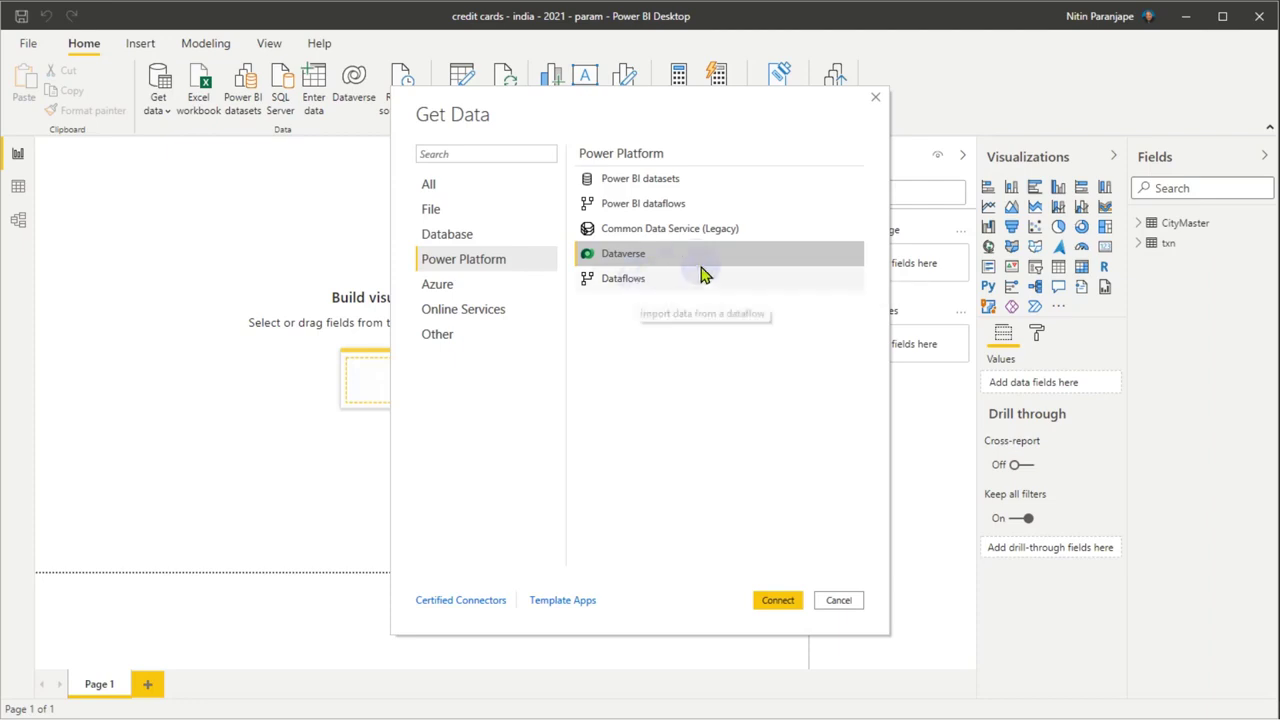
pyautogui.click(453, 290)
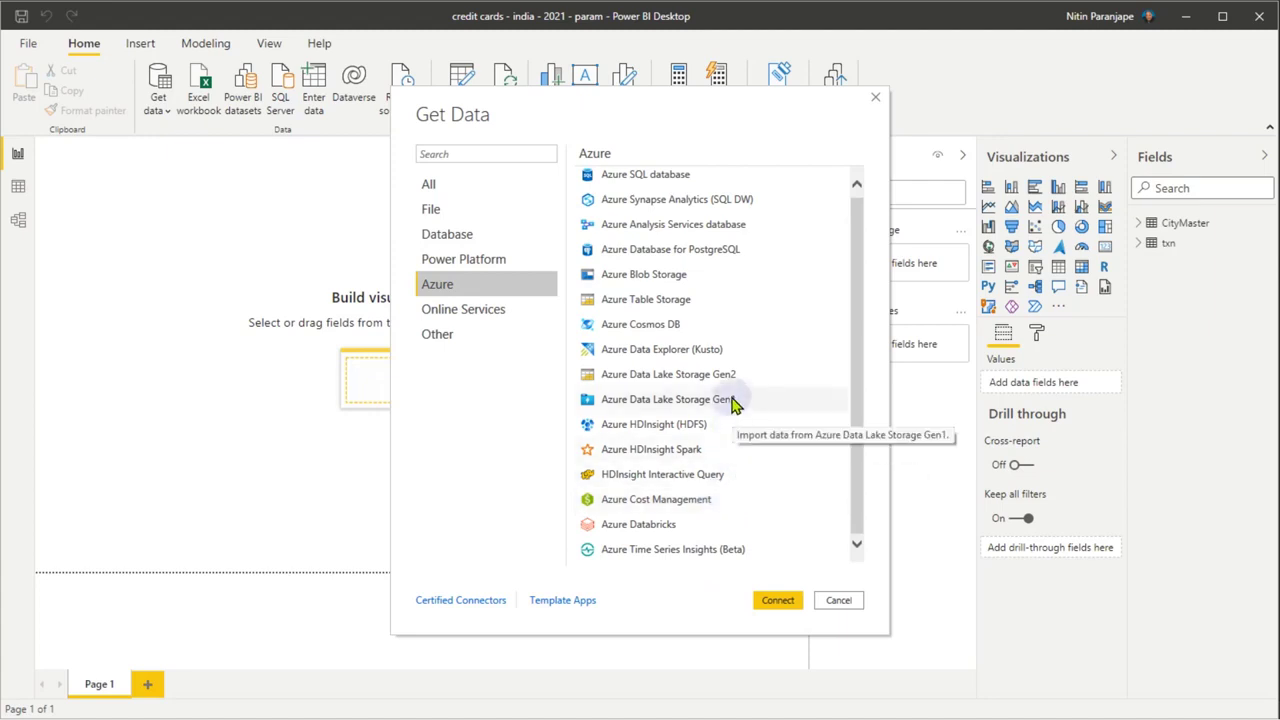
# Step: Look through the Online Services connectors, including LinkedIn Sales Navigator (Beta), to the end of the list
pyautogui.click(515, 315)
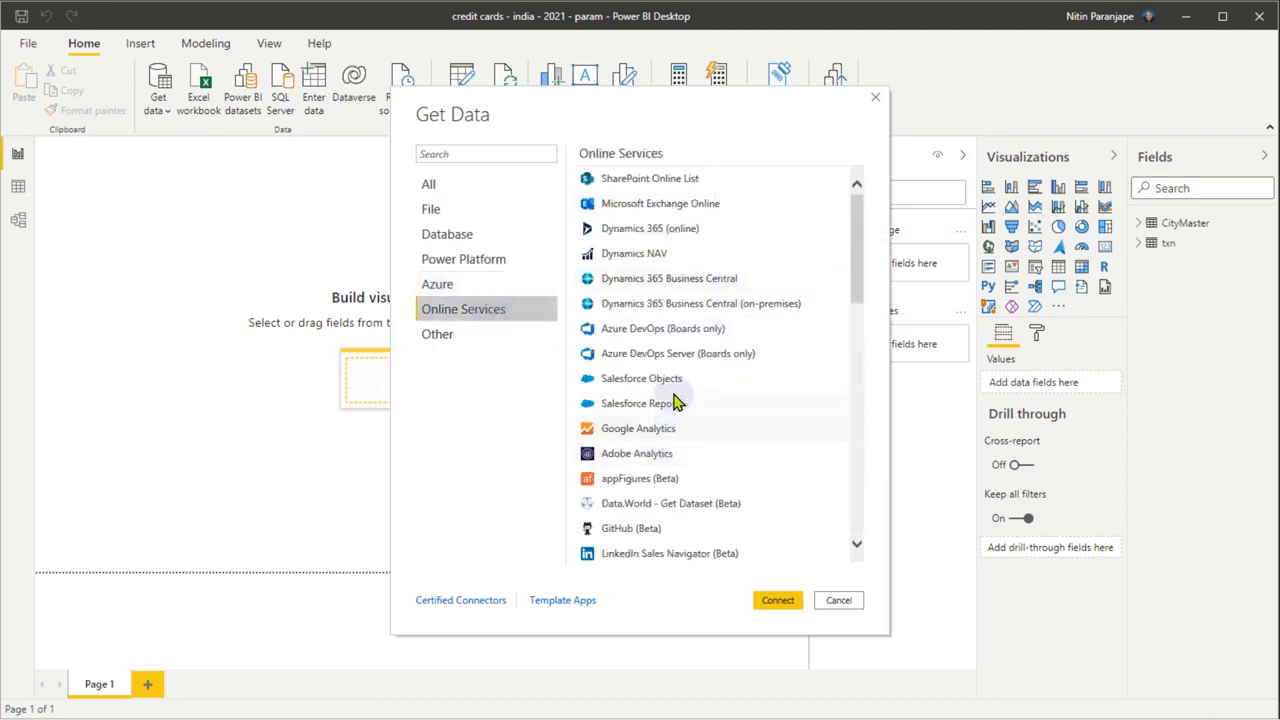
pyautogui.scroll(-4, 750, 488)
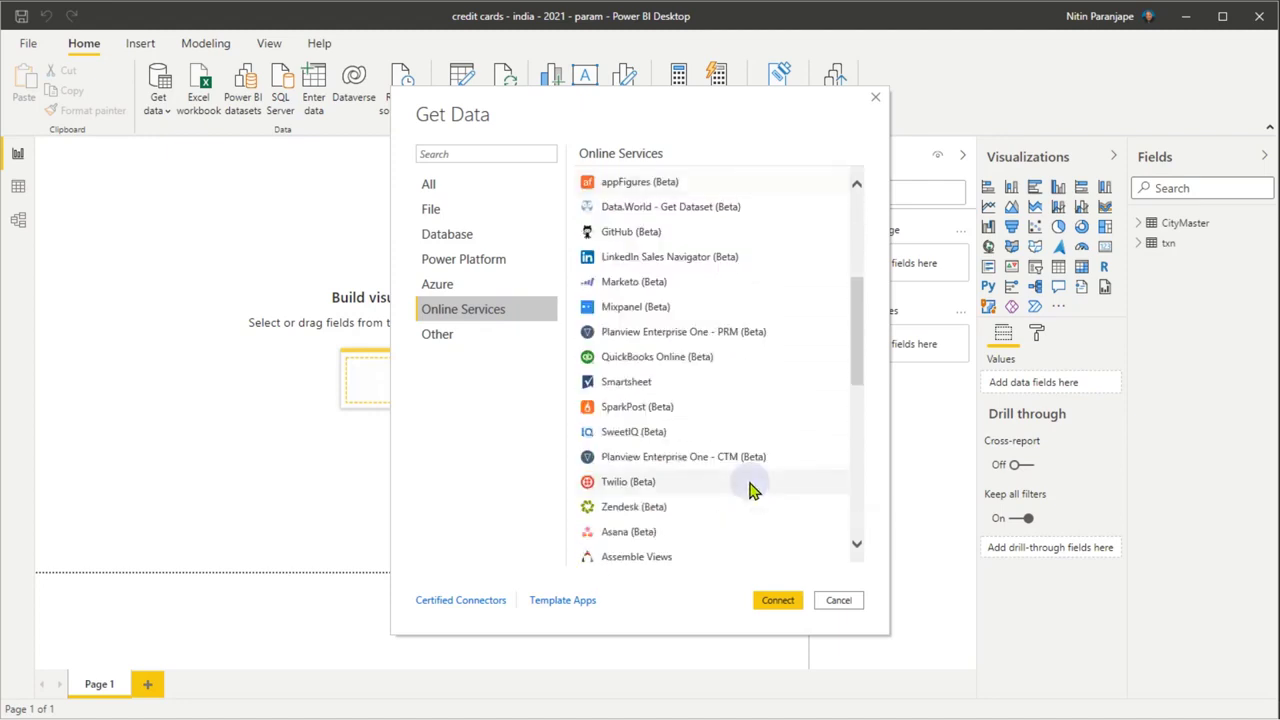
pyautogui.scroll(-2, 750, 488)
pyautogui.scroll(2, 749, 486)
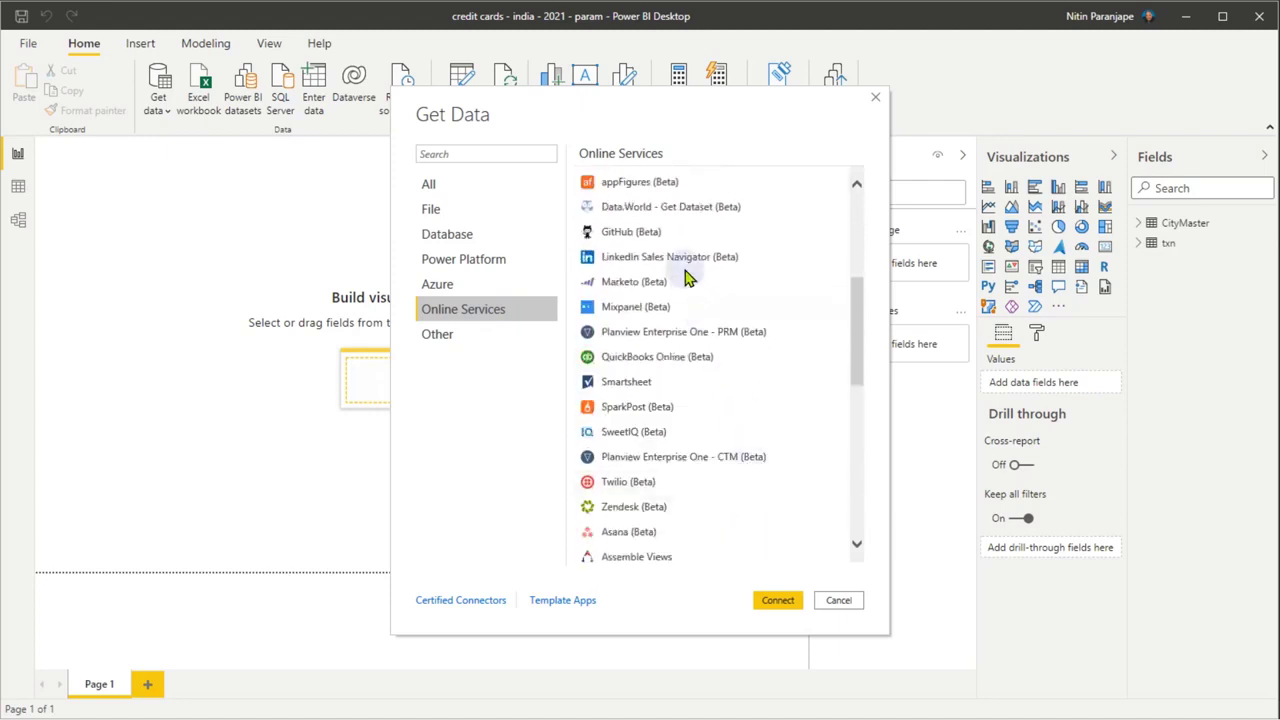
pyautogui.click(720, 264)
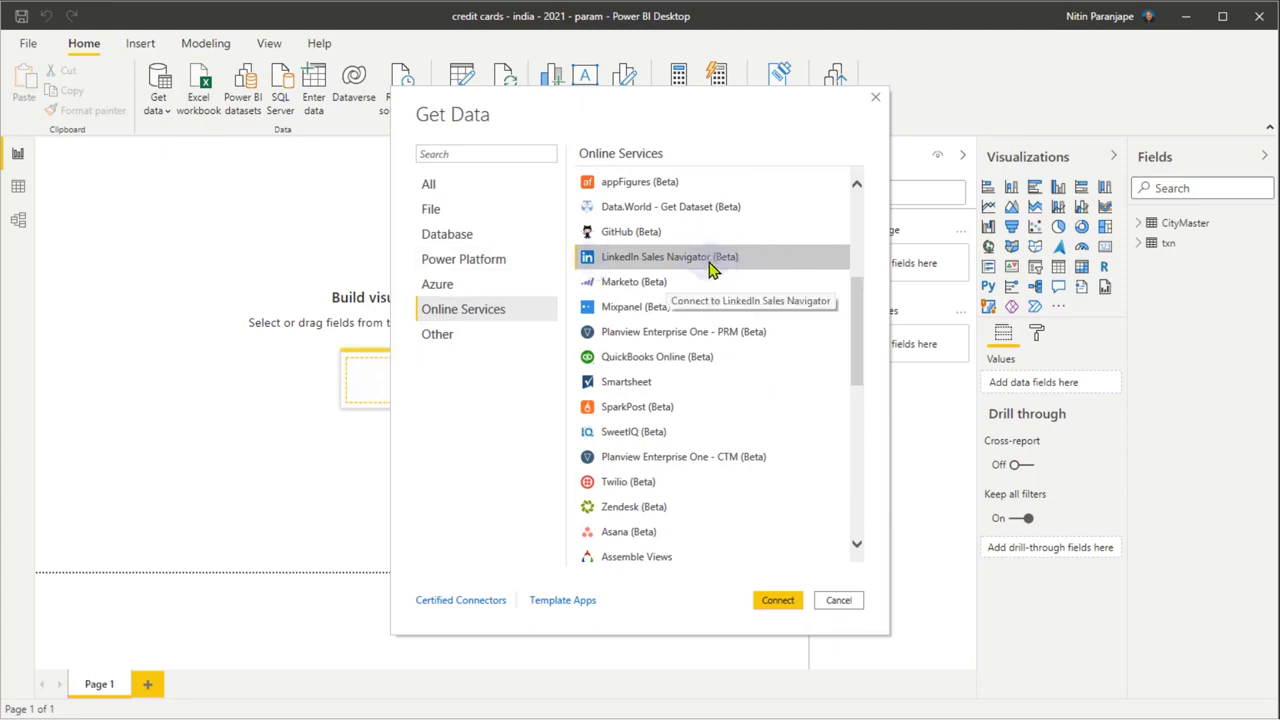
pyautogui.scroll(-4, 722, 300)
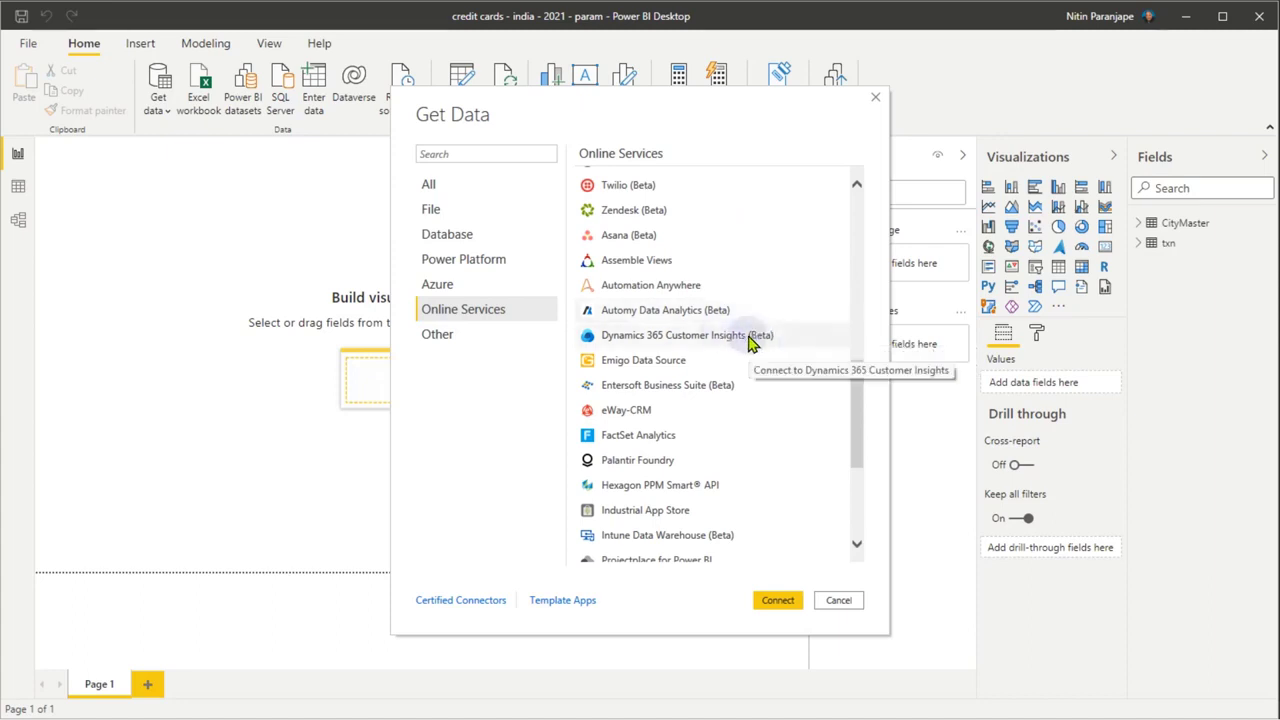
pyautogui.scroll(-3, 708, 450)
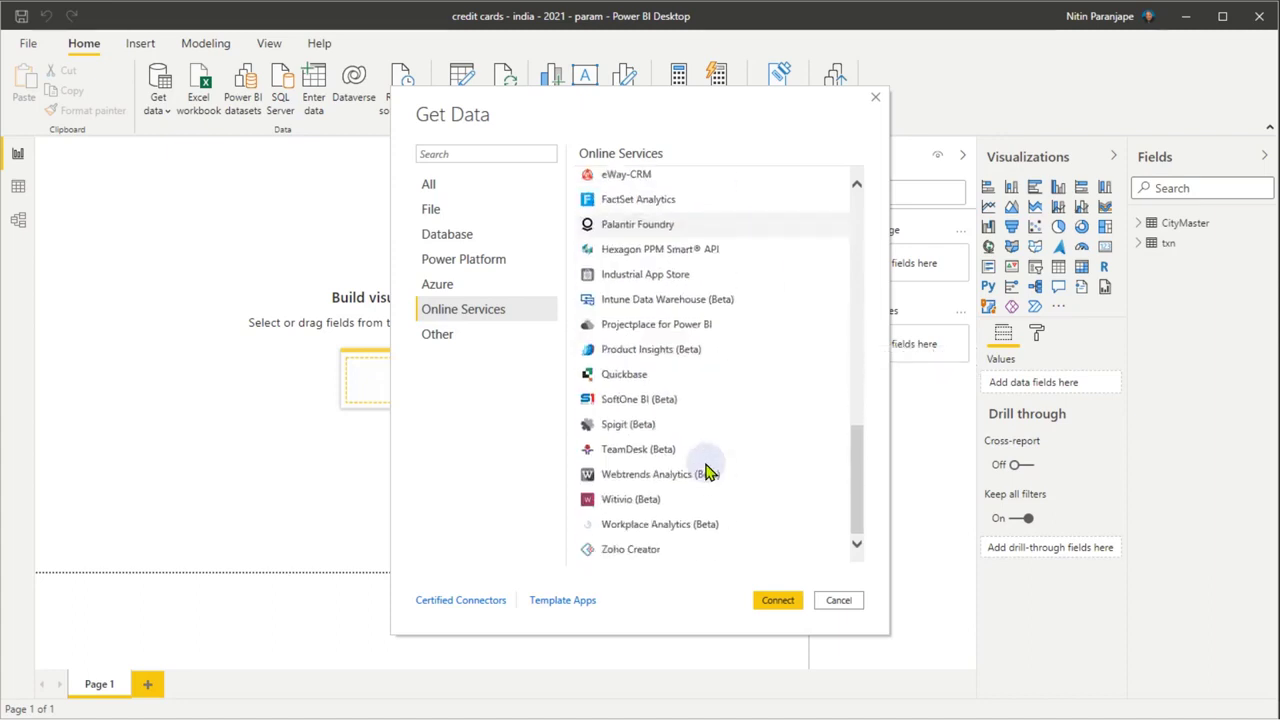
# Step: Examine the connectors in the Other category, including Web, OData Feed and Blank Query
pyautogui.click(462, 336)
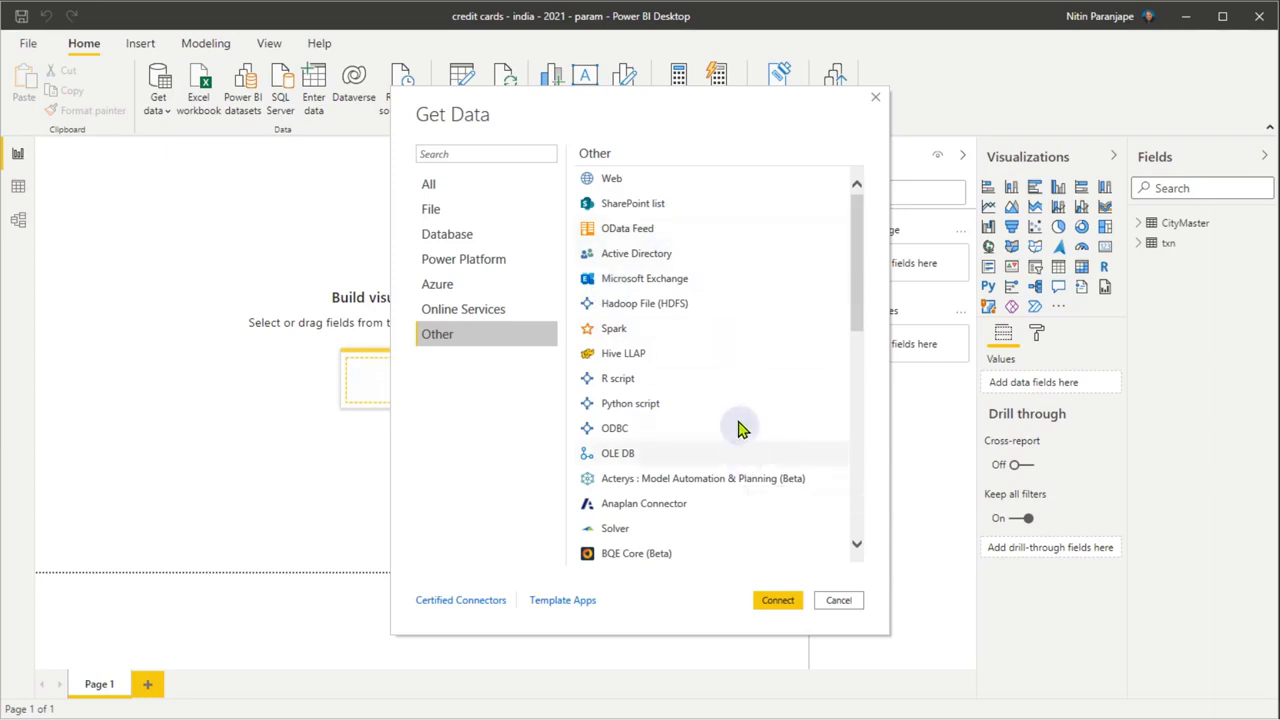
pyautogui.click(655, 183)
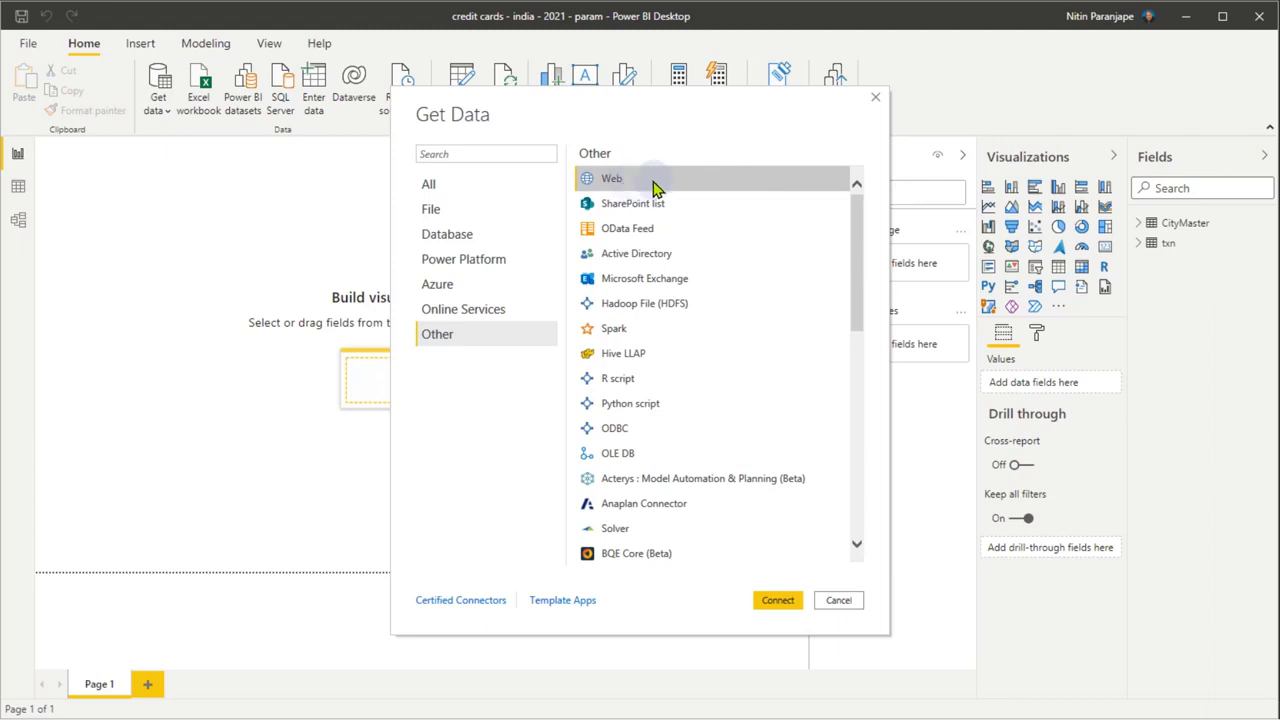
pyautogui.click(641, 233)
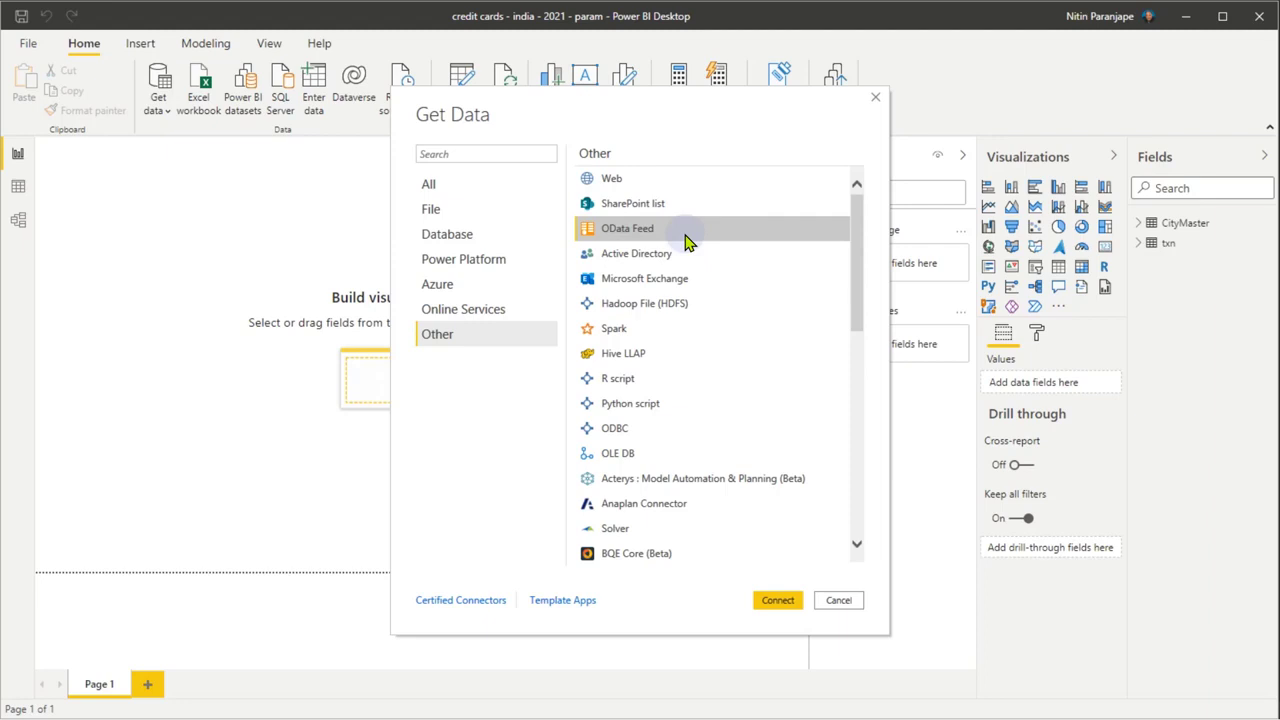
pyautogui.scroll(-4, 711, 373)
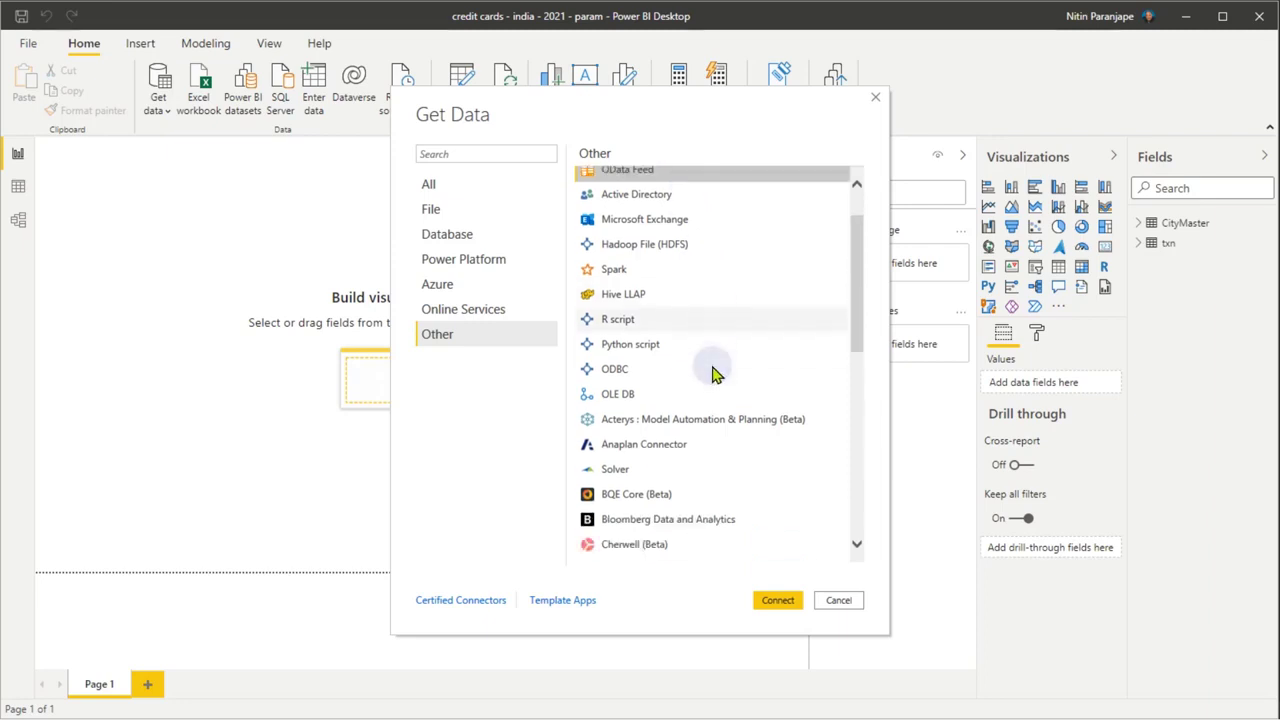
pyautogui.scroll(-4, 711, 373)
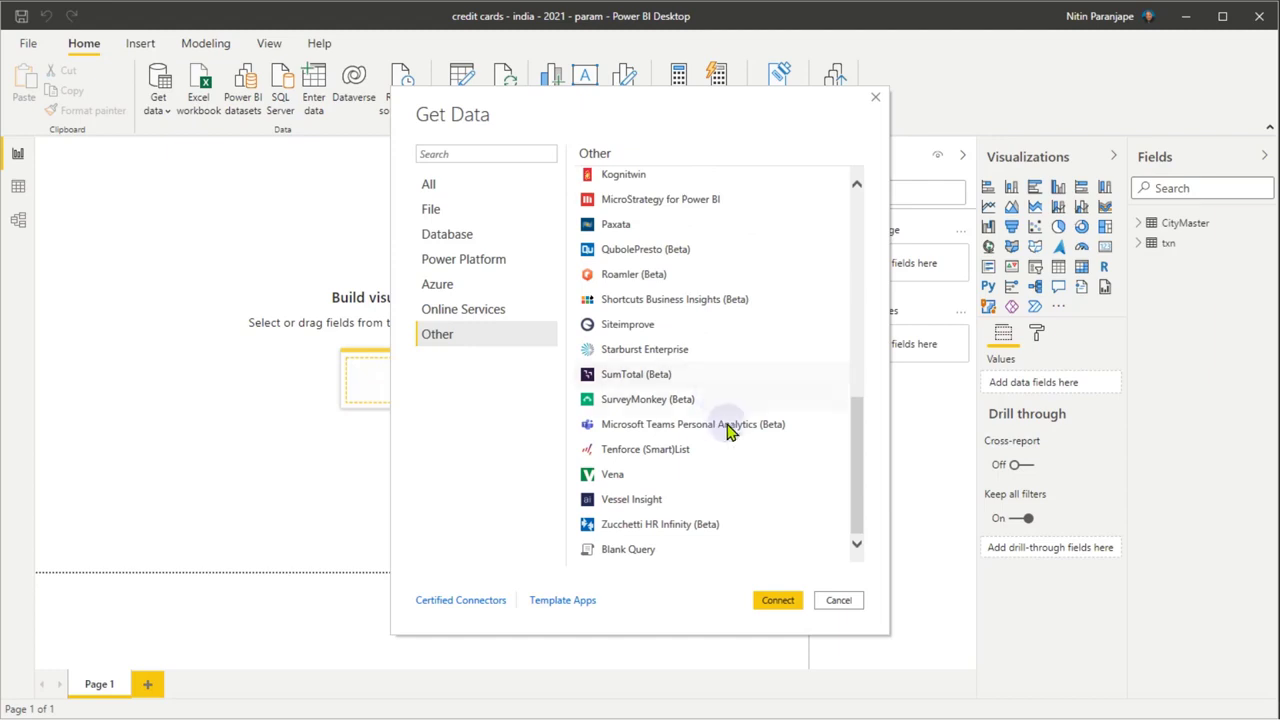
pyautogui.click(660, 556)
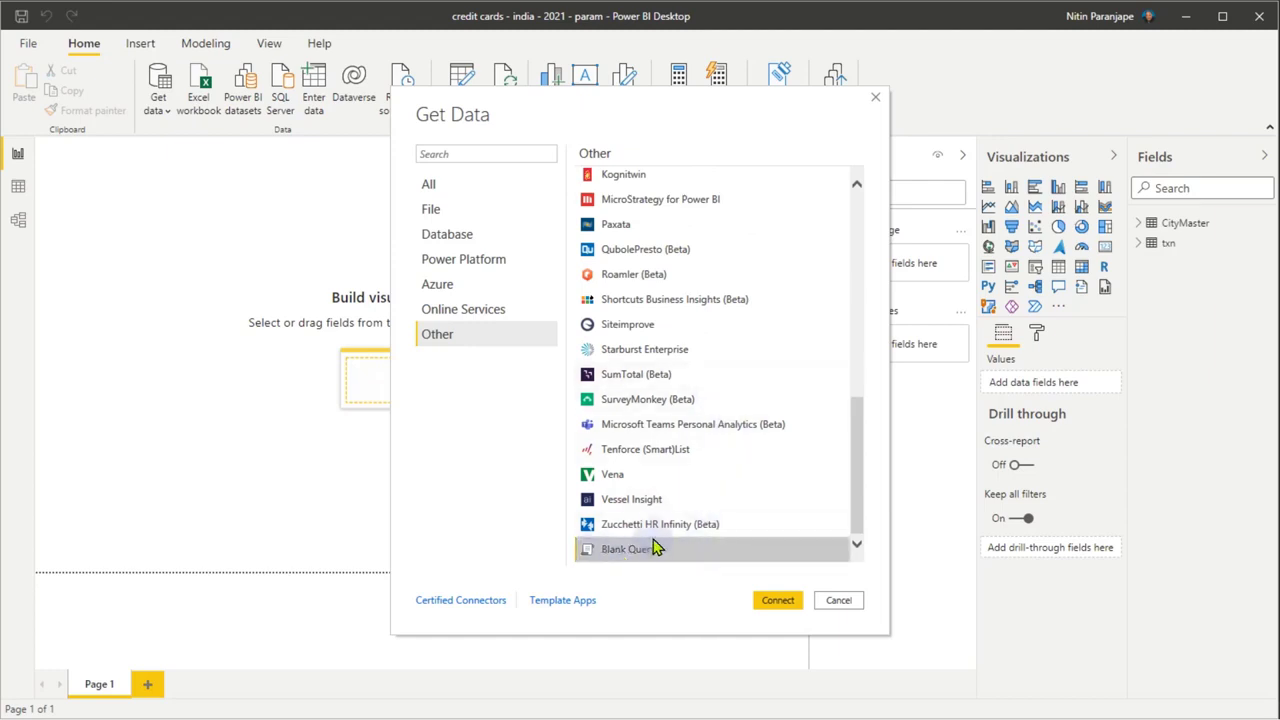
pyautogui.scroll(2, 691, 460)
pyautogui.scroll(2, 691, 463)
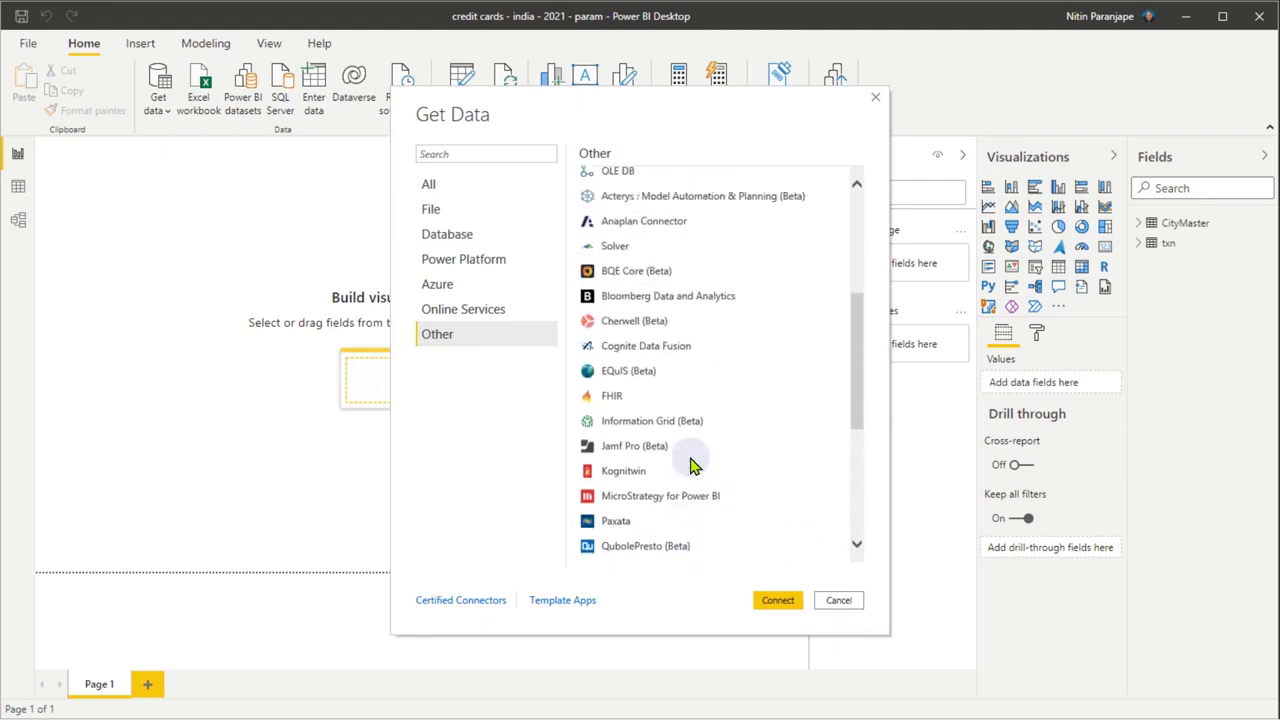
pyautogui.scroll(2, 692, 465)
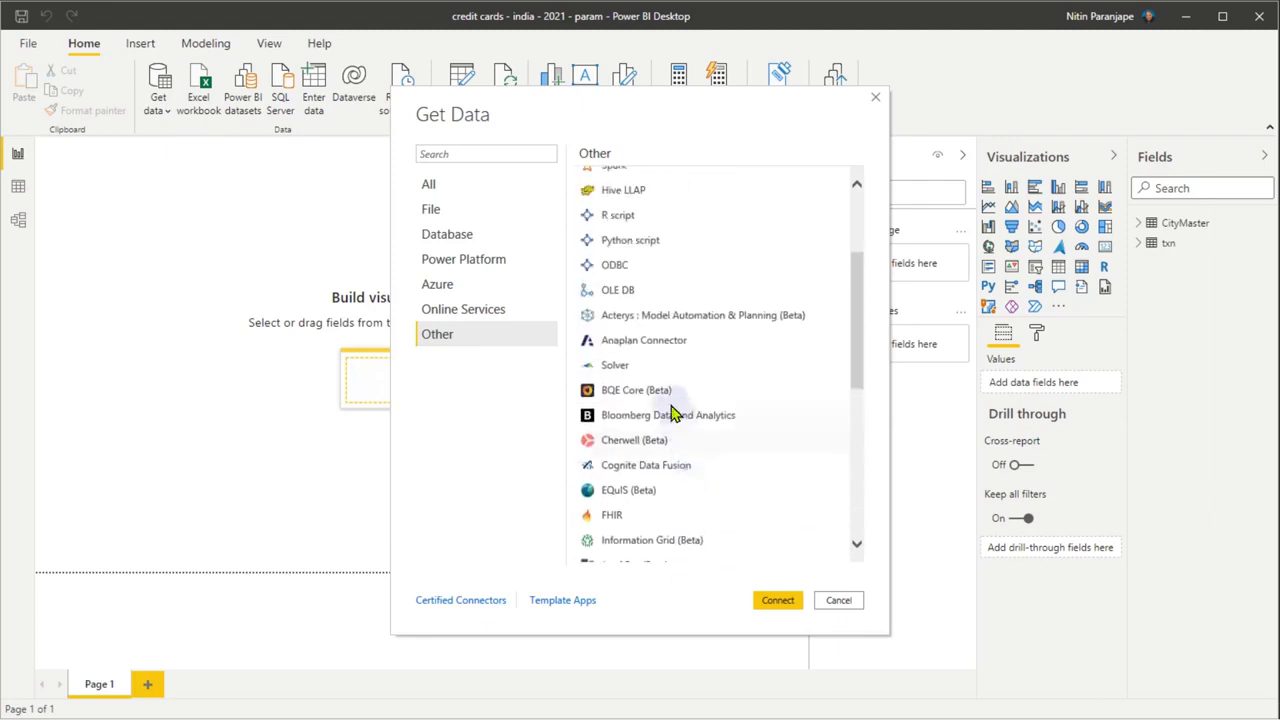
# Step: Look at the generic ODBC and OLE DB connectors, and close the data source list without connecting
pyautogui.click(628, 268)
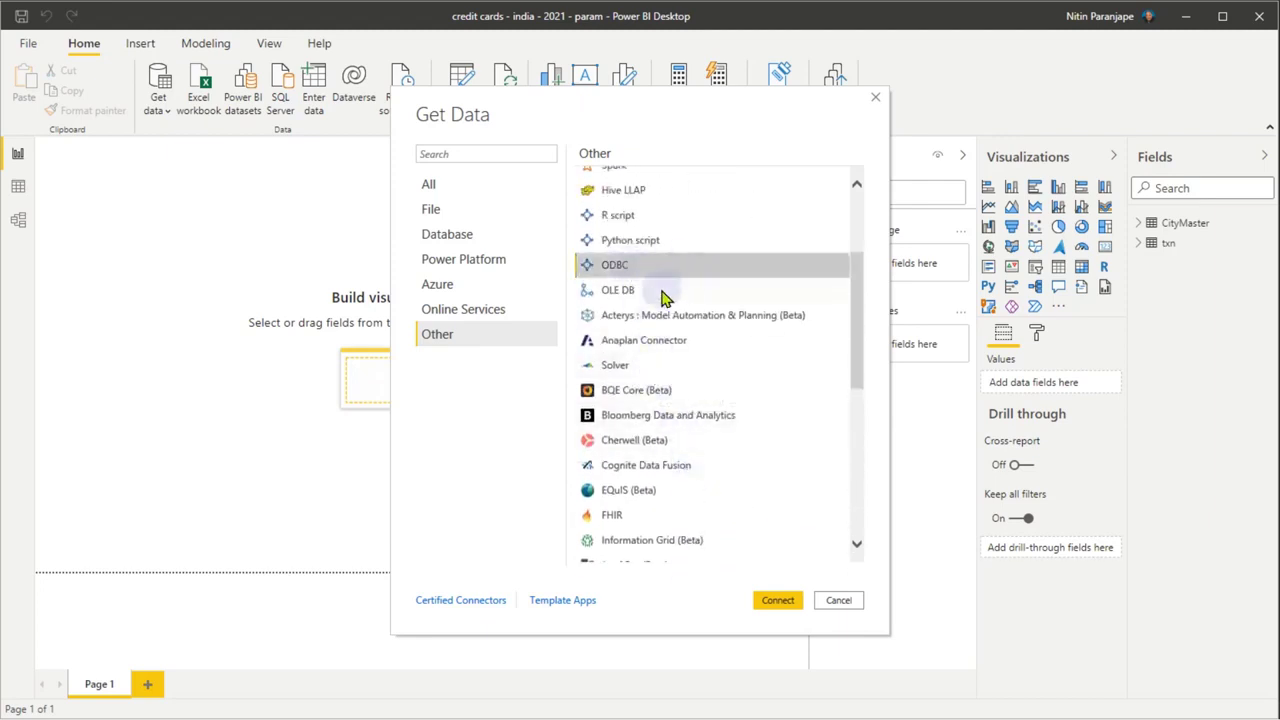
pyautogui.click(666, 290)
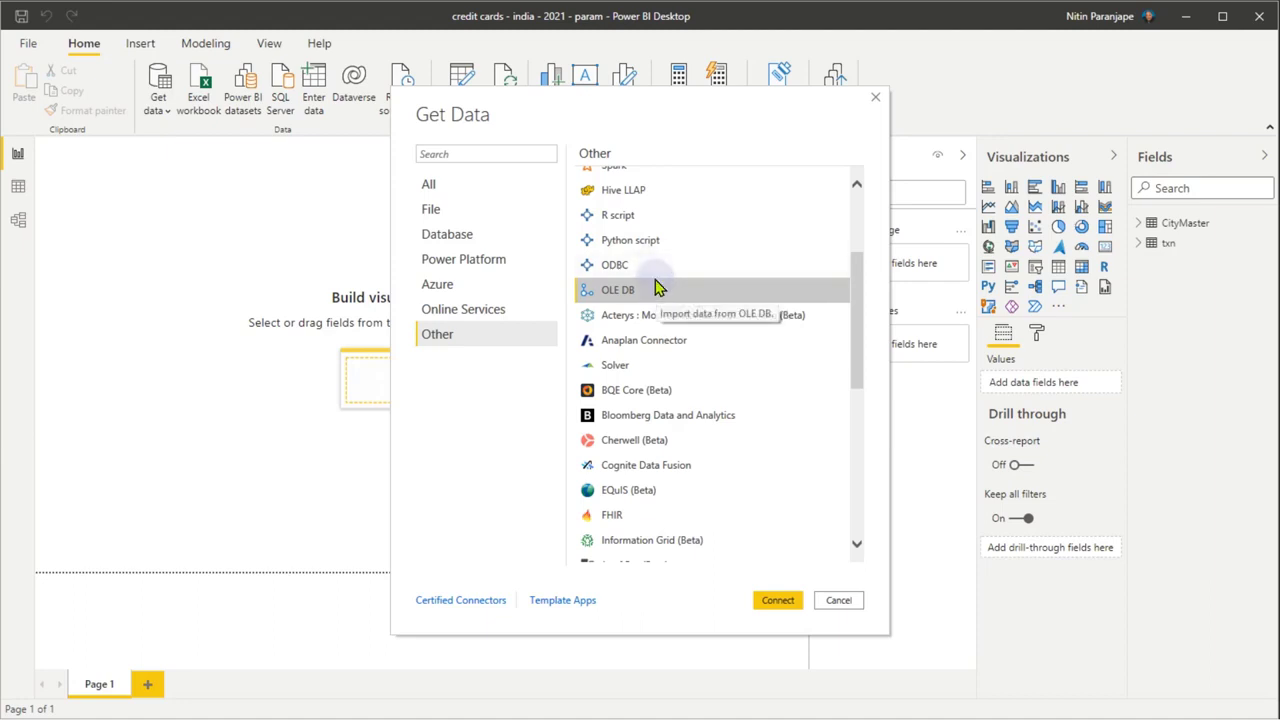
pyautogui.click(731, 451)
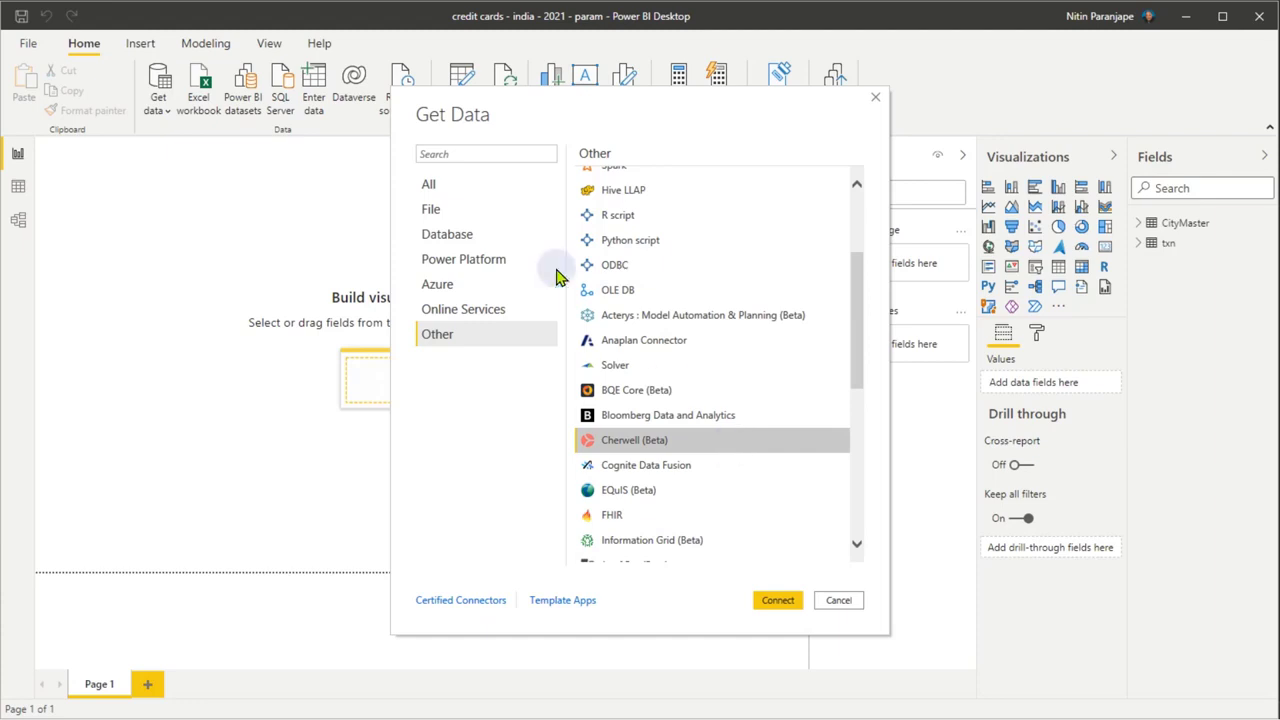
pyautogui.click(632, 267)
pyautogui.click(636, 290)
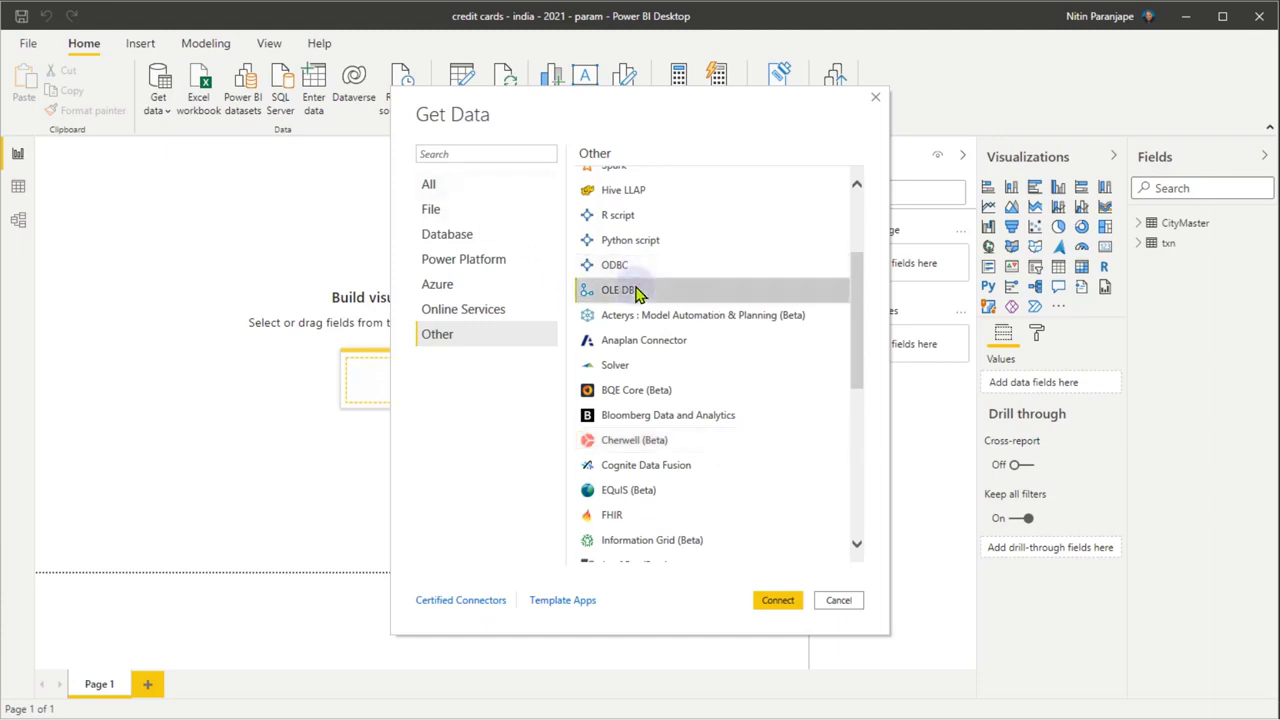
pyautogui.click(840, 600)
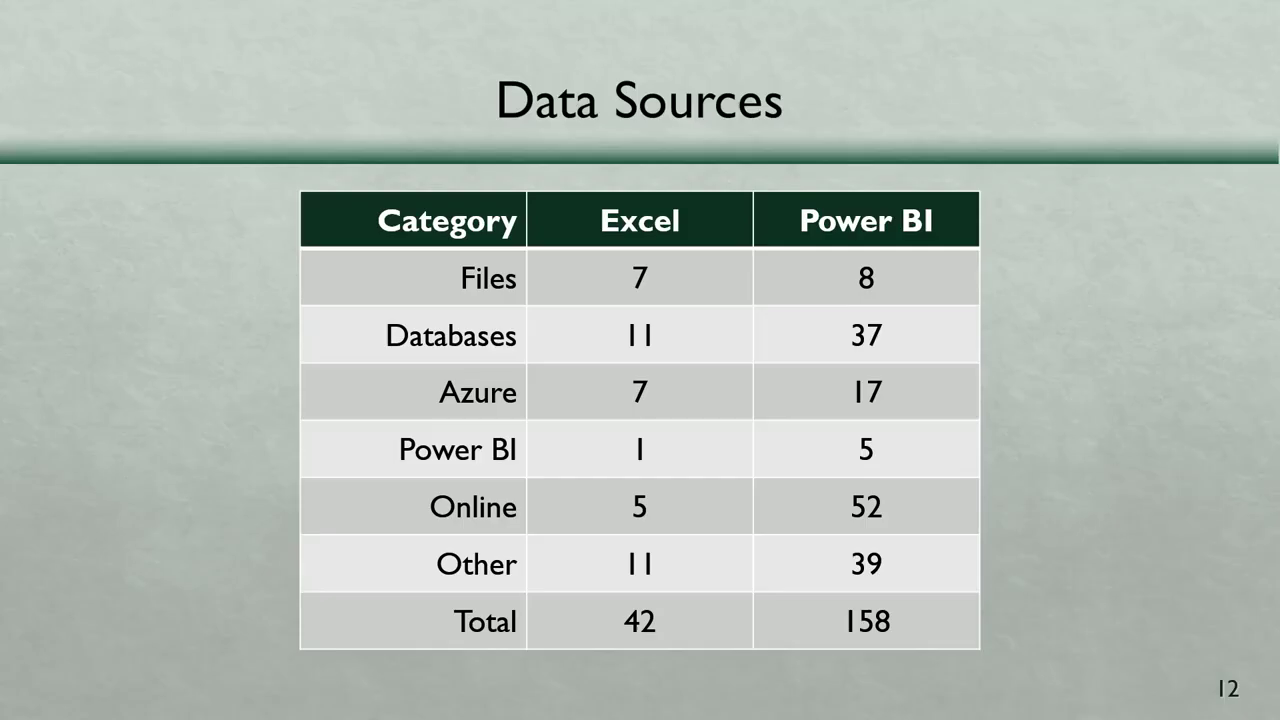
pyautogui.press('Right')
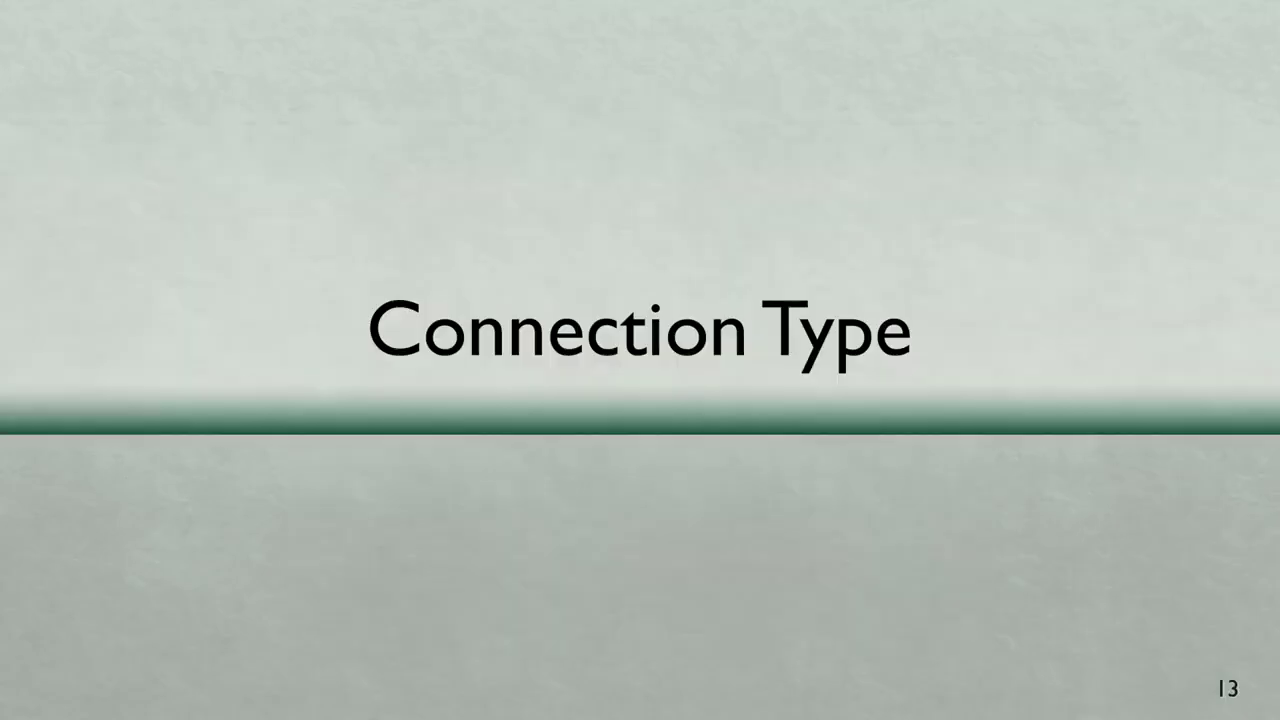
pyautogui.press('Right')
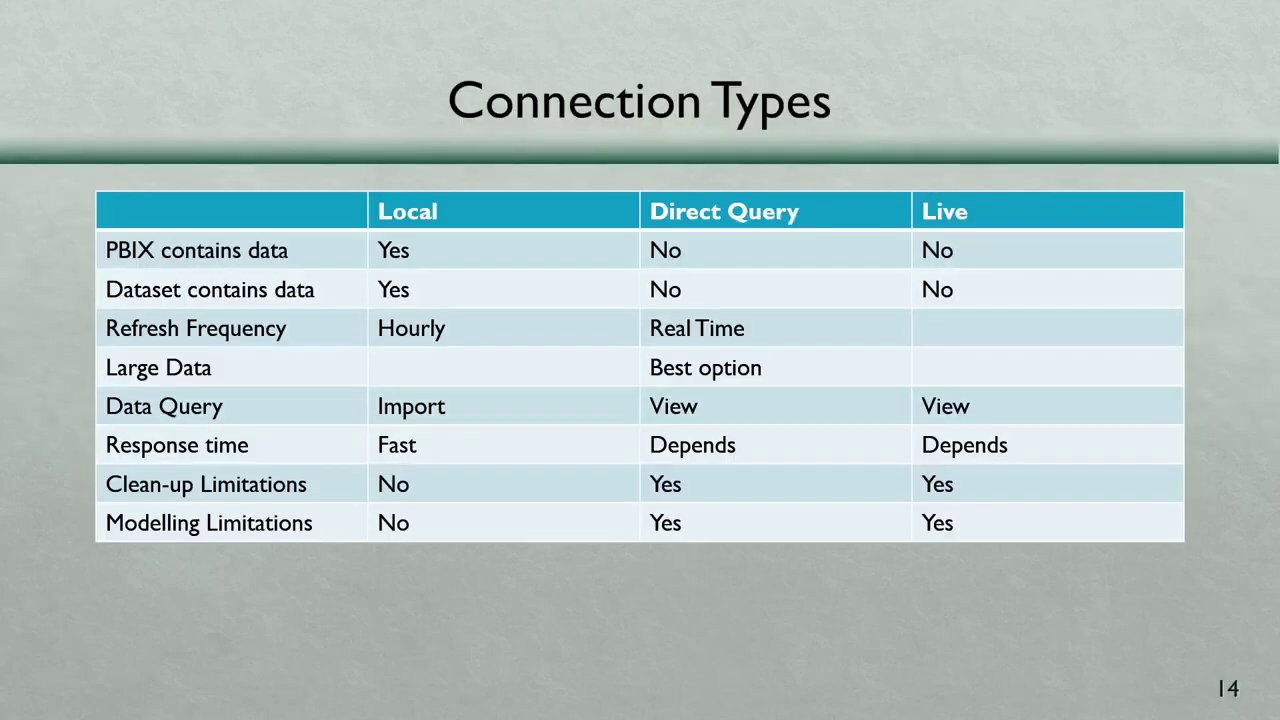
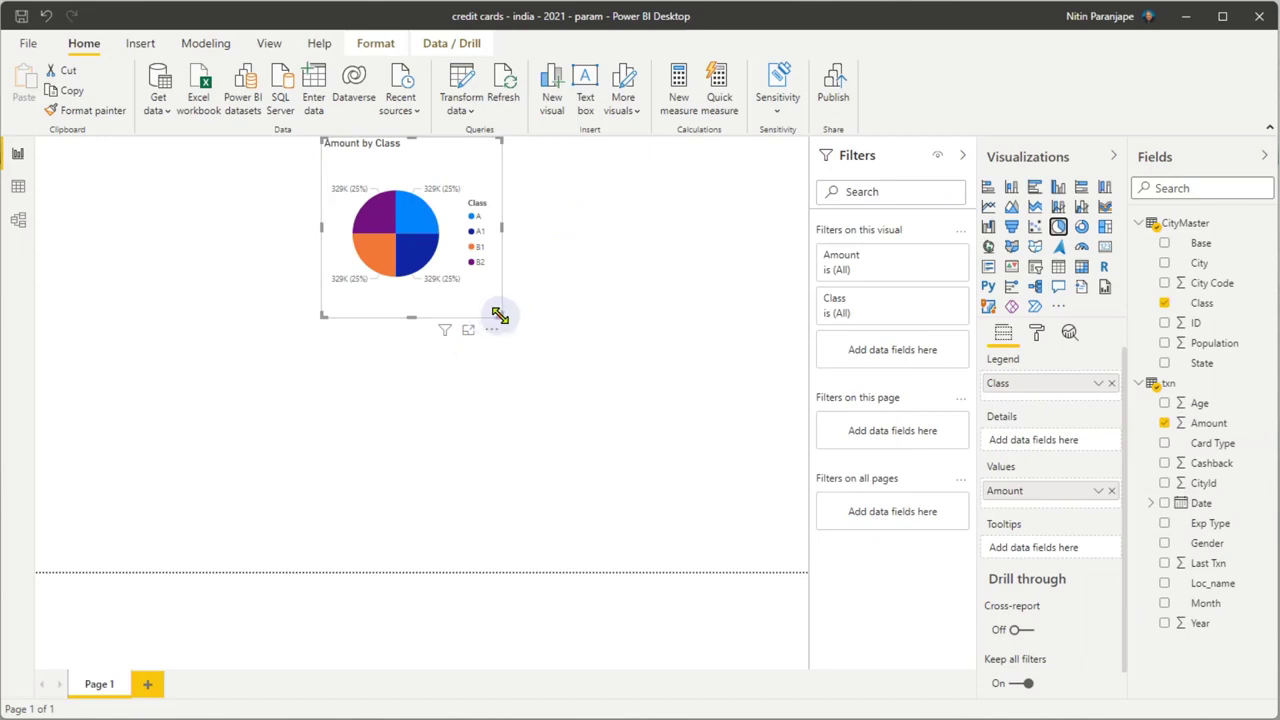
# Step: Enlarge the Amount by Class pie chart to roughly twice its width on the report page
pyautogui.moveTo(500, 316); pyautogui.dragTo(674, 462)
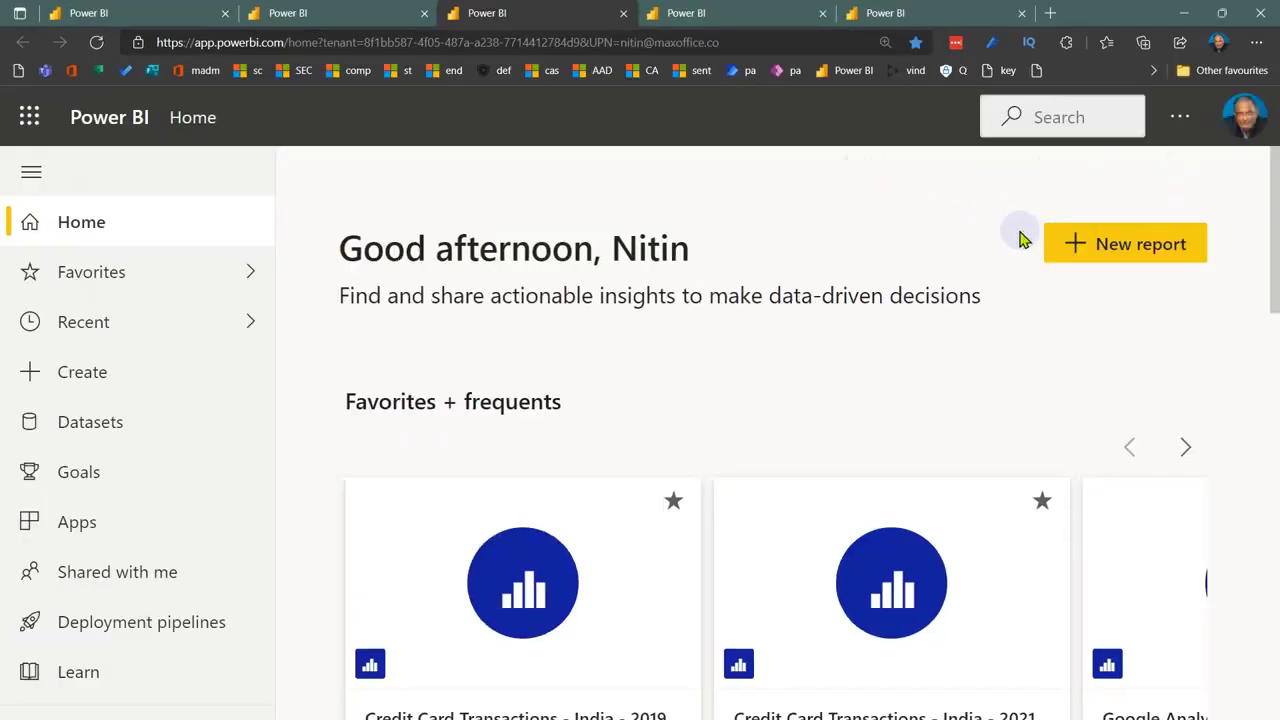
# Step: Look at the downloads offered by the Power BI service in the browser, and return to Power BI Desktop
pyautogui.hotkey('ctrl', '-')
pyautogui.hotkey('ctrl', '-')
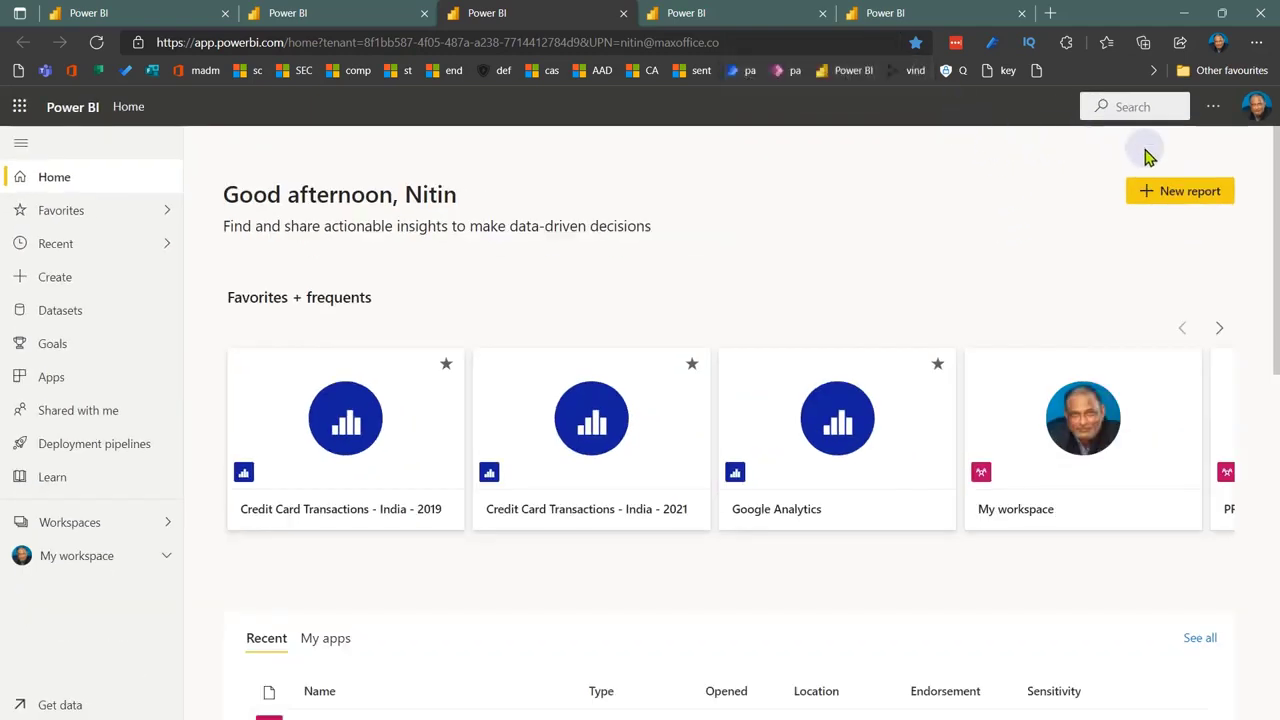
pyautogui.click(1213, 106)
pyautogui.moveTo(1130, 200)
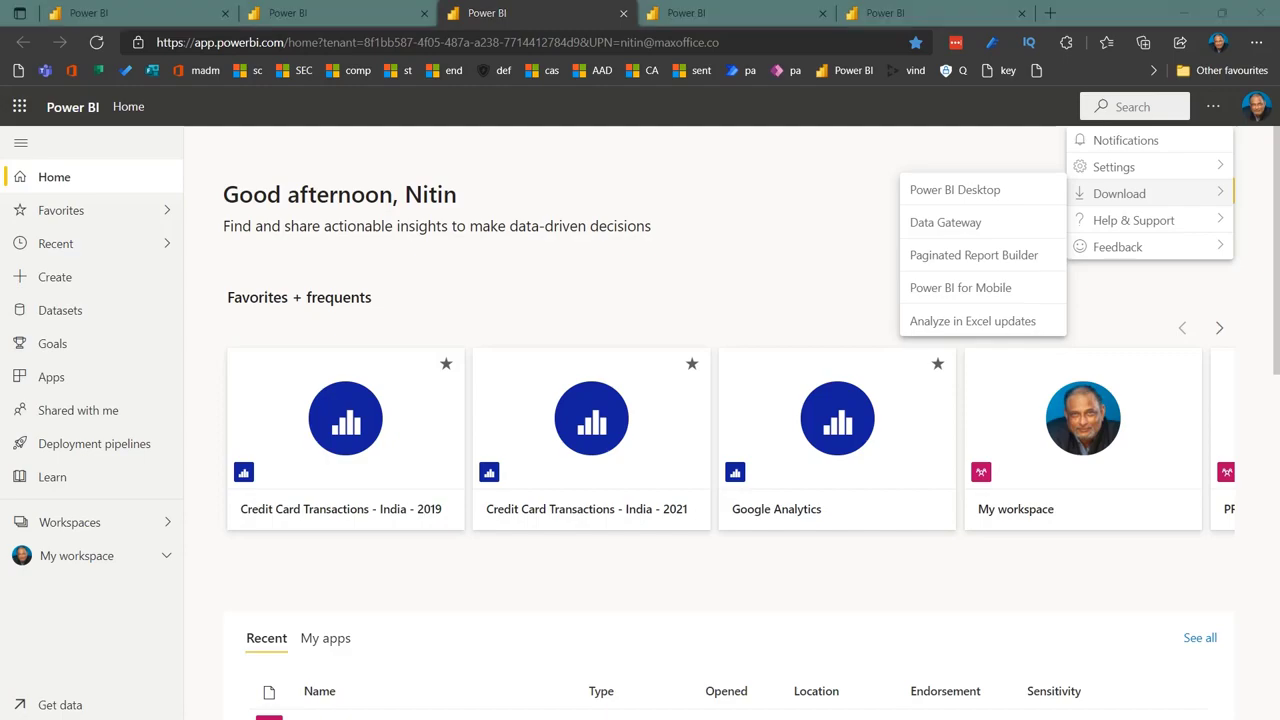
pyautogui.hotkey('alt', 'Tab')
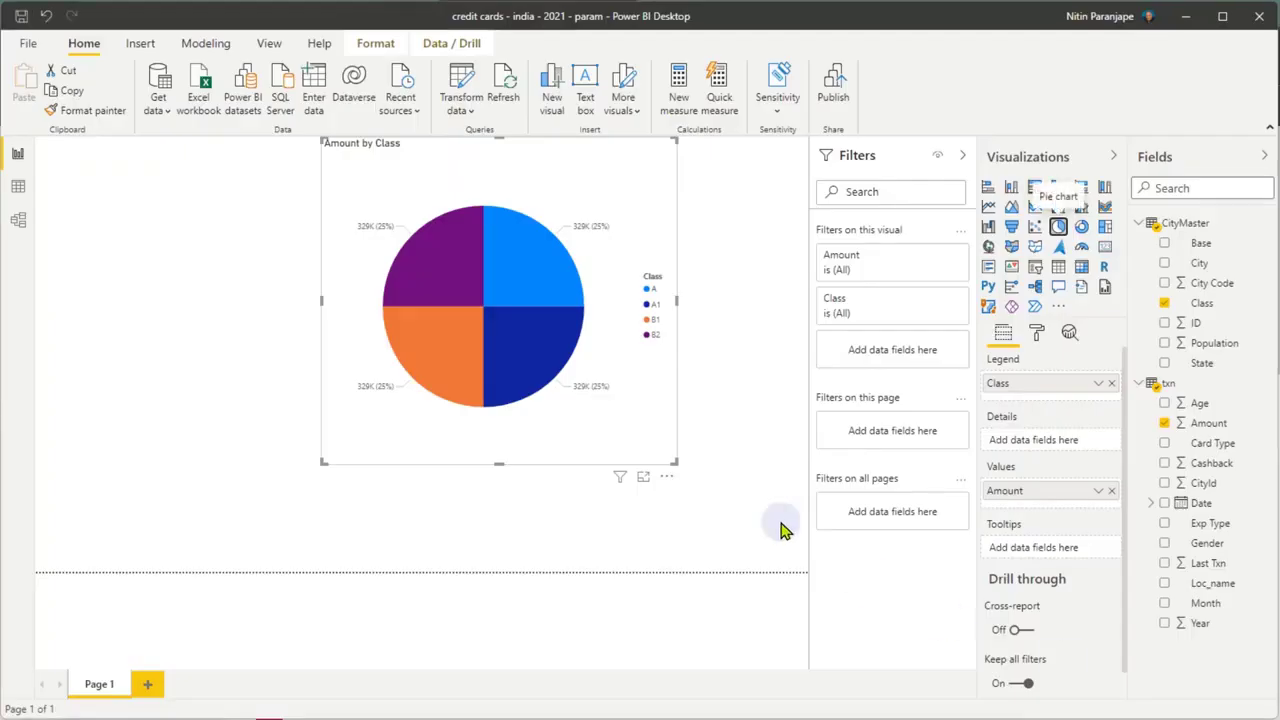
# Step: Look at the file commands and the CityMaster table's data, and return to the report page
pyautogui.click(26, 42)
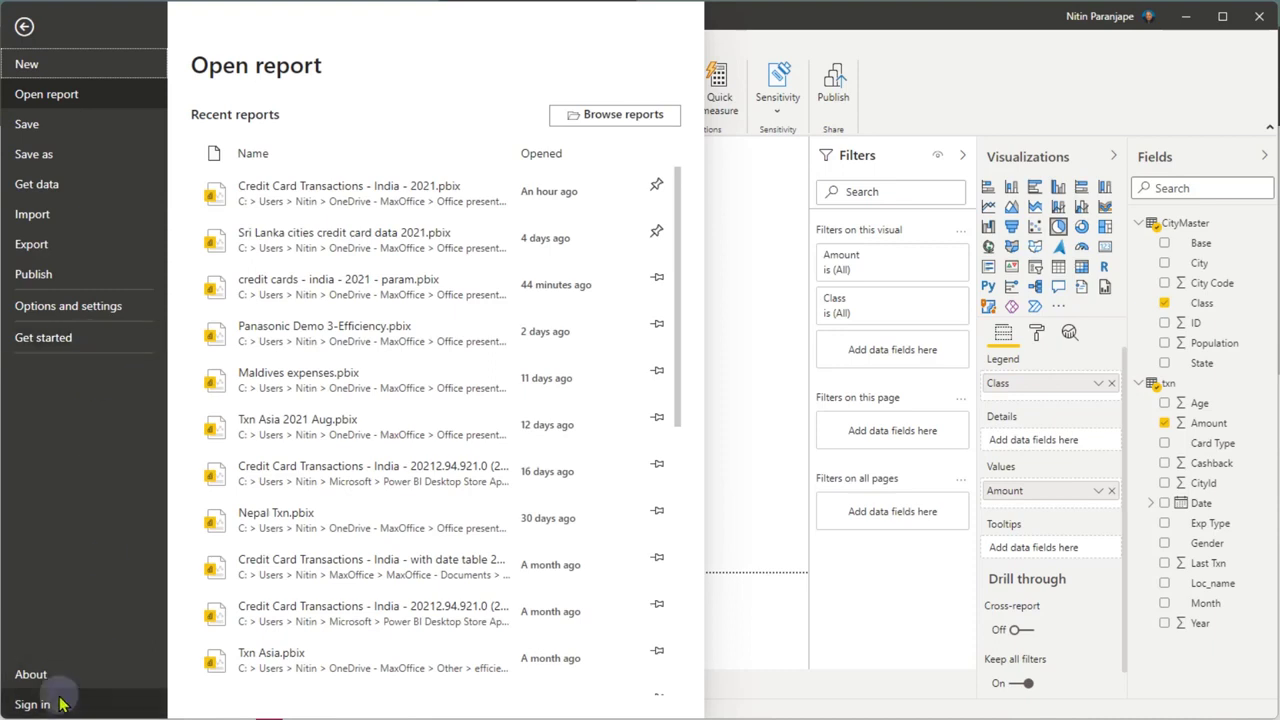
pyautogui.click(762, 660)
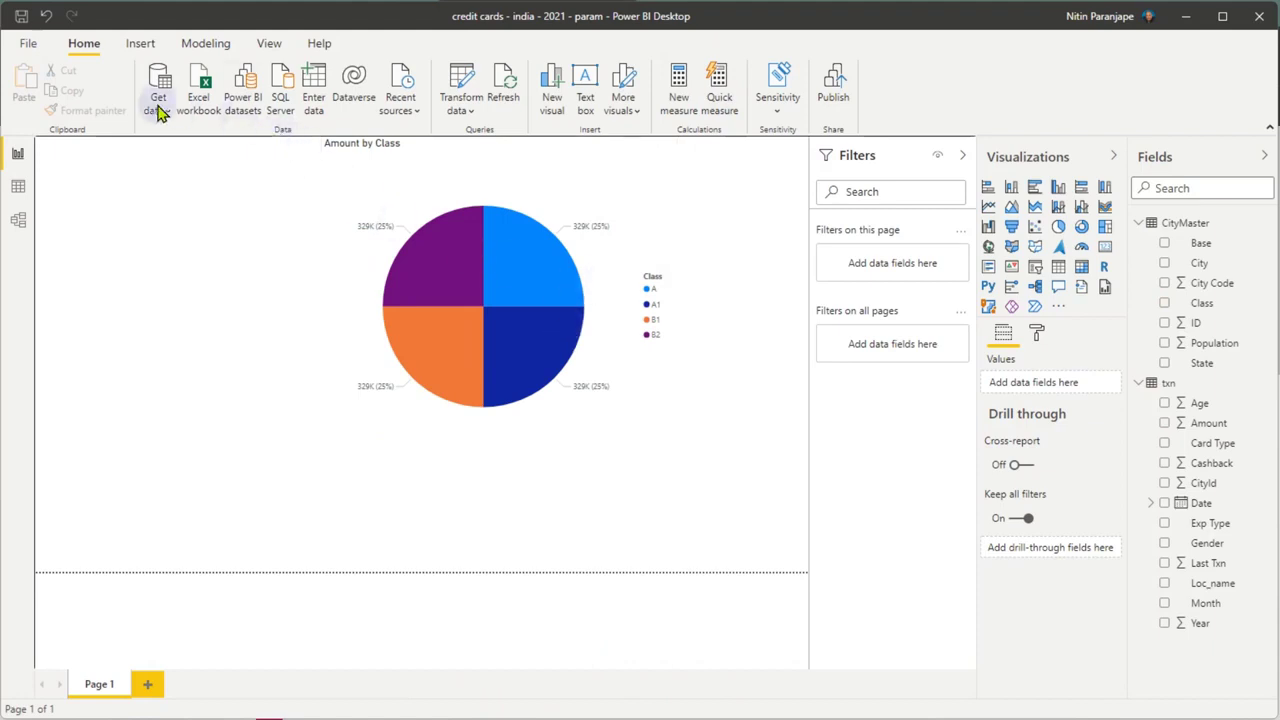
pyautogui.click(20, 193)
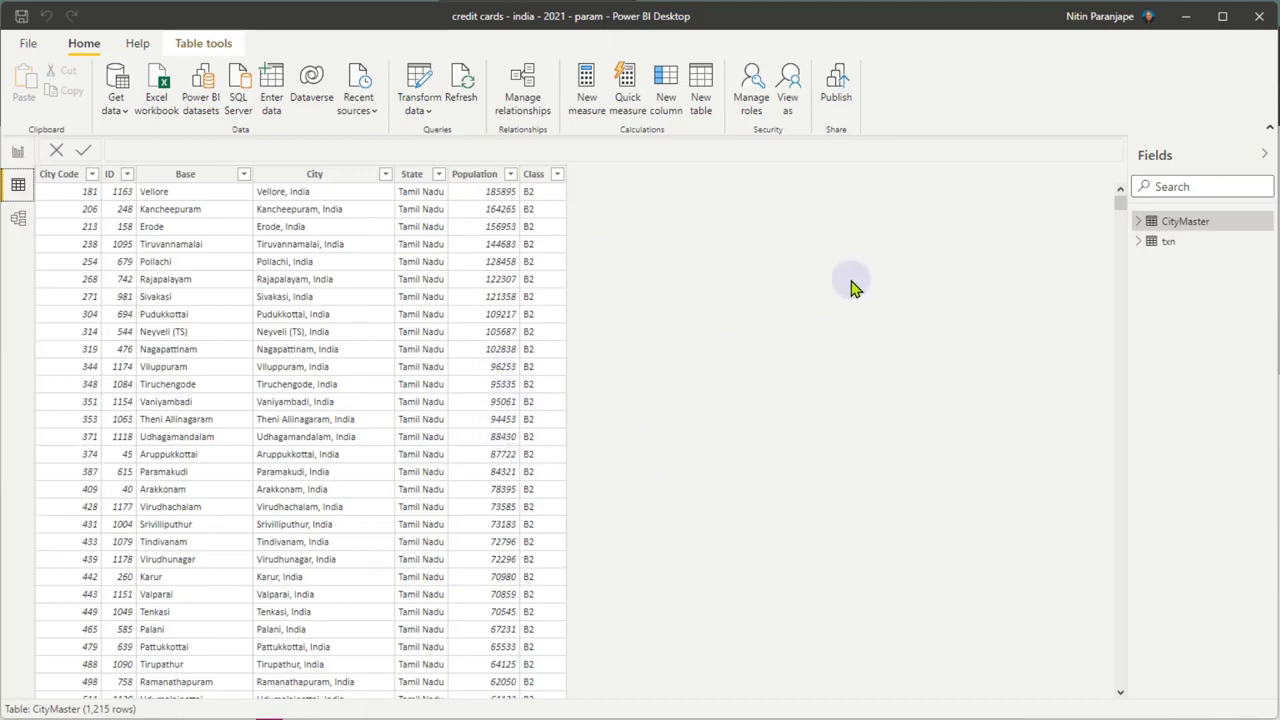
pyautogui.click(18, 156)
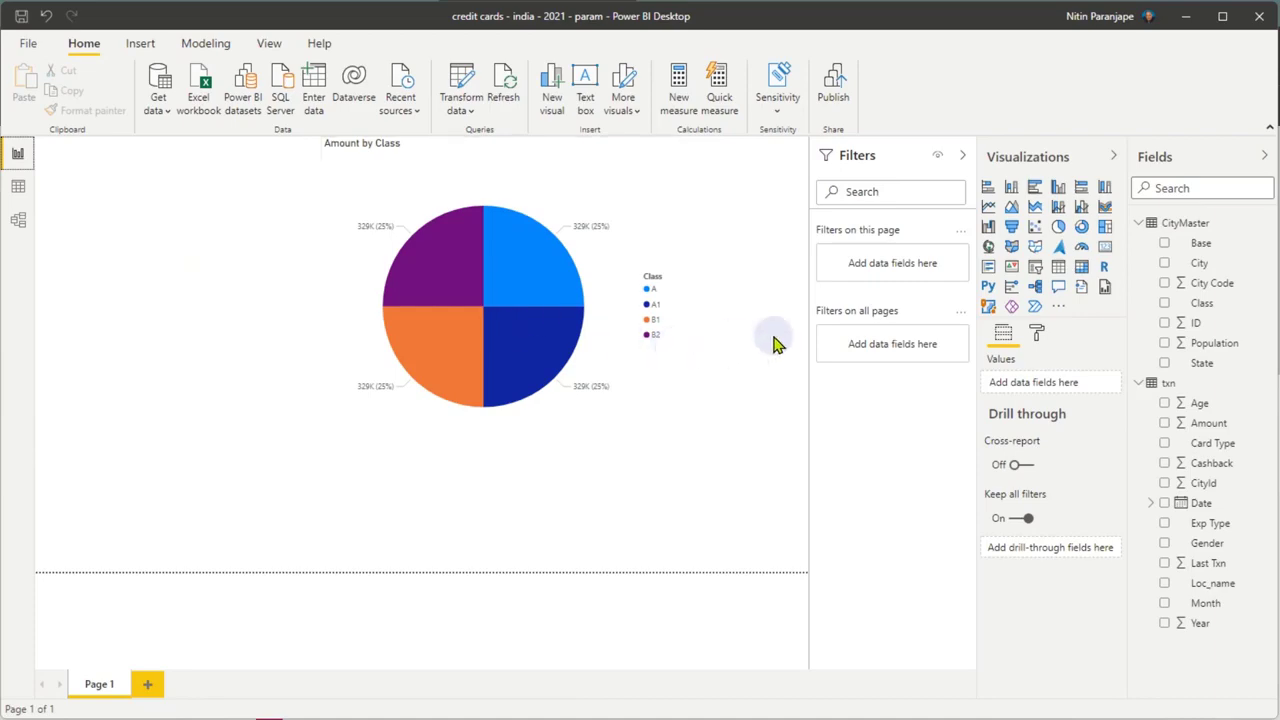
# Step: Try to save the report under its existing name, and open and cancel Save As
pyautogui.click(28, 43)
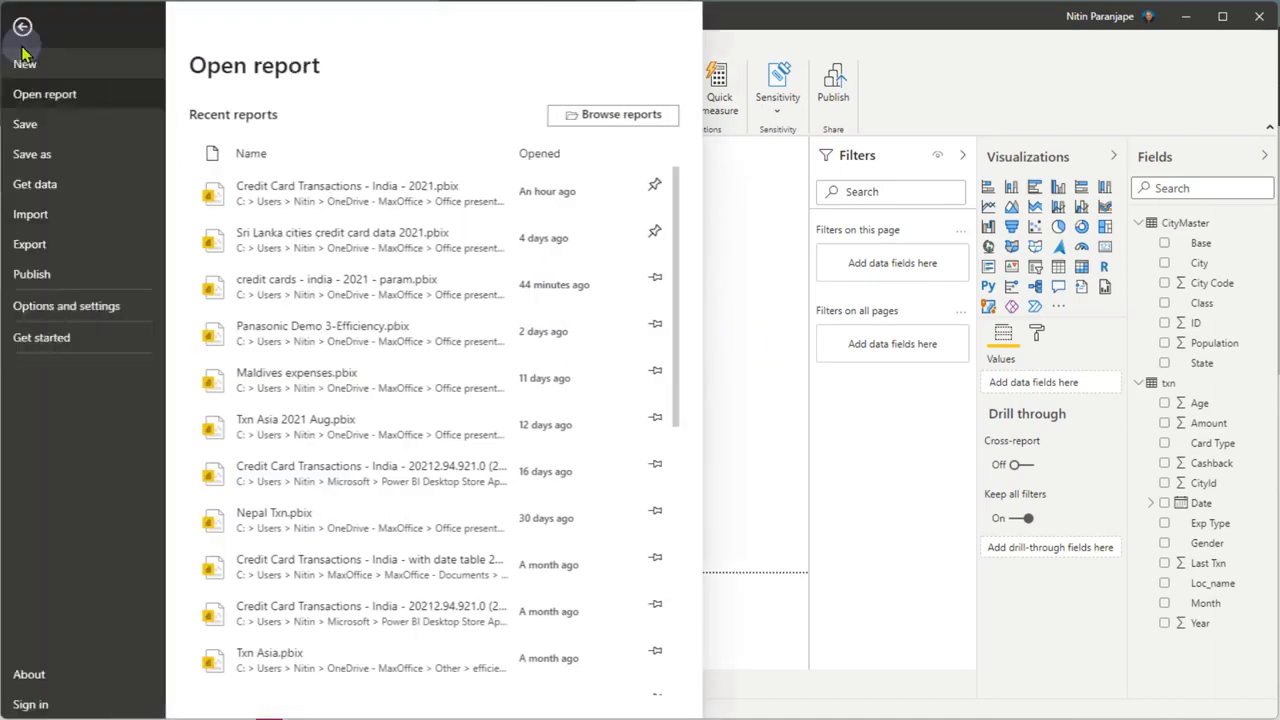
pyautogui.click(48, 122)
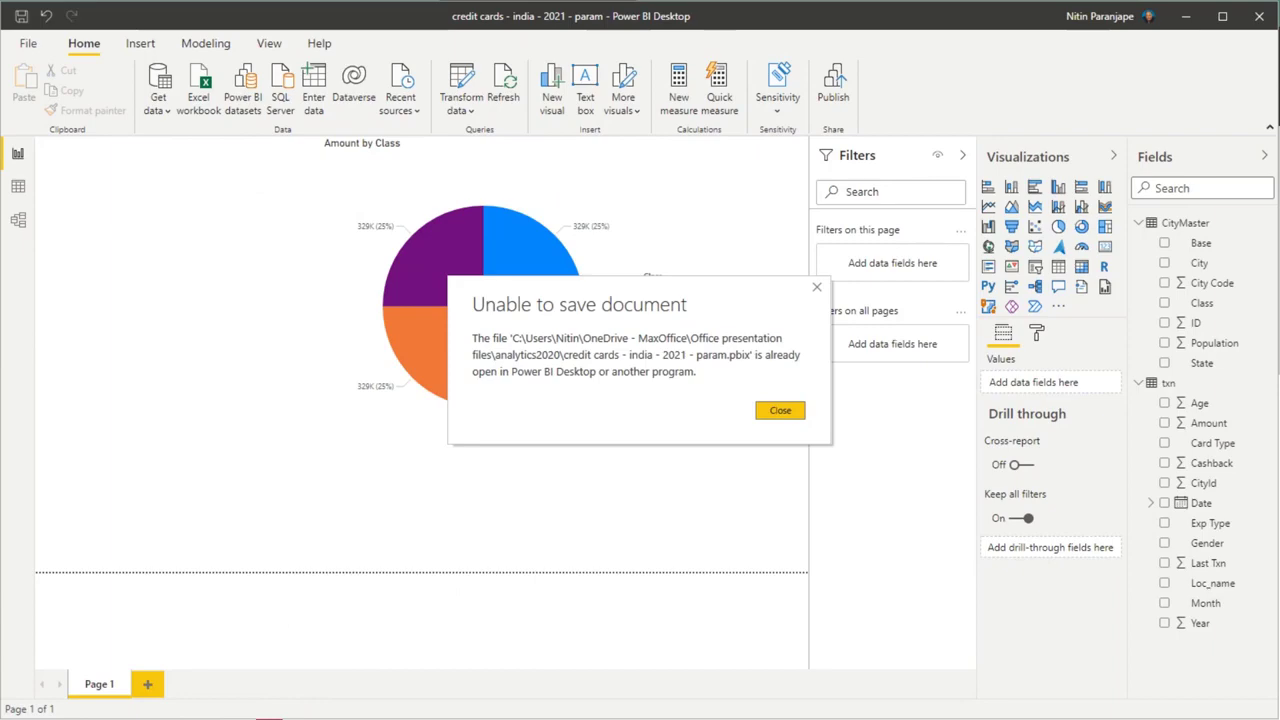
pyautogui.click(788, 414)
pyautogui.click(28, 47)
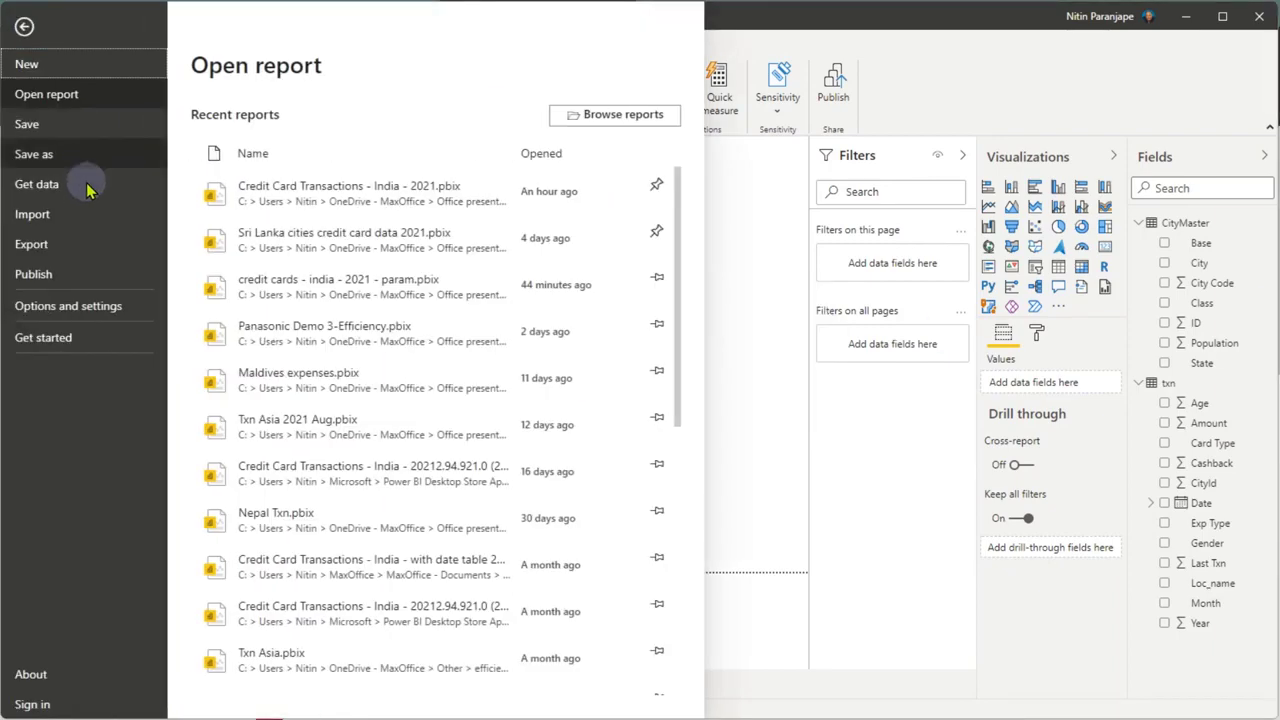
pyautogui.click(70, 153)
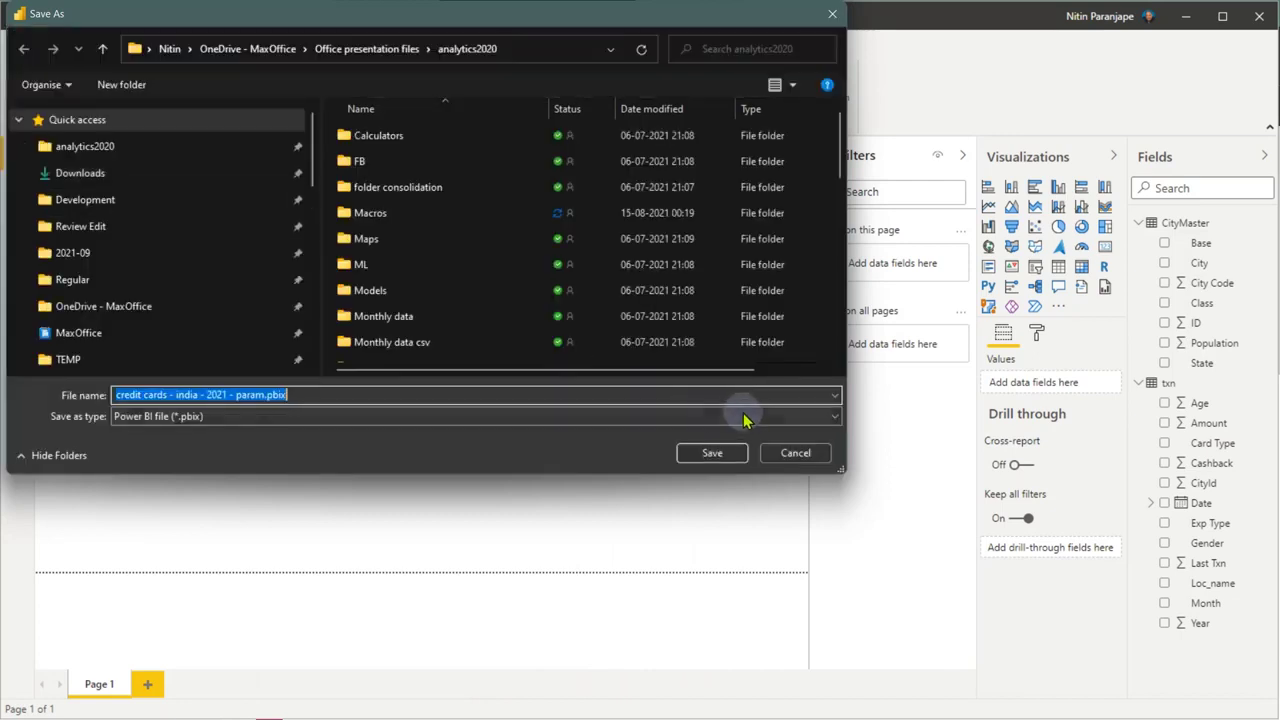
pyautogui.click(795, 453)
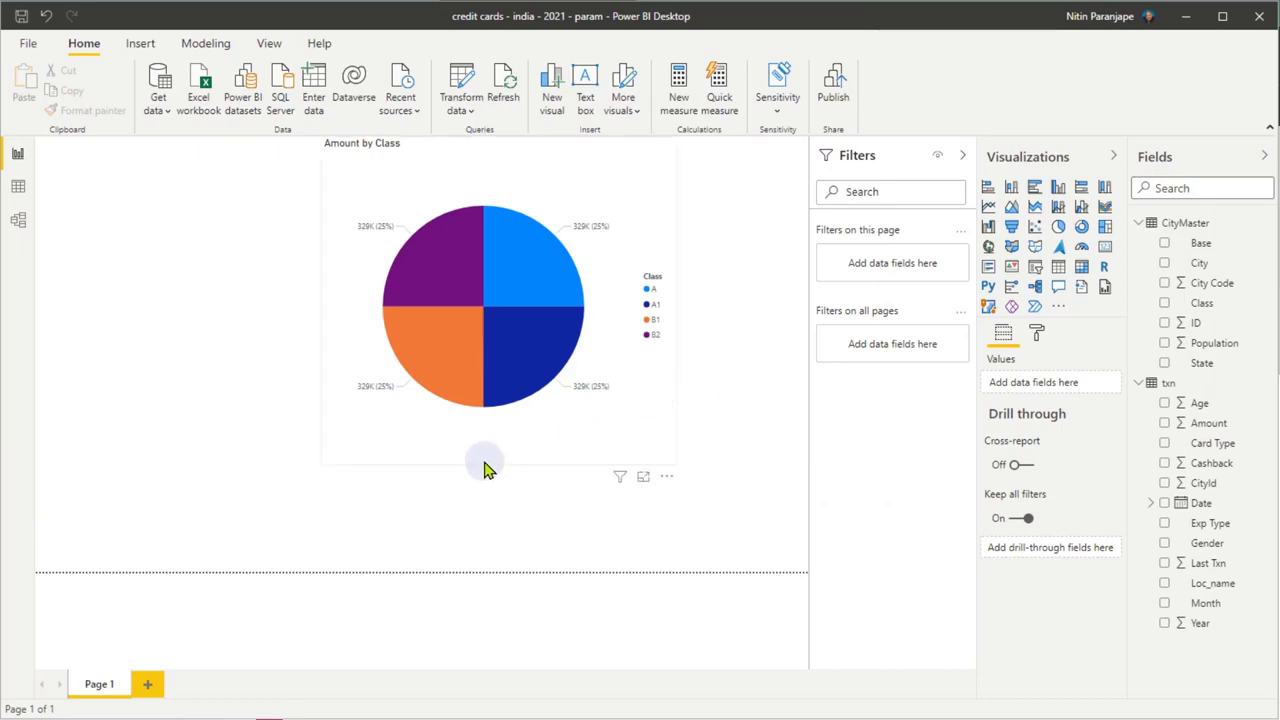
# Step: Move the Amount by Class pie chart slightly down the page and deselect it
pyautogui.click(556, 517)
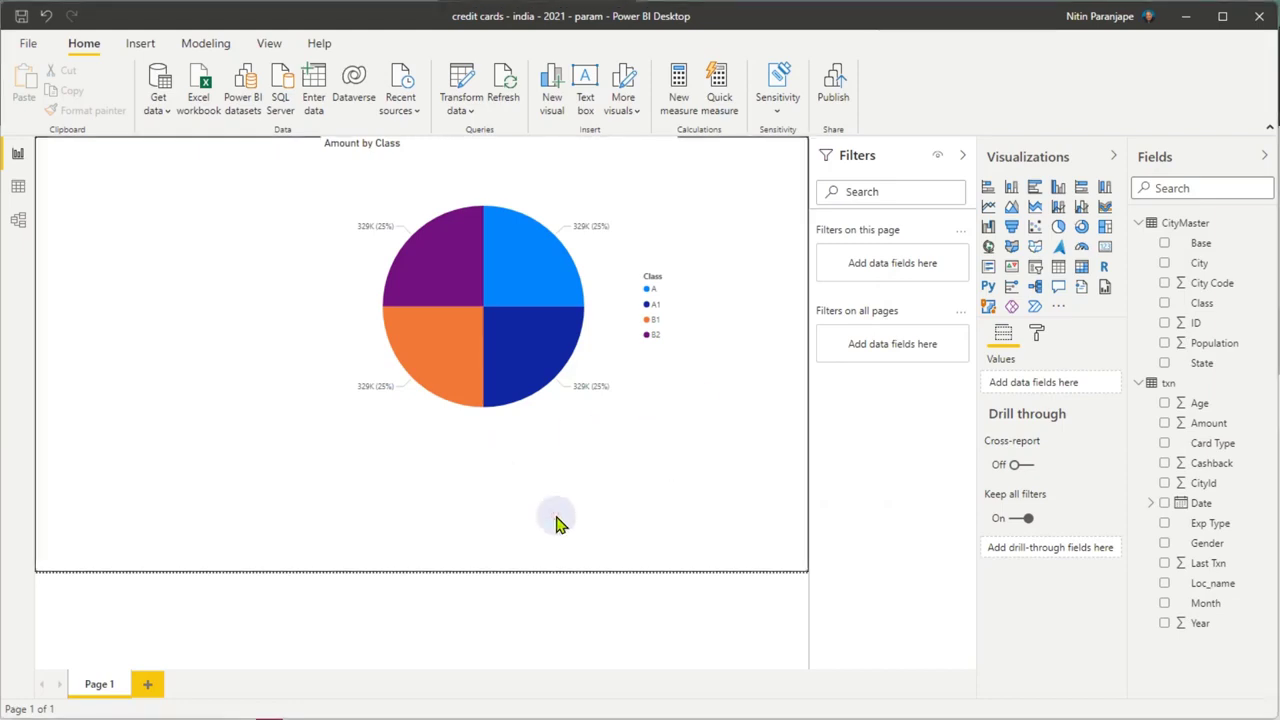
pyautogui.moveTo(509, 163); pyautogui.dragTo(510, 196)
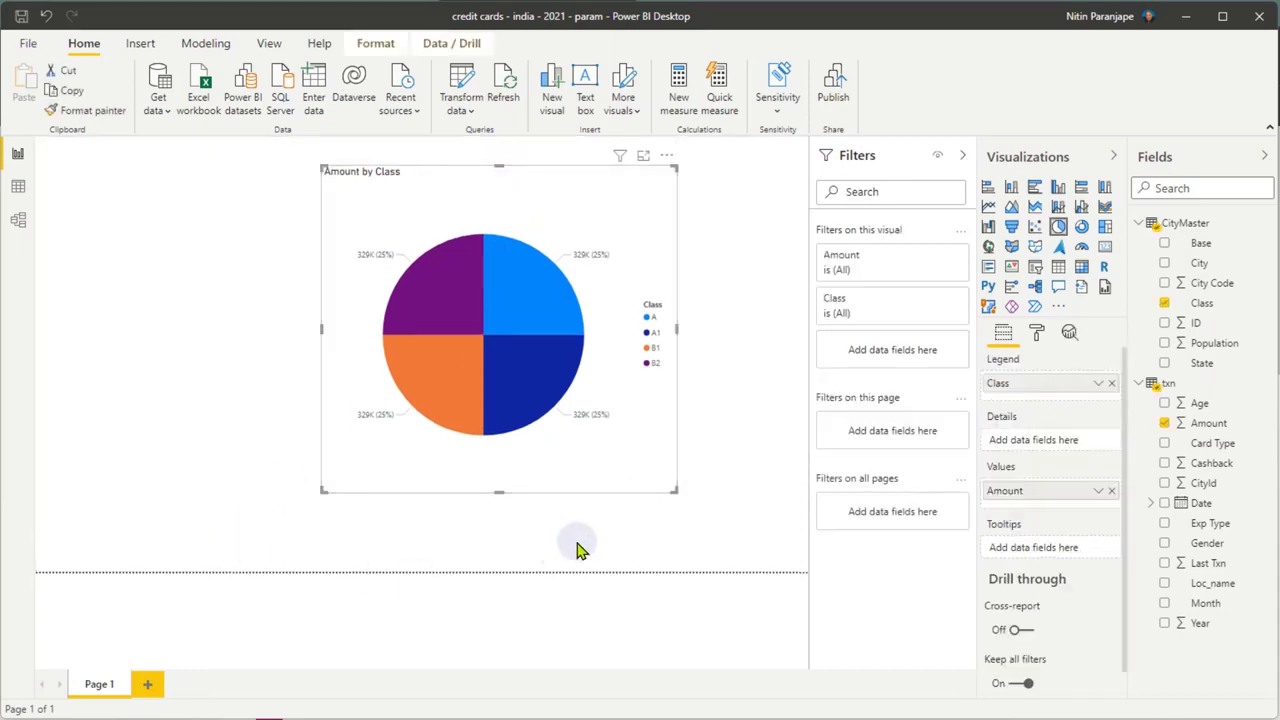
pyautogui.click(650, 535)
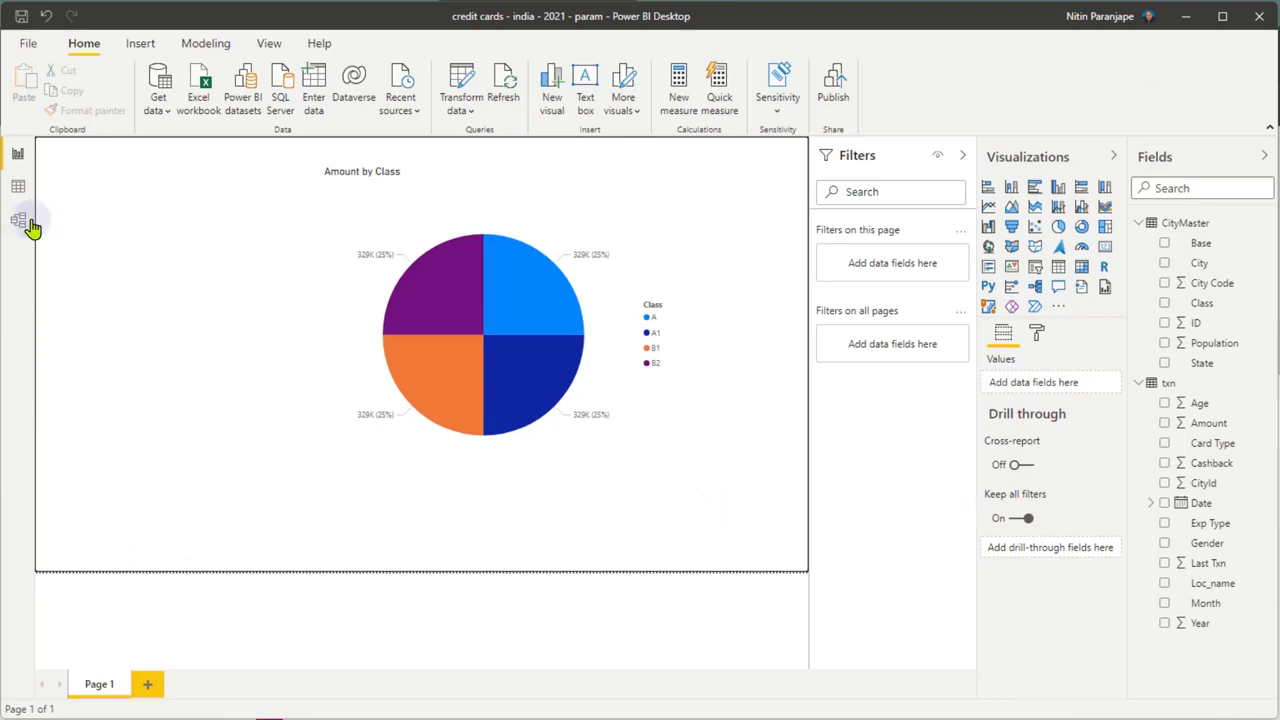
# Step: Compare the CityMaster table's rows in the data view with the pie chart in the report view
pyautogui.click(20, 188)
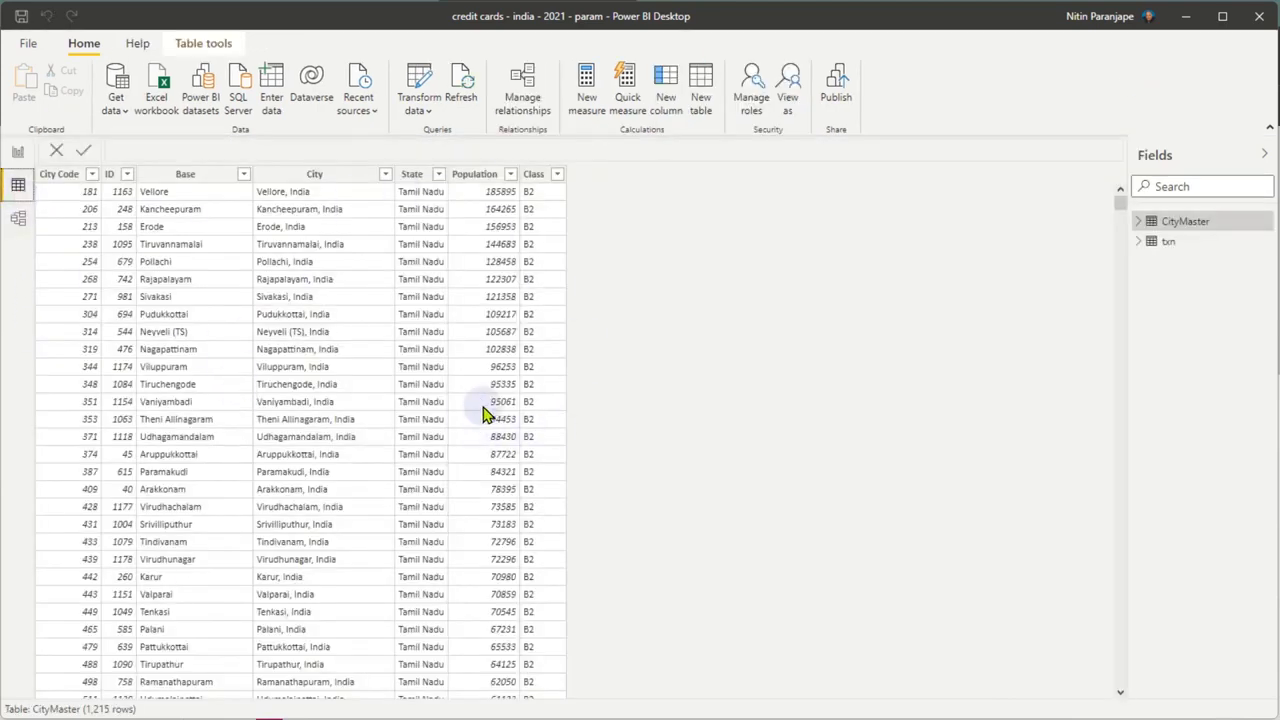
pyautogui.click(18, 152)
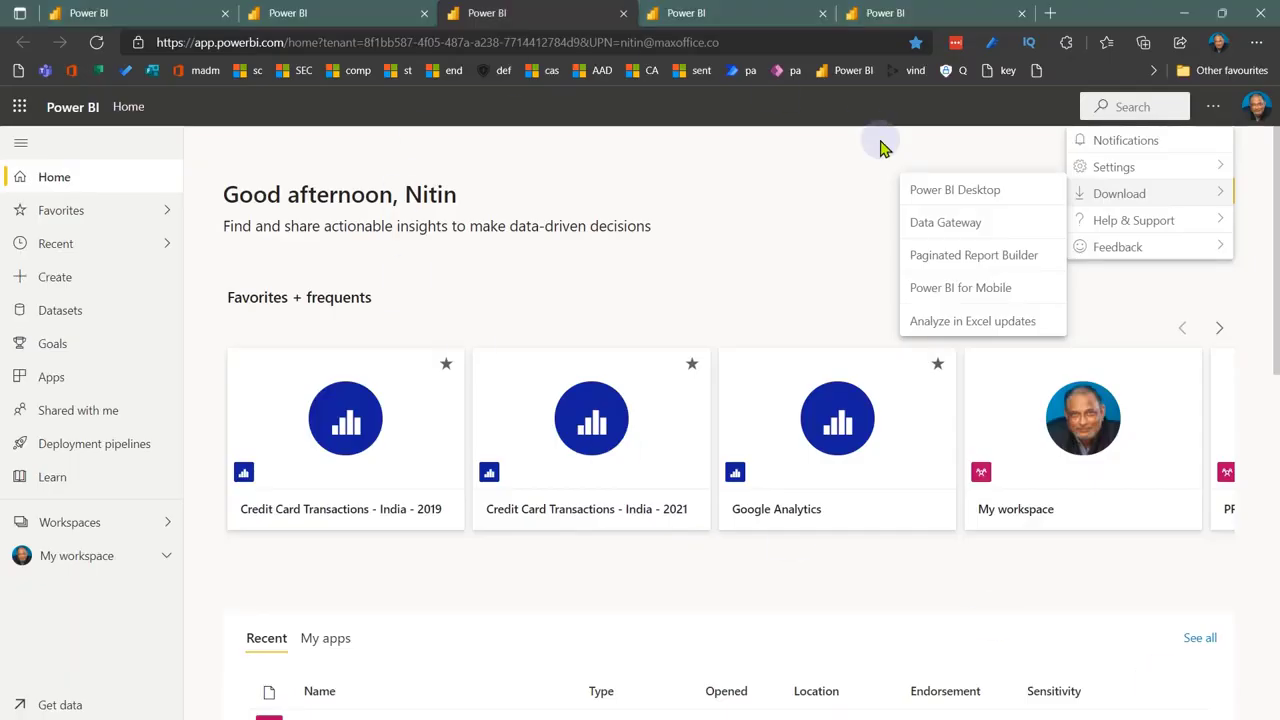
pyautogui.click(325, 14)
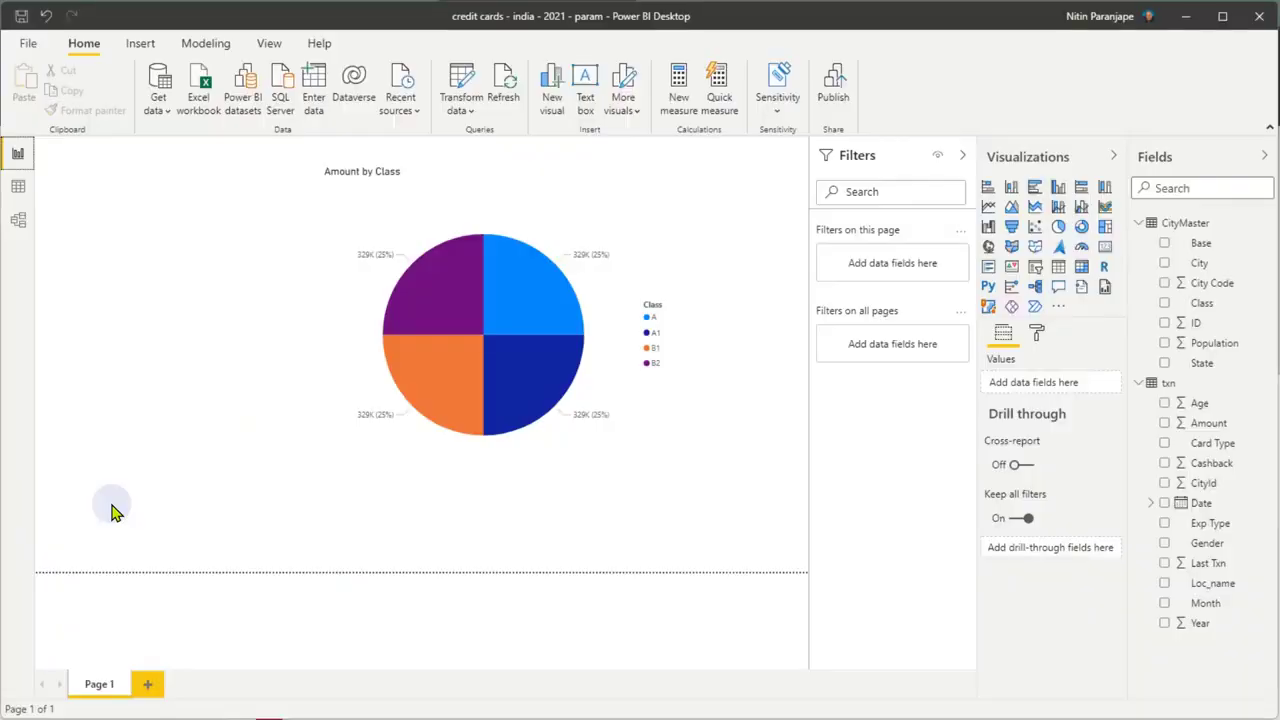
pyautogui.click(18, 186)
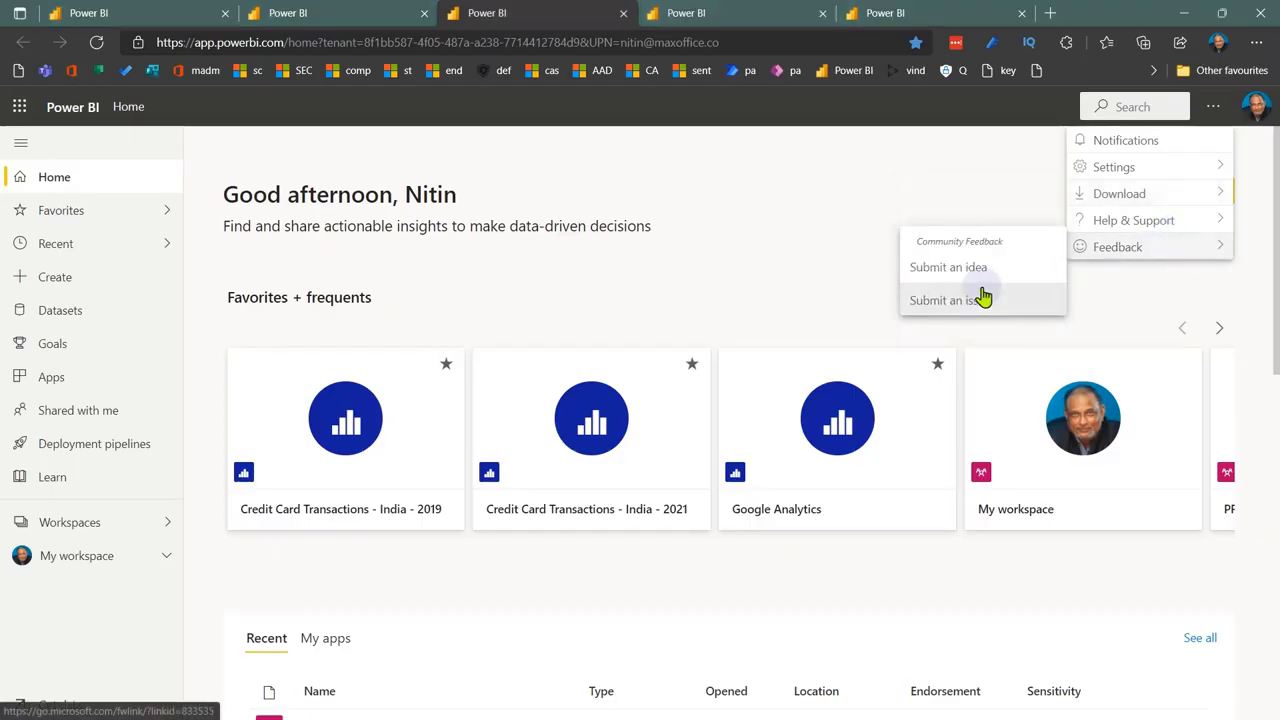
# Step: In the browser's PR1 workspace, open the settings of the Credit Card Transactions - India - 2021 dataset and expand Endorsement and discovery
pyautogui.hotkey('ctrl', 'shift', 'Tab')
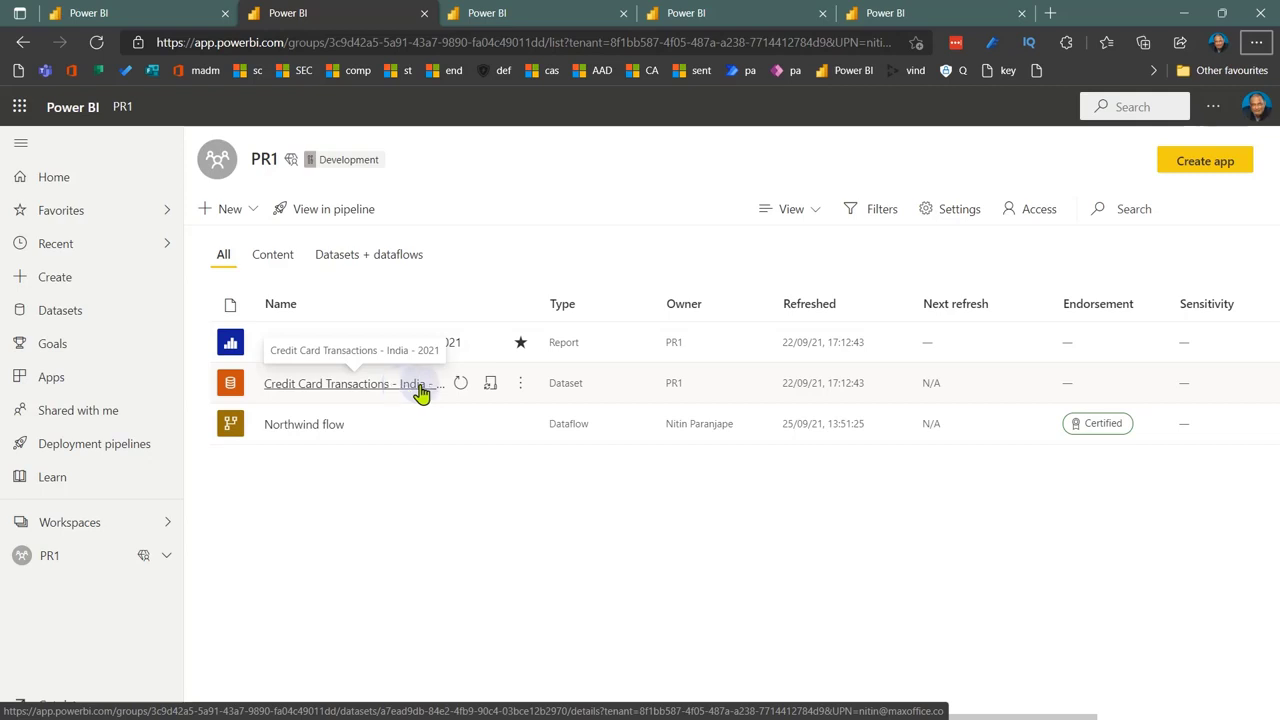
pyautogui.click(519, 385)
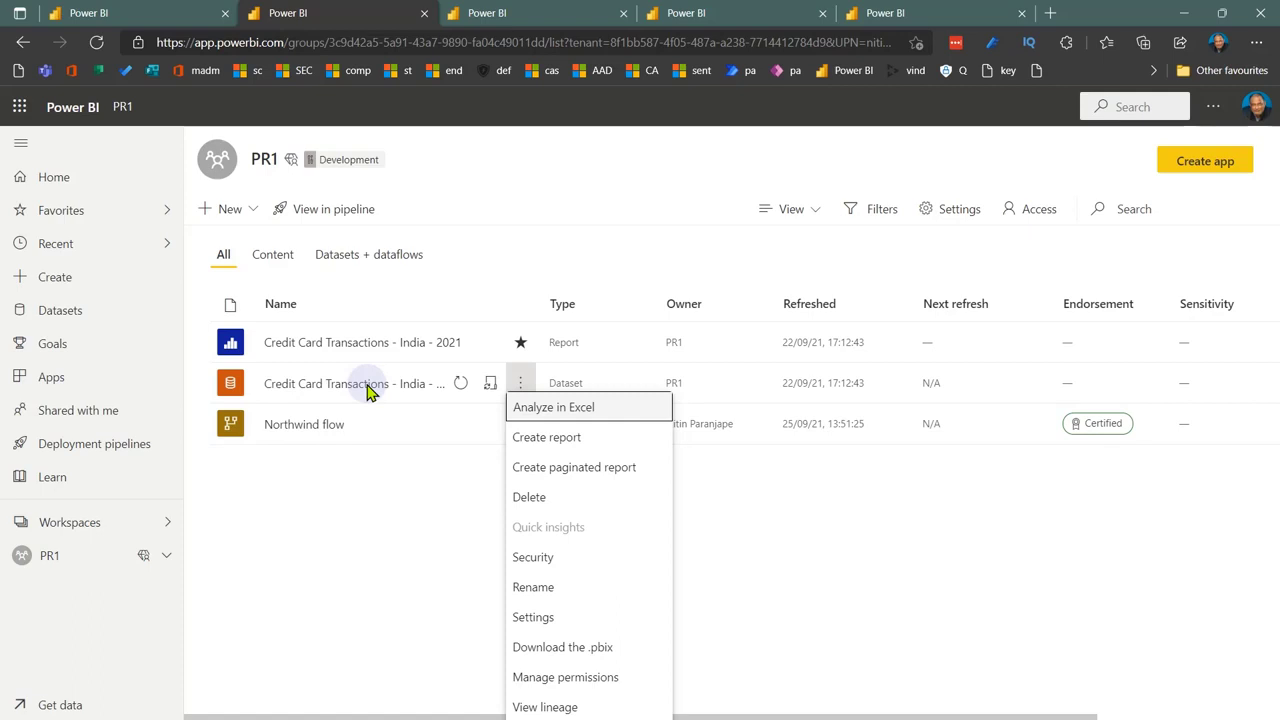
pyautogui.click(568, 614)
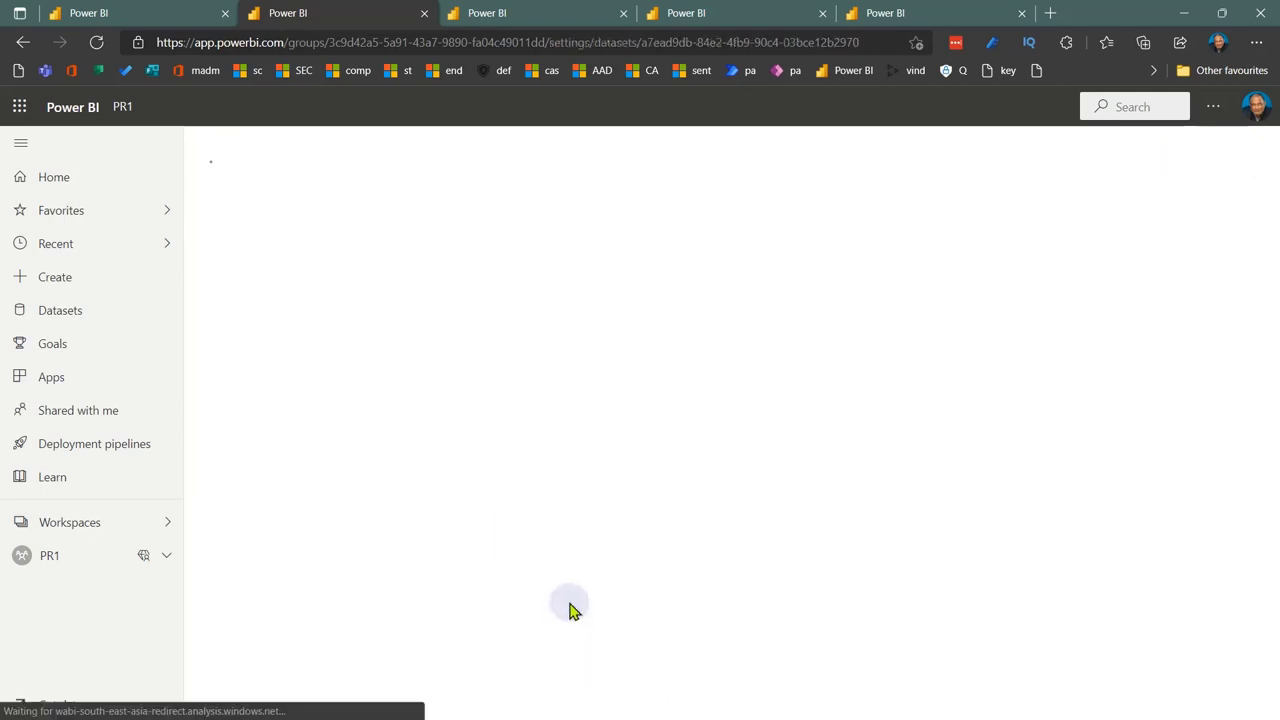
pyautogui.scroll(-3, 686, 477)
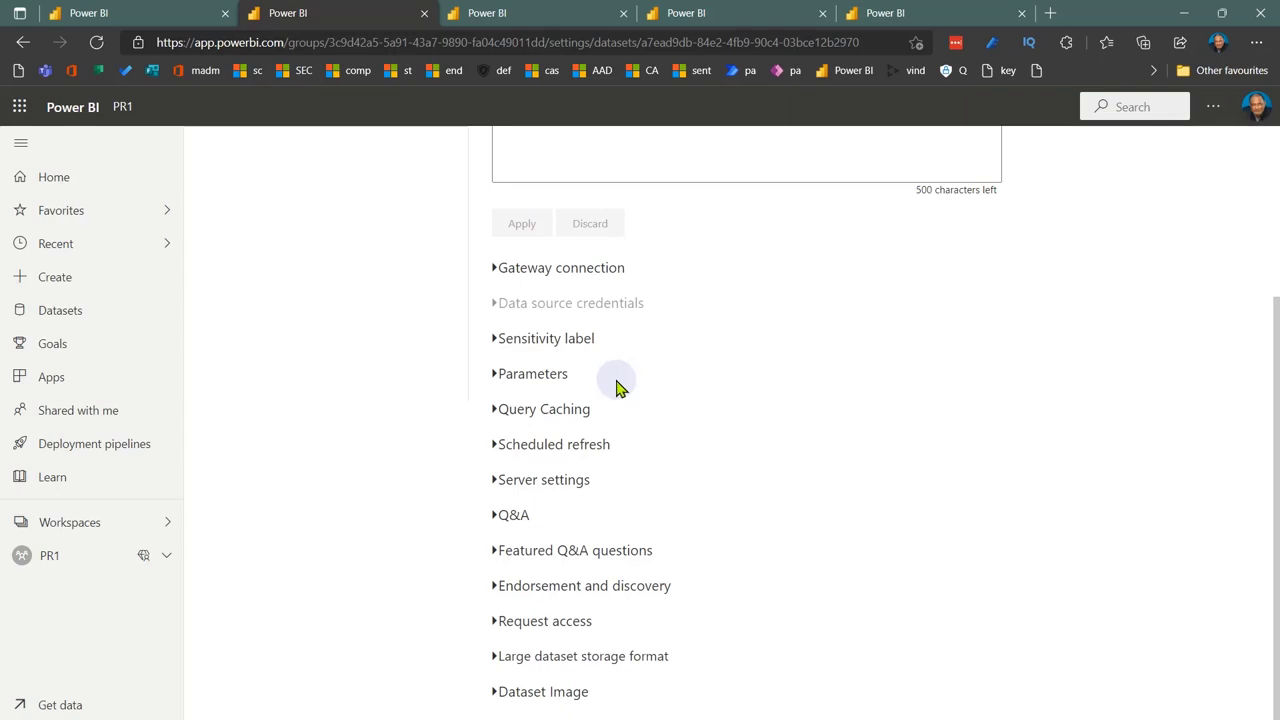
pyautogui.click(495, 595)
pyautogui.scroll(-3, 768, 534)
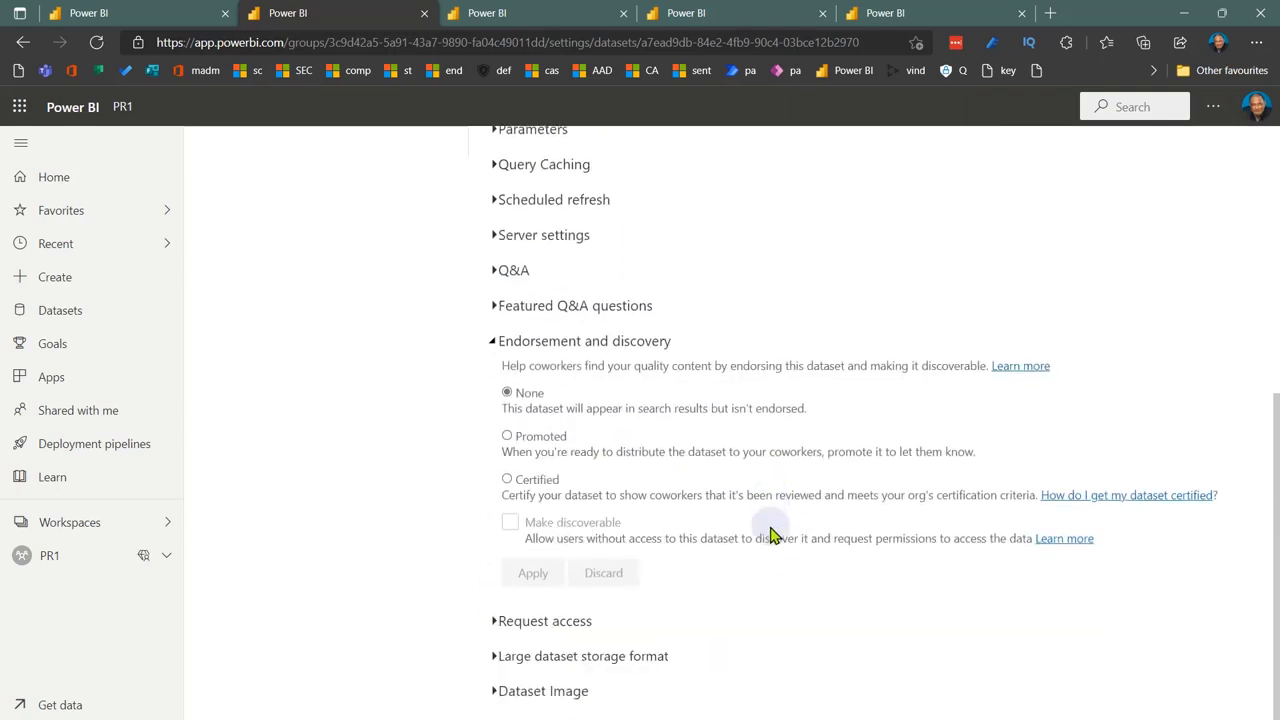
# Step: Select the Promoted endorsement for the dataset, and try the Certified option
pyautogui.click(507, 436)
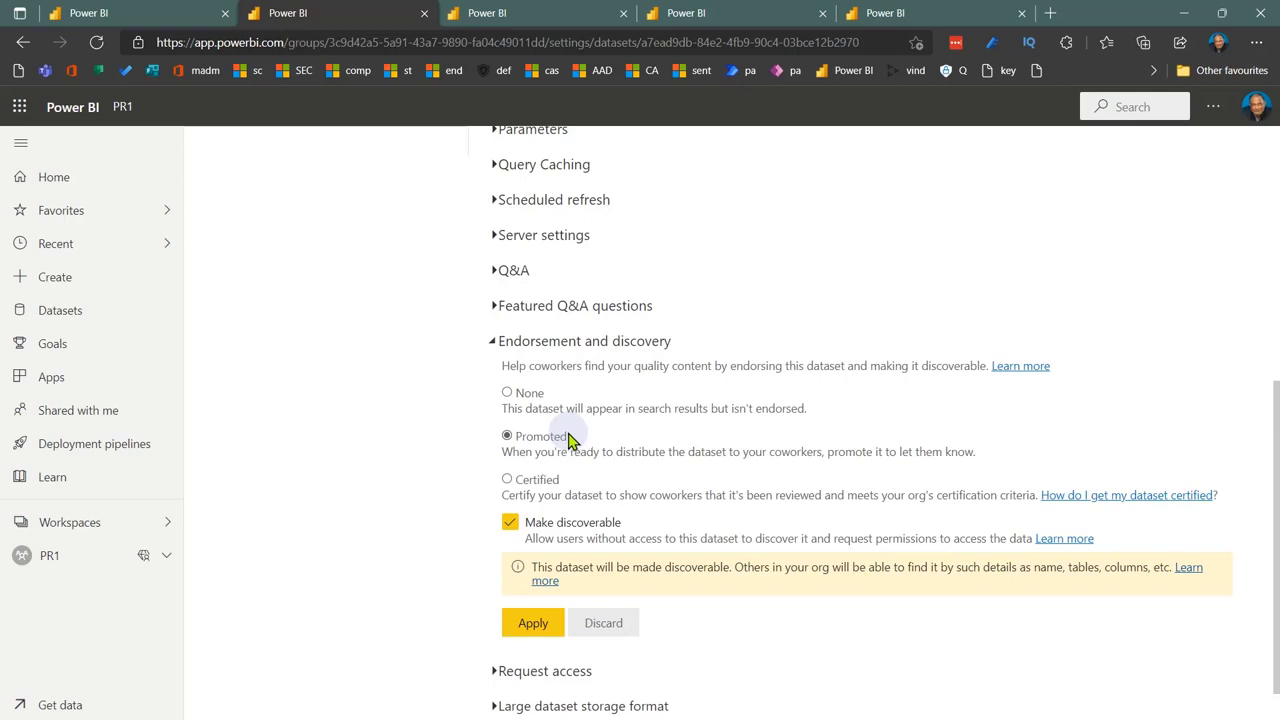
pyautogui.click(533, 623)
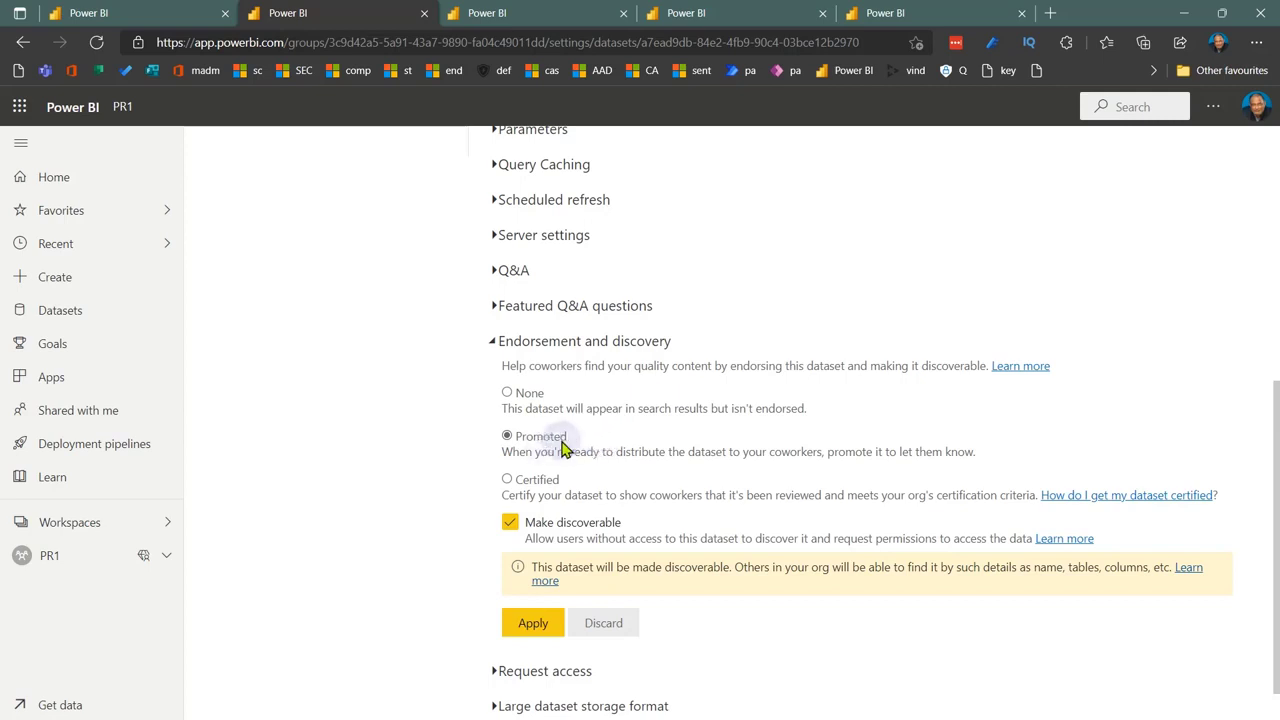
pyautogui.click(507, 480)
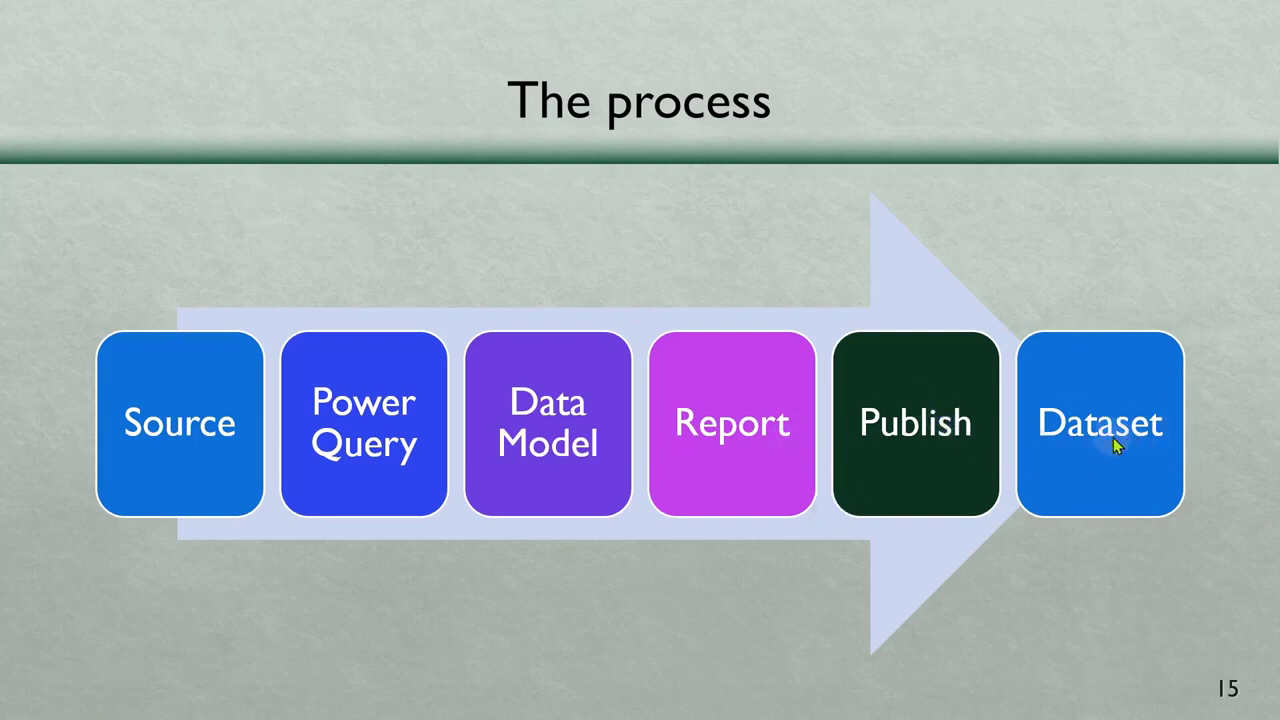
pyautogui.press('Right')
pyautogui.press('Right')
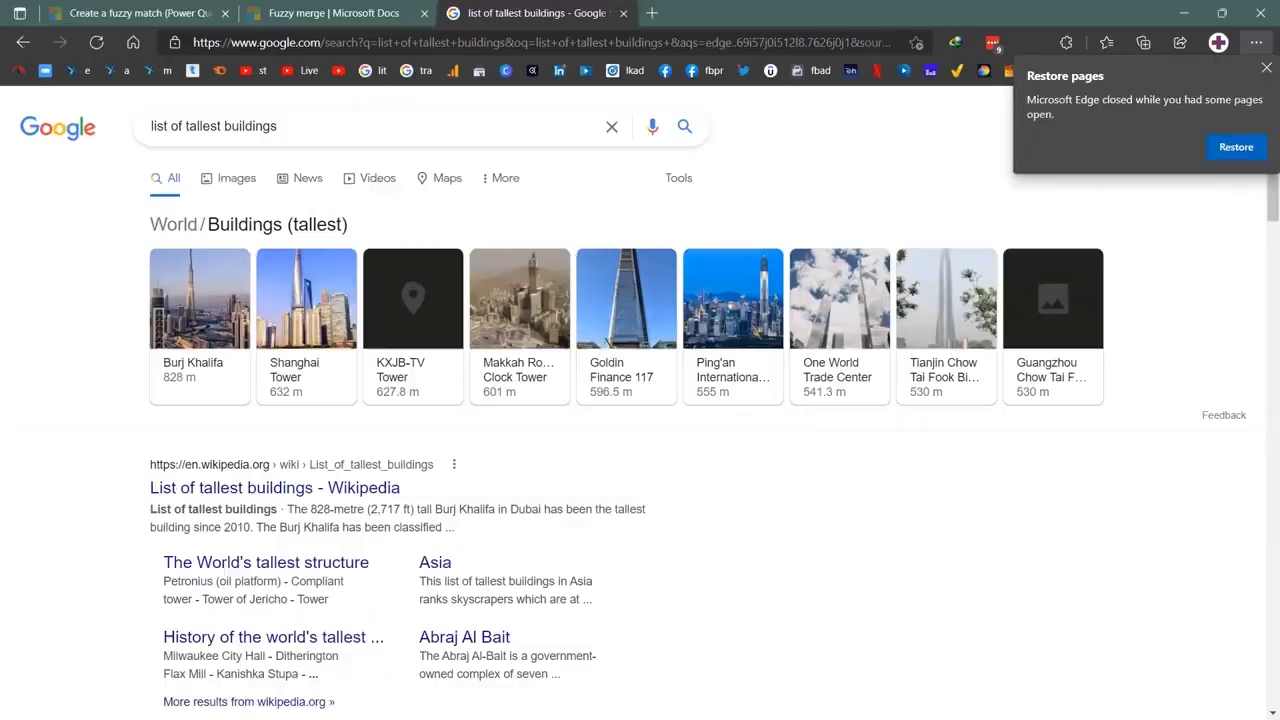
# Step: Open Wikipedia's List of tallest buildings from the search results and select the first rows of the Tallest buildings in the world table
pyautogui.click(297, 507)
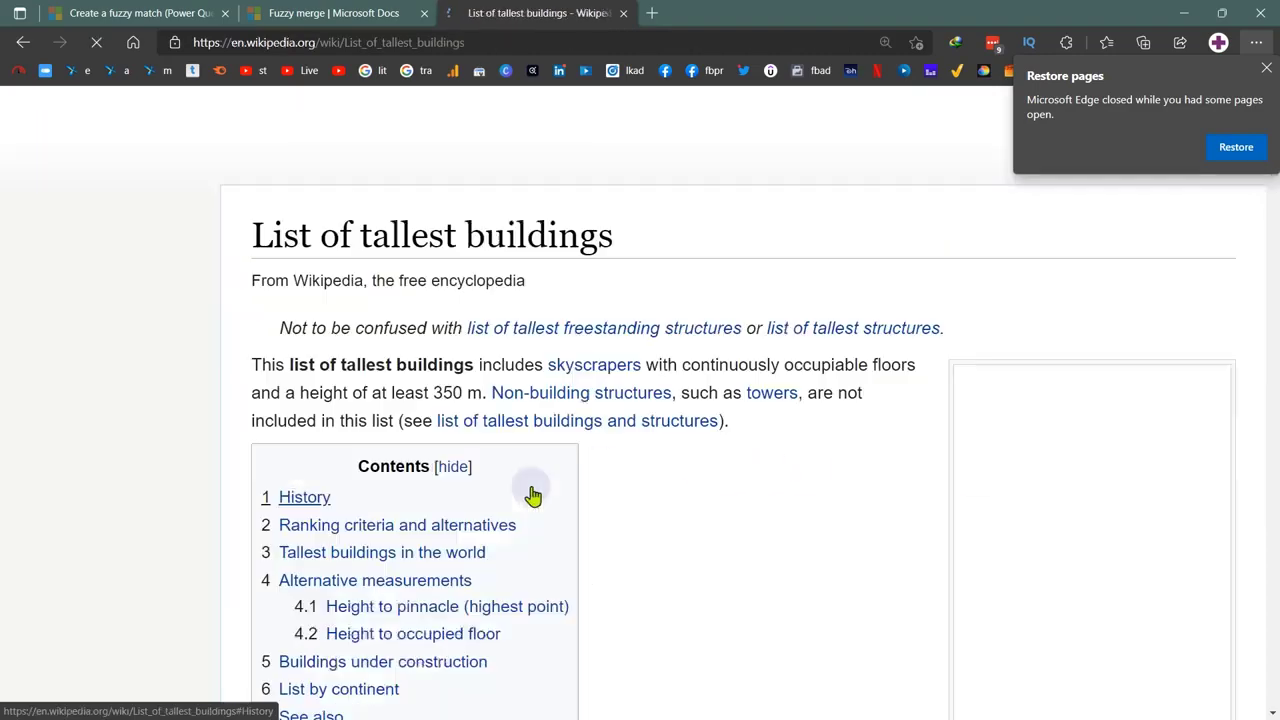
pyautogui.scroll(-4, 654, 517)
pyautogui.scroll(-15, 685, 519)
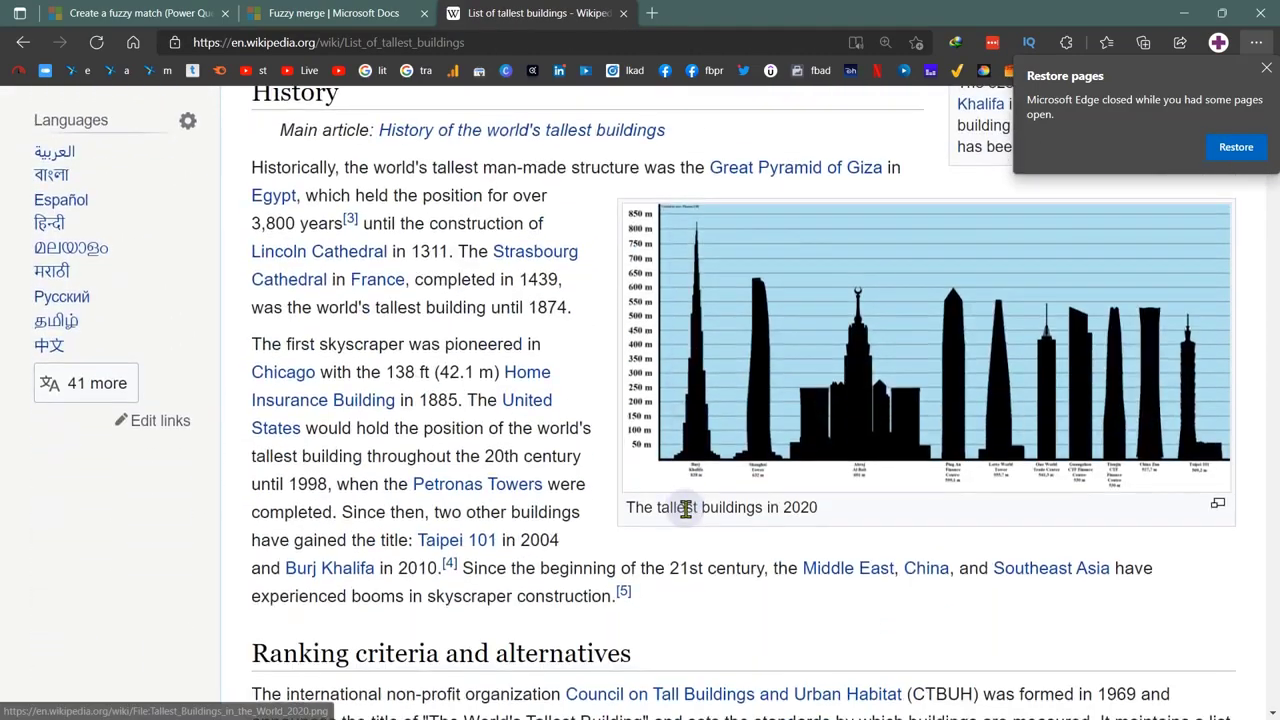
pyautogui.scroll(-5, 685, 510)
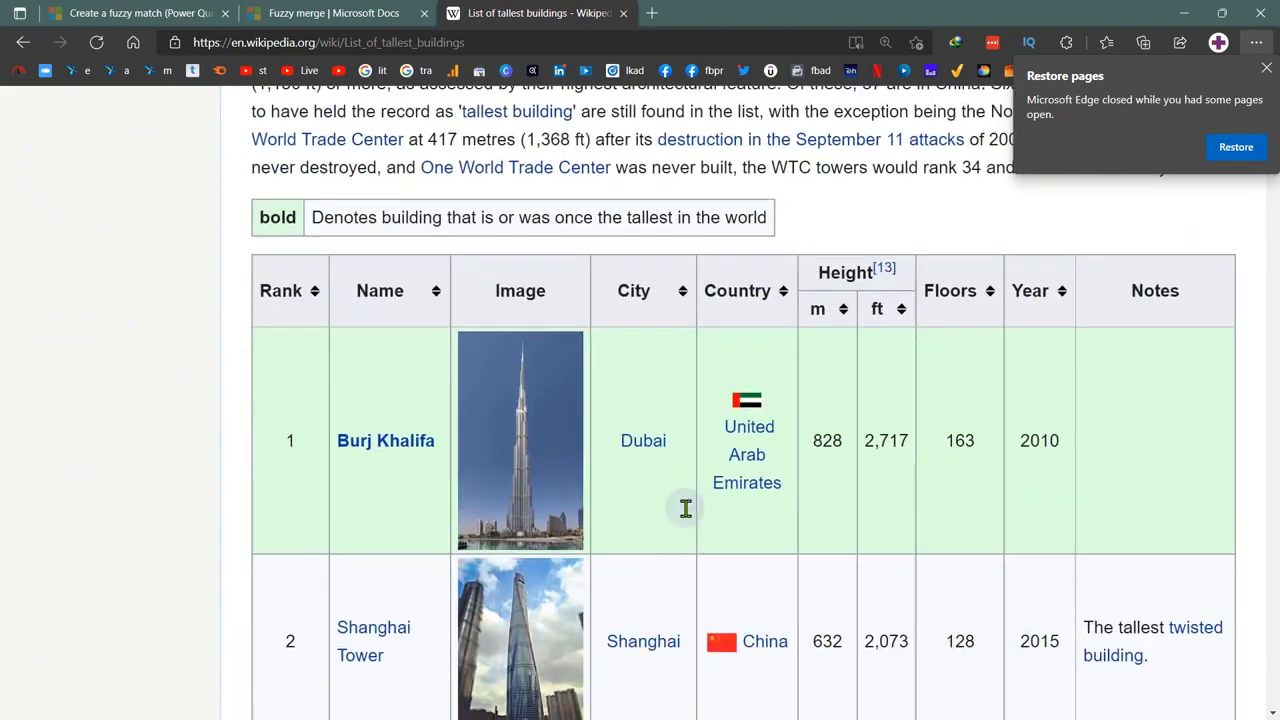
pyautogui.hotkey('ctrl', '-')
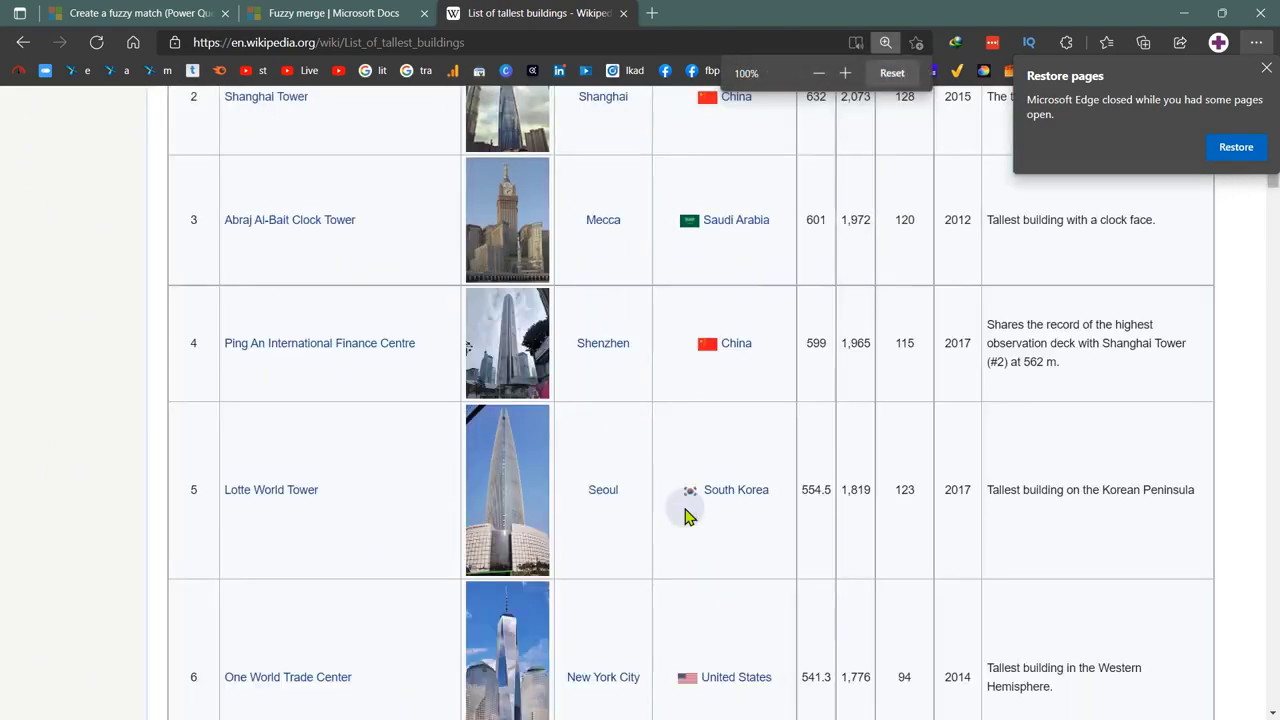
pyautogui.scroll(5, 657, 520)
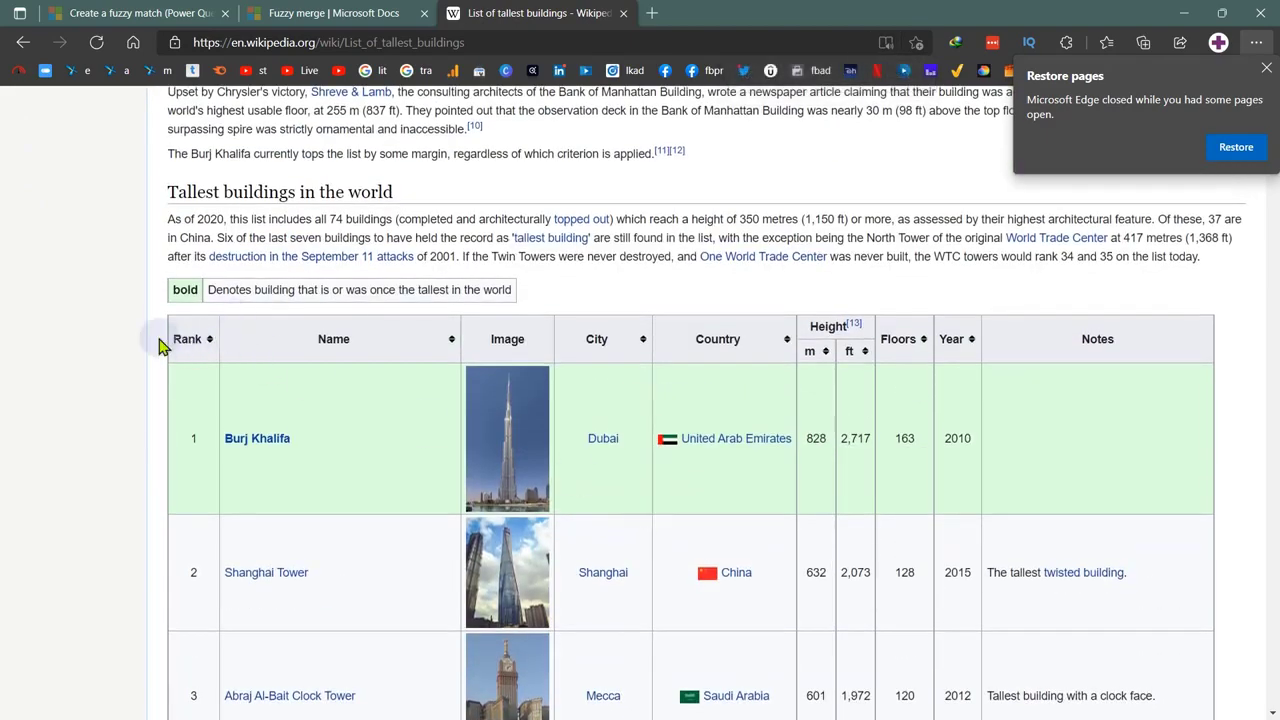
pyautogui.moveTo(163, 343); pyautogui.dragTo(435, 540)
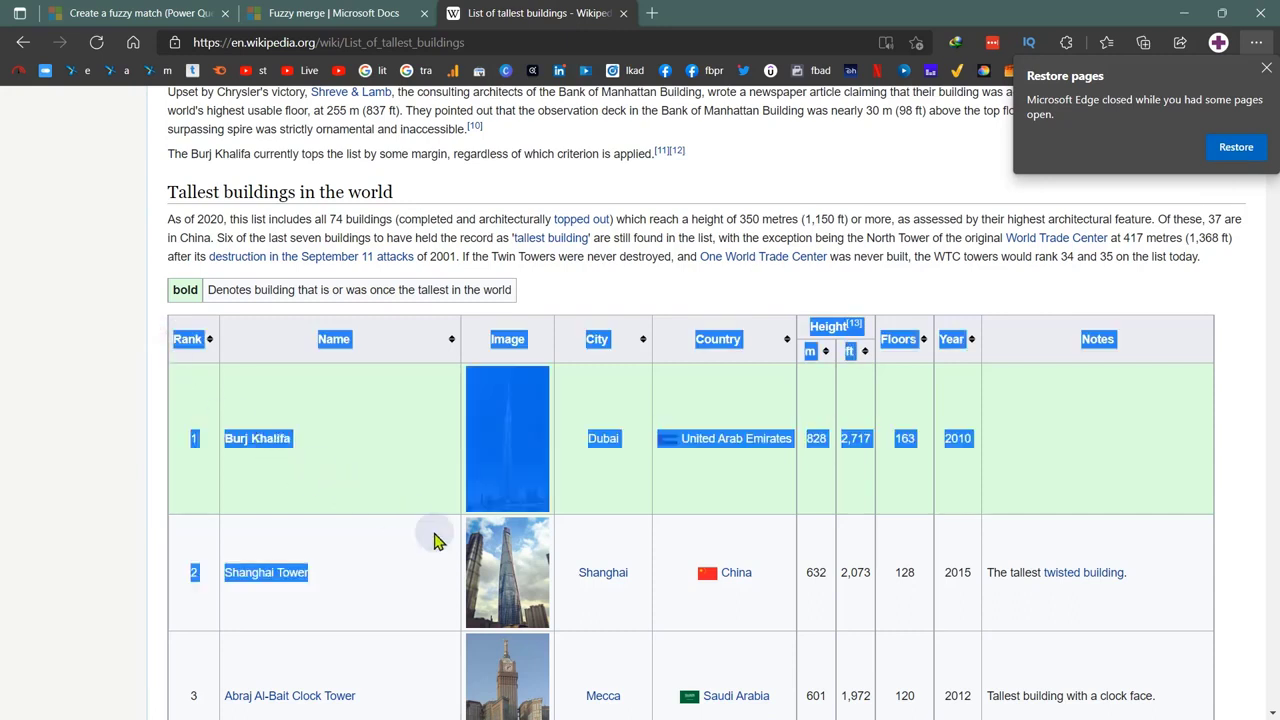
# Step: Copy the web address of the List of tallest buildings page and switch to the blank Excel workbook
pyautogui.press('alt')
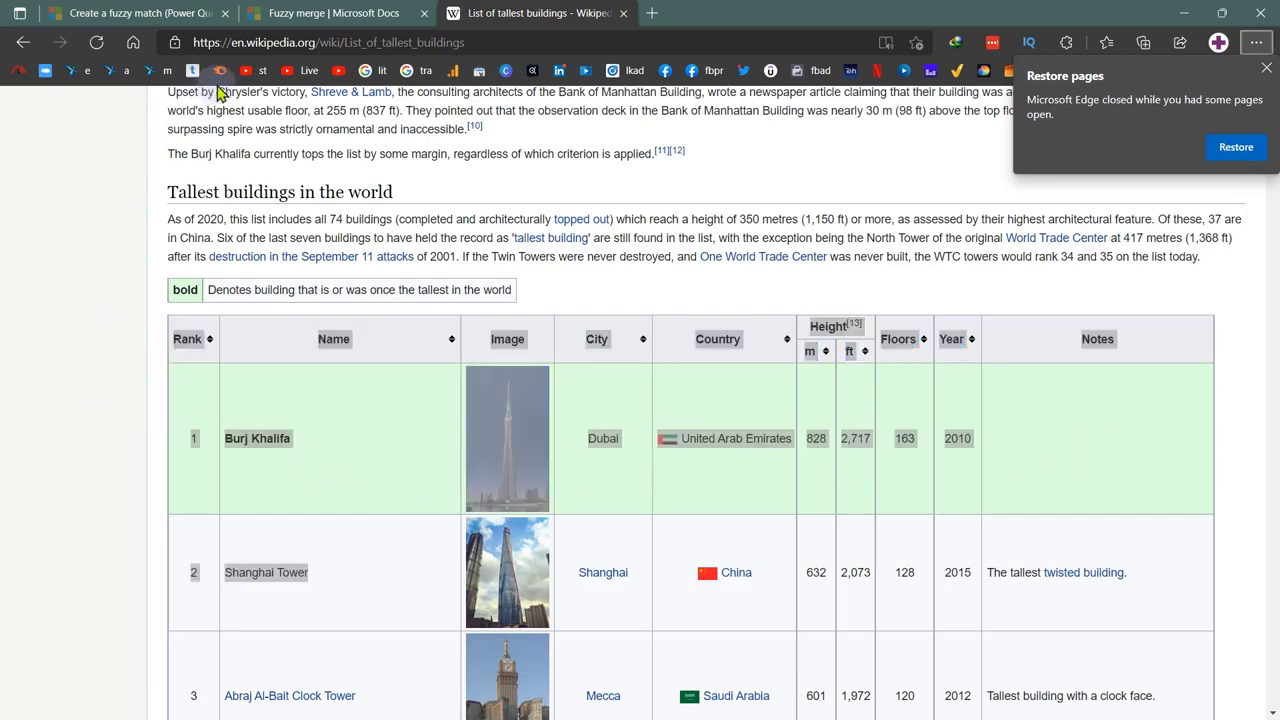
pyautogui.click(310, 42)
pyautogui.hotkey('ctrl', 'c')
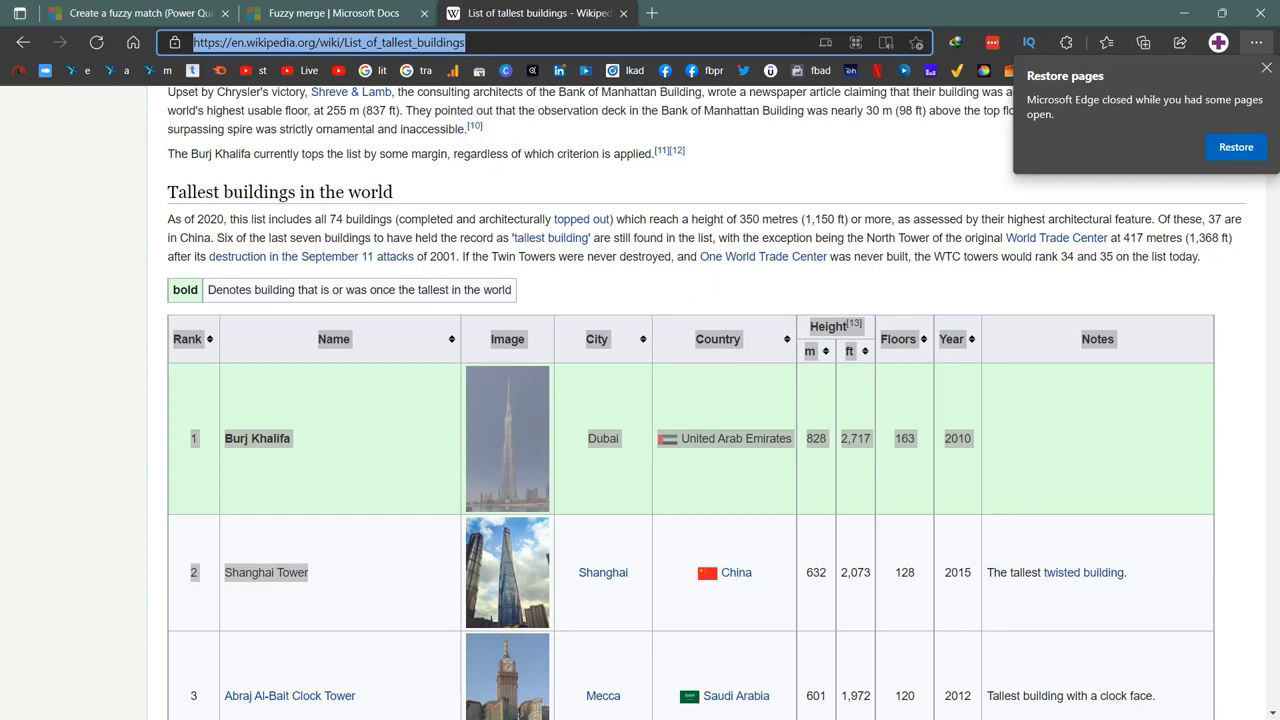
pyautogui.hotkey('alt', 'Tab')
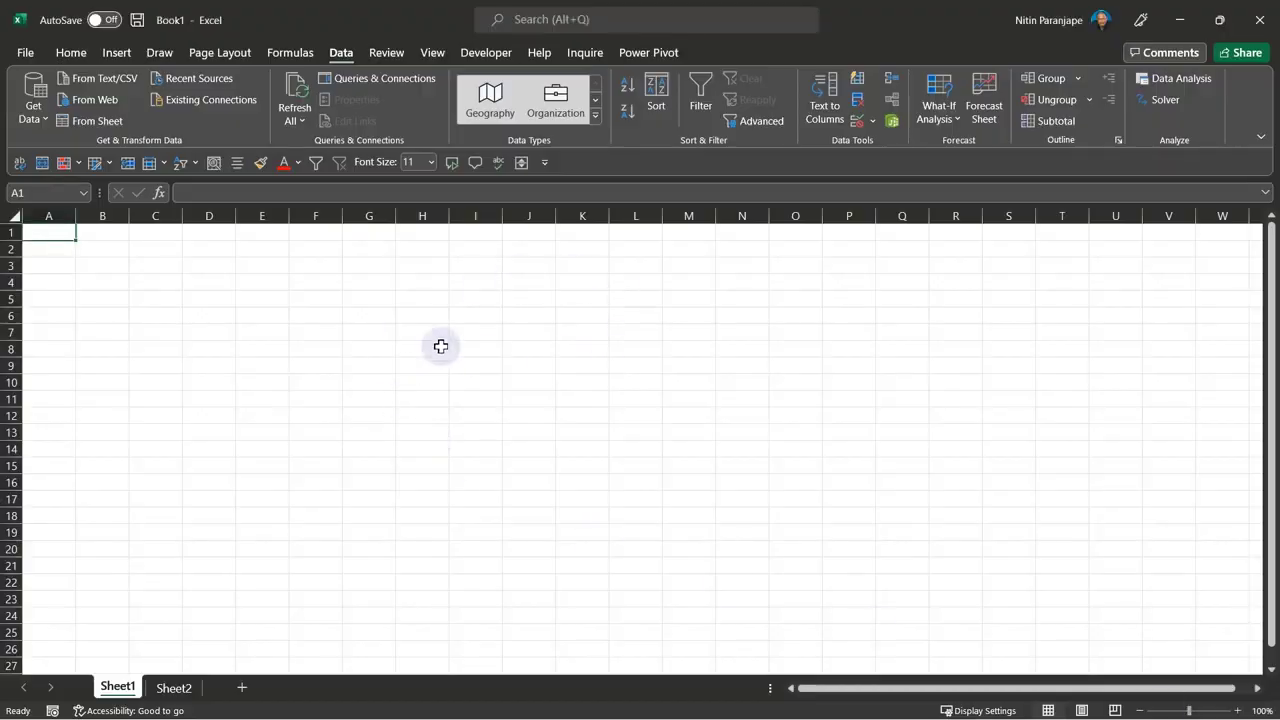
pyautogui.click(432, 336)
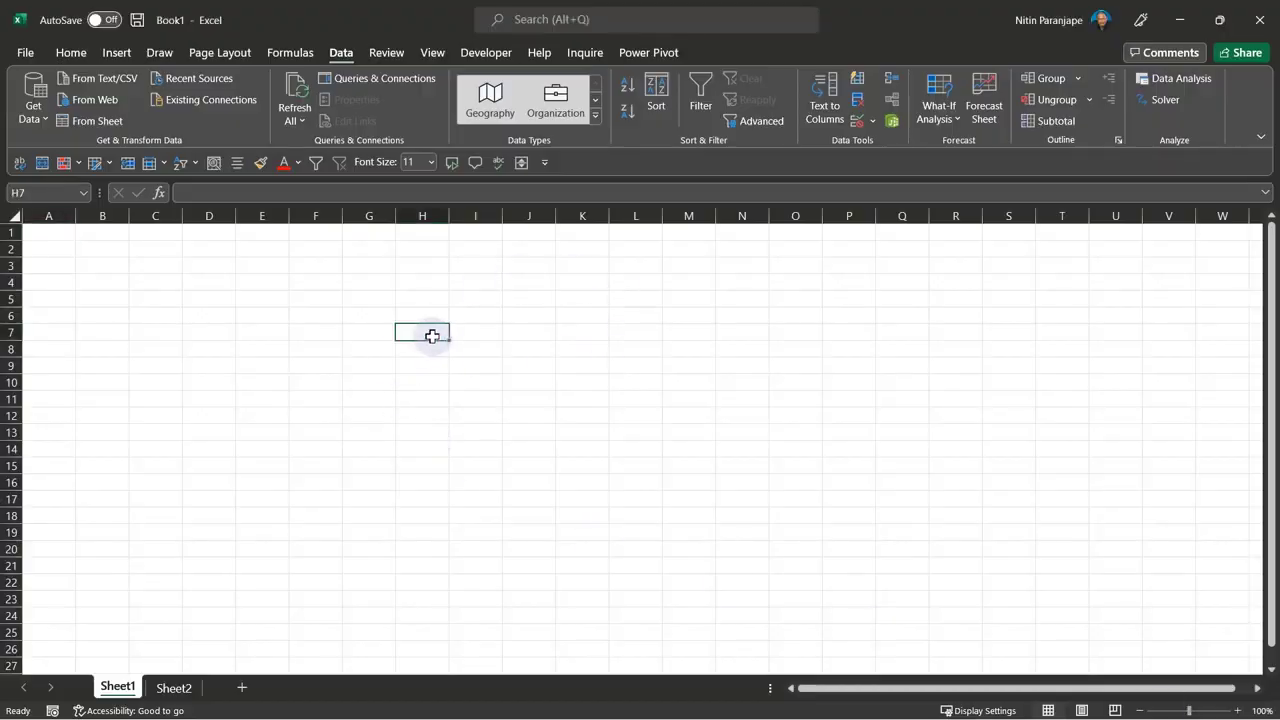
pyautogui.click(94, 99)
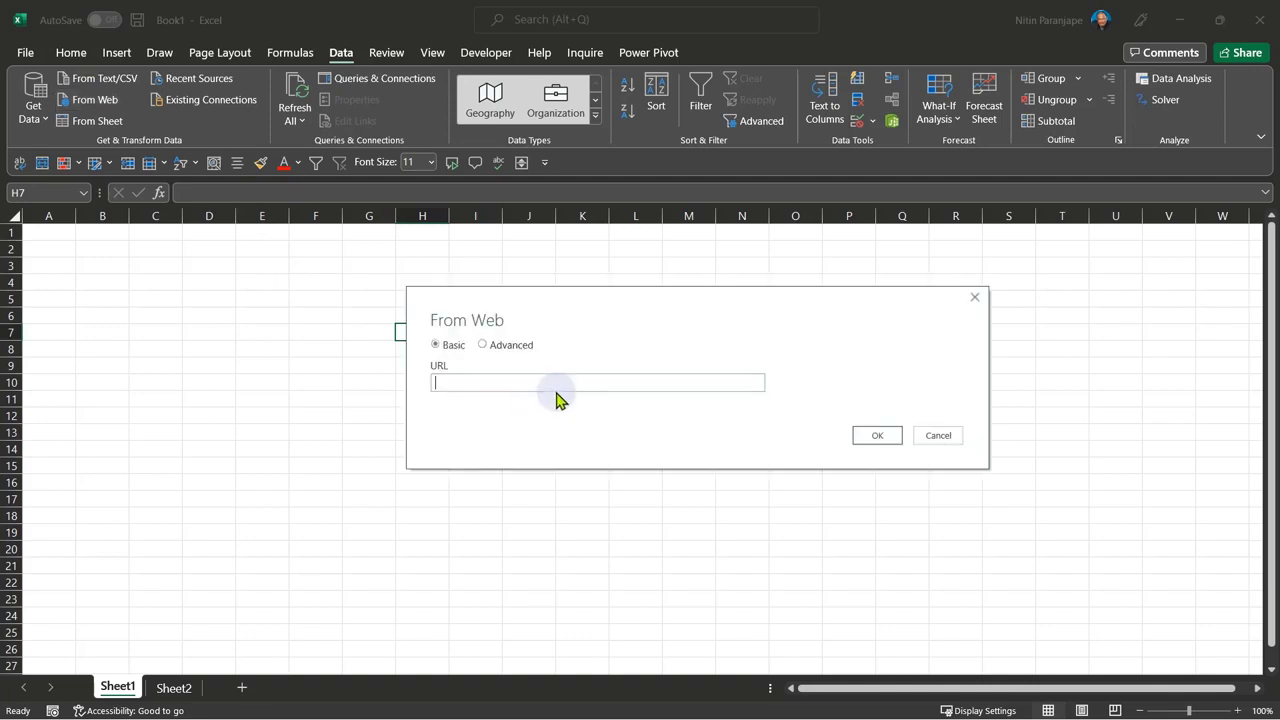
pyautogui.hotkey('ctrl', 'v')
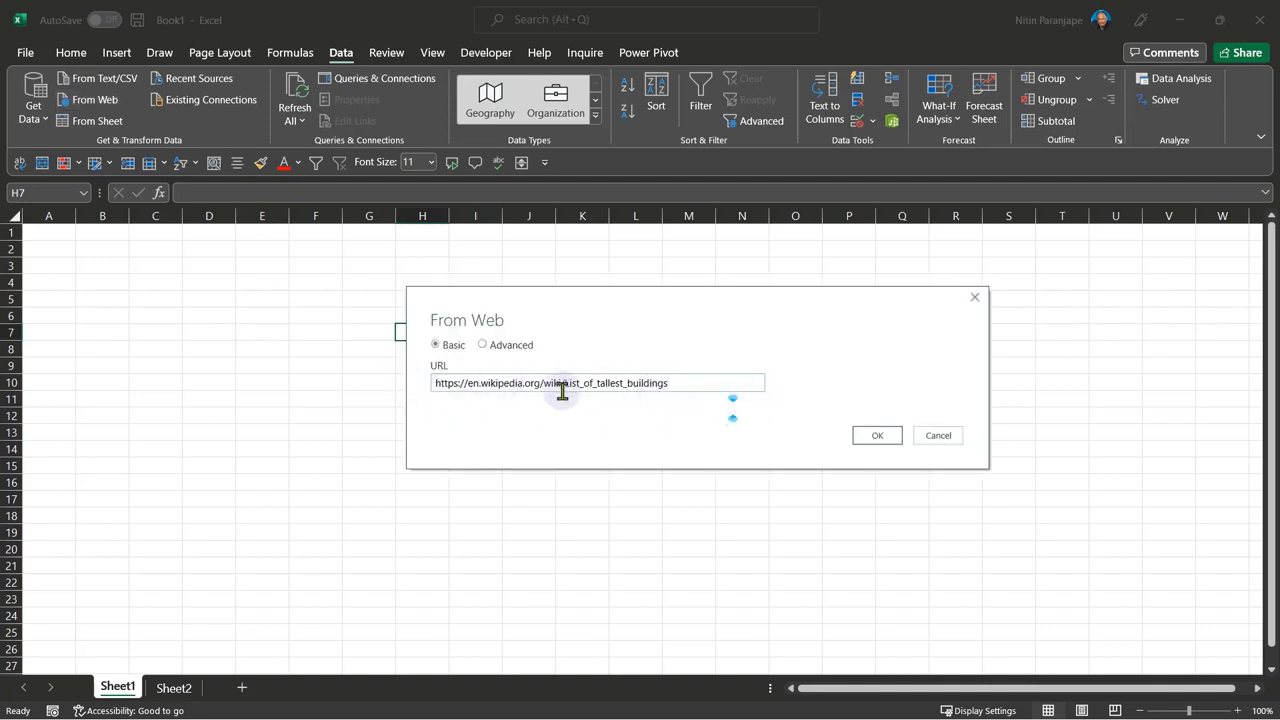
pyautogui.click(884, 440)
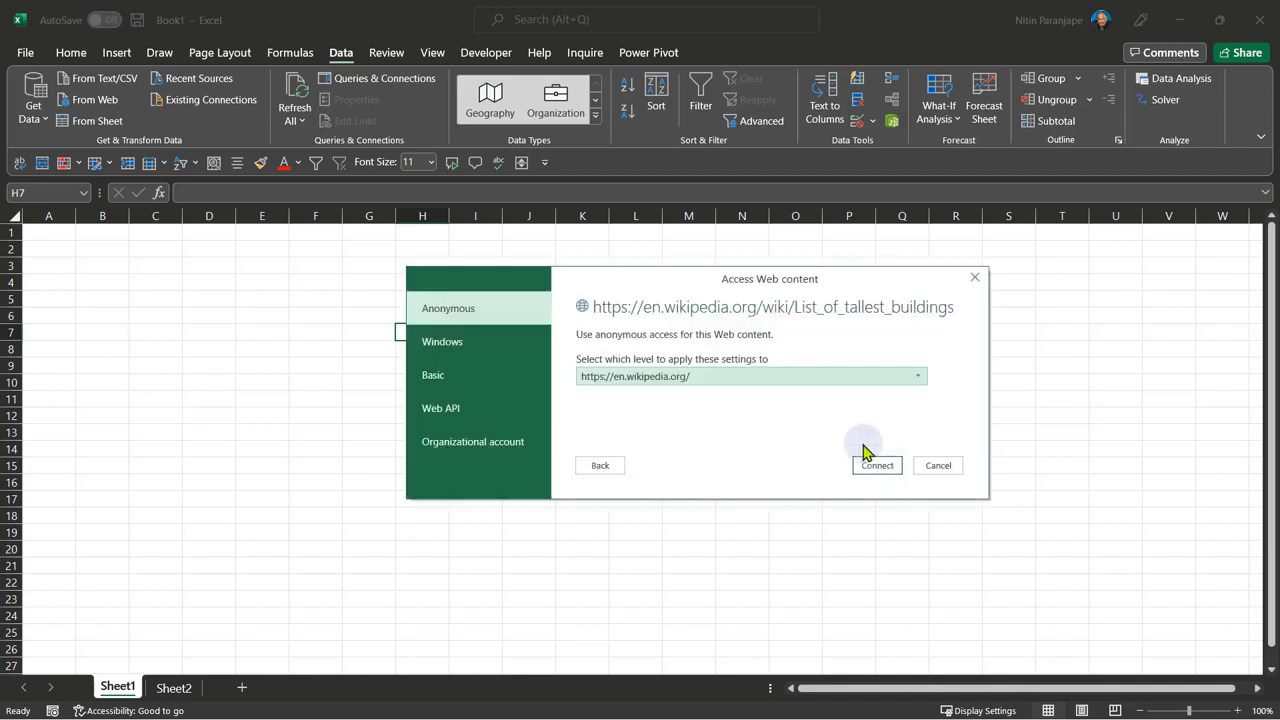
pyautogui.click(876, 468)
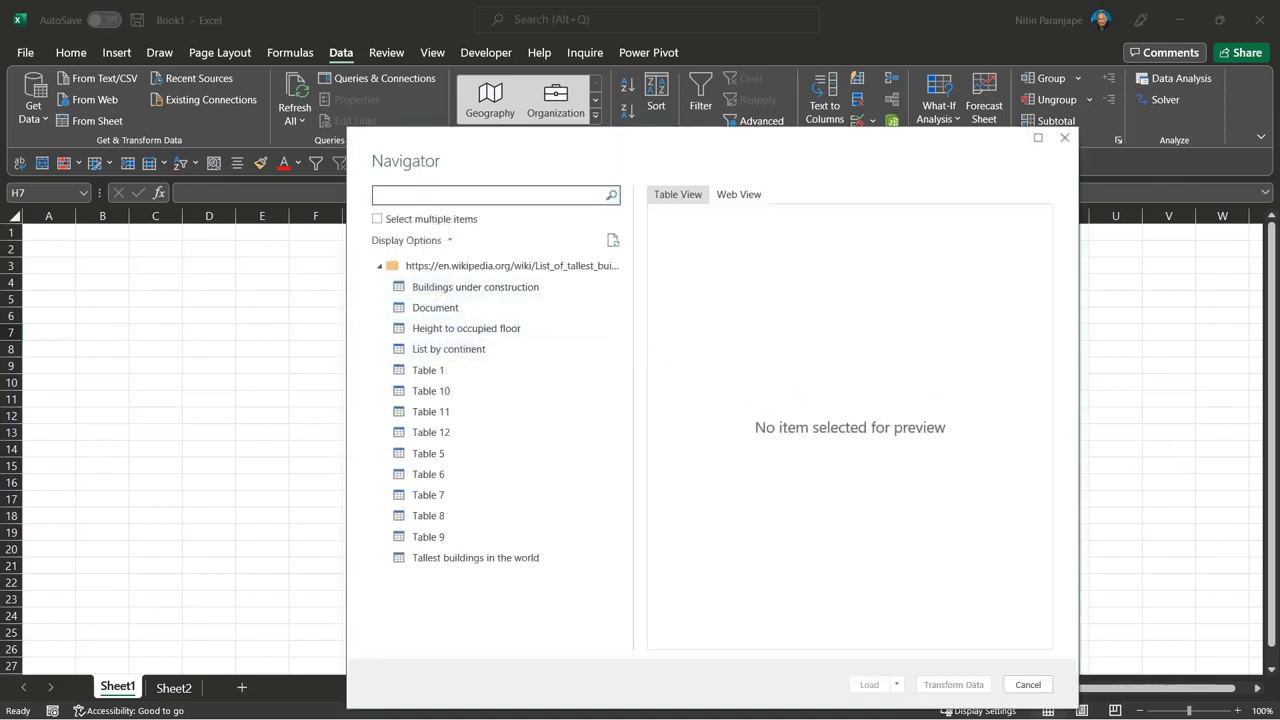
# Step: Back in the browser, clear the Wikipedia table selection and dismiss the Restore pages notice, returning to Excel's Navigator
pyautogui.hotkey('alt', 'Tab')
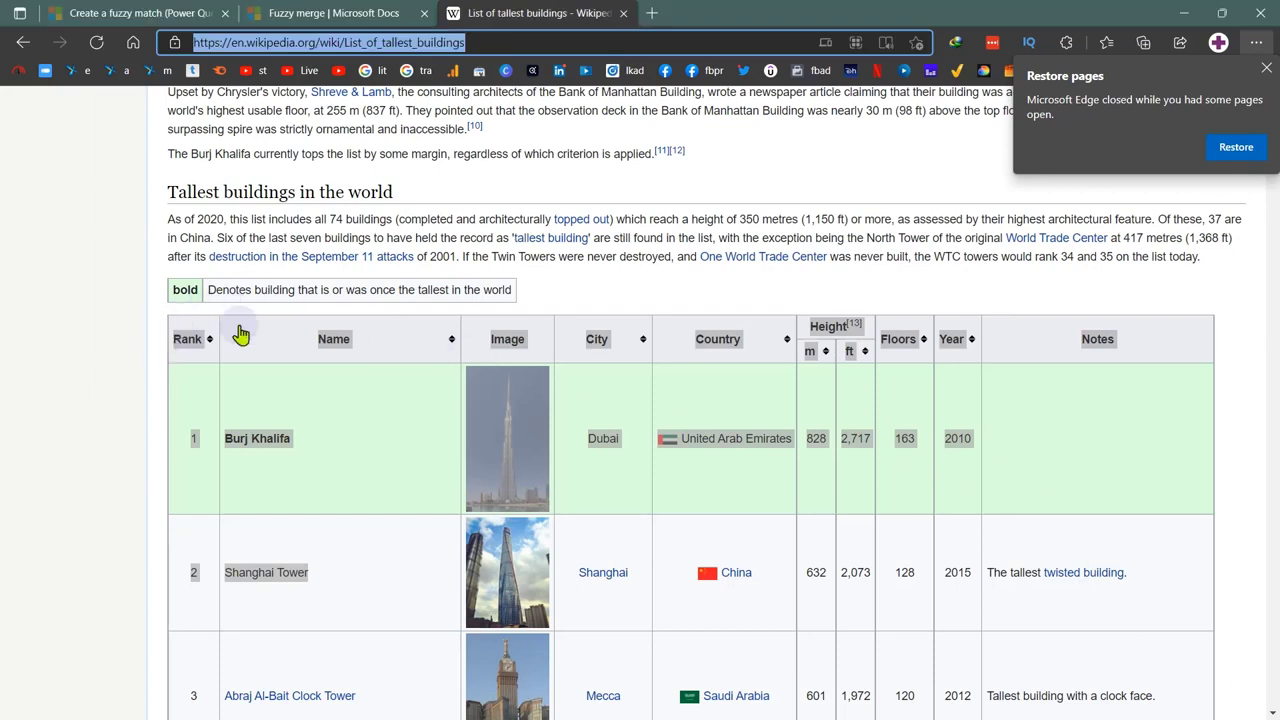
pyautogui.click(143, 375)
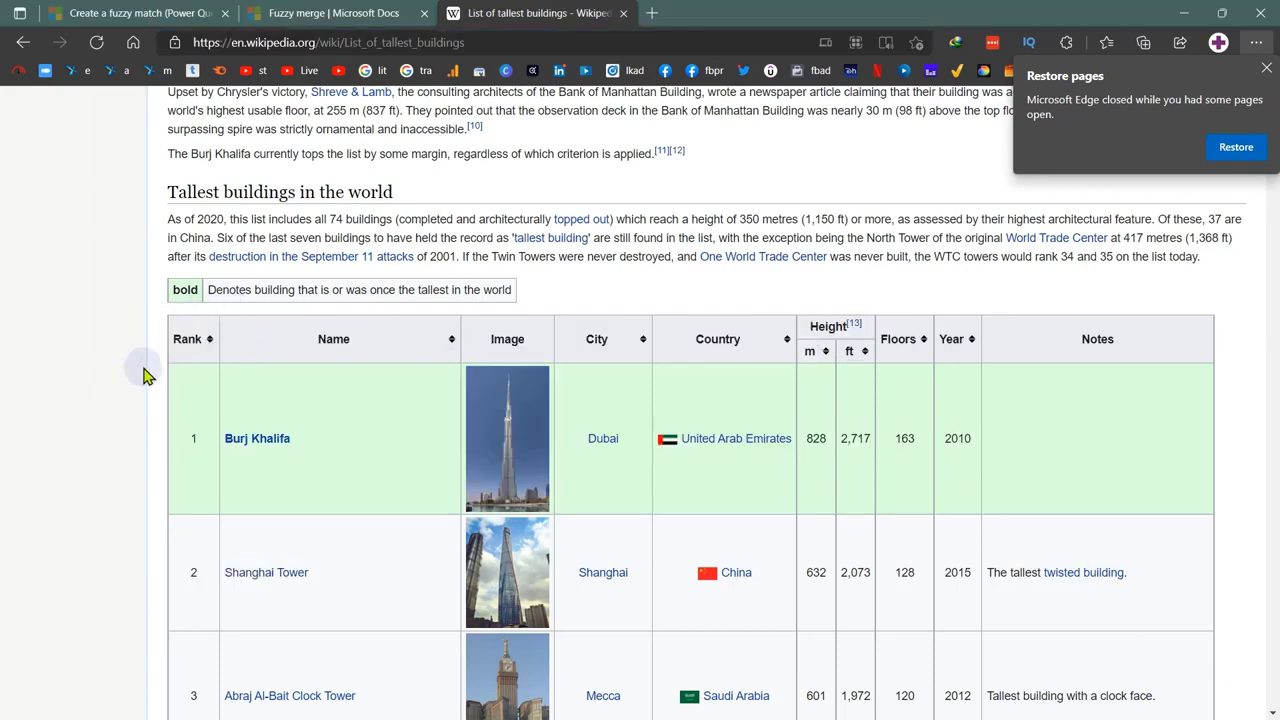
pyautogui.click(1266, 70)
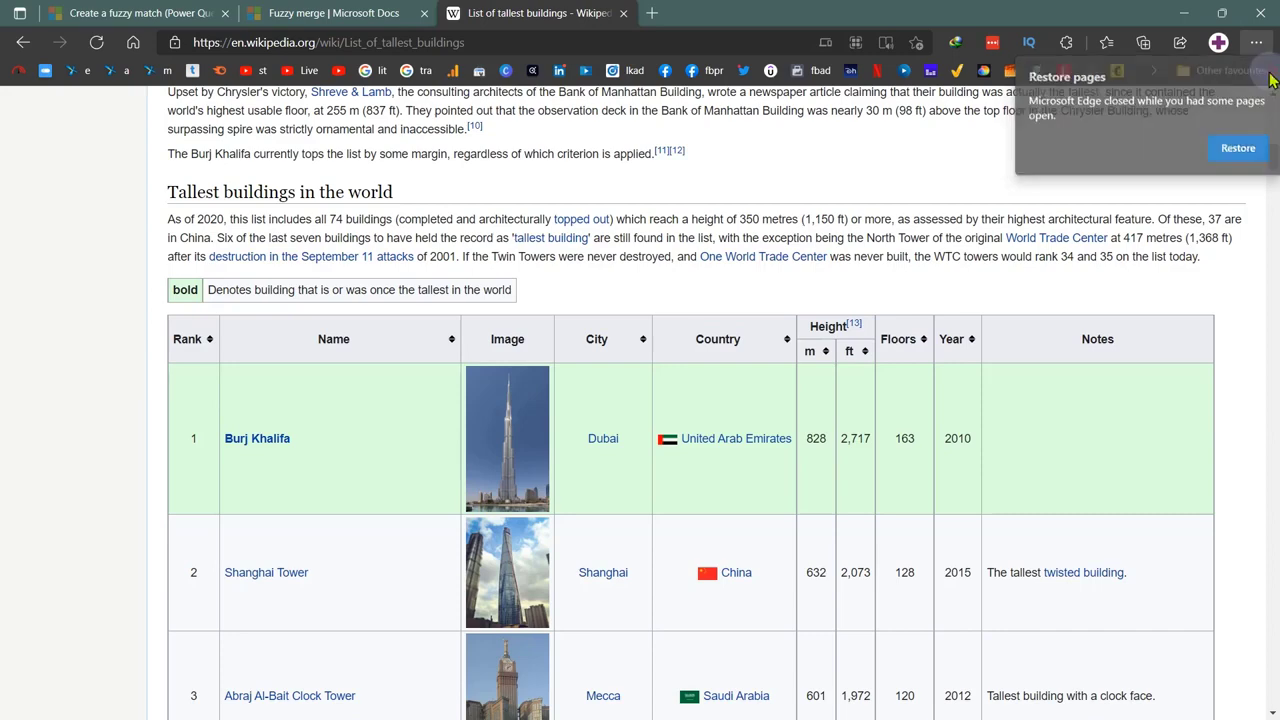
pyautogui.hotkey('alt', 'Tab')
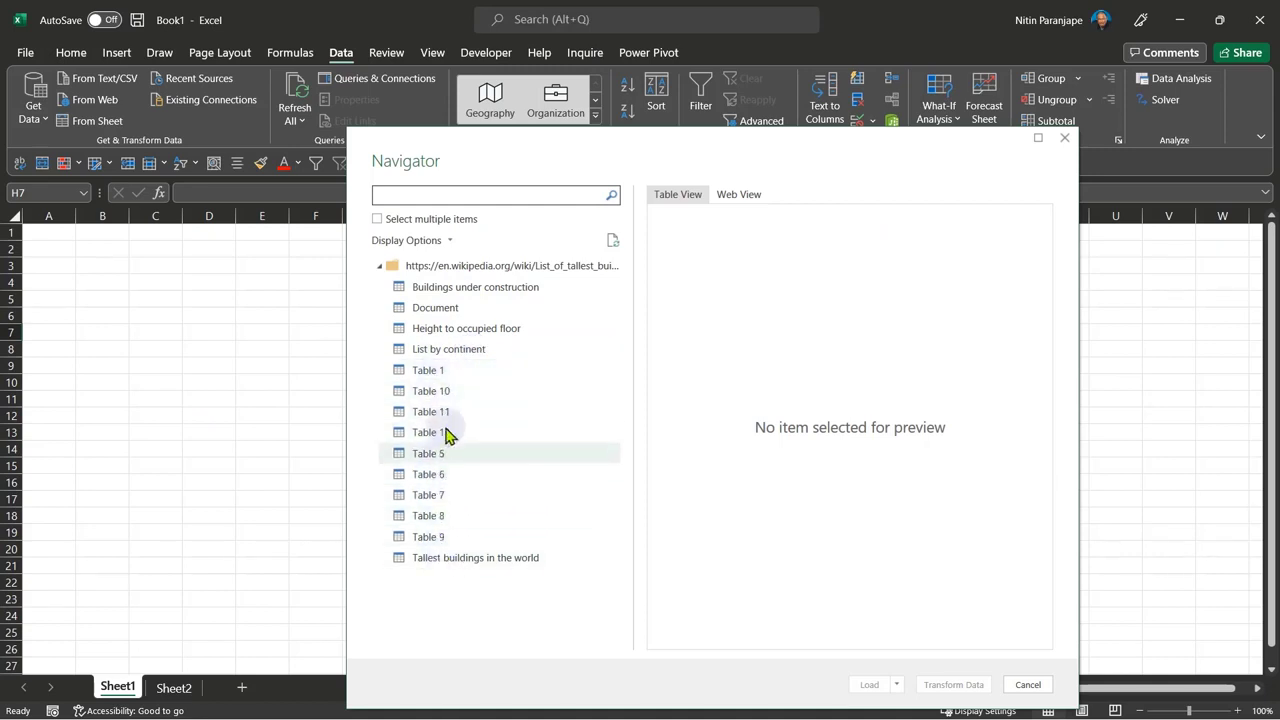
# Step: Preview several of the detected web tables, including Table 1, Table 10, Table 11, Buildings under construction and Document
pyautogui.click(437, 372)
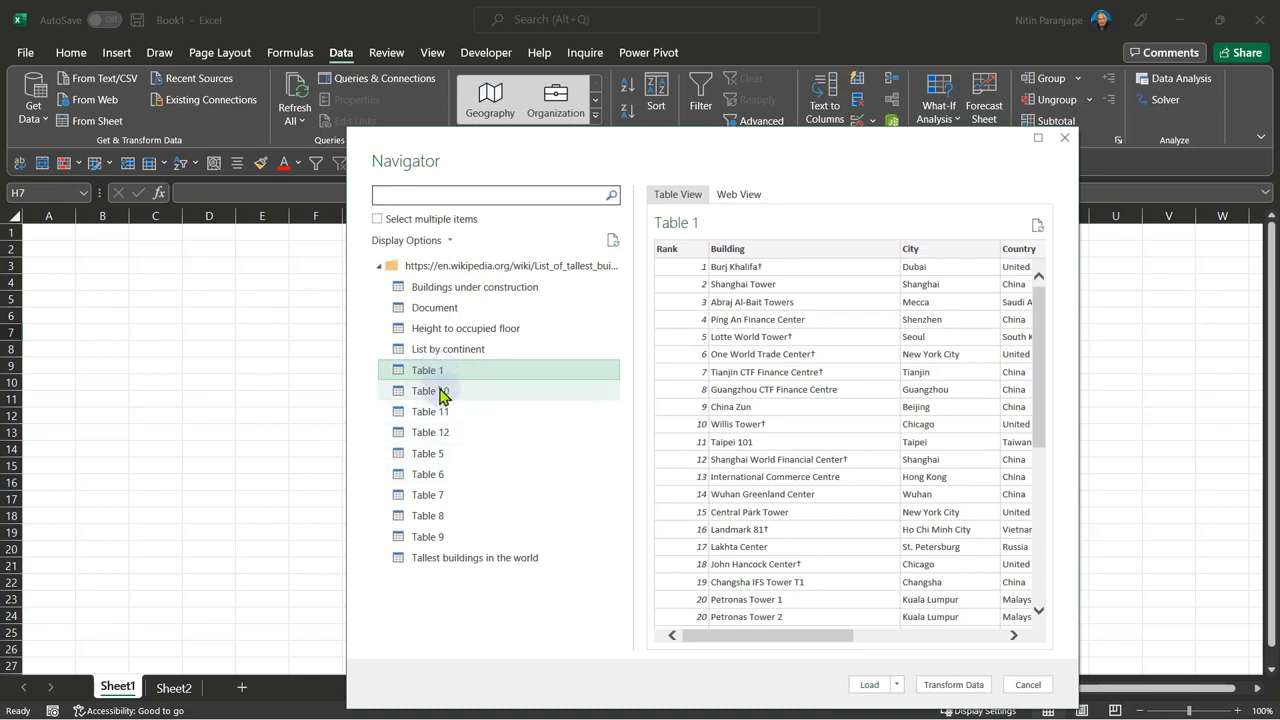
pyautogui.click(441, 392)
pyautogui.click(436, 413)
pyautogui.click(458, 288)
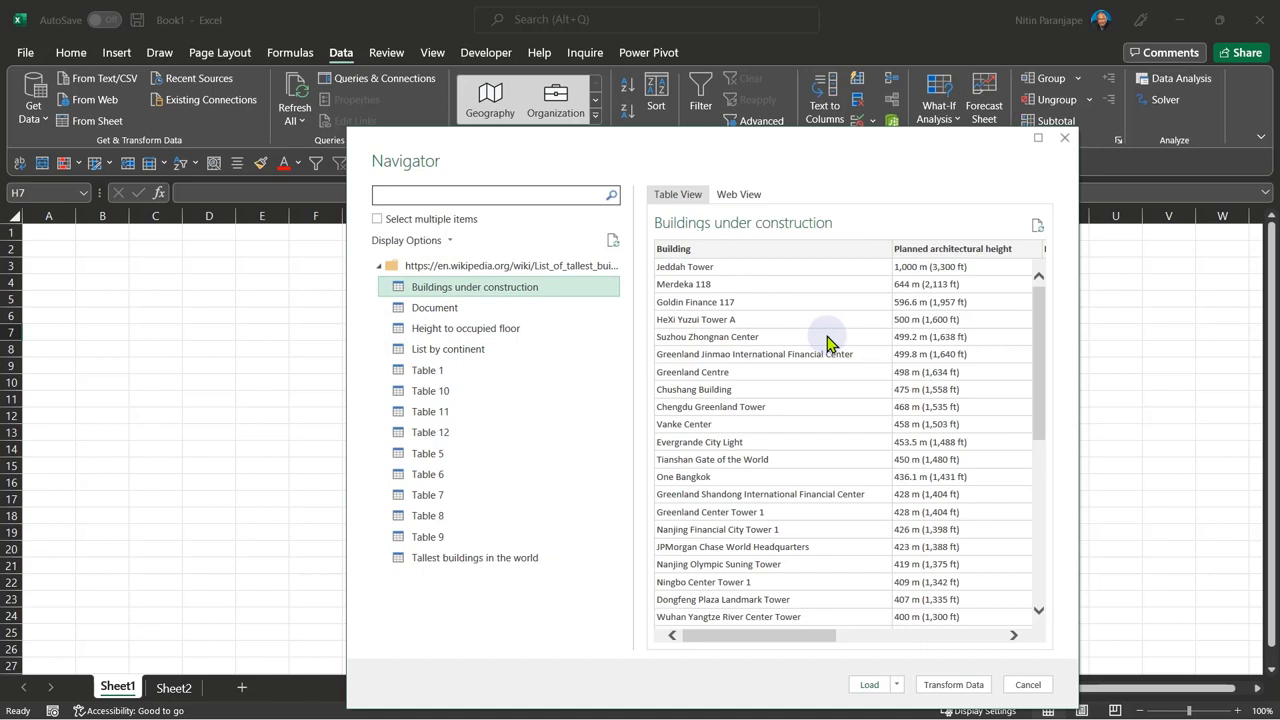
pyautogui.click(441, 309)
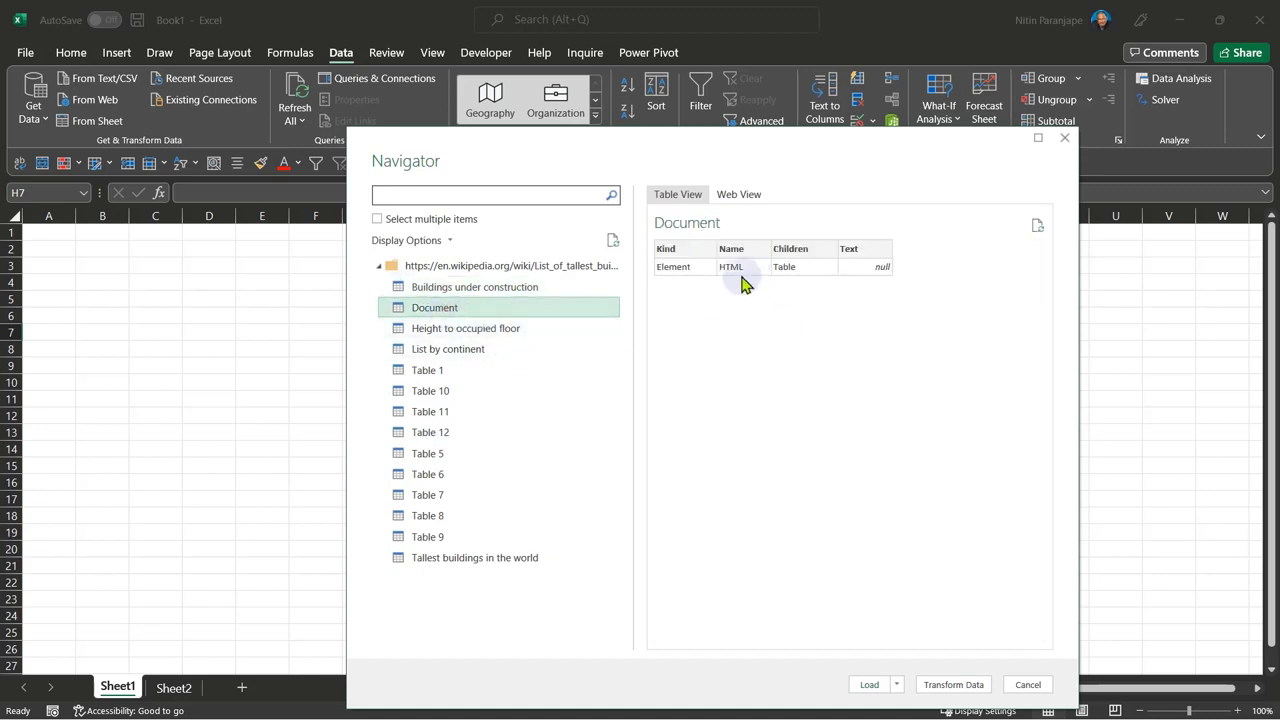
pyautogui.click(436, 395)
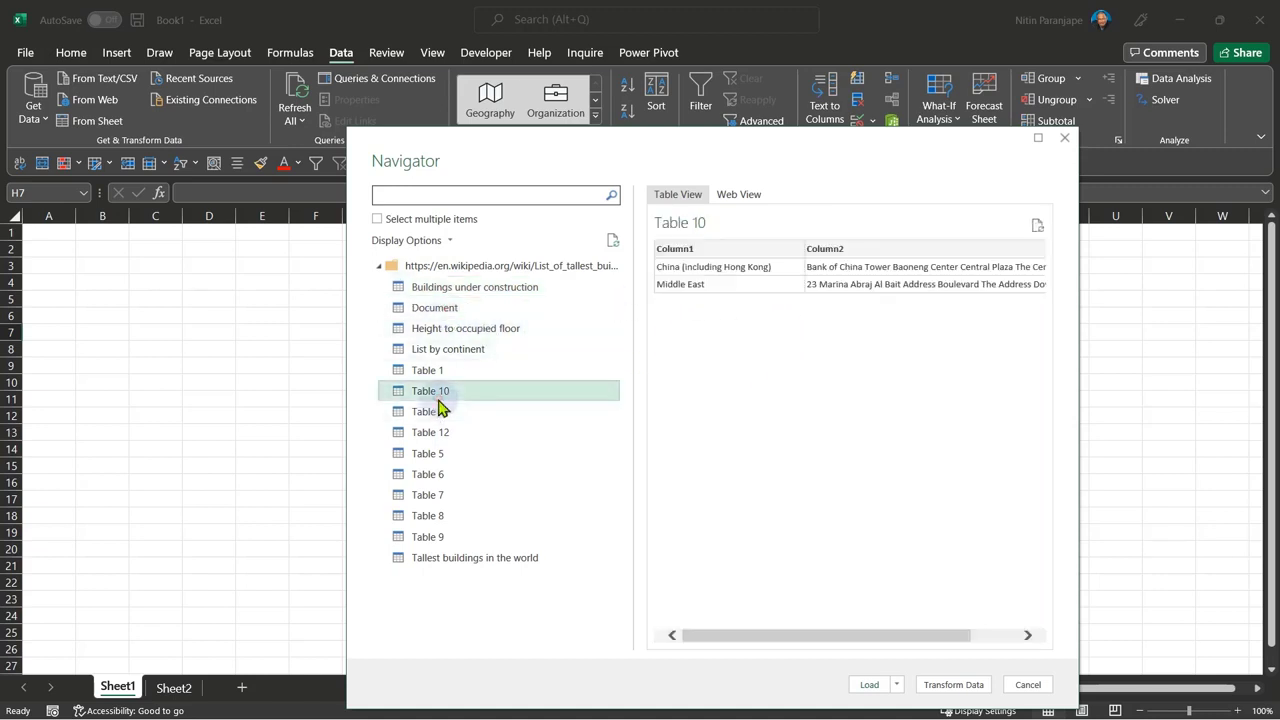
pyautogui.click(440, 412)
# Step: Select Table 1 as the table to import and examine all its columns in the preview
pyautogui.click(443, 370)
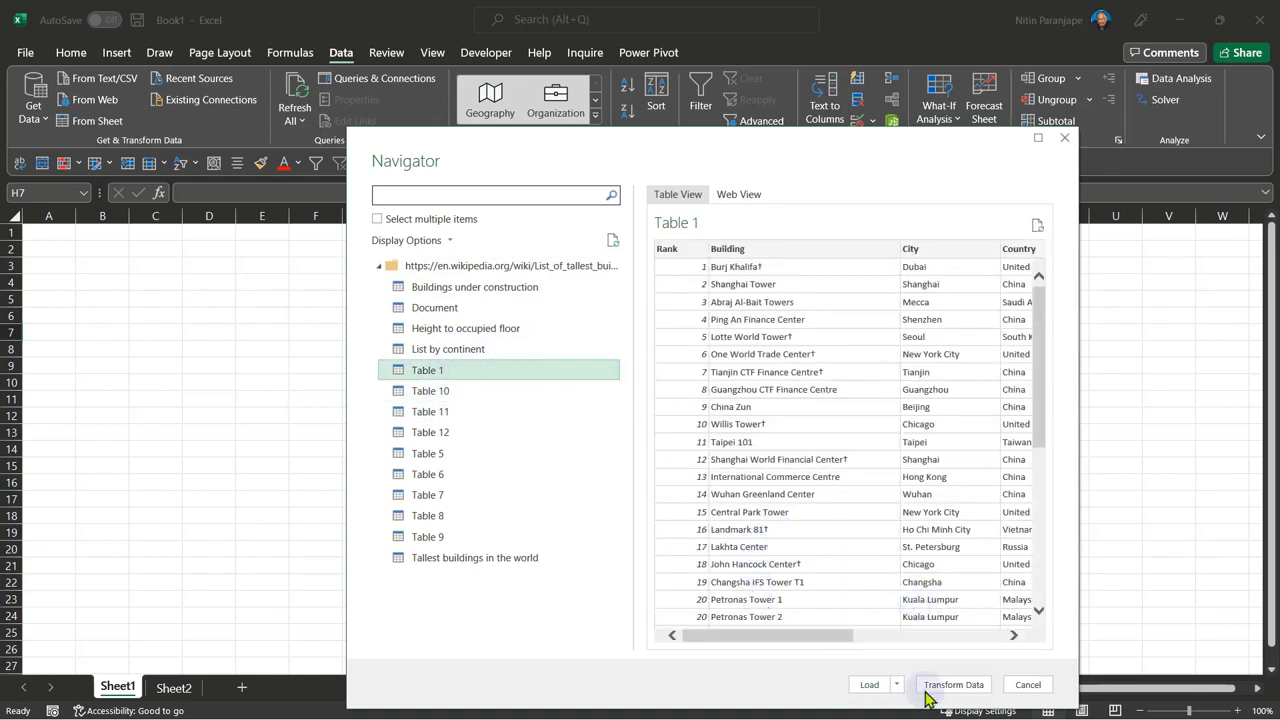
pyautogui.moveTo(810, 635); pyautogui.dragTo(978, 635)
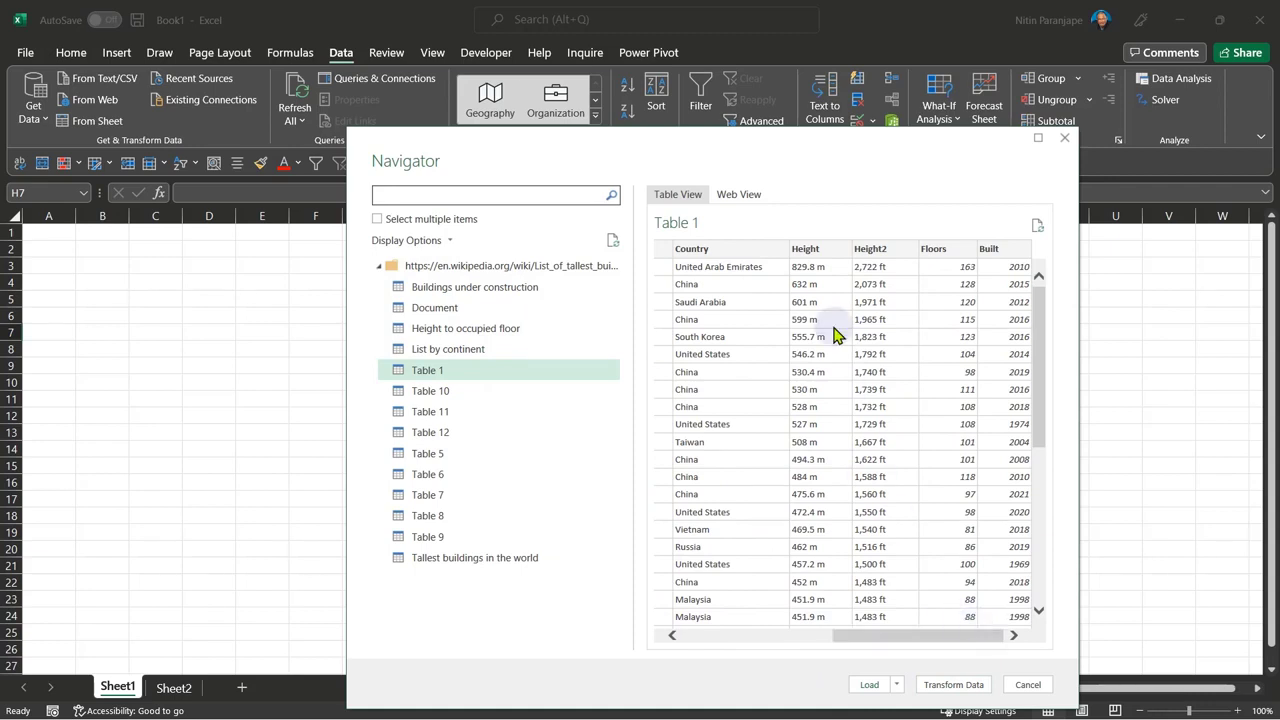
pyautogui.moveTo(786, 127); pyautogui.dragTo(776, 79)
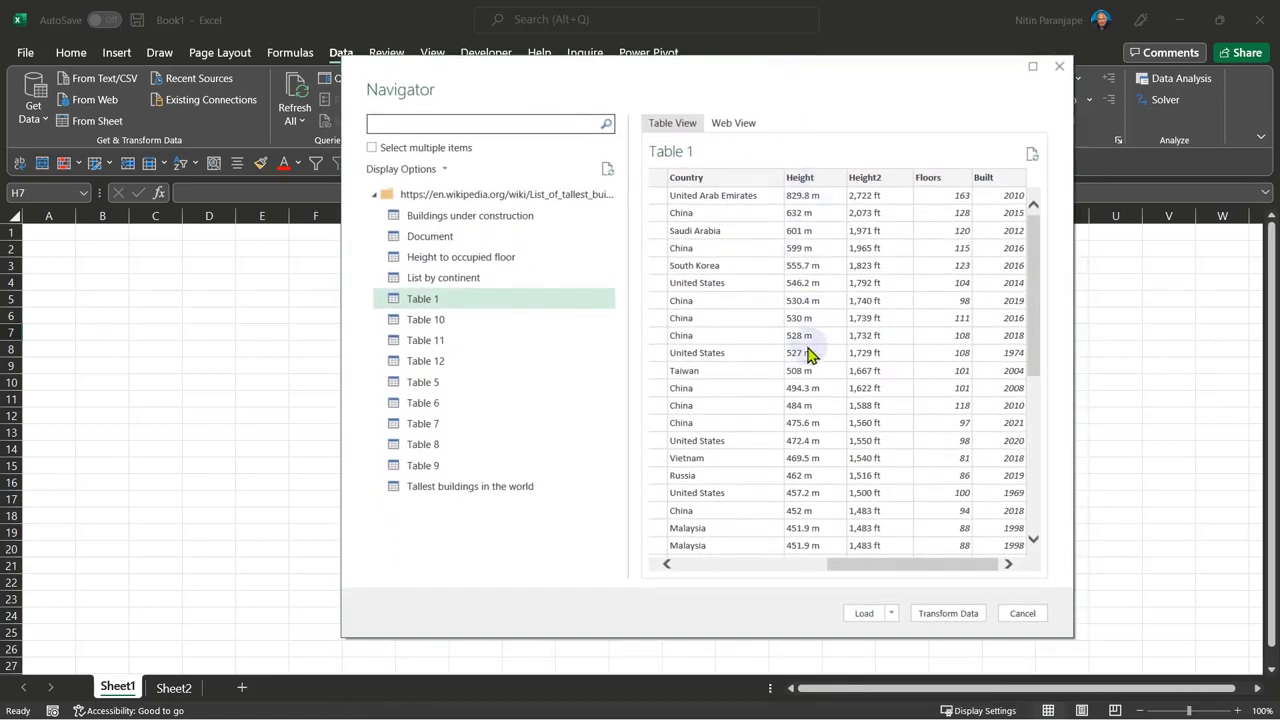
pyautogui.moveTo(855, 567); pyautogui.dragTo(651, 564)
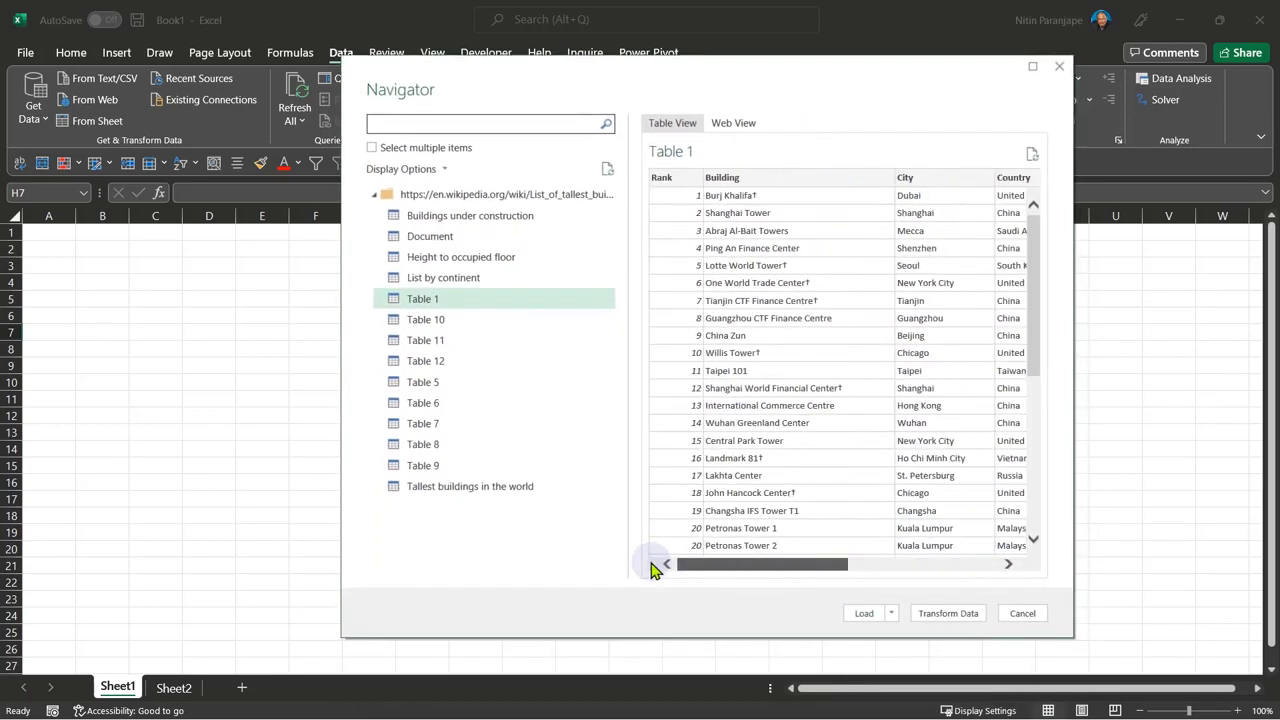
# Step: Load Table 1 with the Only Create Connection option and add its data to the Data Model
pyautogui.click(875, 620)
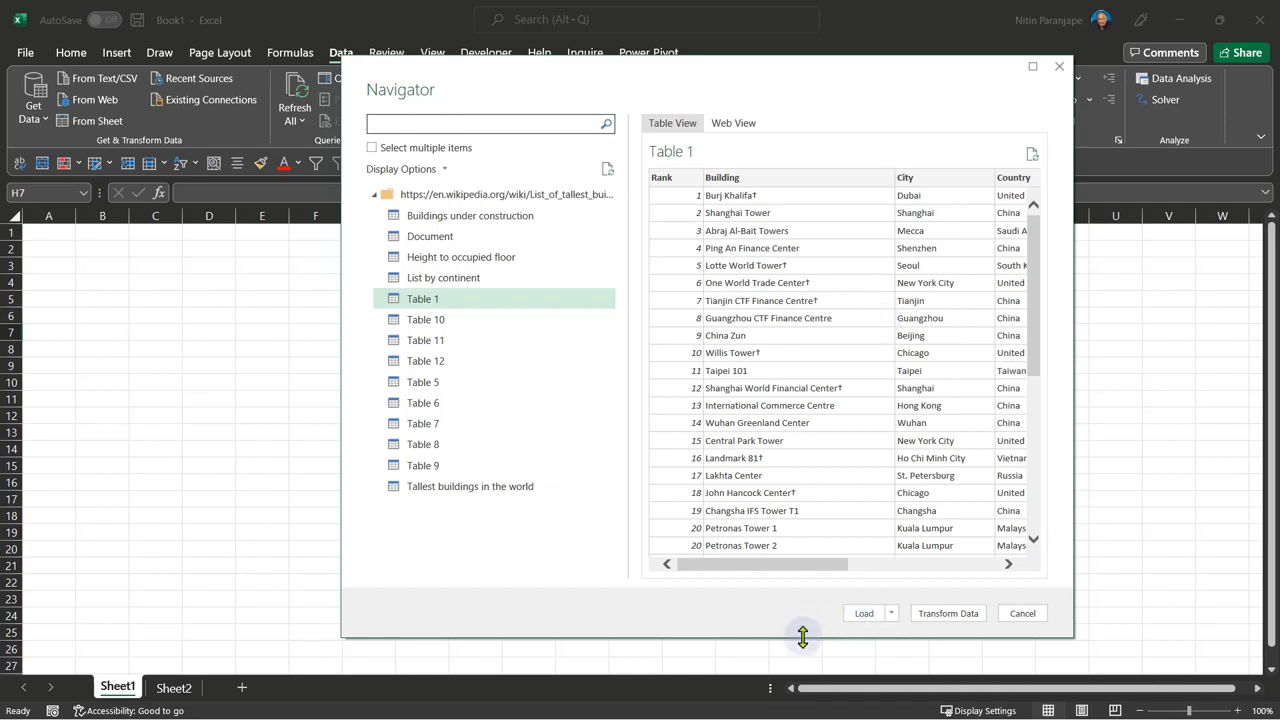
pyautogui.click(977, 620)
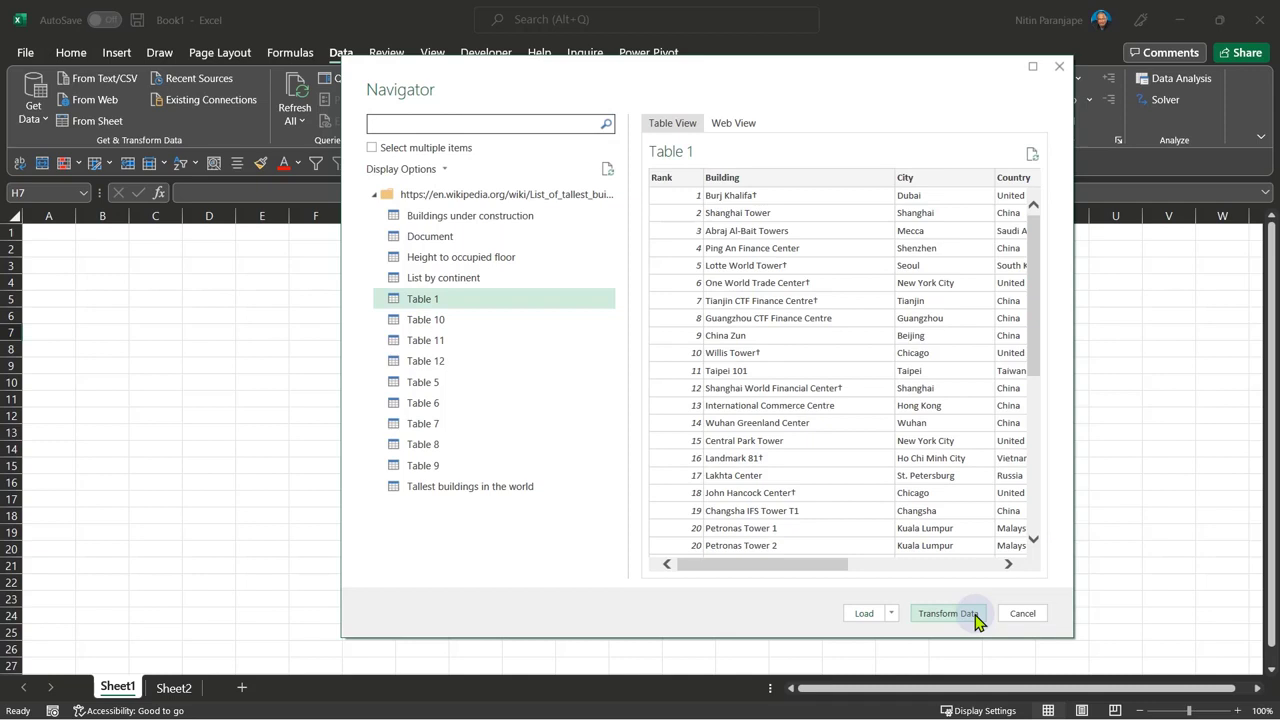
pyautogui.click(890, 614)
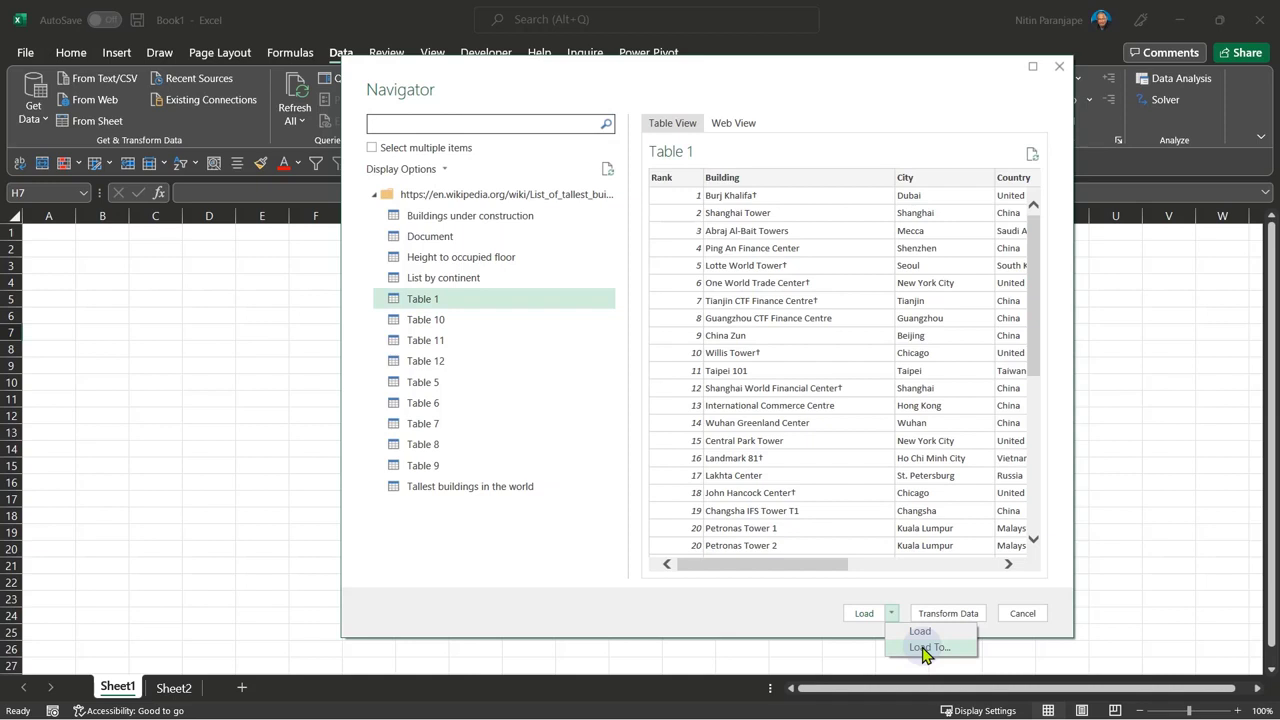
pyautogui.click(925, 648)
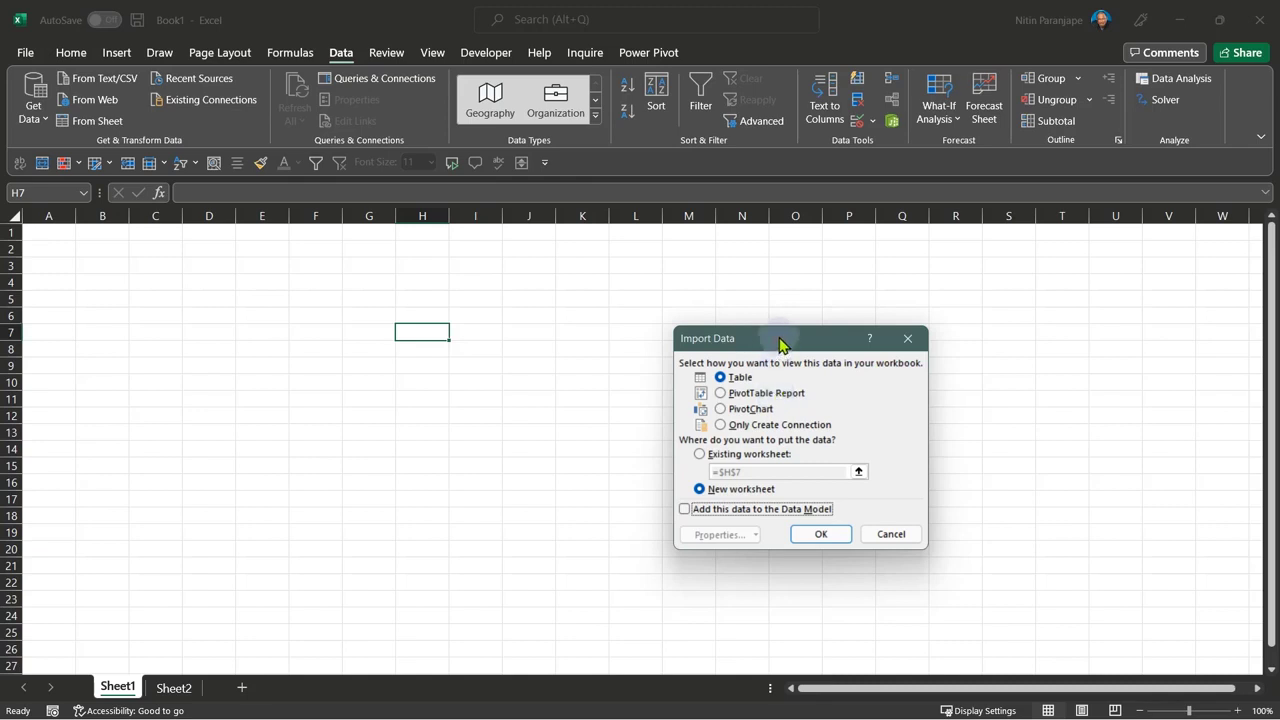
pyautogui.moveTo(782, 343); pyautogui.dragTo(799, 325)
pyautogui.click(768, 497)
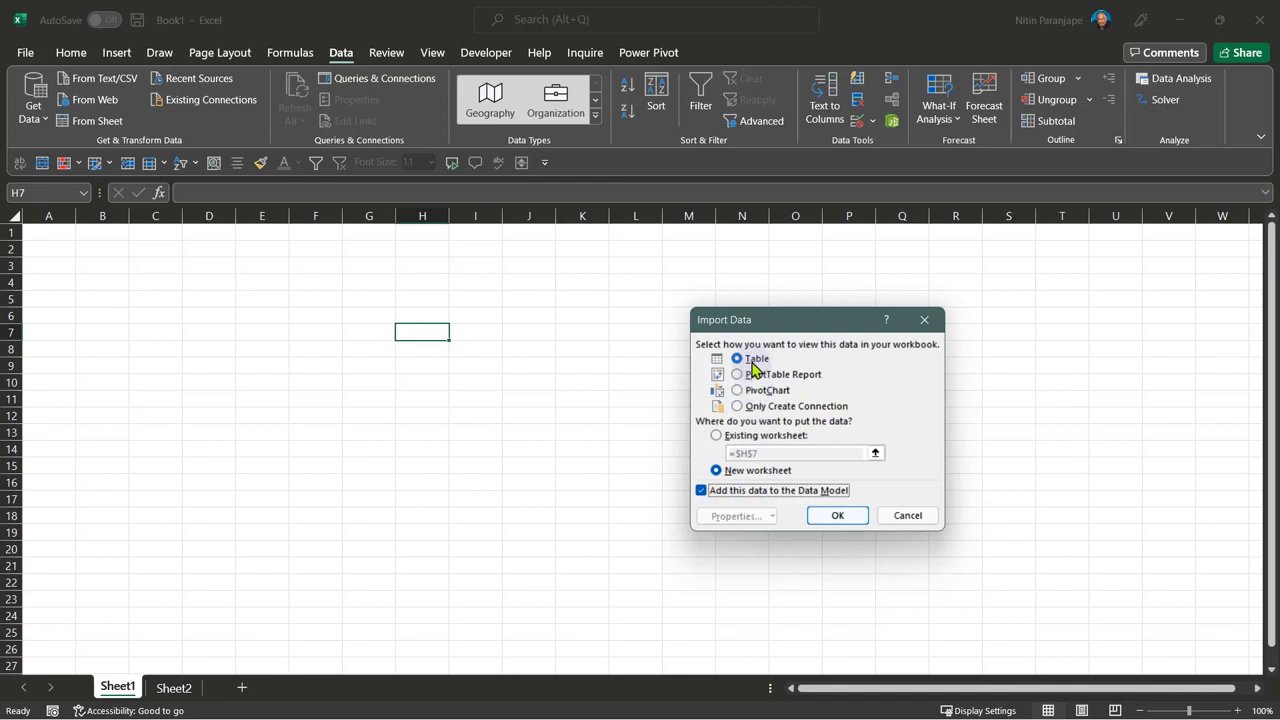
pyautogui.click(777, 408)
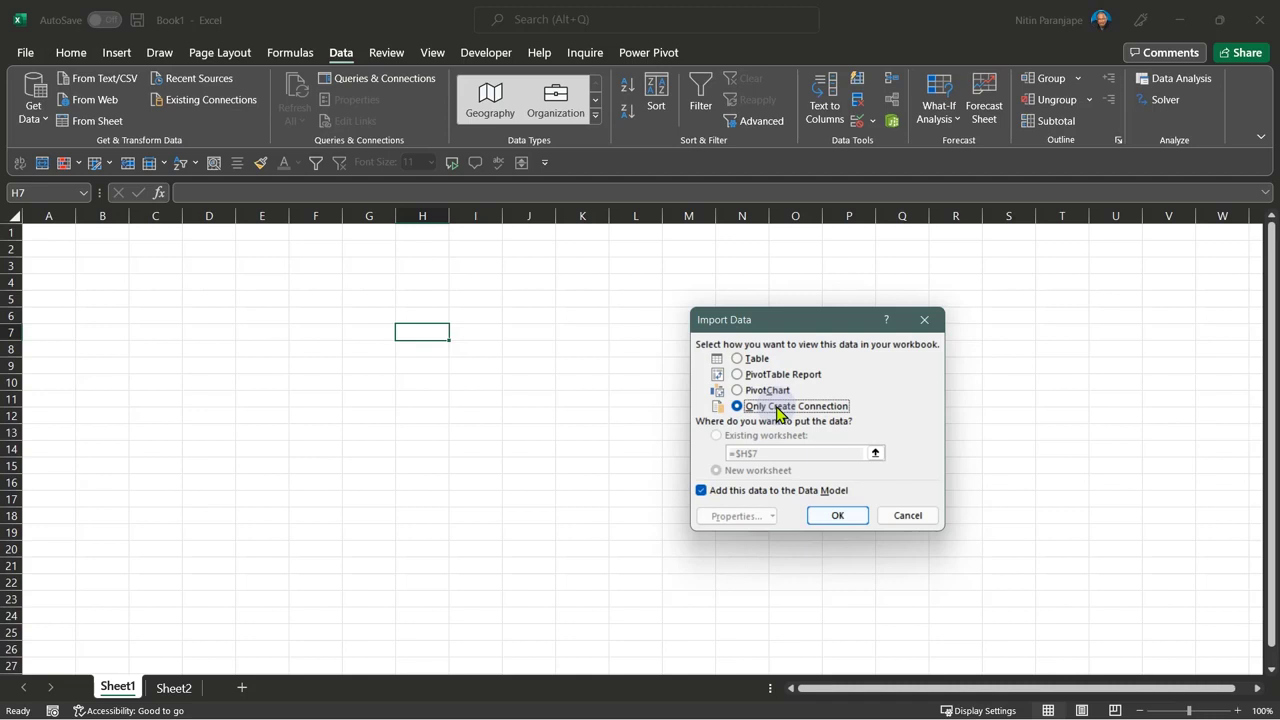
pyautogui.click(845, 523)
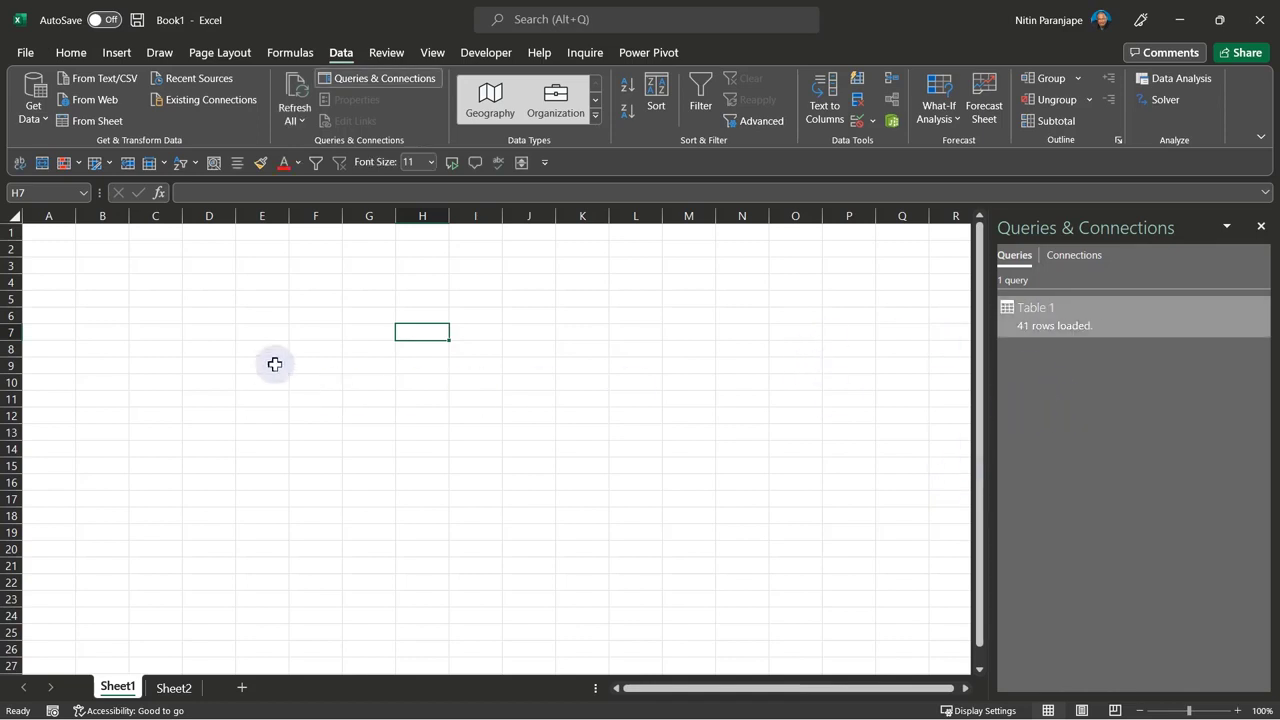
# Step: Delete the empty Sheet2 from the workbook
pyautogui.click(173, 688)
pyautogui.rightClick(176, 688)
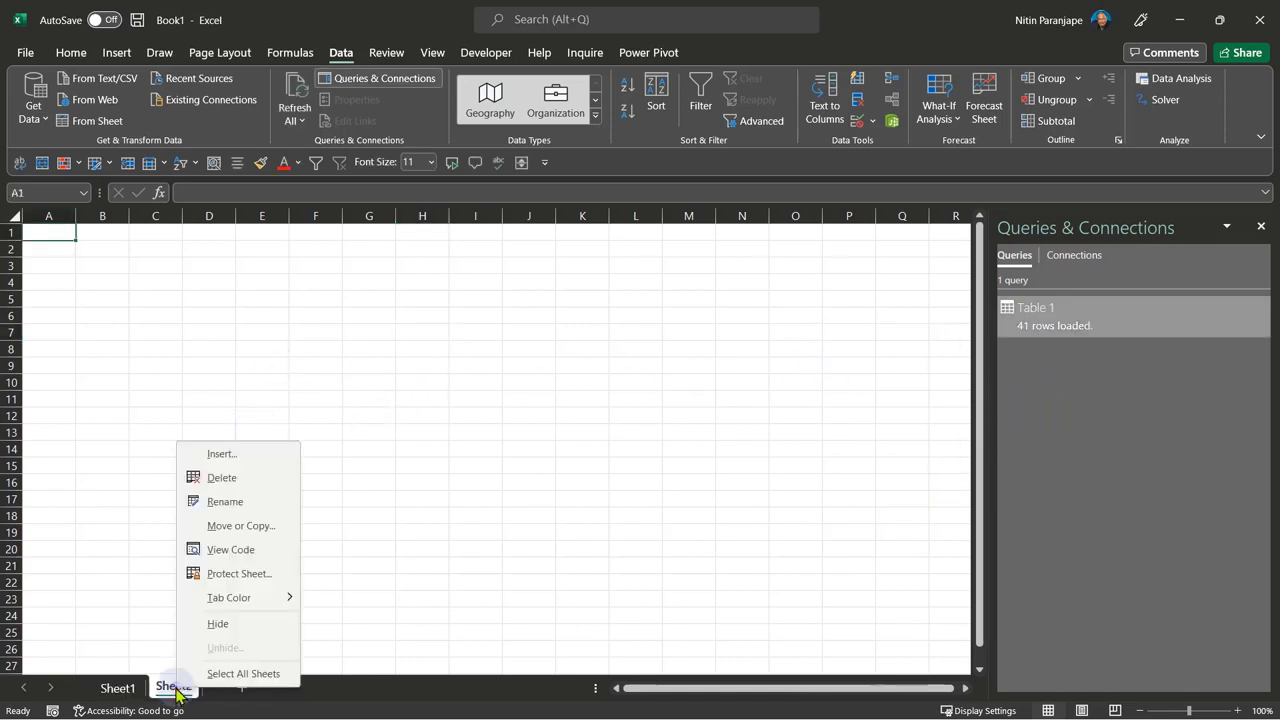
pyautogui.press('d')
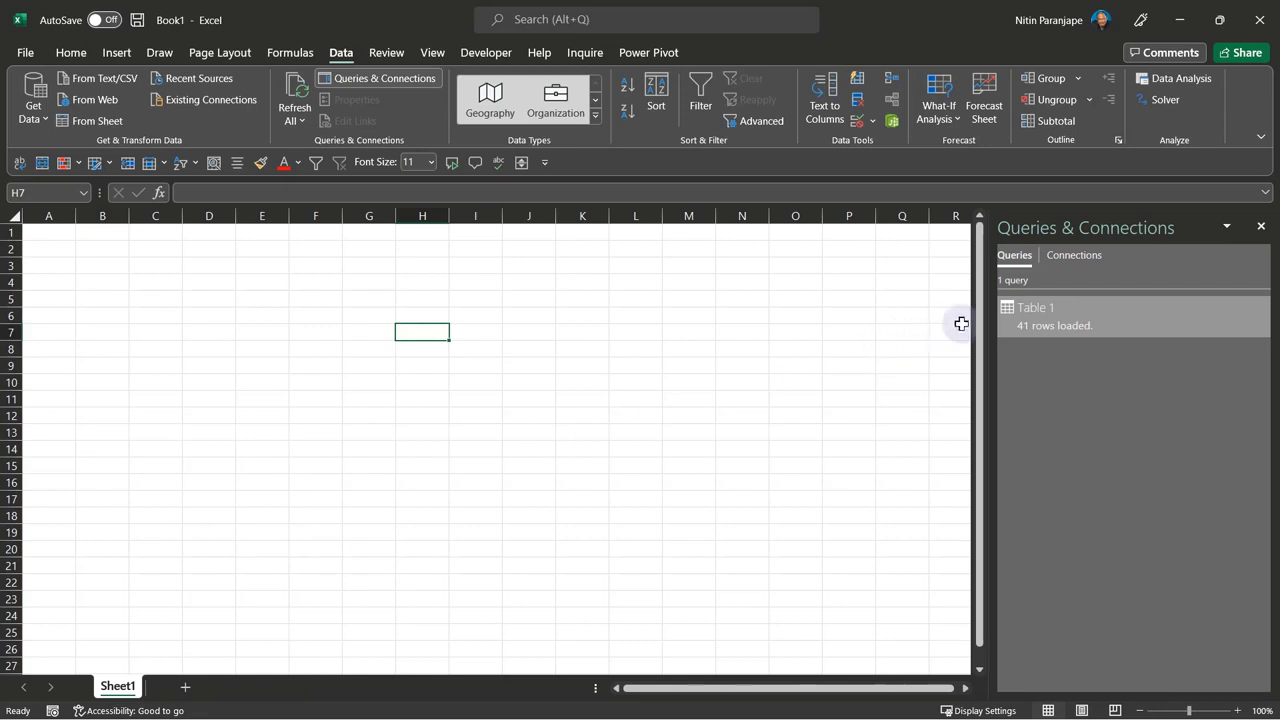
# Step: Preview the Table 1 query, inspect its rows in the Power Pivot data model, and close the Power Pivot window
pyautogui.moveTo(1038, 332)
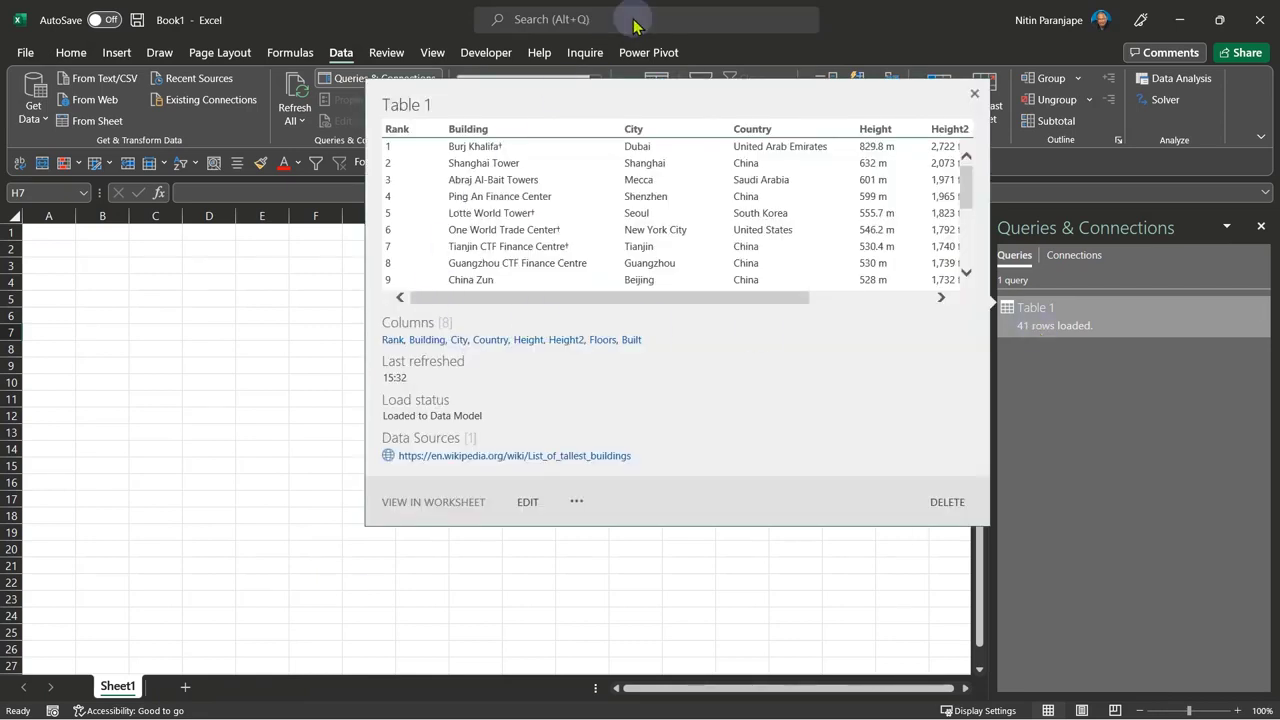
pyautogui.click(648, 52)
pyautogui.click(31, 108)
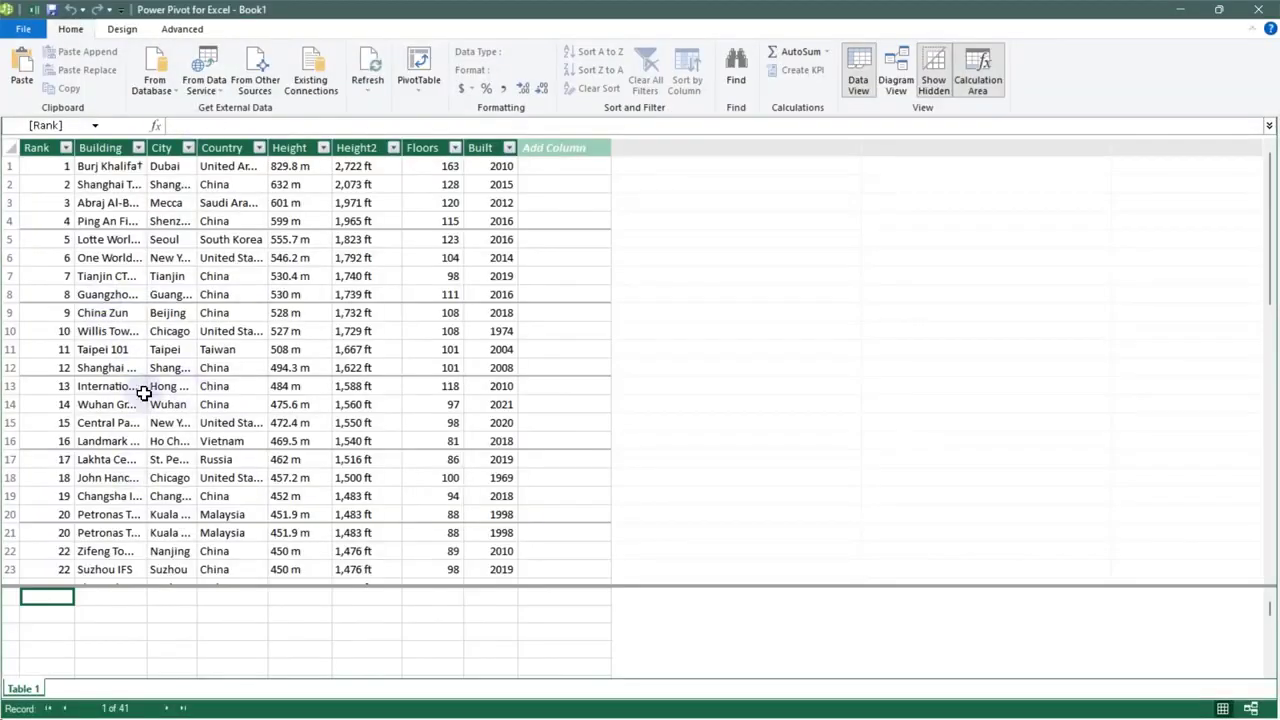
pyautogui.click(1258, 9)
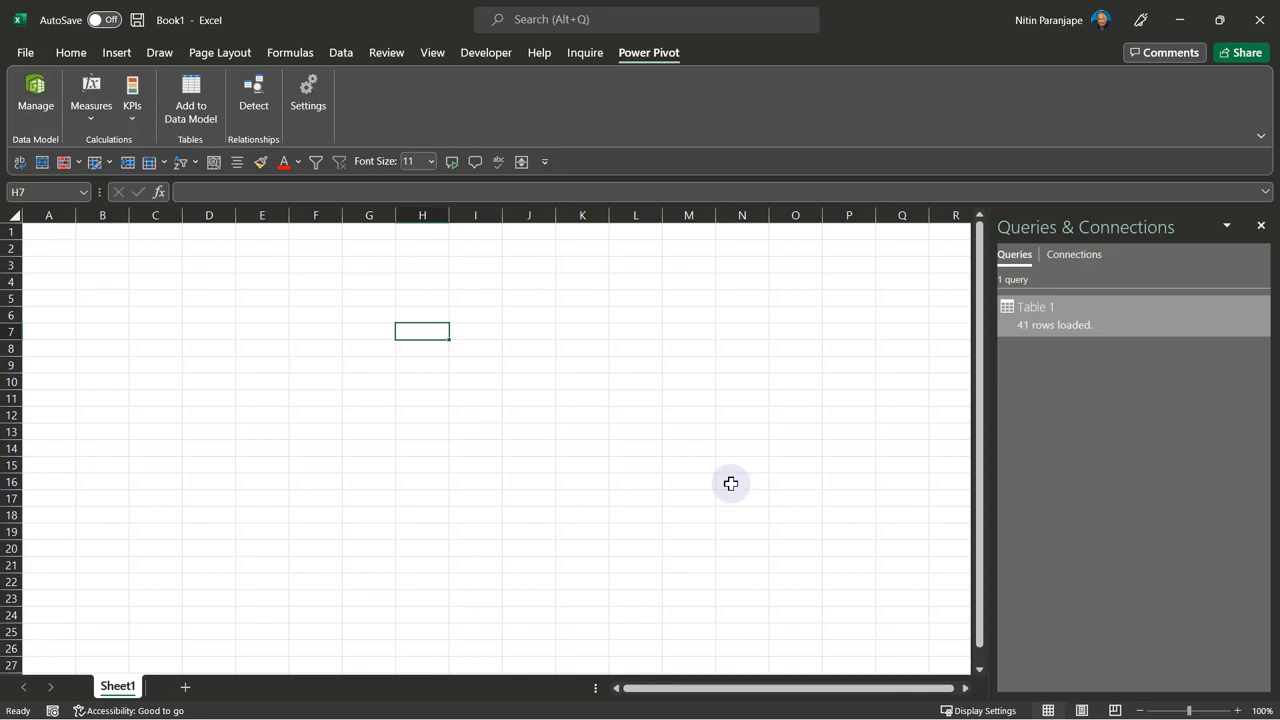
# Step: Change the Table 1 query's load destination to a table at cell H7 of the existing worksheet, without adding it to the Data Model
pyautogui.click(1124, 338)
pyautogui.rightClick(1124, 338)
pyautogui.click(1172, 451)
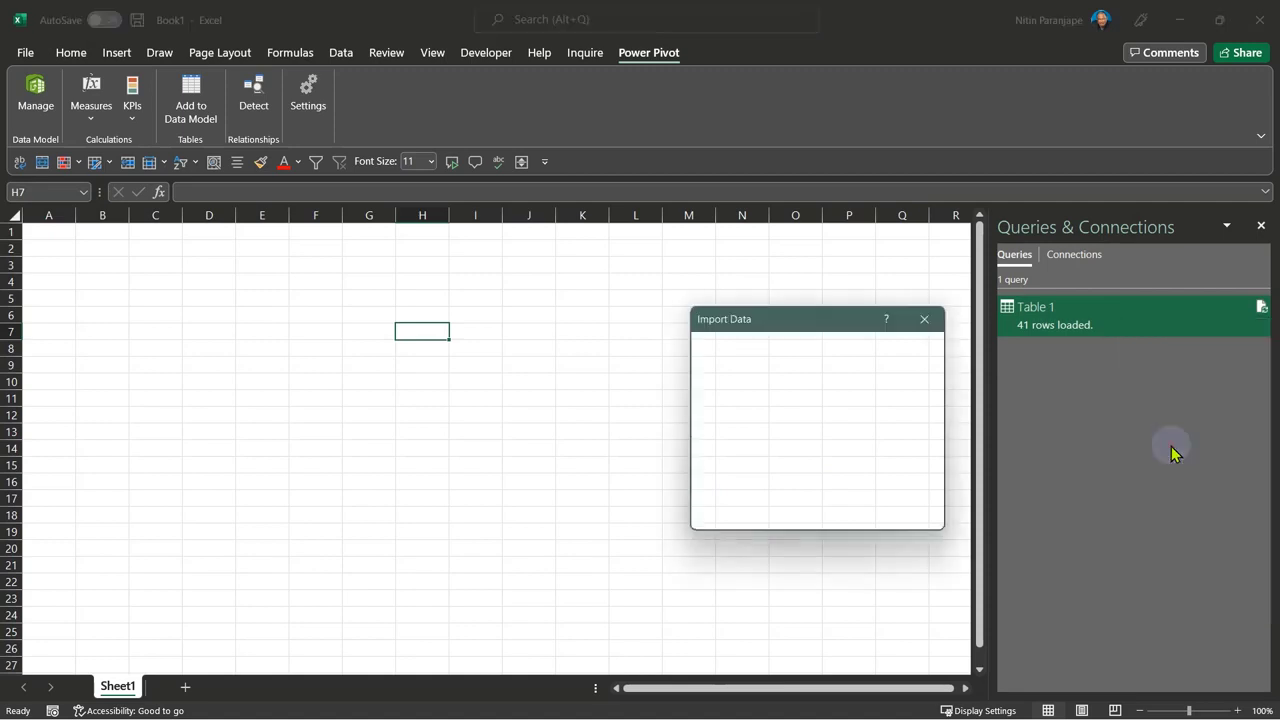
pyautogui.click(741, 359)
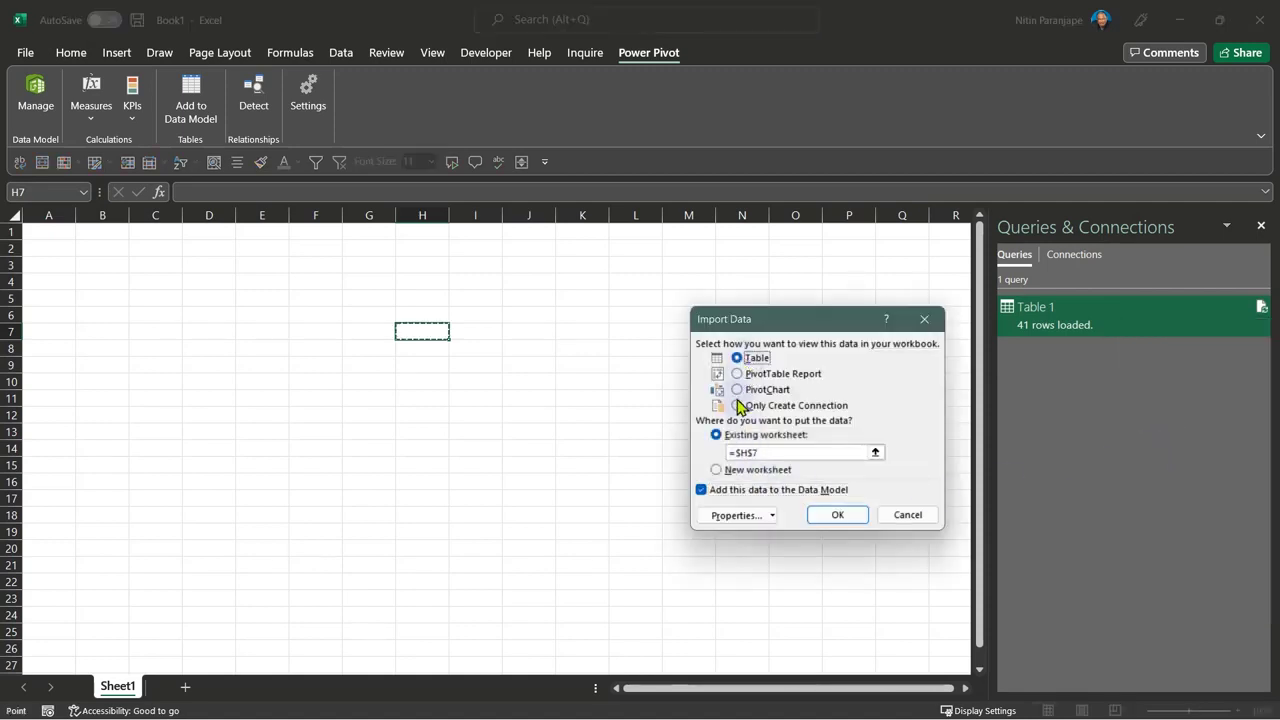
pyautogui.click(722, 490)
pyautogui.click(826, 518)
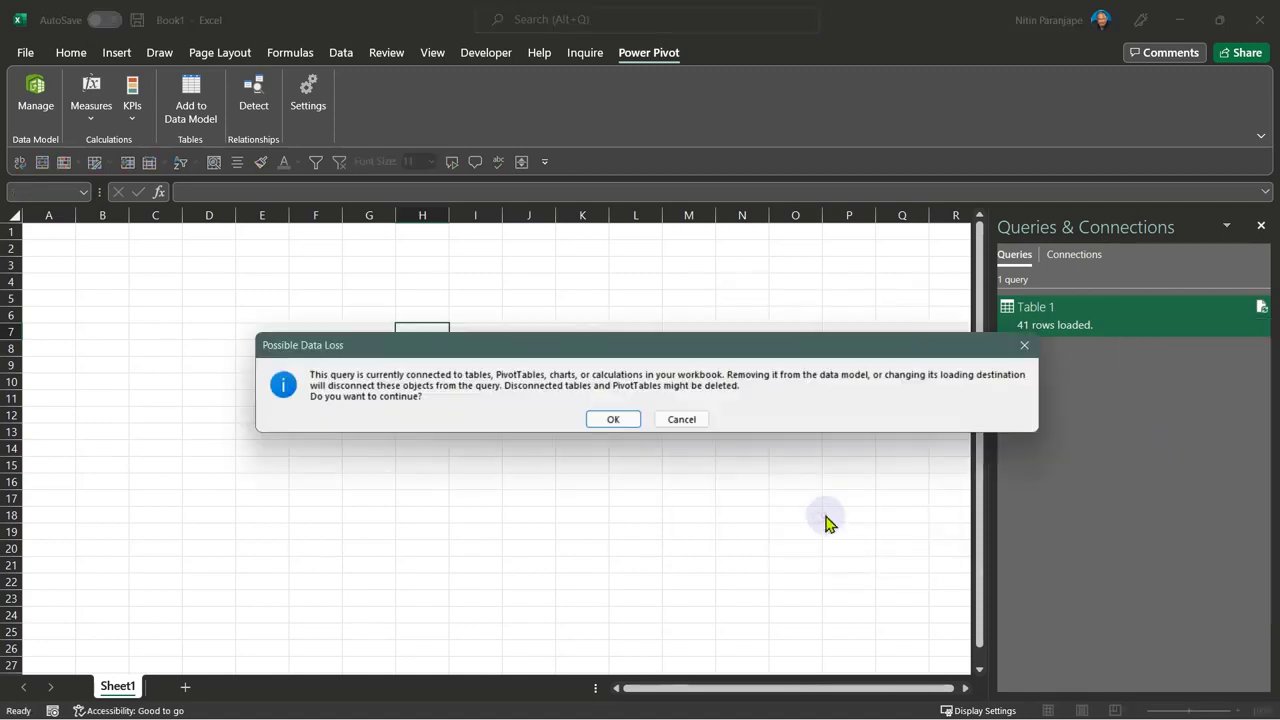
pyautogui.click(613, 419)
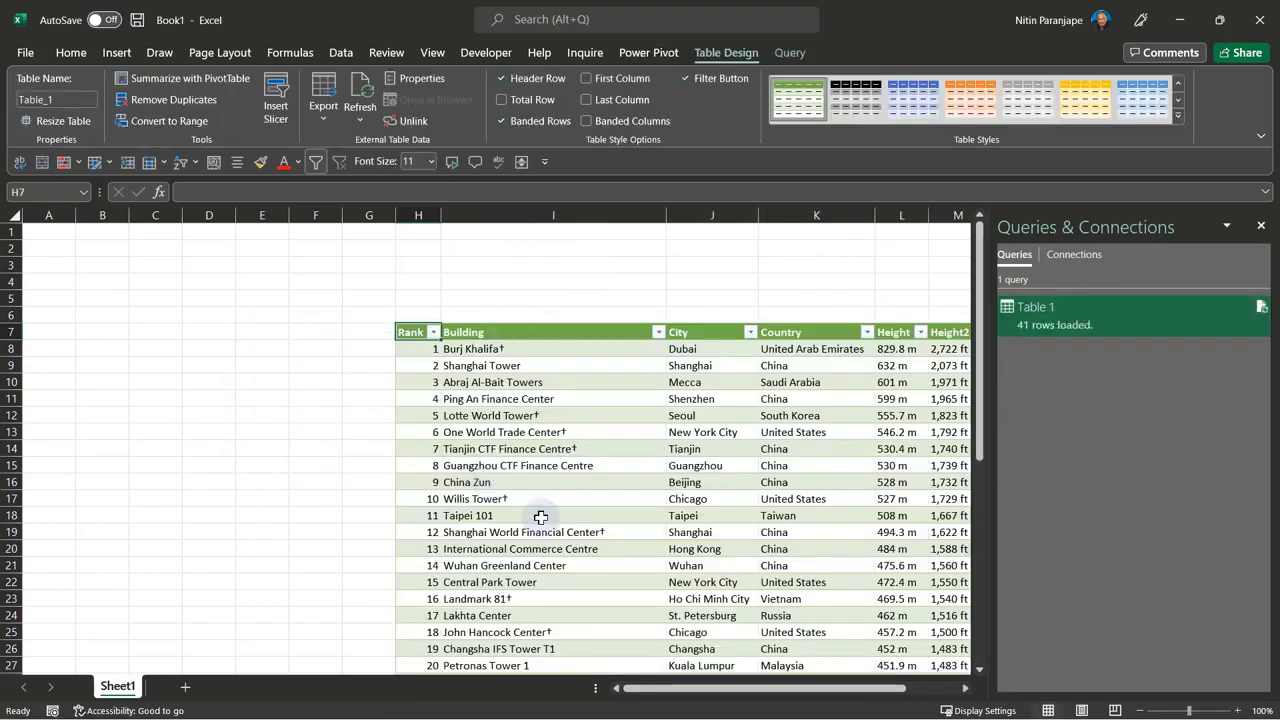
# Step: Examine the columns of the loaded buildings table across to its last column in the worksheet
pyautogui.click(549, 517)
pyautogui.press('Right')
pyautogui.press('Right')
pyautogui.press('Right')
pyautogui.press('Right')
pyautogui.press('Right')
pyautogui.press('Right')
pyautogui.press('Right')
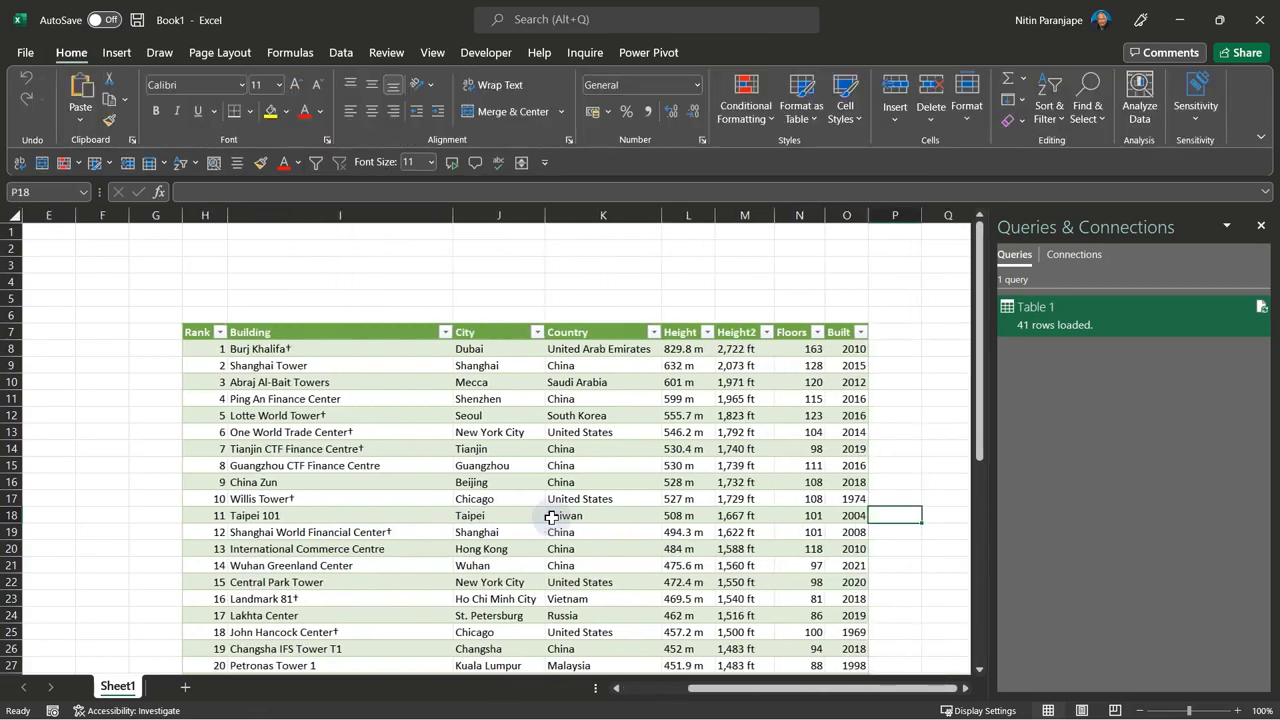
pyautogui.click(580, 494)
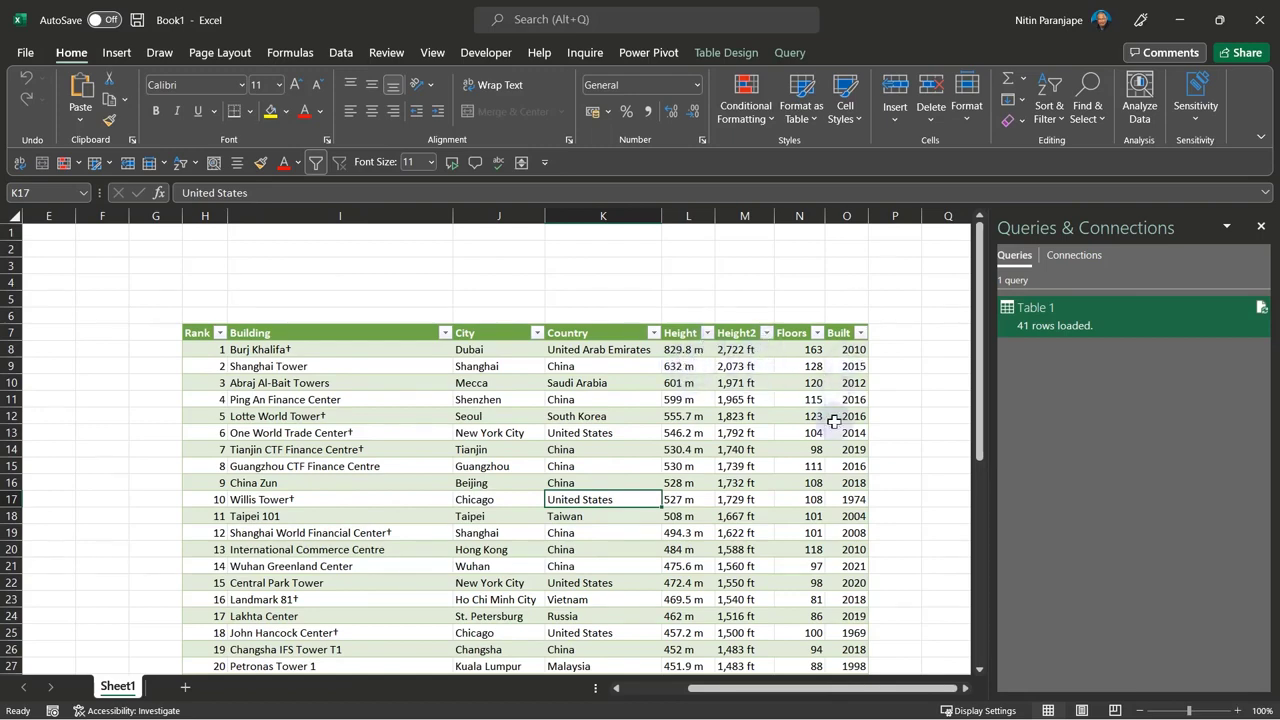
# Step: Open the Table 1 query for editing in Power Query and select a value in the Height column
pyautogui.rightClick(1108, 326)
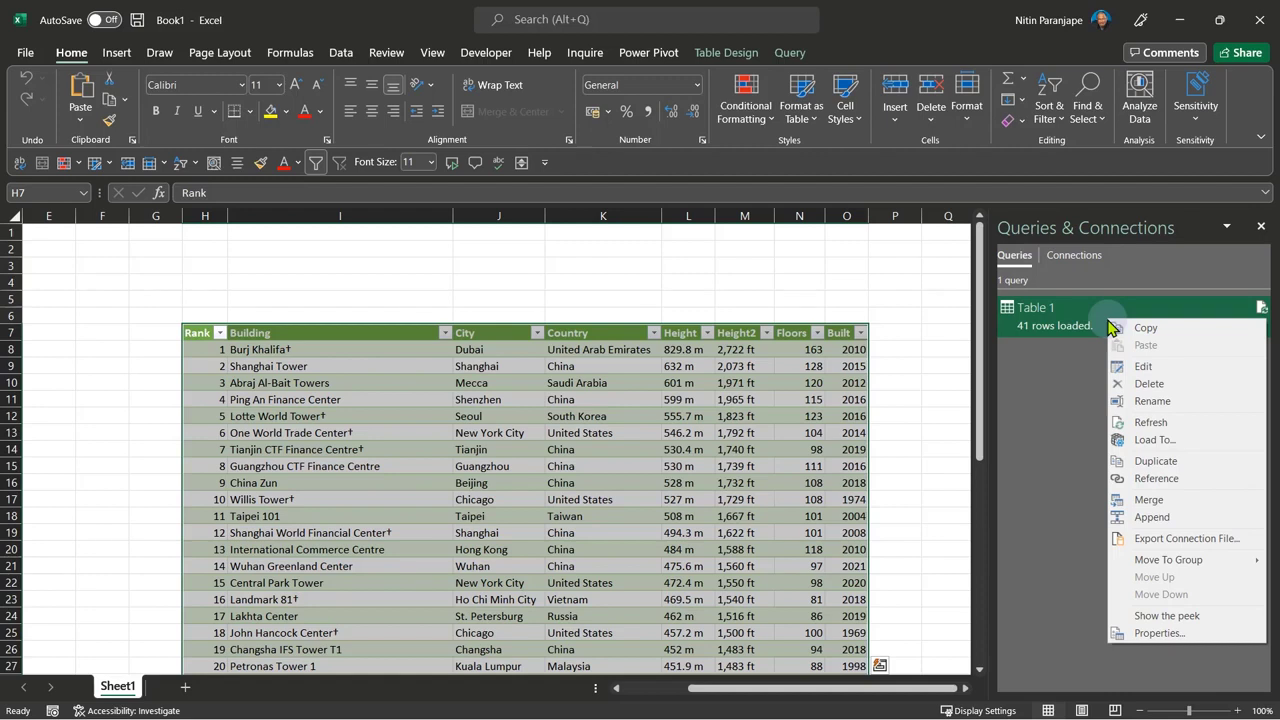
pyautogui.click(1143, 367)
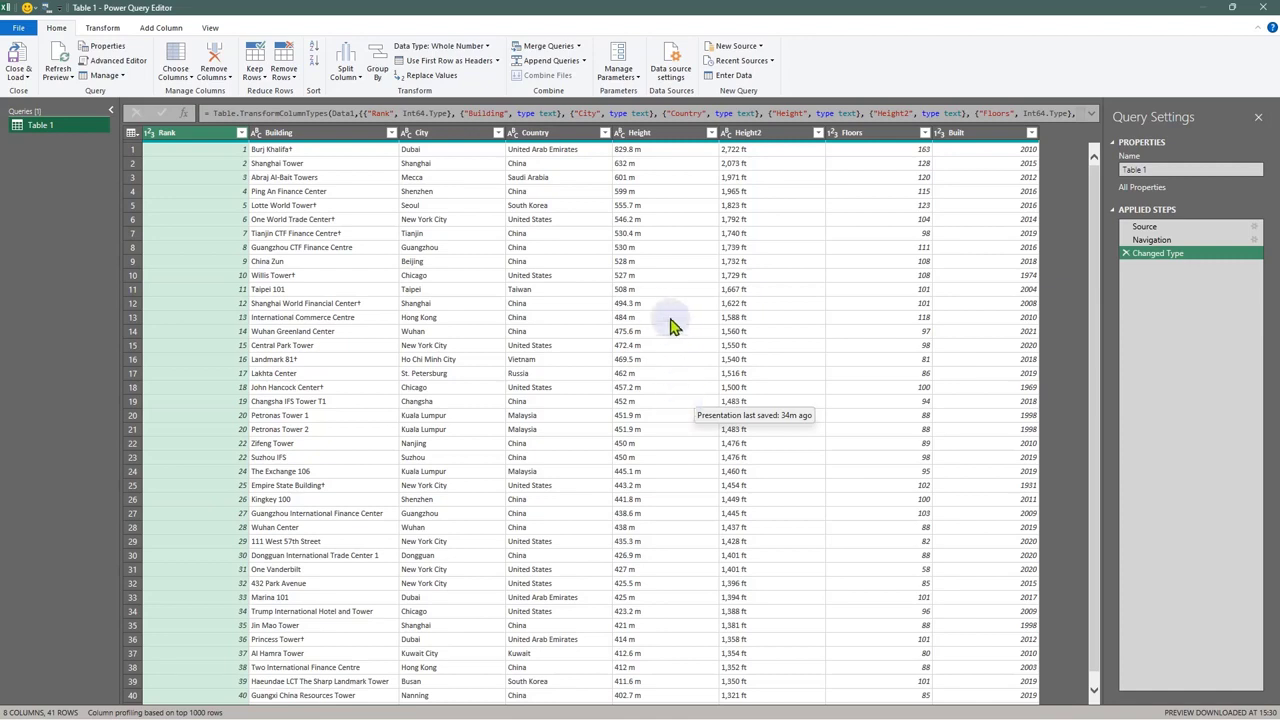
pyautogui.click(634, 304)
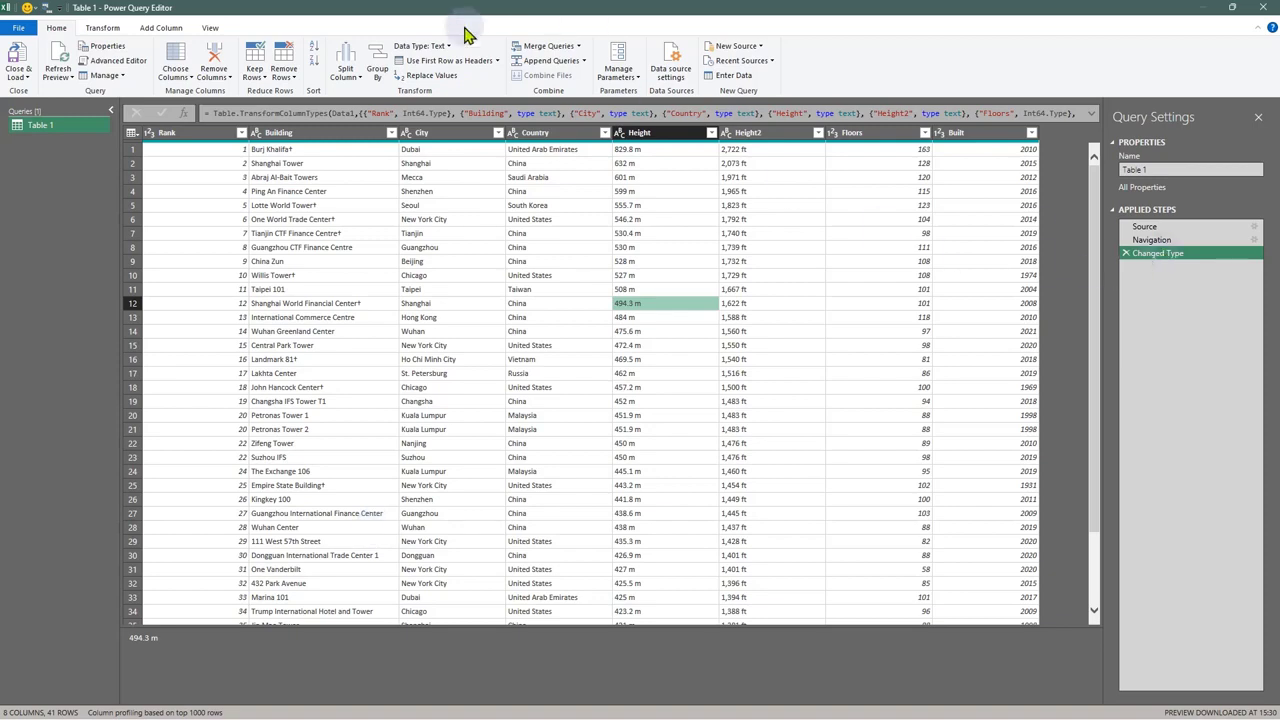
# Step: Remove the Rank column from the query, and delete the Removed Columns entry from the applied steps
pyautogui.rightClick(221, 137)
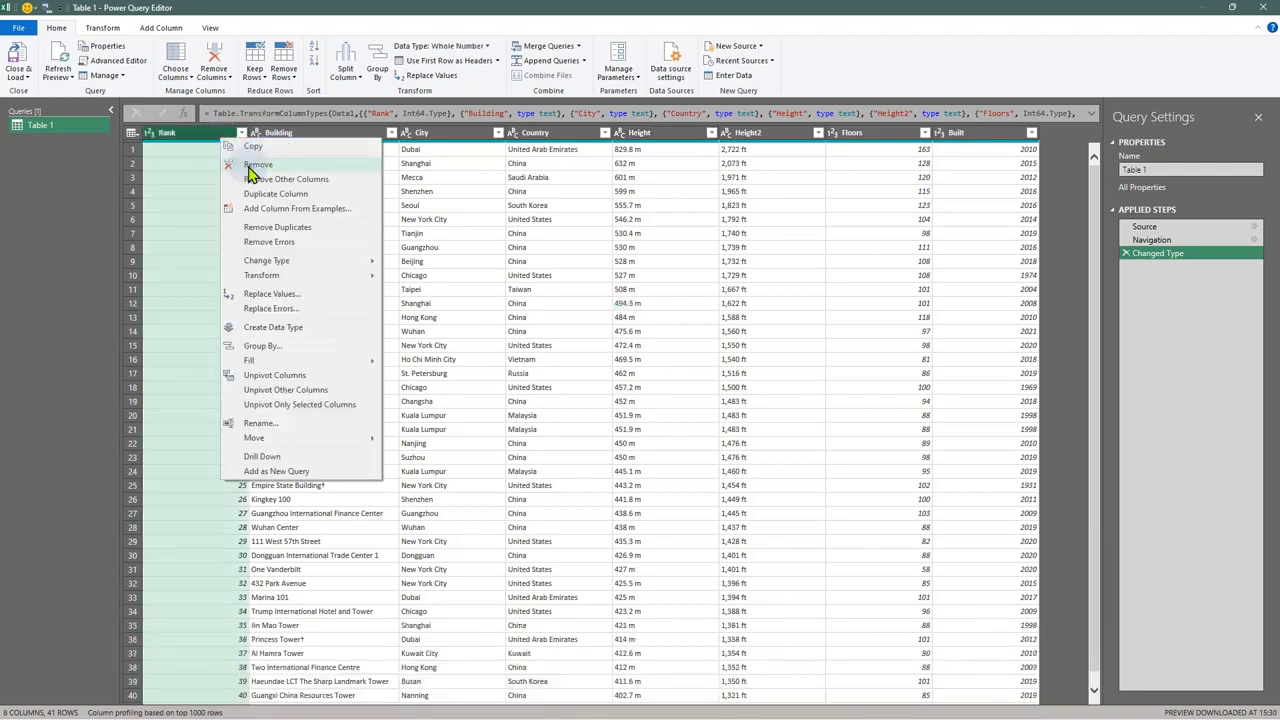
pyautogui.click(255, 165)
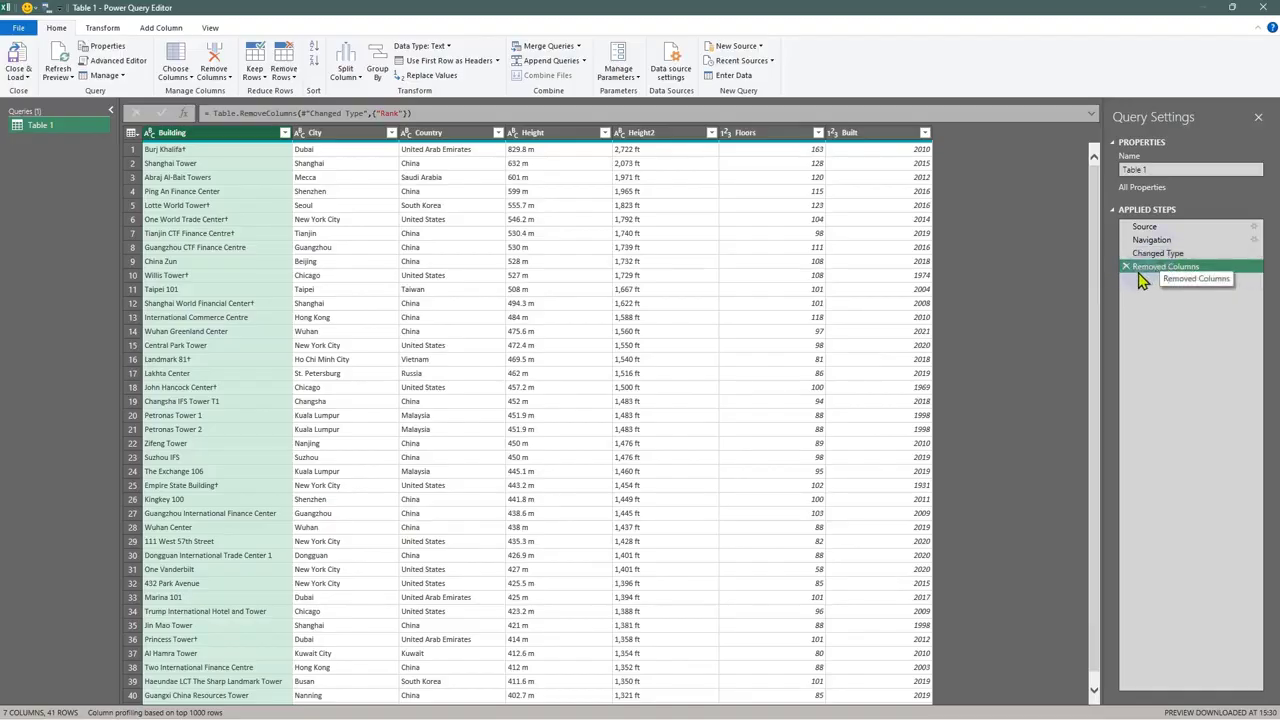
pyautogui.click(1126, 267)
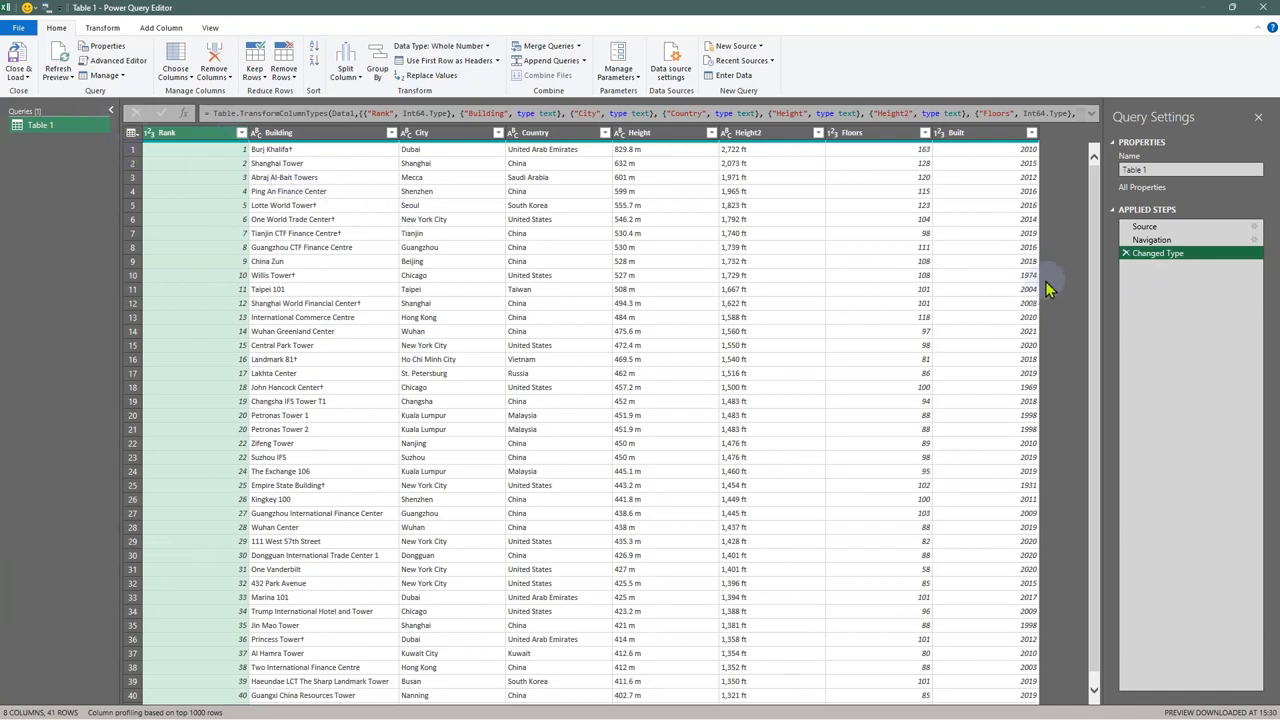
# Step: Select the Rank through City columns and view the commands available for multiple columns
pyautogui.keyDown('shift'); pyautogui.click(420, 134); pyautogui.keyUp('shift')
pyautogui.rightClick(432, 137)
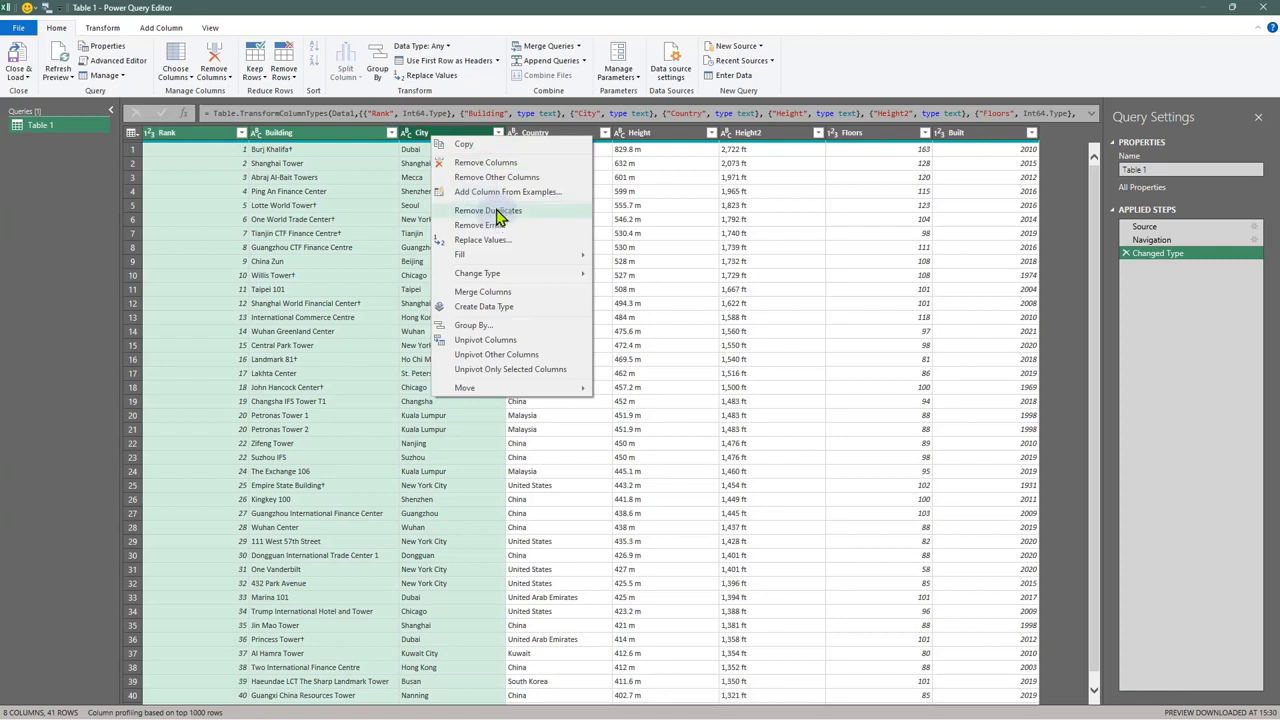
pyautogui.press('Escape')
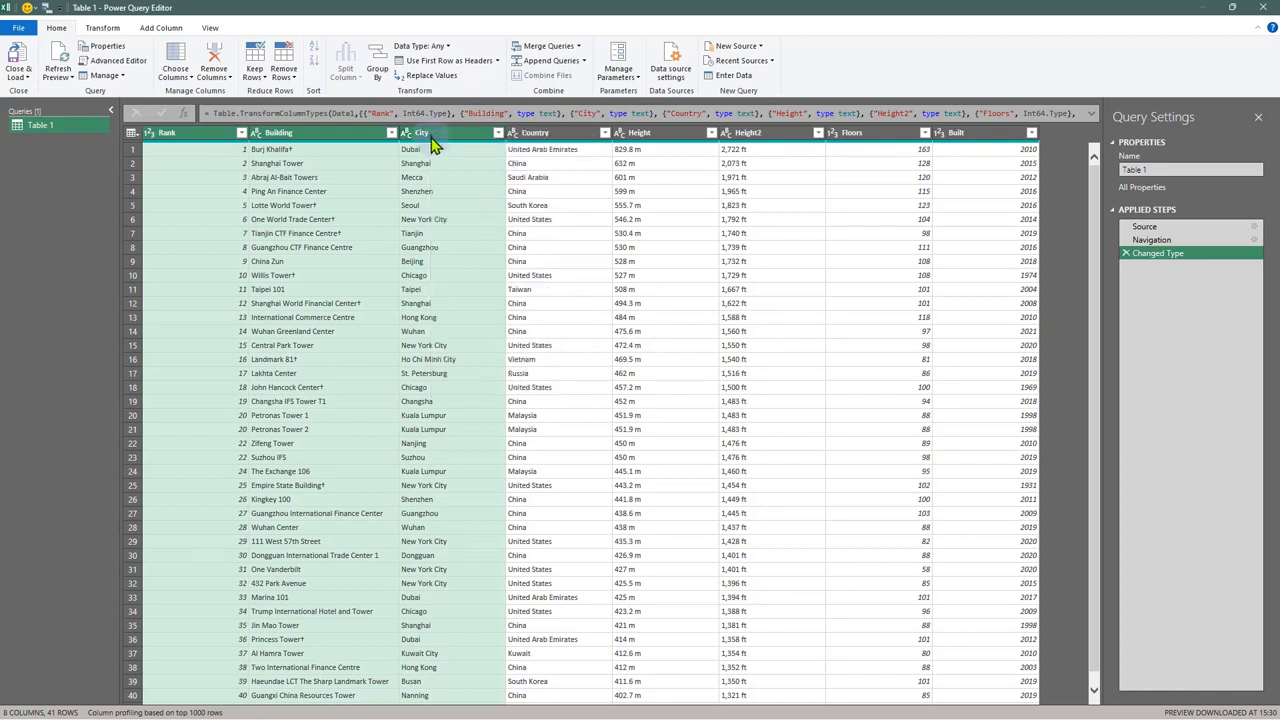
# Step: Review the query's output at the Navigation, Source and Changed Type steps, comparing the data before and after typing
pyautogui.click(1152, 240)
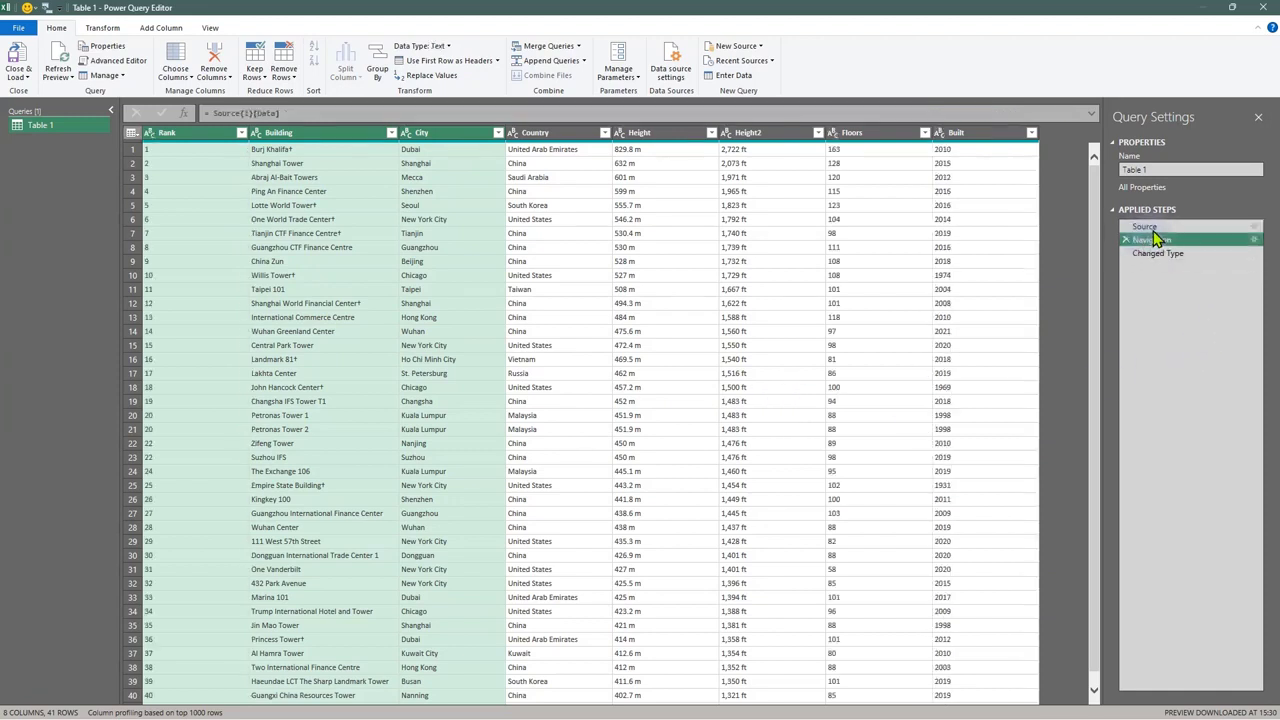
pyautogui.click(1150, 228)
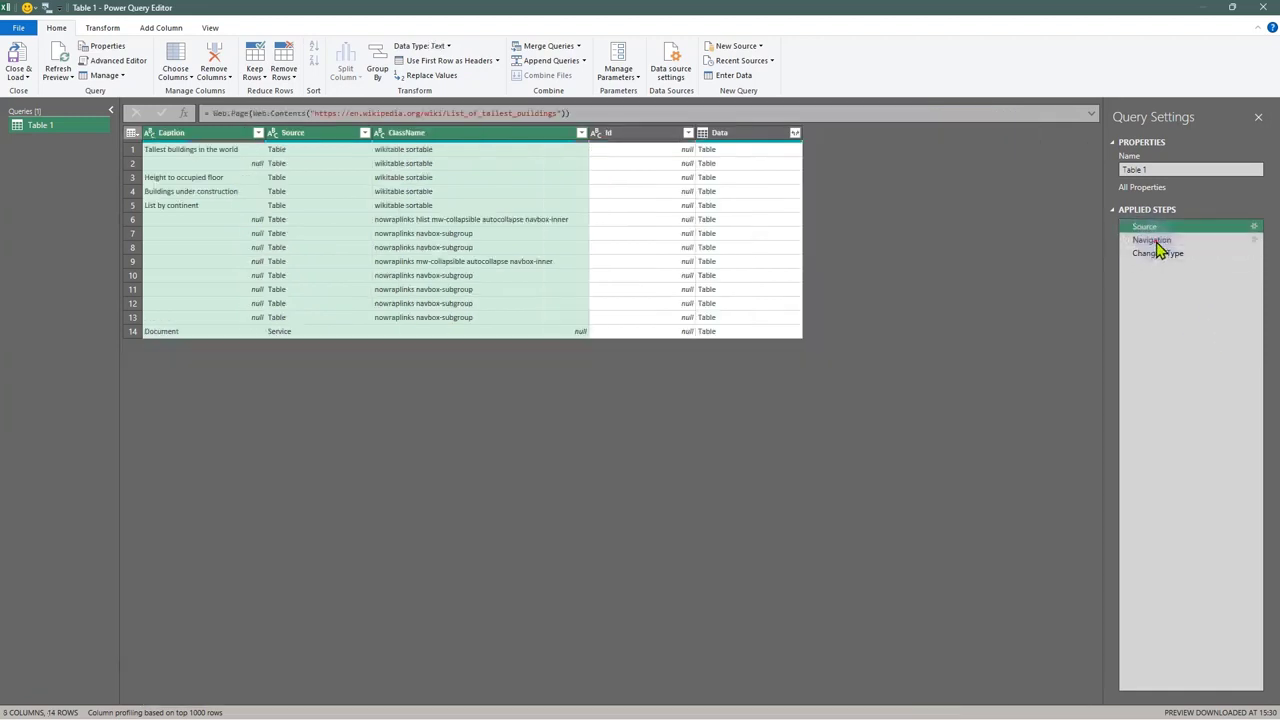
pyautogui.click(1158, 253)
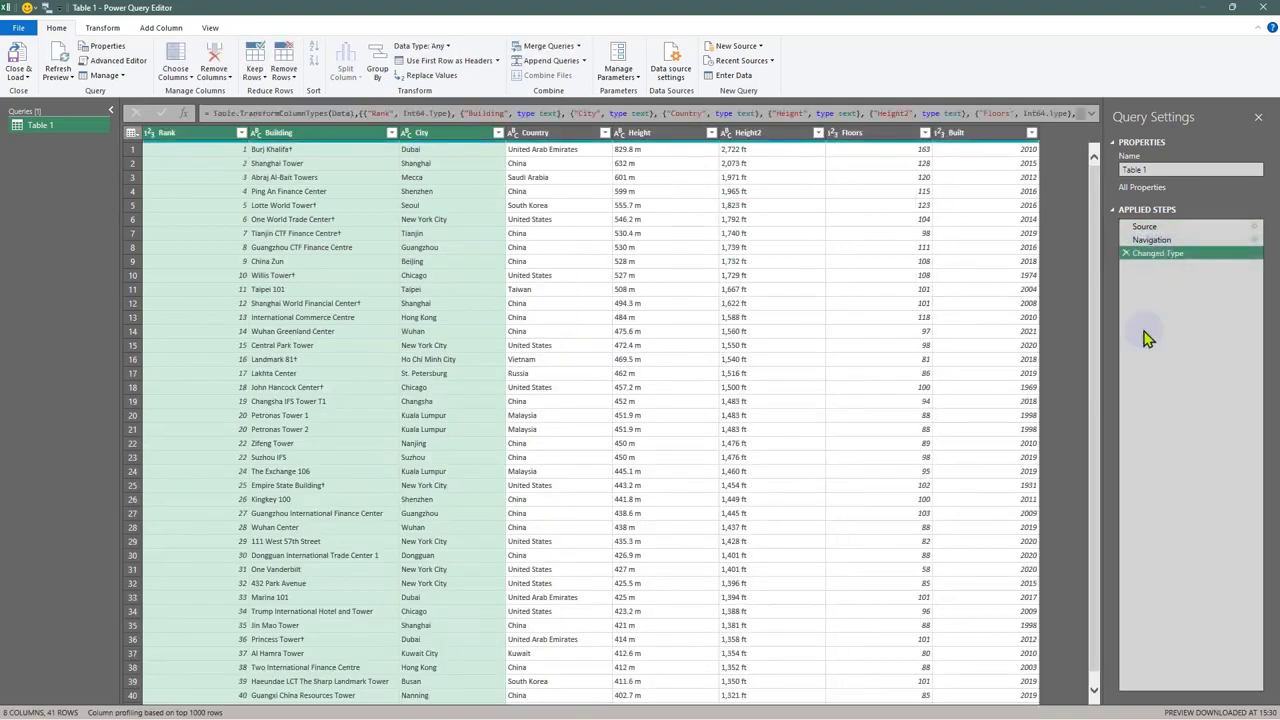
pyautogui.click(318, 276)
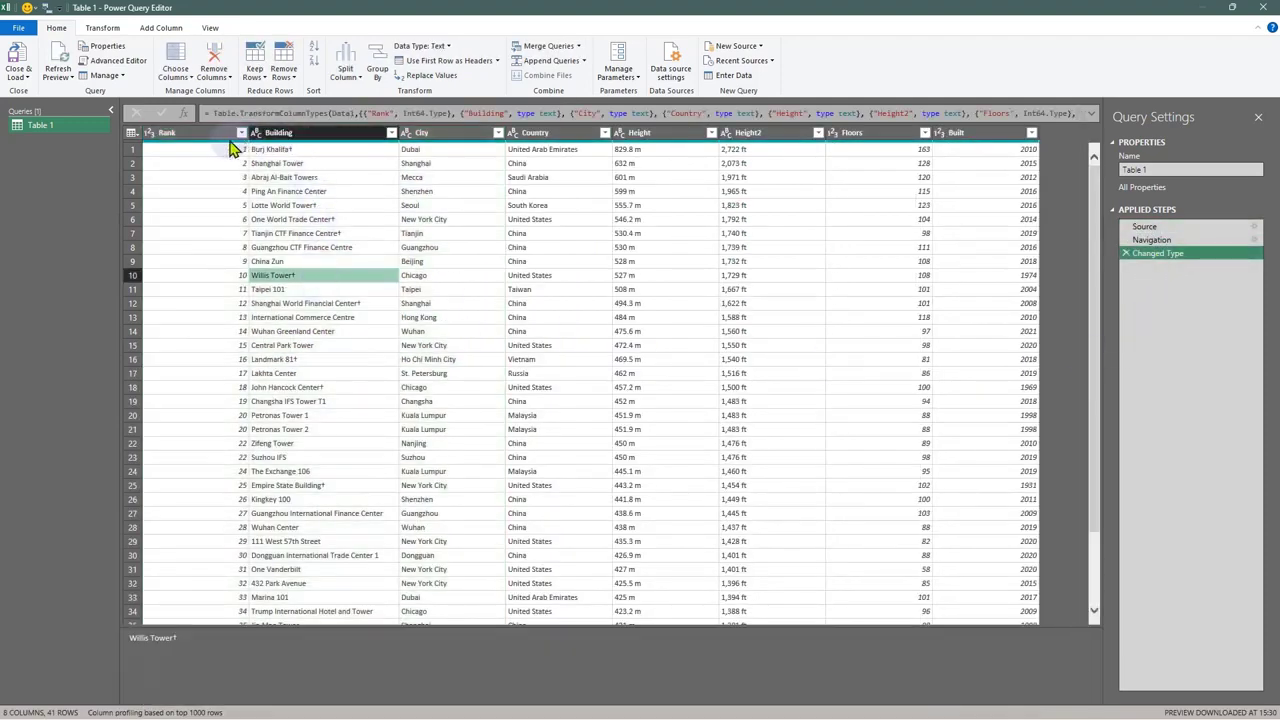
pyautogui.click(1151, 241)
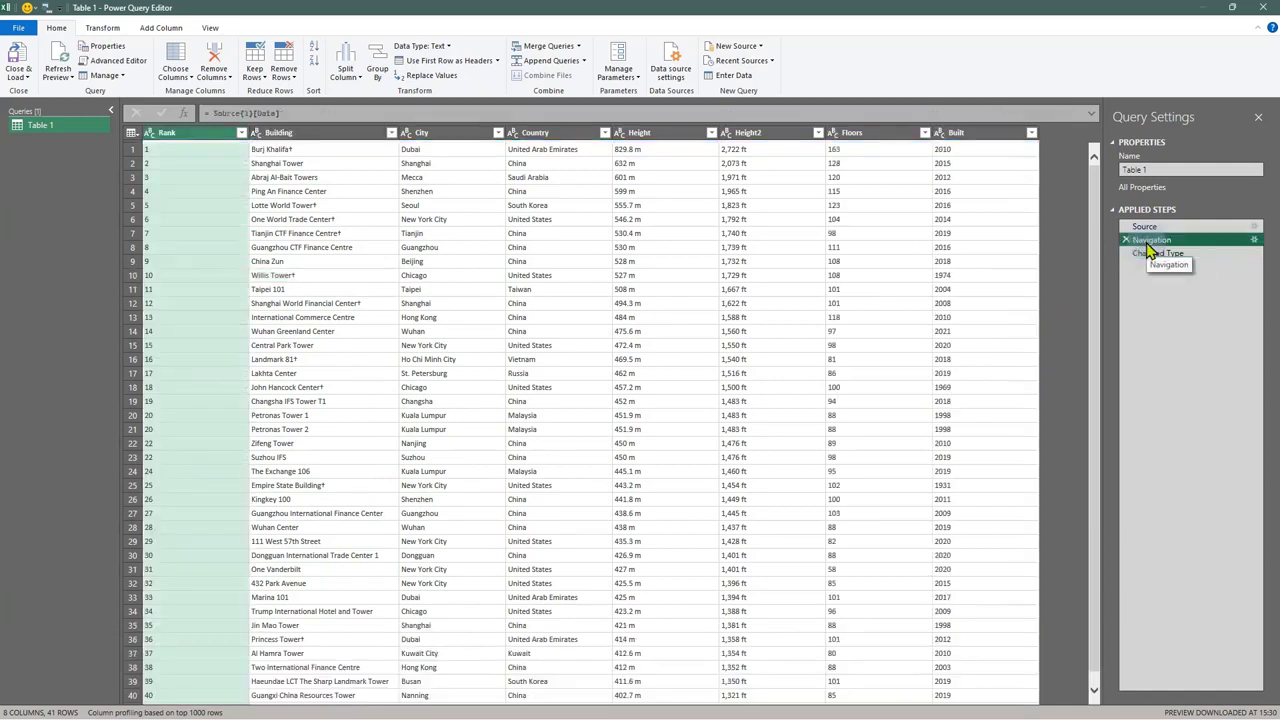
pyautogui.click(1150, 255)
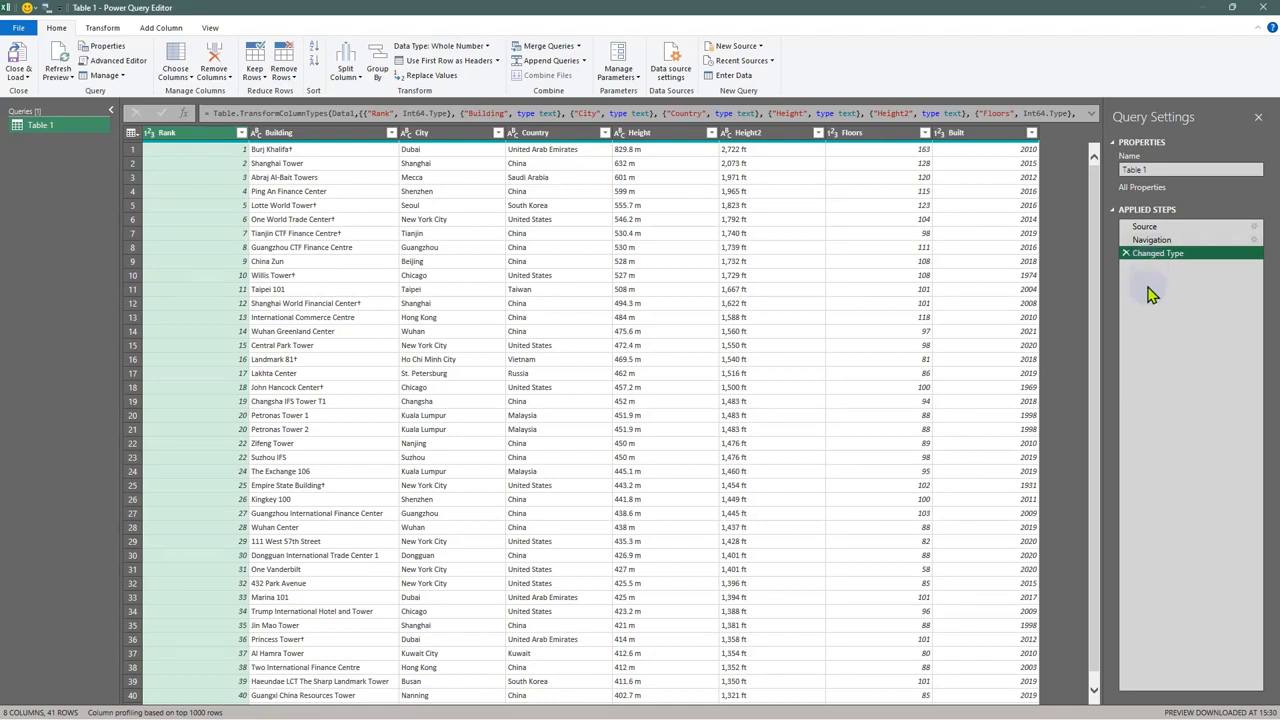
# Step: Select every column from Building through Built, leaving out Rank, and clear the selection
pyautogui.click(329, 134)
pyautogui.keyDown('ctrl'); pyautogui.click(470, 134); pyautogui.keyUp('ctrl')
pyautogui.keyDown('ctrl'); pyautogui.click(566, 136); pyautogui.keyUp('ctrl')
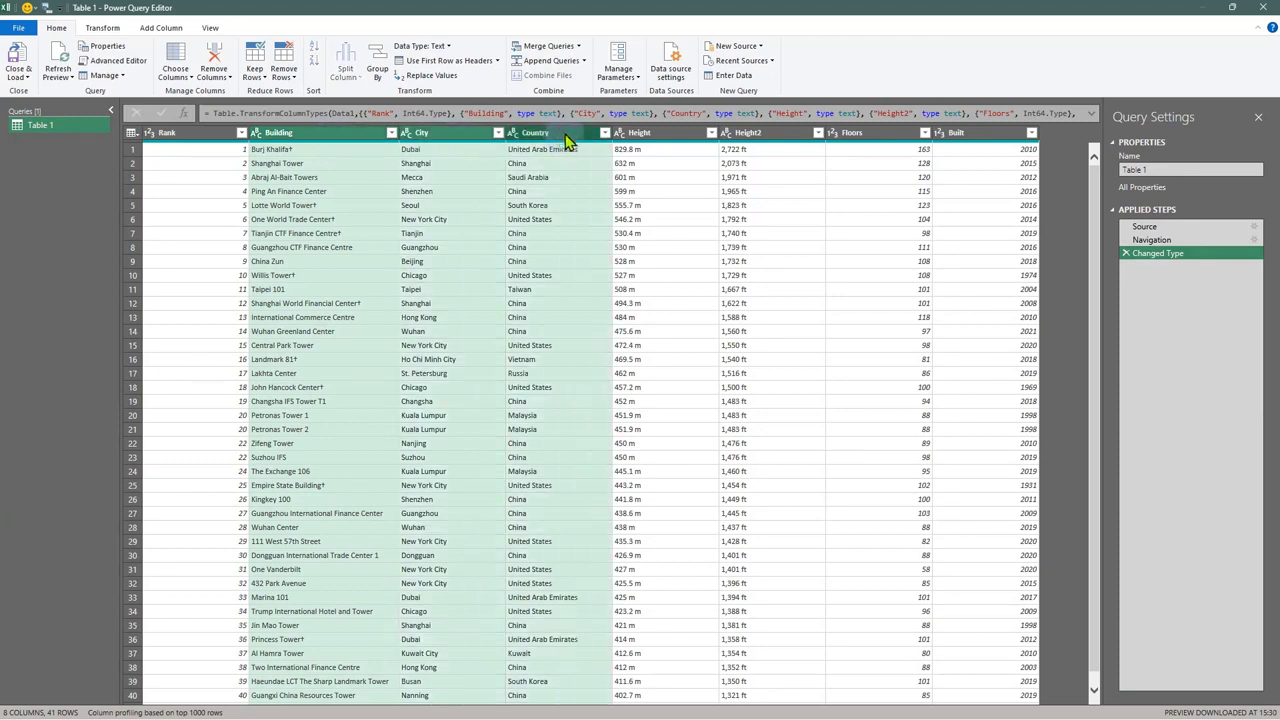
pyautogui.keyDown('ctrl'); pyautogui.click(666, 138); pyautogui.keyUp('ctrl')
pyautogui.keyDown('ctrl'); pyautogui.click(757, 137); pyautogui.keyUp('ctrl')
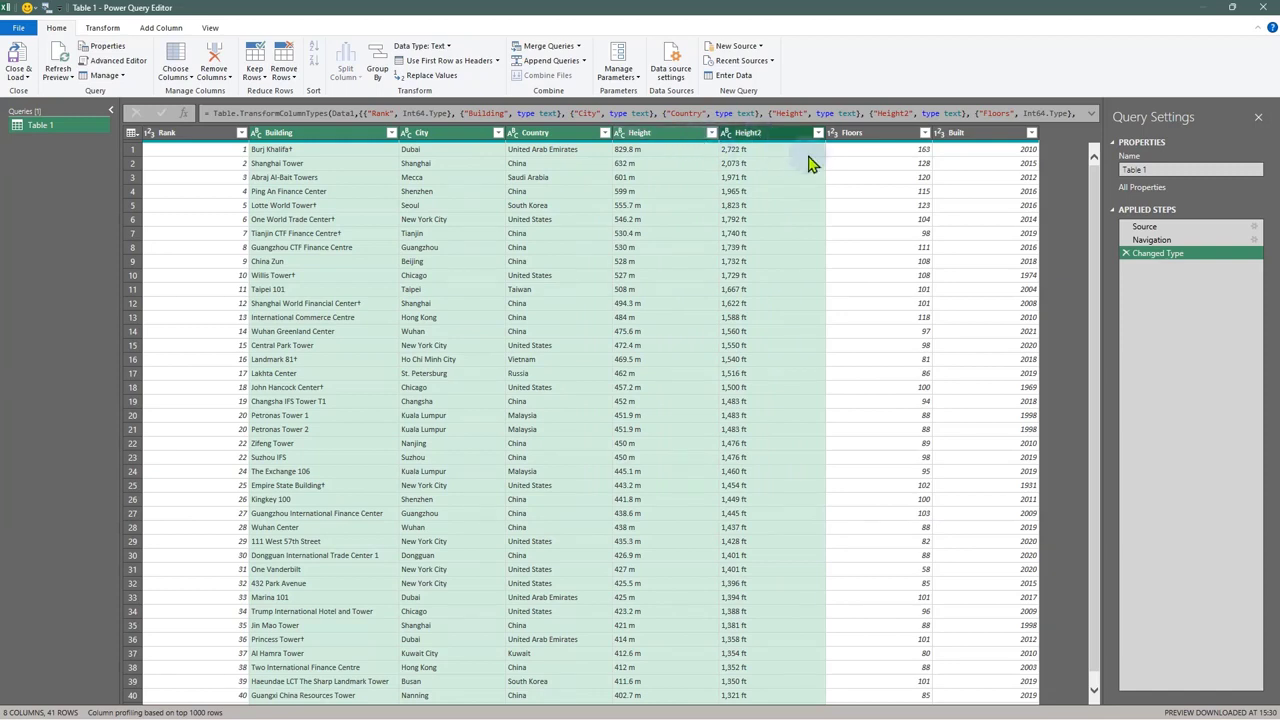
pyautogui.keyDown('ctrl'); pyautogui.click(848, 136); pyautogui.keyUp('ctrl')
pyautogui.keyDown('ctrl'); pyautogui.click(960, 140); pyautogui.keyUp('ctrl')
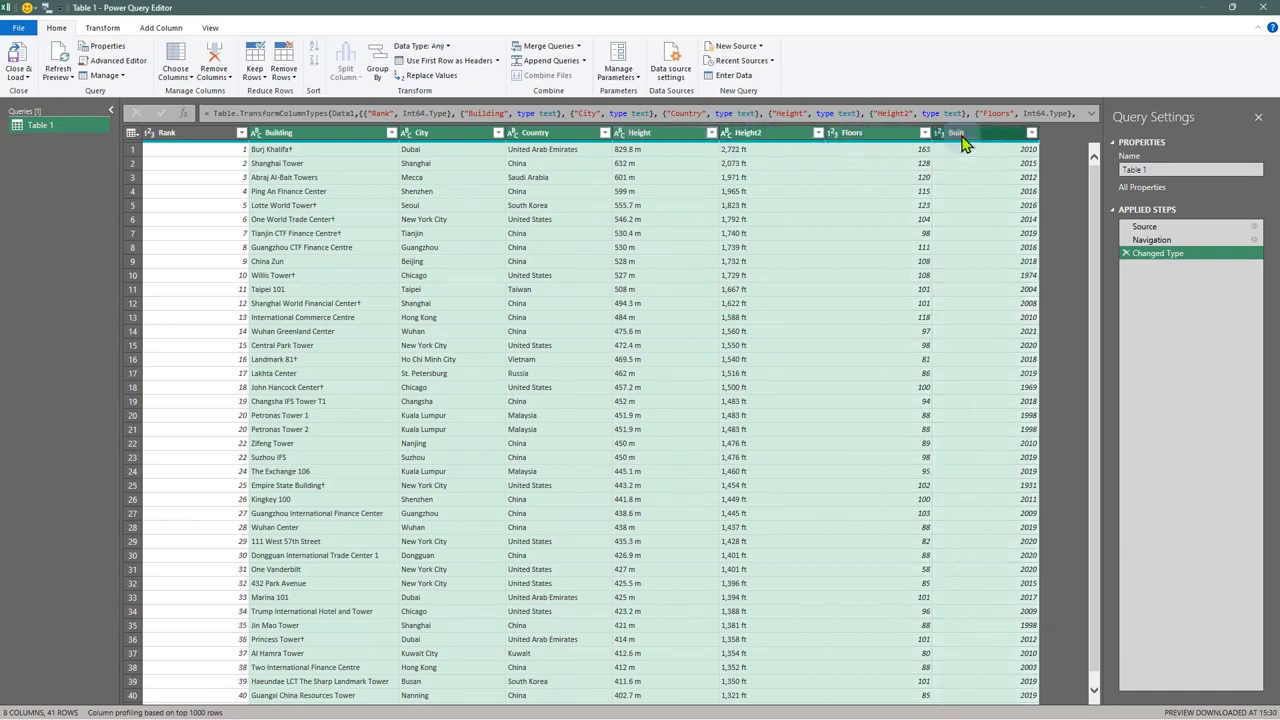
pyautogui.click(678, 205)
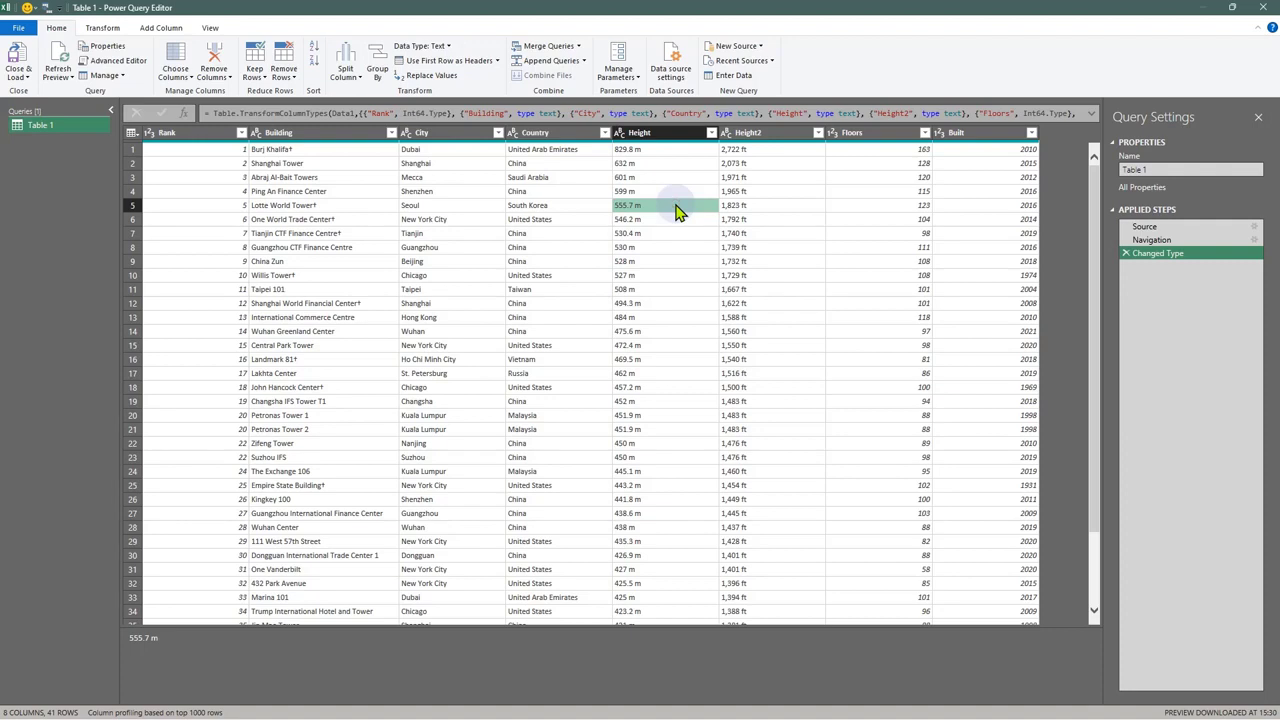
# Step: Select the Building and Height columns, view the Remove Other Columns command, and dismiss it without applying
pyautogui.rightClick(183, 138)
pyautogui.click(560, 178)
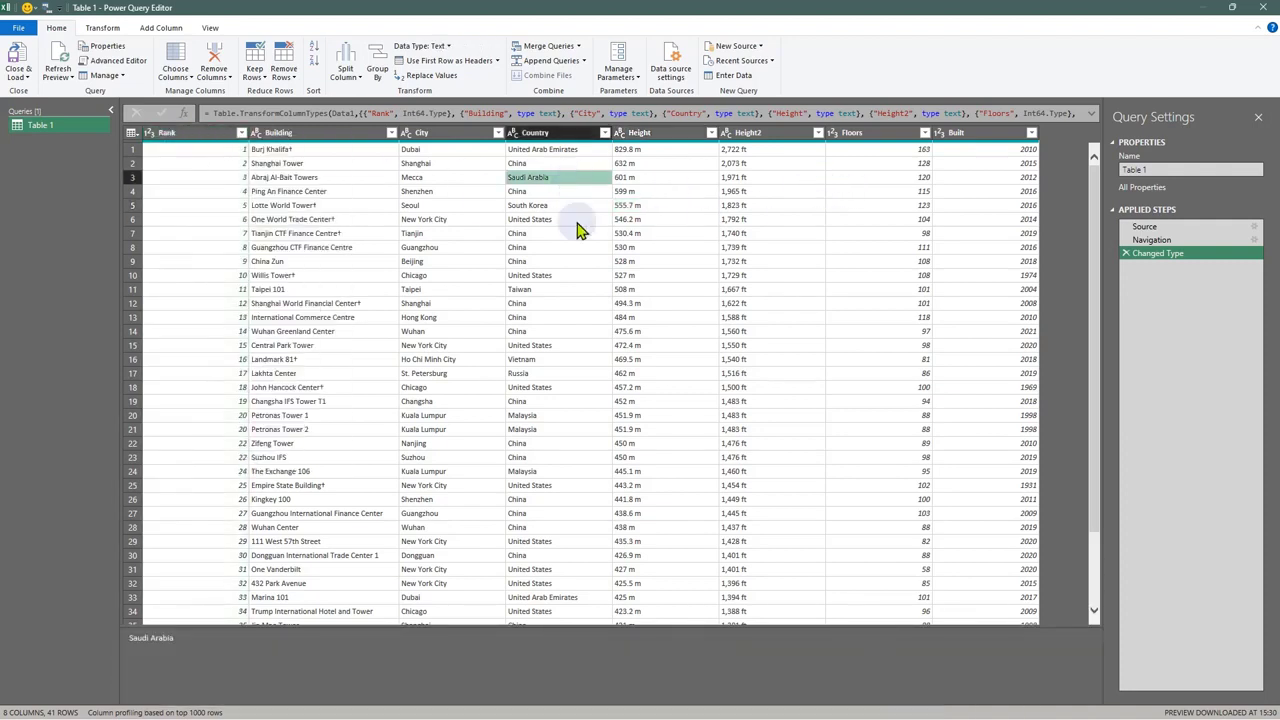
pyautogui.click(360, 134)
pyautogui.click(657, 138)
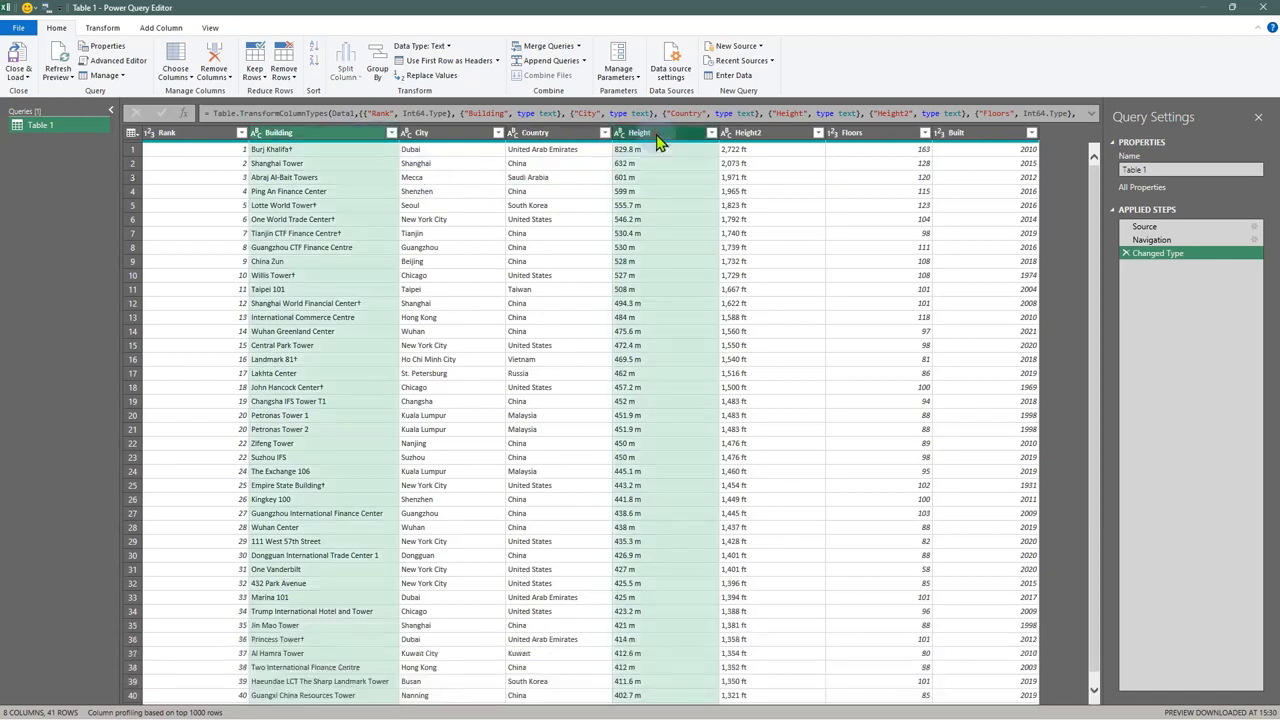
pyautogui.rightClick(657, 141)
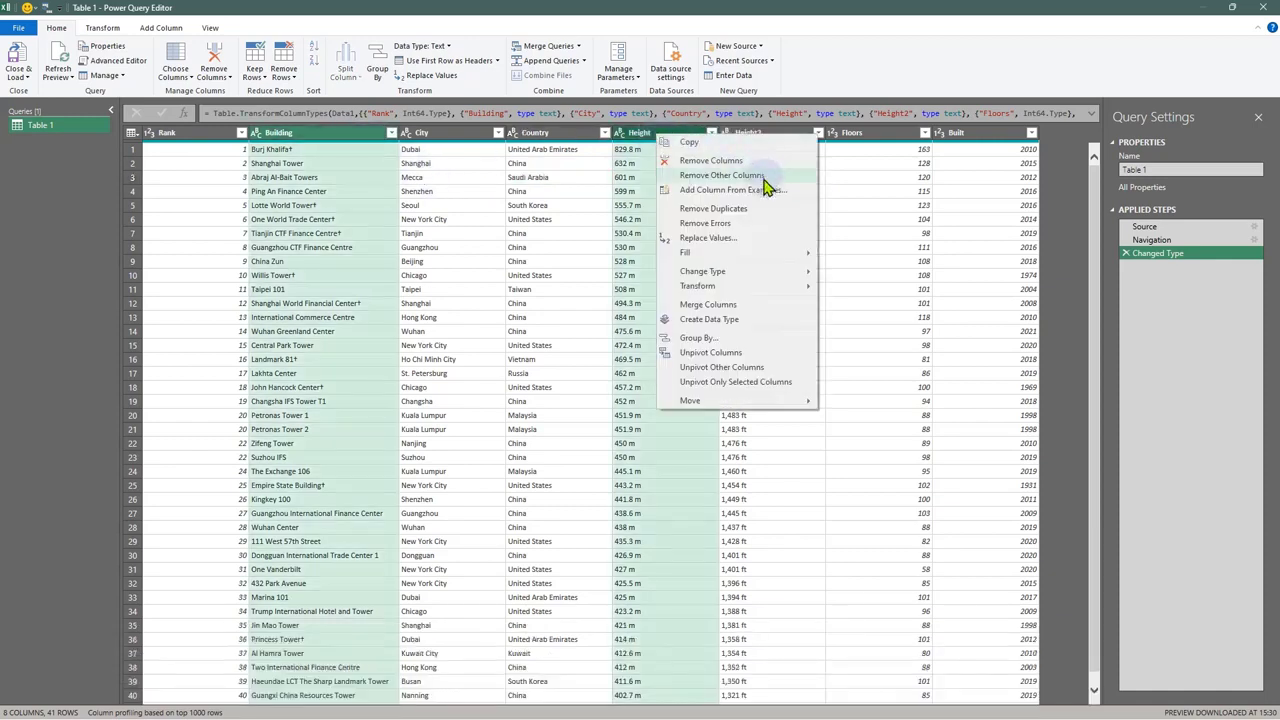
pyautogui.click(575, 219)
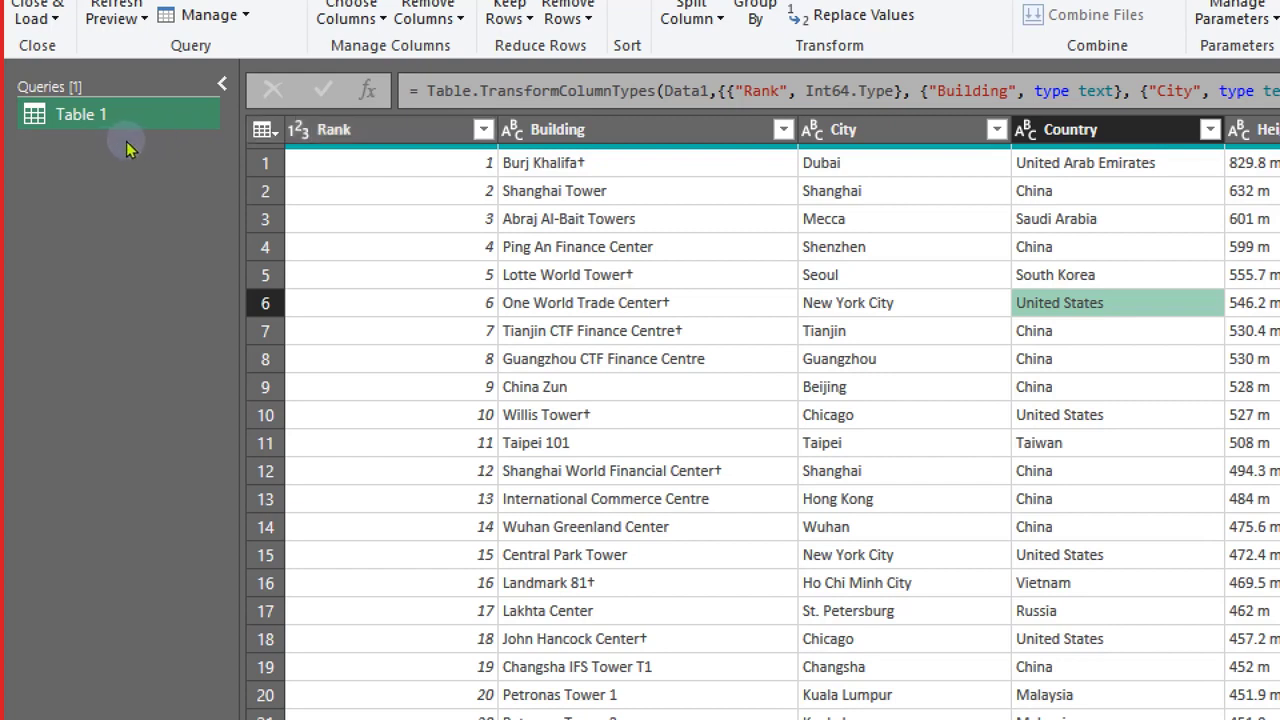
# Step: Try choosing only Rank, City, Height, Floors and Built as the columns to keep, and cancel the choice
pyautogui.click(265, 130)
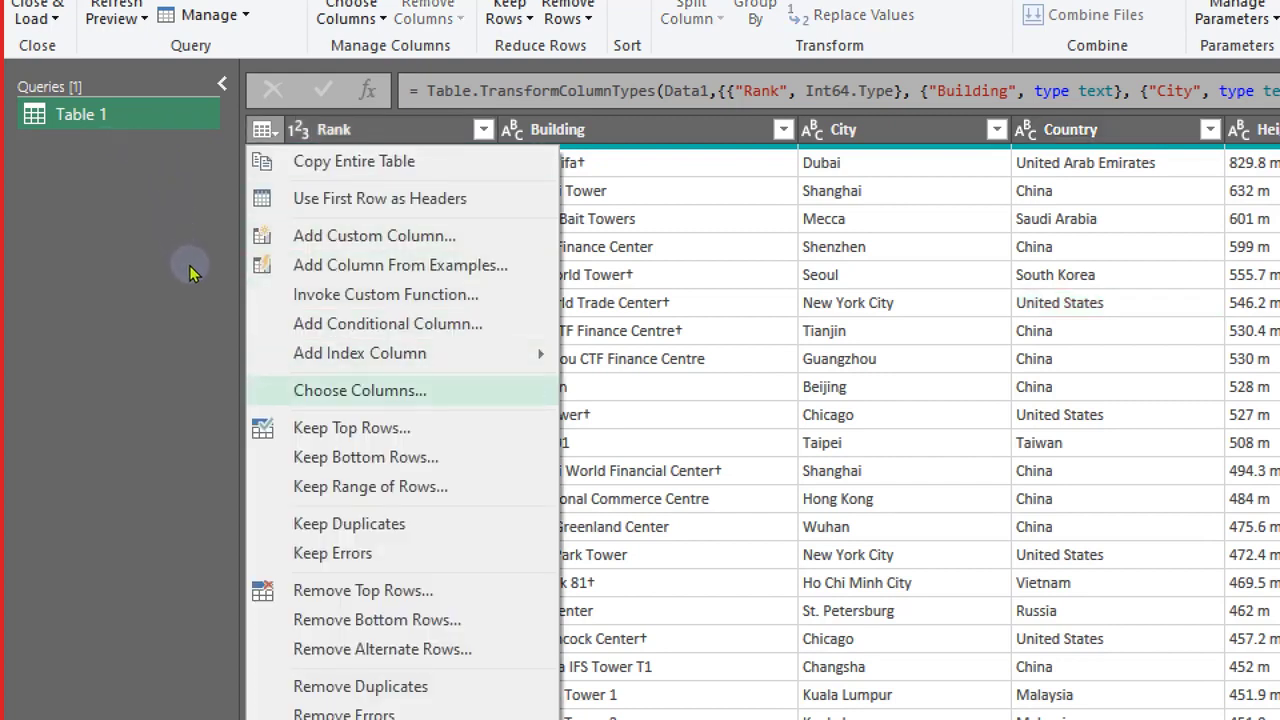
pyautogui.click(320, 391)
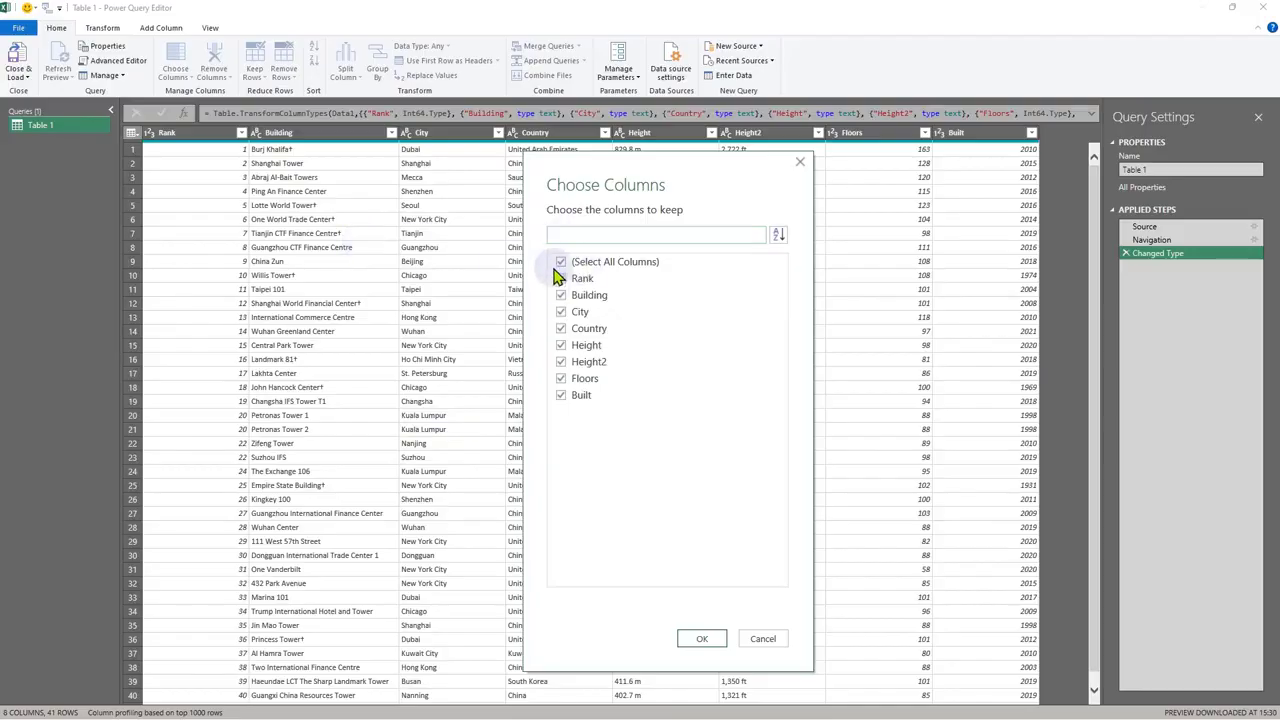
pyautogui.click(1121, 390)
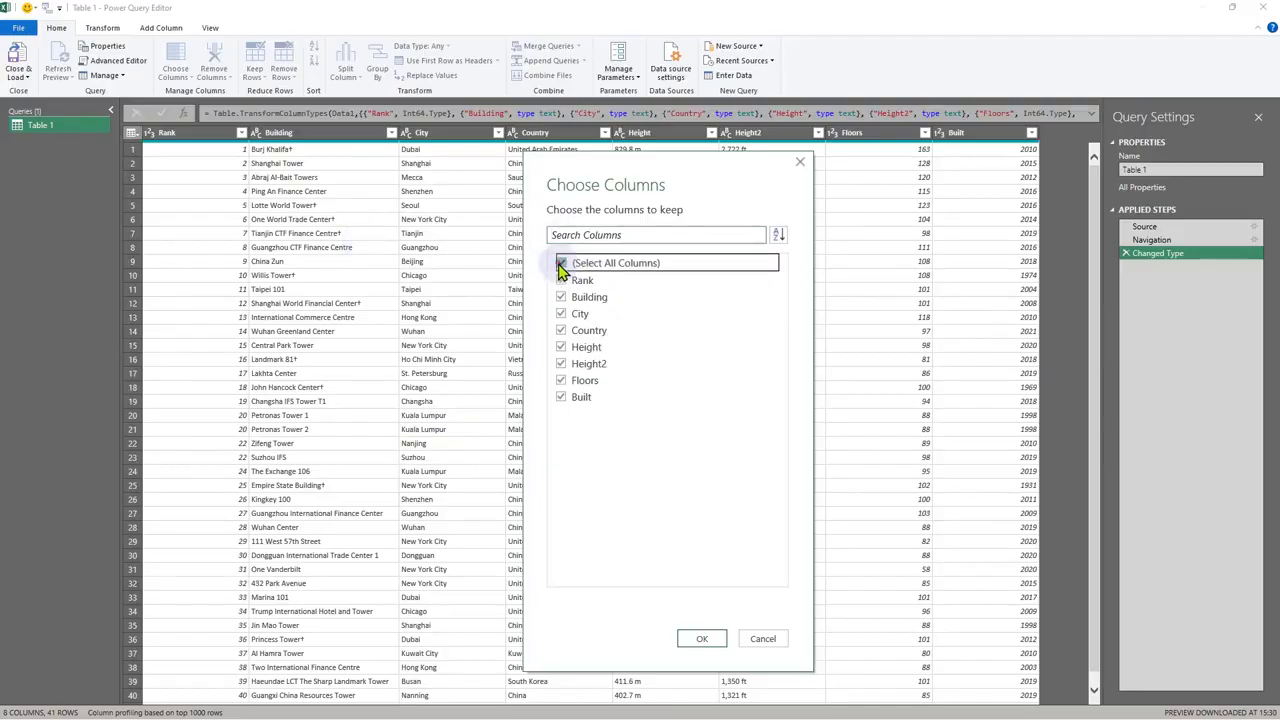
pyautogui.click(561, 264)
pyautogui.click(562, 281)
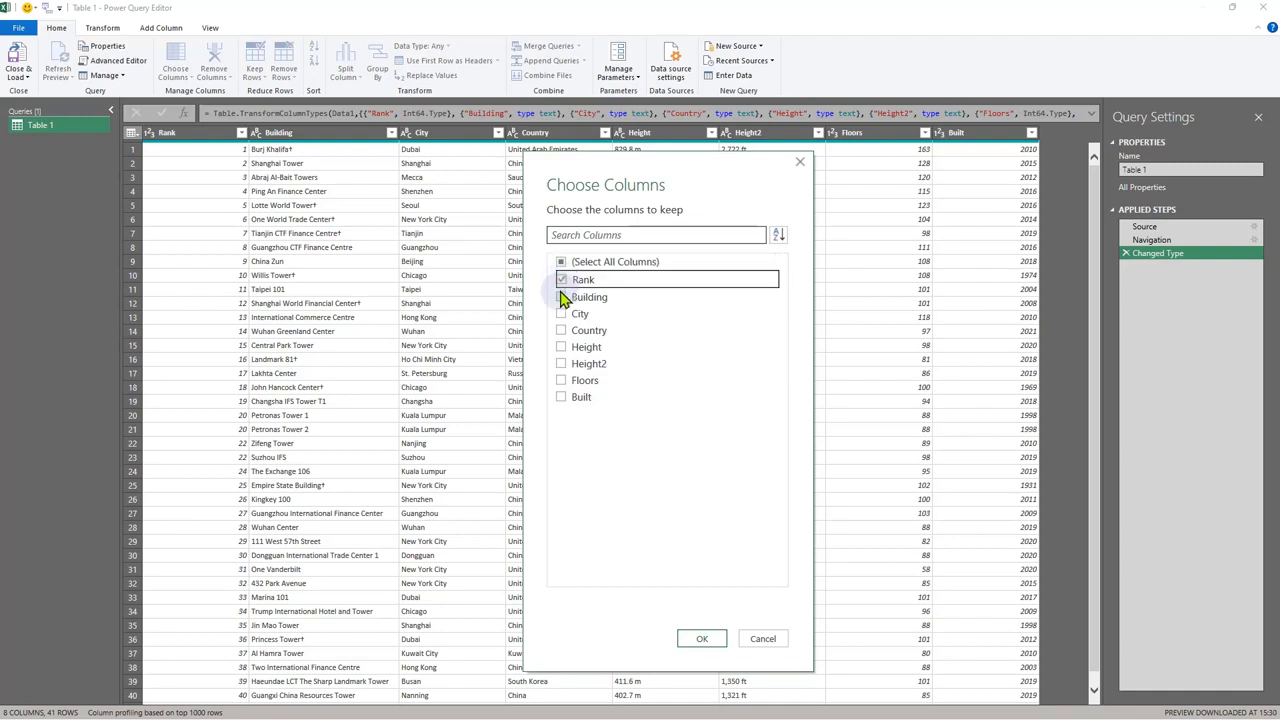
pyautogui.click(562, 312)
pyautogui.click(562, 346)
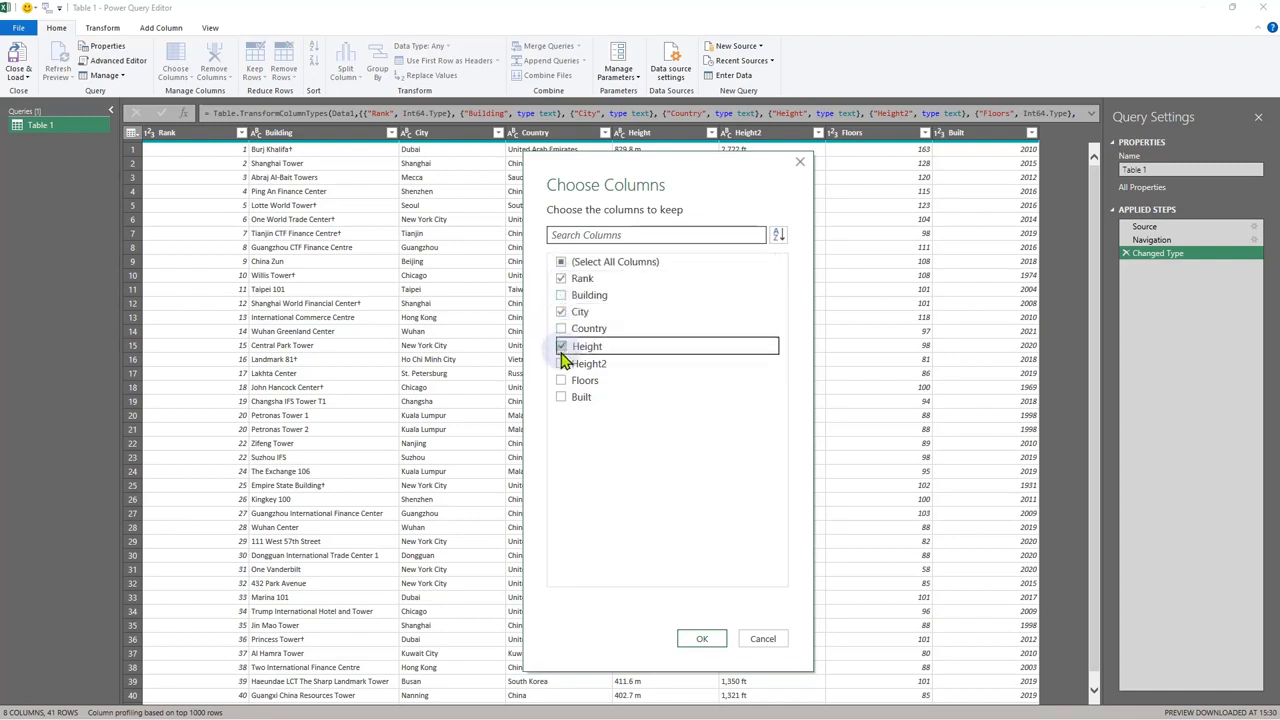
pyautogui.click(561, 380)
pyautogui.click(561, 397)
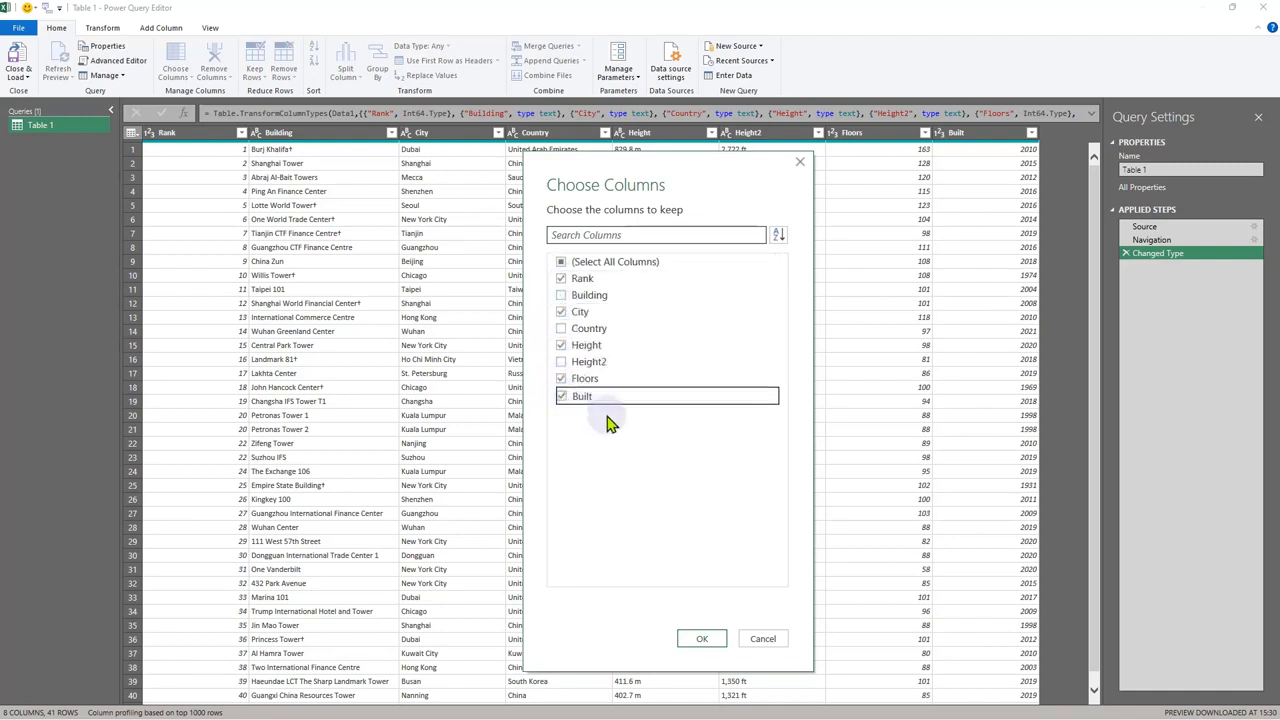
pyautogui.click(763, 638)
# Step: Remove the Rank column from the query and change the Height2 column's data type to Whole Number
pyautogui.rightClick(190, 133)
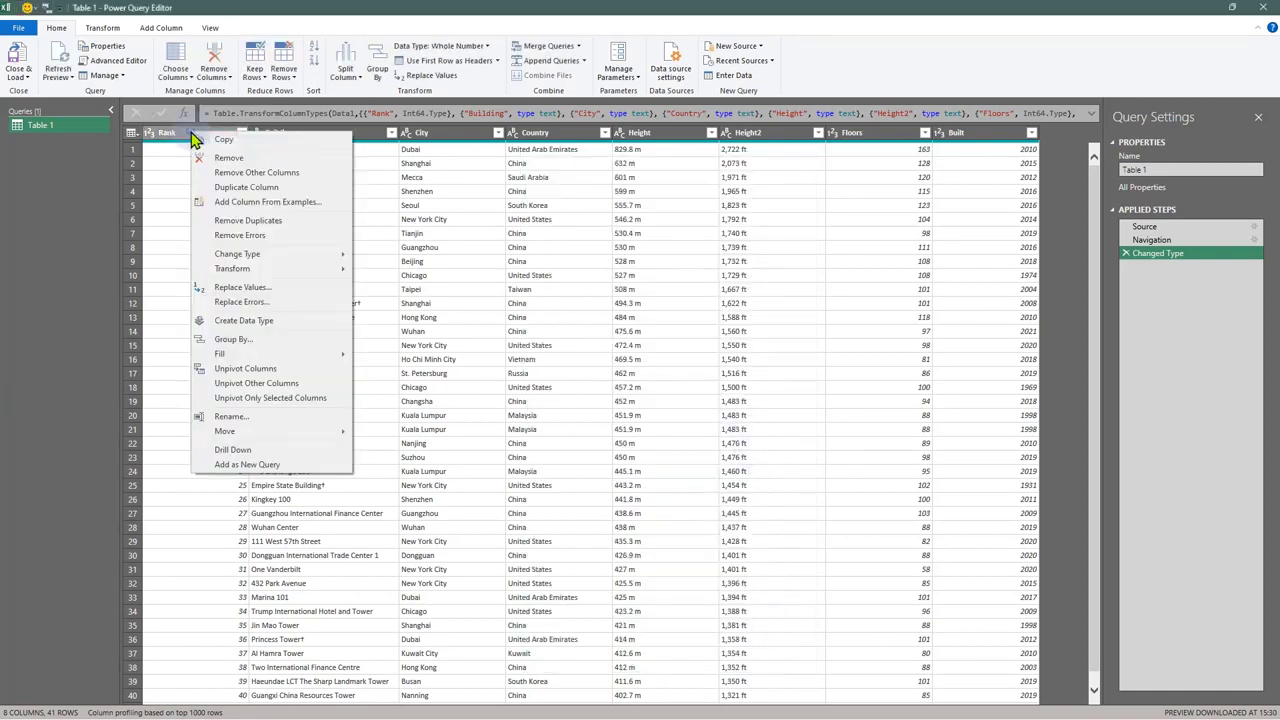
pyautogui.click(229, 158)
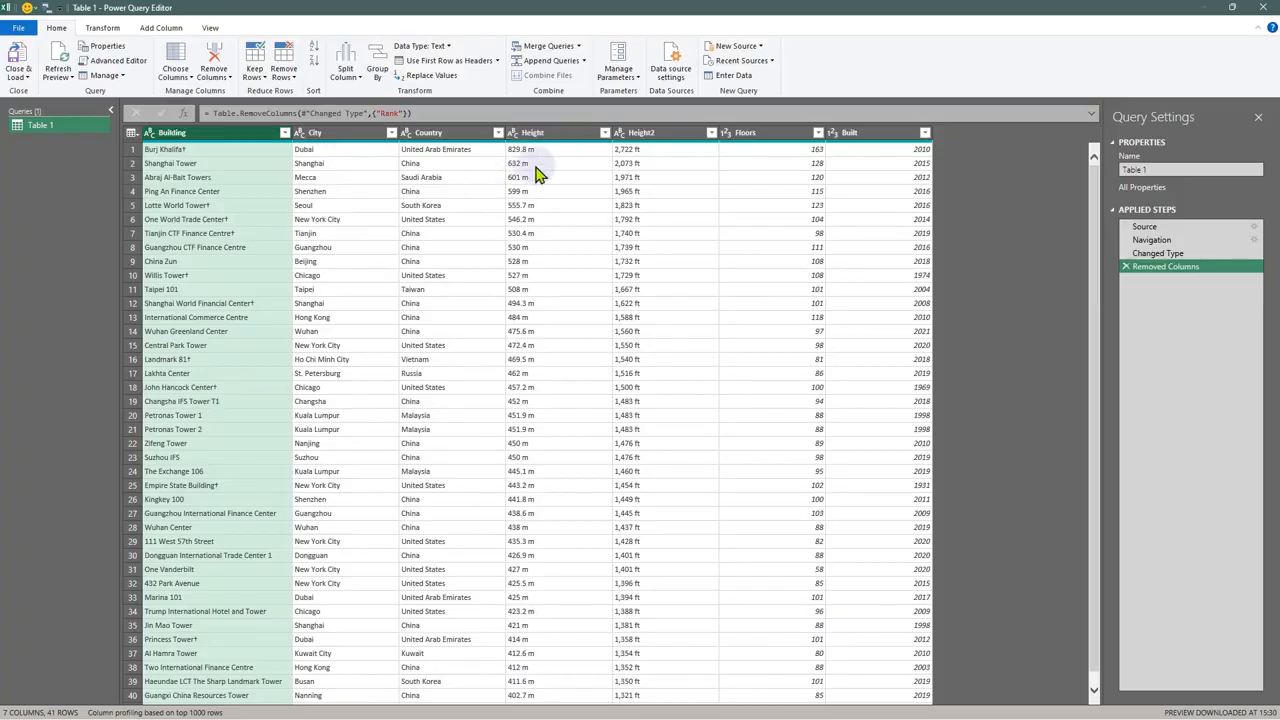
pyautogui.click(620, 133)
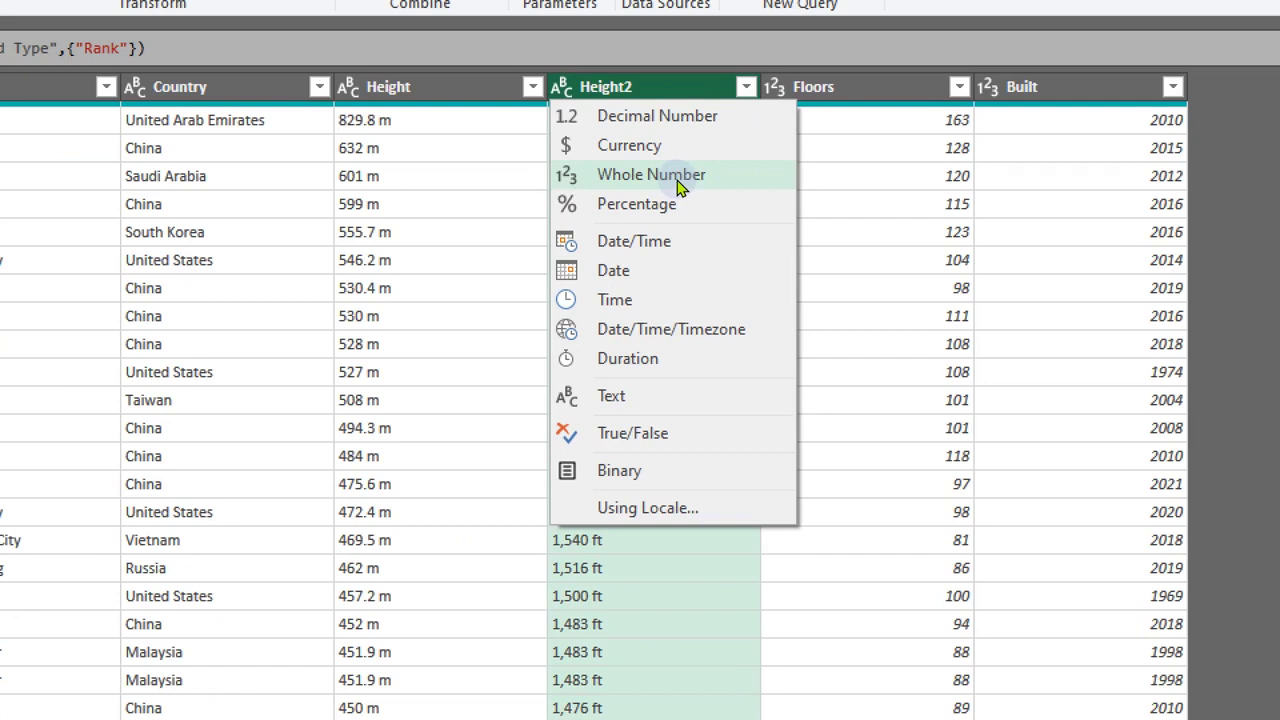
pyautogui.click(680, 188)
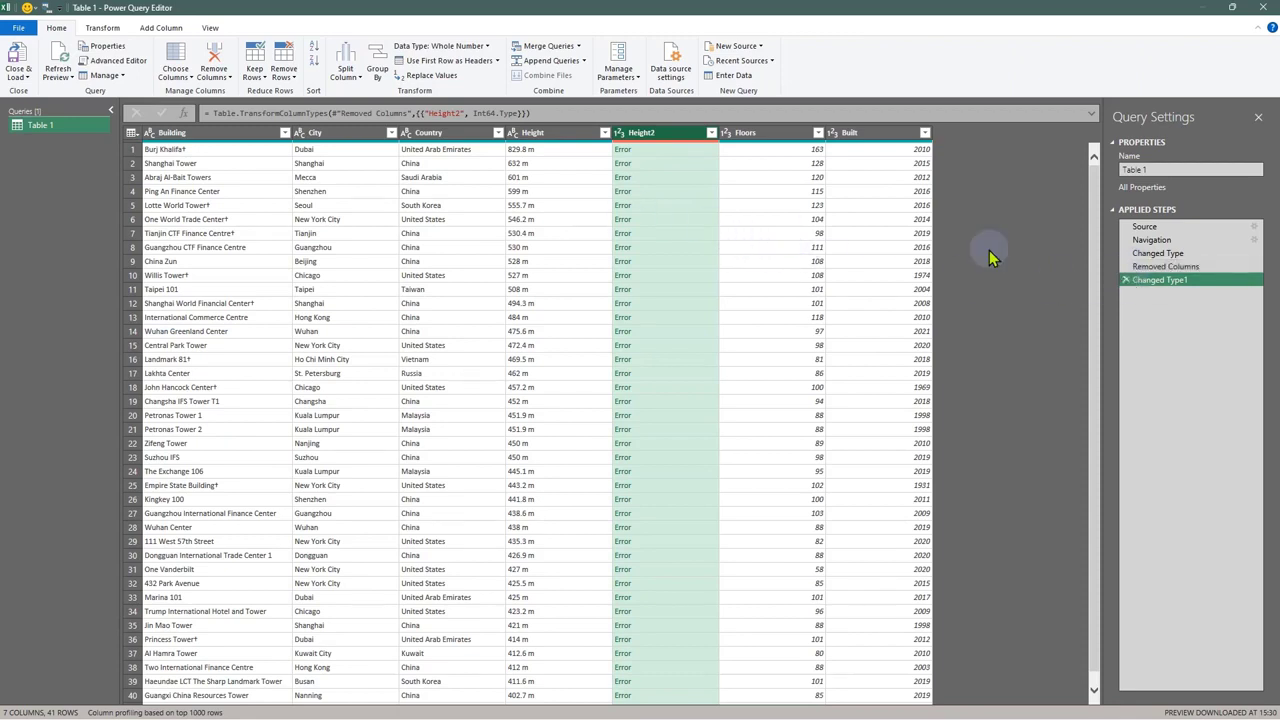
# Step: Inspect the error in Height2's fourth row, and delete the drill-down step and the Whole Number type change
pyautogui.click(619, 192)
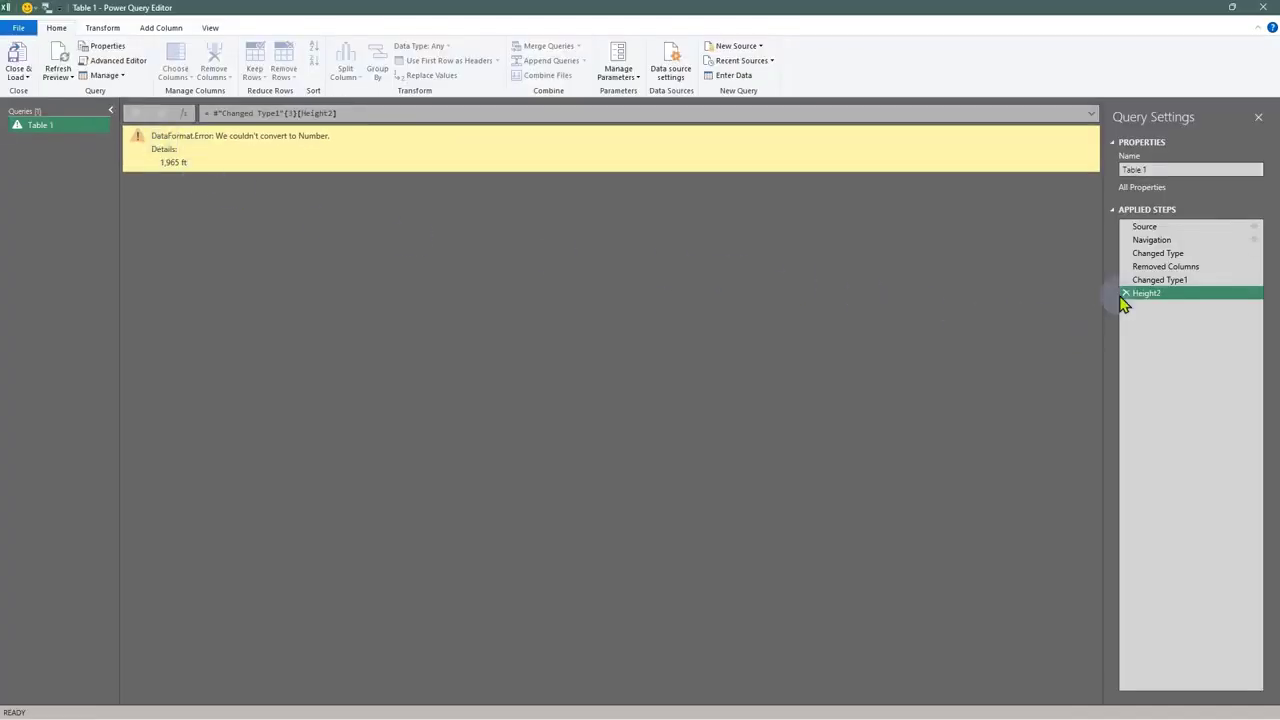
pyautogui.click(1126, 294)
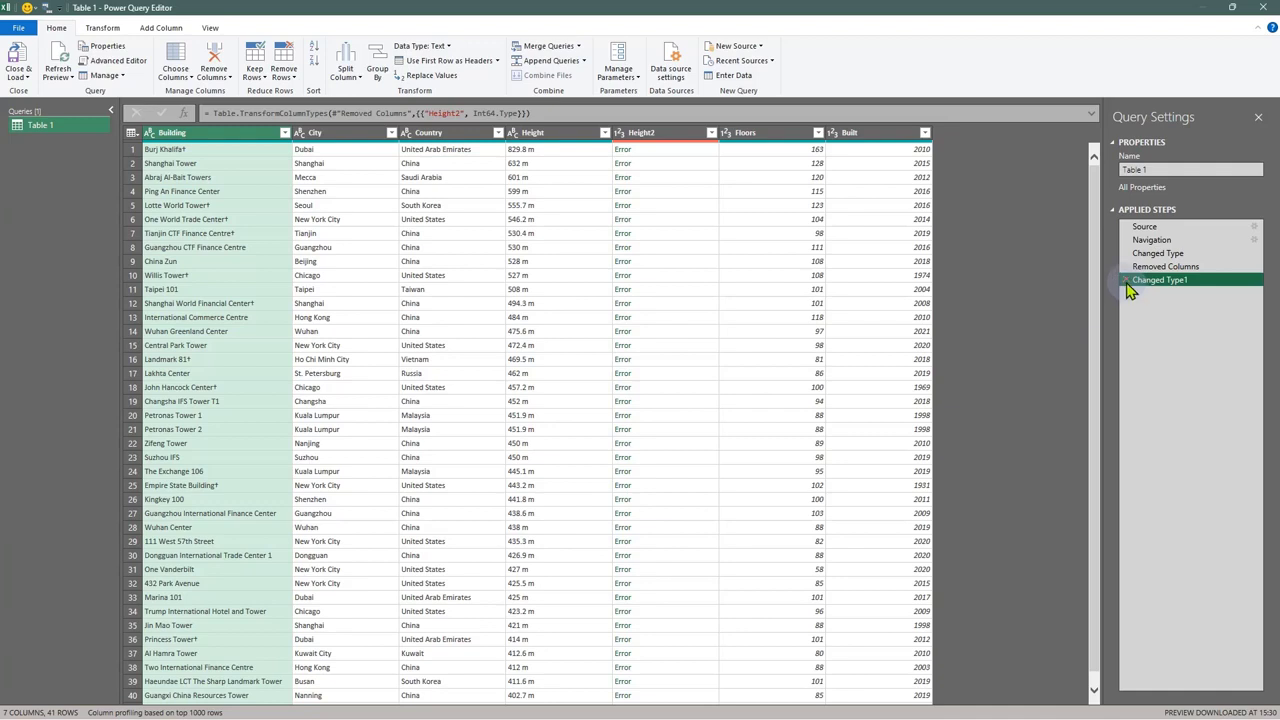
pyautogui.click(1126, 281)
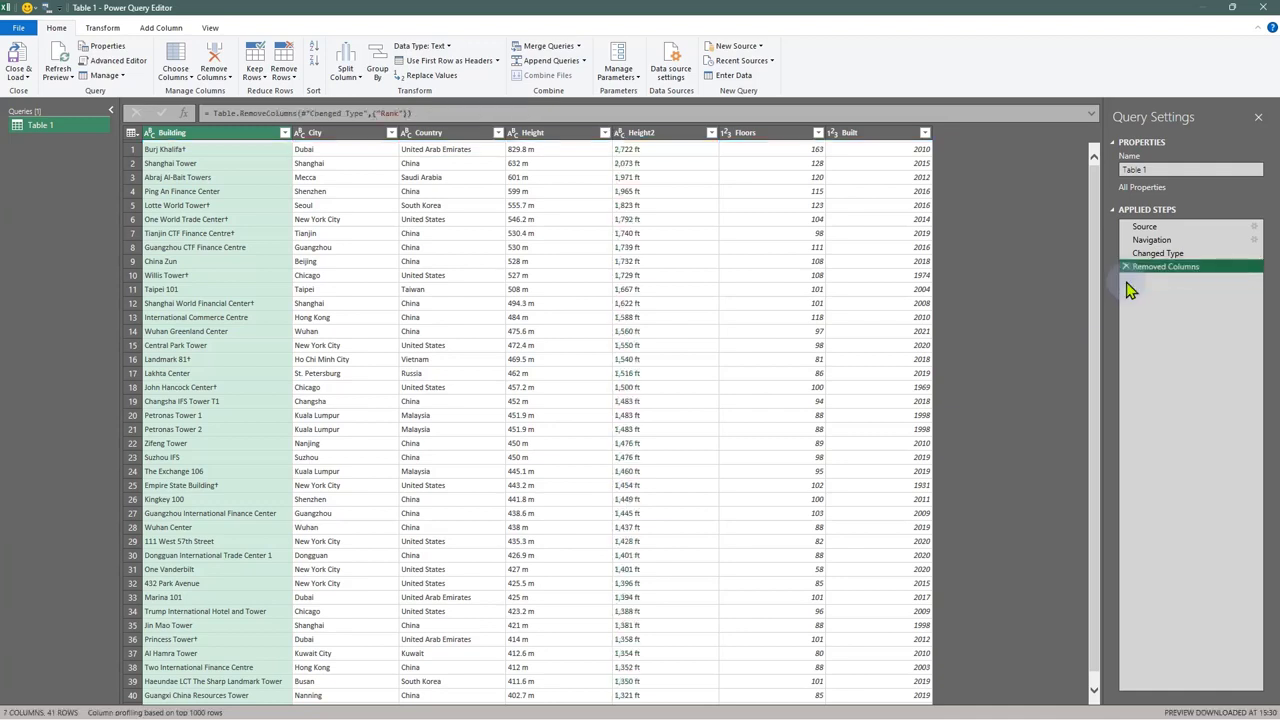
# Step: Try splitting the Height2 column by delimiter, cancel it, and close the query editor without keeping the changes
pyautogui.rightClick(655, 140)
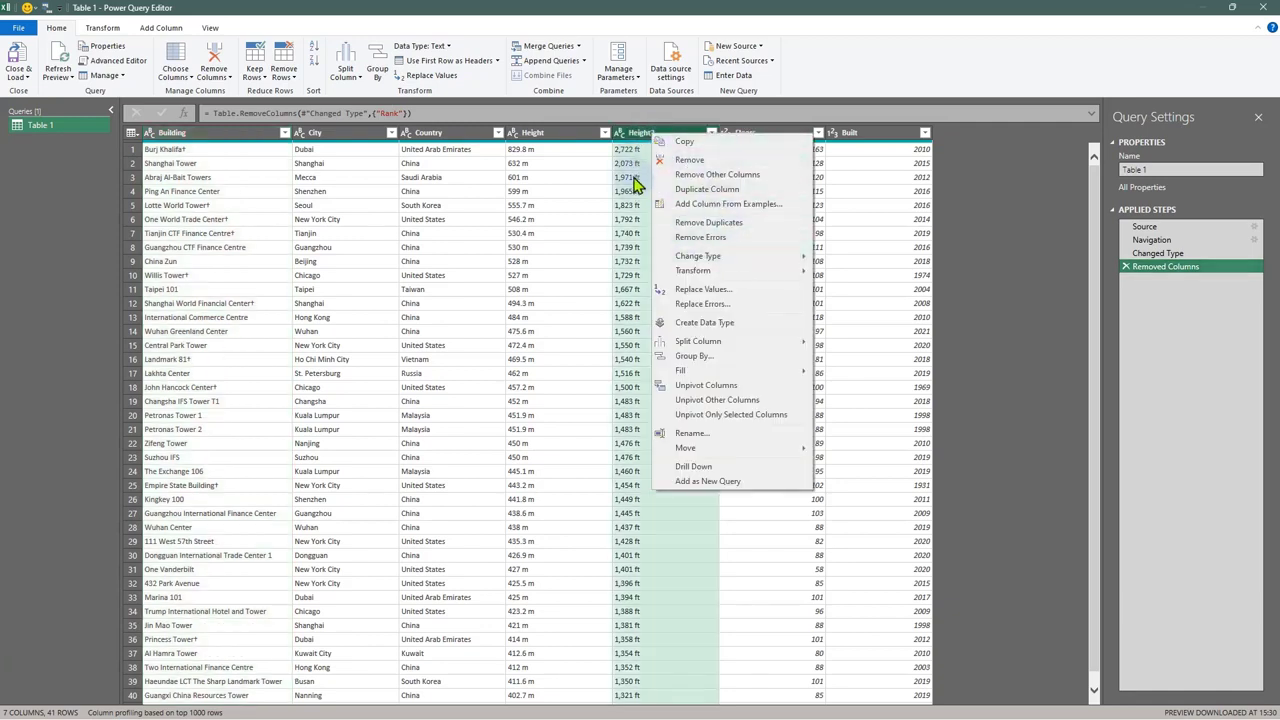
pyautogui.moveTo(750, 372)
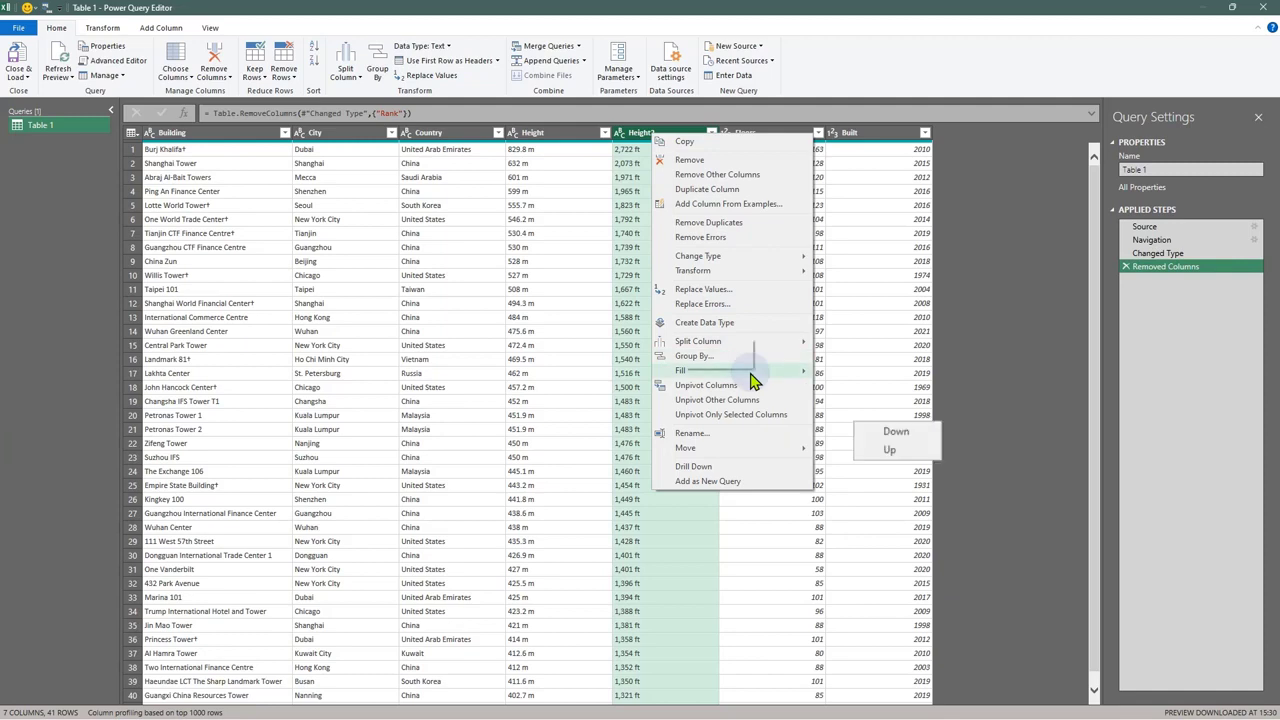
pyautogui.moveTo(752, 343)
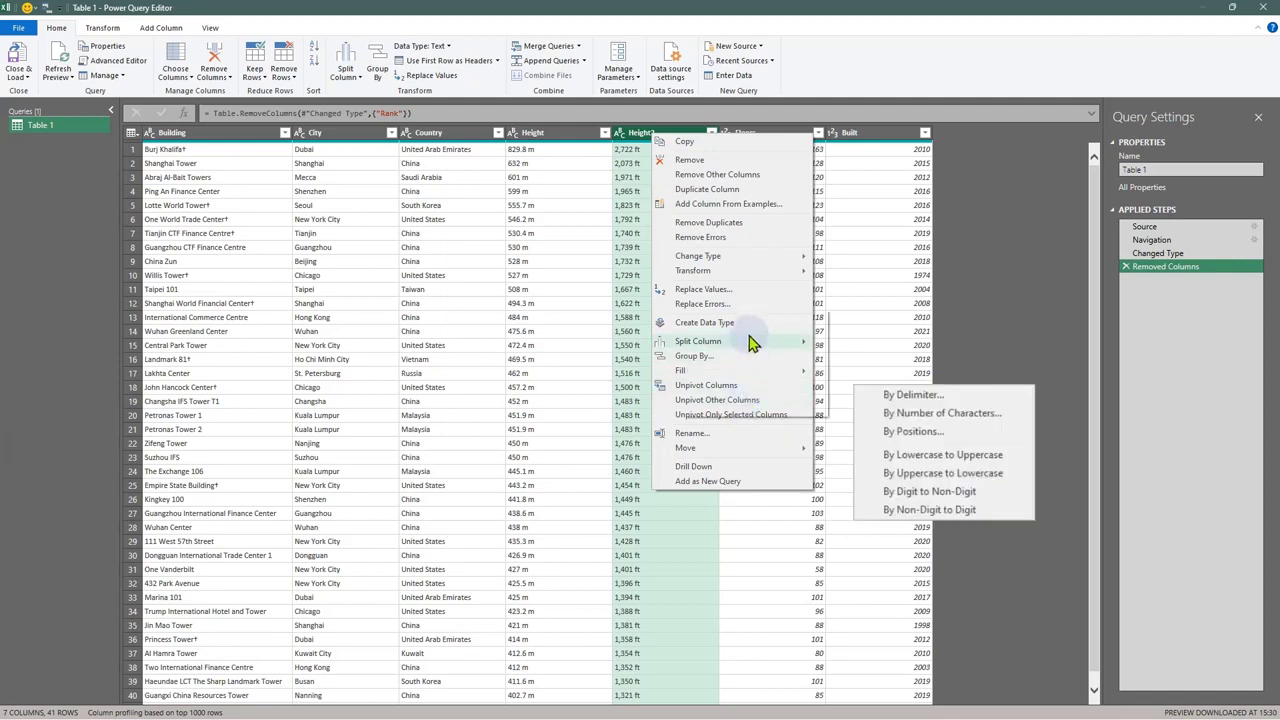
pyautogui.click(911, 398)
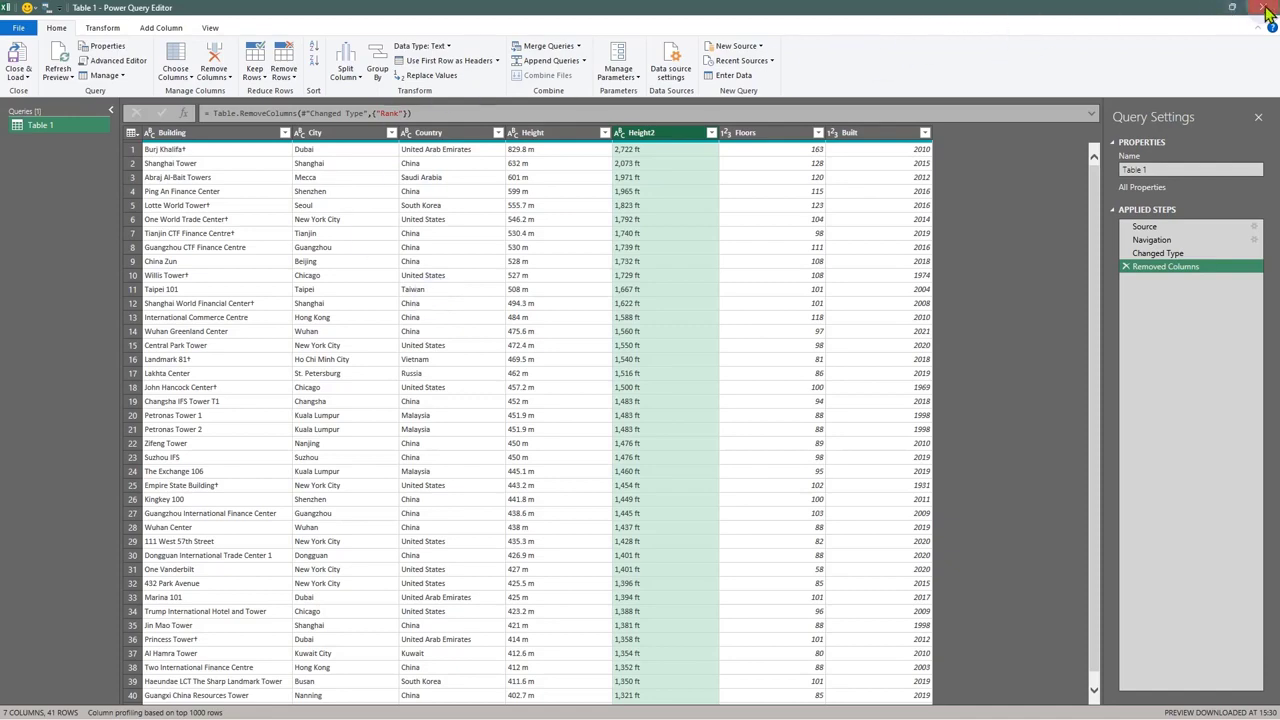
pyautogui.click(1268, 14)
pyautogui.click(765, 407)
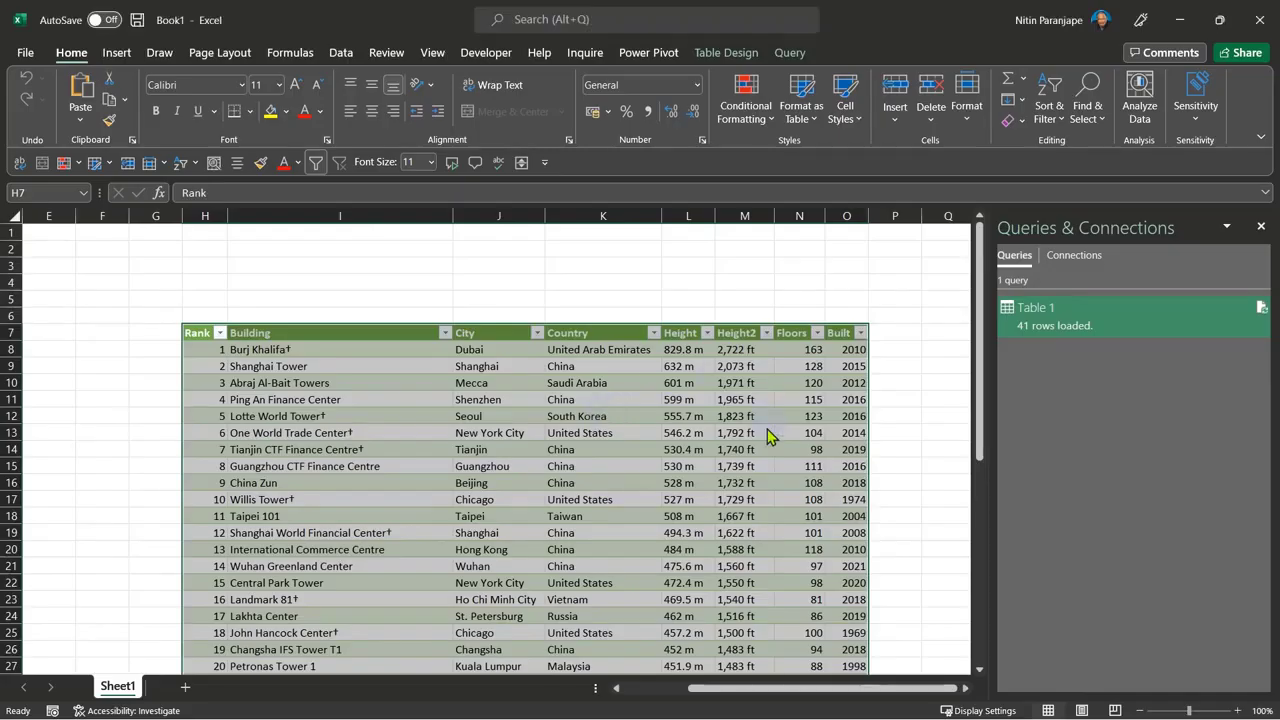
pyautogui.click(601, 420)
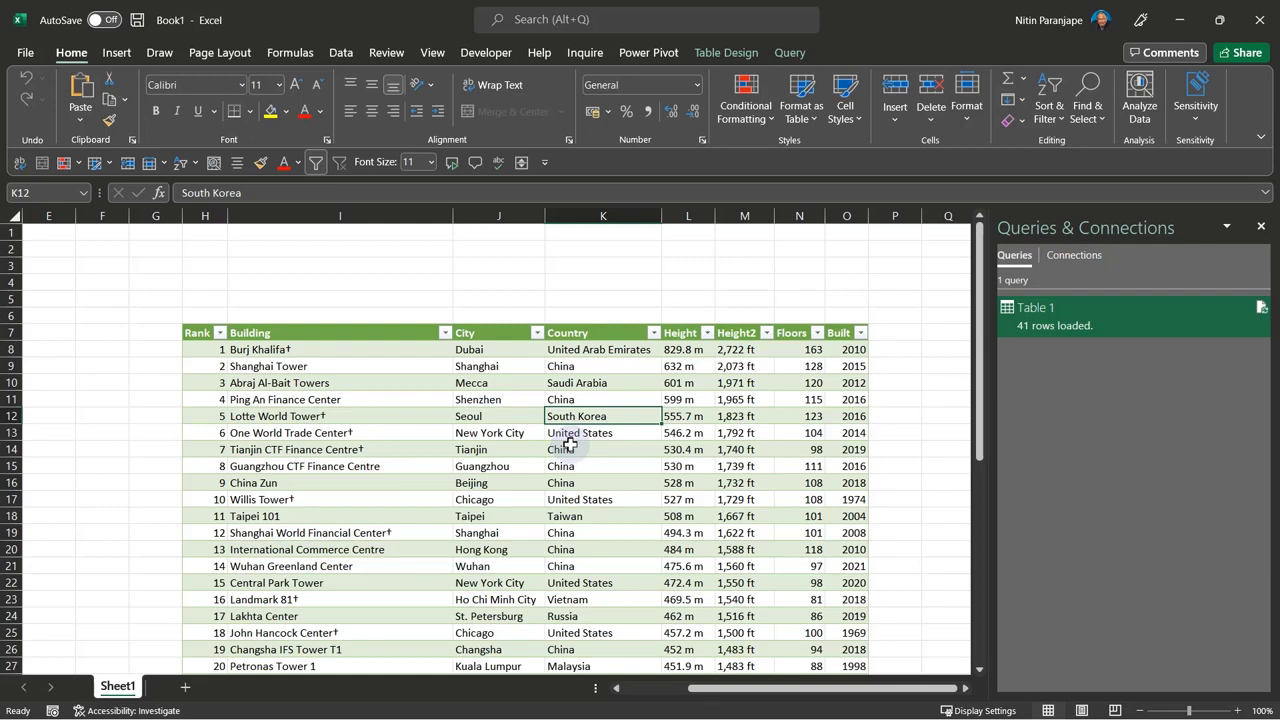
pyautogui.rightClick(508, 433)
pyautogui.click(566, 370)
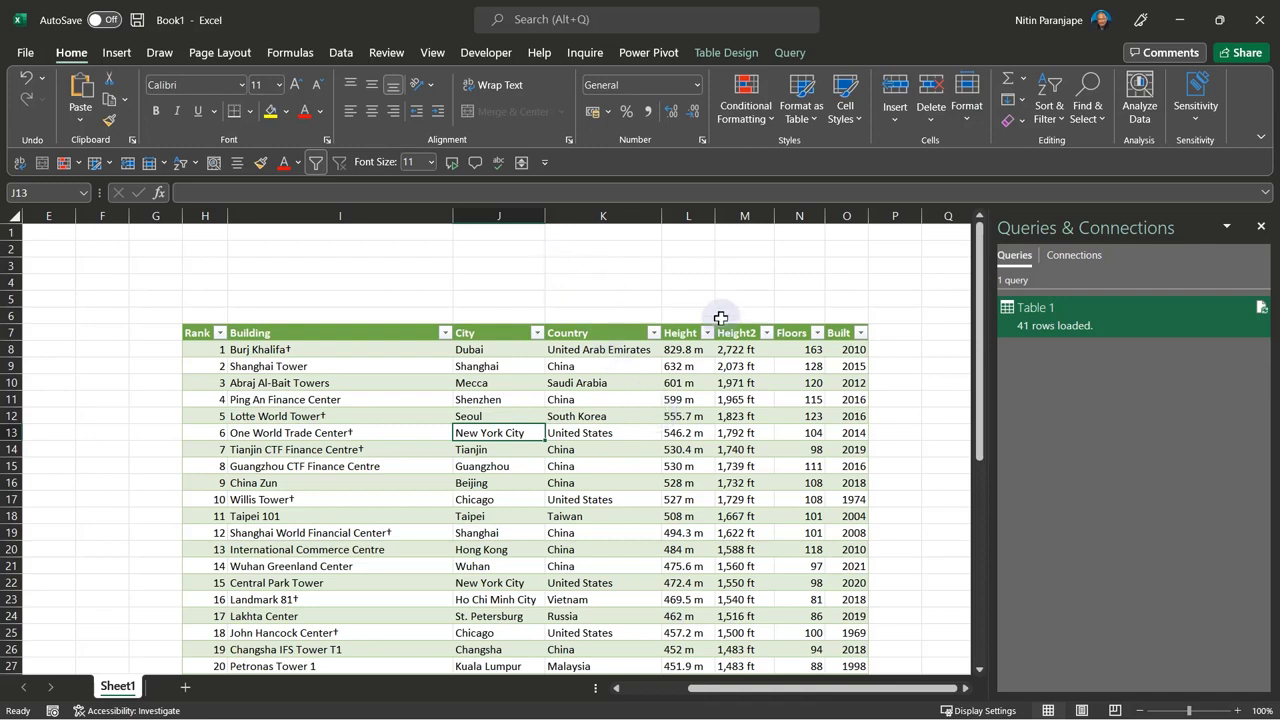
pyautogui.click(421, 269)
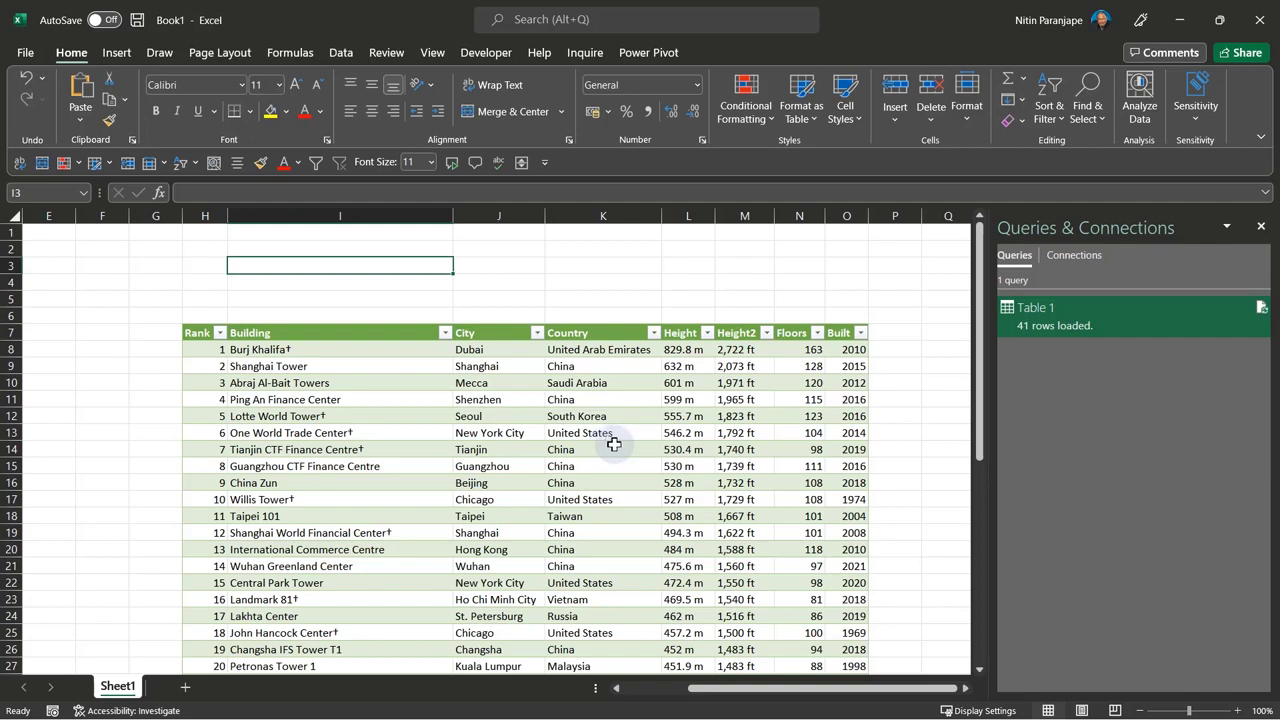
pyautogui.click(612, 445)
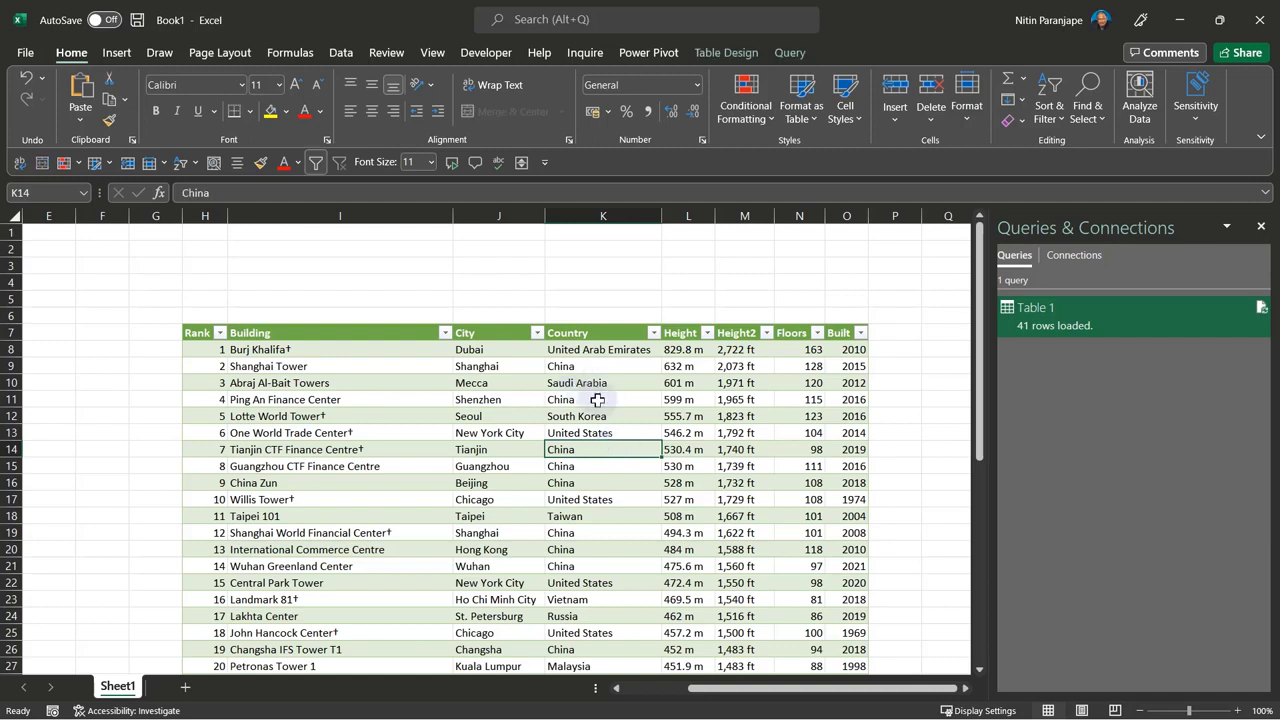
pyautogui.click(500, 432)
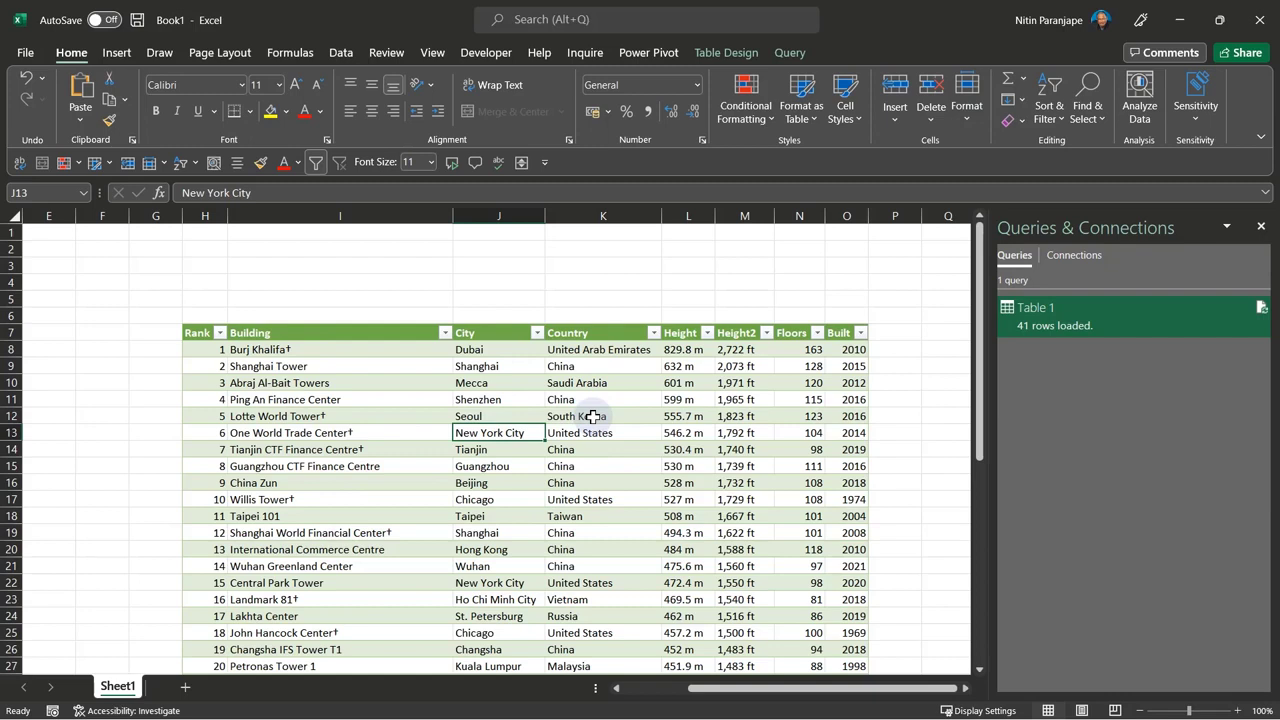
# Step: Open a 3D map from the buildings table and turn on the map labels
pyautogui.click(500, 366)
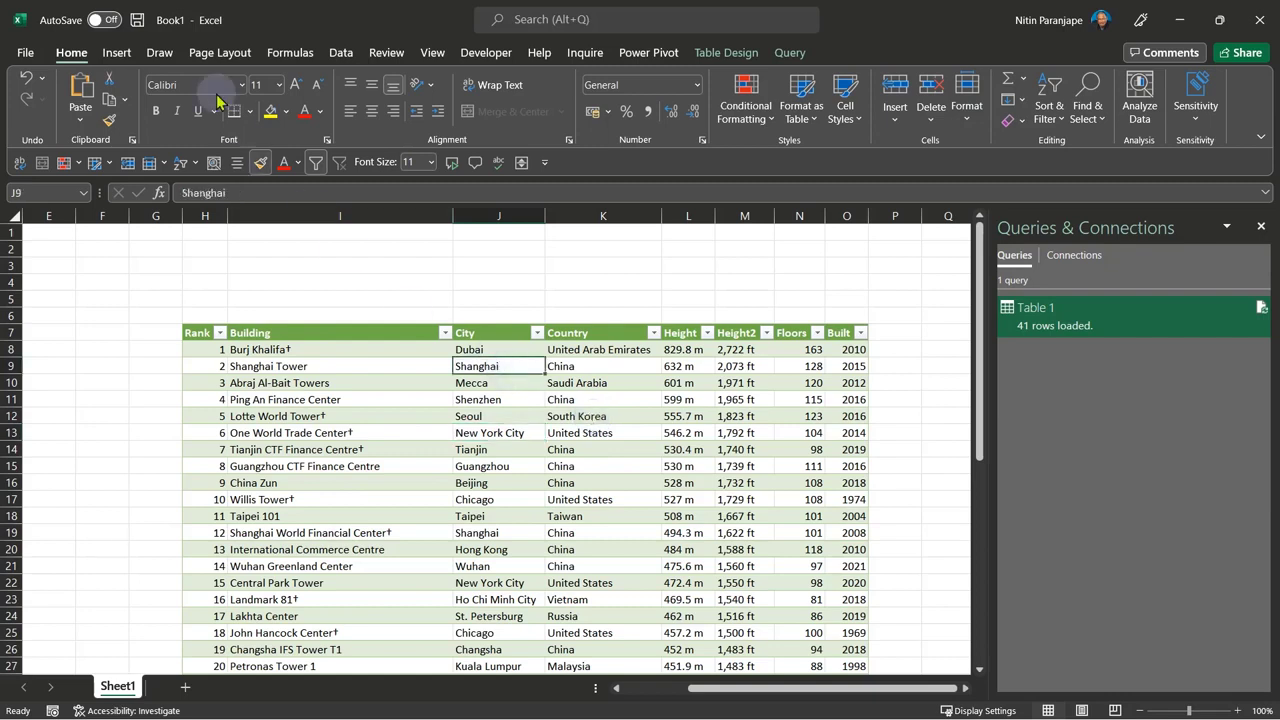
pyautogui.click(116, 52)
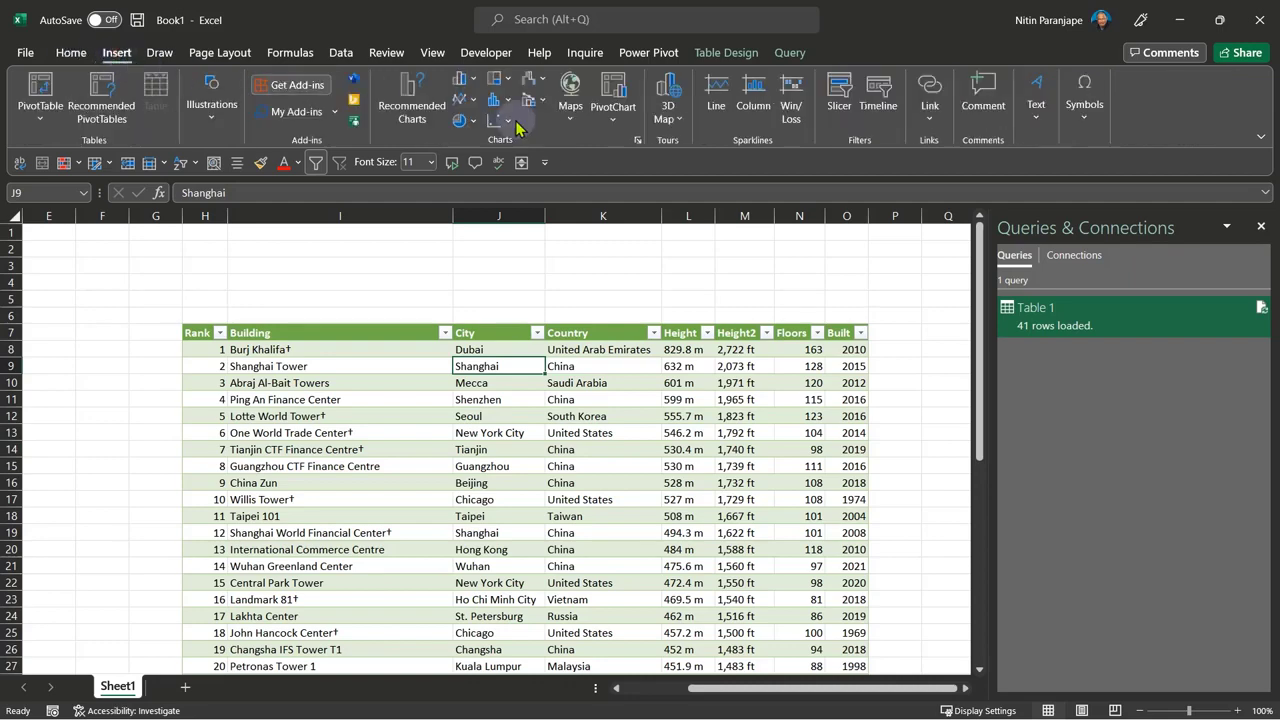
pyautogui.click(670, 88)
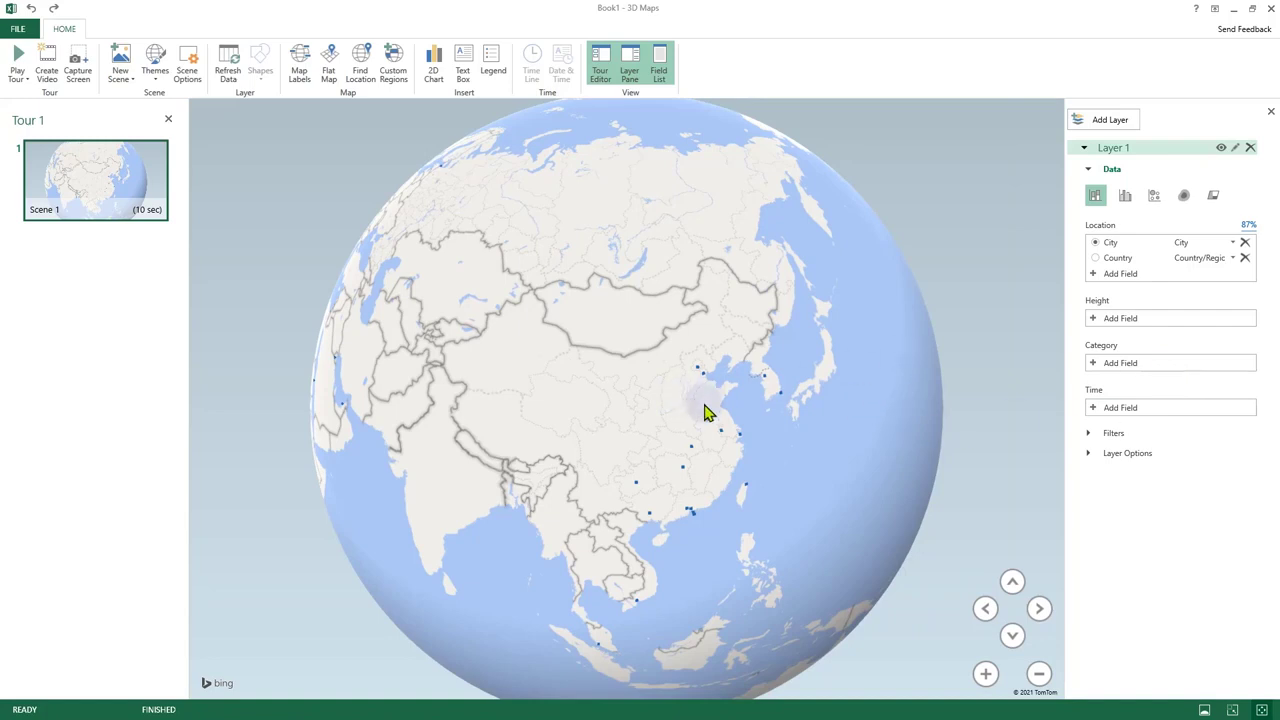
pyautogui.click(299, 72)
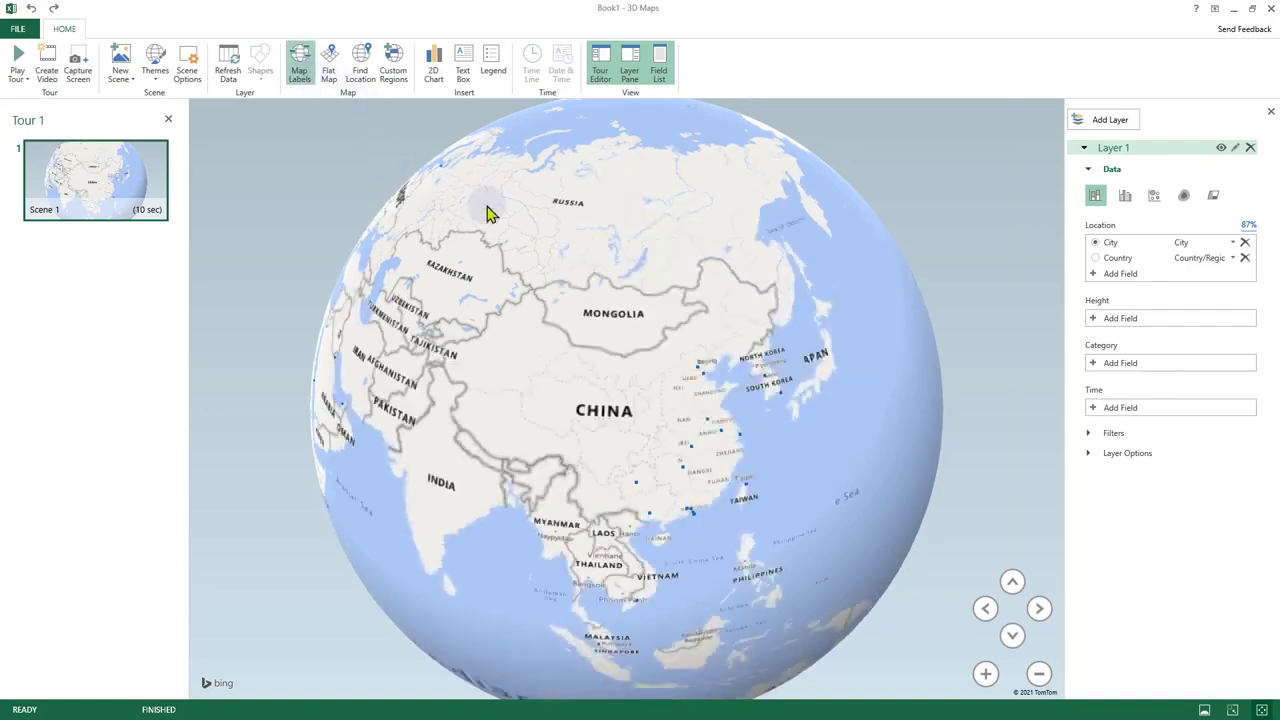
# Step: Assign the Height field as the height value of the columns in Layer 1
pyautogui.click(1117, 319)
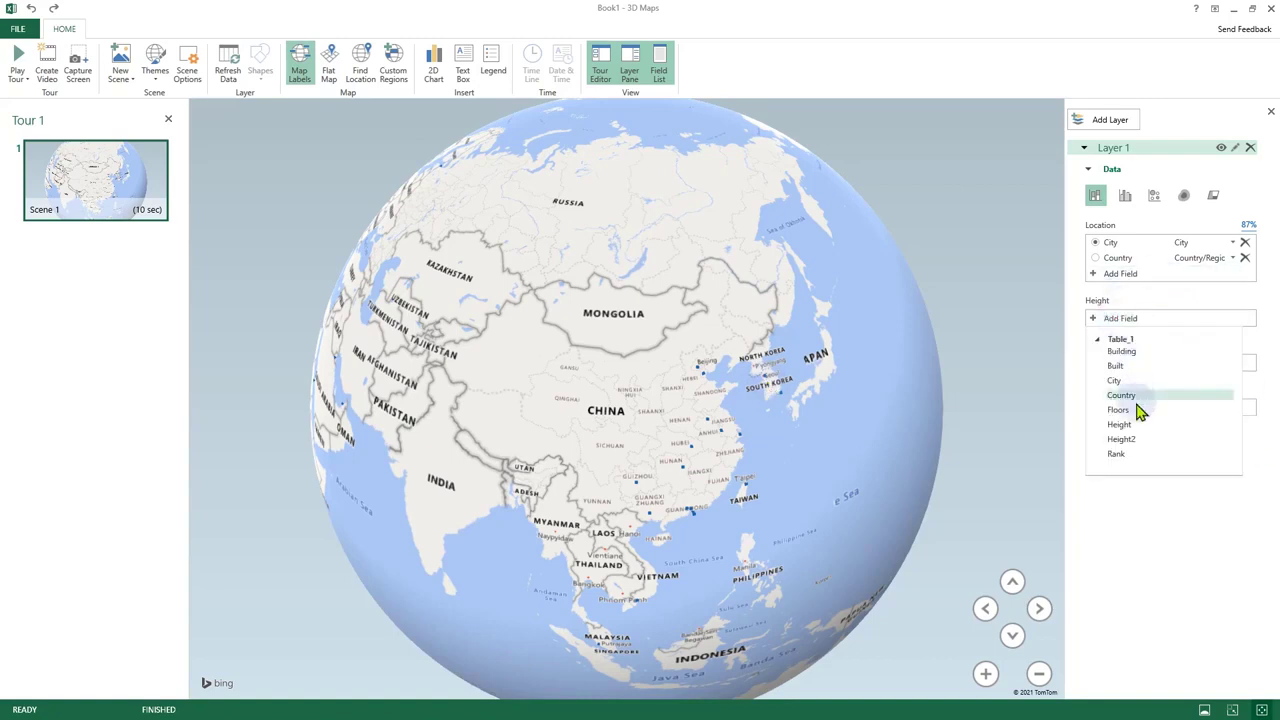
pyautogui.moveTo(1131, 423); pyautogui.dragTo(1135, 330)
pyautogui.click(1133, 320)
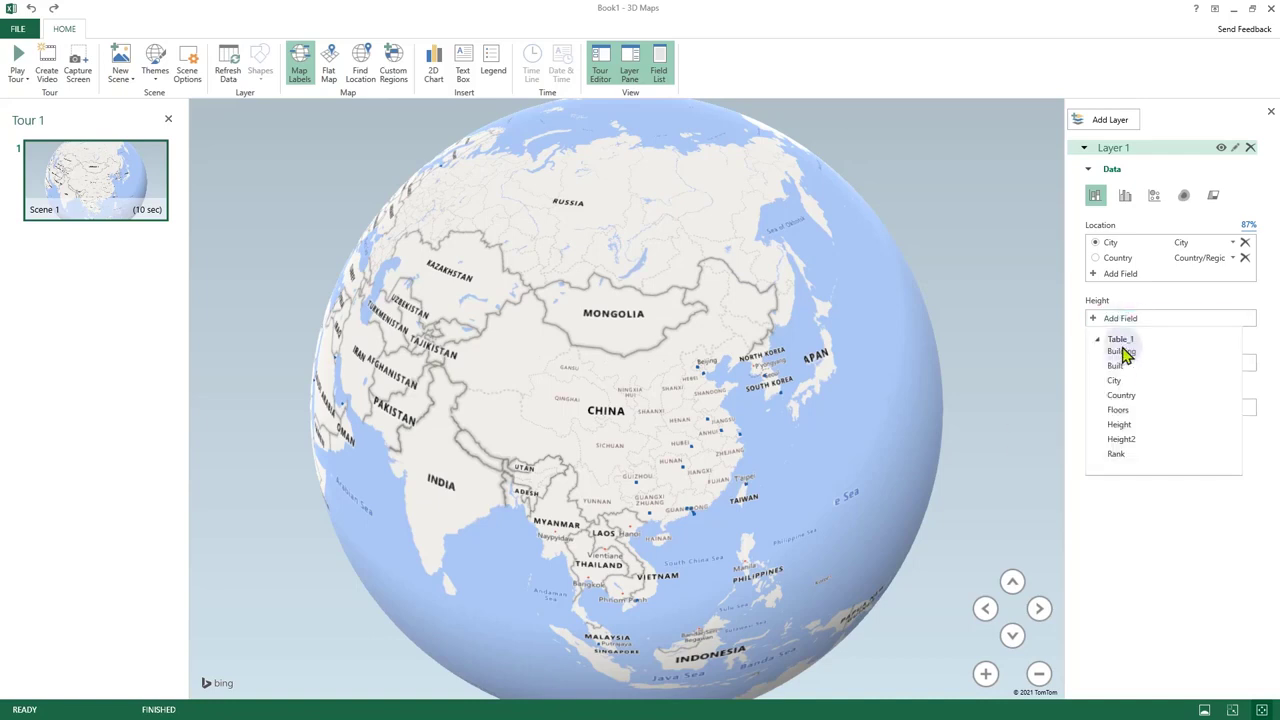
pyautogui.click(1133, 430)
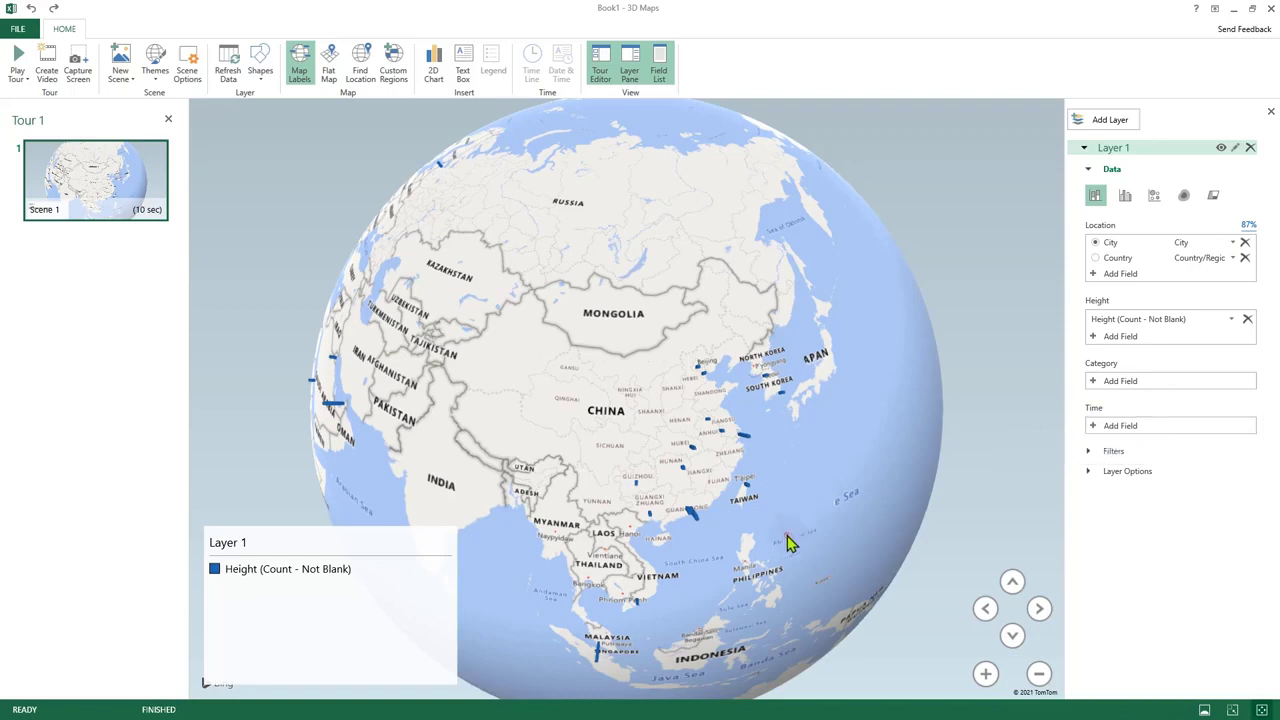
# Step: Examine the height columns at close range along China's southern coast, and close the 3D map
pyautogui.moveTo(789, 537); pyautogui.dragTo(690, 307)
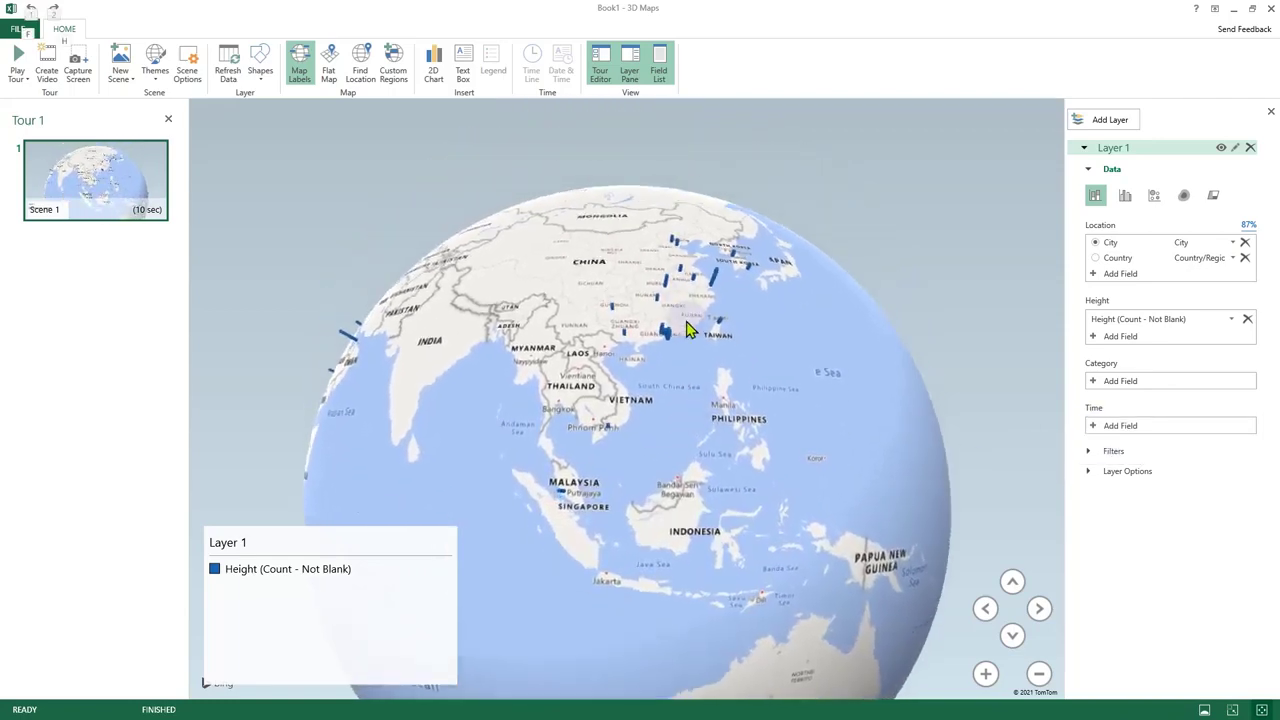
pyautogui.scroll(8, 697, 343)
pyautogui.moveTo(569, 444); pyautogui.dragTo(771, 204)
pyautogui.moveTo(749, 406); pyautogui.dragTo(1117, 323)
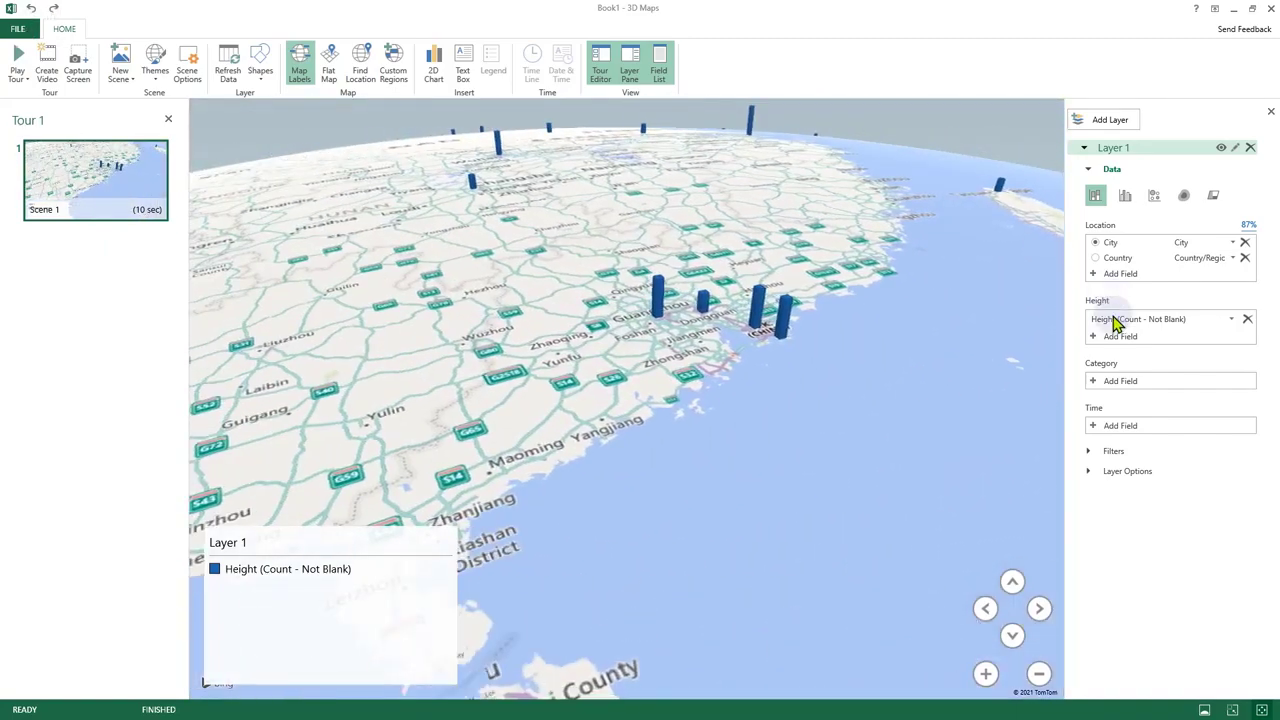
pyautogui.moveTo(628, 450); pyautogui.dragTo(548, 497)
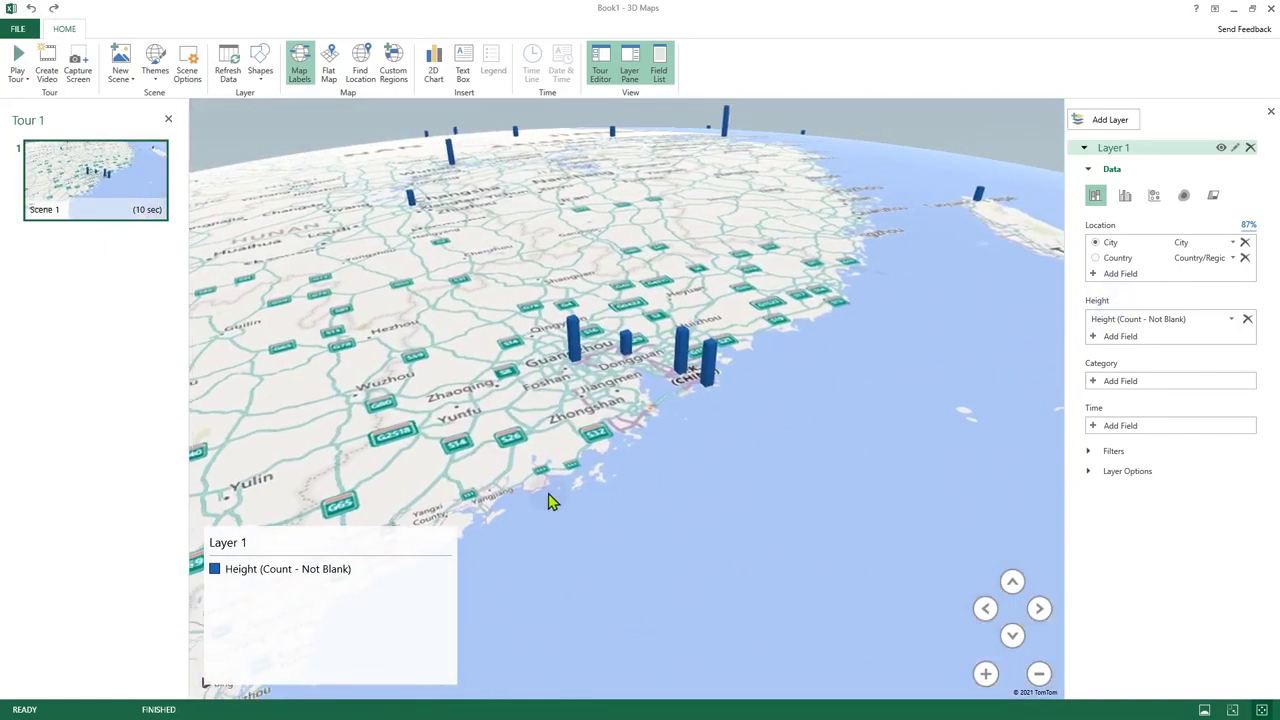
pyautogui.click(1271, 8)
pyautogui.click(762, 549)
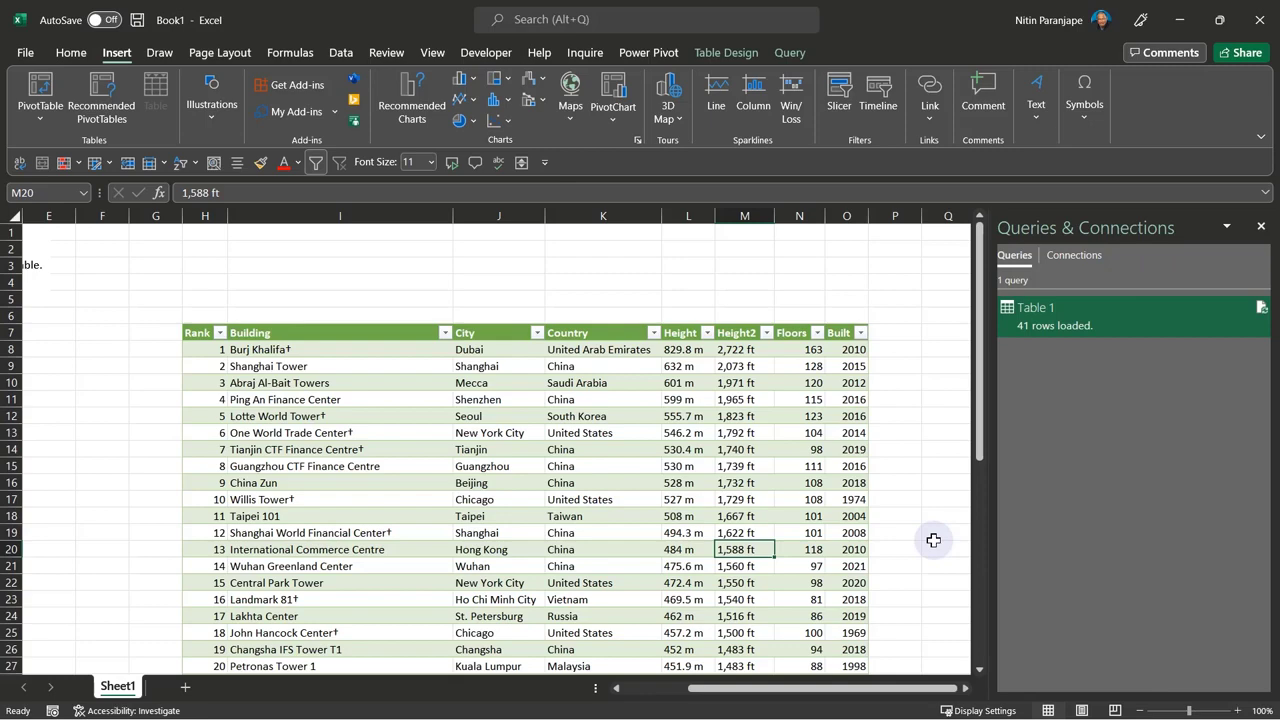
pyautogui.click(746, 412)
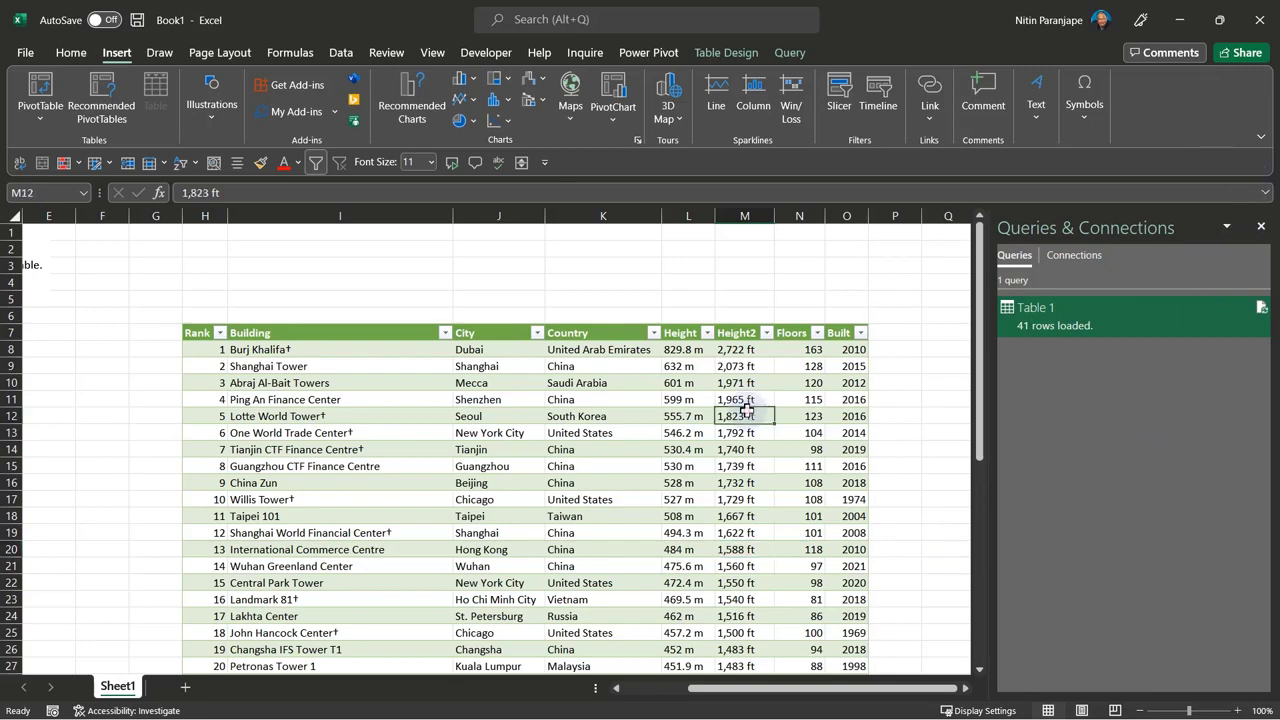
pyautogui.hotkey('alt', 'f')
pyautogui.press('Escape')
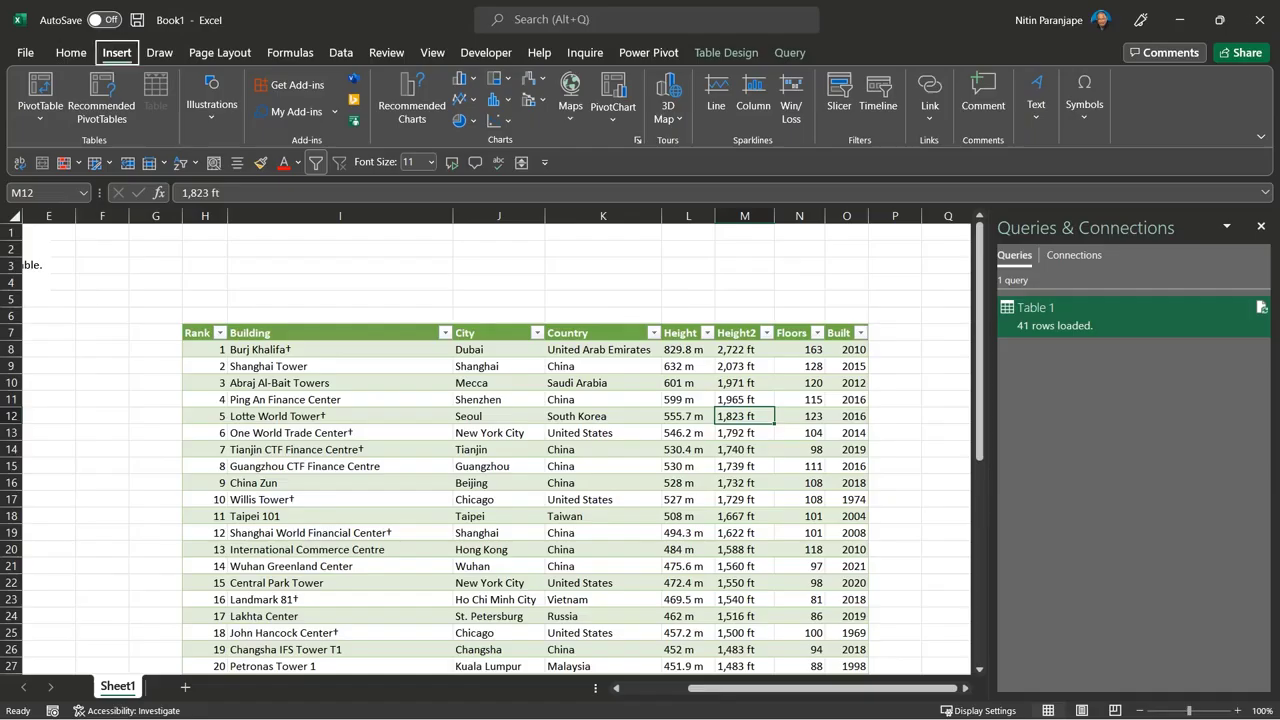
pyautogui.hotkey('alt', 'Tab')
pyautogui.press('Right')
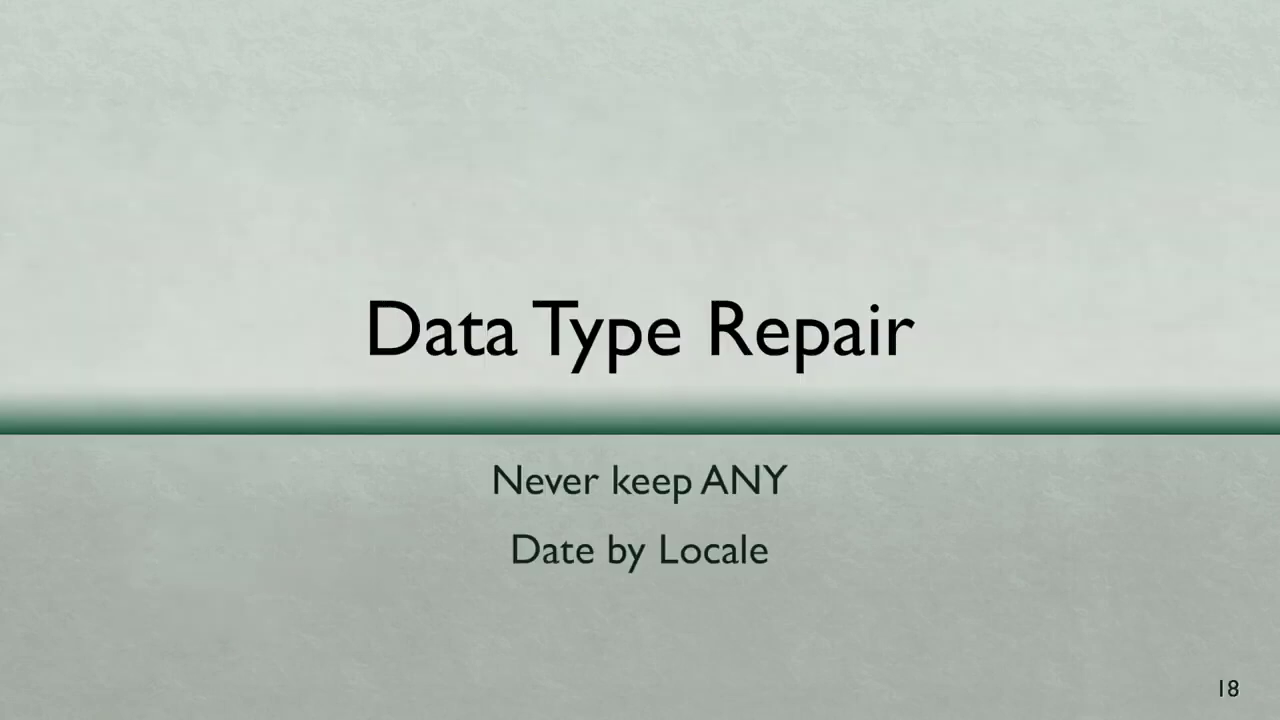
pyautogui.press('Left')
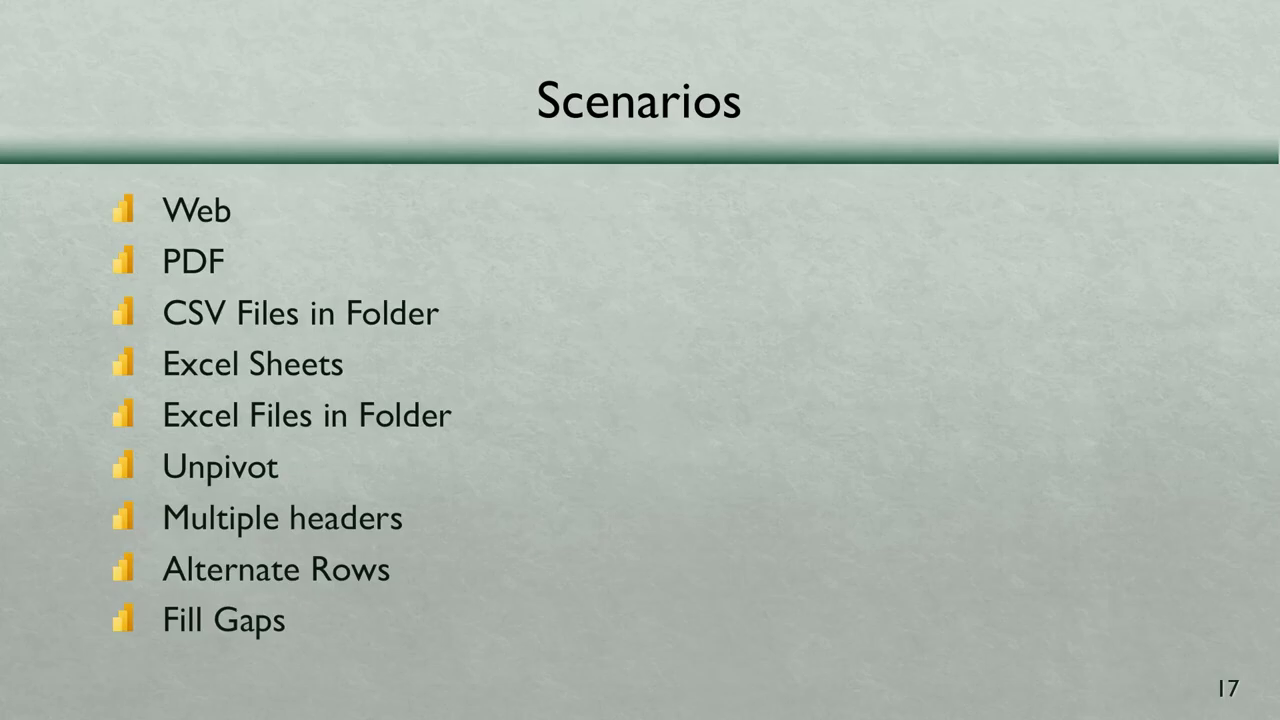
# Step: Switch to PDF sample with tables.pdf in Adobe Acrobat and choose the Select Tool
pyautogui.hotkey('alt', 'Tab')
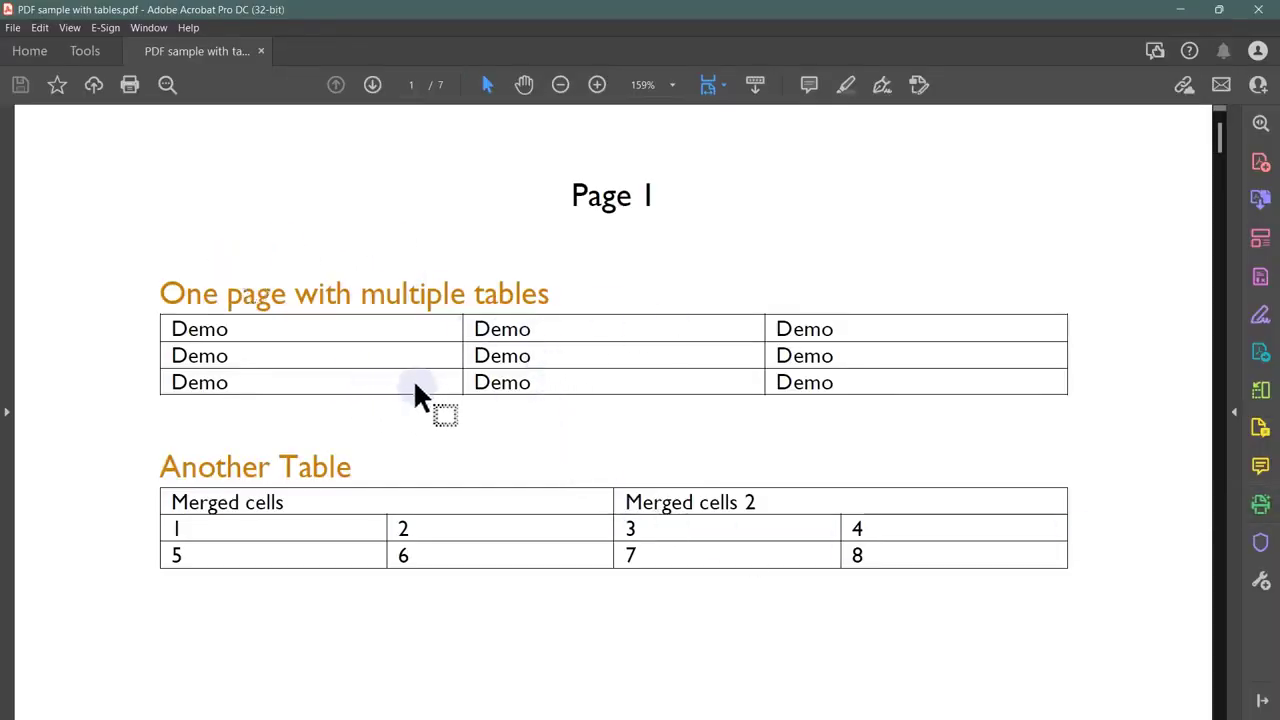
pyautogui.rightClick(450, 412)
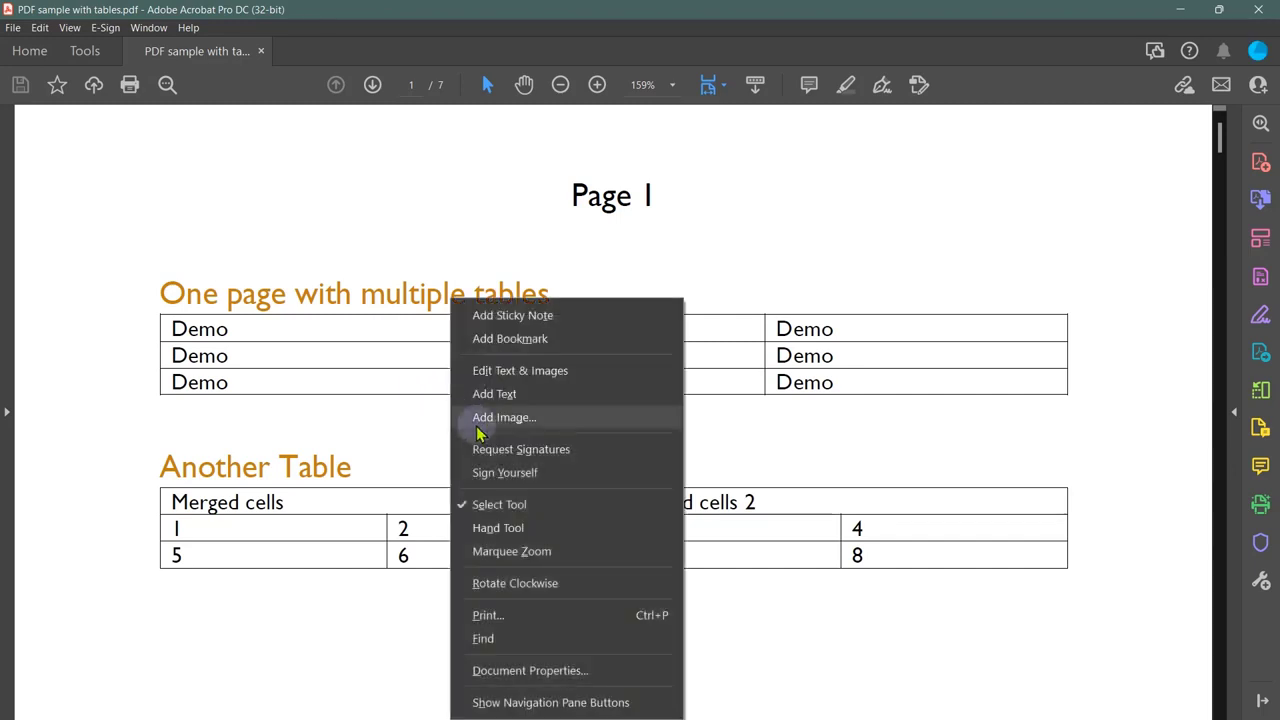
pyautogui.click(514, 508)
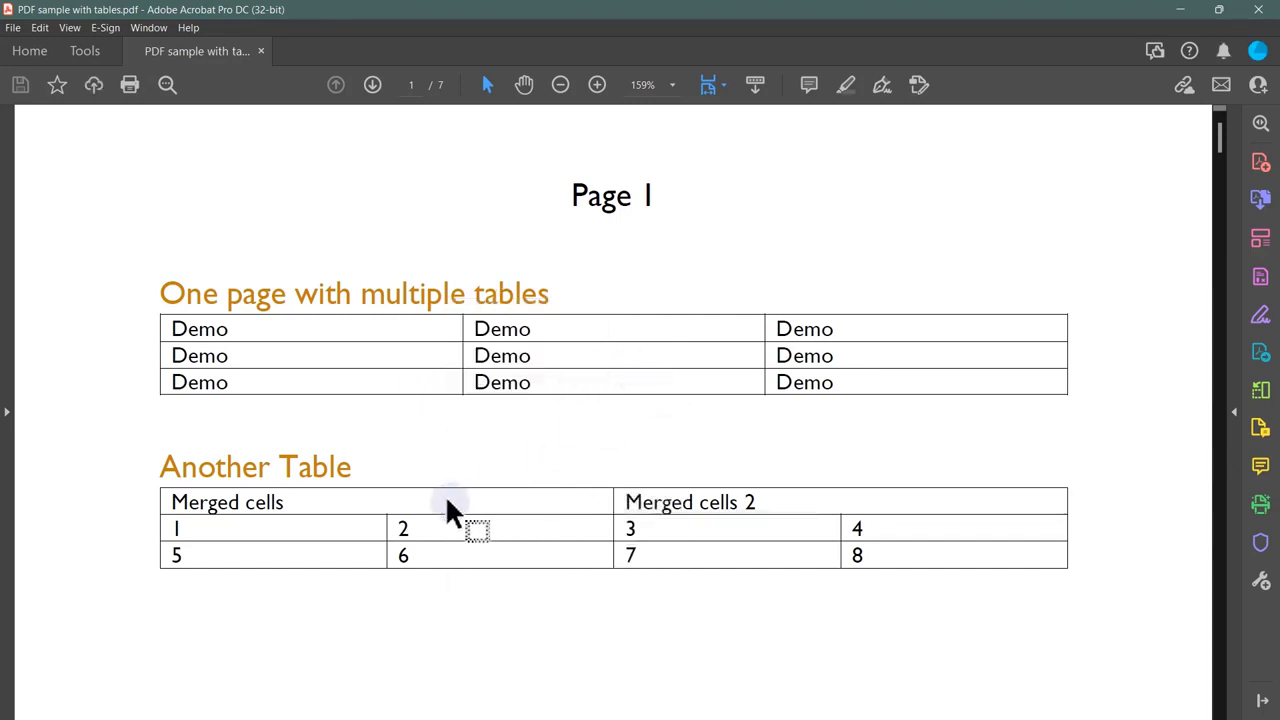
# Step: Examine the two tables on page 1 and the table with repeated headers on pages 2 to 4 of the PDF
pyautogui.scroll(-2, 446, 505)
pyautogui.scroll(-6, 699, 438)
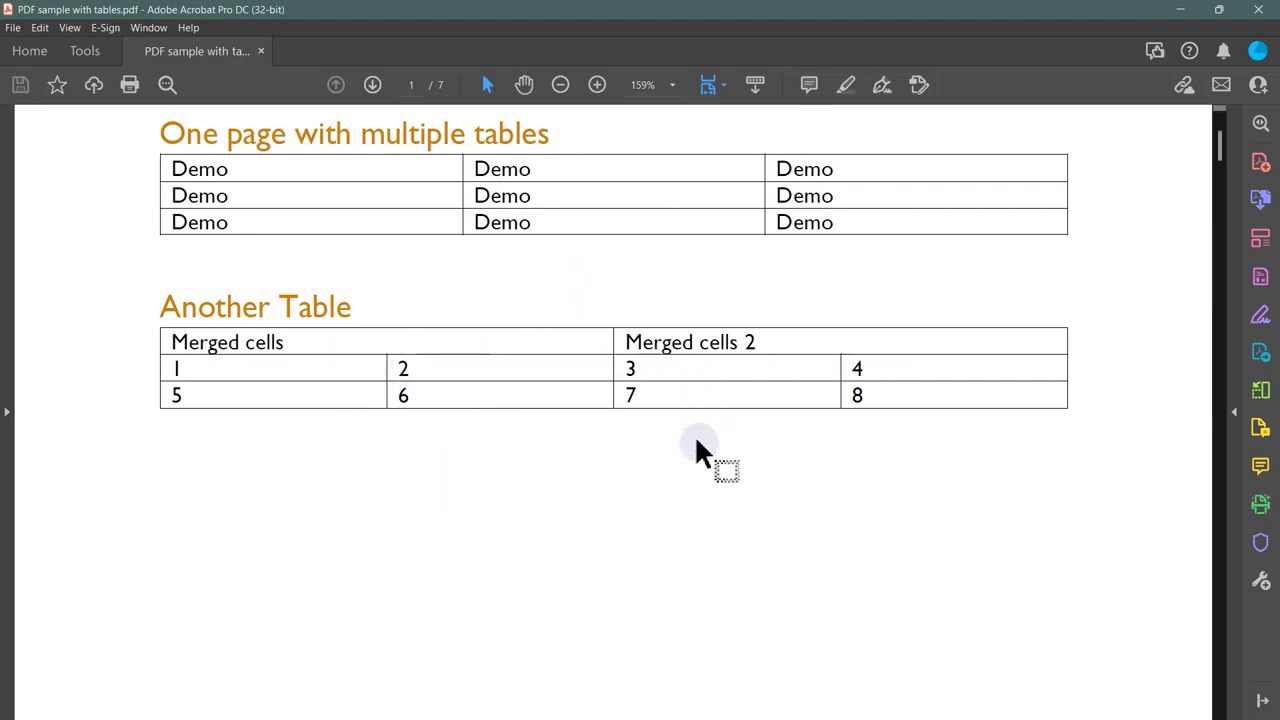
pyautogui.scroll(-10, 699, 470)
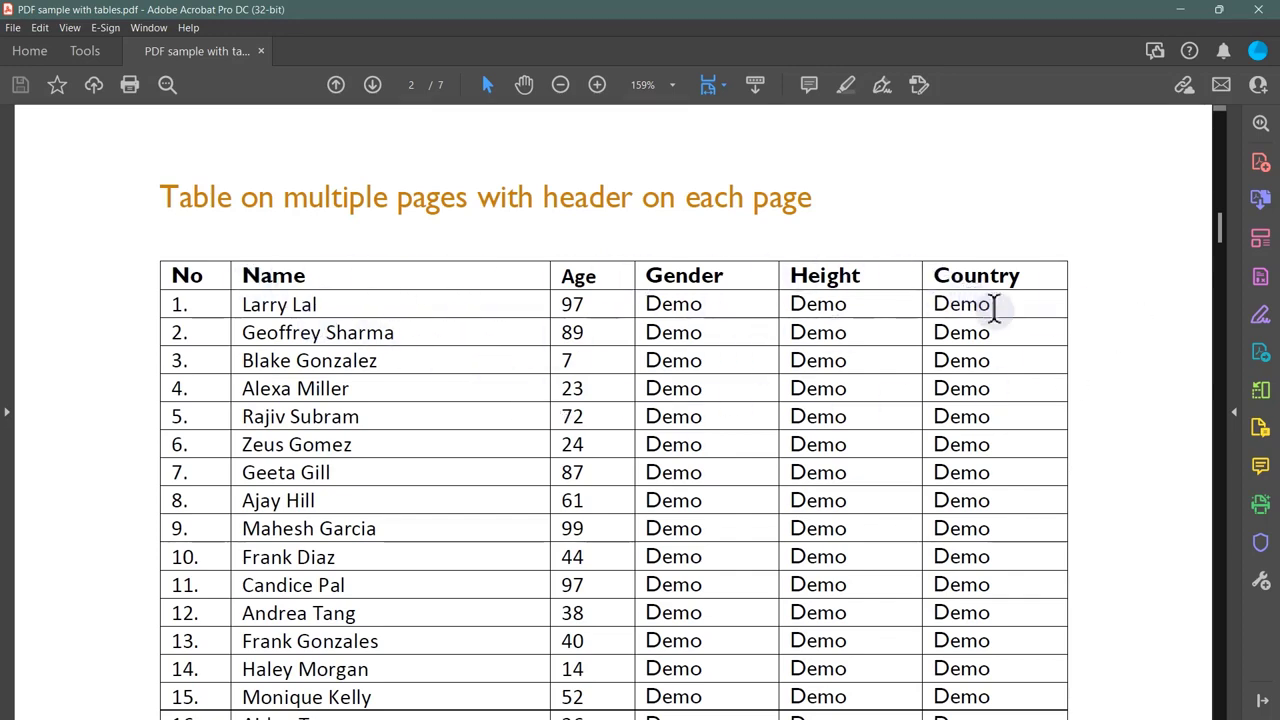
pyautogui.scroll(-5, 1000, 380)
pyautogui.scroll(-6, 1012, 437)
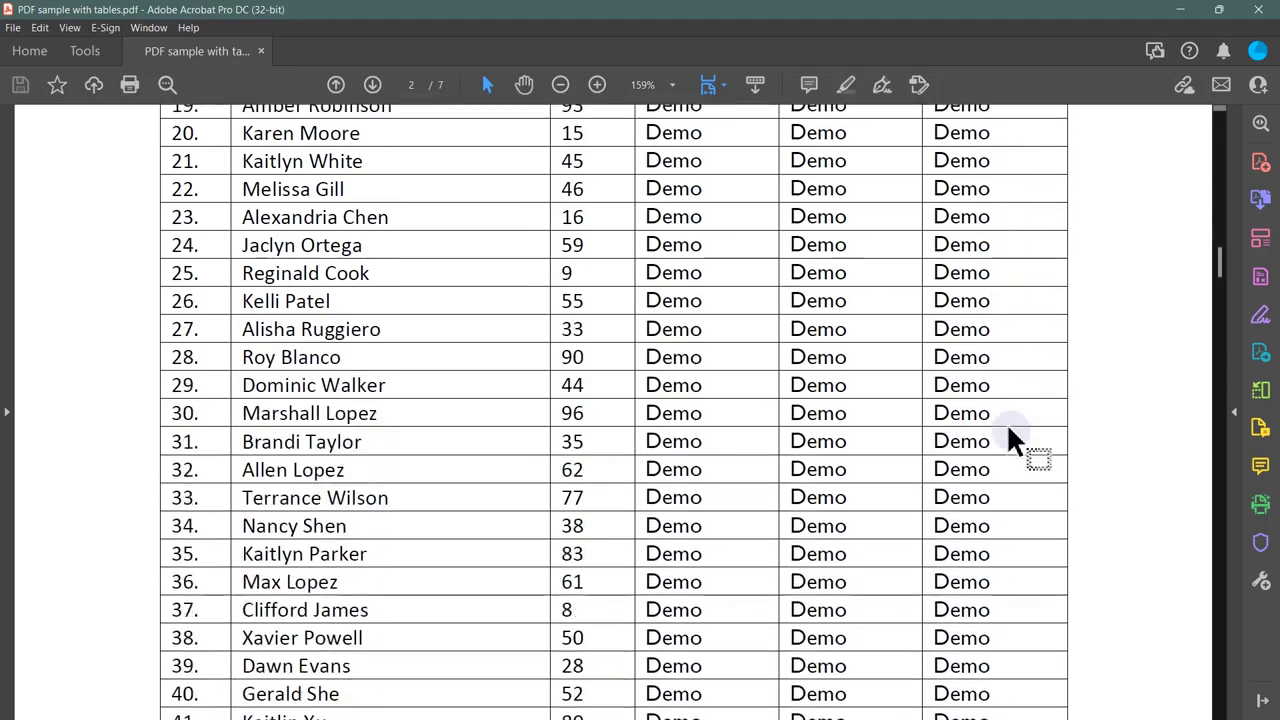
pyautogui.scroll(-5, 1012, 437)
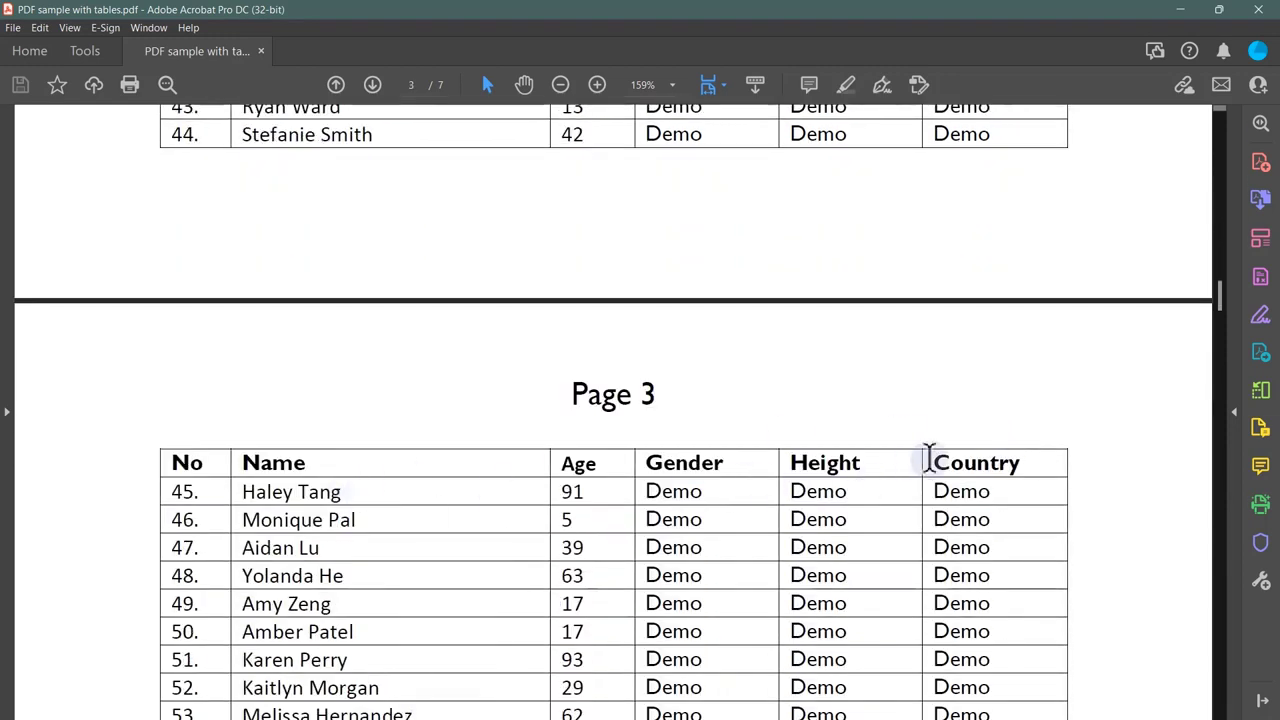
pyautogui.scroll(-2, 929, 457)
pyautogui.scroll(-8, 817, 416)
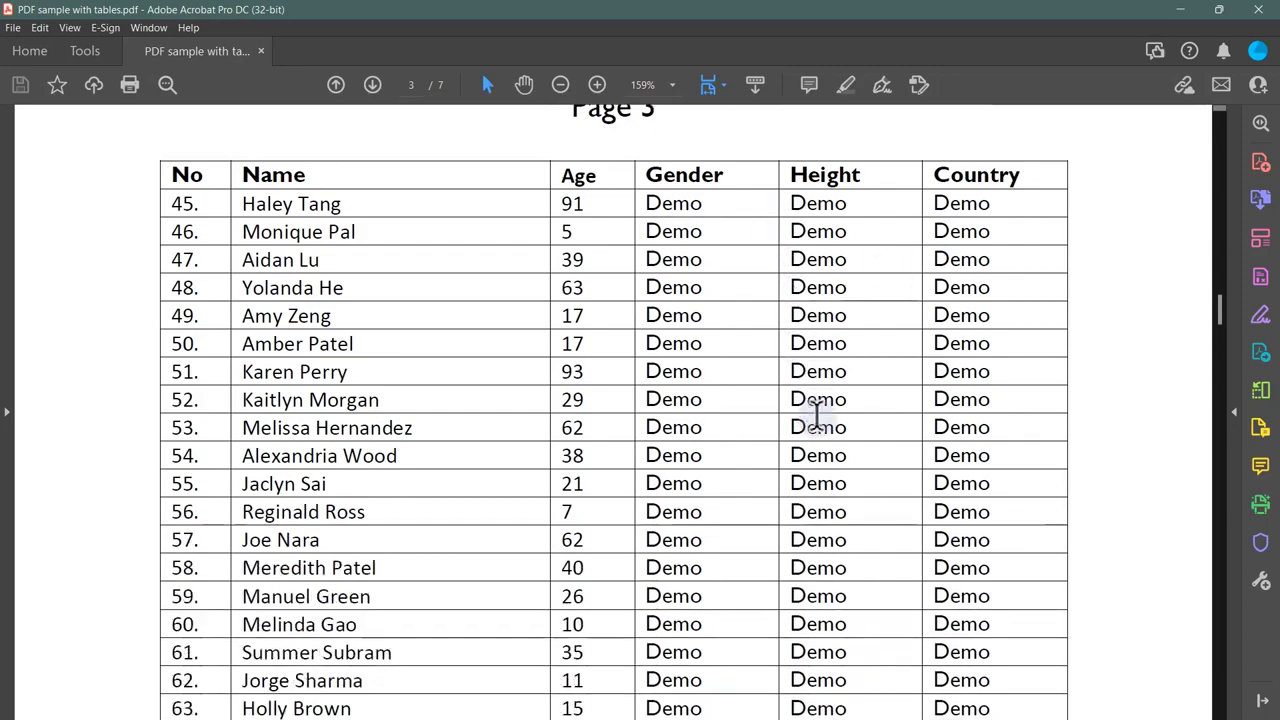
pyautogui.scroll(-16, 817, 416)
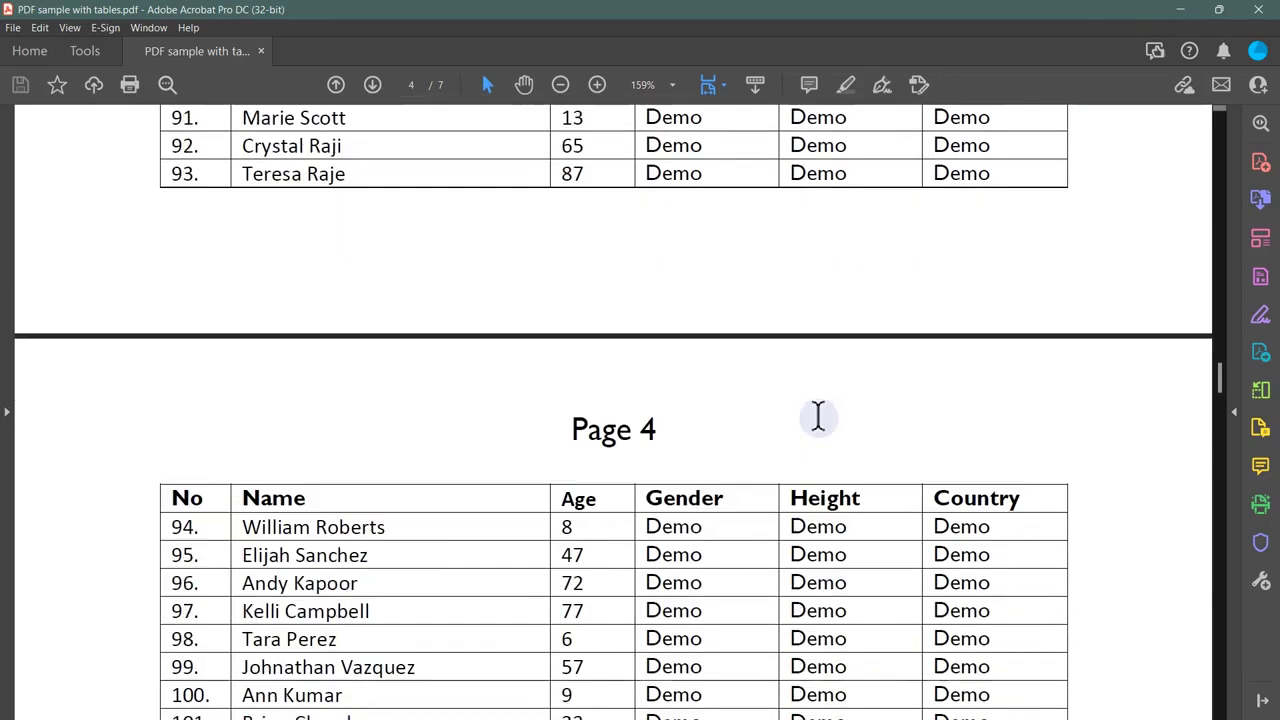
# Step: Examine the multi-page table without repeated headers on pages 5 and 6 of the PDF
pyautogui.scroll(-5, 815, 425)
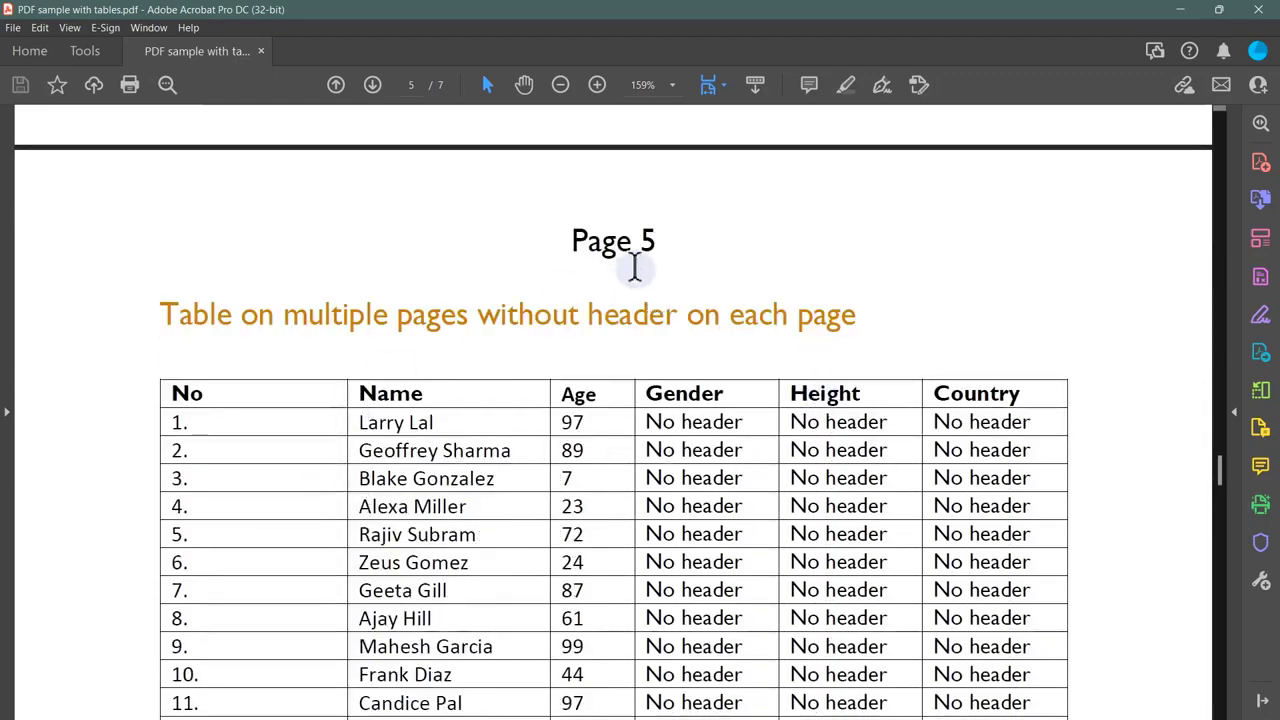
pyautogui.scroll(-1, 588, 500)
pyautogui.scroll(-15, 1014, 368)
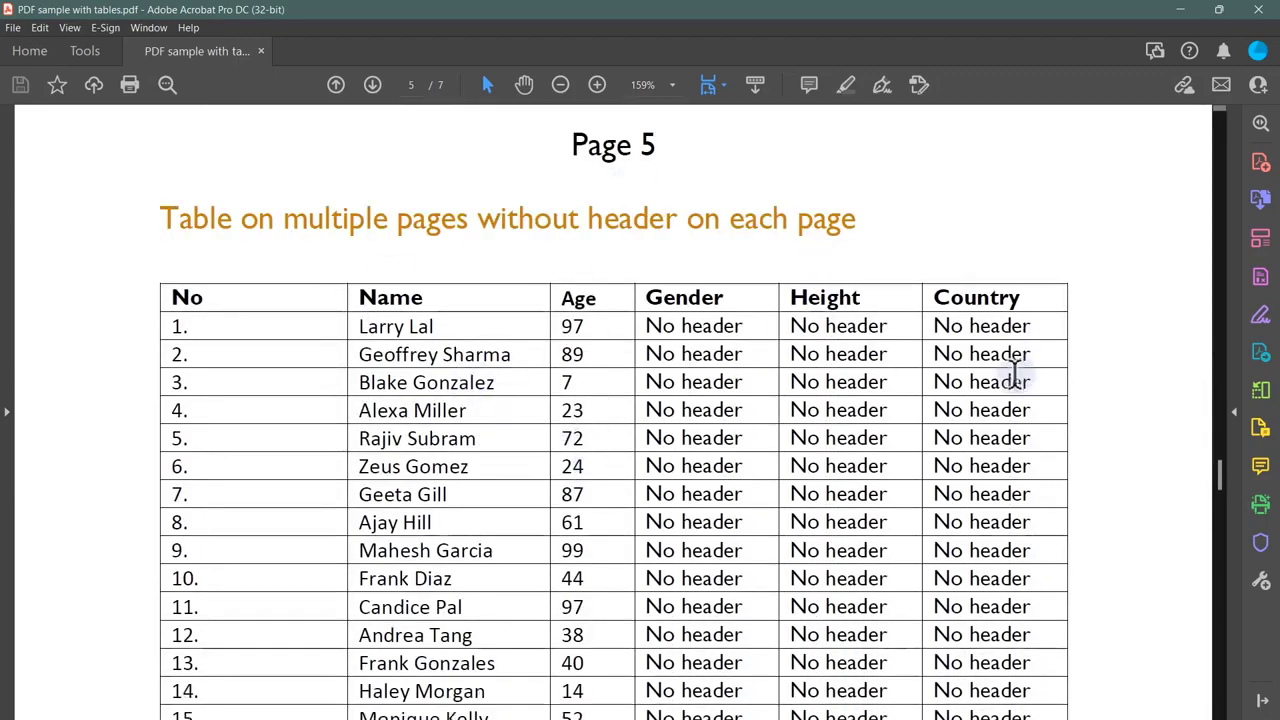
pyautogui.scroll(3, 1014, 385)
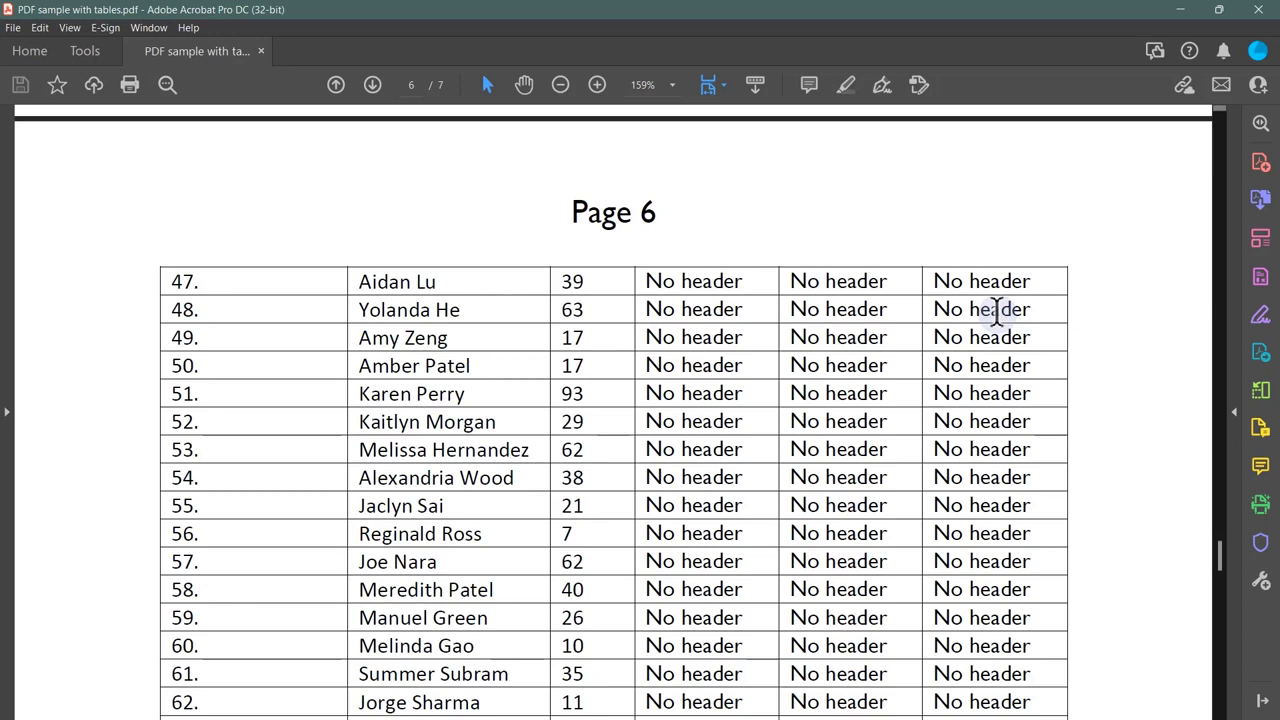
# Step: Close the PDF document and switch to the credit cards - india - 2021 - param report in Power BI Desktop
pyautogui.click(1257, 10)
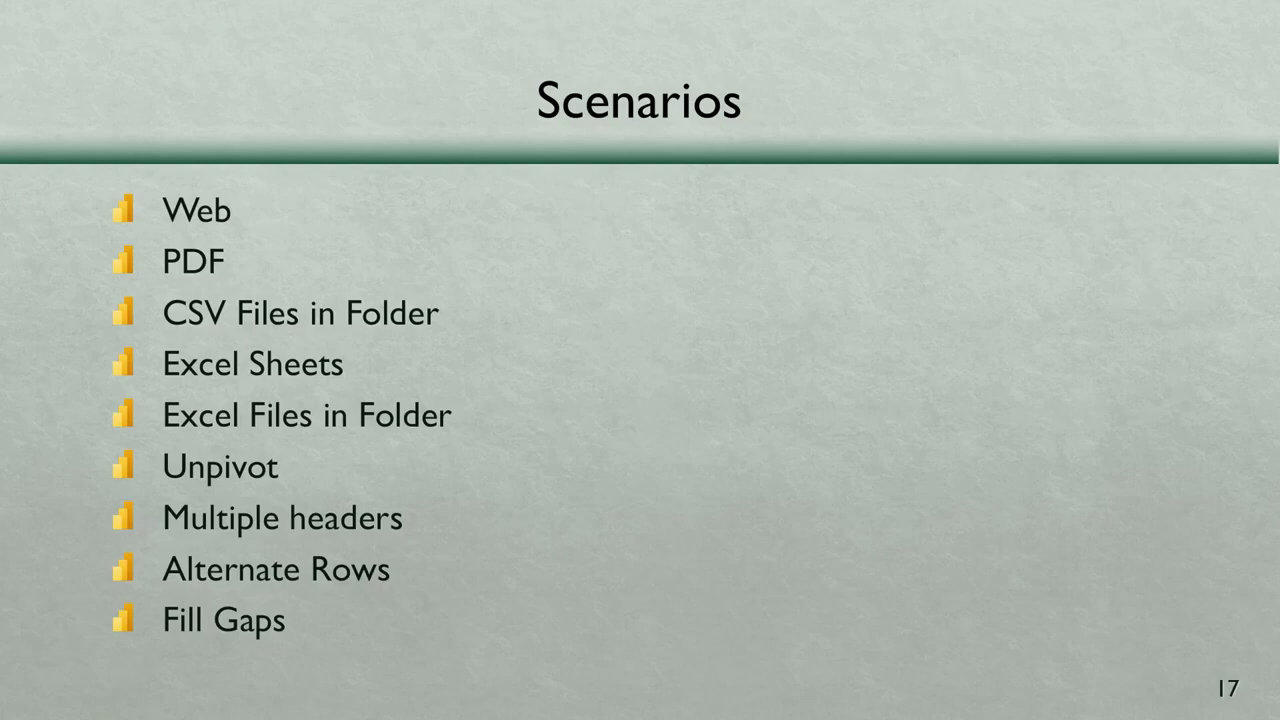
pyautogui.hotkey('alt', 'Tab')
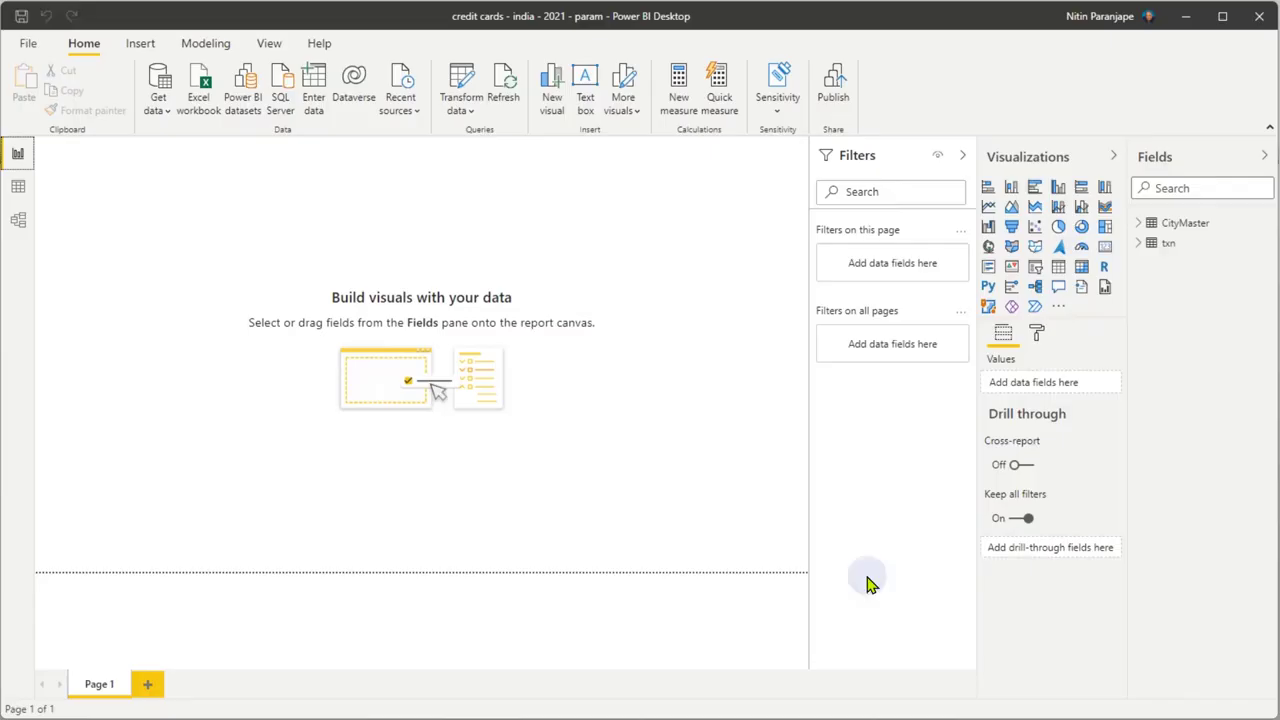
pyautogui.click(157, 105)
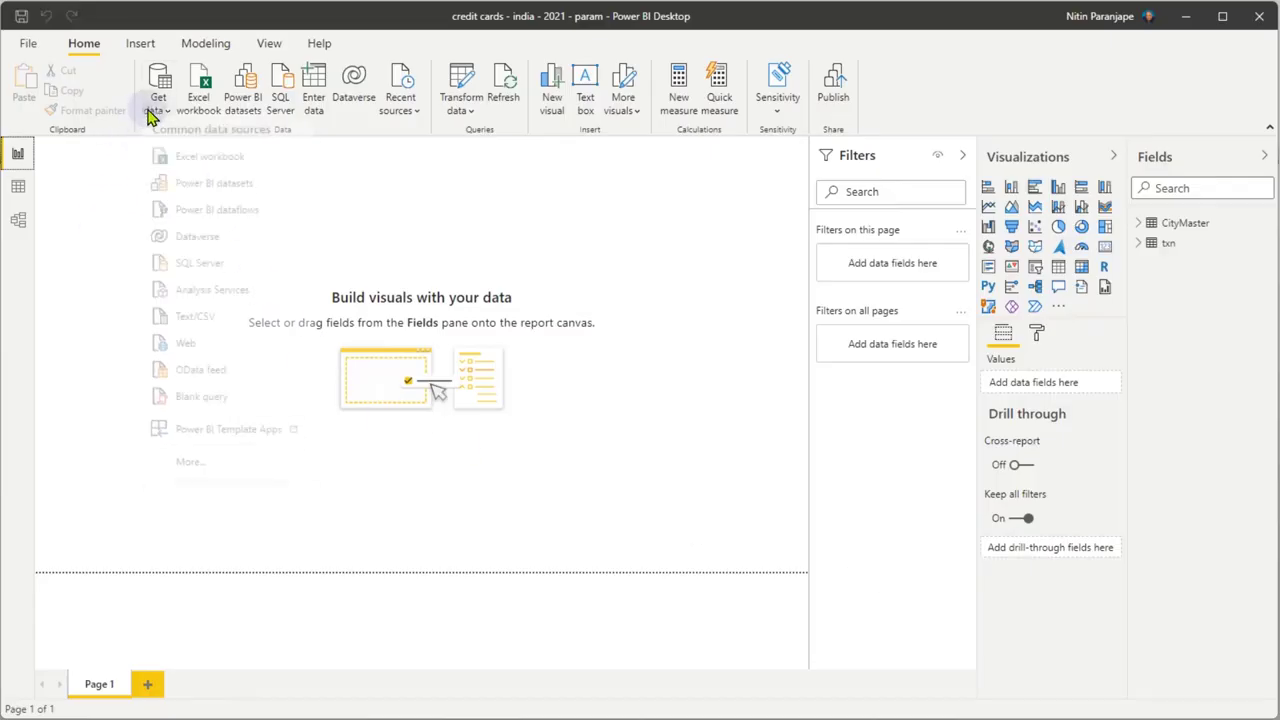
pyautogui.click(190, 351)
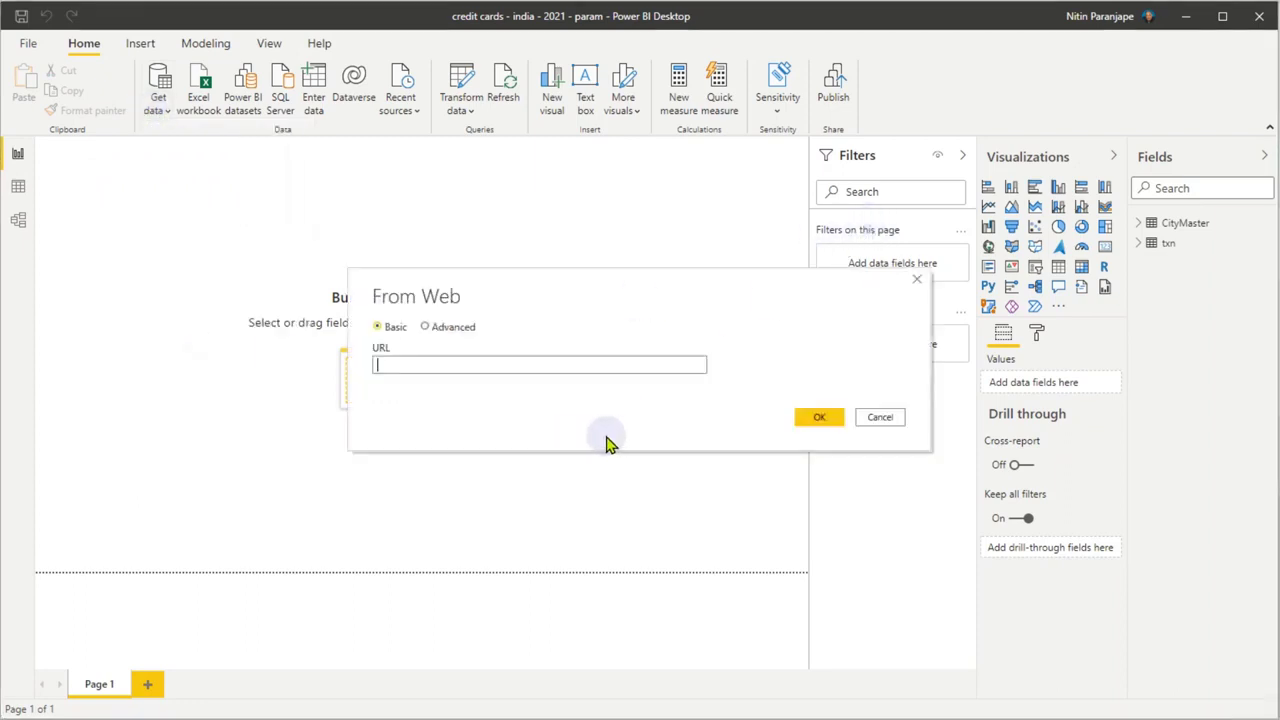
pyautogui.write('C:\\Users\\Nitin\\OneDrive - MaxOffice\\Demo\\PDF sample with tables.pdf')
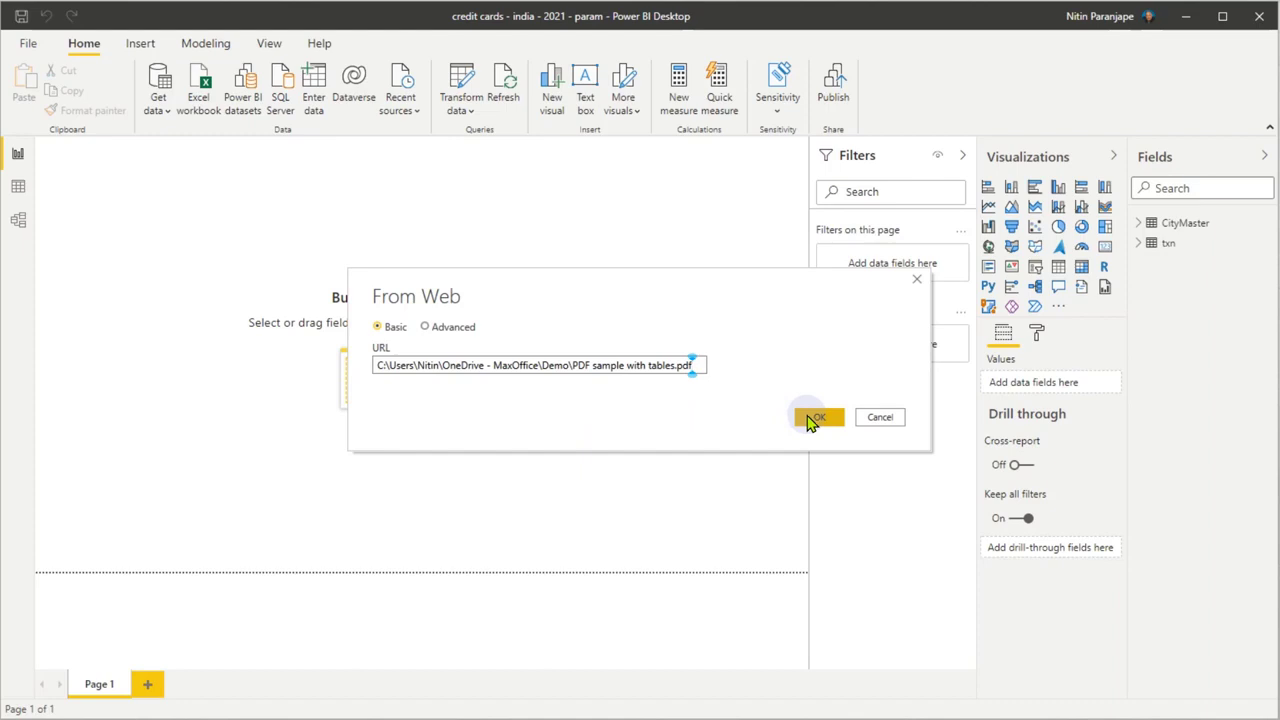
pyautogui.click(888, 419)
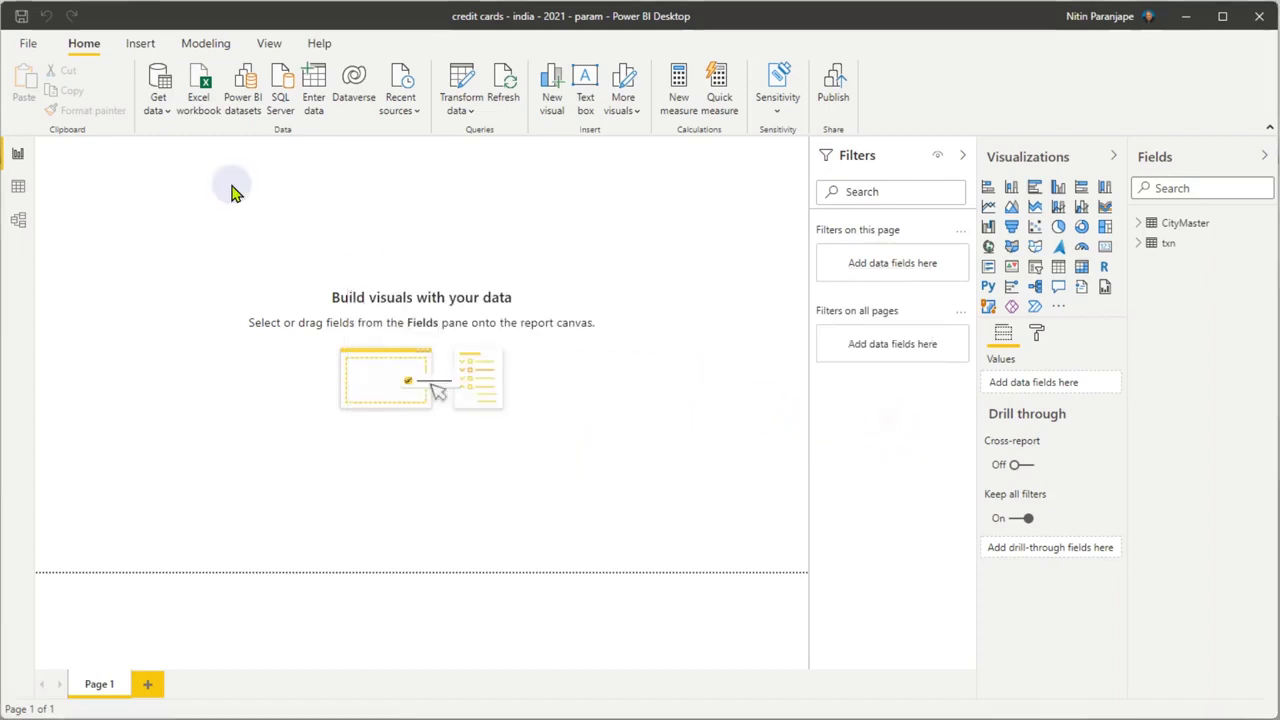
# Step: Connect to PDF sample with tables.pdf in the Demo folder of OneDrive - MaxOffice, using the PDF file connector
pyautogui.click(160, 103)
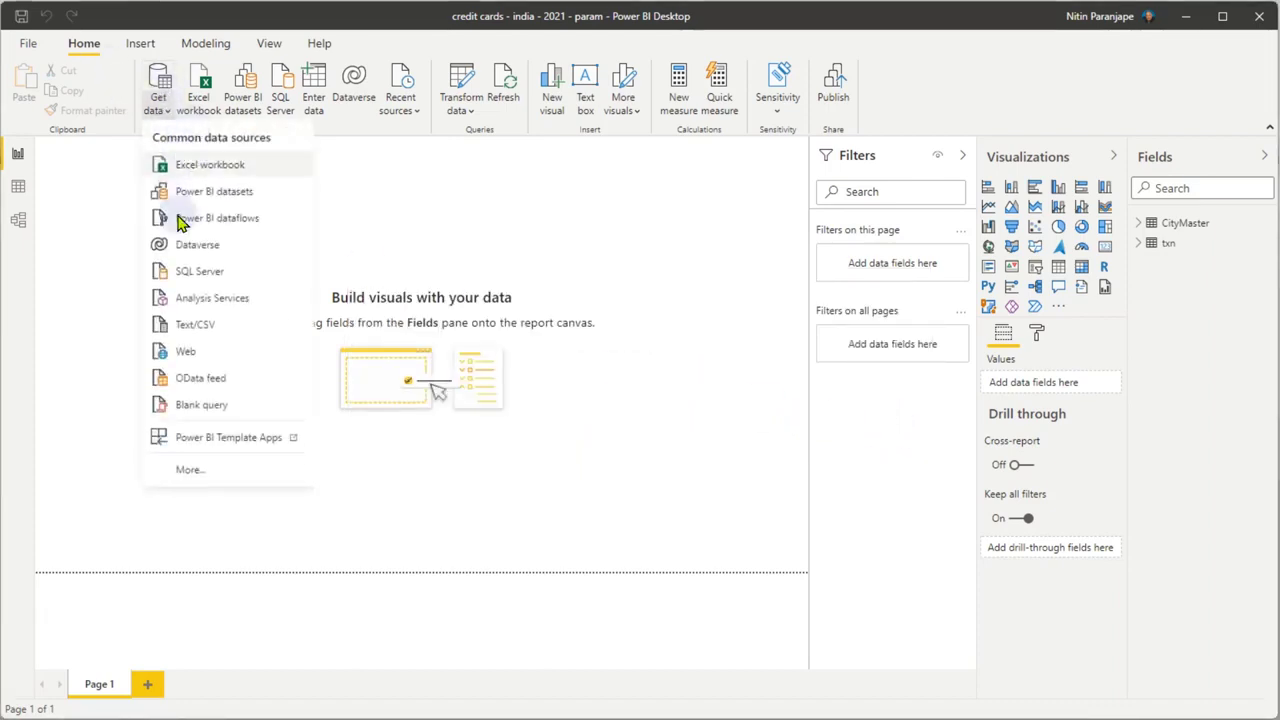
pyautogui.click(188, 470)
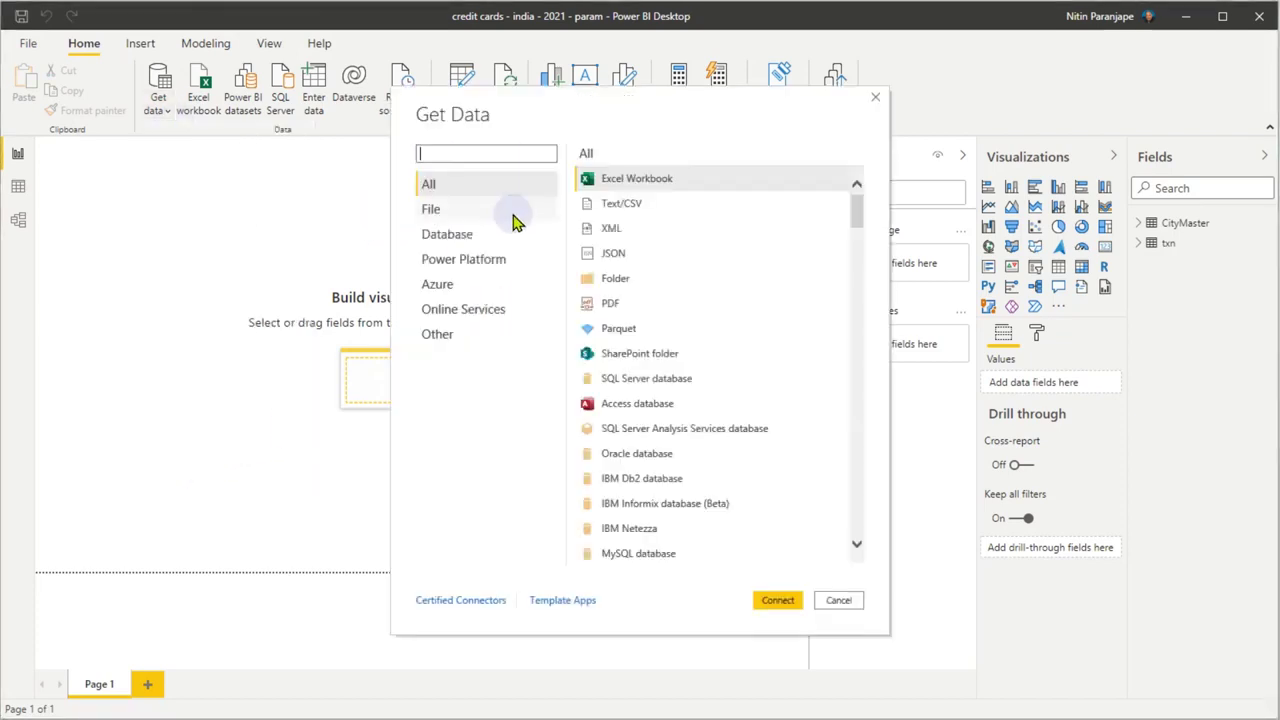
pyautogui.click(440, 209)
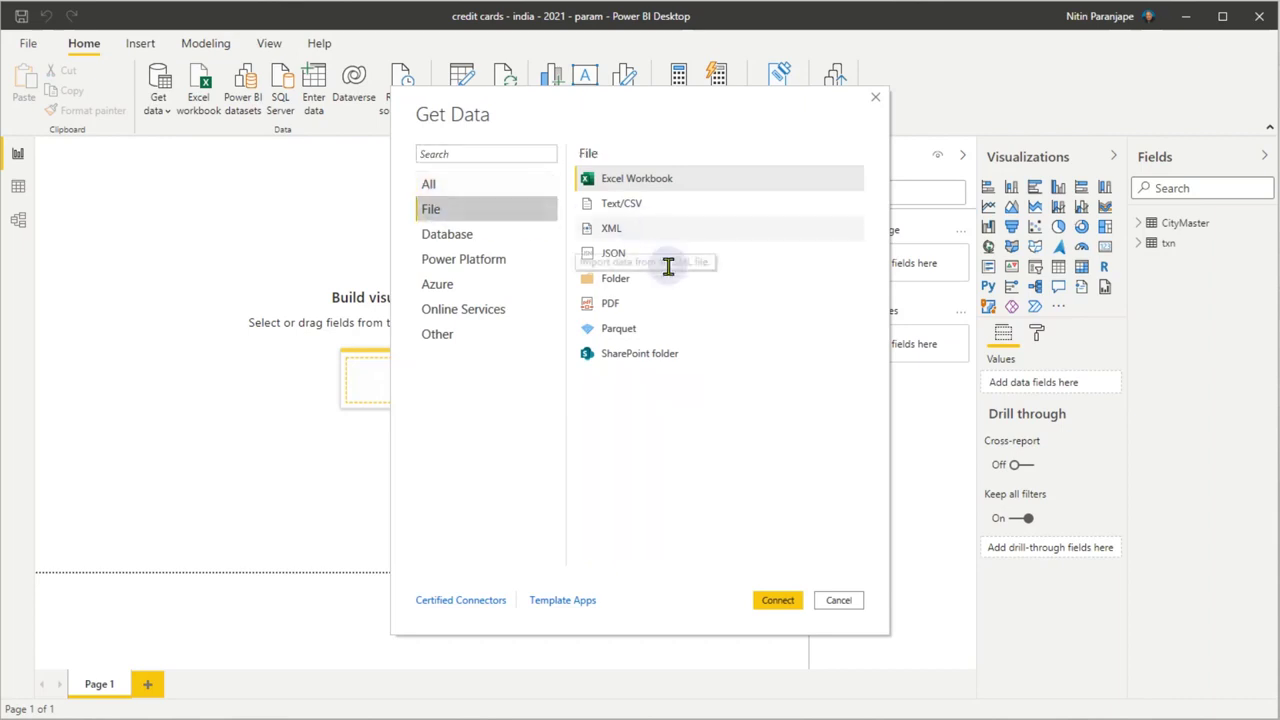
pyautogui.click(643, 313)
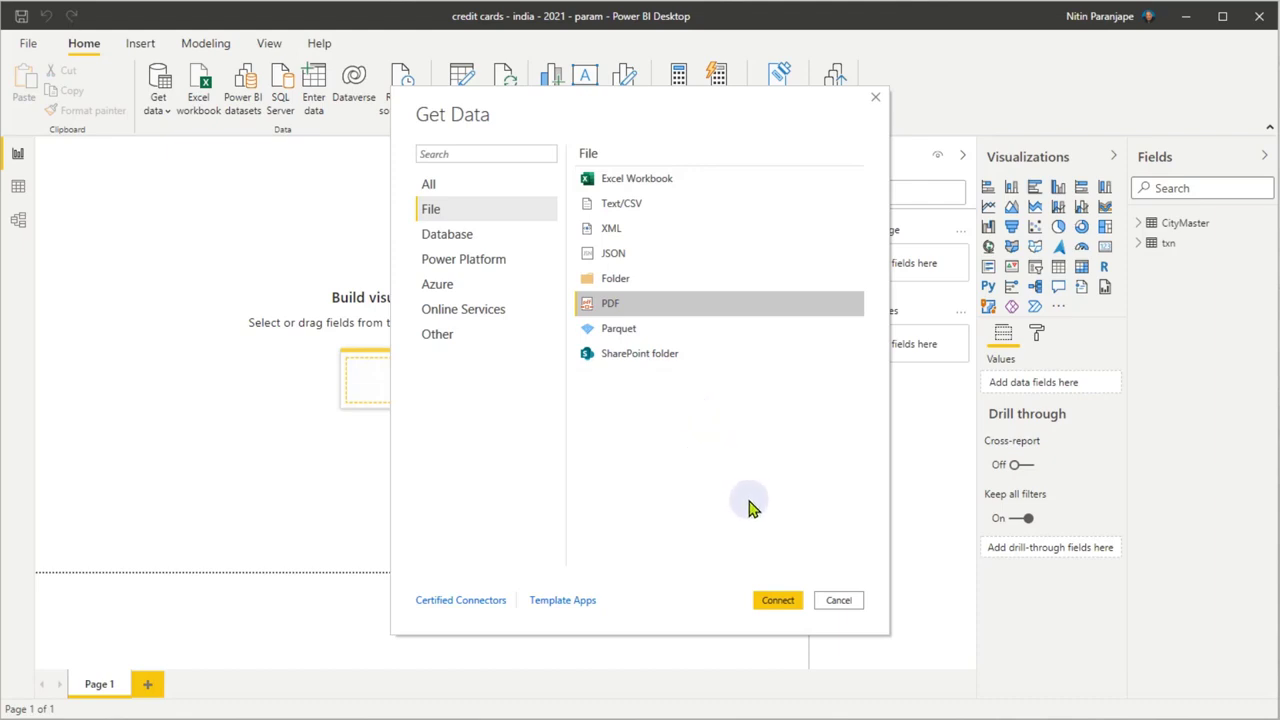
pyautogui.click(789, 601)
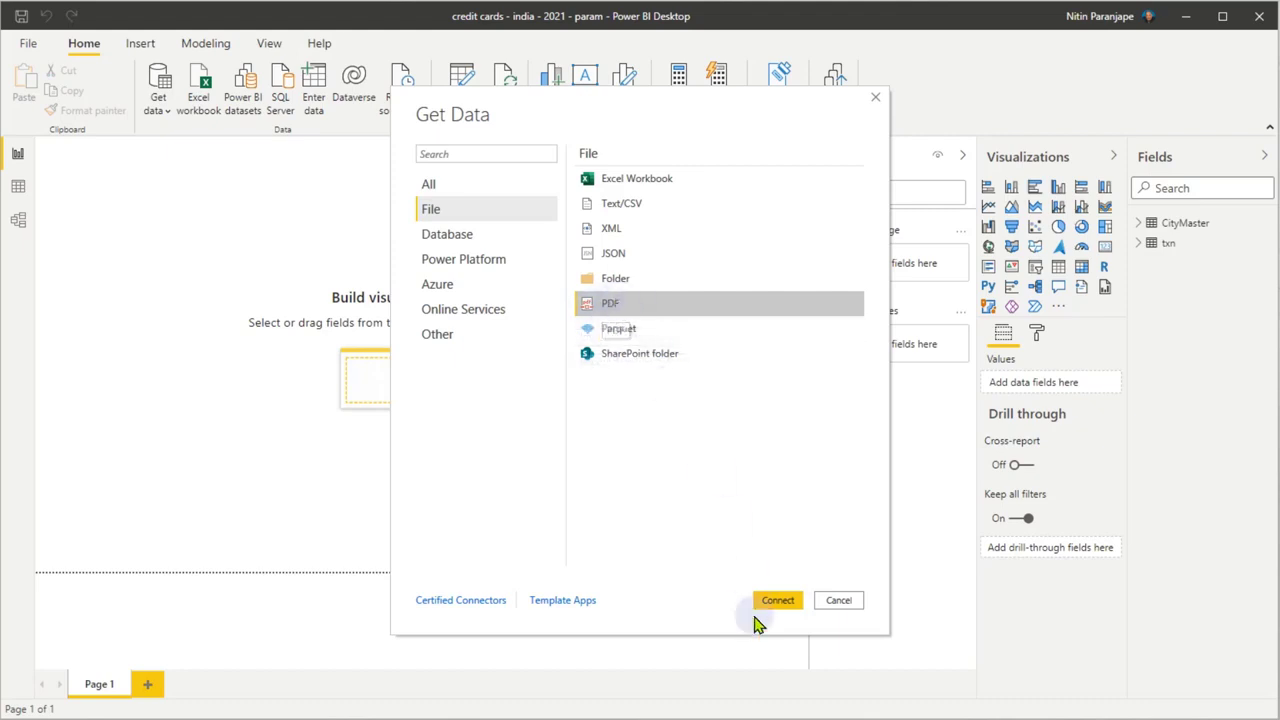
pyautogui.click(779, 603)
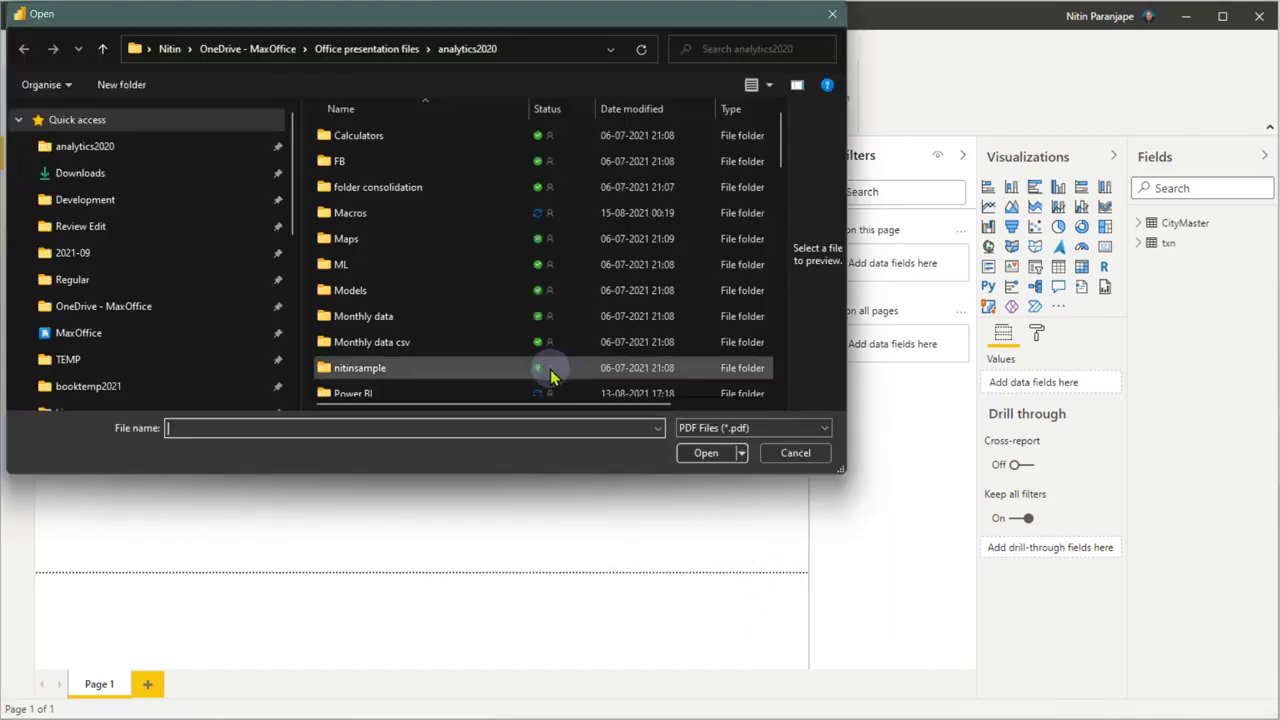
pyautogui.click(434, 428)
pyautogui.write('C:\\Users\\Nitin\\OneDrive - MaxOffice\\Demo\\PDF sample with tables.pdf')
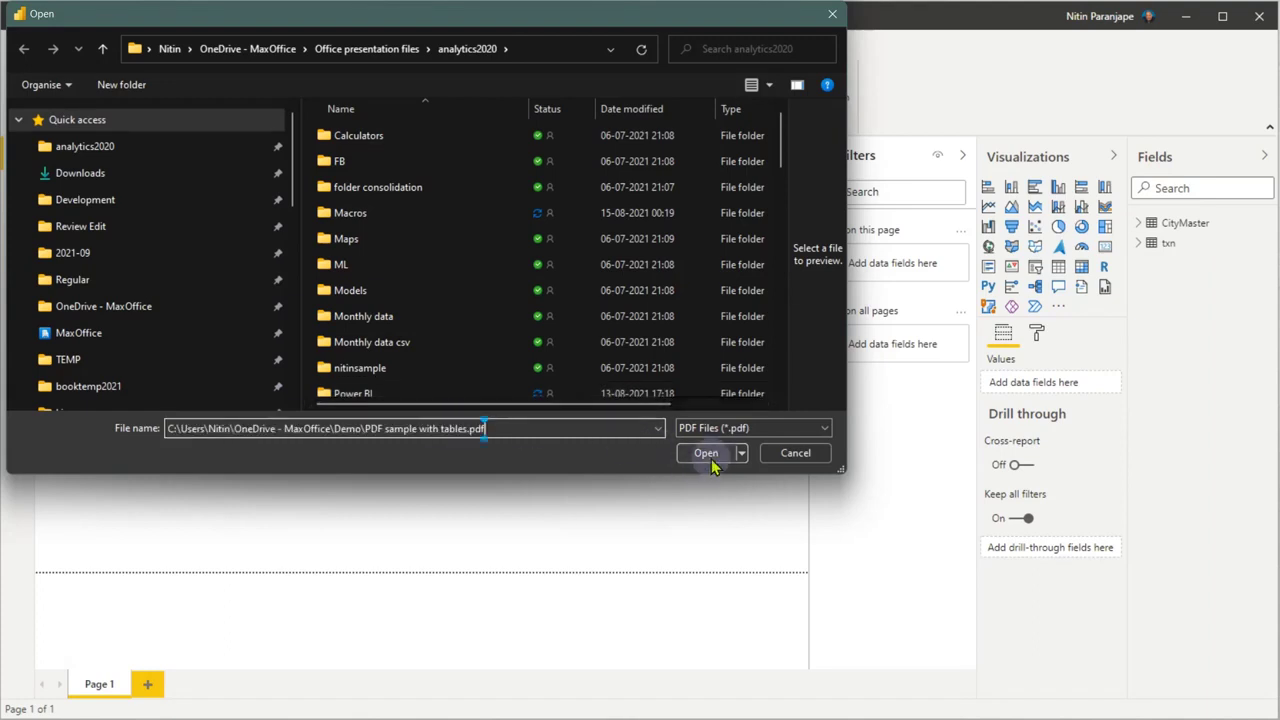
pyautogui.click(710, 456)
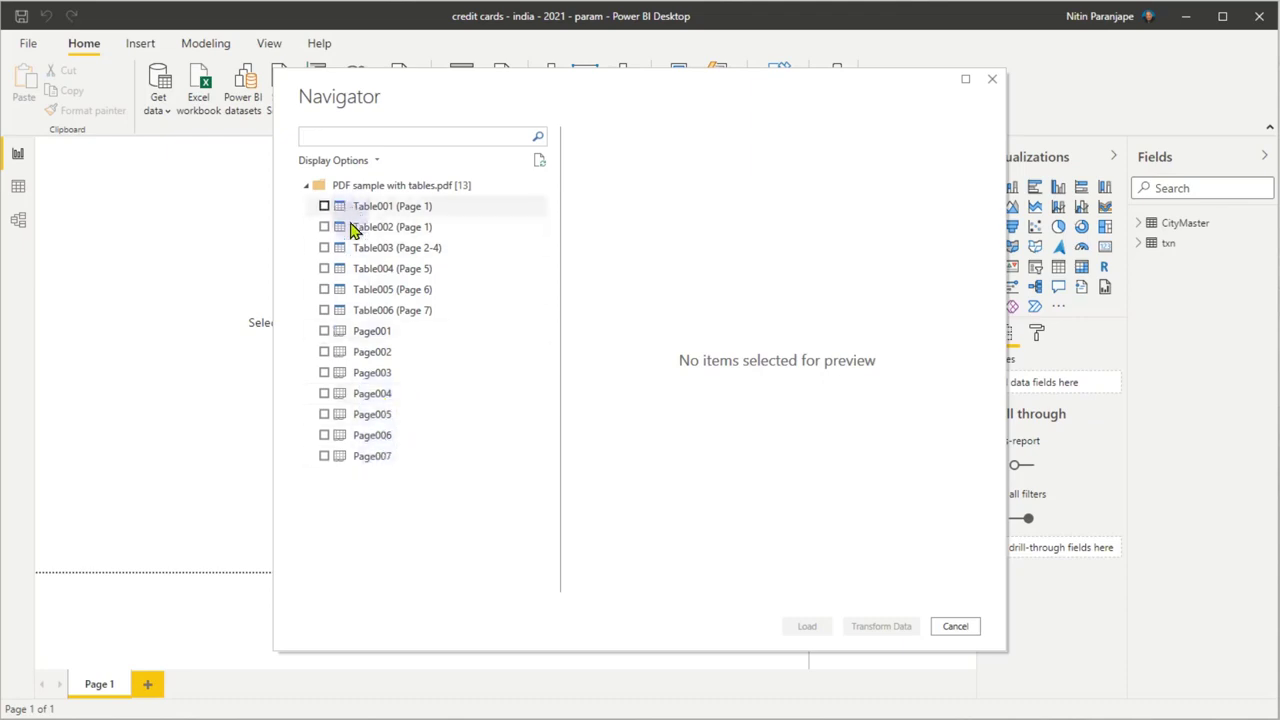
# Step: Preview Page001 and compare it with the separate tables Table001 and Table002 from page 1
pyautogui.click(368, 333)
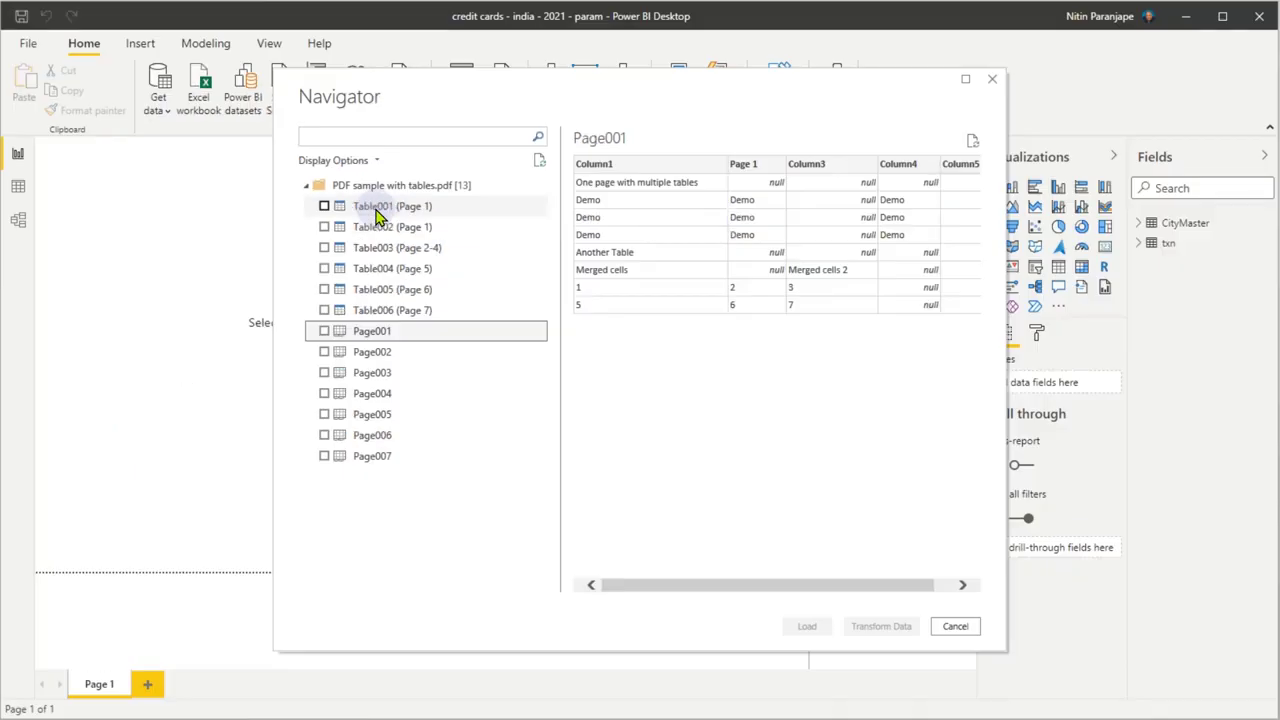
pyautogui.click(378, 216)
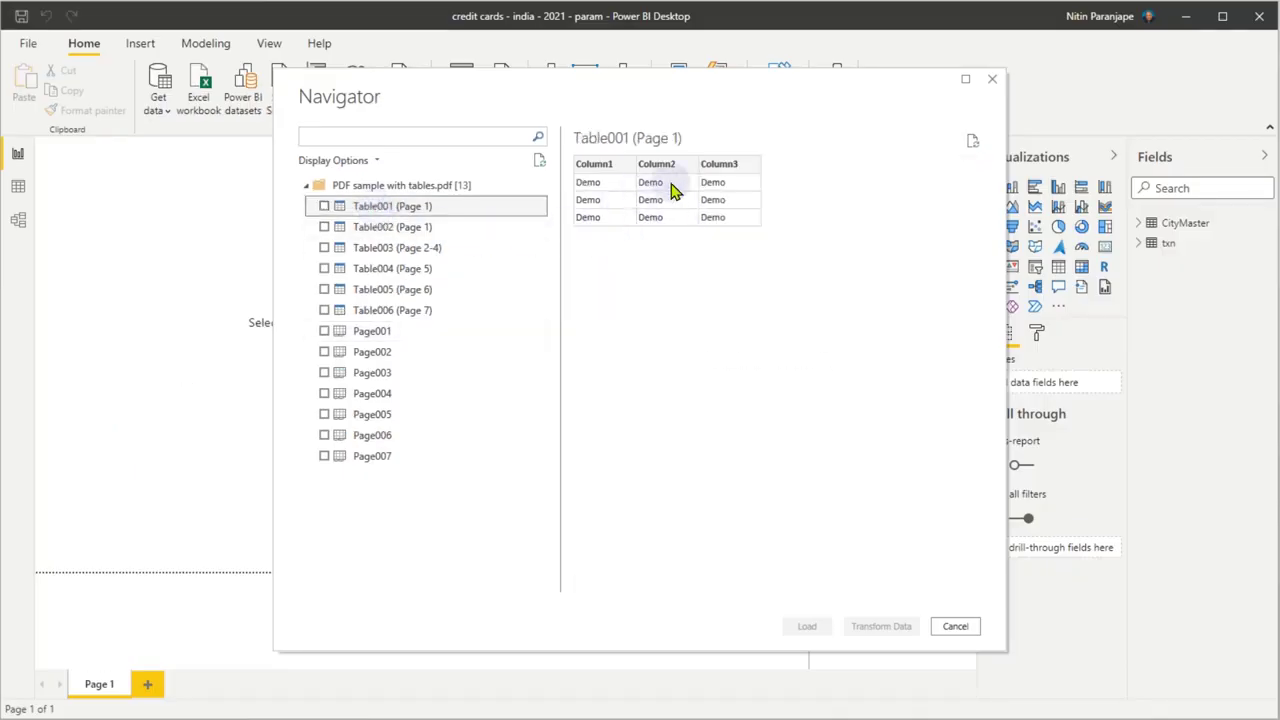
pyautogui.click(377, 228)
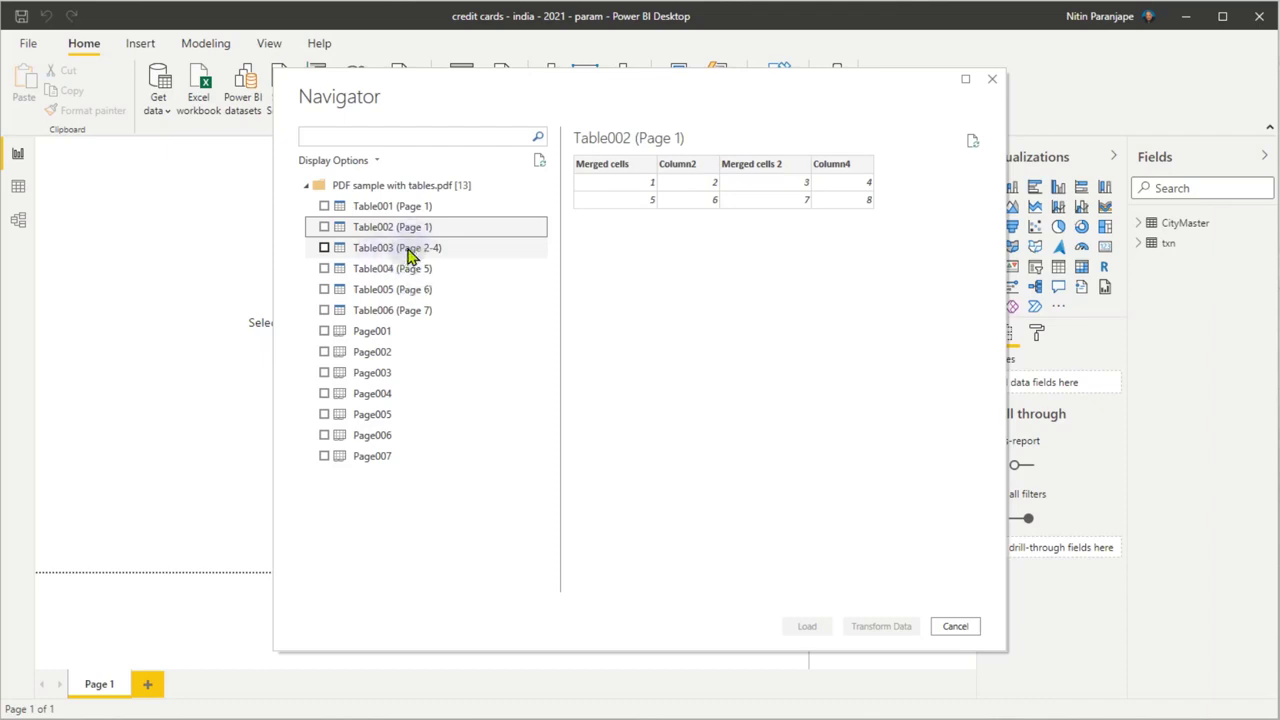
# Step: Preview Page003 and Page004, and review the rows of the combined Table003 (Page 2-4)
pyautogui.click(385, 376)
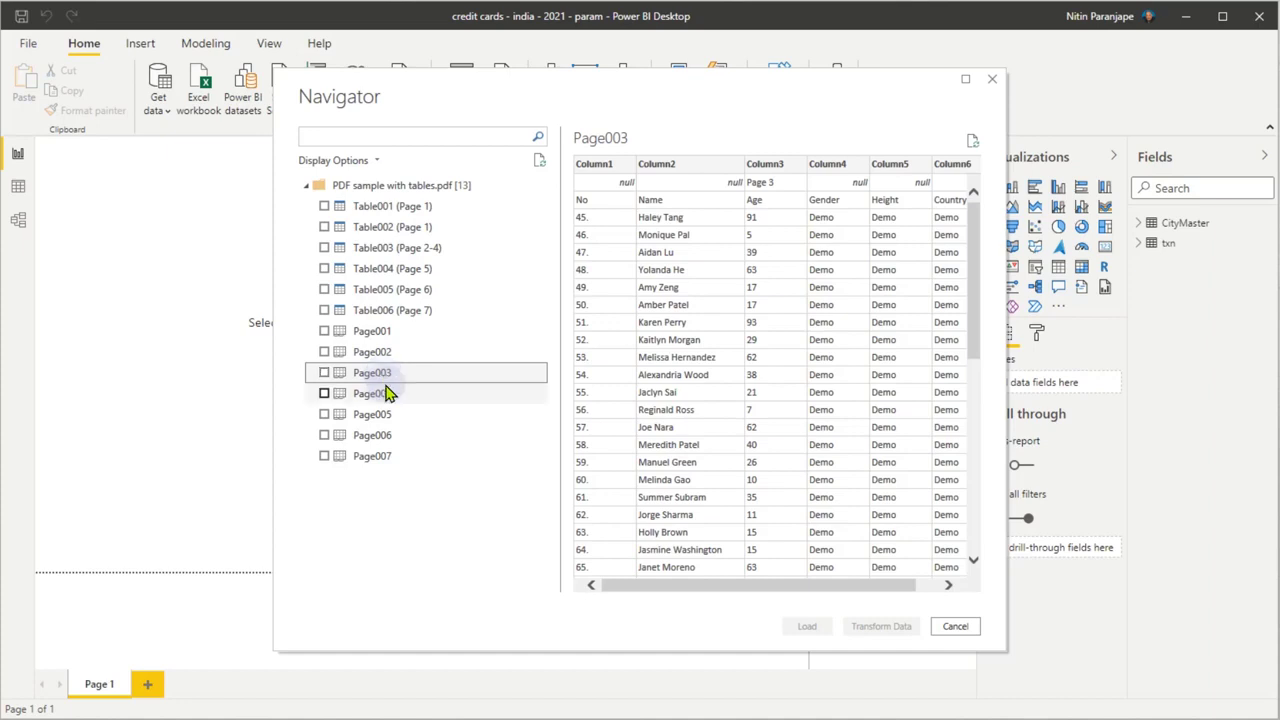
pyautogui.click(386, 393)
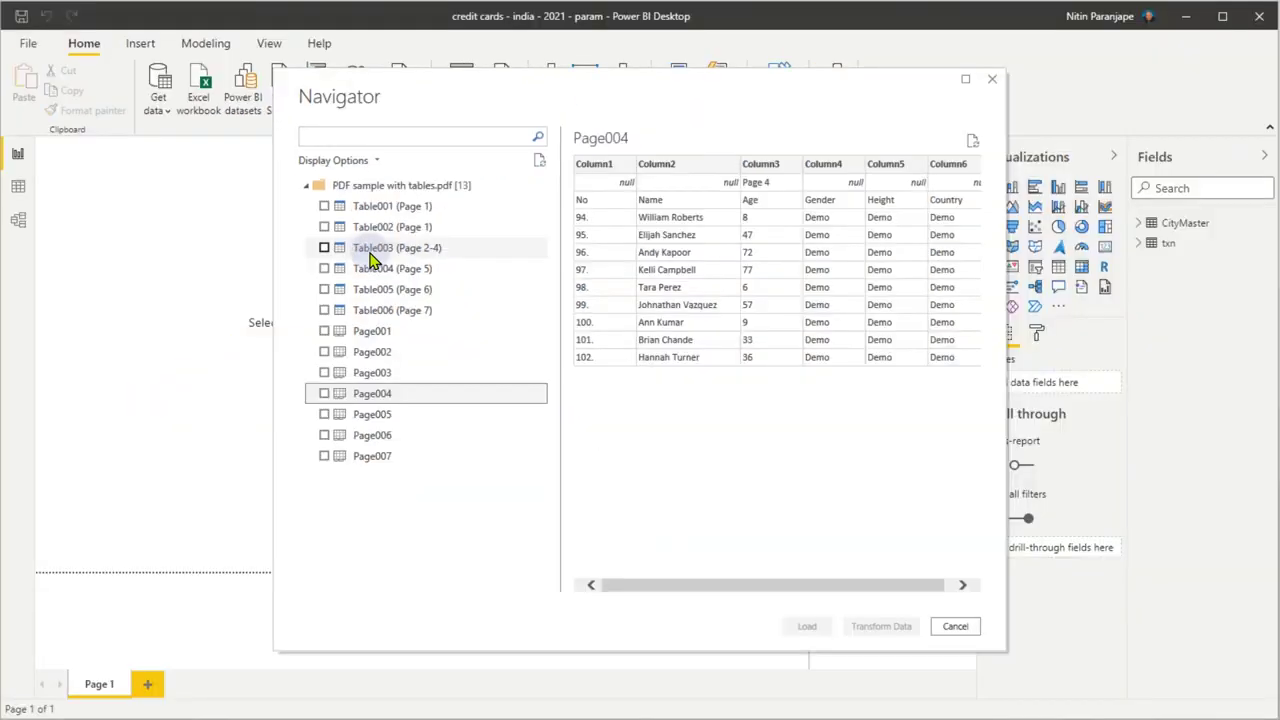
pyautogui.click(370, 250)
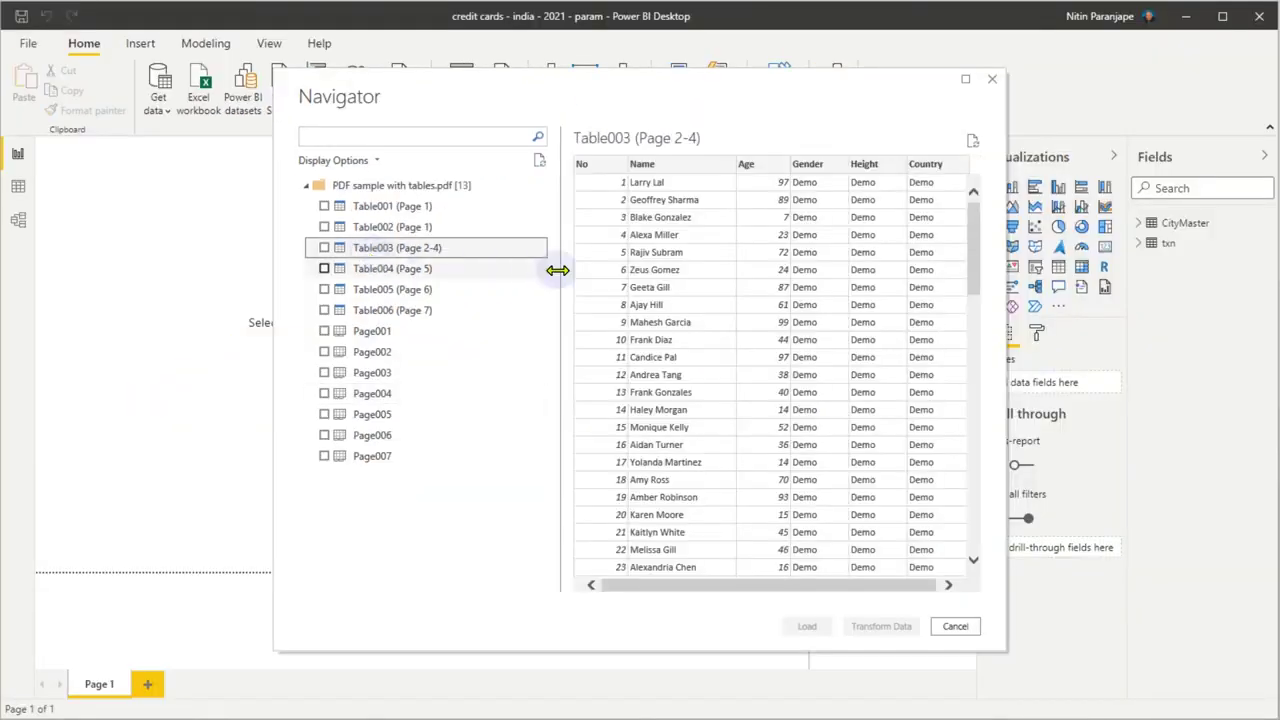
pyautogui.scroll(-7, 700, 370)
pyautogui.scroll(-10, 720, 395)
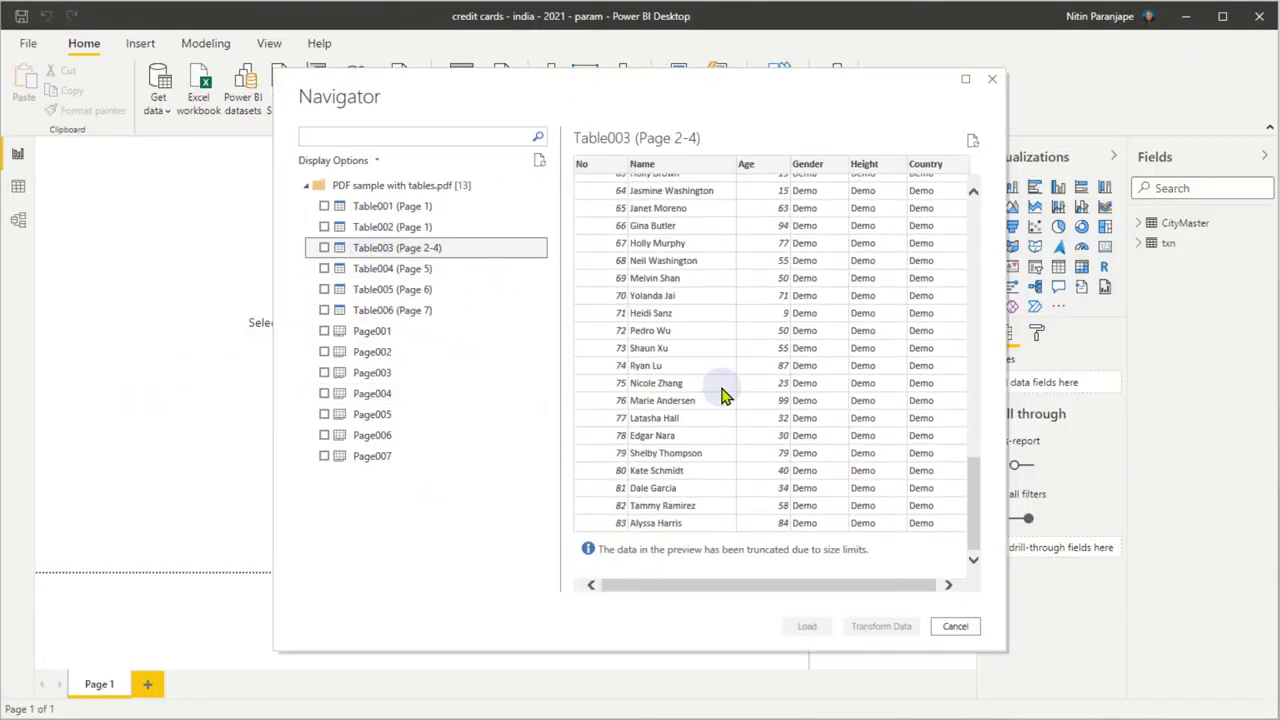
pyautogui.scroll(15, 724, 397)
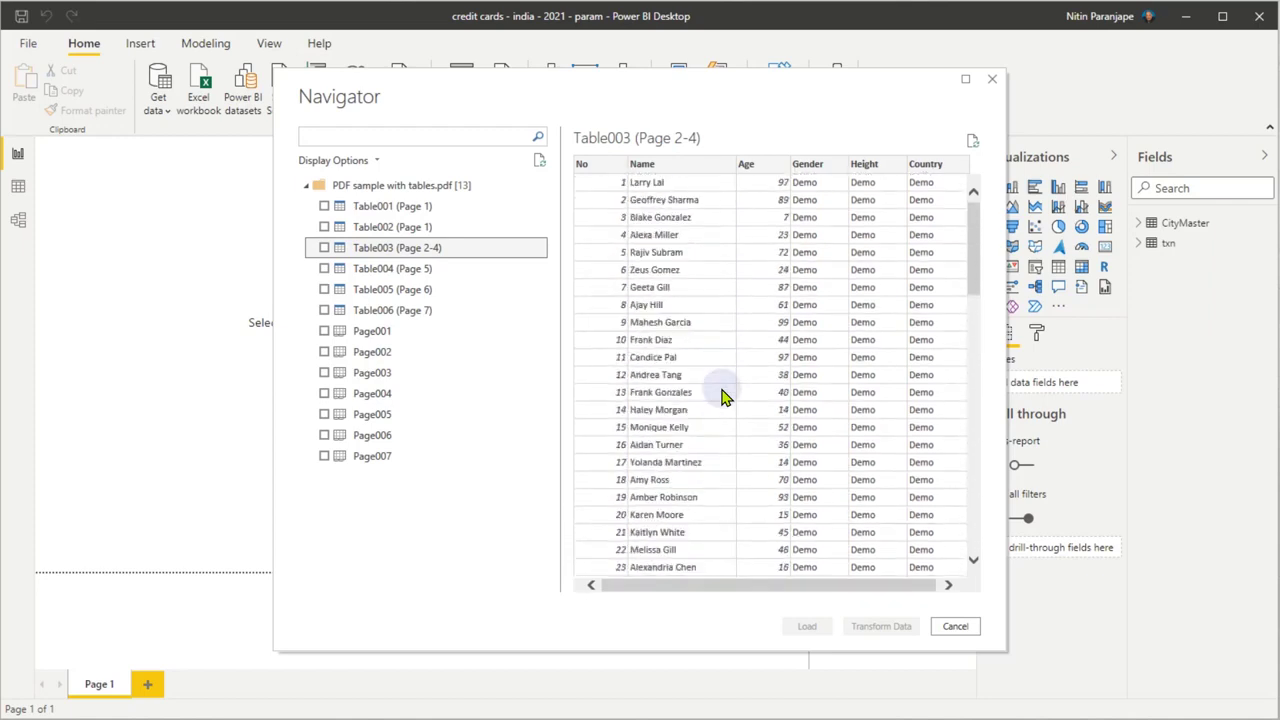
# Step: Compare the column headers in the previews of Table004 (Page 5), Table005 (Page 6) and Table006 (Page 7)
pyautogui.click(421, 271)
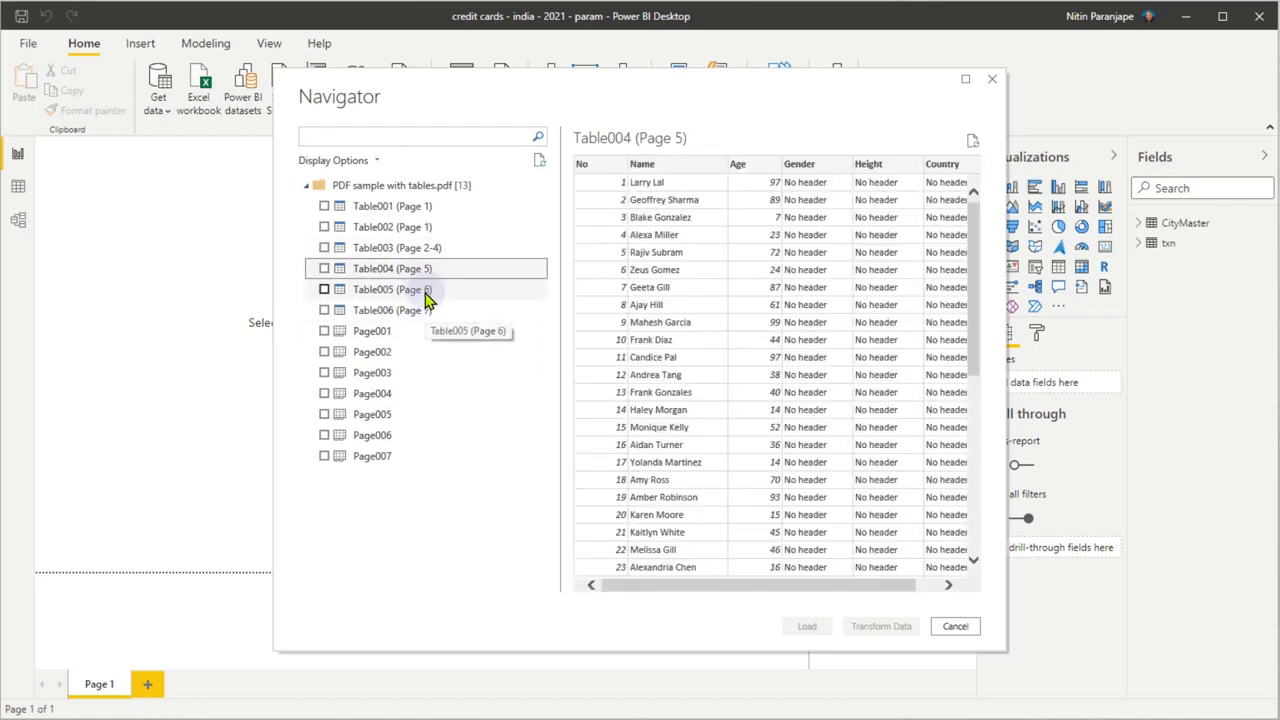
pyautogui.click(425, 292)
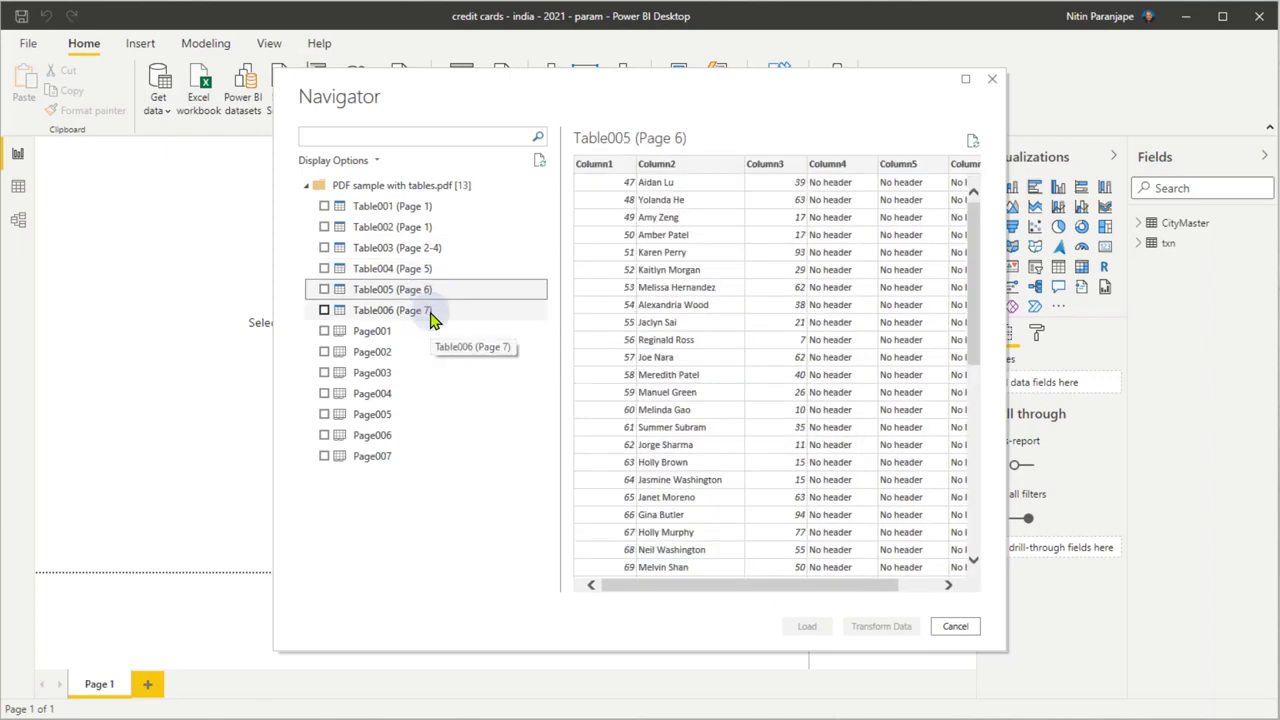
pyautogui.click(431, 312)
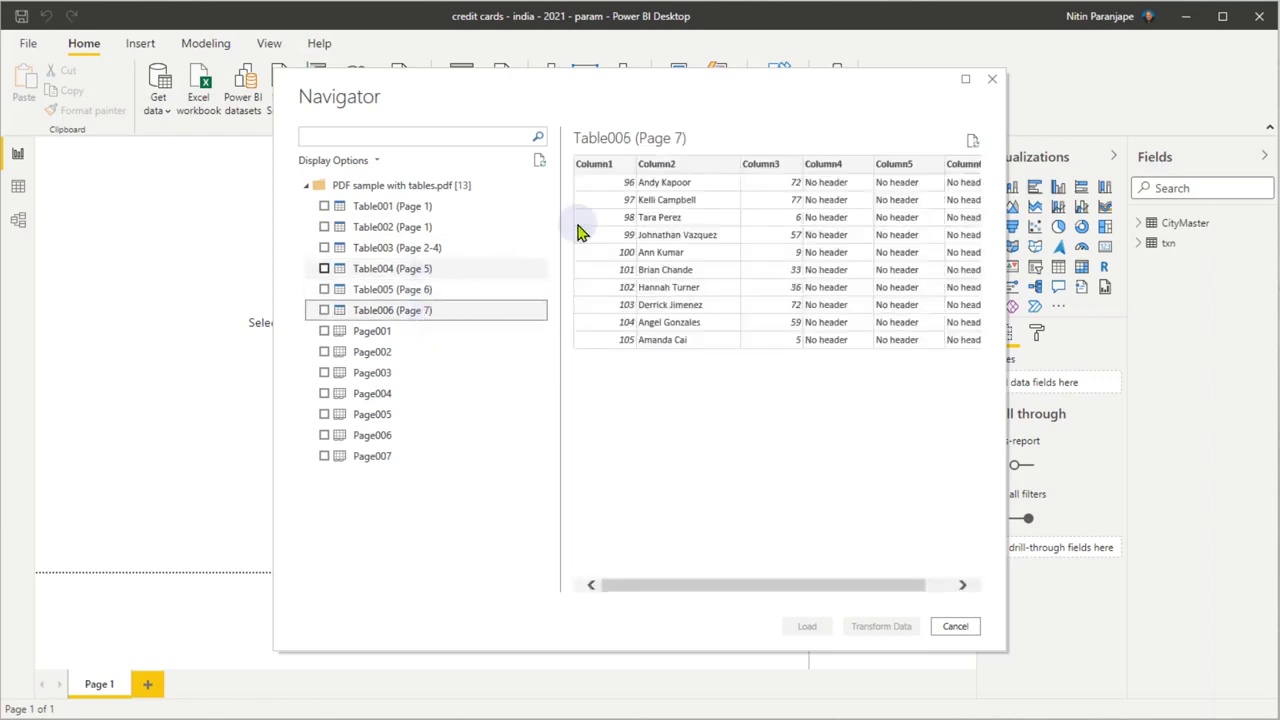
pyautogui.click(490, 269)
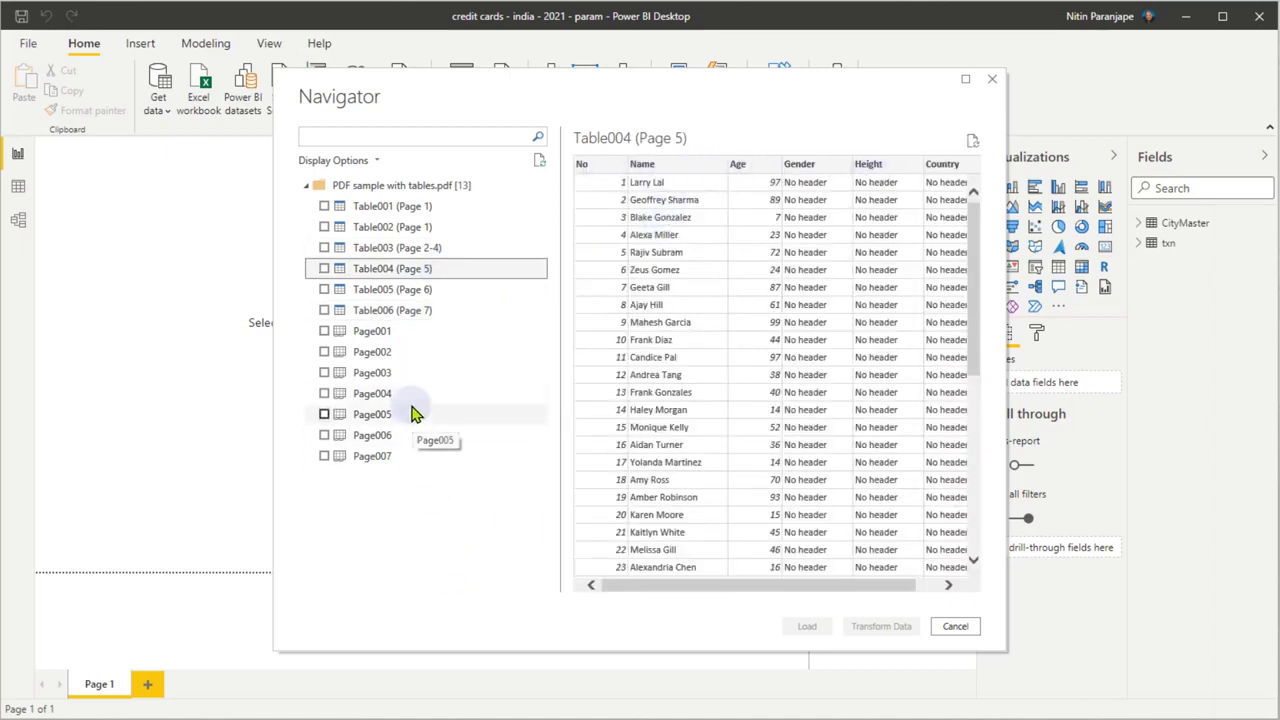
# Step: Load Table003 (Page 2-4) from the PDF into the data model without transforming it
pyautogui.click(324, 249)
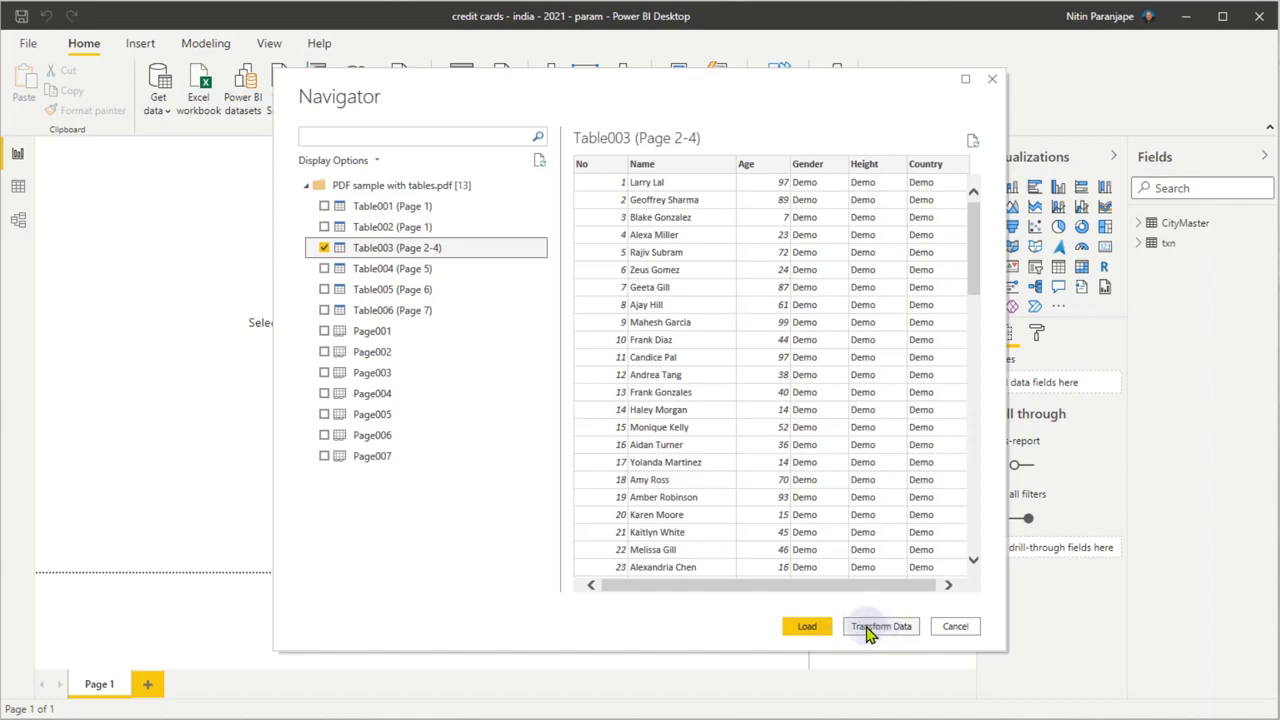
pyautogui.click(812, 630)
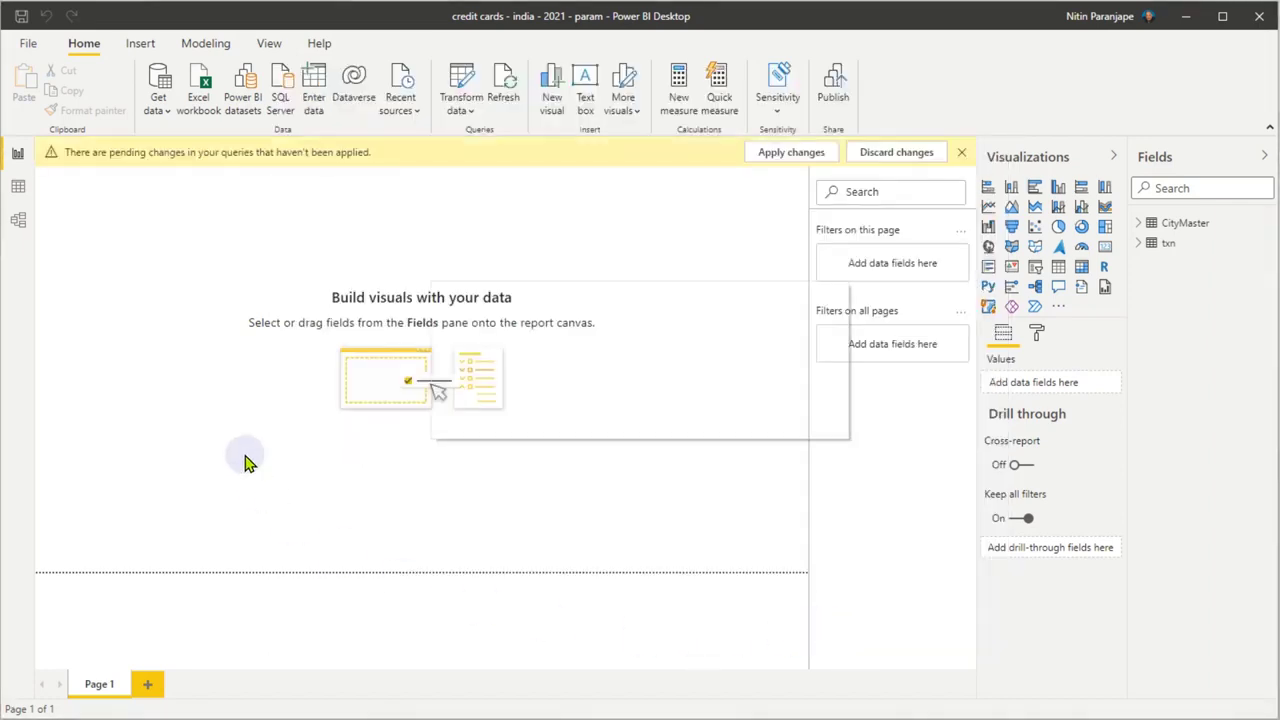
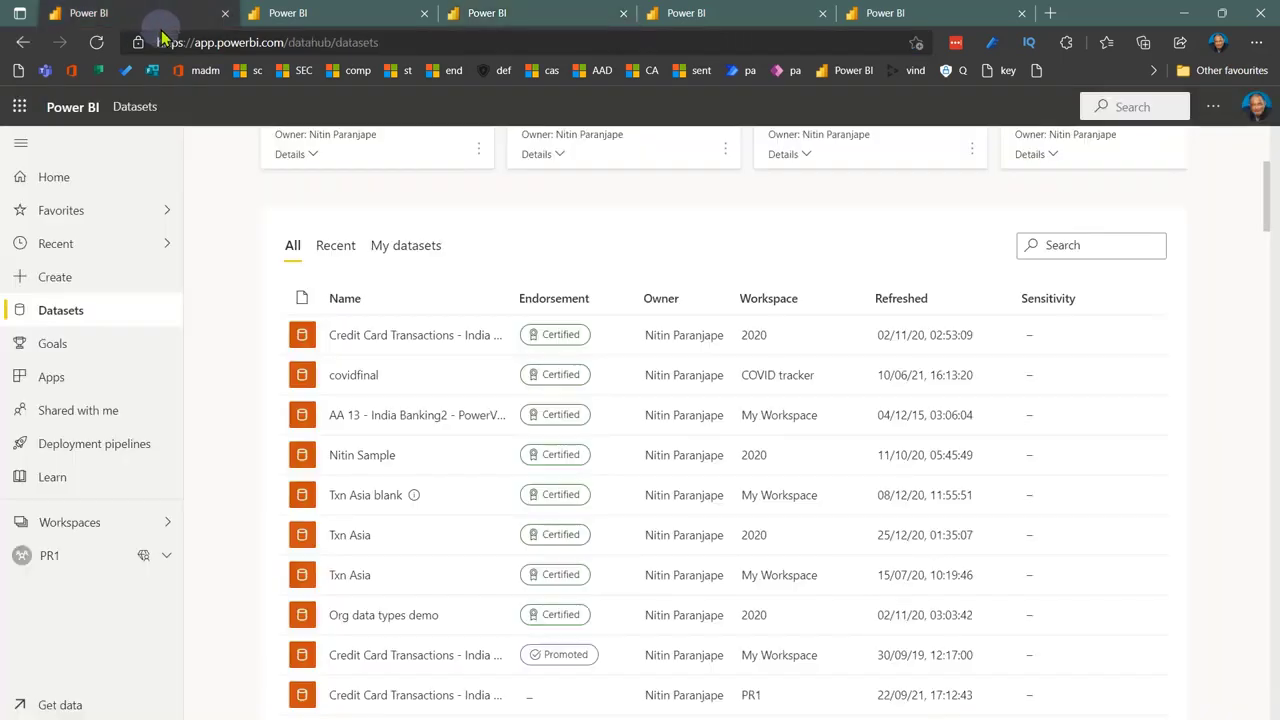
# Step: Switch to the Power BI service in the browser, search the workspaces for pr1 and open the PR1 workspace
pyautogui.click(290, 14)
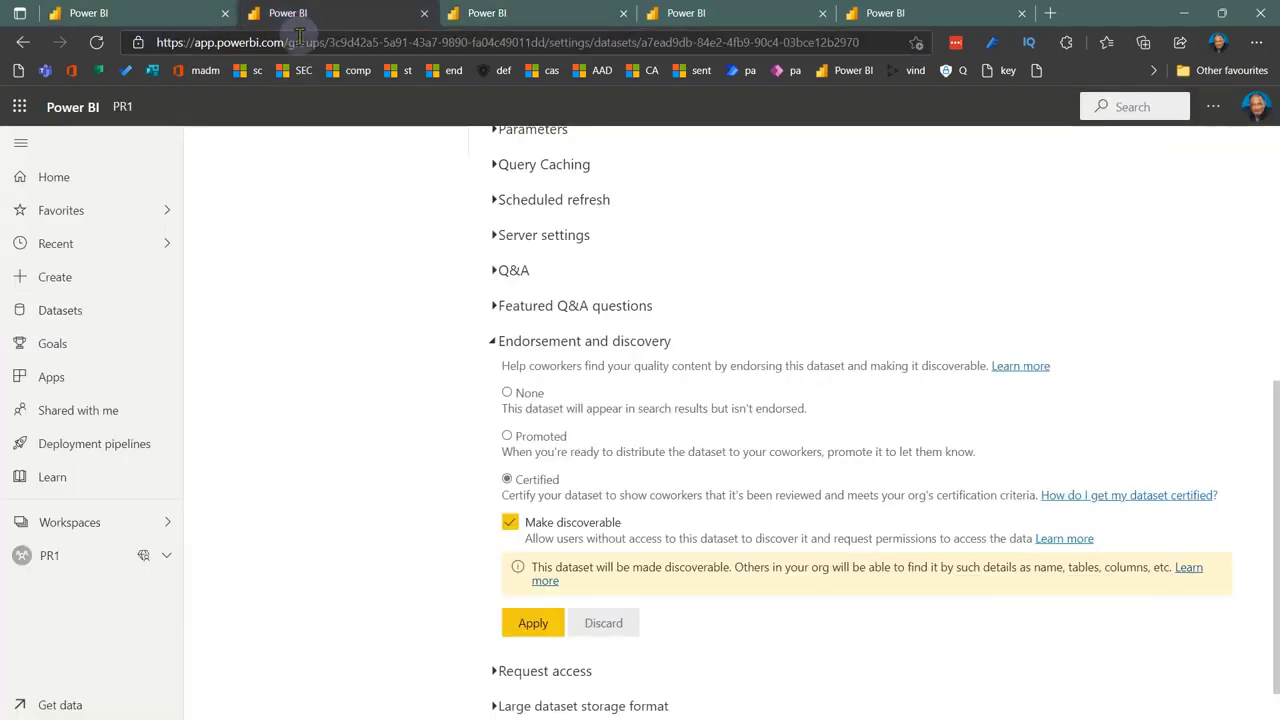
pyautogui.click(88, 525)
pyautogui.click(259, 193)
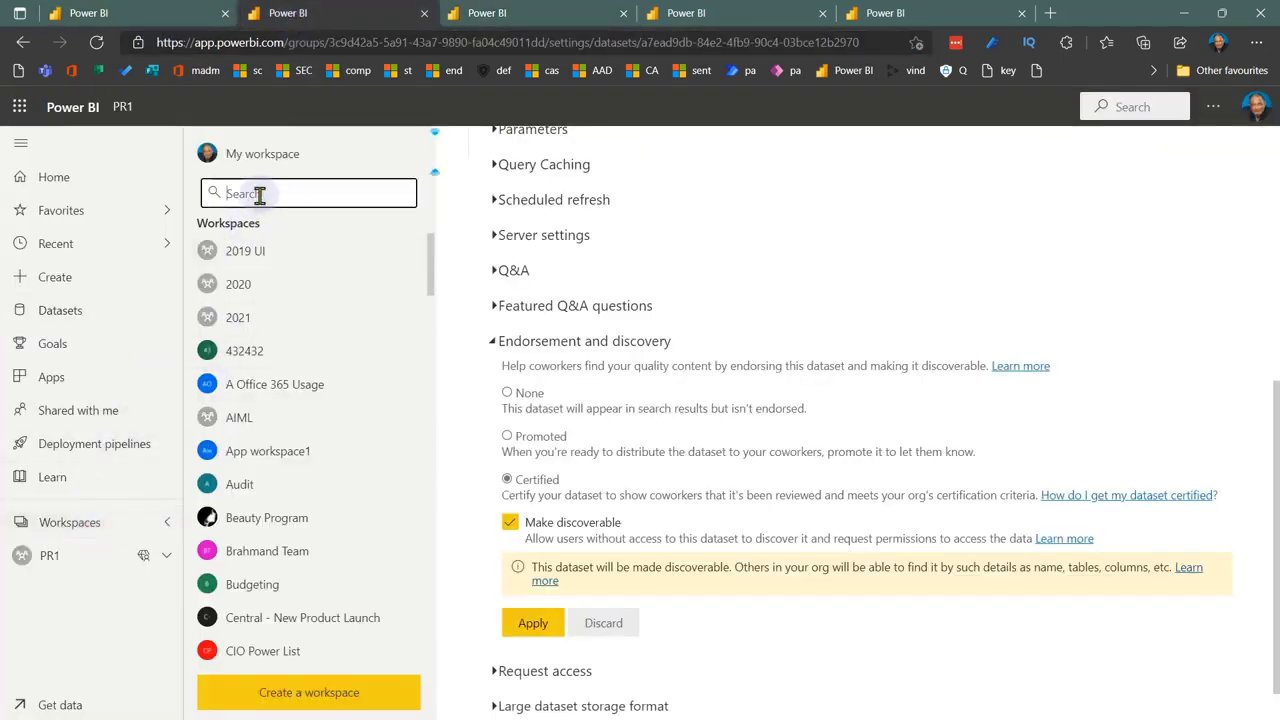
pyautogui.write('pr1')
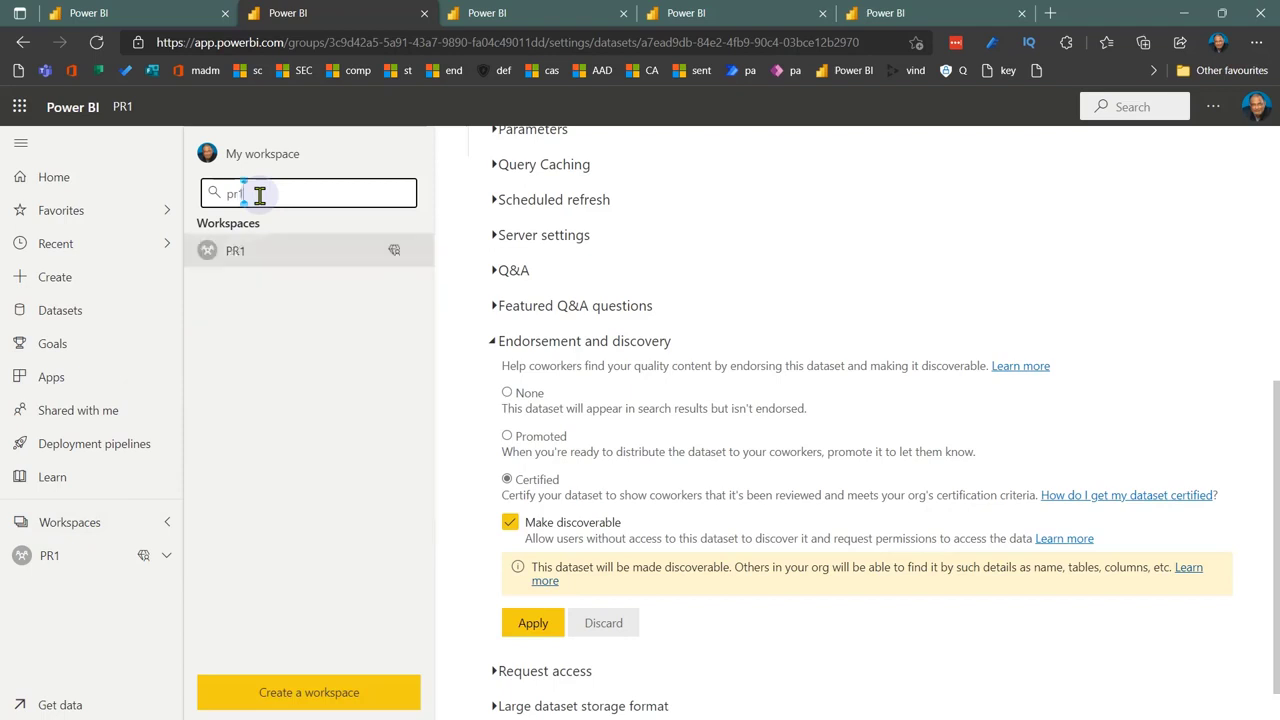
pyautogui.click(251, 251)
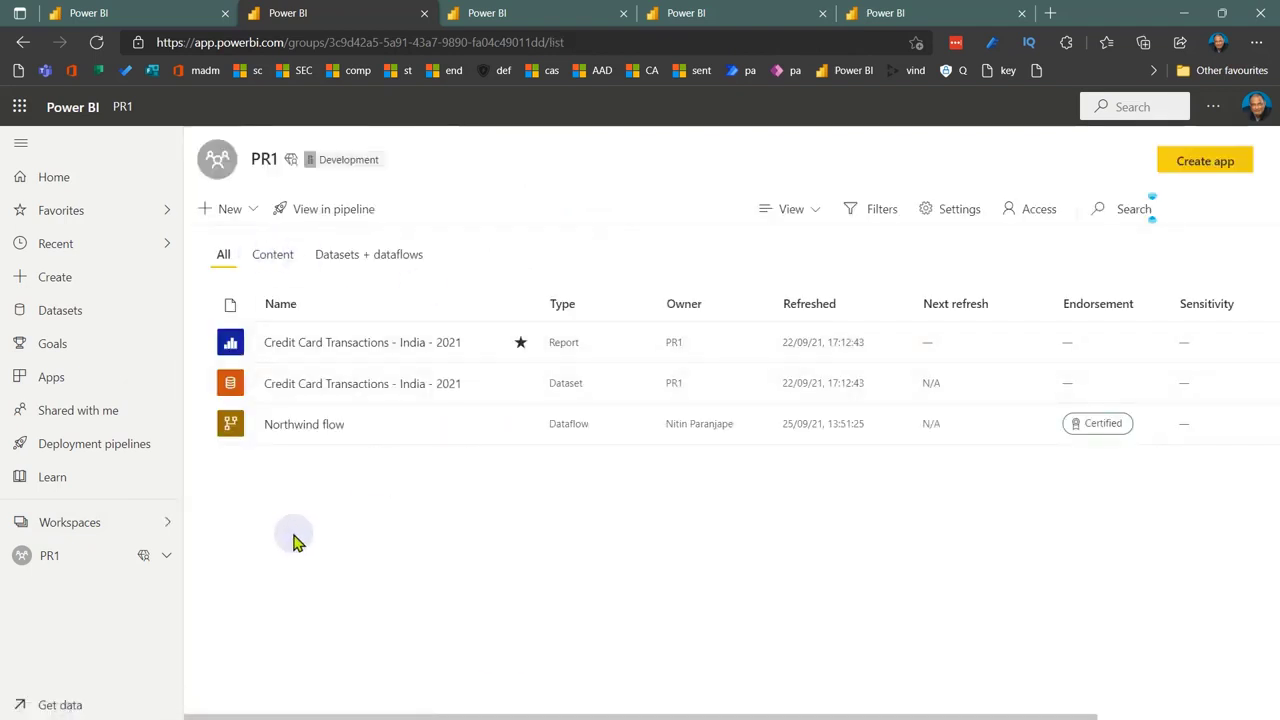
# Step: Start a new dataflow with new tables in the PR1 workspace and review the available data sources by category, including File and Database
pyautogui.click(215, 213)
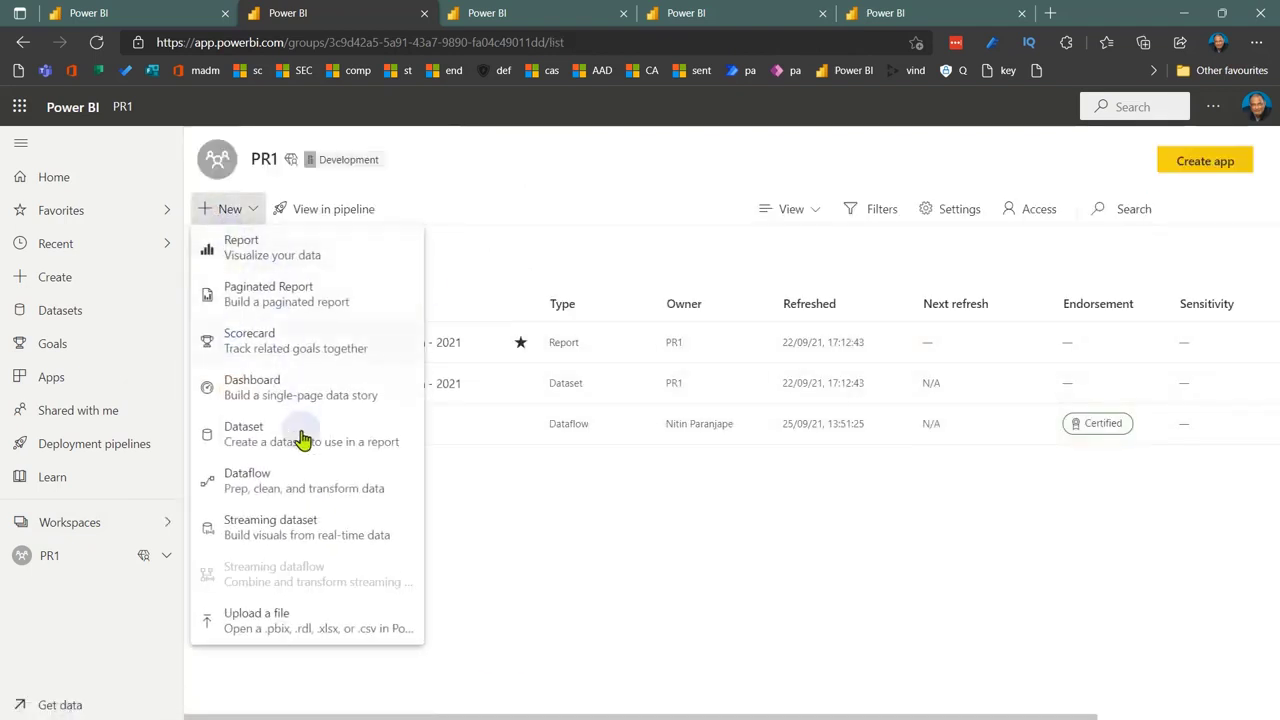
pyautogui.click(294, 488)
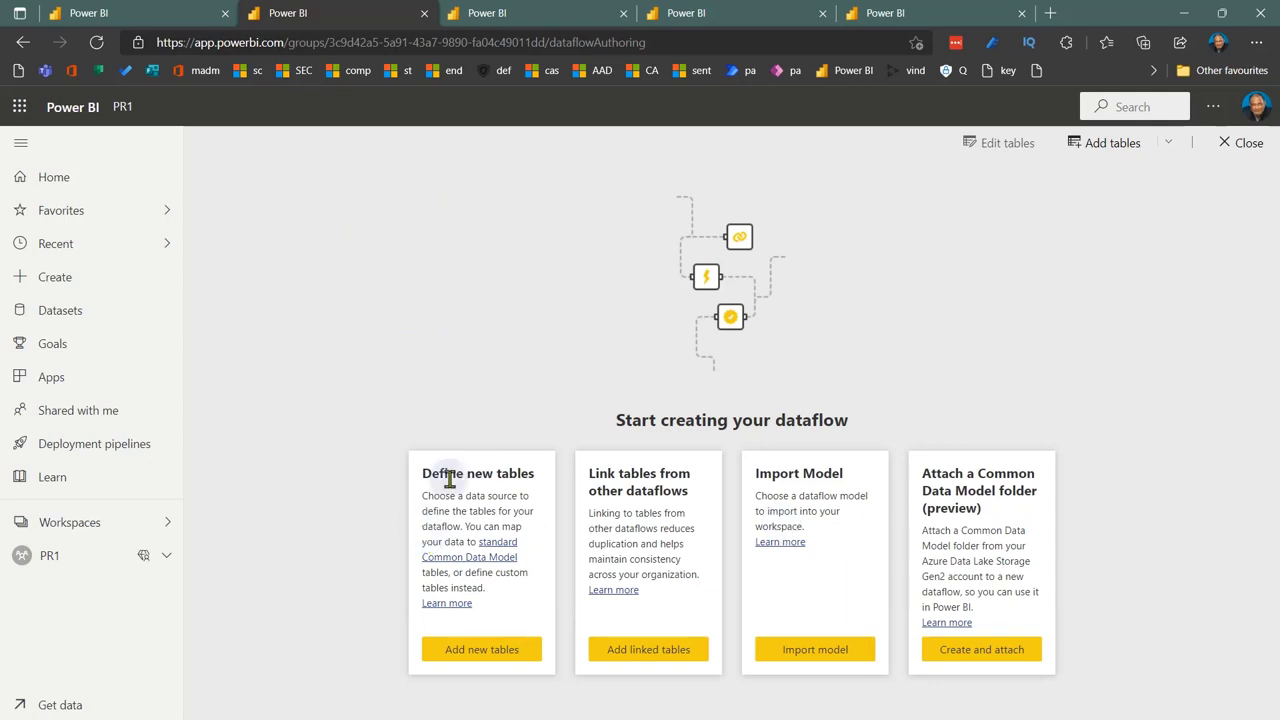
pyautogui.click(494, 648)
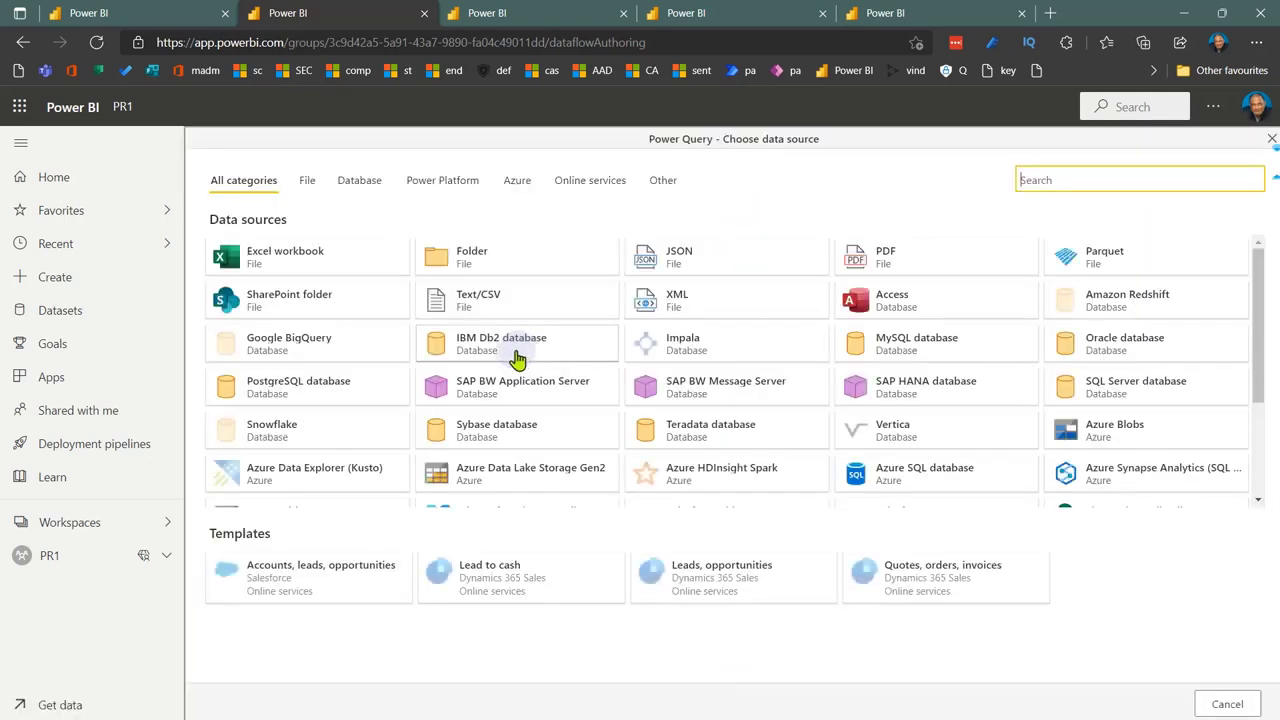
pyautogui.click(303, 181)
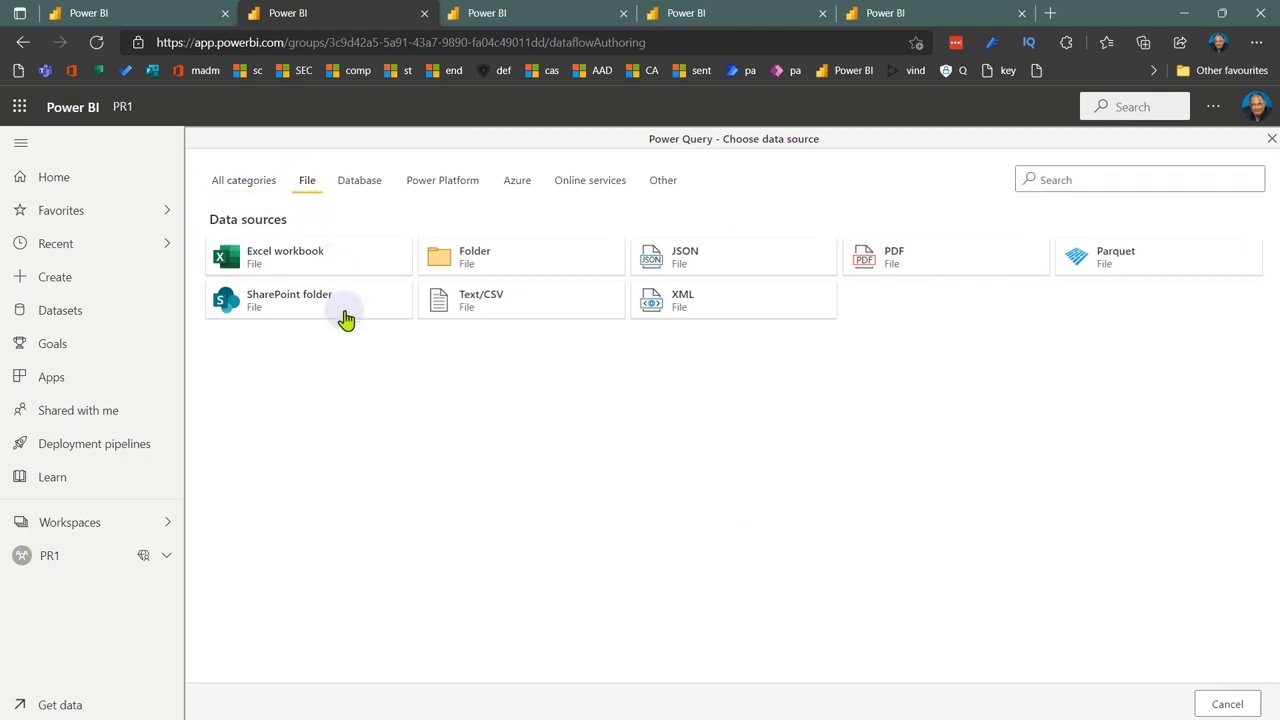
pyautogui.click(385, 193)
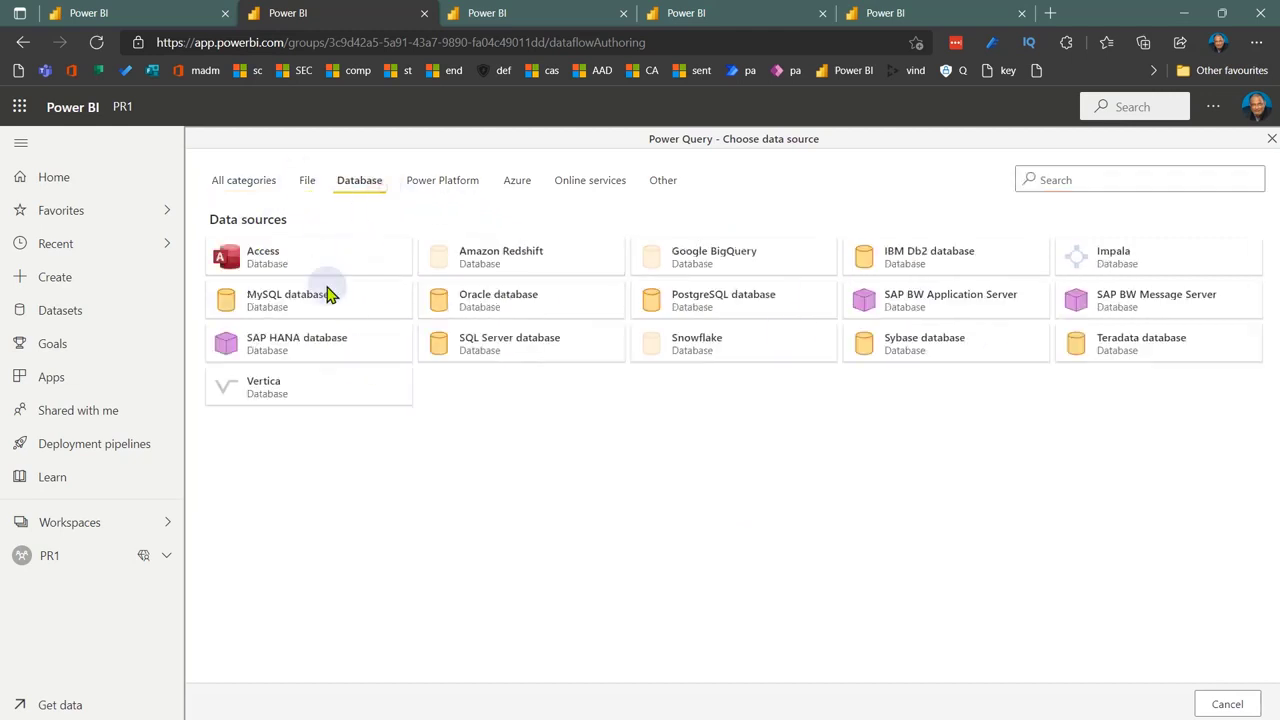
pyautogui.click(430, 185)
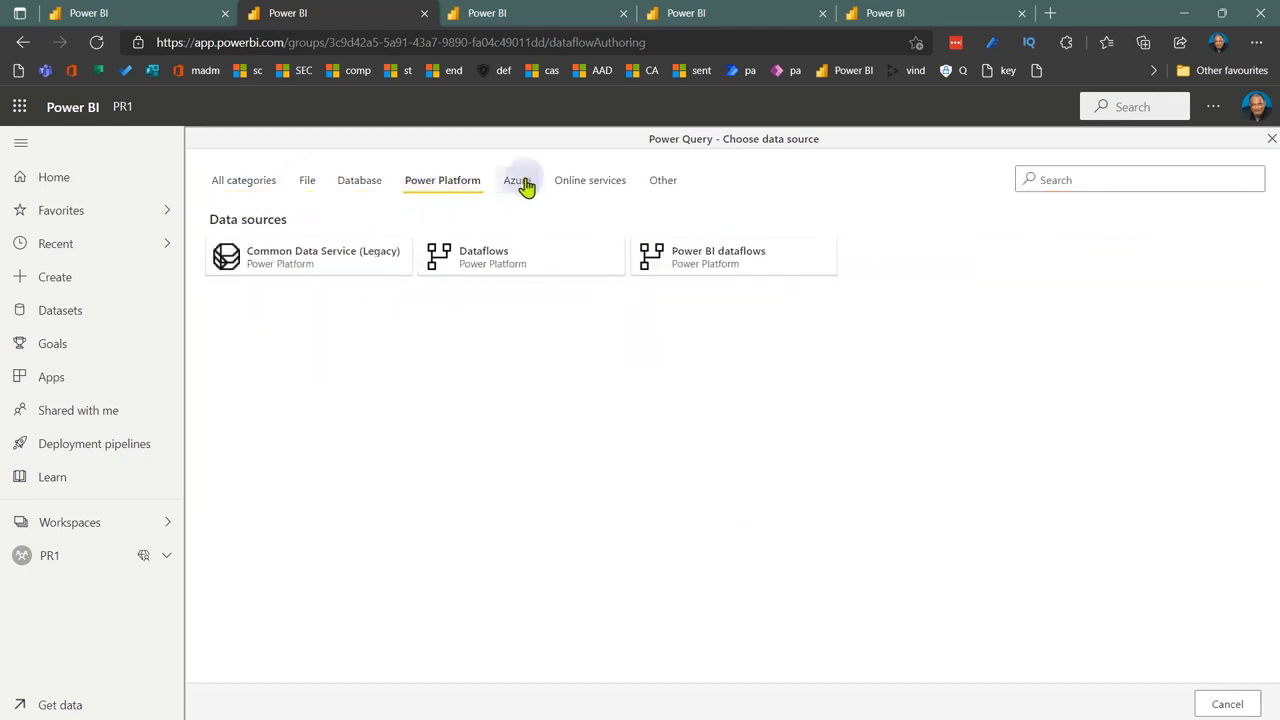
pyautogui.click(517, 182)
pyautogui.click(590, 182)
pyautogui.click(660, 184)
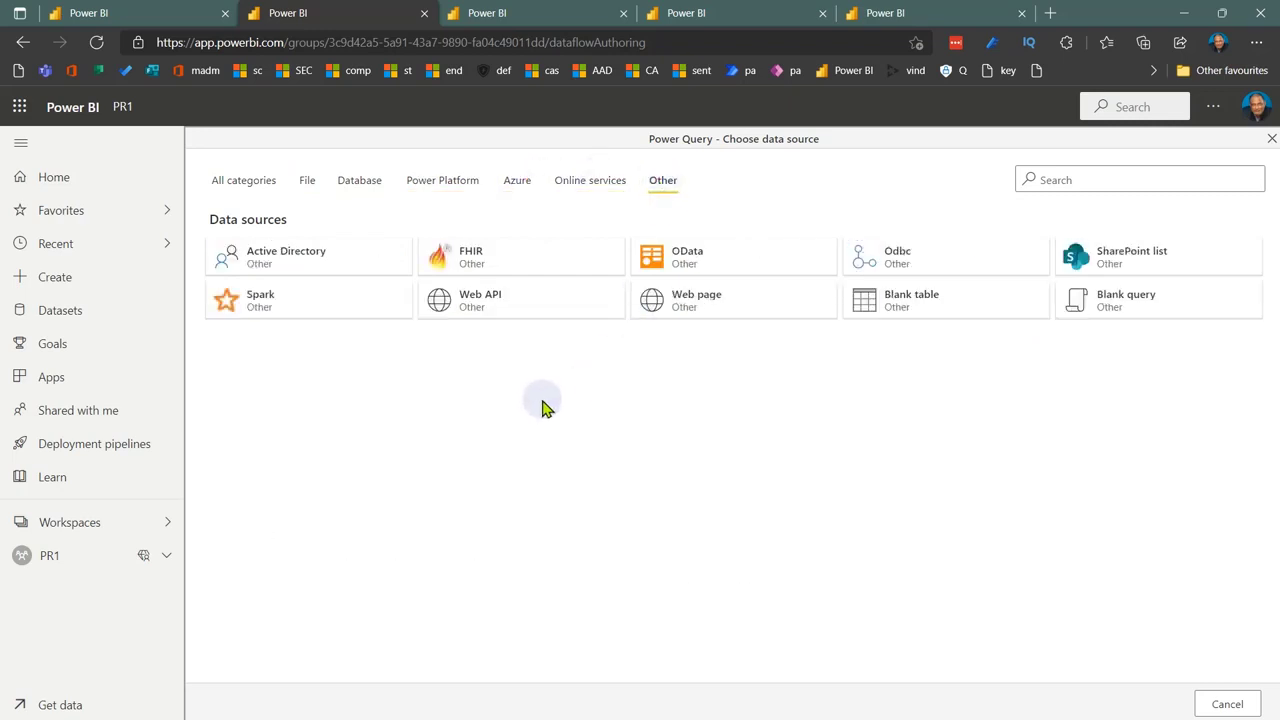
pyautogui.click(307, 187)
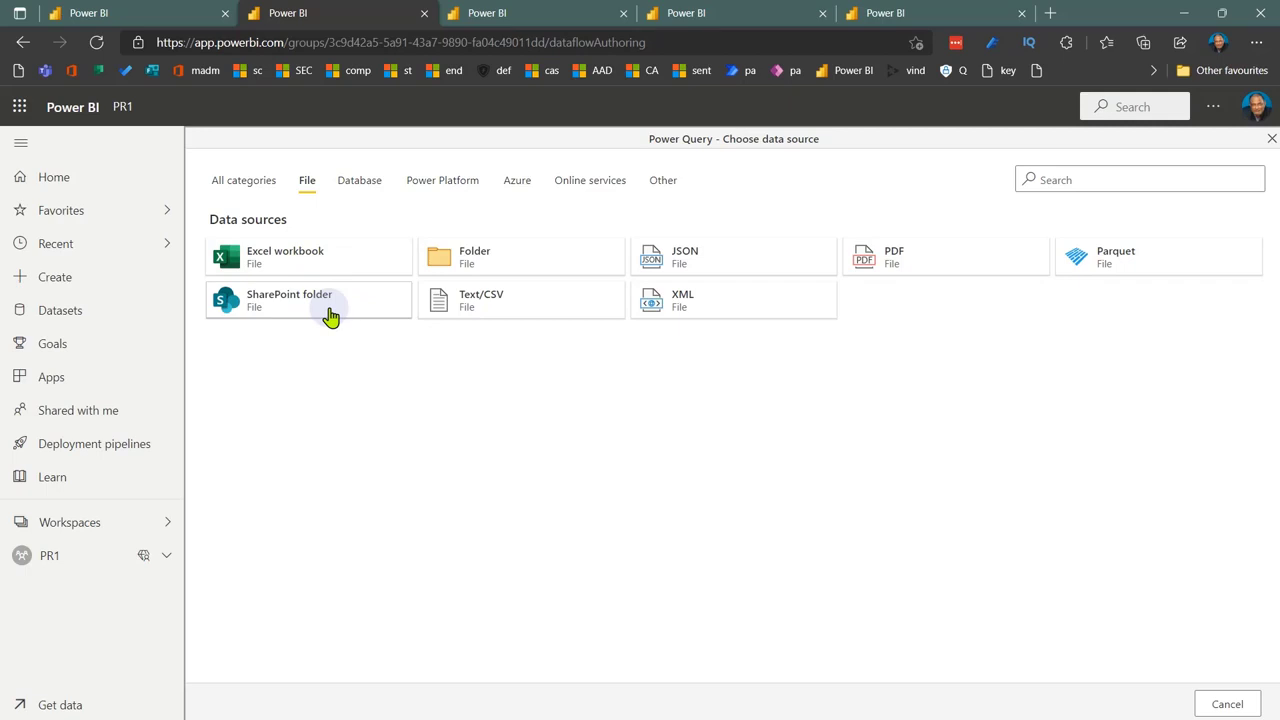
# Step: Cancel the dataflow's data source selection and return to the PR1 workspace's content list
pyautogui.click(80, 555)
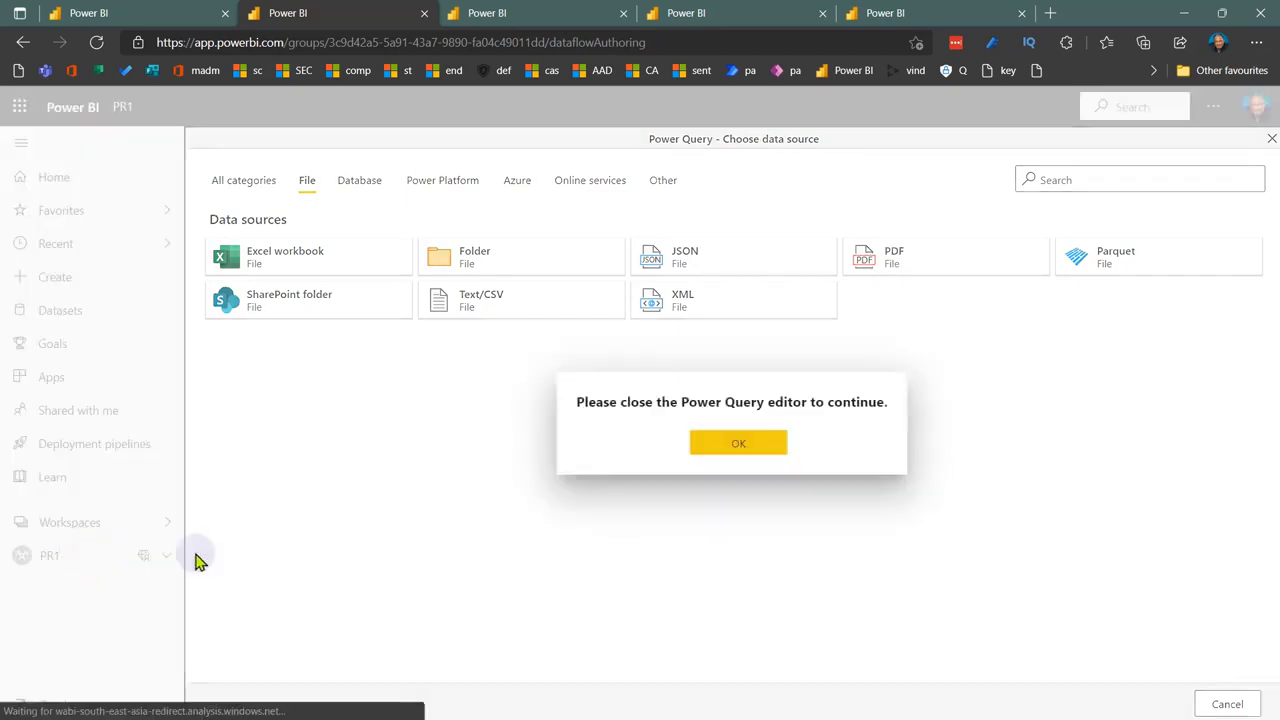
pyautogui.click(694, 458)
pyautogui.click(71, 557)
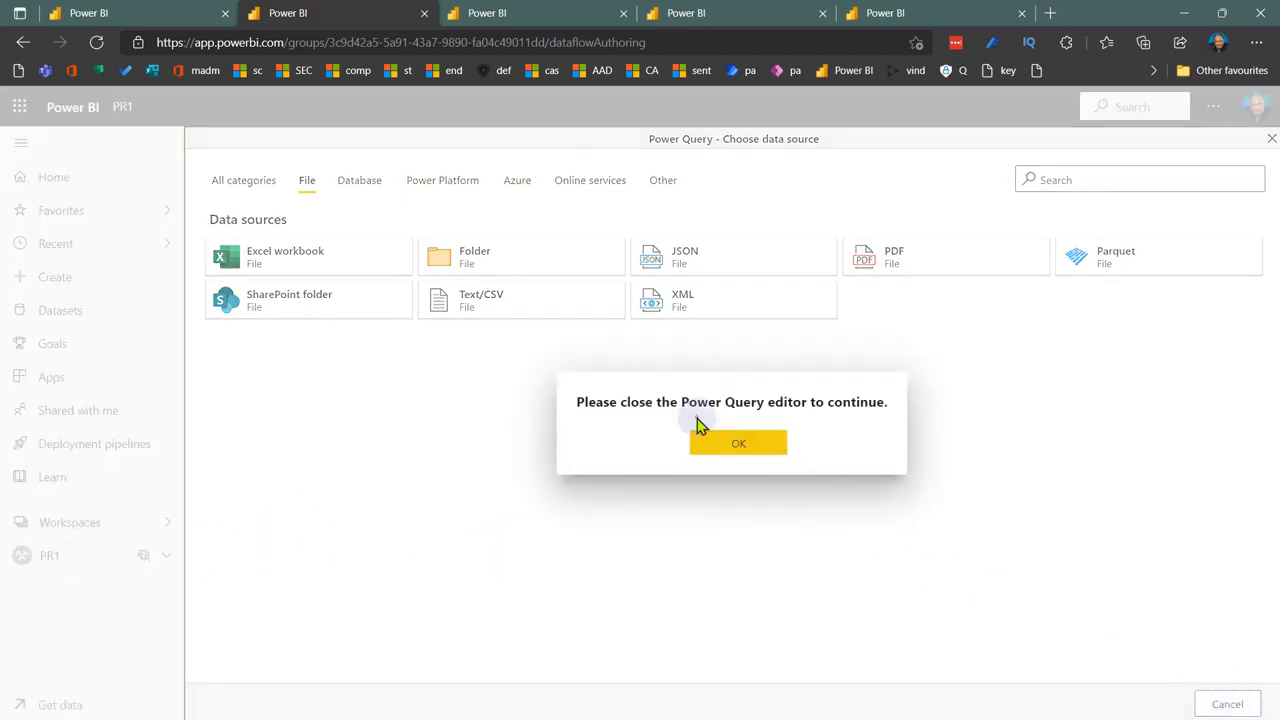
pyautogui.click(736, 445)
pyautogui.click(1225, 703)
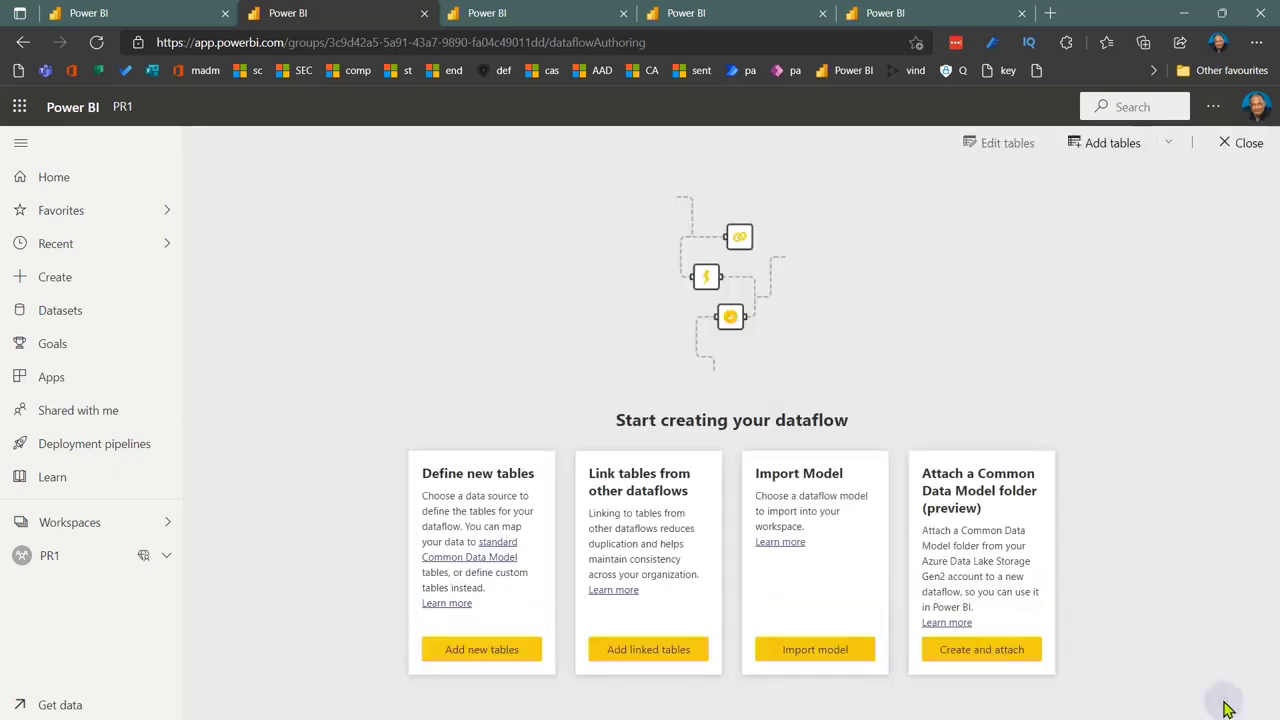
pyautogui.click(69, 558)
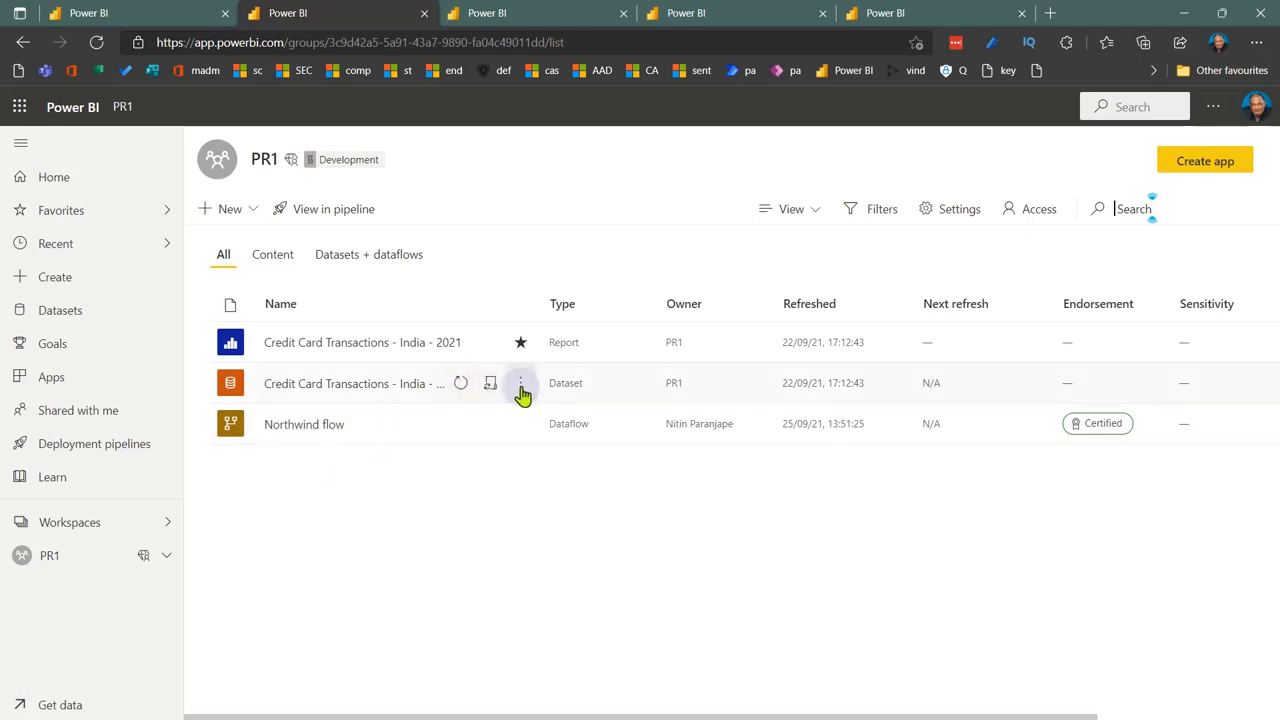
# Step: Open the settings of the Credit Card Transactions - India - 2021 dataset and review its Scheduled refresh options
pyautogui.click(520, 389)
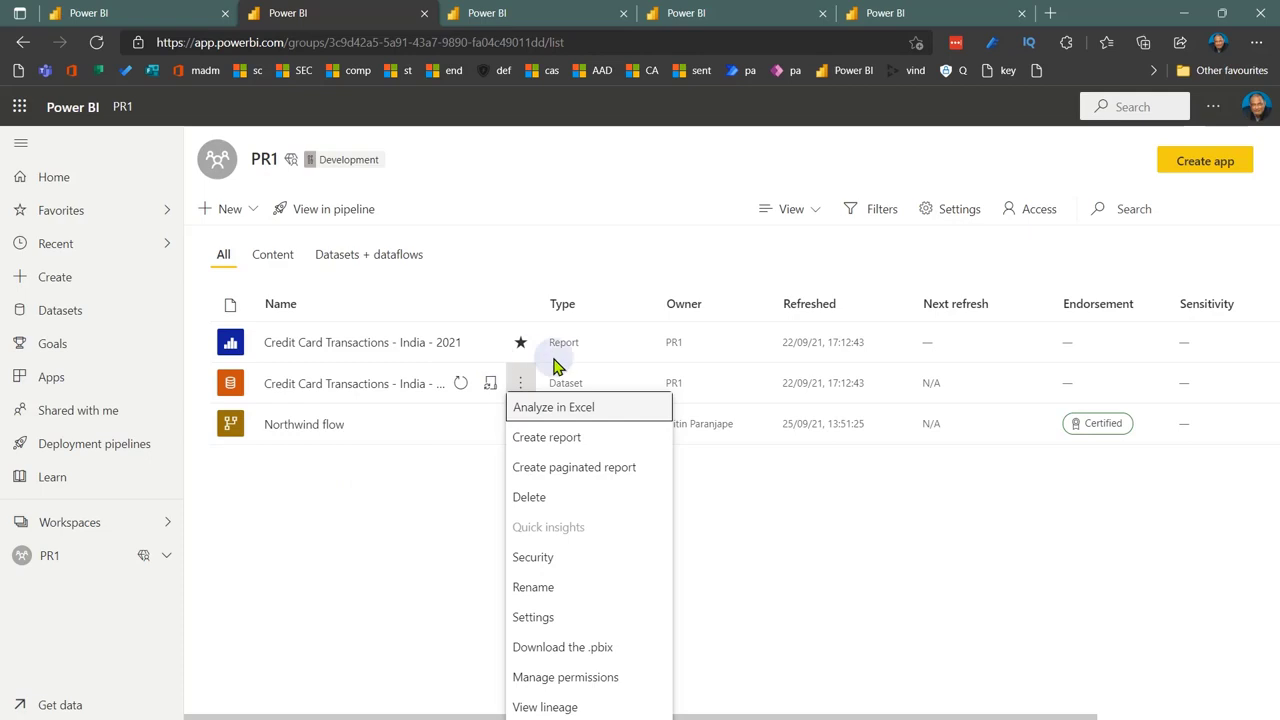
pyautogui.click(572, 618)
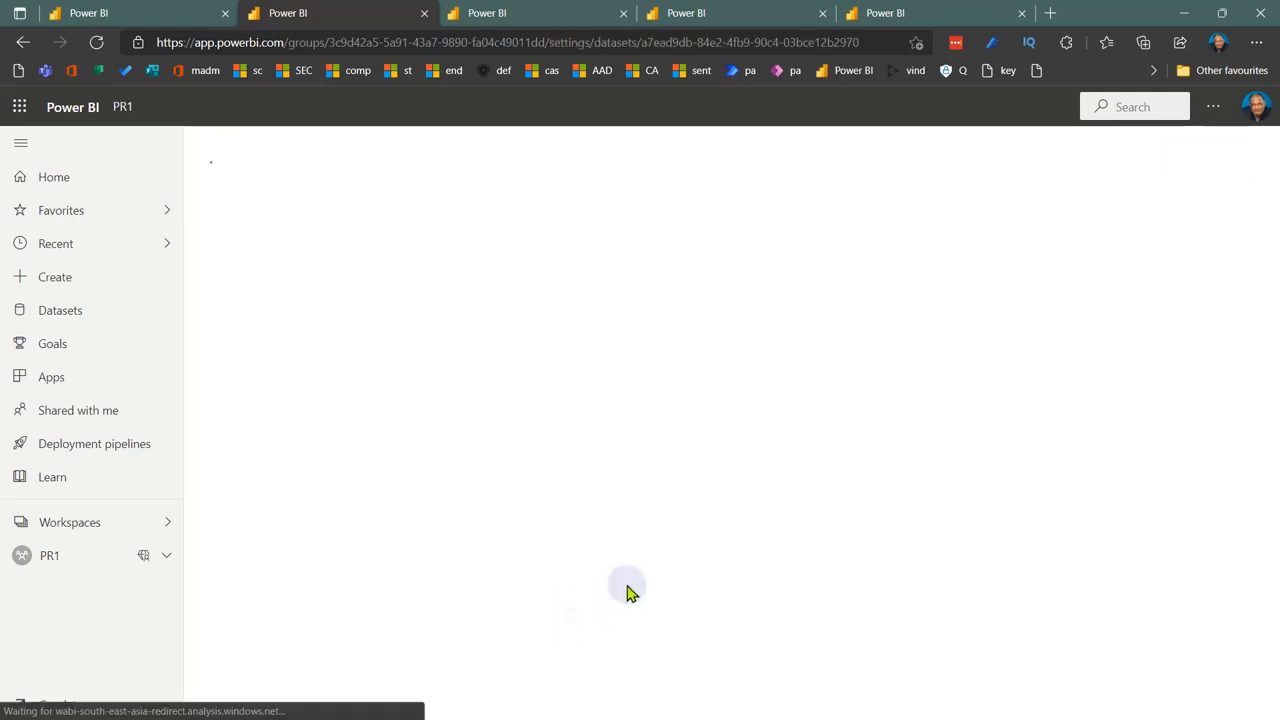
pyautogui.scroll(-3, 735, 487)
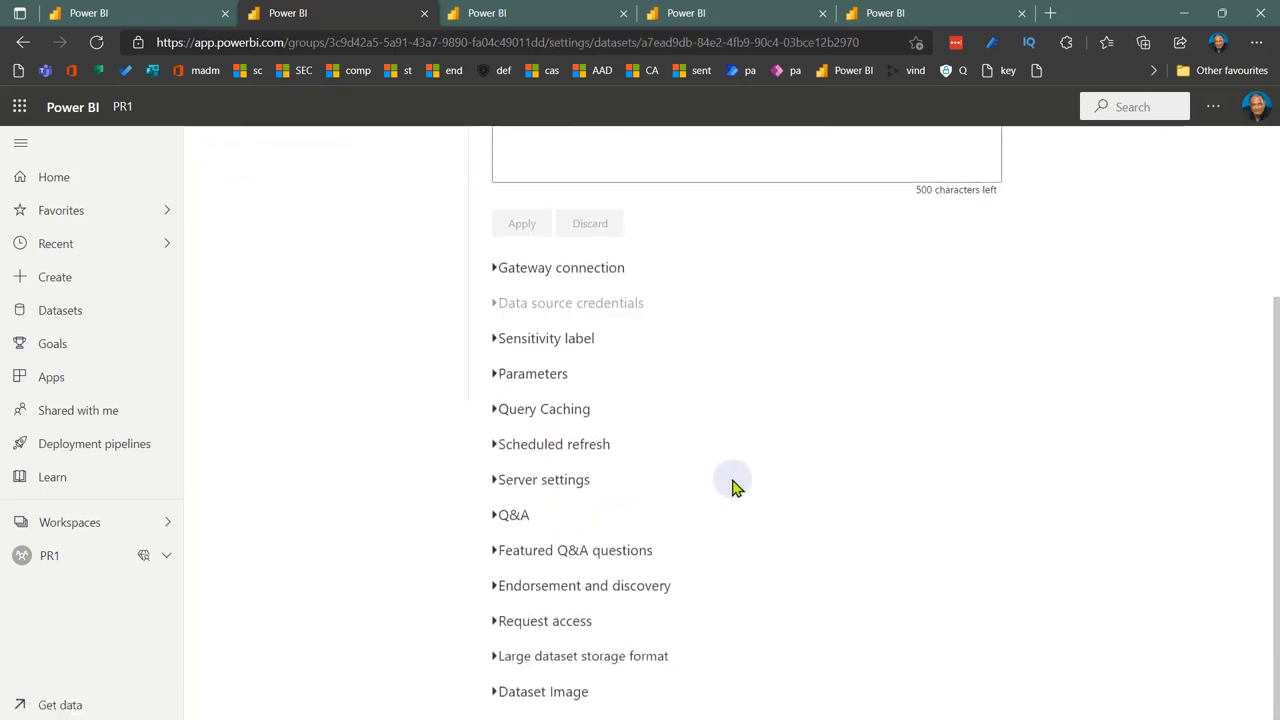
pyautogui.click(496, 444)
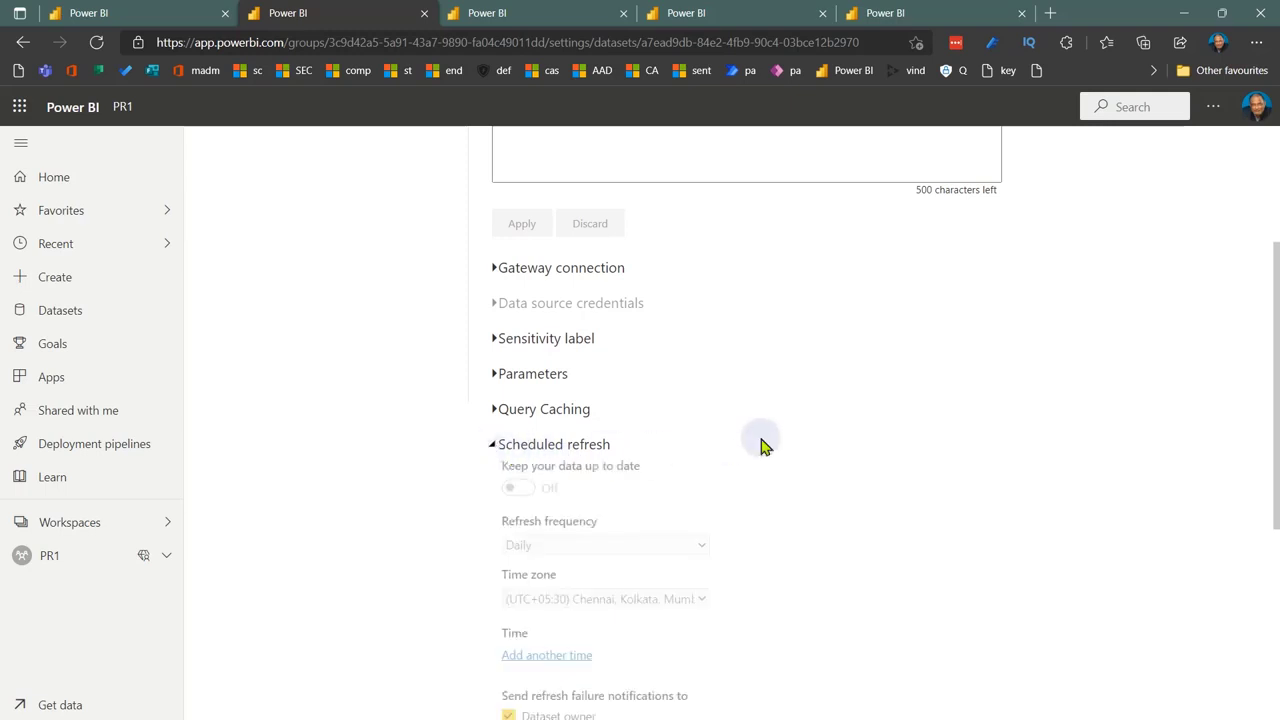
pyautogui.scroll(-3, 760, 443)
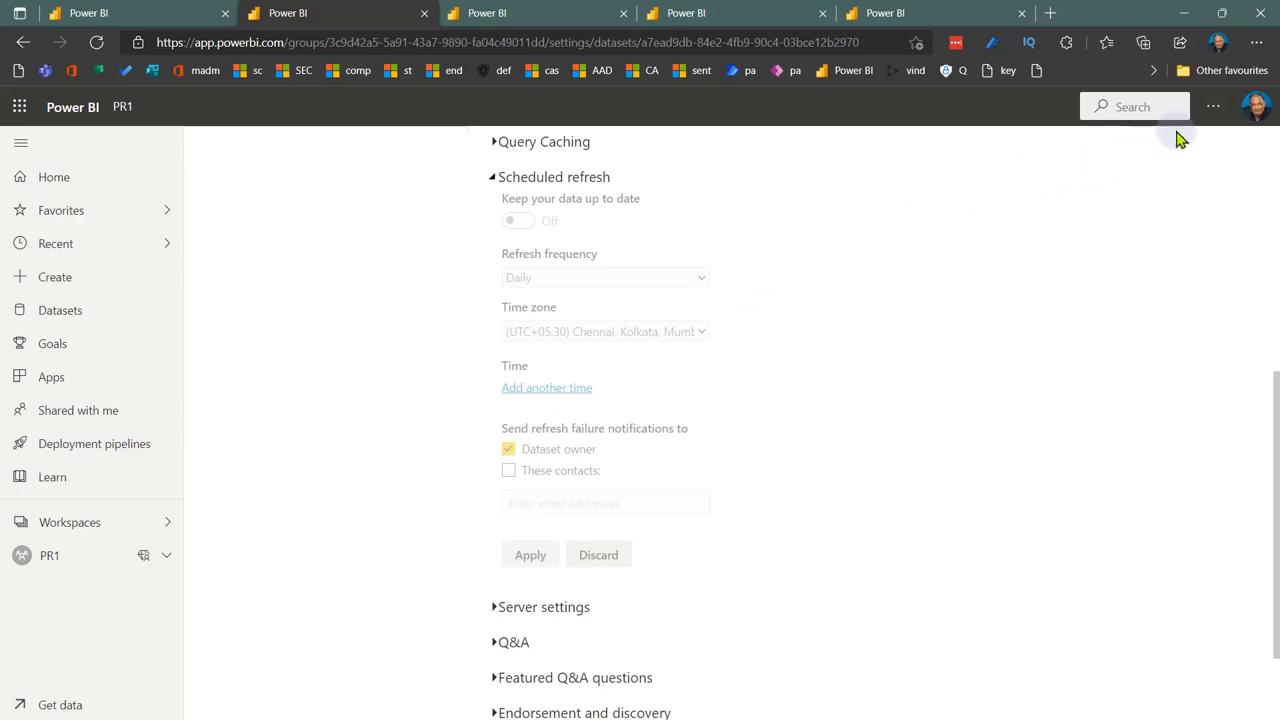
# Step: Look through the service's download options for the Data Gateway, closing them without downloading anything
pyautogui.click(1213, 107)
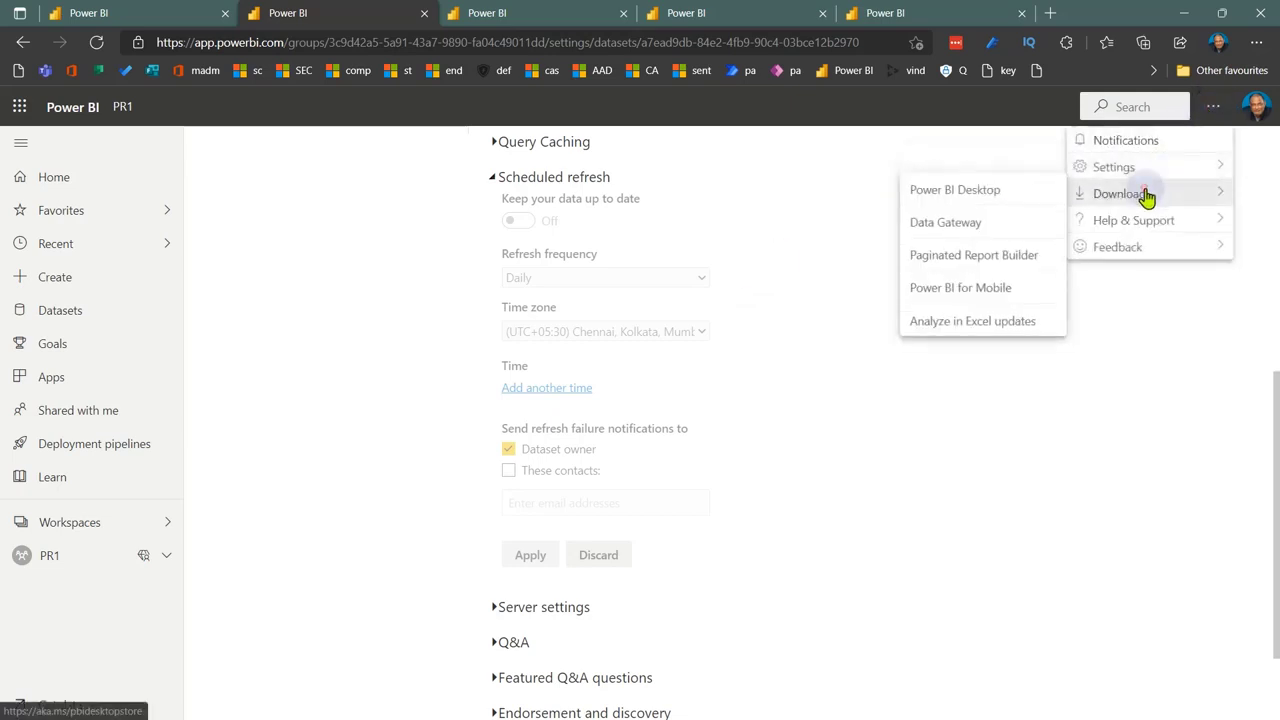
pyautogui.moveTo(1110, 221)
pyautogui.moveTo(1105, 193)
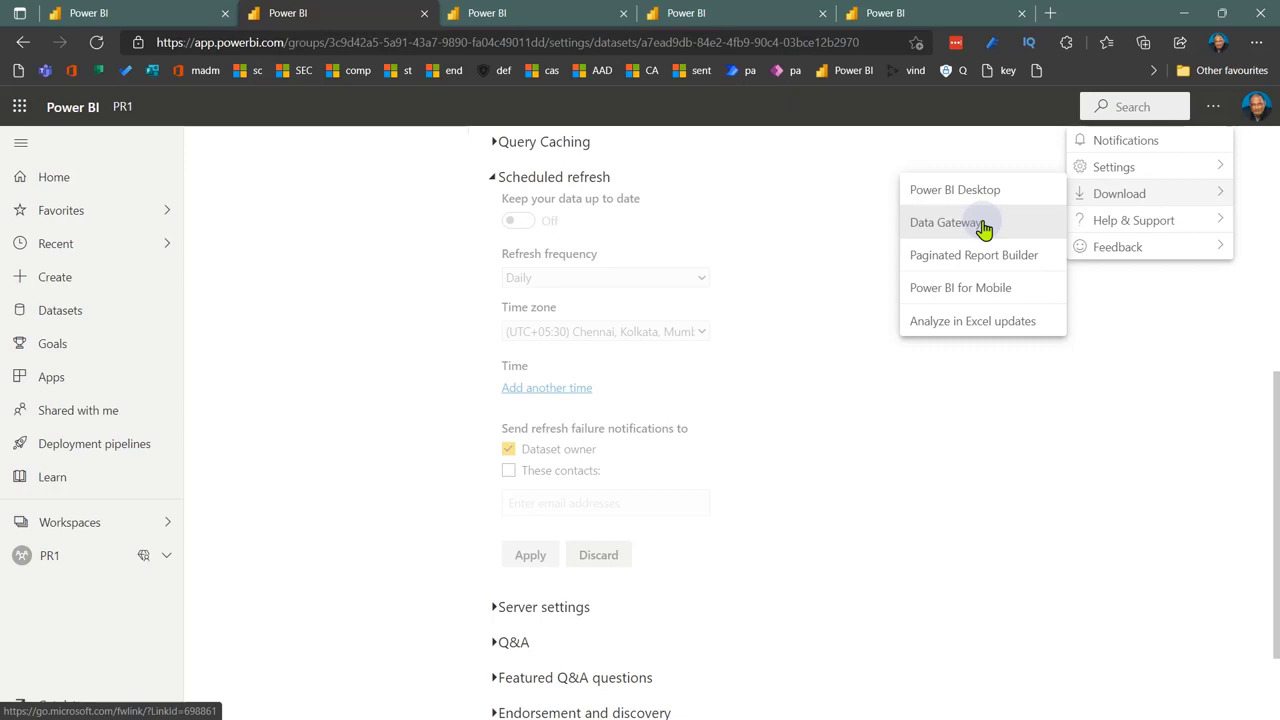
pyautogui.click(980, 457)
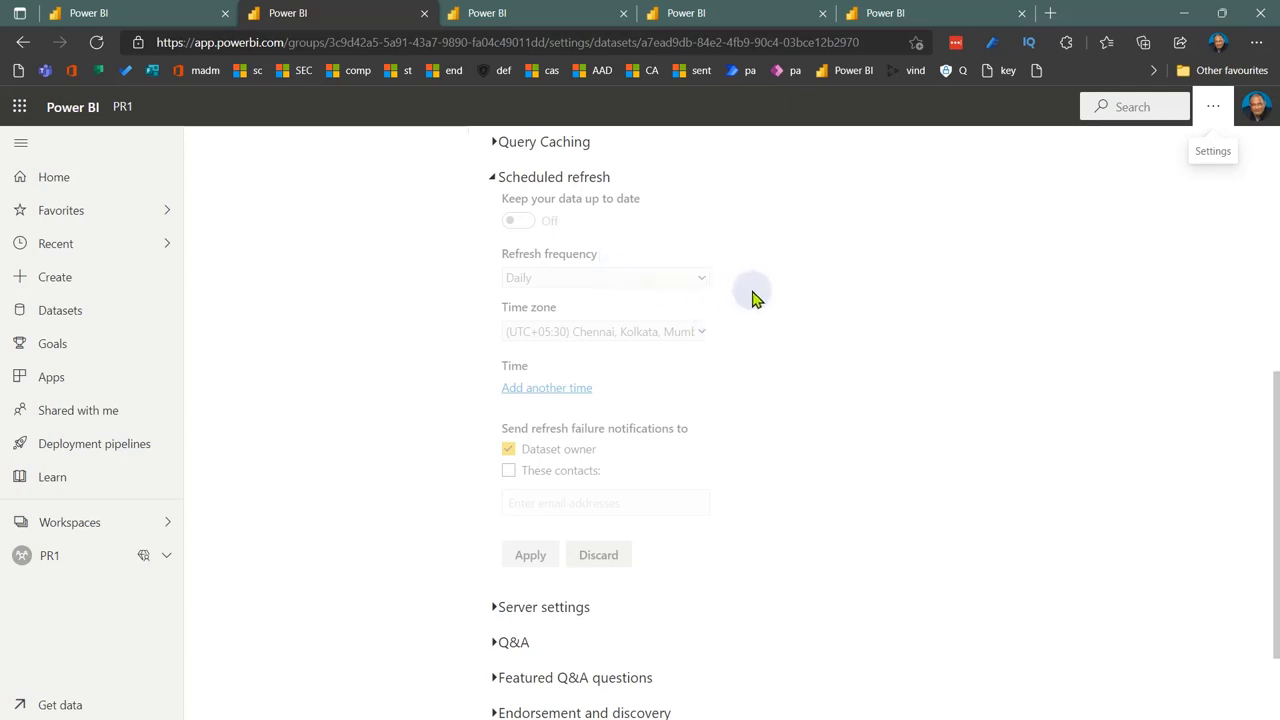
pyautogui.click(1208, 116)
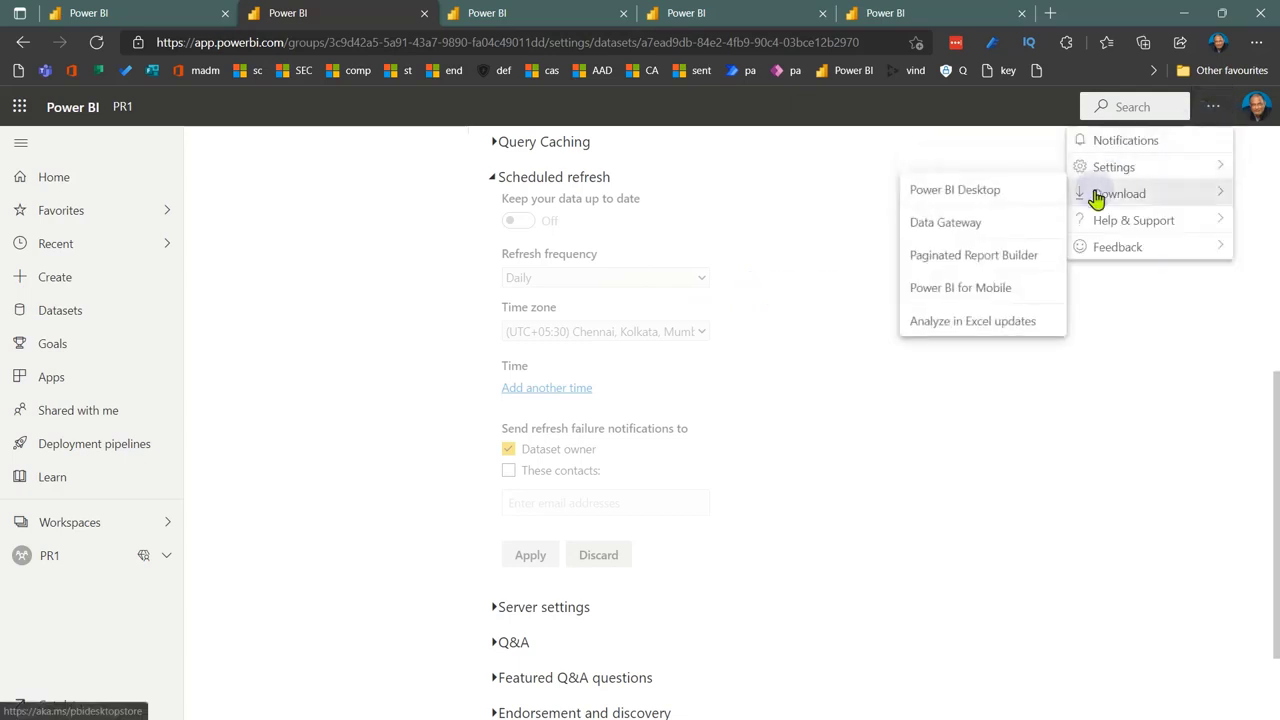
pyautogui.click(826, 343)
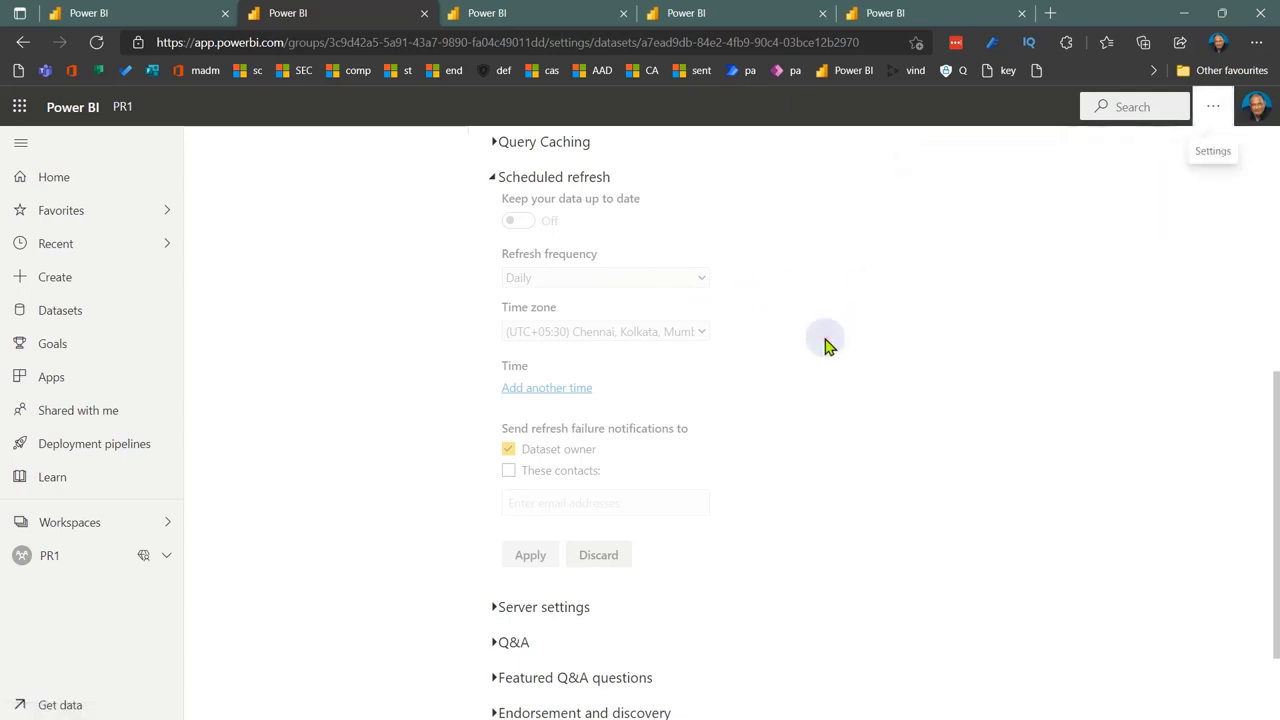
# Step: Minimize the browser, switch to the csv files folder in File Explorer and copy its path C:\TEMP\Folder\csv files
pyautogui.click(1183, 13)
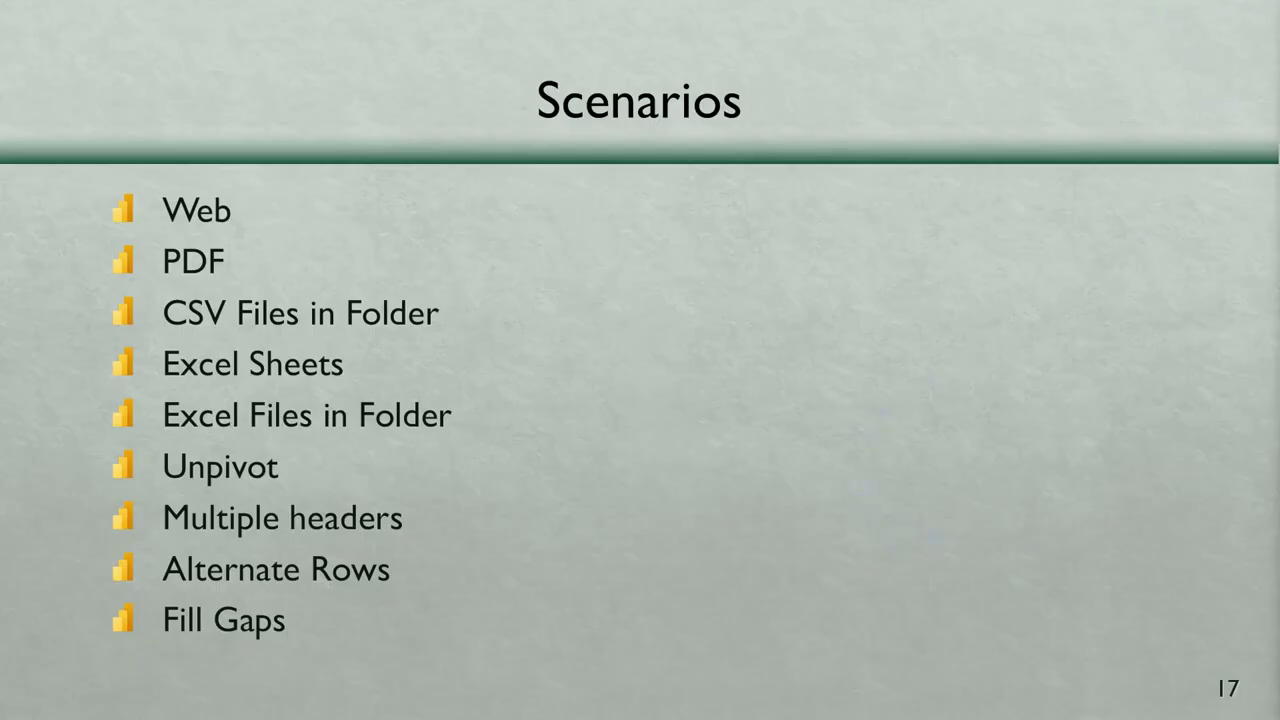
pyautogui.hotkey('alt', 'Tab')
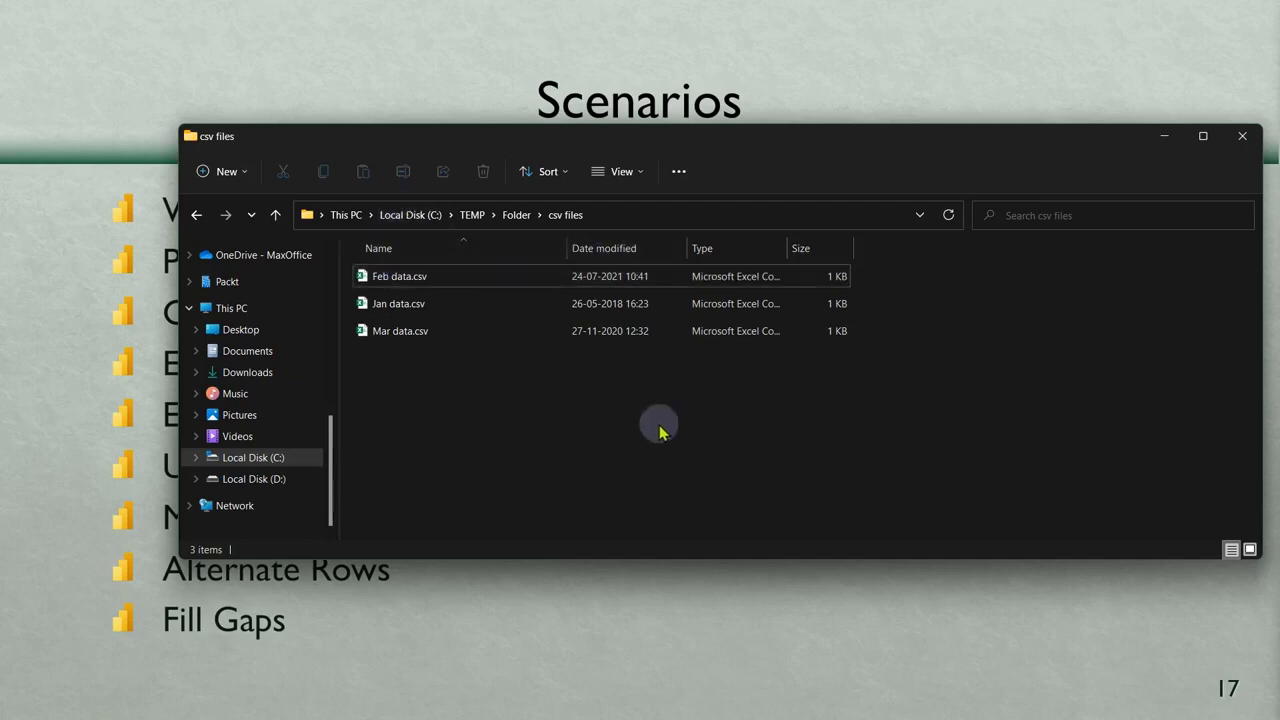
pyautogui.hotkey('alt', 'd')
pyautogui.hotkey('ctrl', 'c')
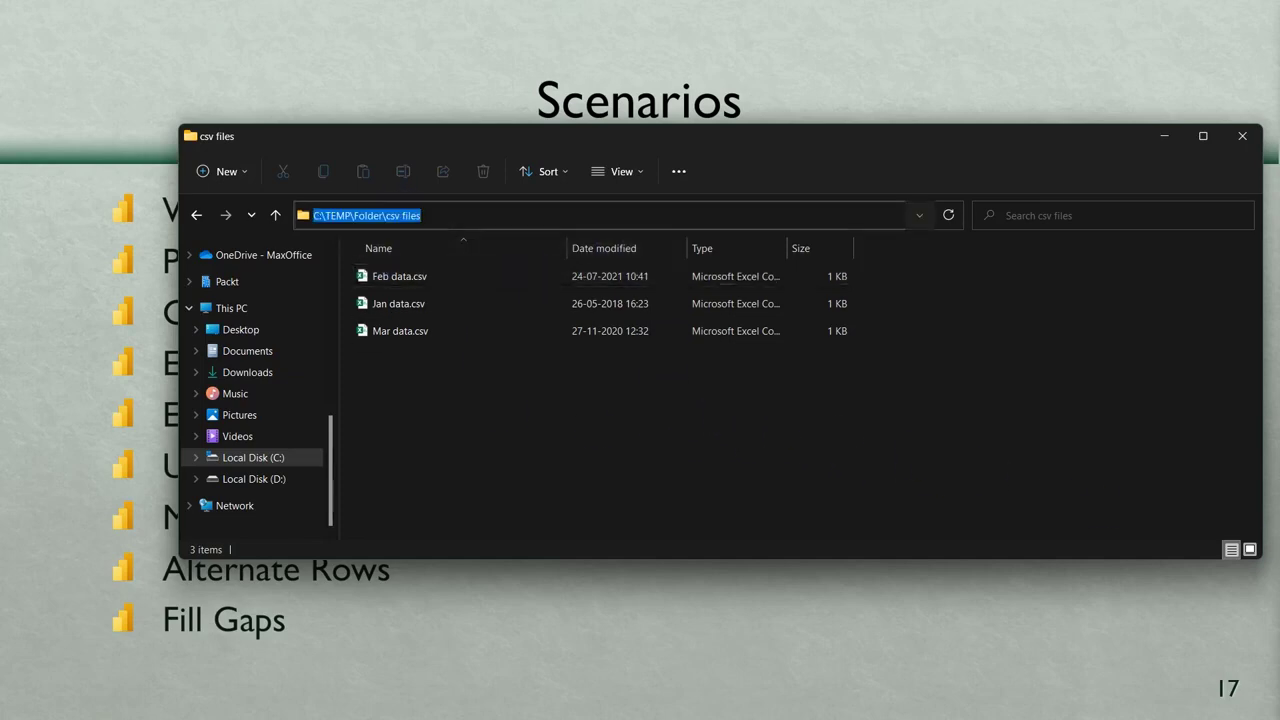
# Step: Switch to Power BI Desktop and connect to a Folder data source at C:\TEMP\Folder\csv files
pyautogui.hotkey('alt', 'Tab')
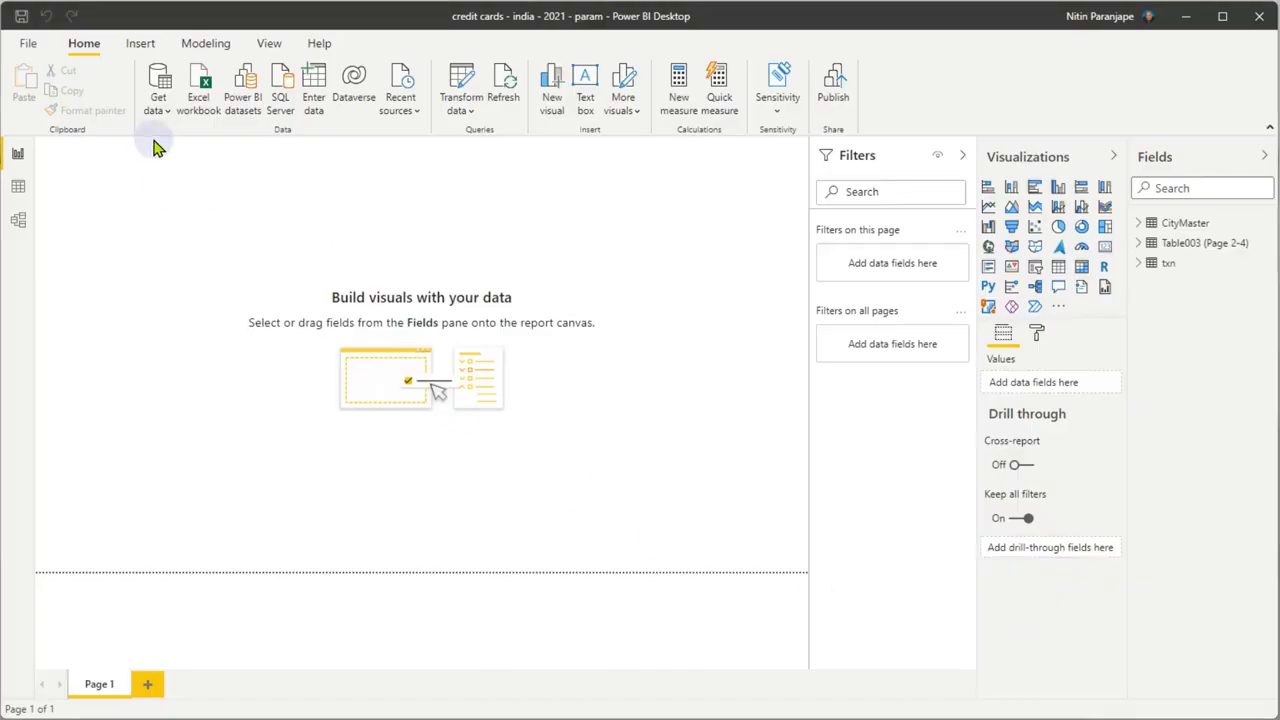
pyautogui.click(159, 114)
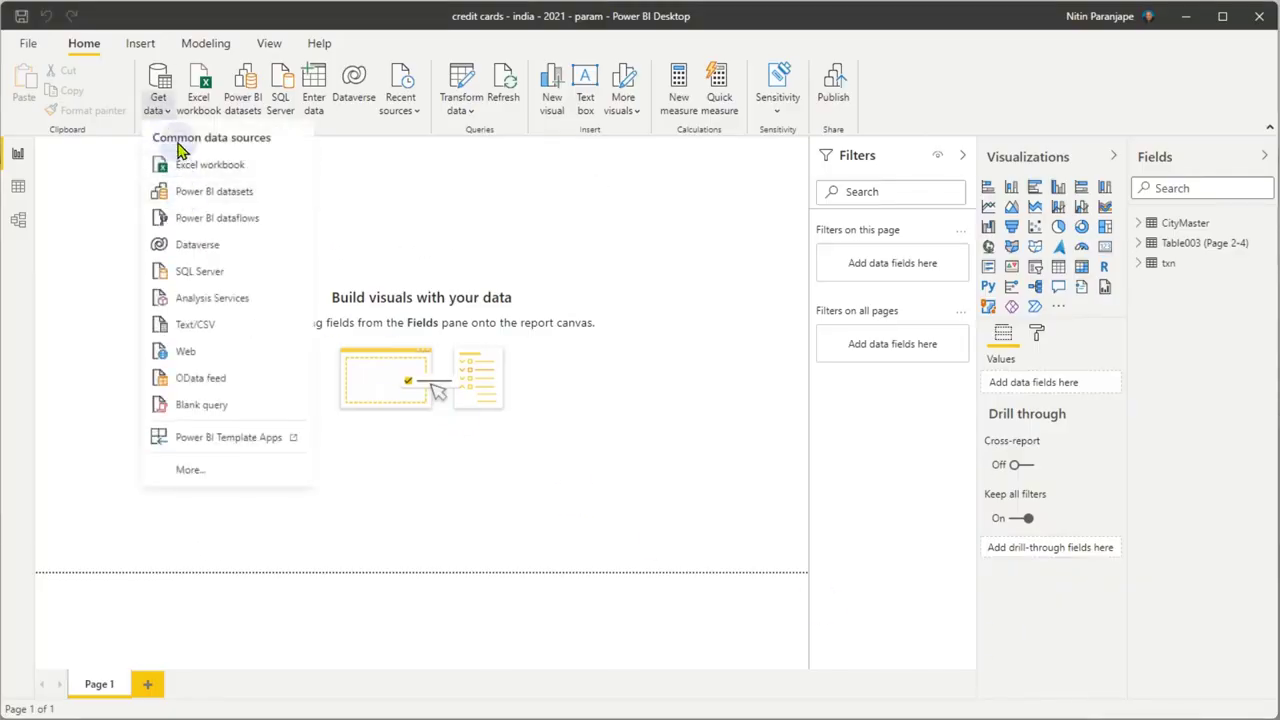
pyautogui.click(205, 470)
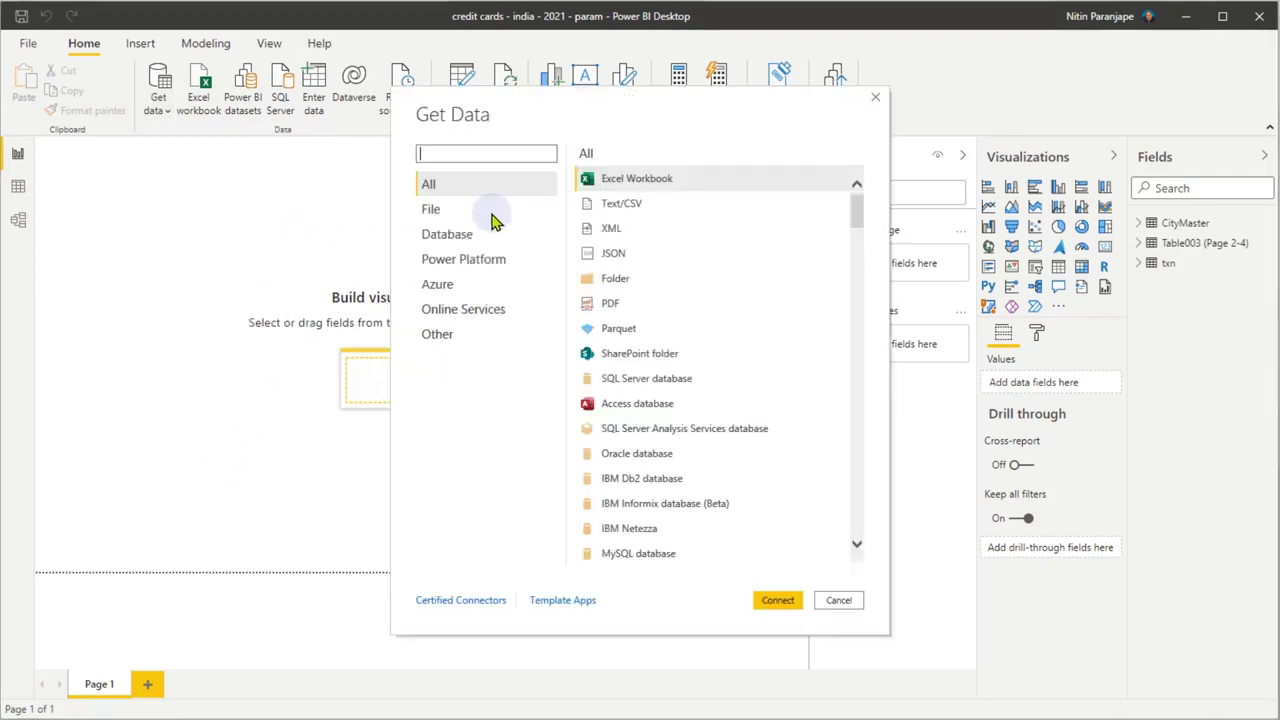
pyautogui.click(490, 214)
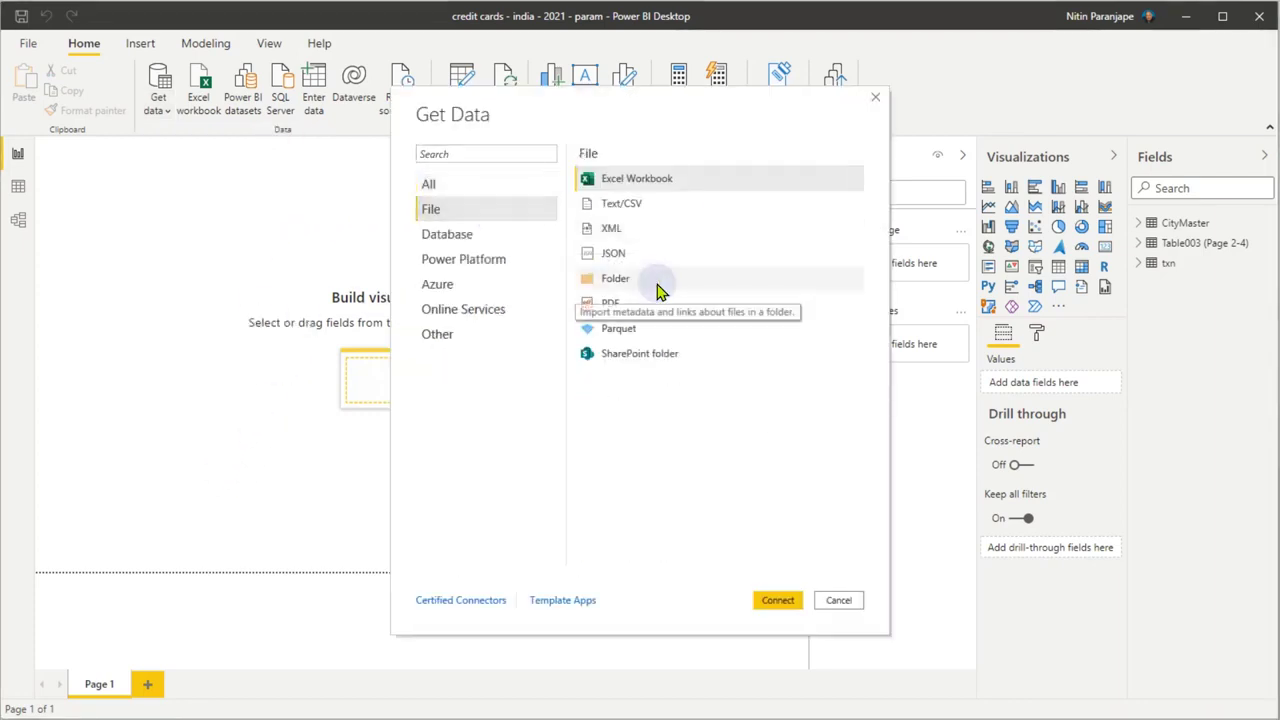
pyautogui.click(660, 284)
pyautogui.click(778, 602)
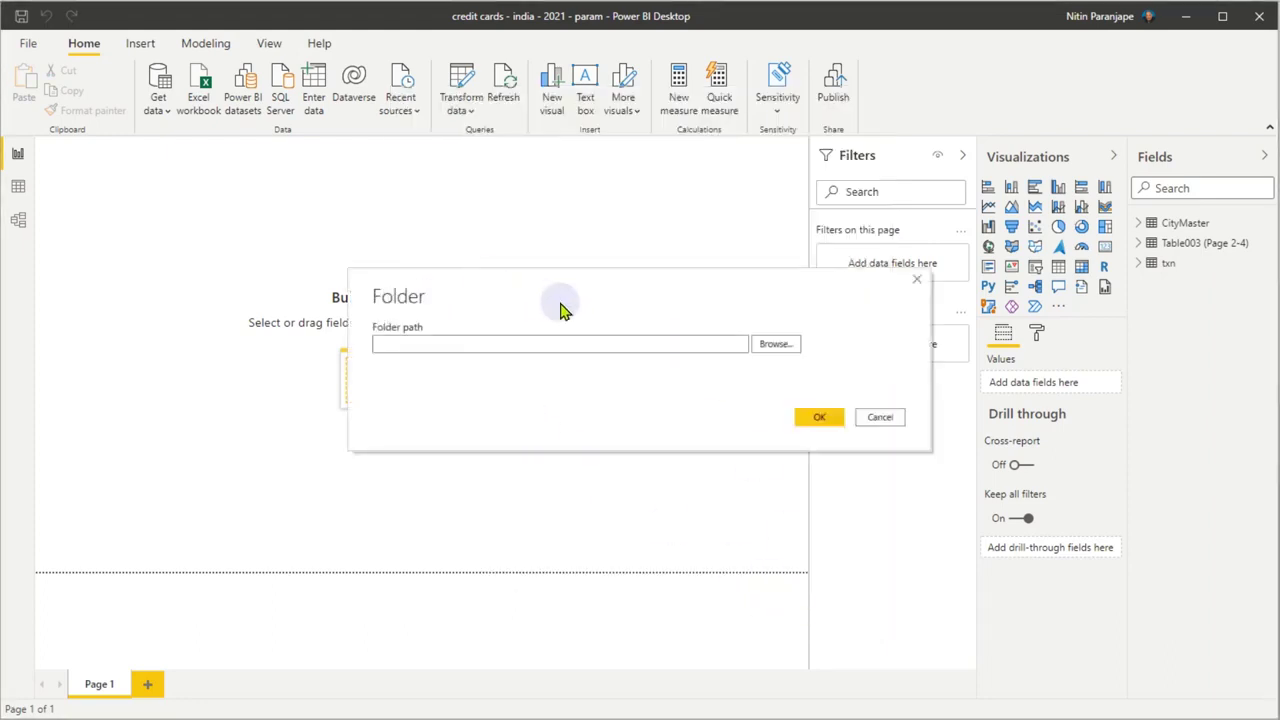
pyautogui.hotkey('ctrl', 'v')
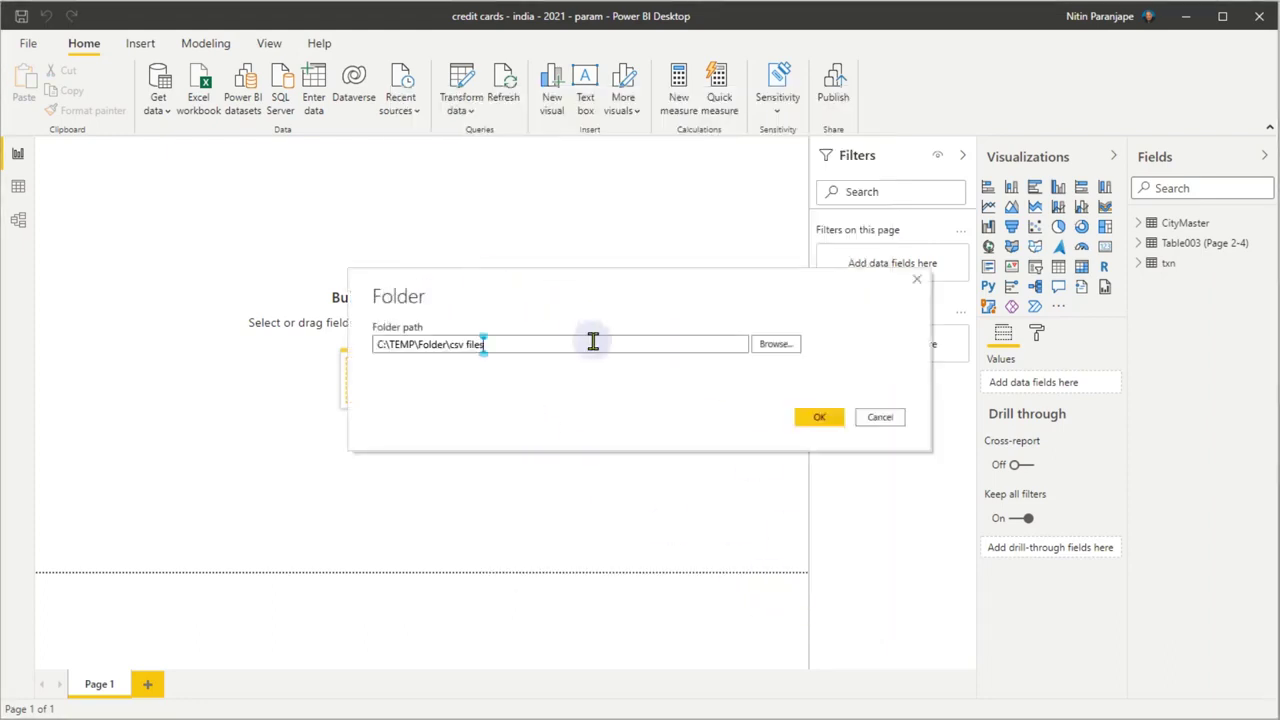
pyautogui.click(822, 418)
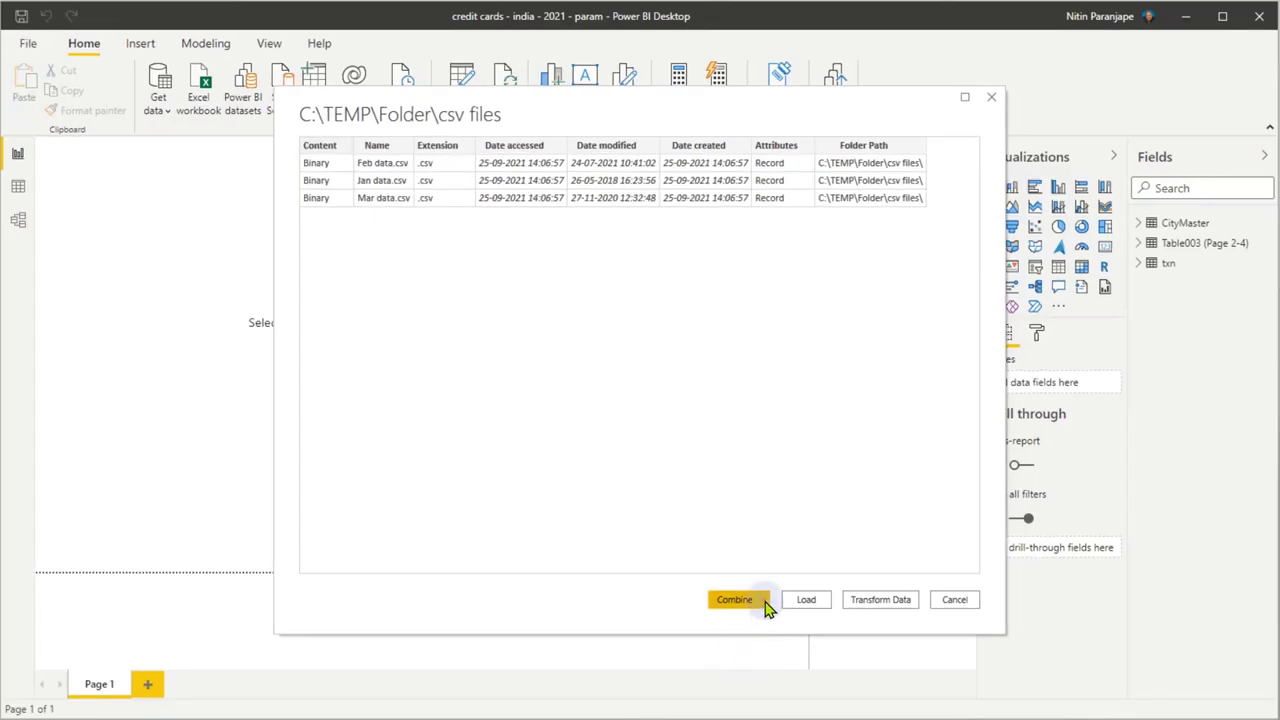
# Step: Combine and transform the folder's CSV files, using the first file as the sample with comma delimiter
pyautogui.click(786, 550)
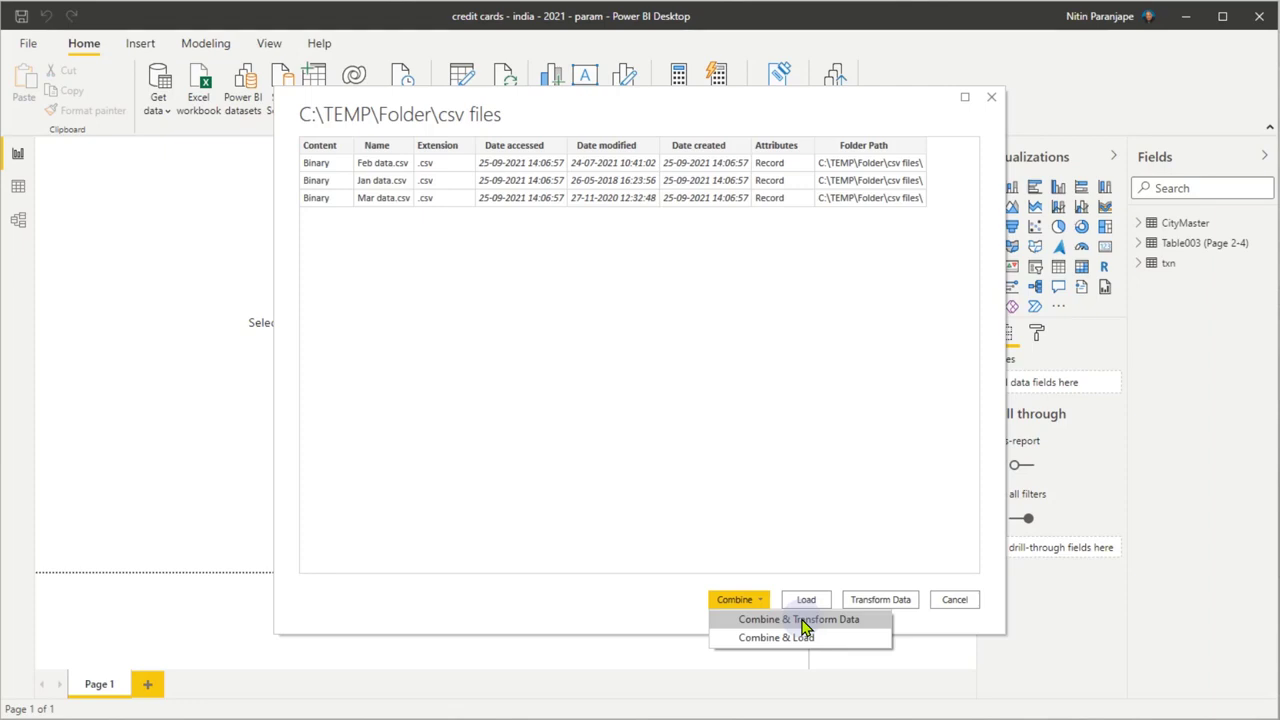
pyautogui.click(803, 620)
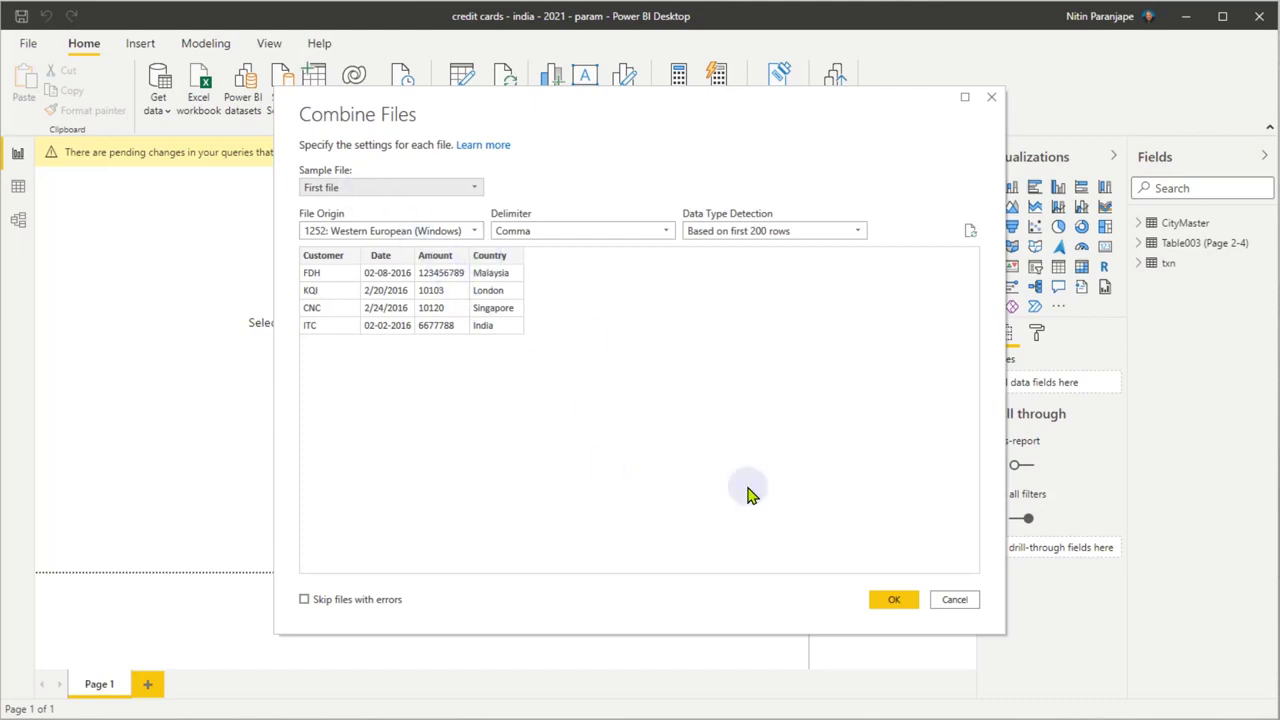
pyautogui.click(880, 600)
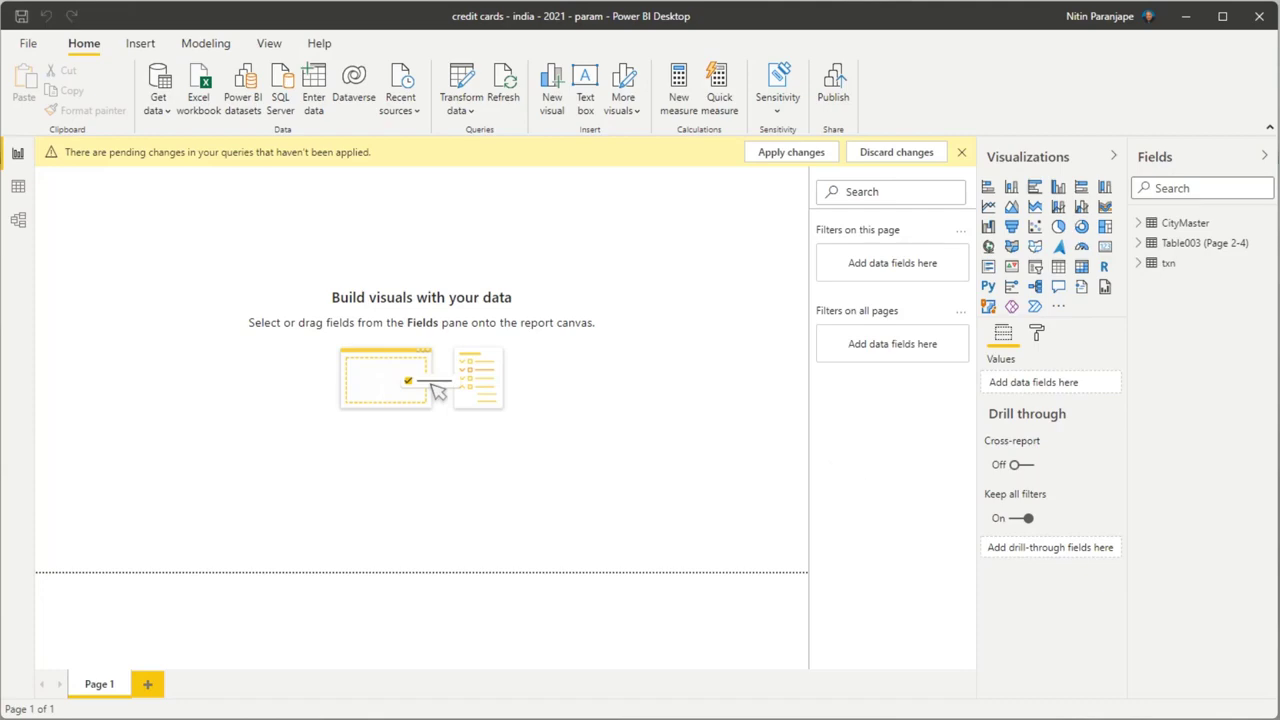
# Step: Hide the column distribution, column profile and column quality displays in the Power Query Editor preview
pyautogui.moveTo(1279, 262); pyautogui.dragTo(468, 81)
pyautogui.click(346, 95)
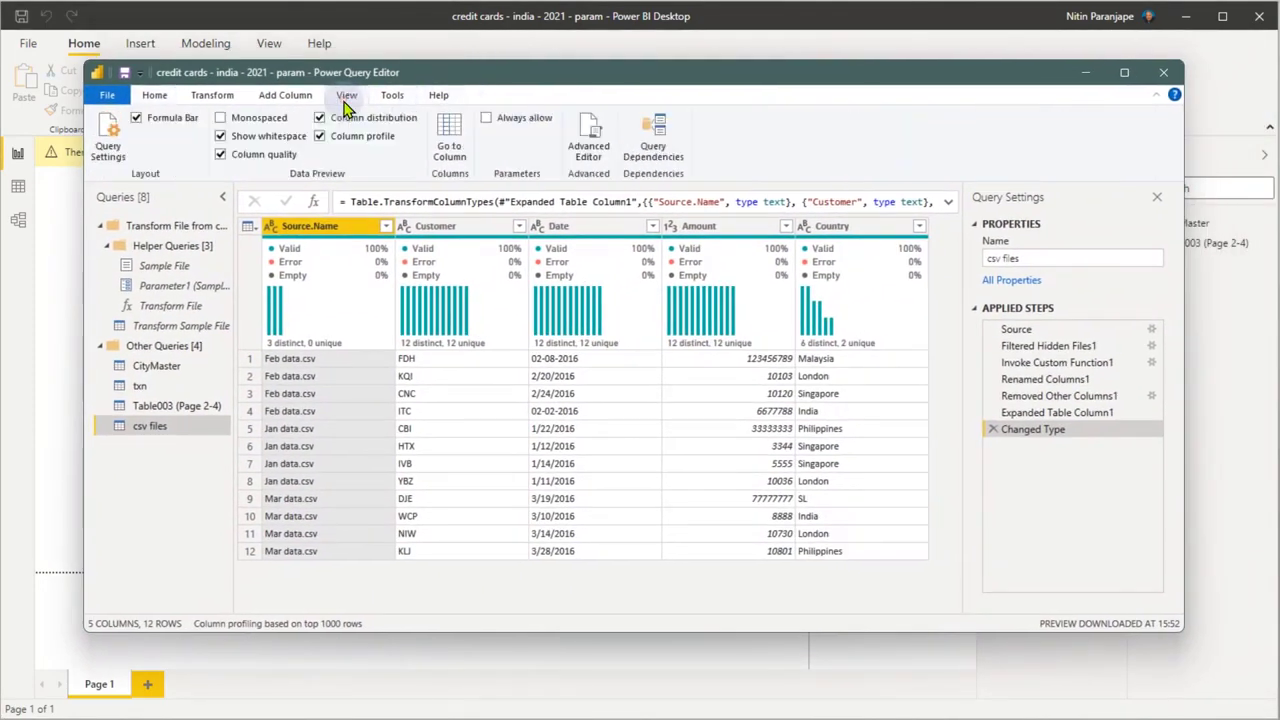
pyautogui.click(319, 118)
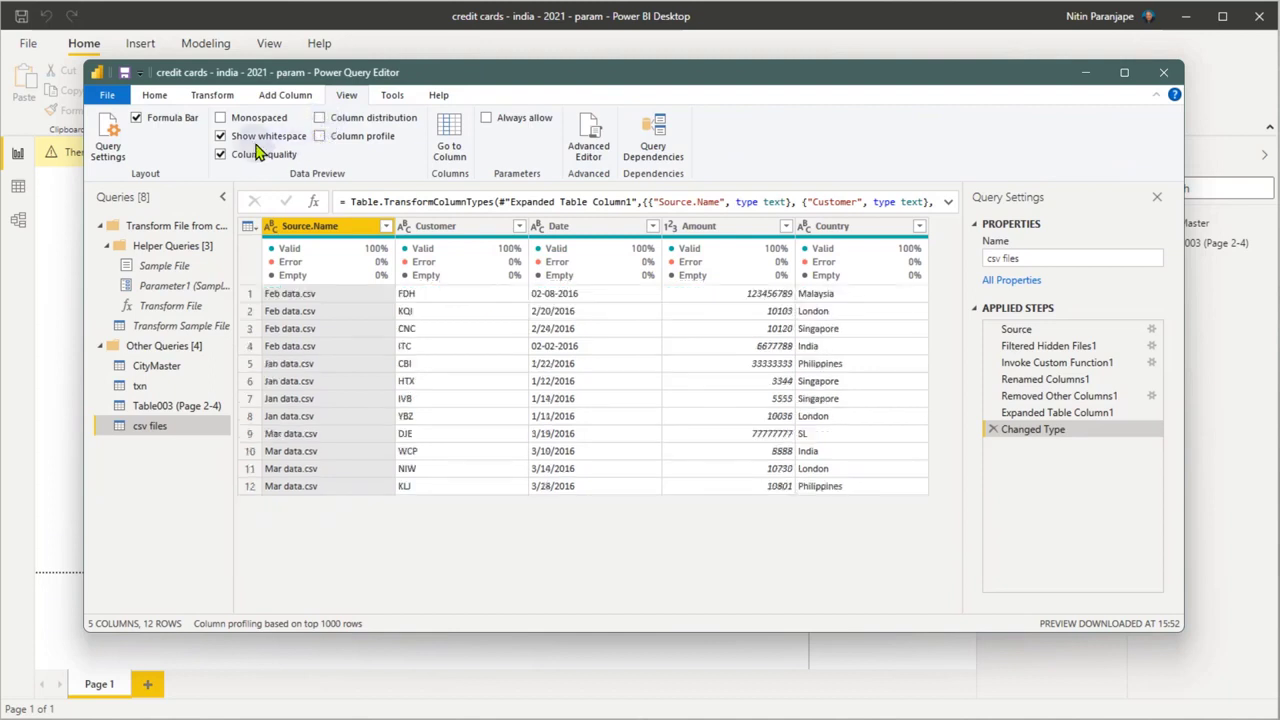
pyautogui.click(222, 154)
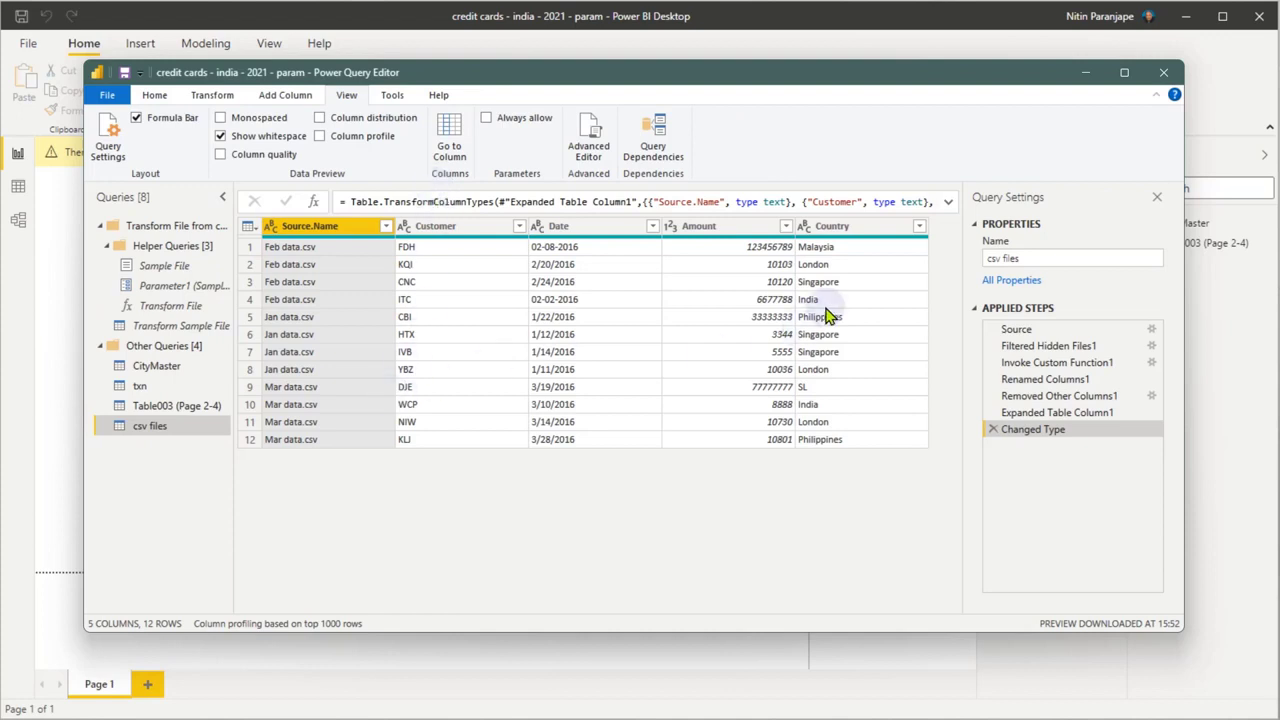
# Step: Close the Power Query Editor with the changes applied and display the csv files table in Data view
pyautogui.click(152, 96)
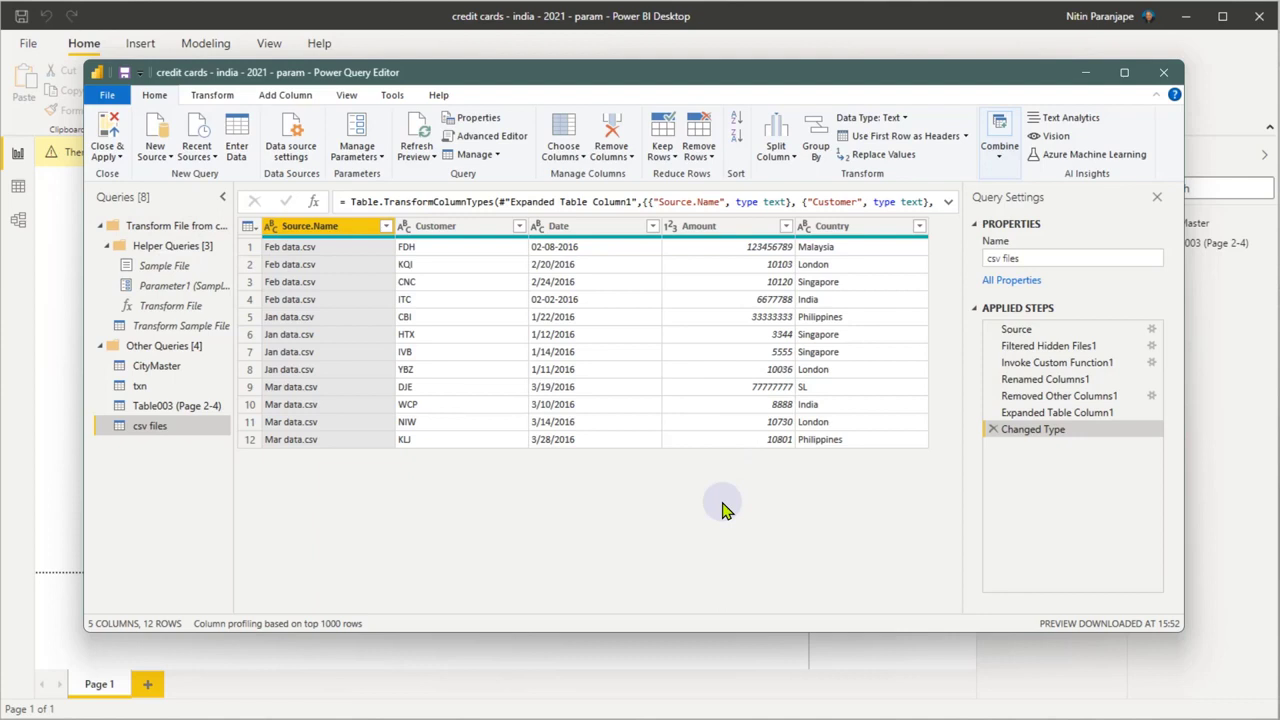
pyautogui.click(1163, 72)
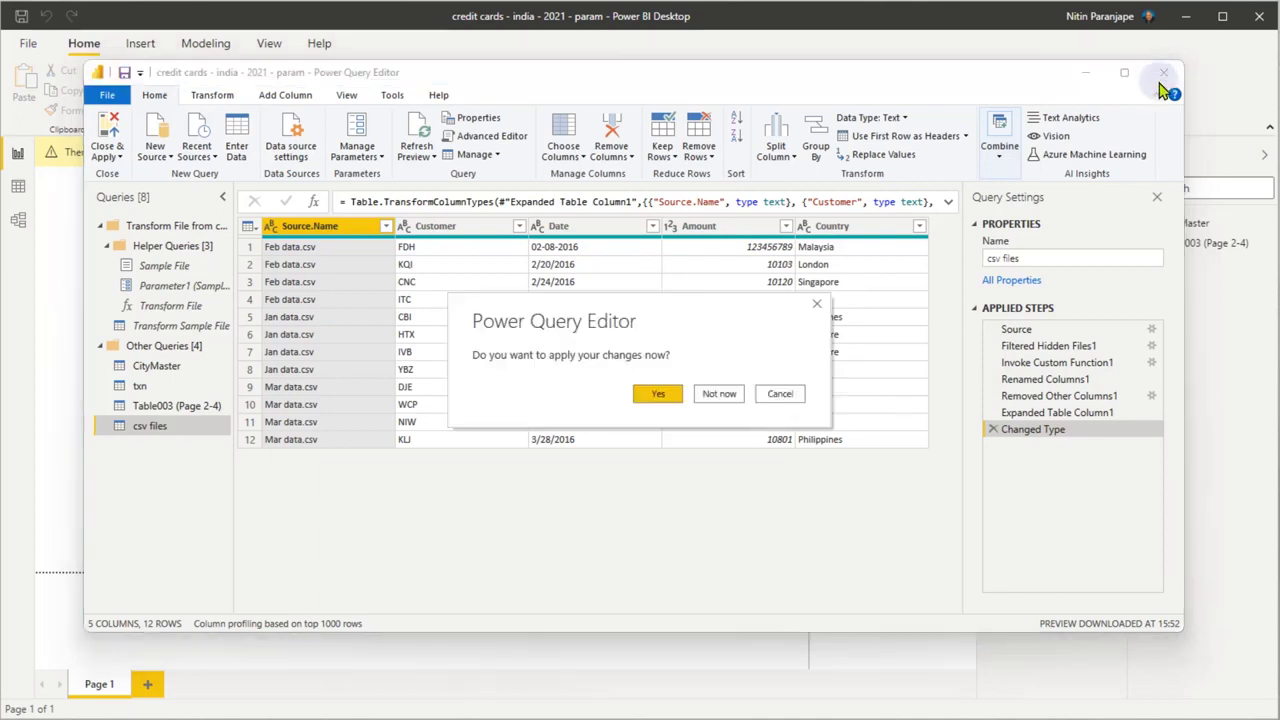
pyautogui.click(779, 394)
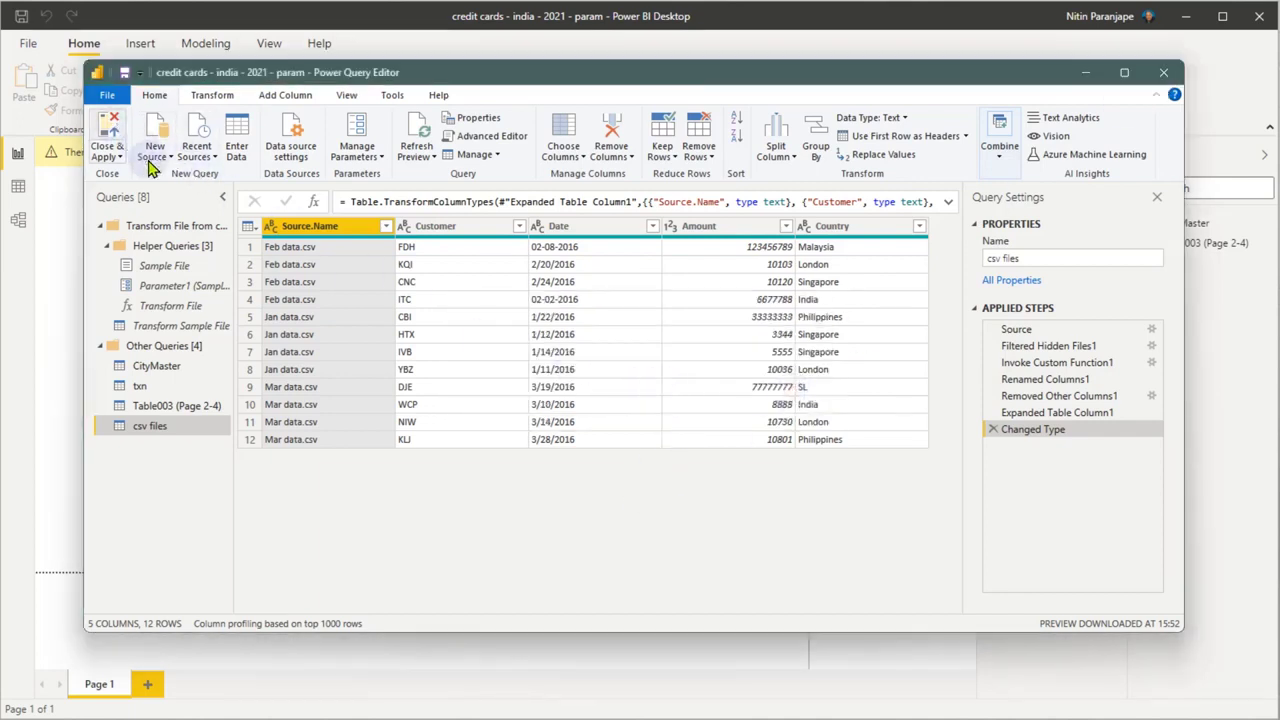
pyautogui.click(110, 138)
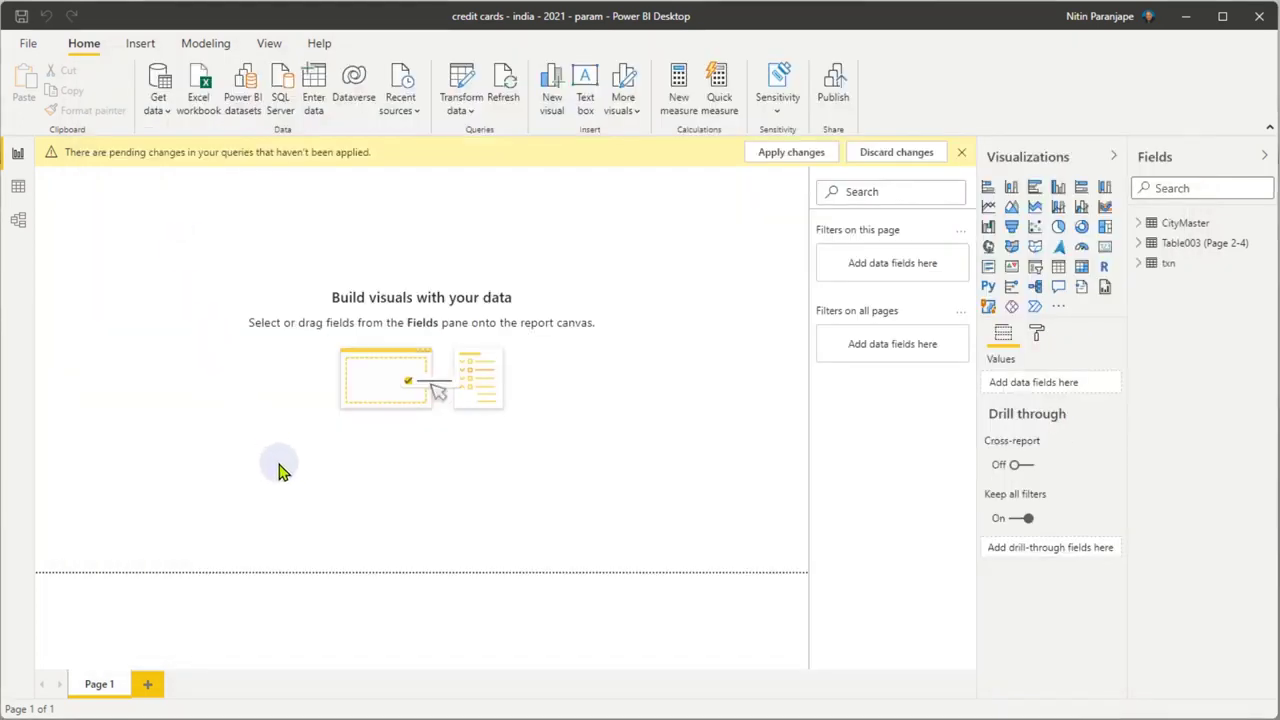
pyautogui.click(22, 190)
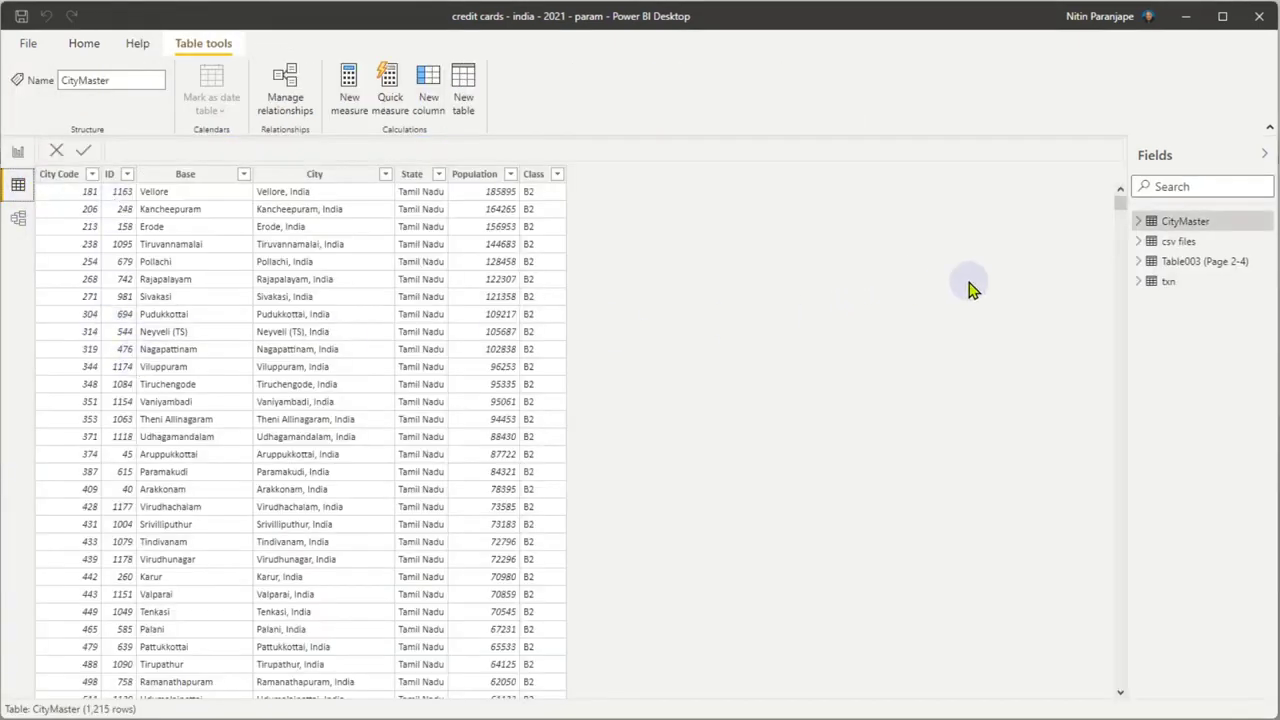
pyautogui.click(1176, 244)
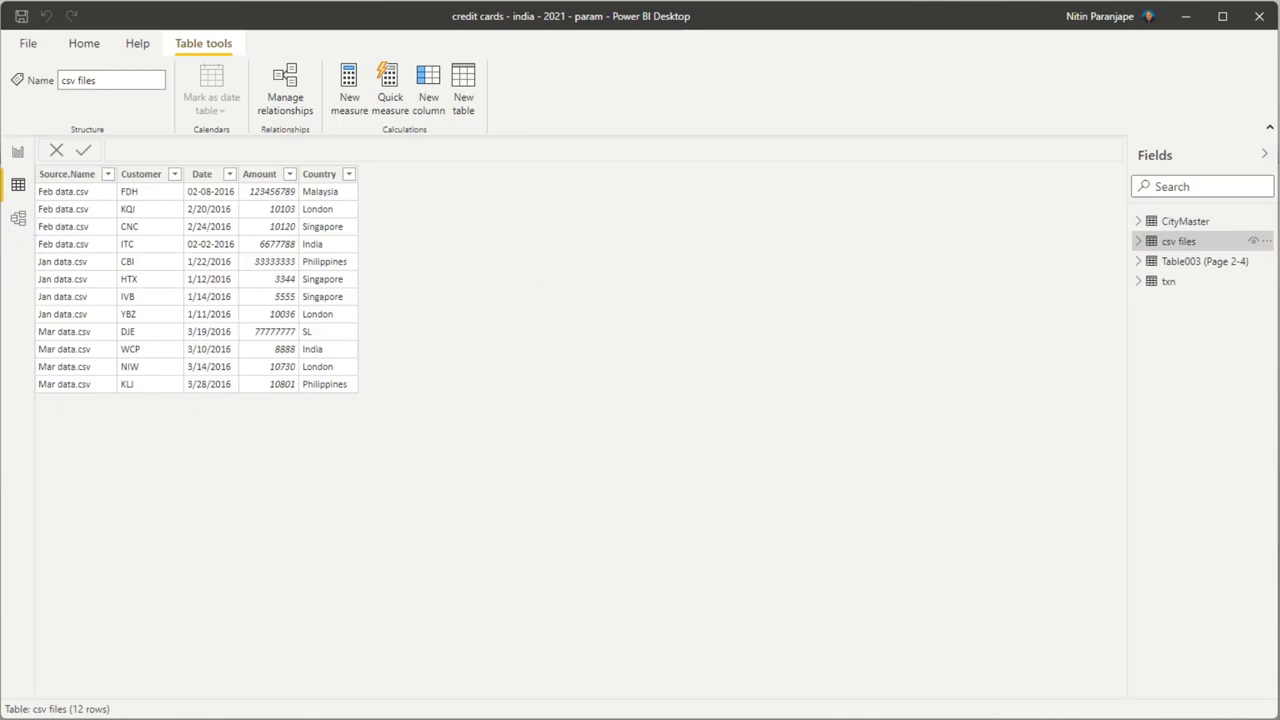
# Step: Switch to File Explorer, move apr data.csv from Folder into its csv files subfolder and open that subfolder
pyautogui.hotkey('alt', 'Tab')
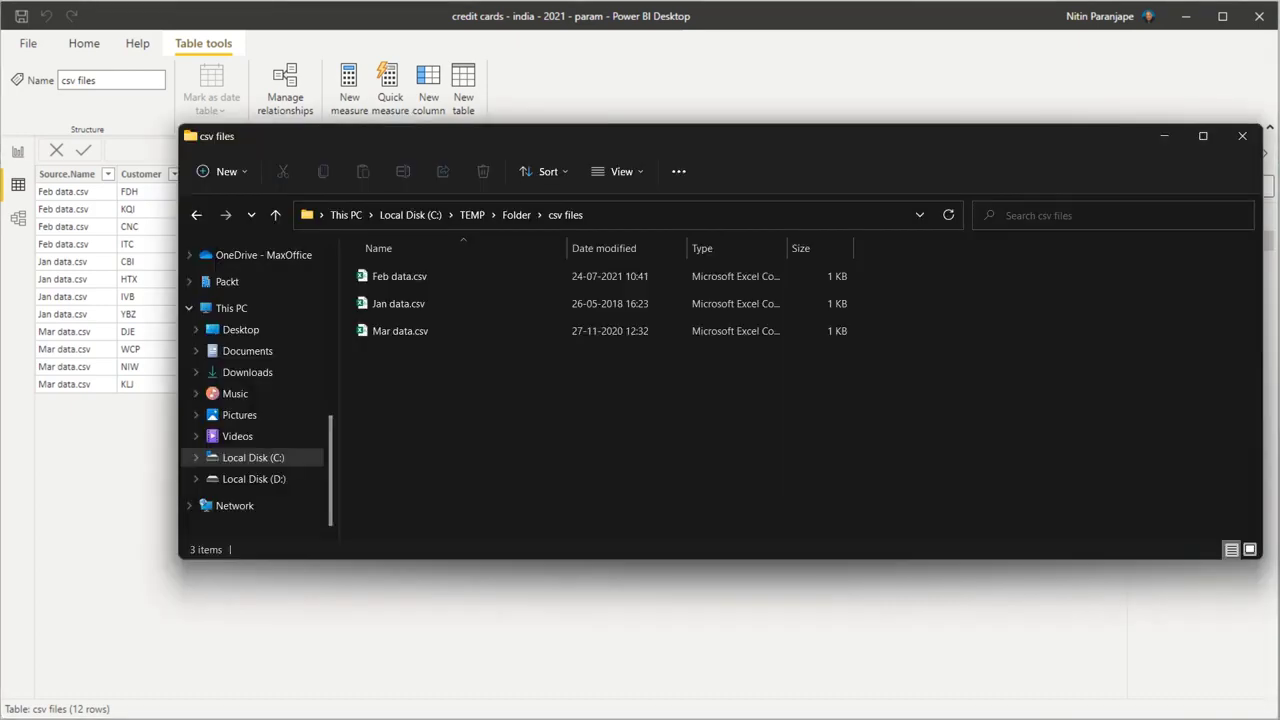
pyautogui.click(516, 217)
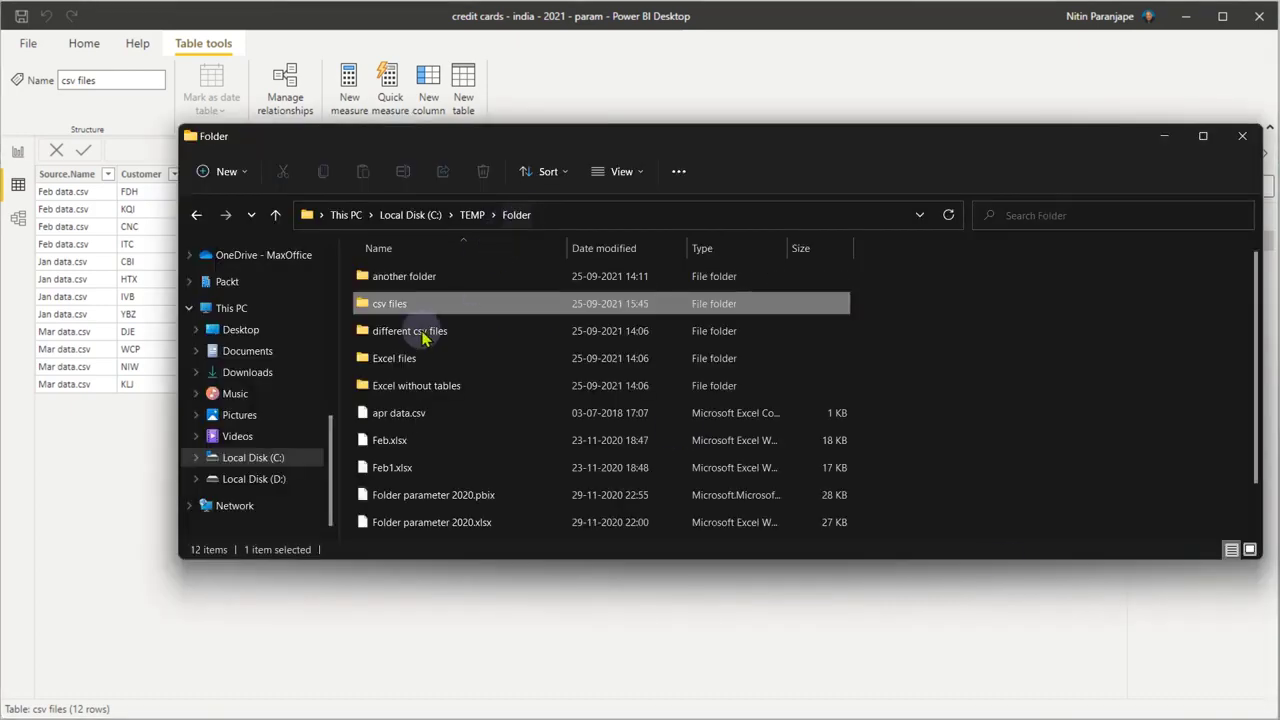
pyautogui.click(405, 414)
pyautogui.press('F2')
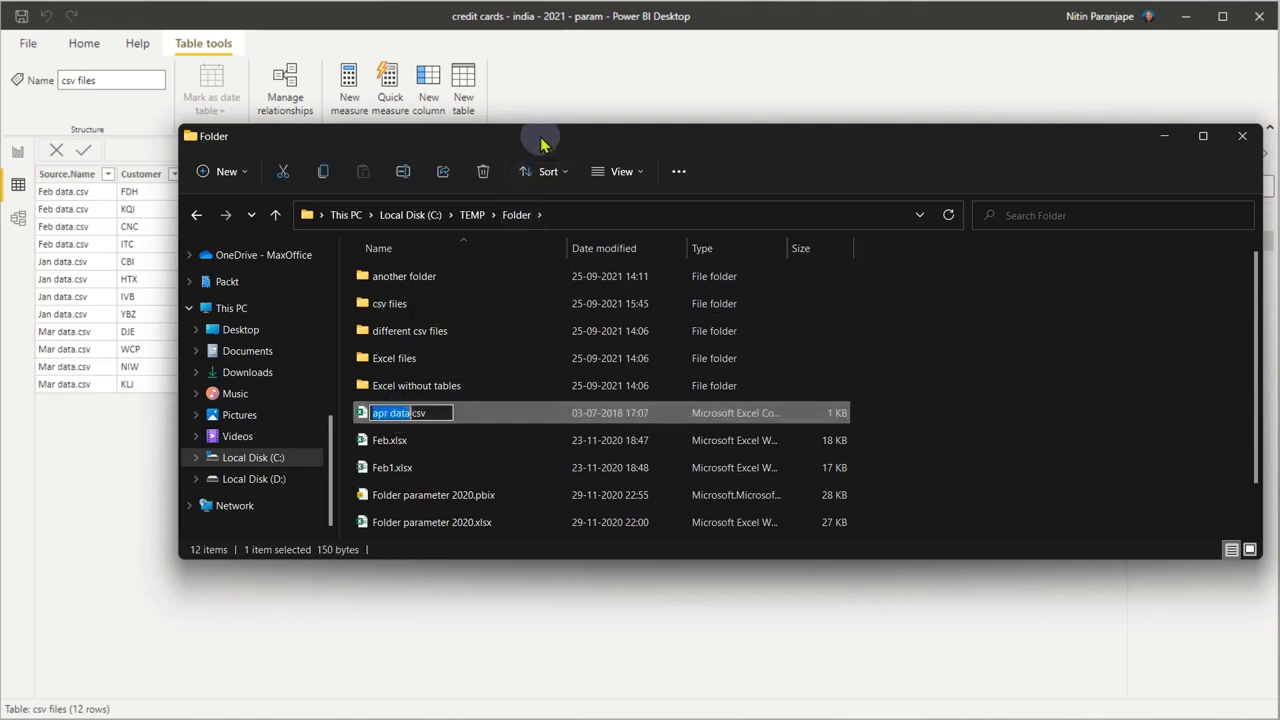
pyautogui.click(445, 418)
pyautogui.press('F2')
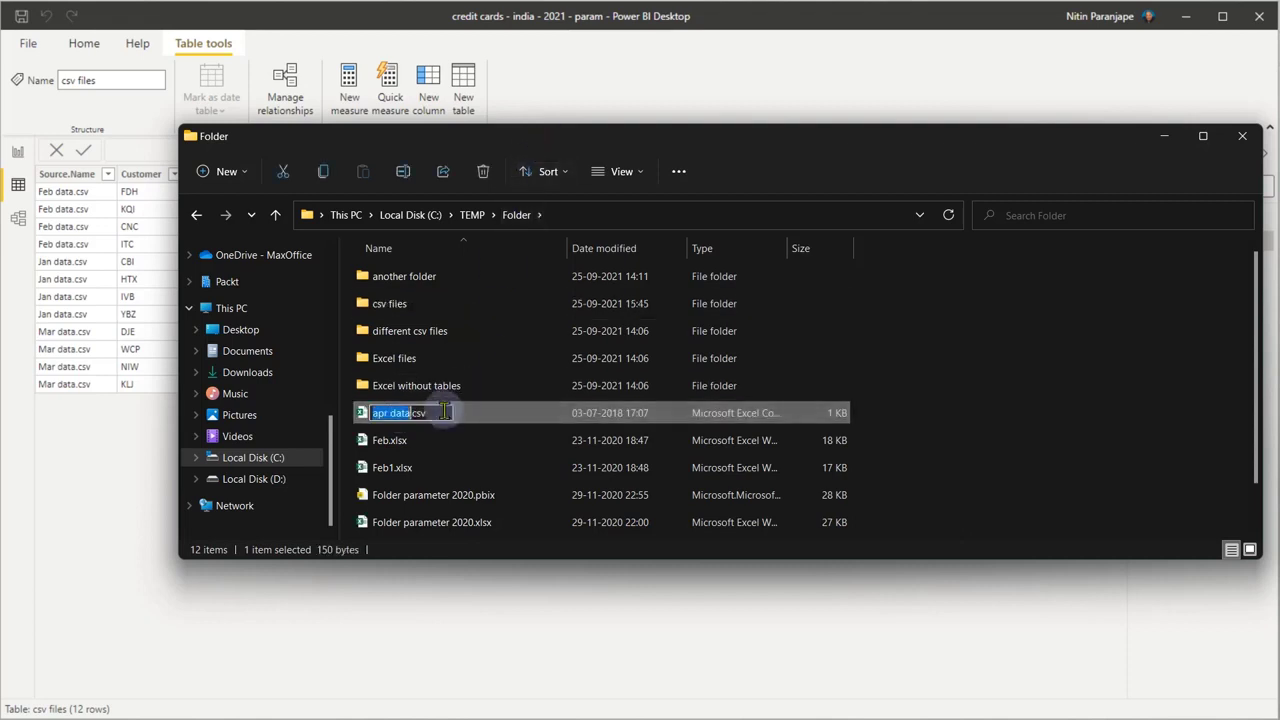
pyautogui.hotkey('ctrl', 'x')
pyautogui.press('Escape')
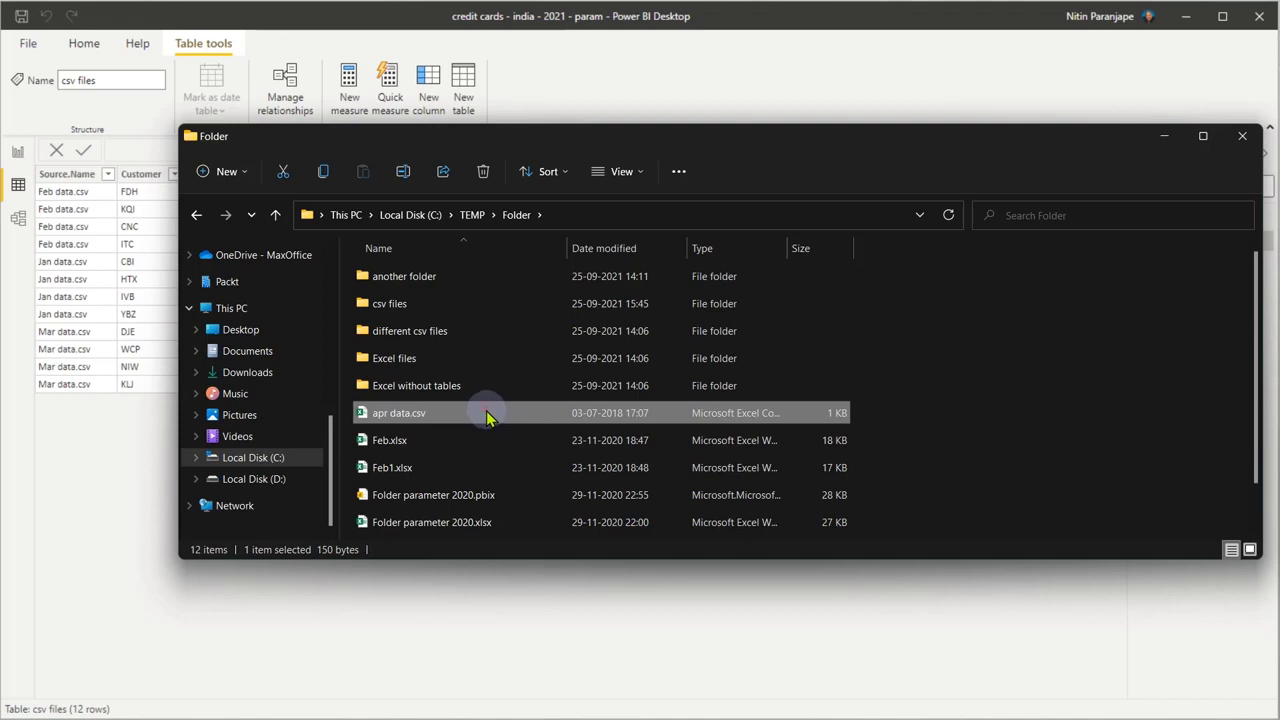
pyautogui.moveTo(486, 416); pyautogui.dragTo(449, 305)
pyautogui.doubleClick(449, 304)
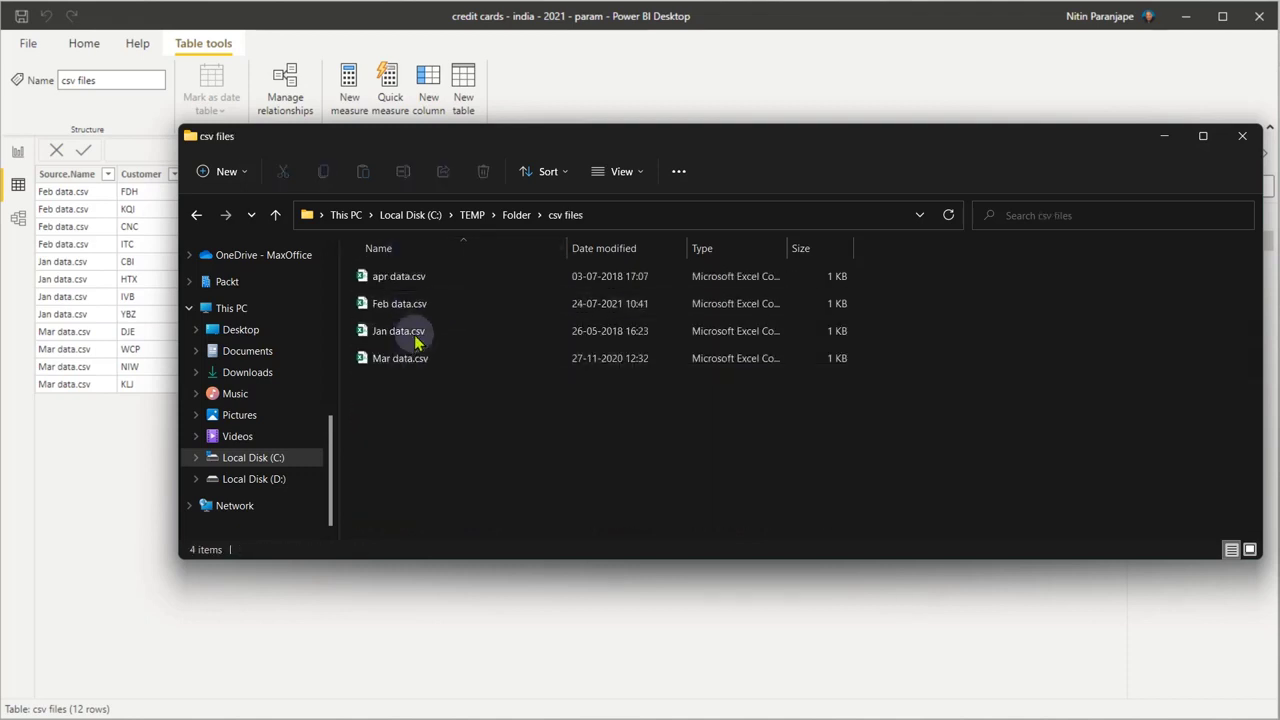
# Step: Return to Power BI Desktop and refresh the data to include the added CSV file
pyautogui.click(129, 470)
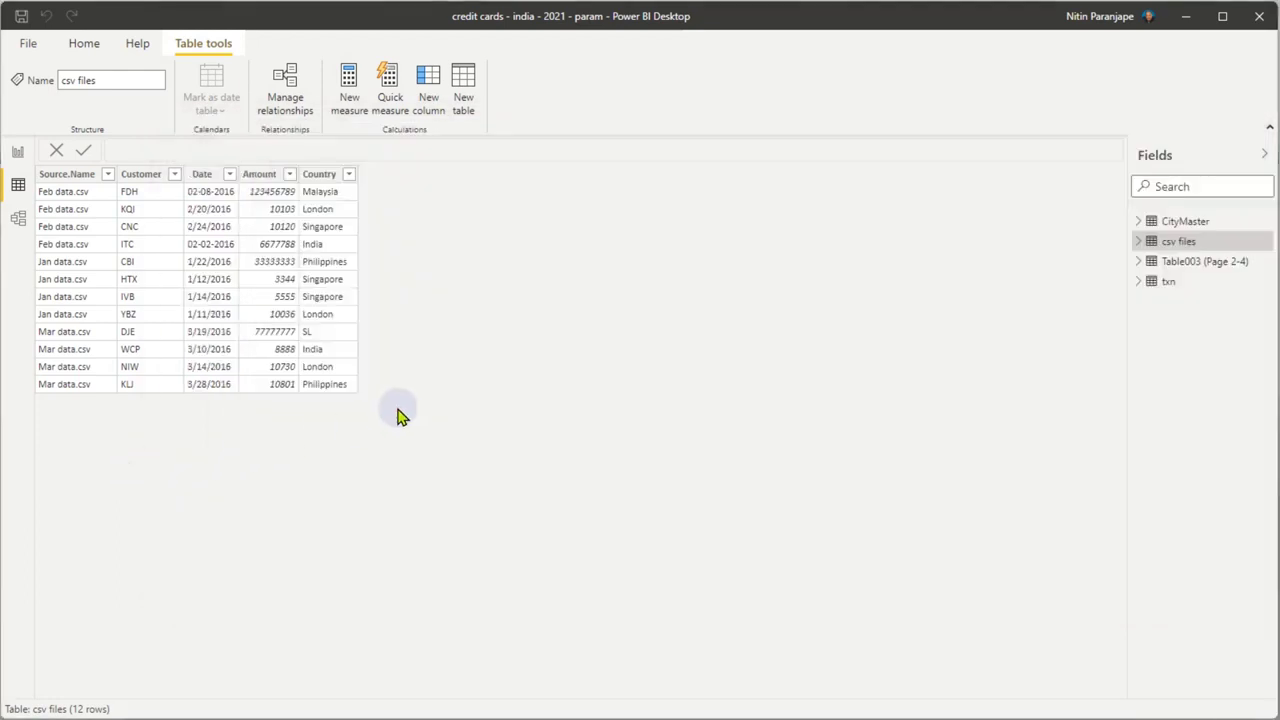
pyautogui.click(104, 47)
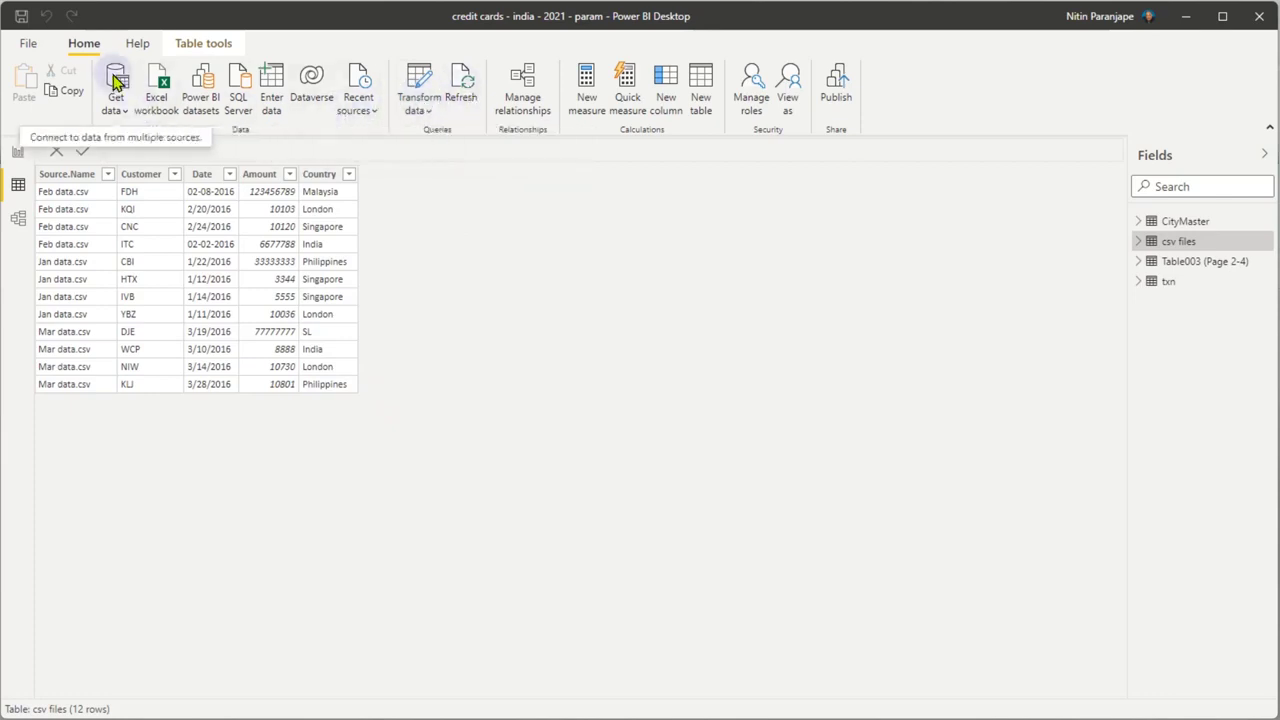
pyautogui.click(461, 90)
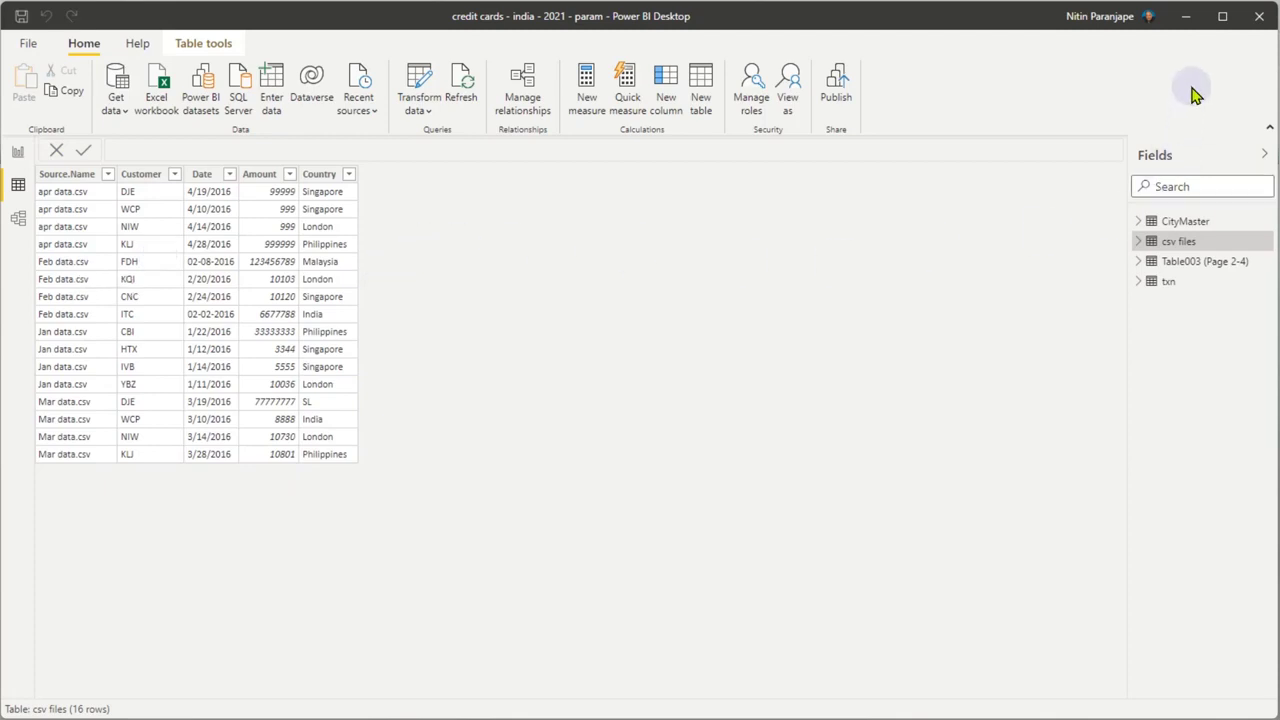
# Step: Close Power BI Desktop and switch to the Power Query Raw Data 2021 Sep.xlsx workbook in Excel
pyautogui.click(1259, 16)
pyautogui.click(719, 394)
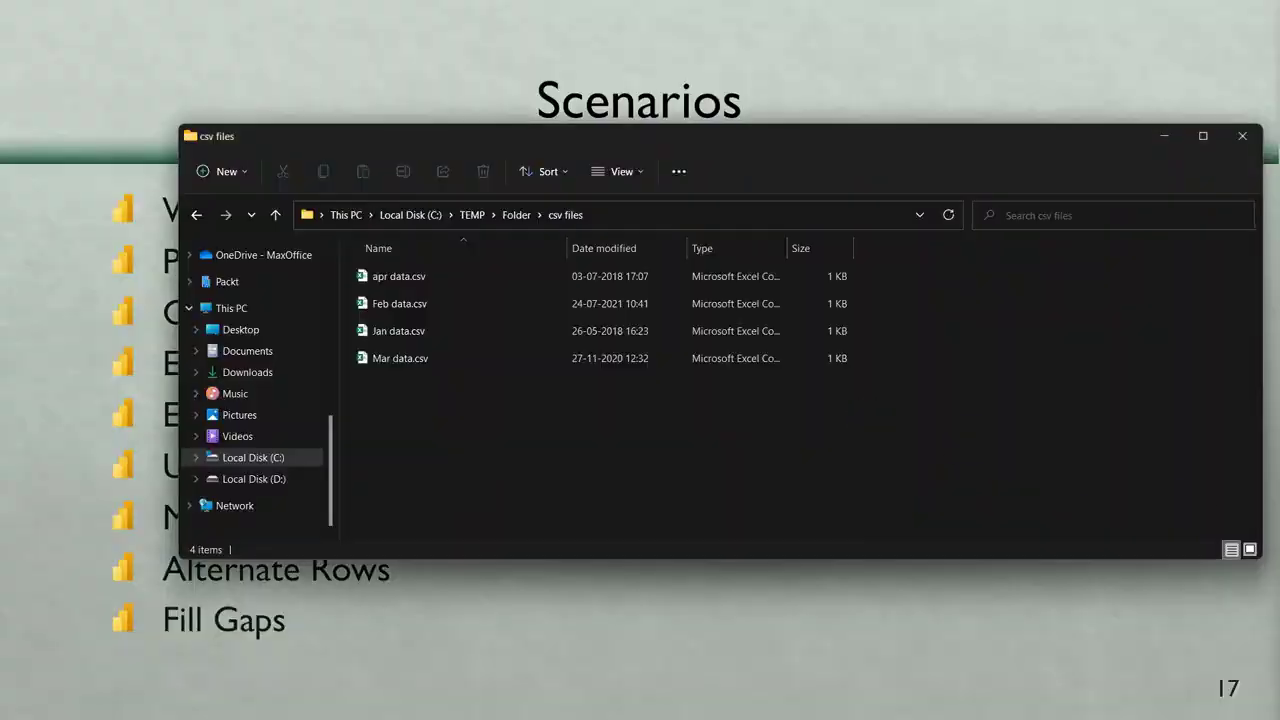
pyautogui.hotkey('alt', 'Tab')
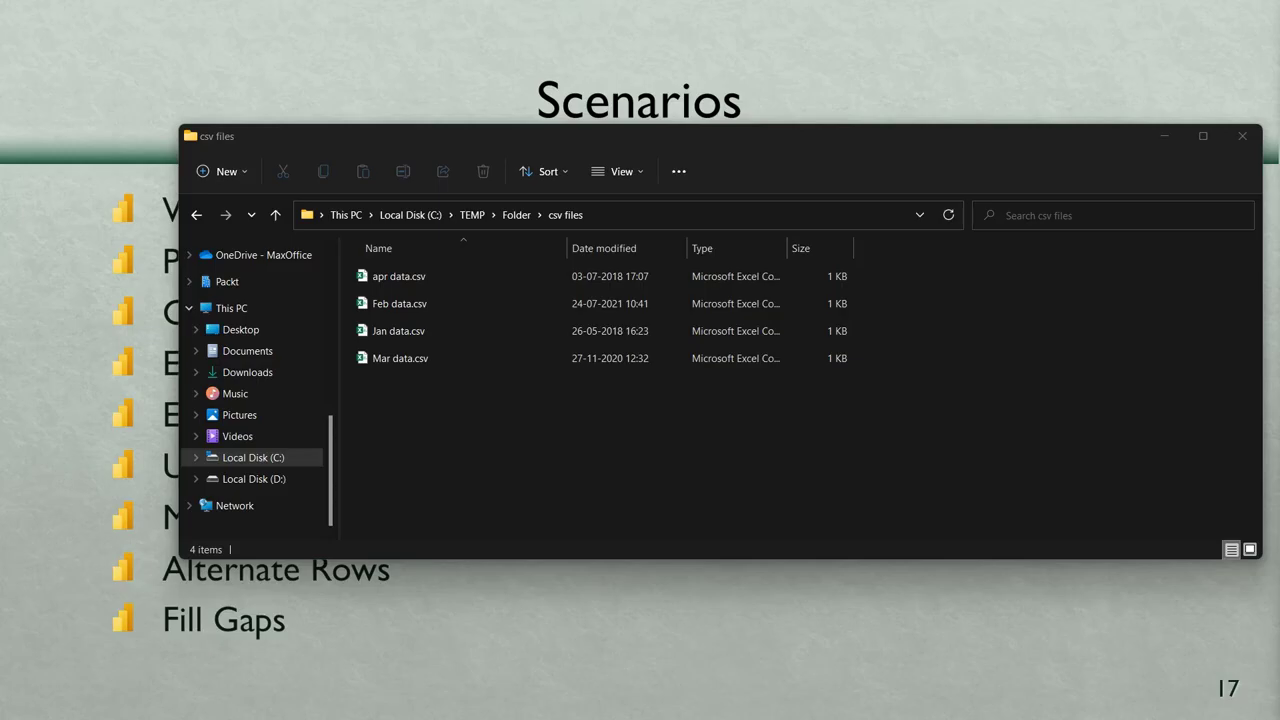
pyautogui.hotkey('alt', 'Tab')
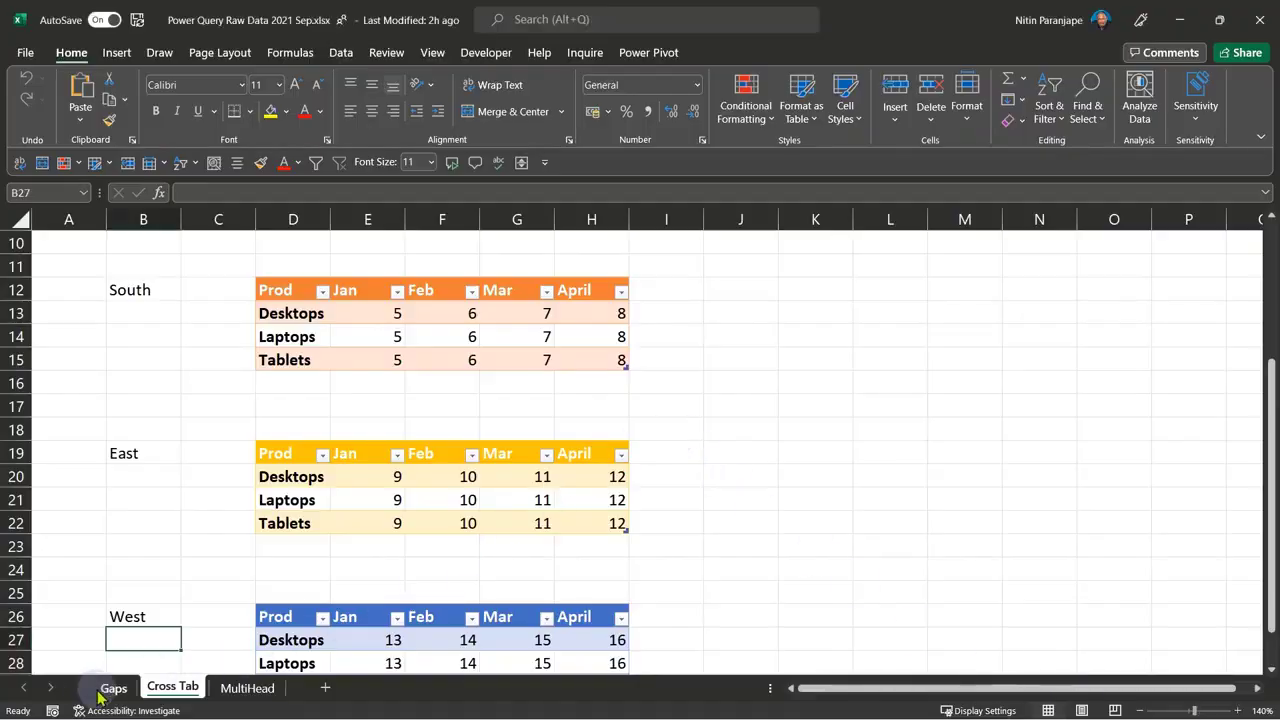
# Step: Show the Gaps sheet and select its Year, Month and Amount data, headers included, in B5:D19
pyautogui.click(108, 689)
pyautogui.scroll(-2, 234, 410)
pyautogui.scroll(3, 234, 411)
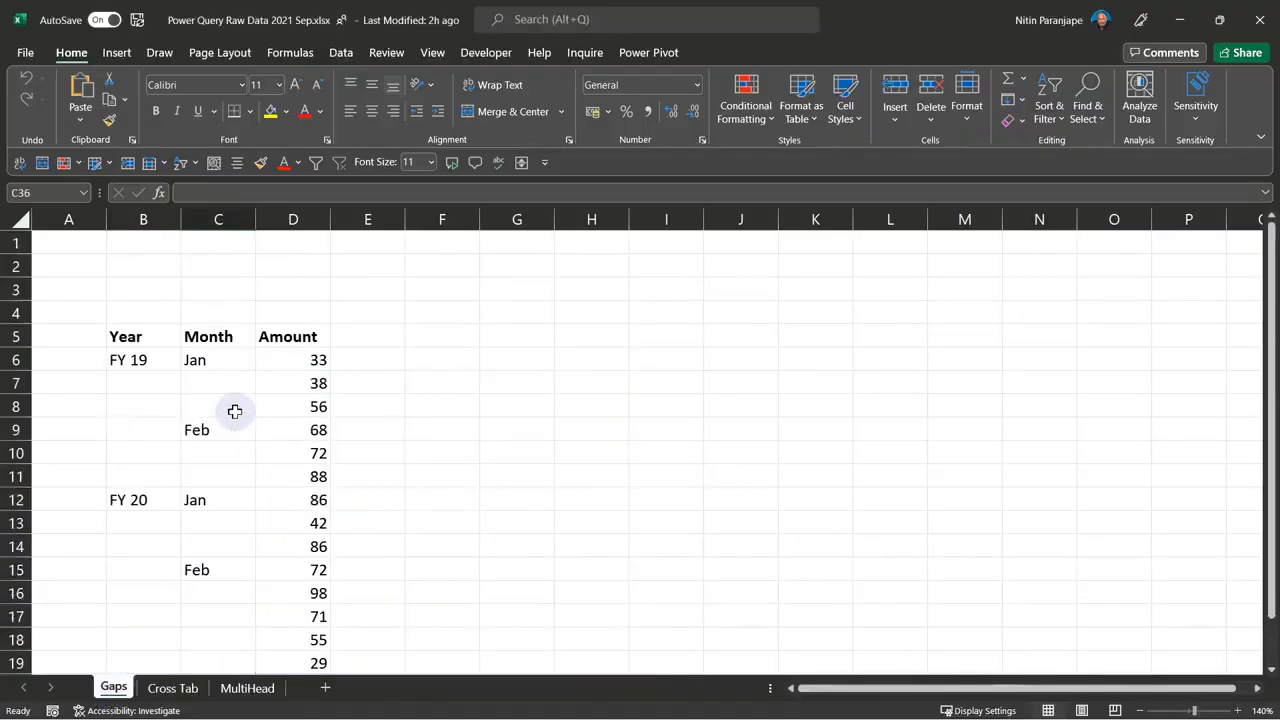
pyautogui.click(135, 337)
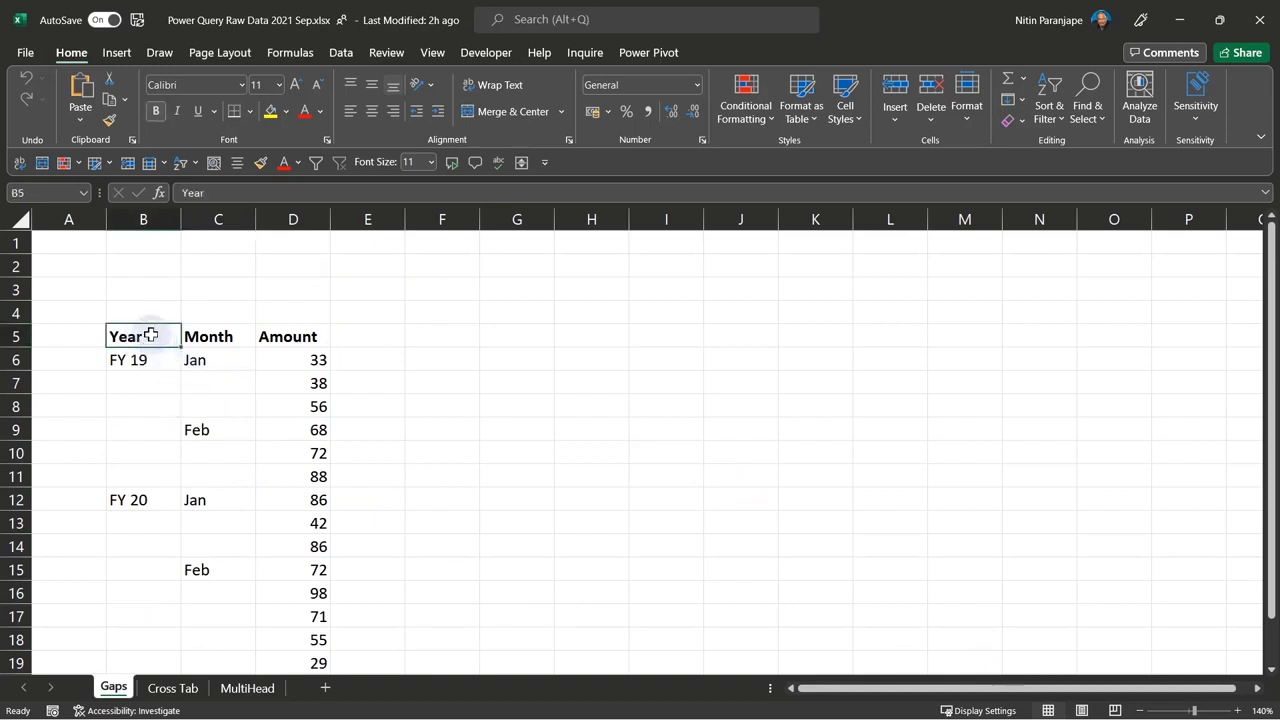
pyautogui.moveTo(151, 331); pyautogui.dragTo(282, 591)
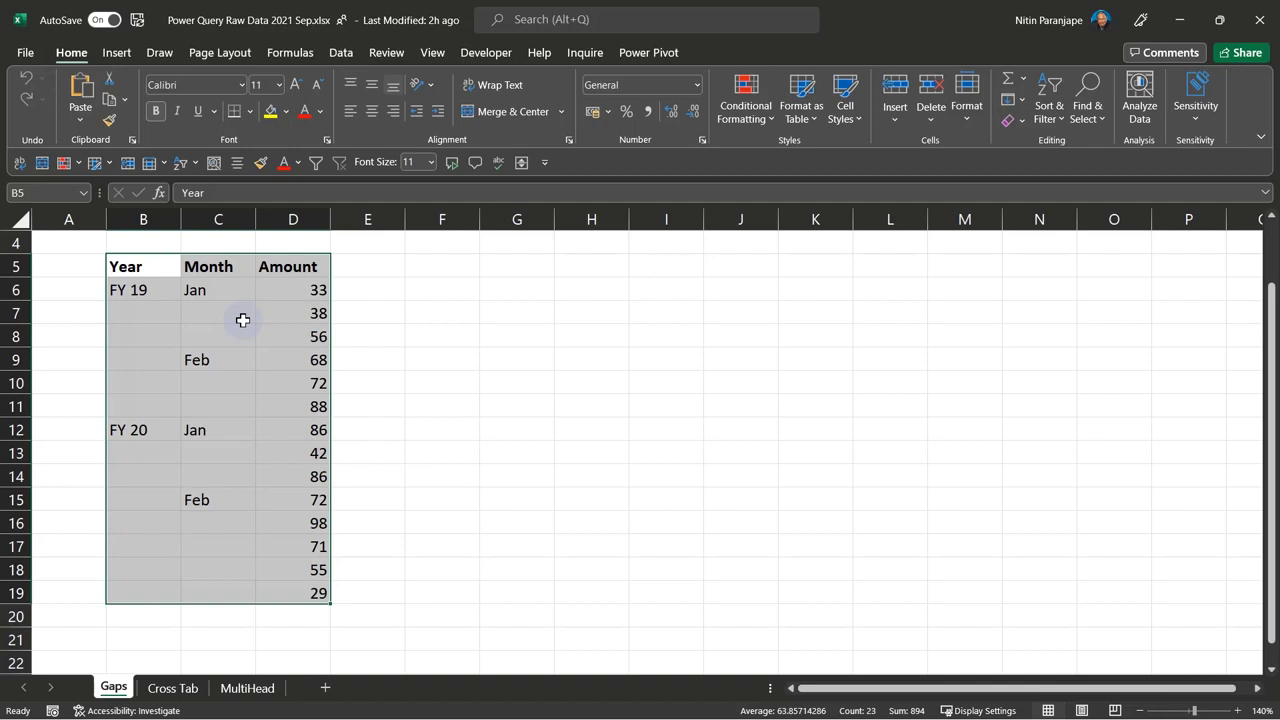
# Step: Look over the file types offered as sources for getting external data
pyautogui.click(341, 52)
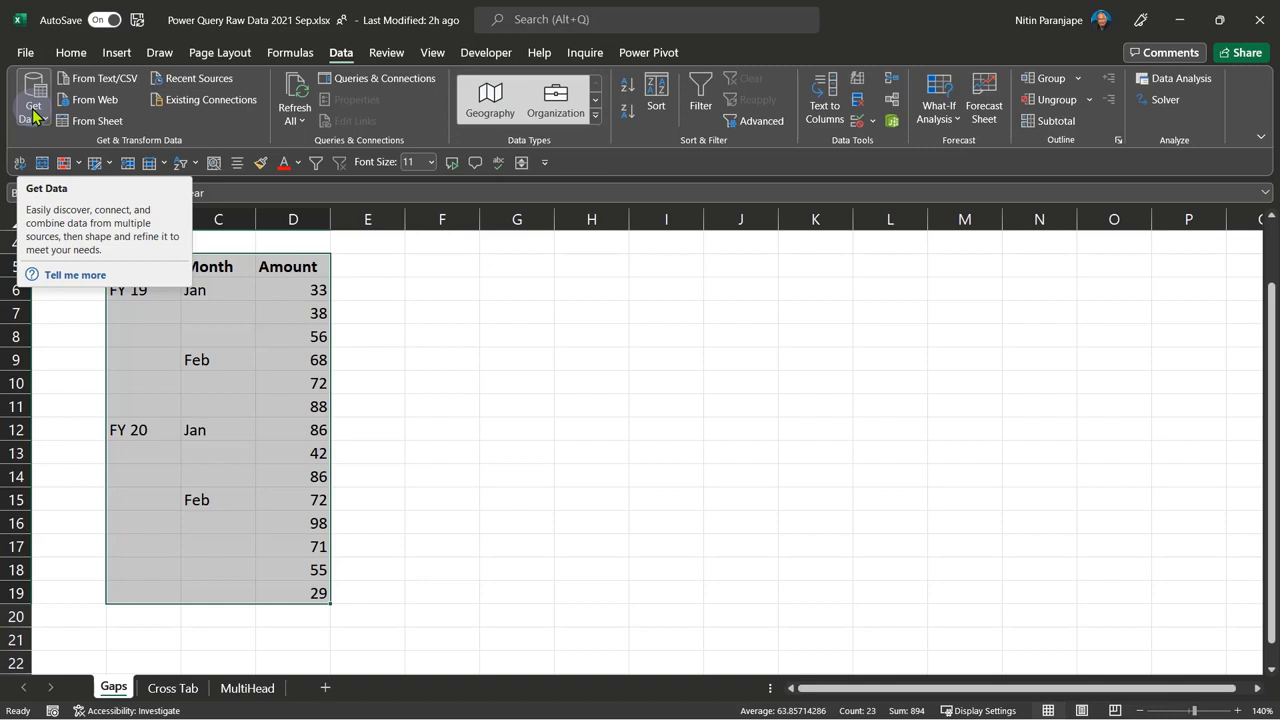
pyautogui.click(35, 117)
pyautogui.moveTo(90, 148)
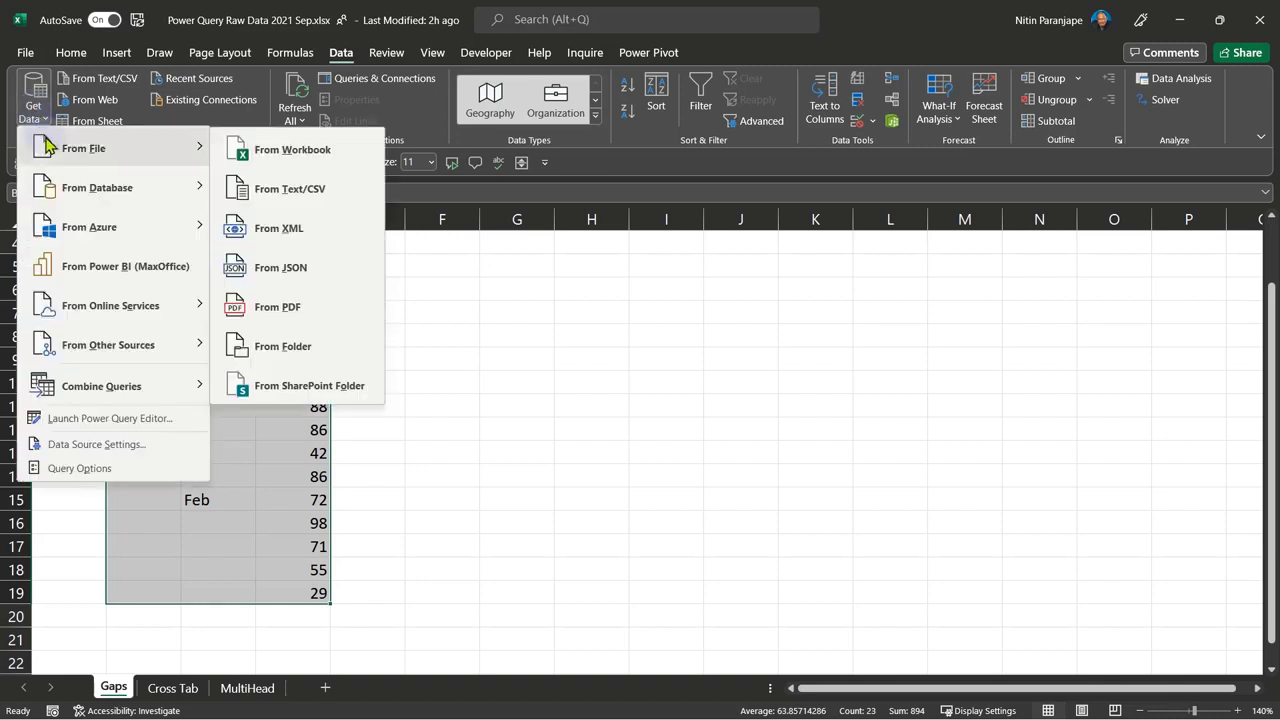
pyautogui.click(679, 441)
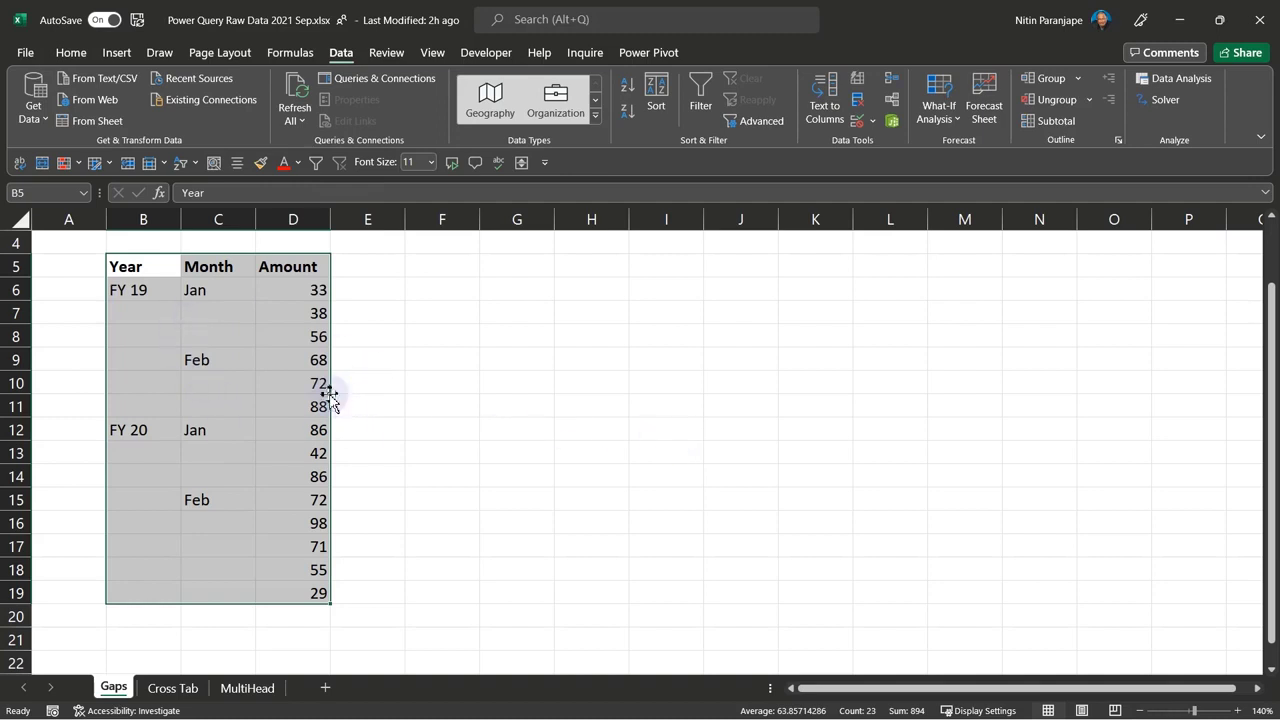
# Step: Create a query from the selected range, converting it to a table with headers, and maximize the Power Query Editor
pyautogui.click(107, 128)
pyautogui.click(640, 397)
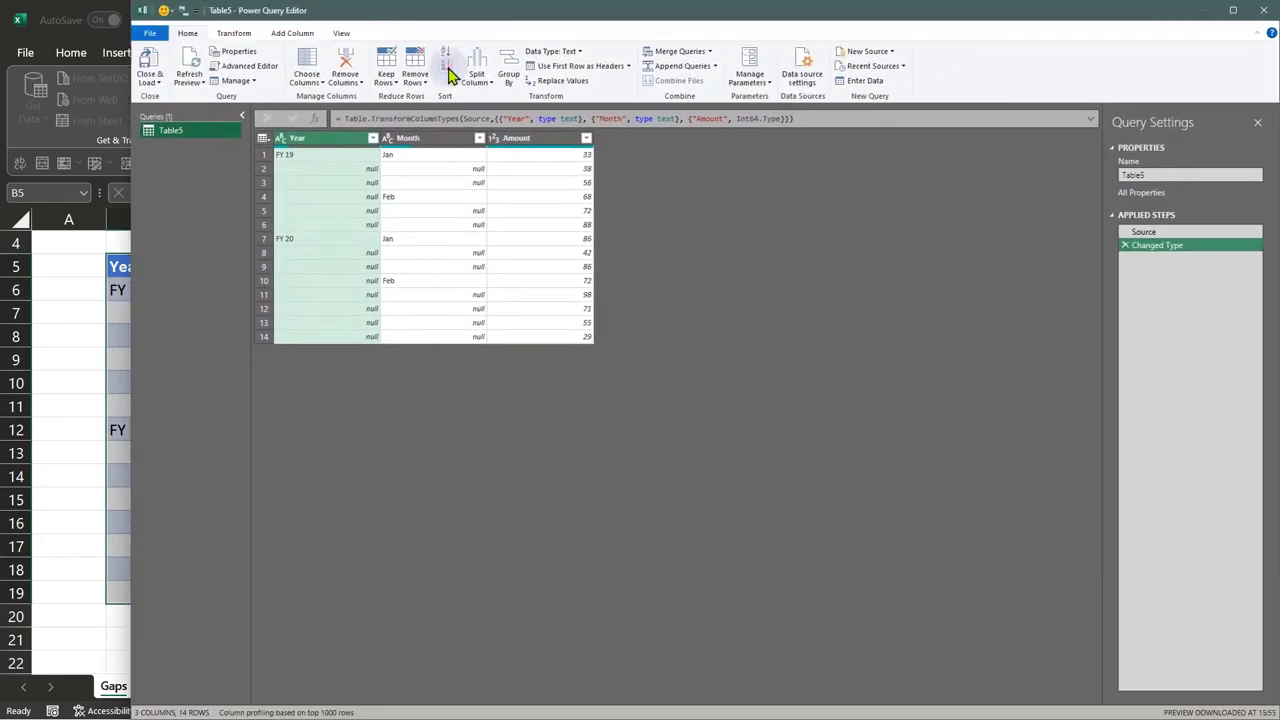
pyautogui.doubleClick(458, 14)
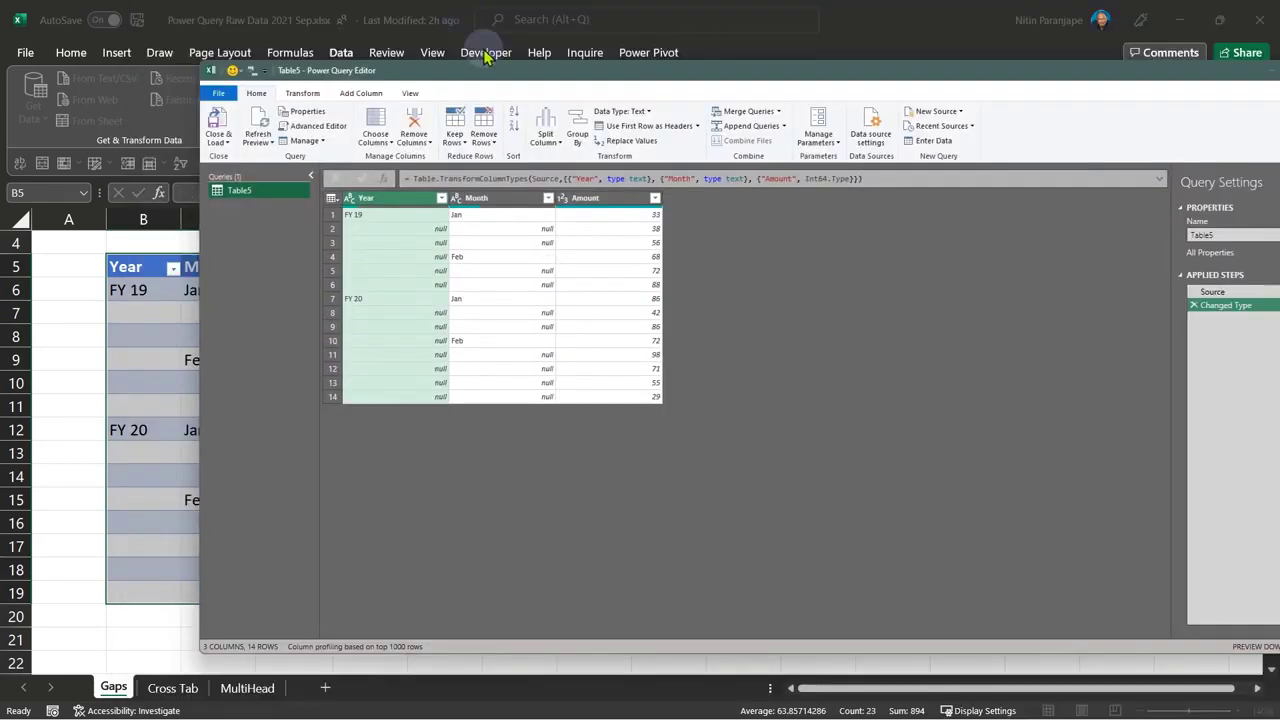
pyautogui.doubleClick(514, 70)
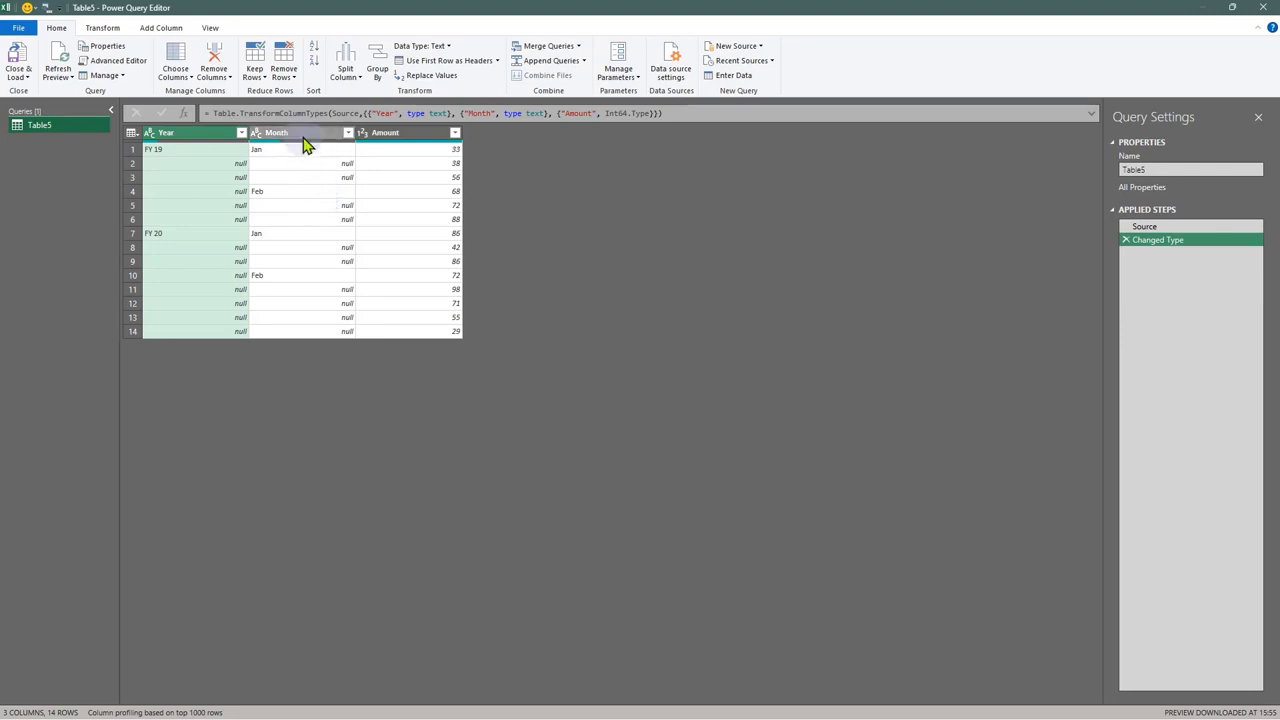
# Step: Fill the gaps in the Year and Month columns downward and load the query result into a new worksheet
pyautogui.keyDown('ctrl'); pyautogui.click(303, 136); pyautogui.keyUp('ctrl')
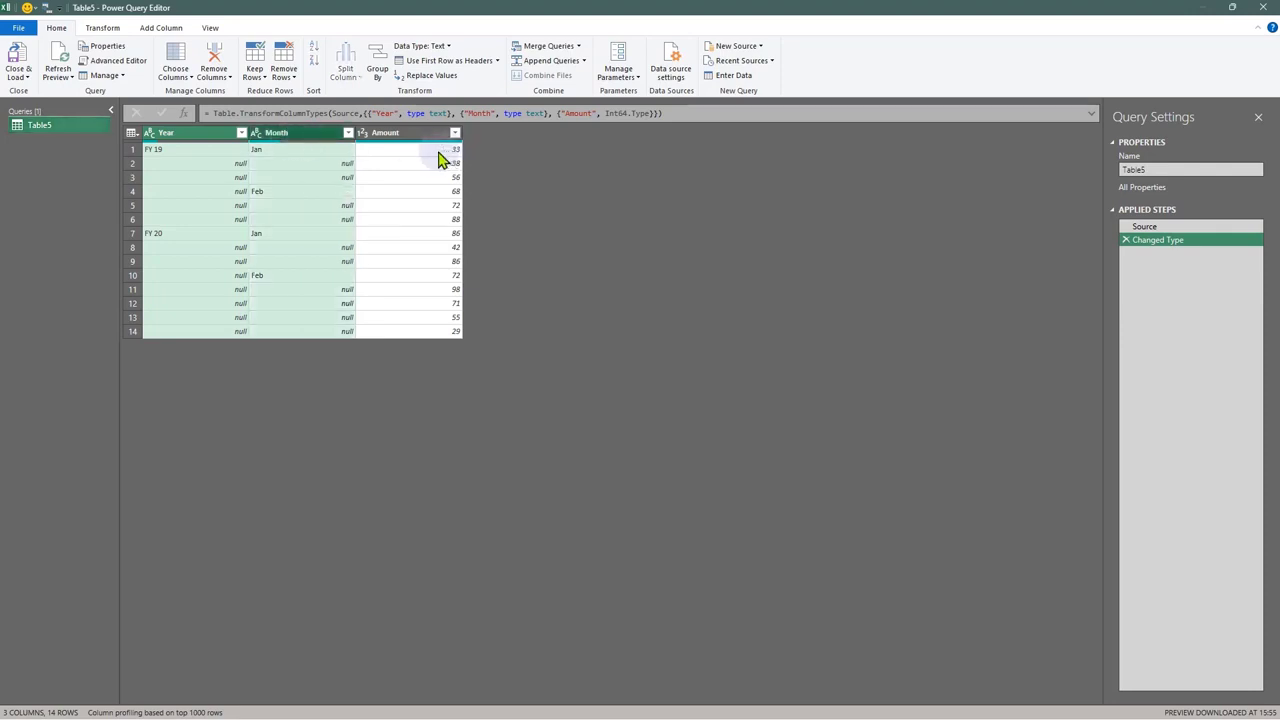
pyautogui.rightClick(317, 134)
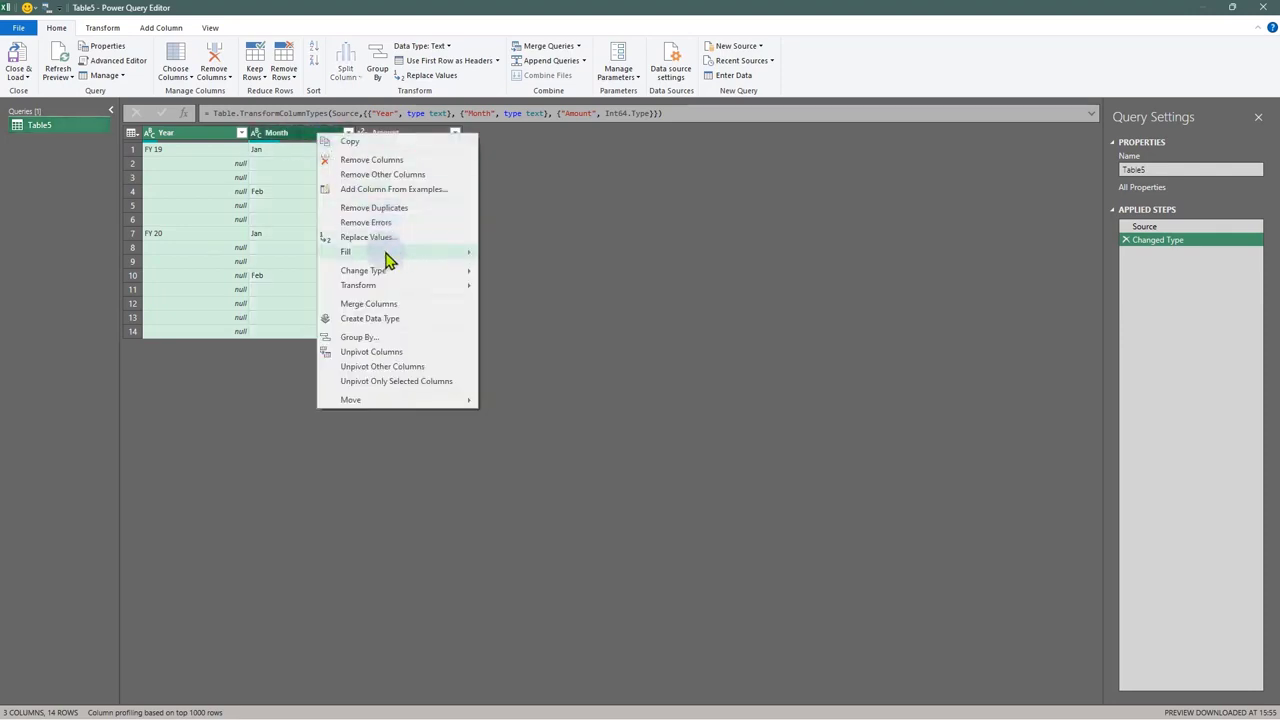
pyautogui.moveTo(460, 252)
pyautogui.click(576, 288)
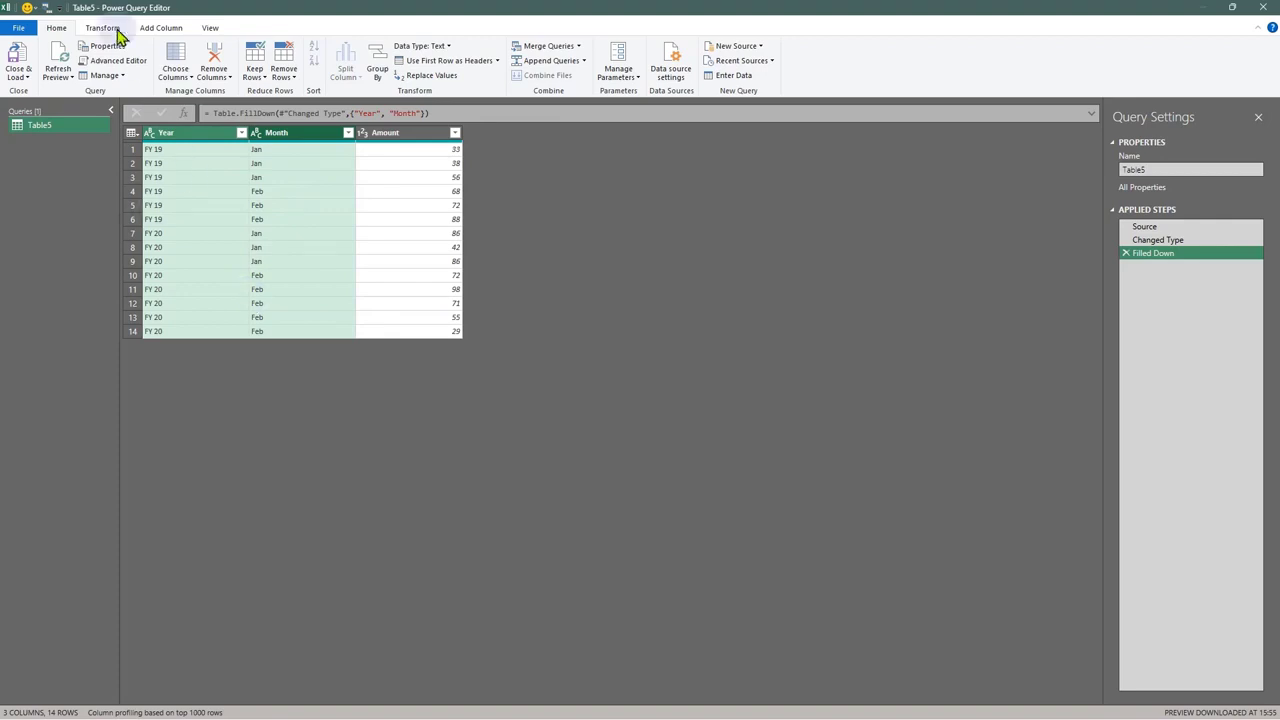
pyautogui.click(24, 60)
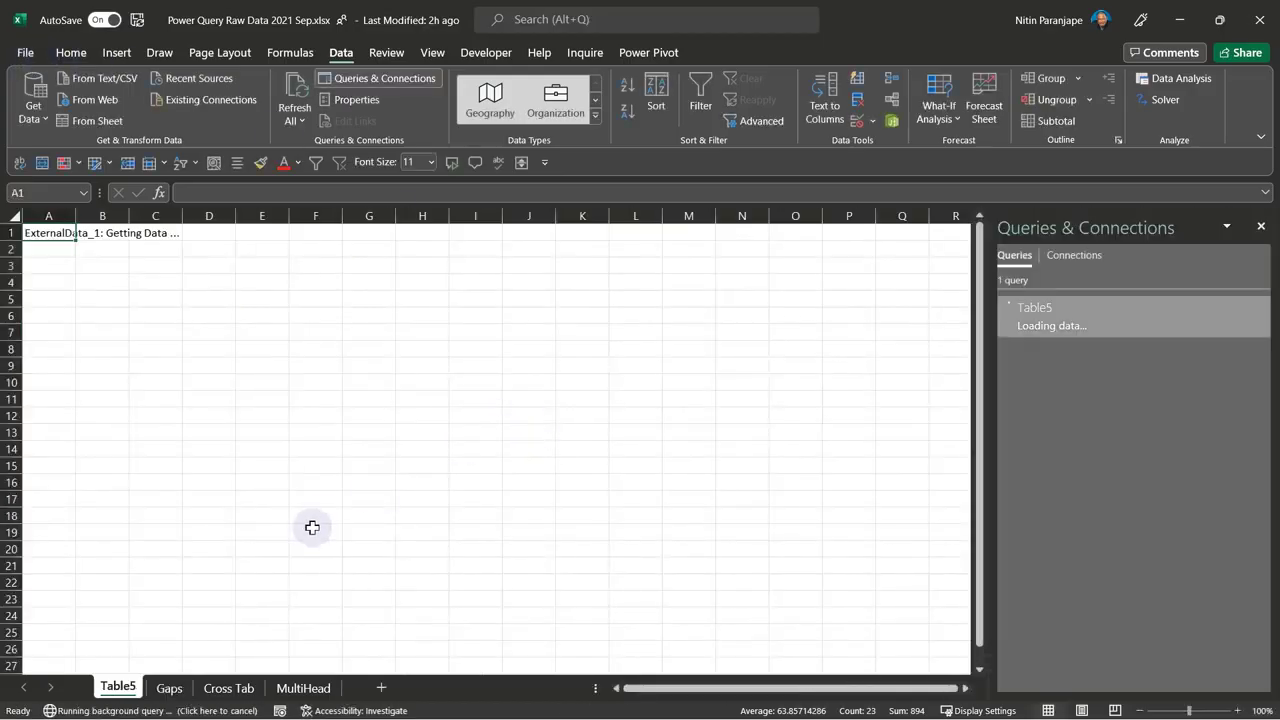
# Step: Compare the original table on the Gaps sheet with the cleaned output on the Table5 sheet
pyautogui.click(169, 688)
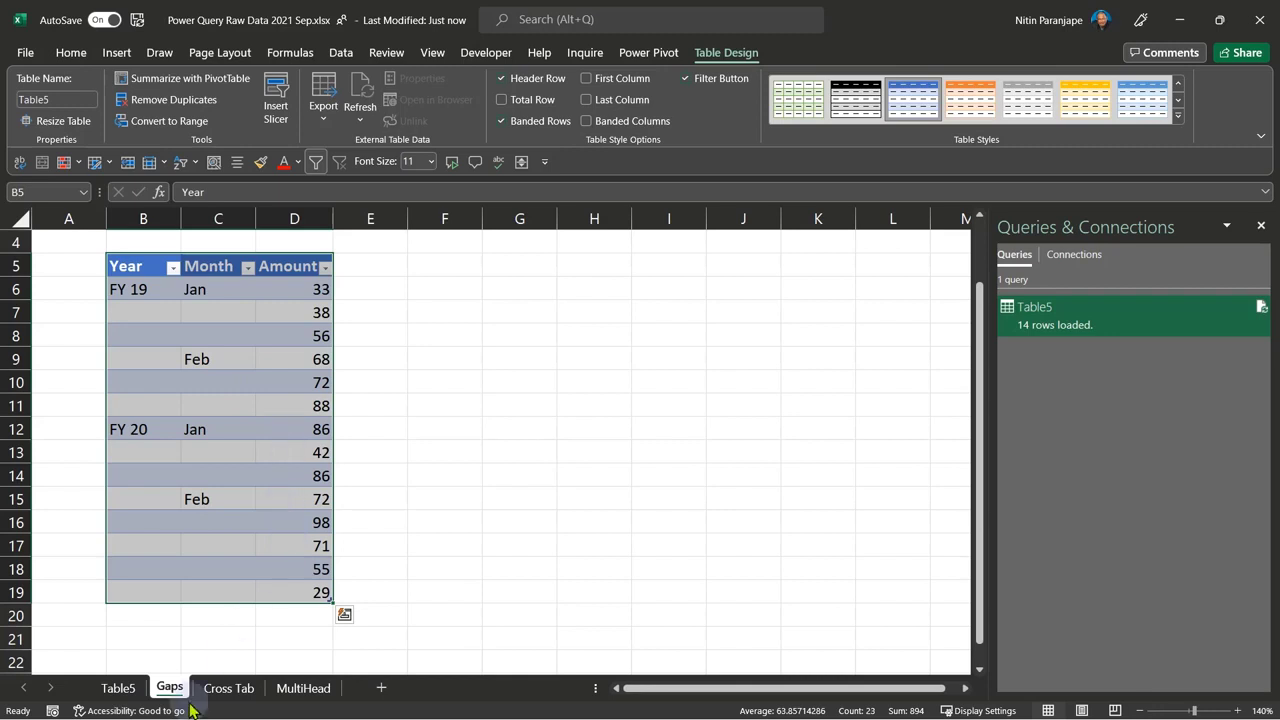
pyautogui.click(120, 688)
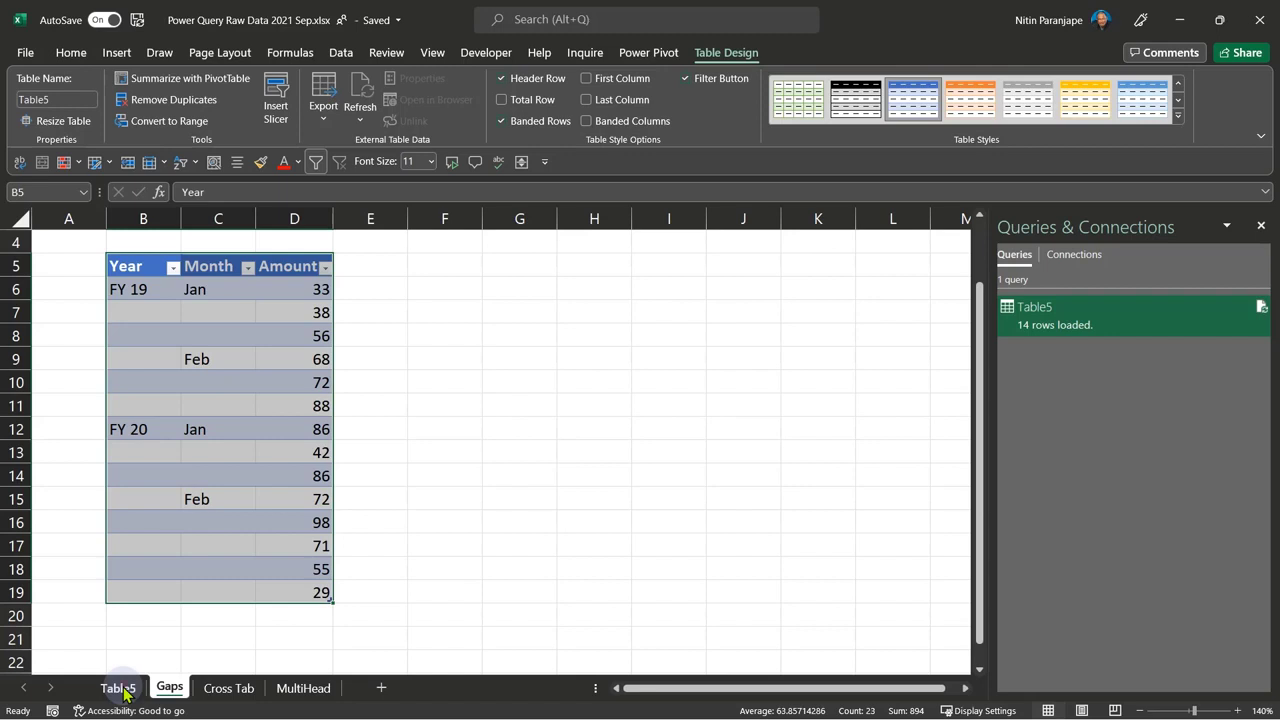
pyautogui.click(122, 690)
pyautogui.click(89, 382)
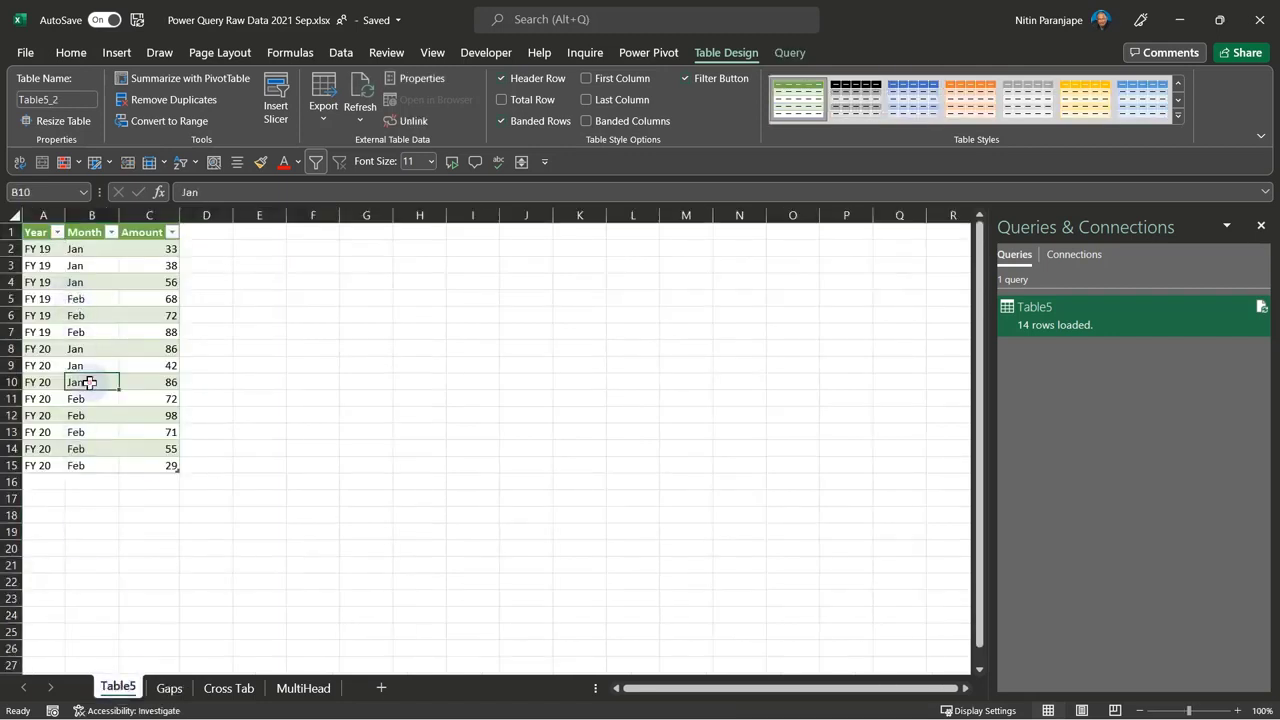
pyautogui.click(169, 688)
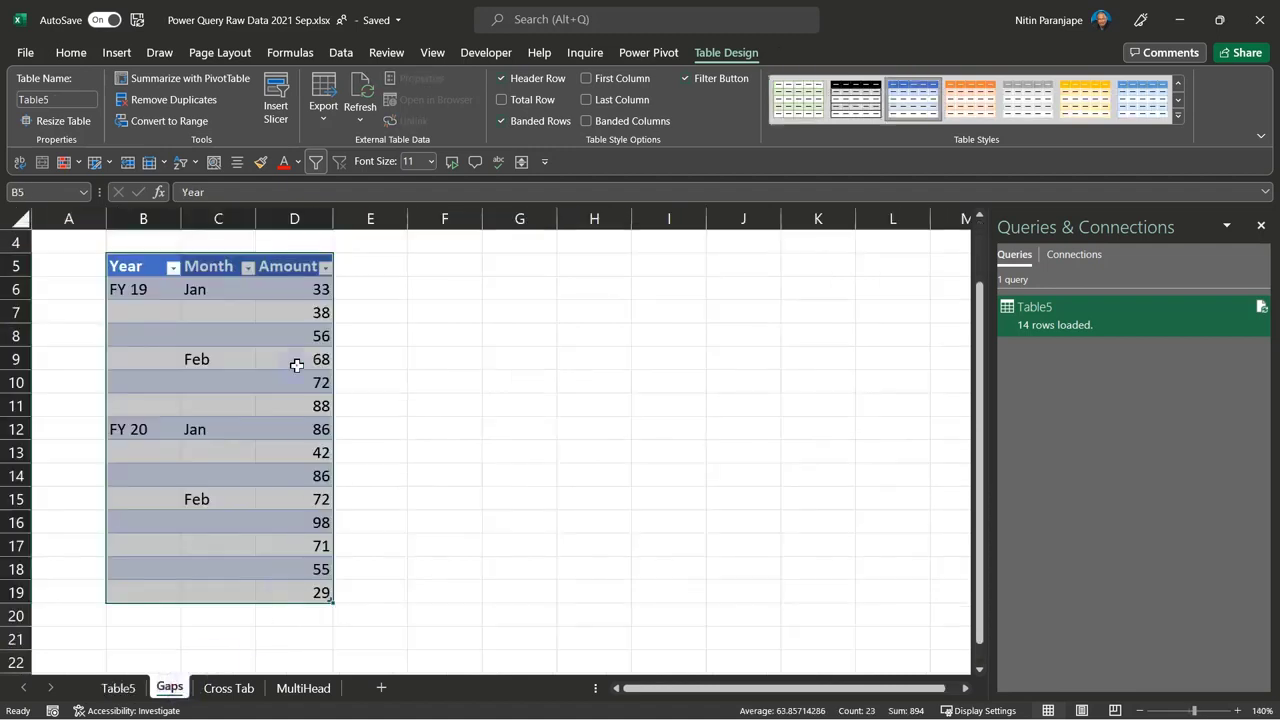
pyautogui.click(297, 365)
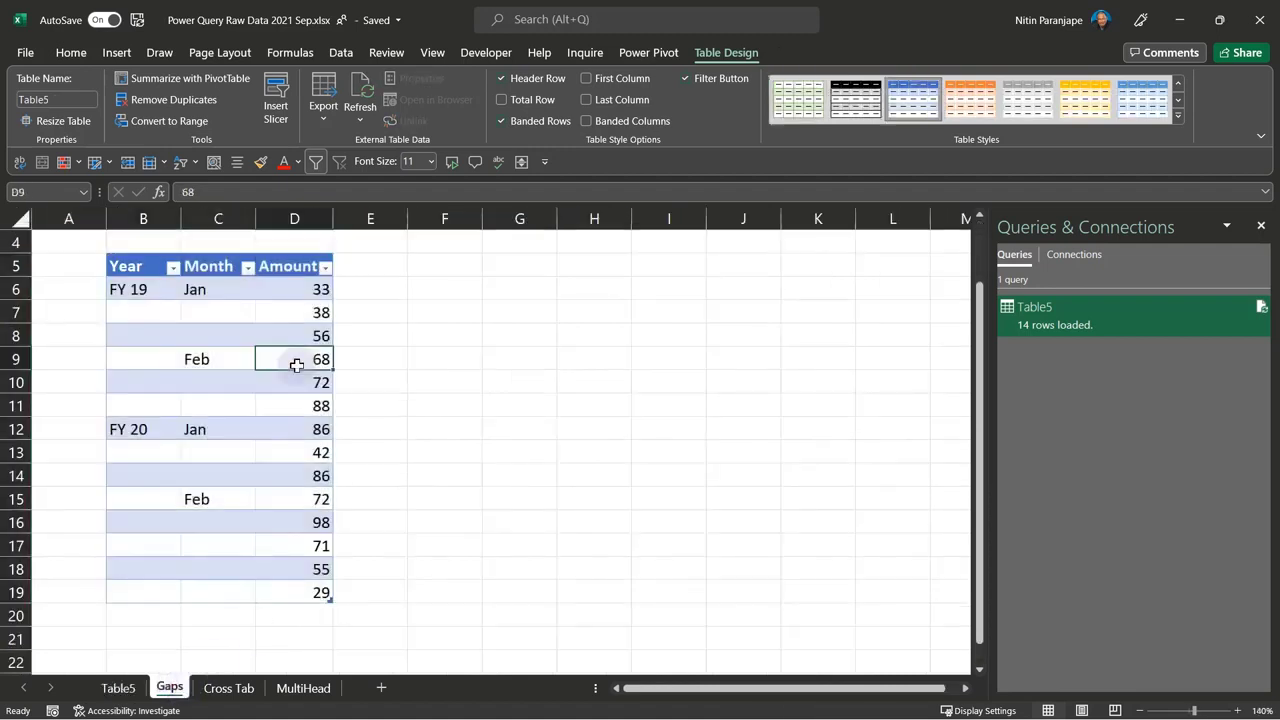
pyautogui.click(118, 688)
pyautogui.click(120, 419)
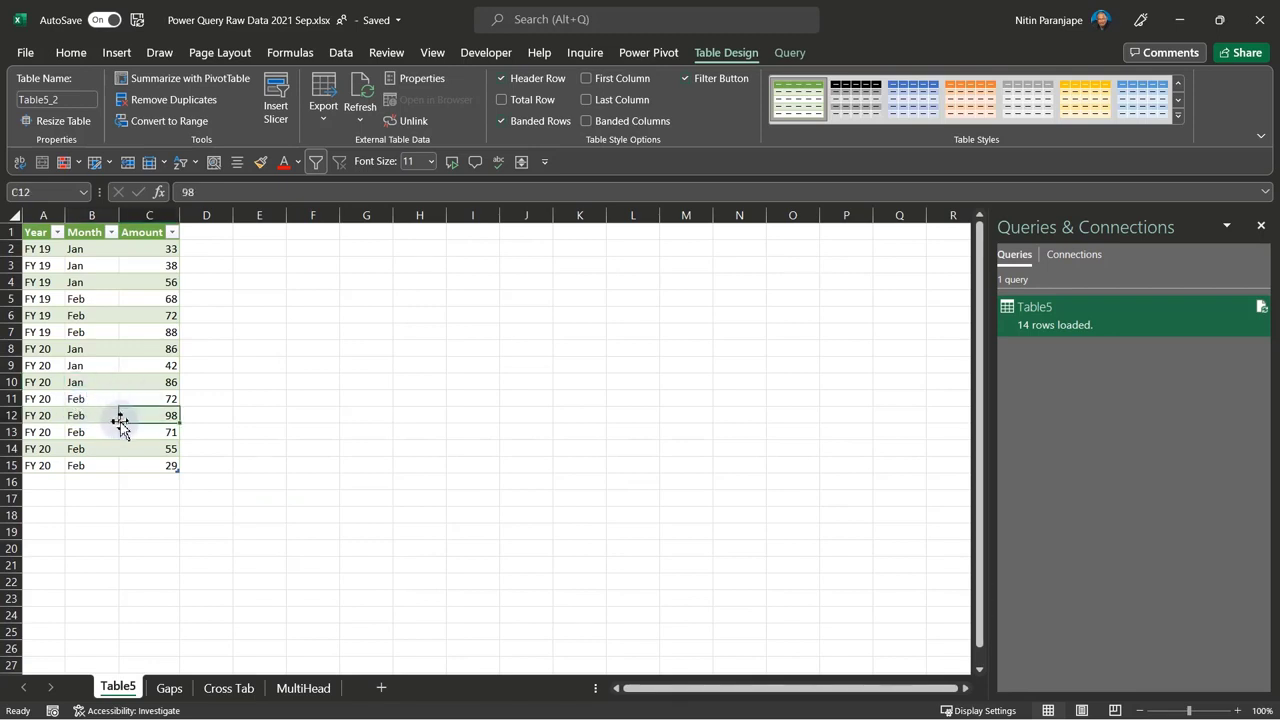
pyautogui.click(169, 688)
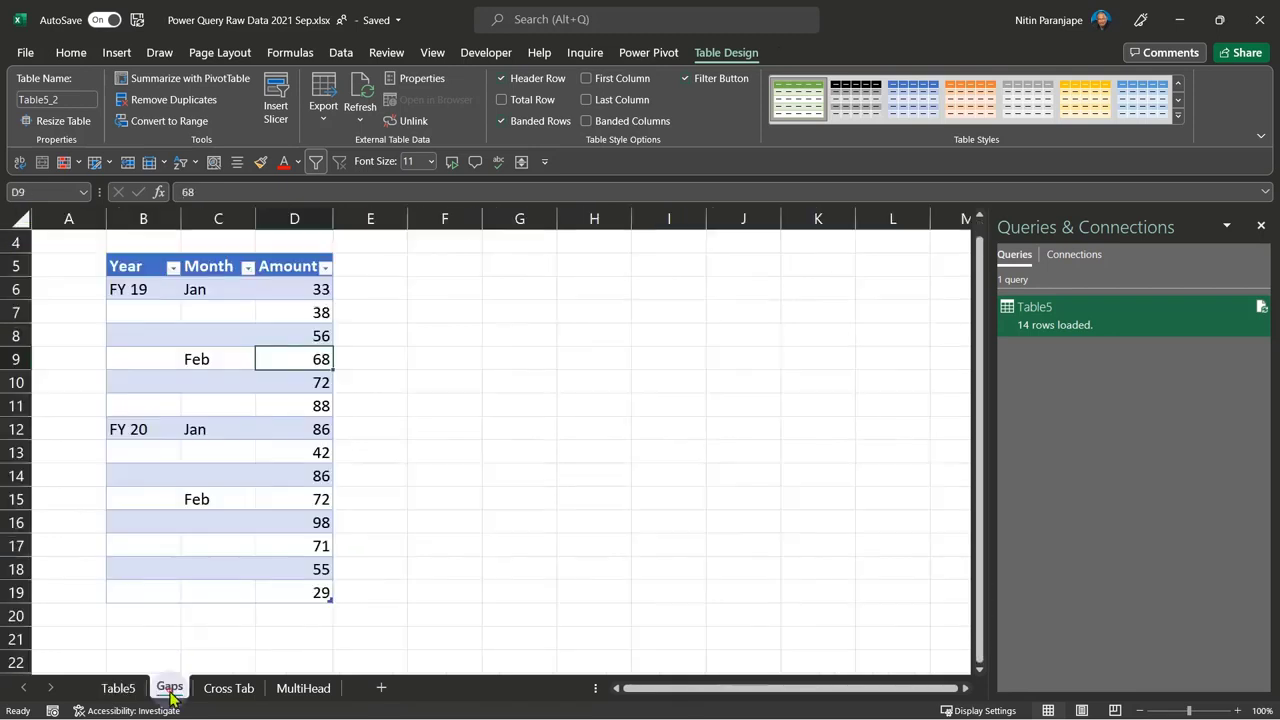
# Step: Review the options for creating a query from the current sheet or from a separate workbook file
pyautogui.click(340, 52)
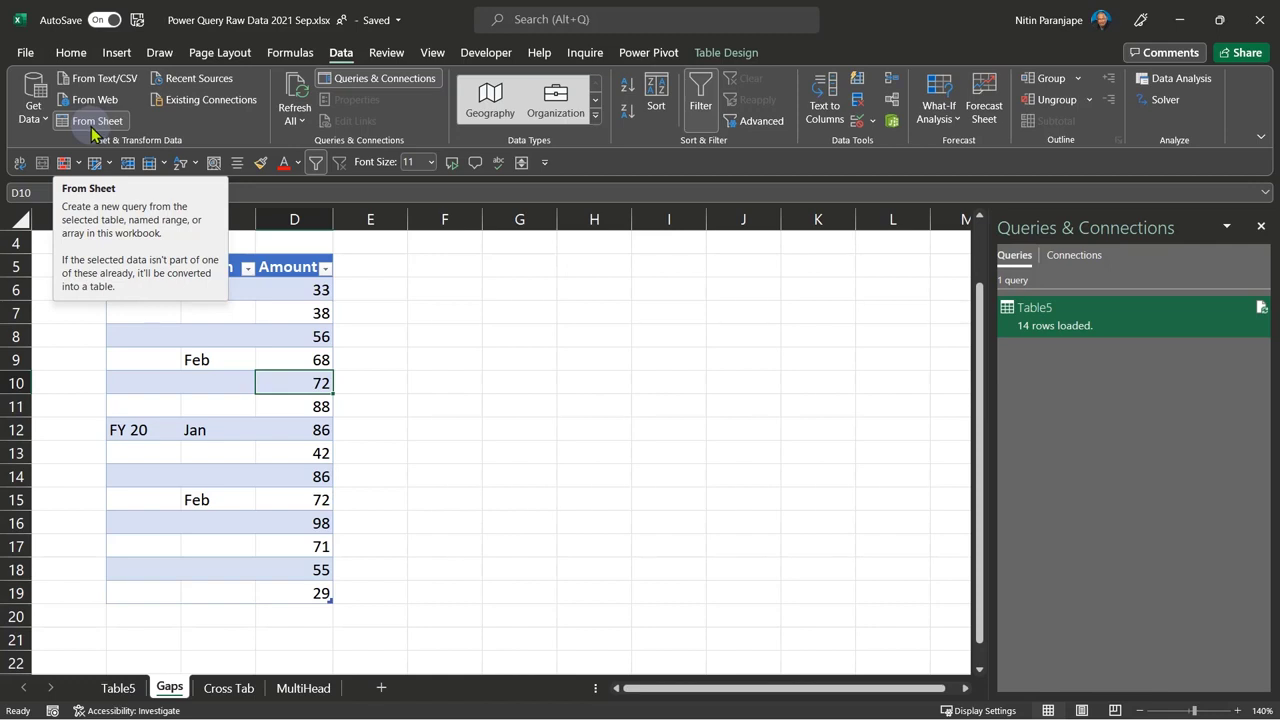
pyautogui.click(476, 338)
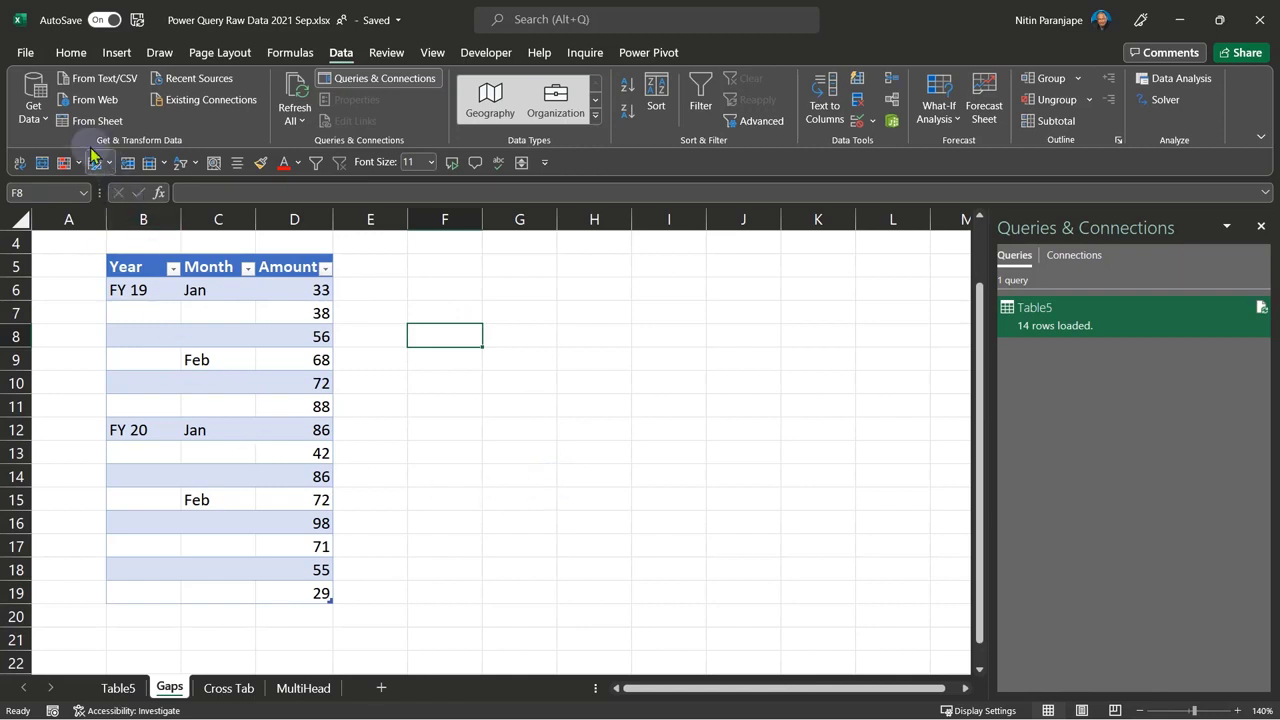
pyautogui.click(38, 120)
pyautogui.moveTo(80, 148)
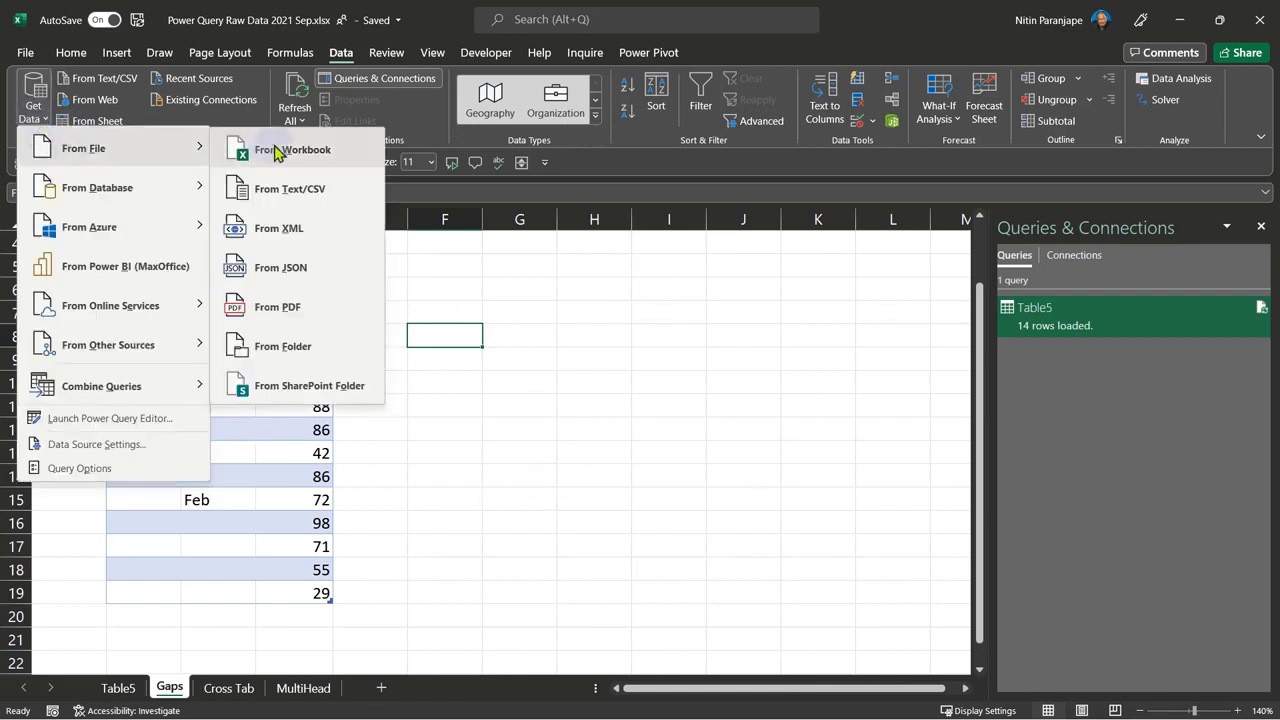
pyautogui.click(249, 531)
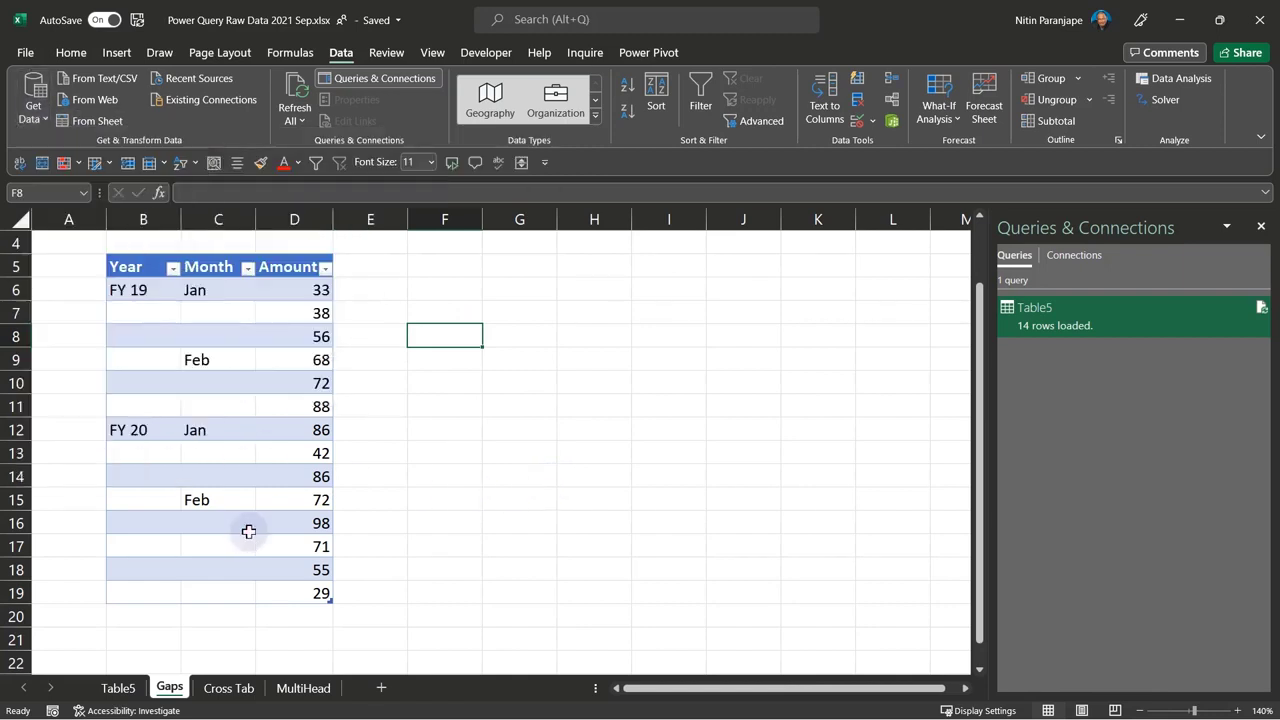
pyautogui.click(248, 531)
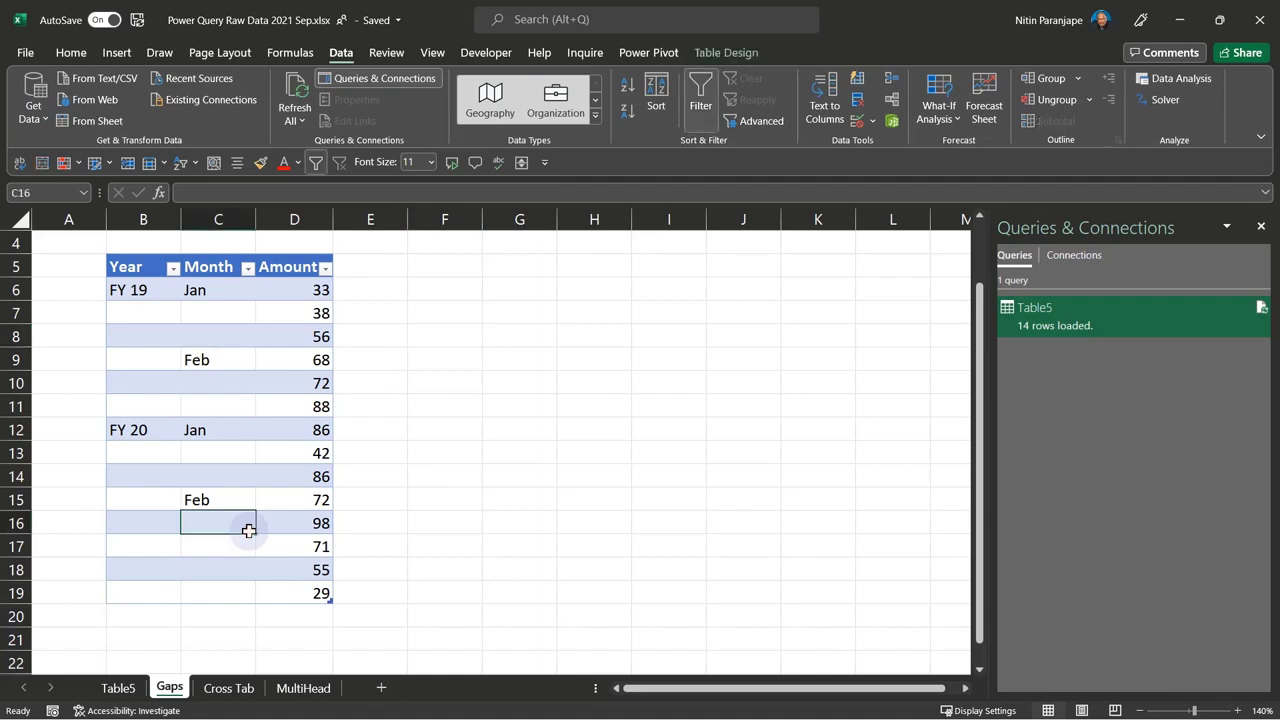
# Step: Copy the FY 20 rows (B12:D19) on the Gaps sheet and paste them directly below the table at B20
pyautogui.click(106, 690)
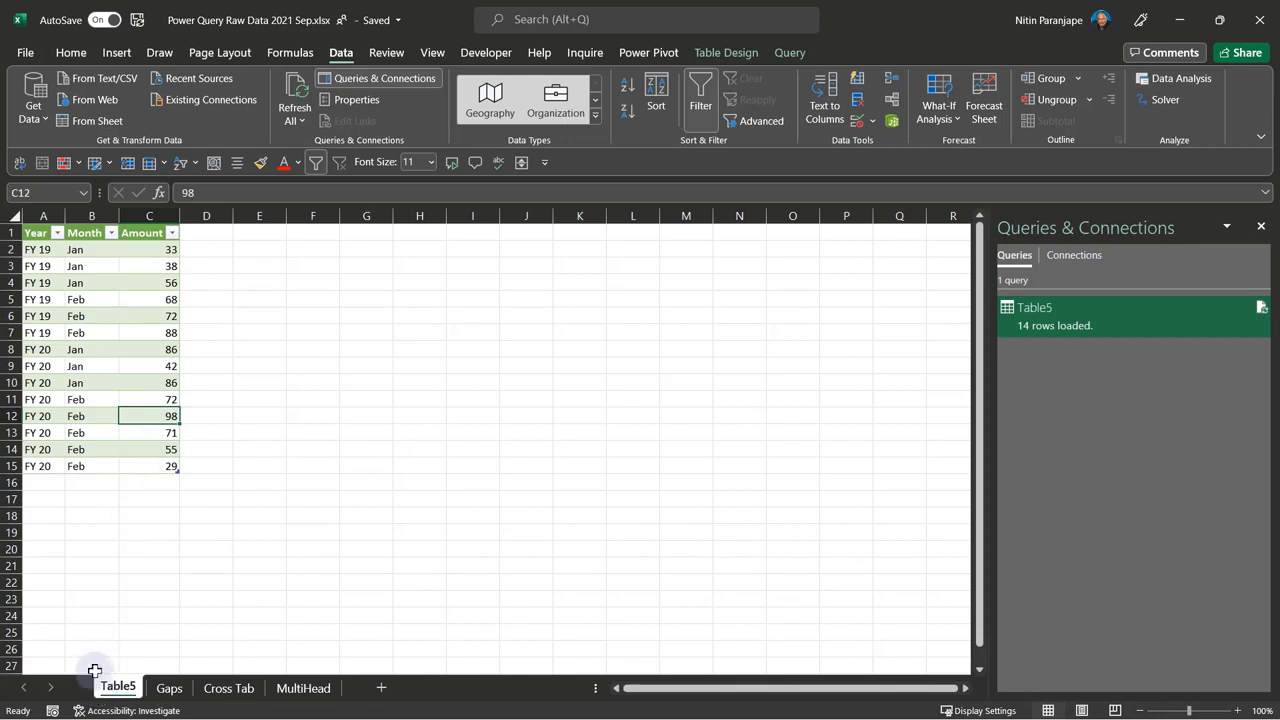
pyautogui.click(160, 697)
pyautogui.scroll(-2, 291, 483)
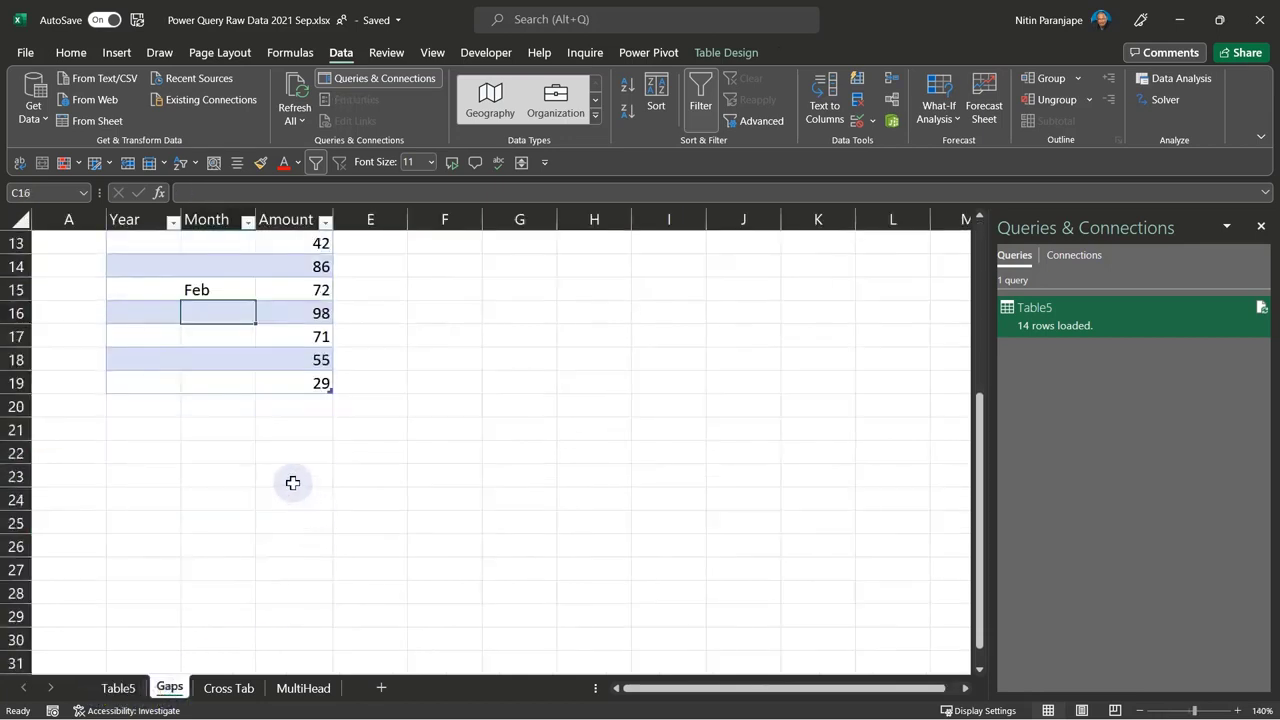
pyautogui.scroll(2, 186, 423)
pyautogui.moveTo(117, 363); pyautogui.dragTo(274, 522)
pyautogui.hotkey('ctrl', 'c')
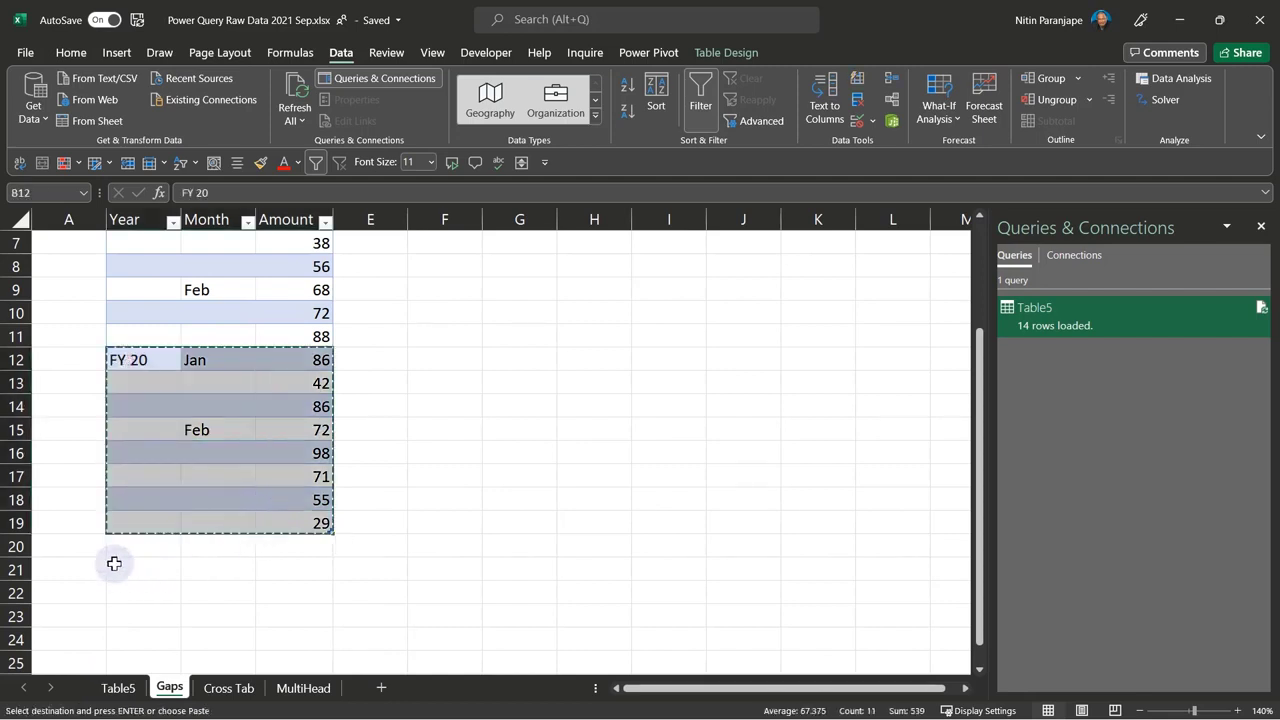
pyautogui.click(126, 545)
pyautogui.hotkey('ctrl', 'v')
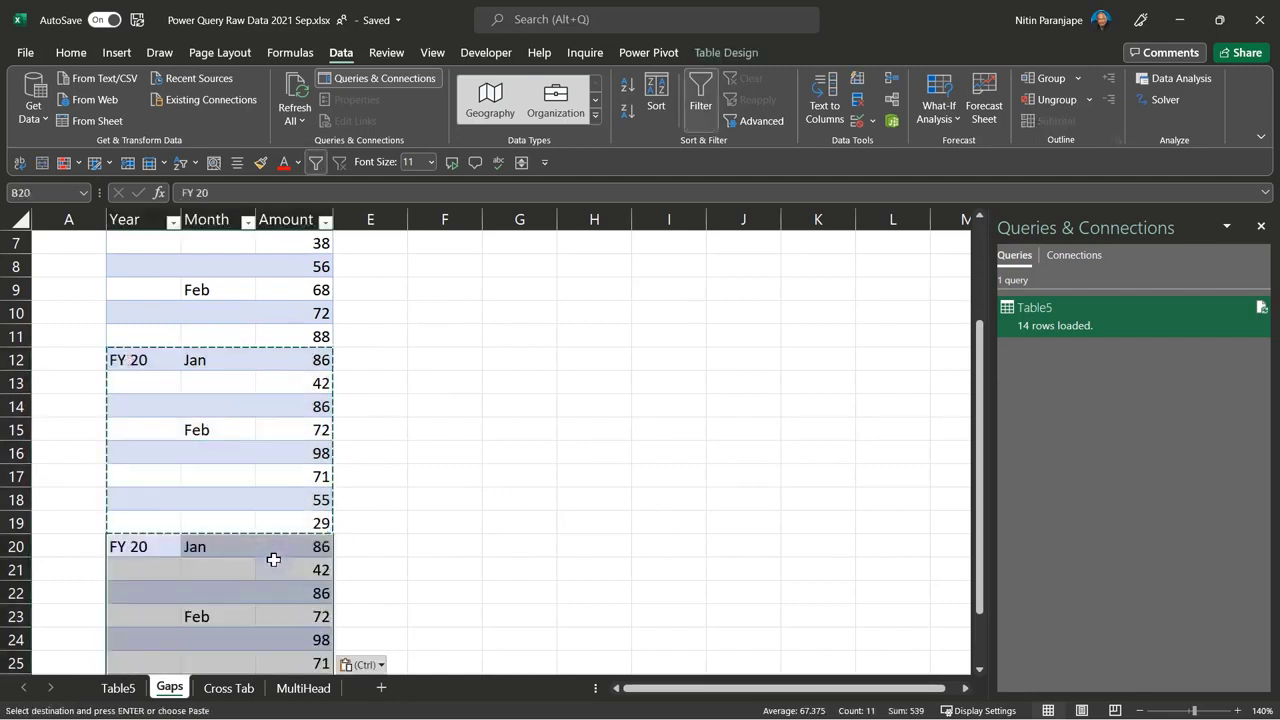
pyautogui.press('Escape')
# Step: Change the year in cell B20 of the Gaps table to FY21
pyautogui.click(150, 545)
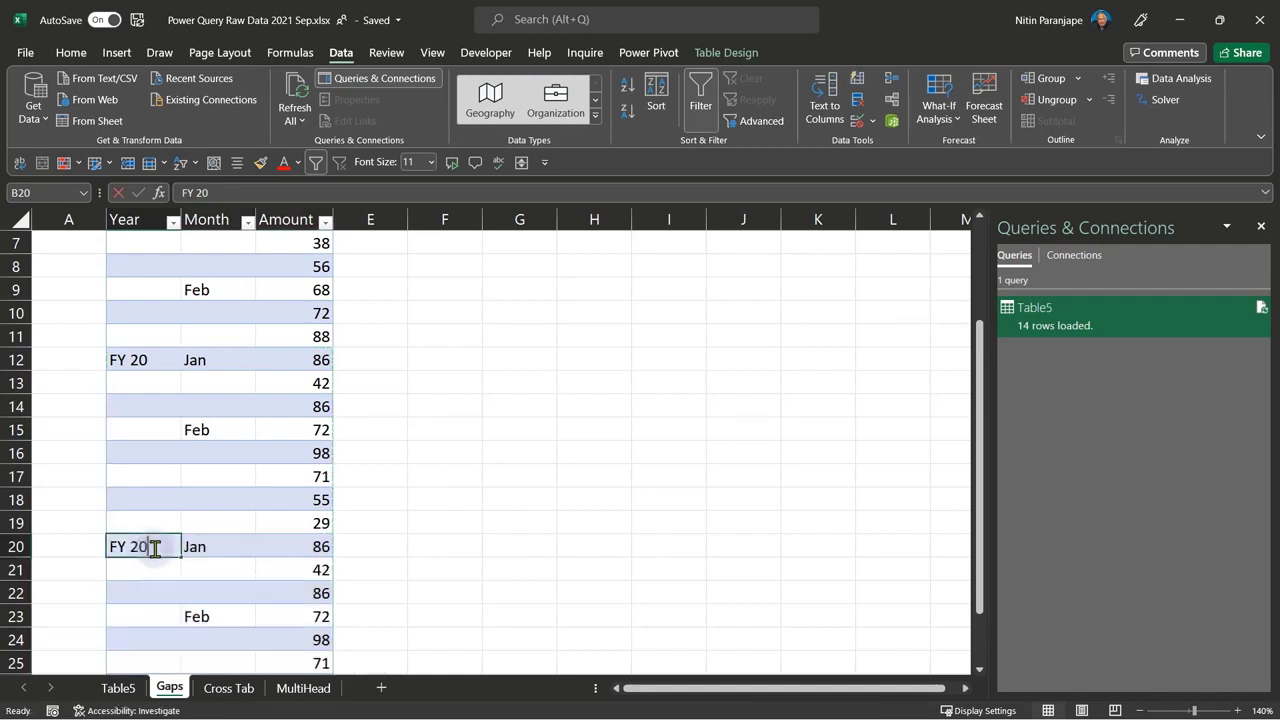
pyautogui.write('FY21')
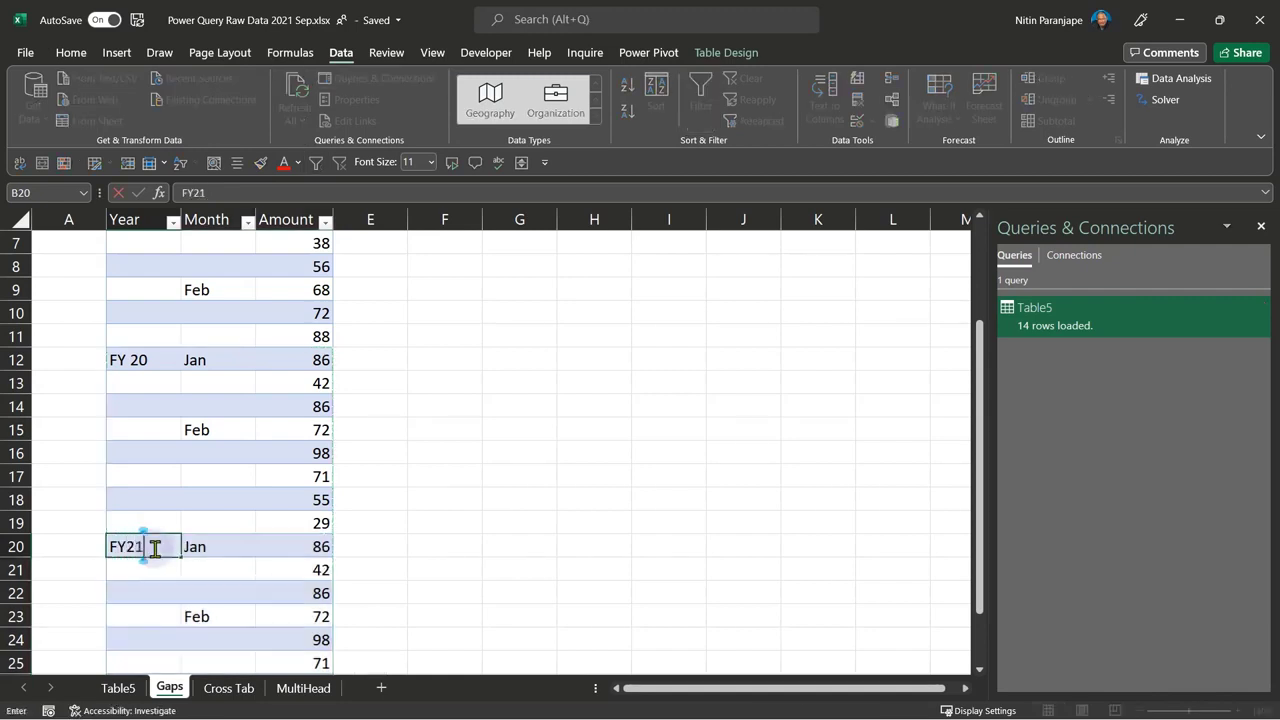
pyautogui.click(305, 452)
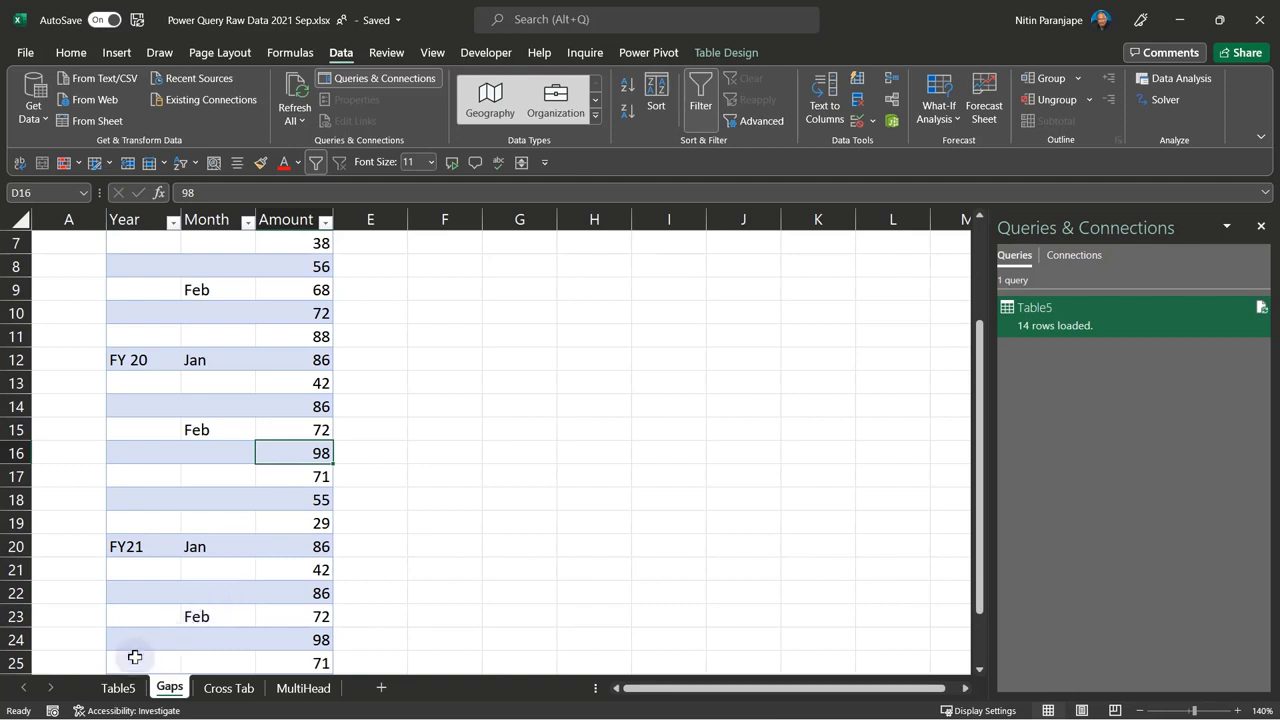
# Step: Refresh the query output table on the Table5 sheet to load the added source rows
pyautogui.click(117, 688)
pyautogui.rightClick(80, 362)
pyautogui.click(110, 354)
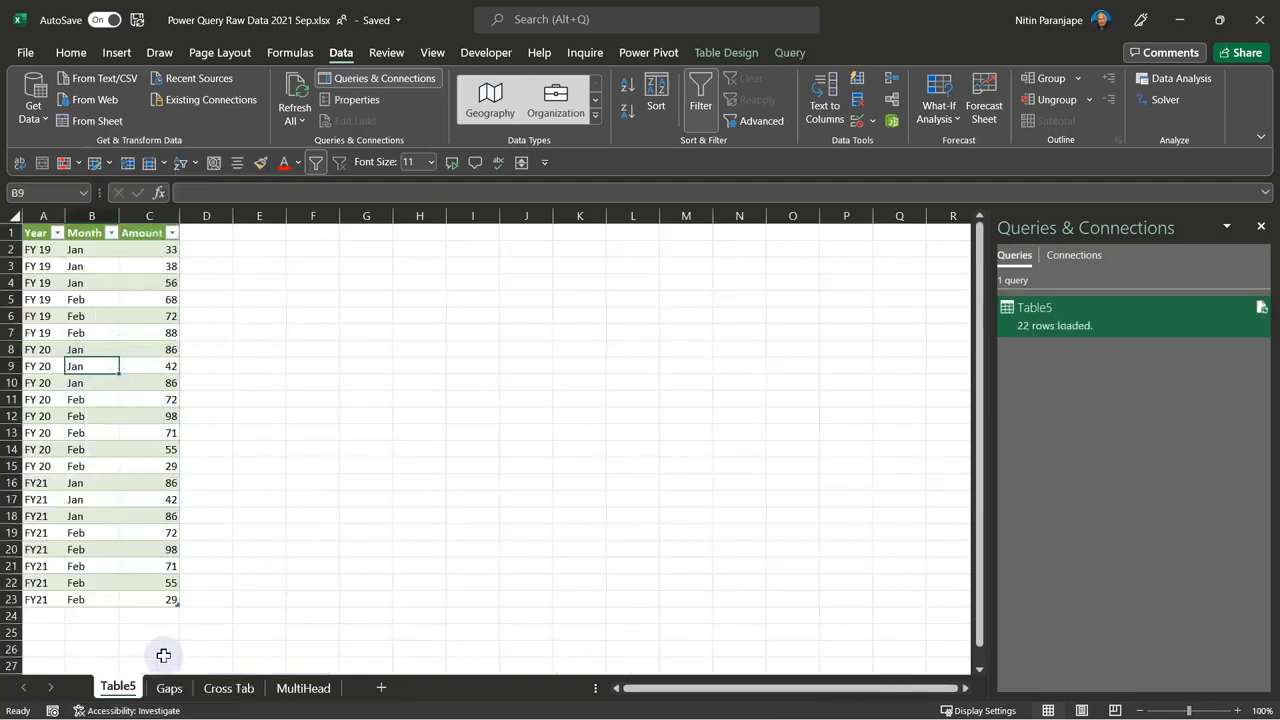
# Step: Delete the Table5 sheet from the workbook
pyautogui.press('d')
pyautogui.press('Return')
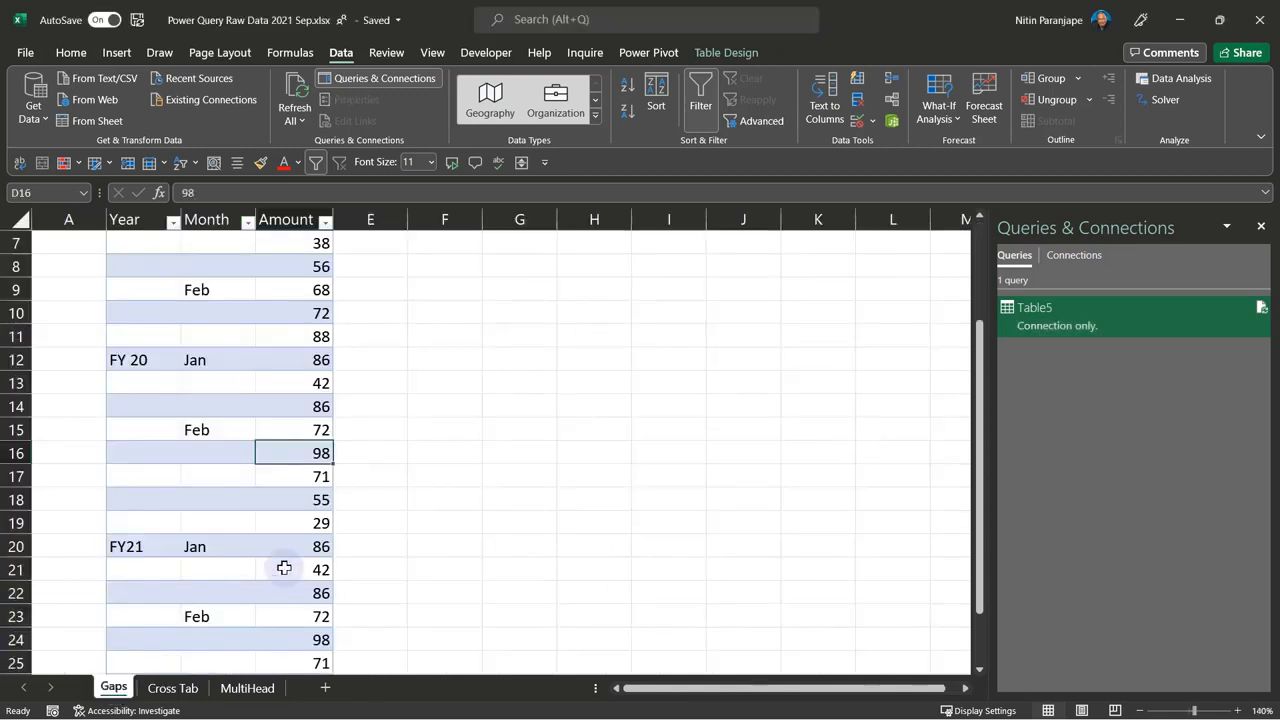
# Step: Examine the South table on the Cross Tab sheet, including its product column, month headers and values
pyautogui.click(174, 688)
pyautogui.moveTo(289, 288); pyautogui.dragTo(577, 357)
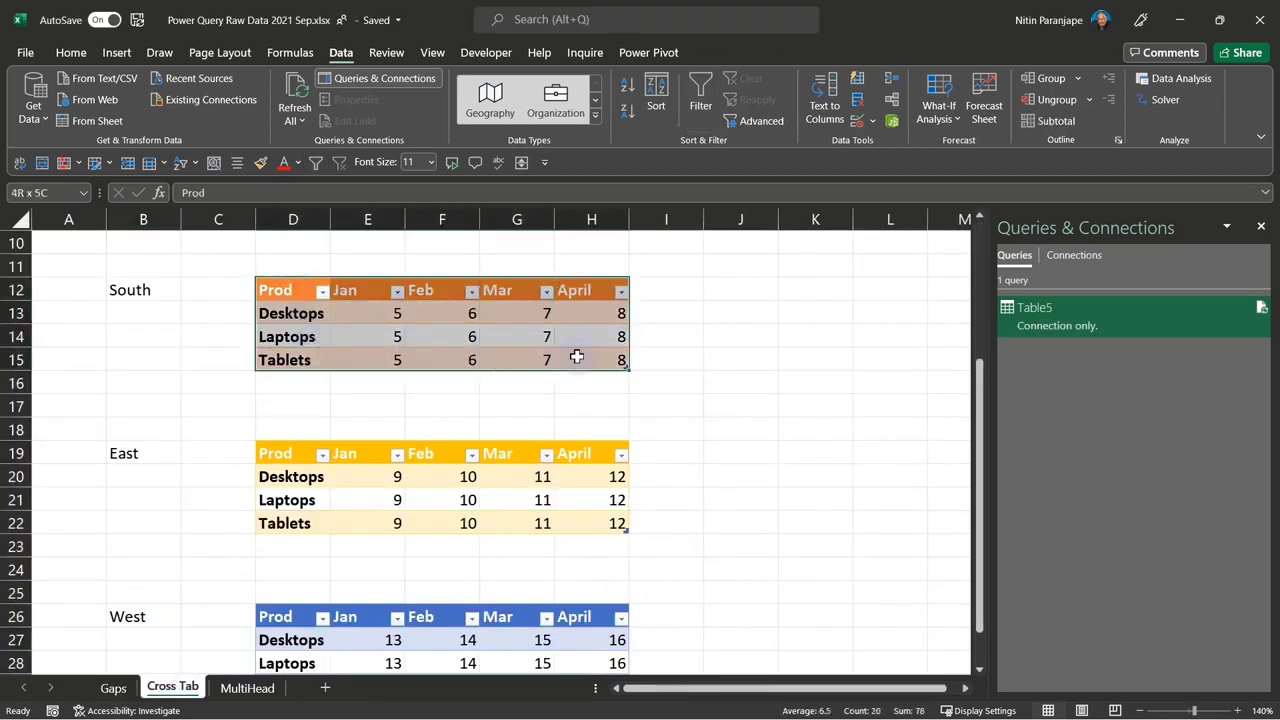
pyautogui.moveTo(314, 320); pyautogui.dragTo(594, 354)
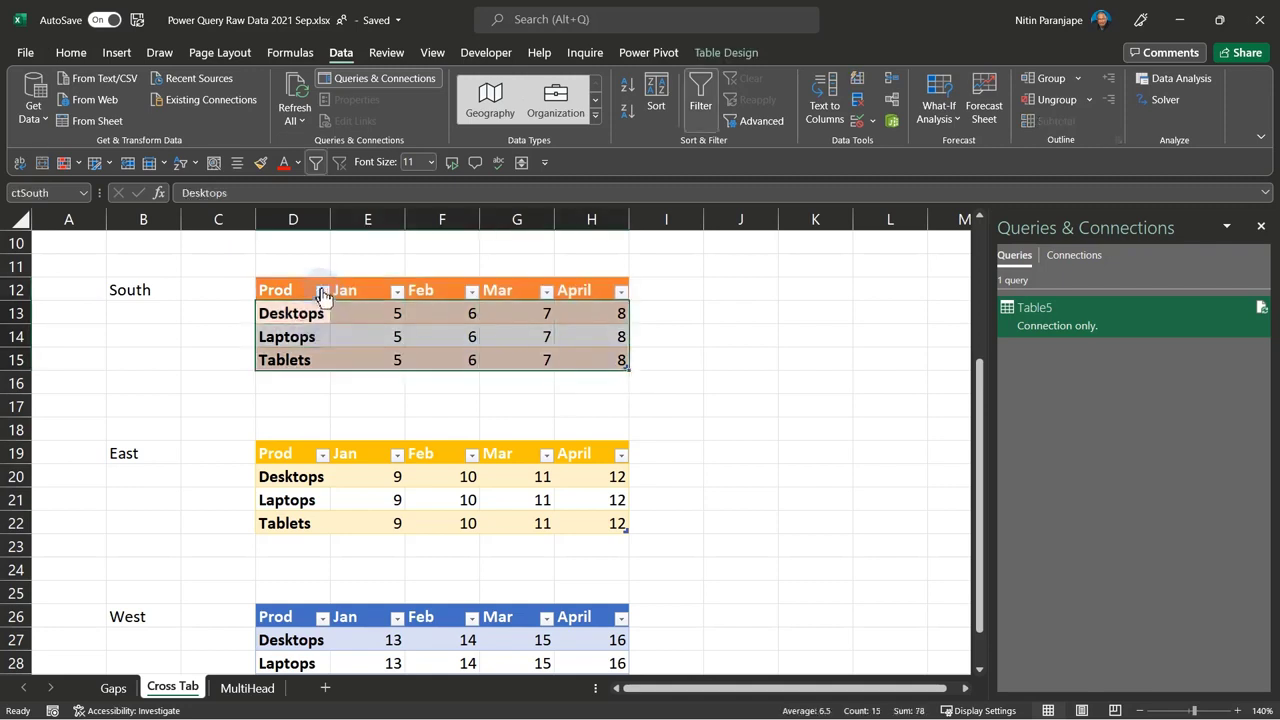
pyautogui.moveTo(350, 289); pyautogui.dragTo(583, 362)
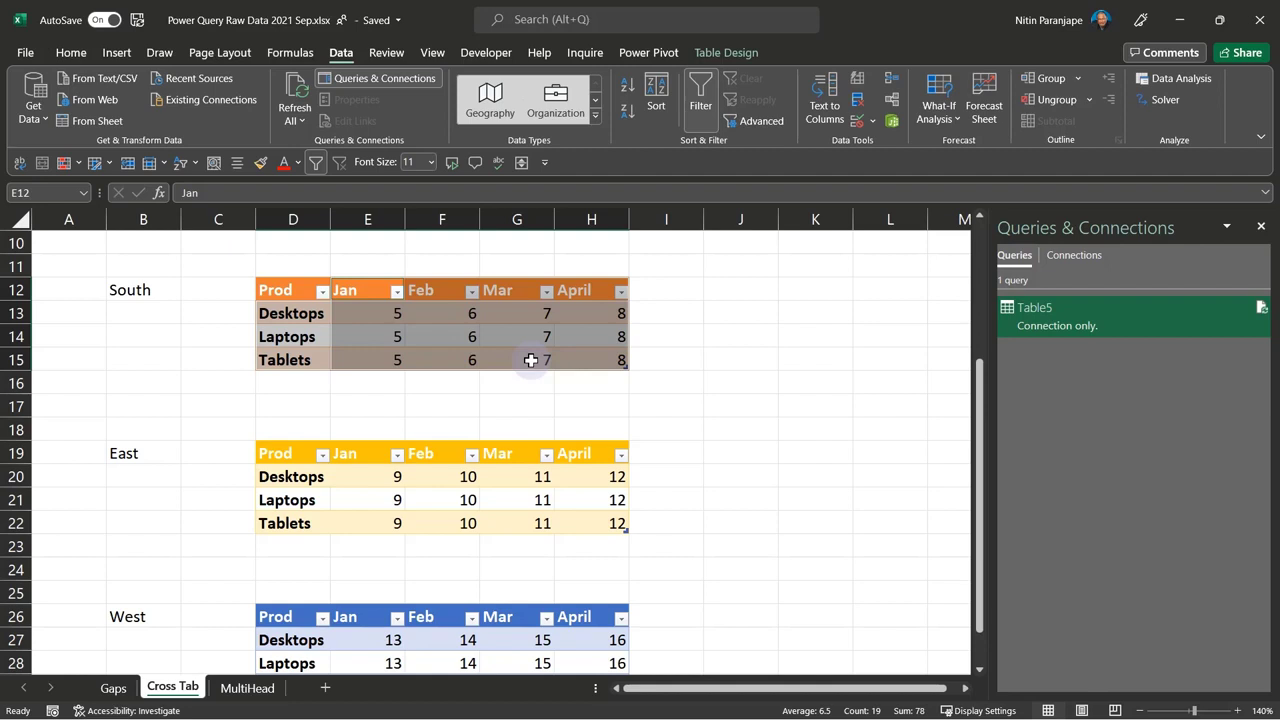
pyautogui.click(372, 336)
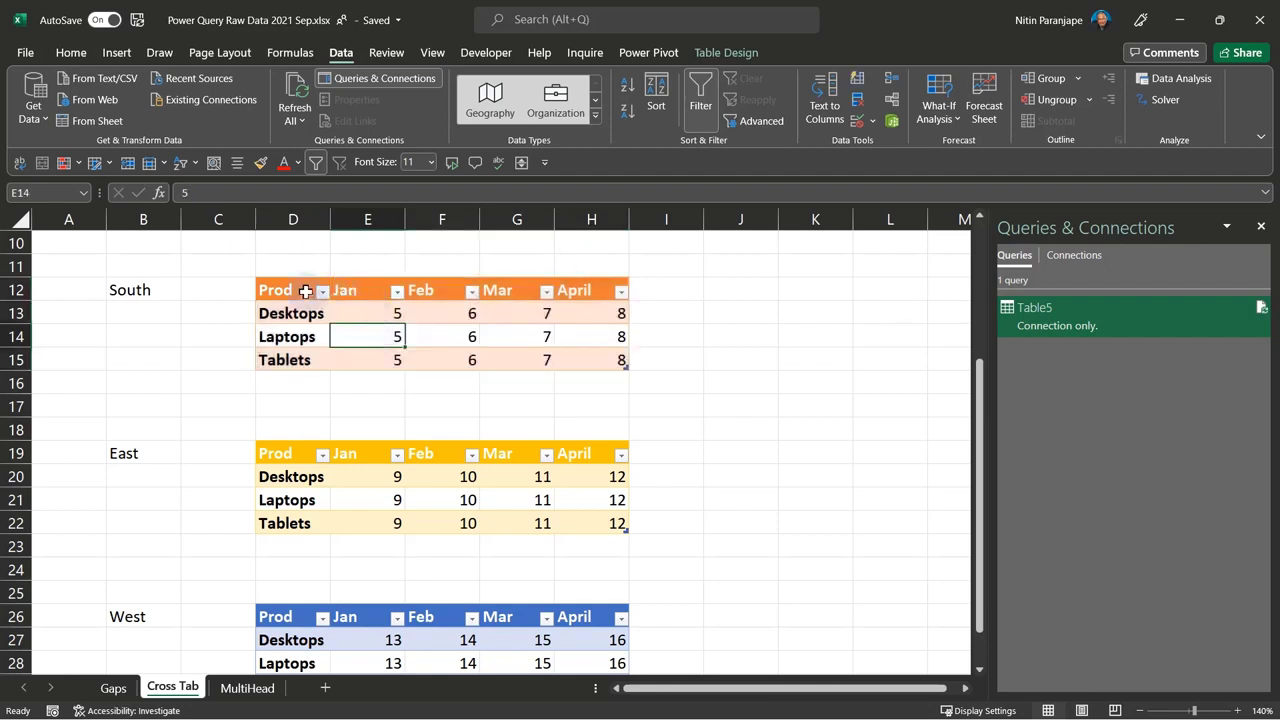
pyautogui.moveTo(306, 291); pyautogui.dragTo(600, 357)
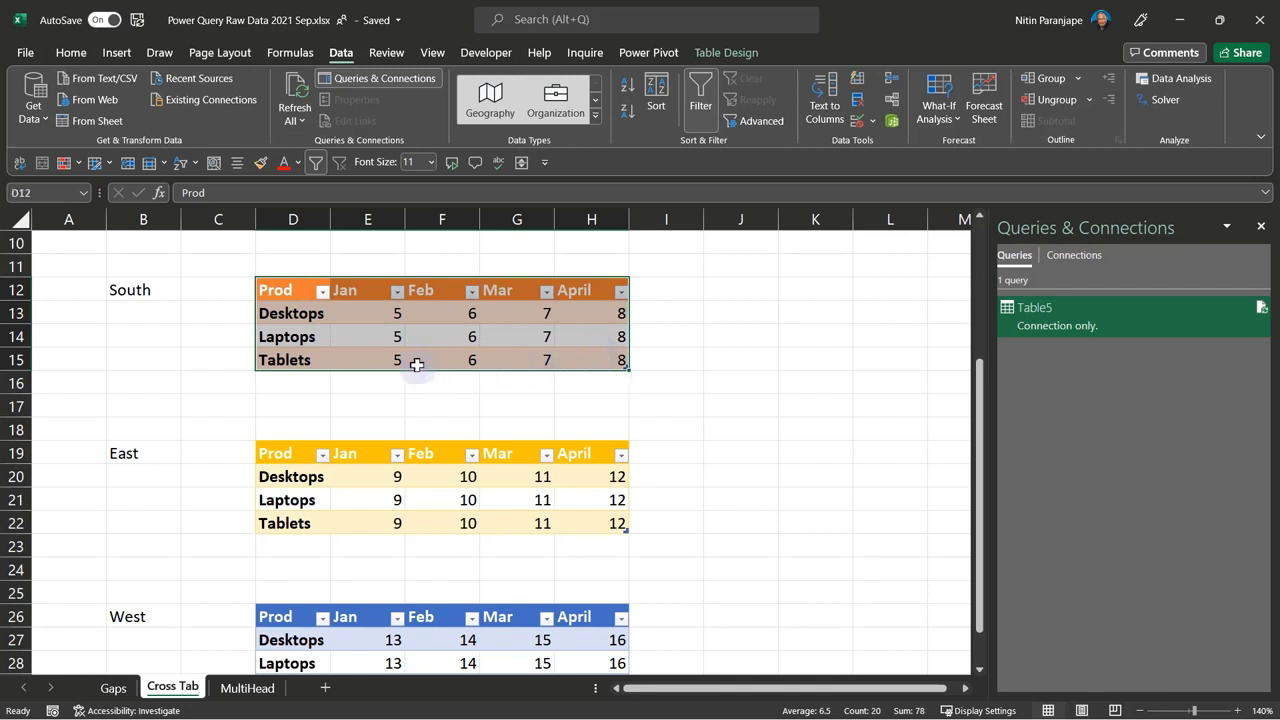
pyautogui.moveTo(286, 293); pyautogui.dragTo(285, 355)
pyautogui.click(379, 284)
pyautogui.click(423, 289)
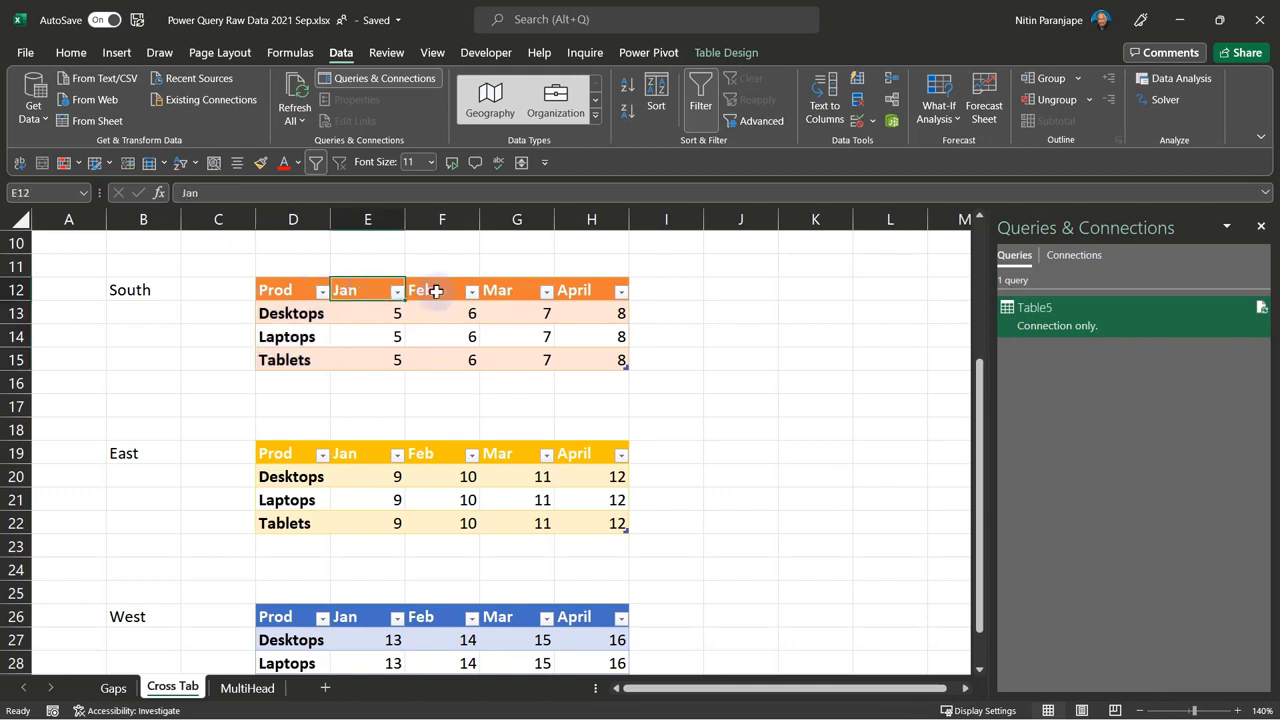
pyautogui.click(519, 297)
pyautogui.click(567, 289)
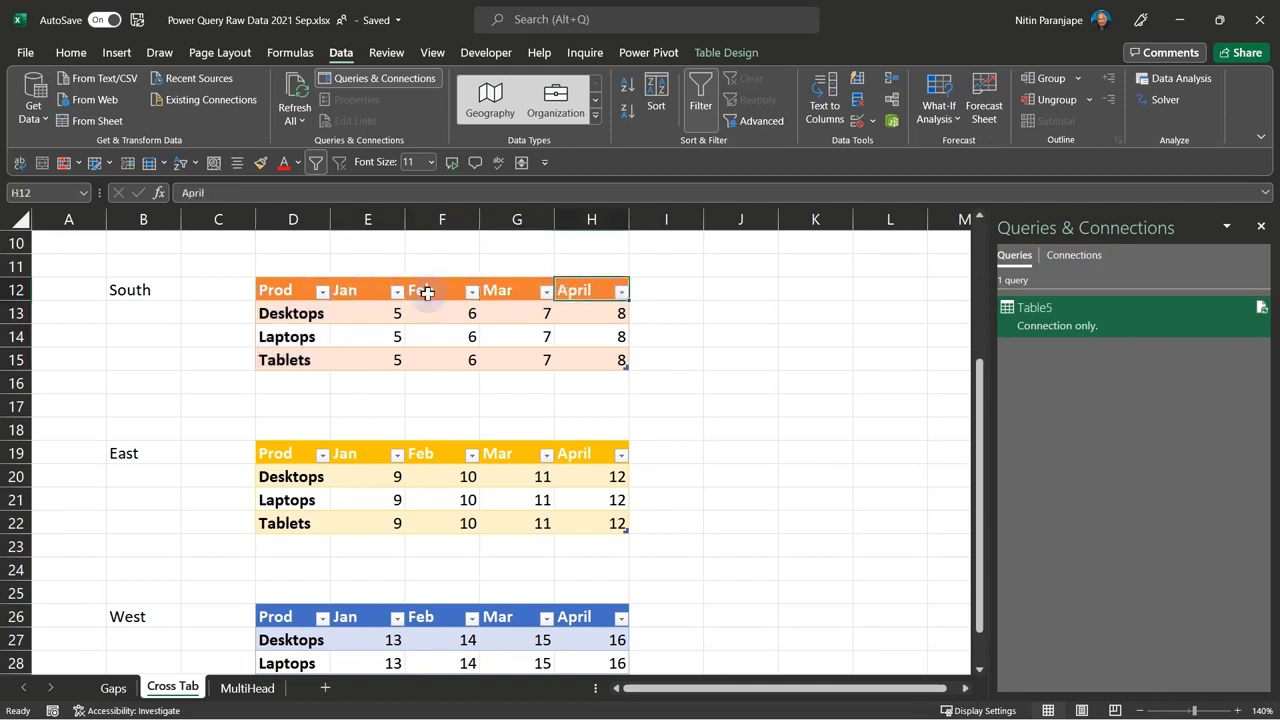
pyautogui.moveTo(349, 289); pyautogui.dragTo(576, 284)
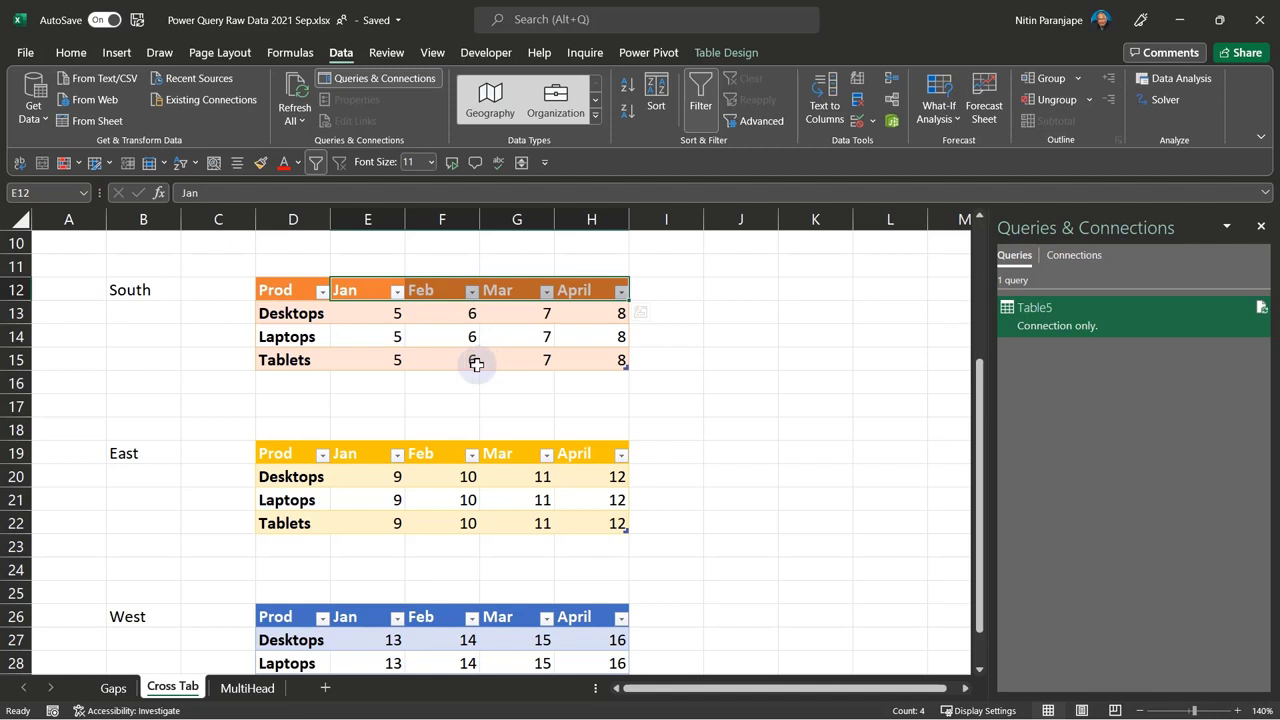
pyautogui.moveTo(283, 289); pyautogui.dragTo(574, 356)
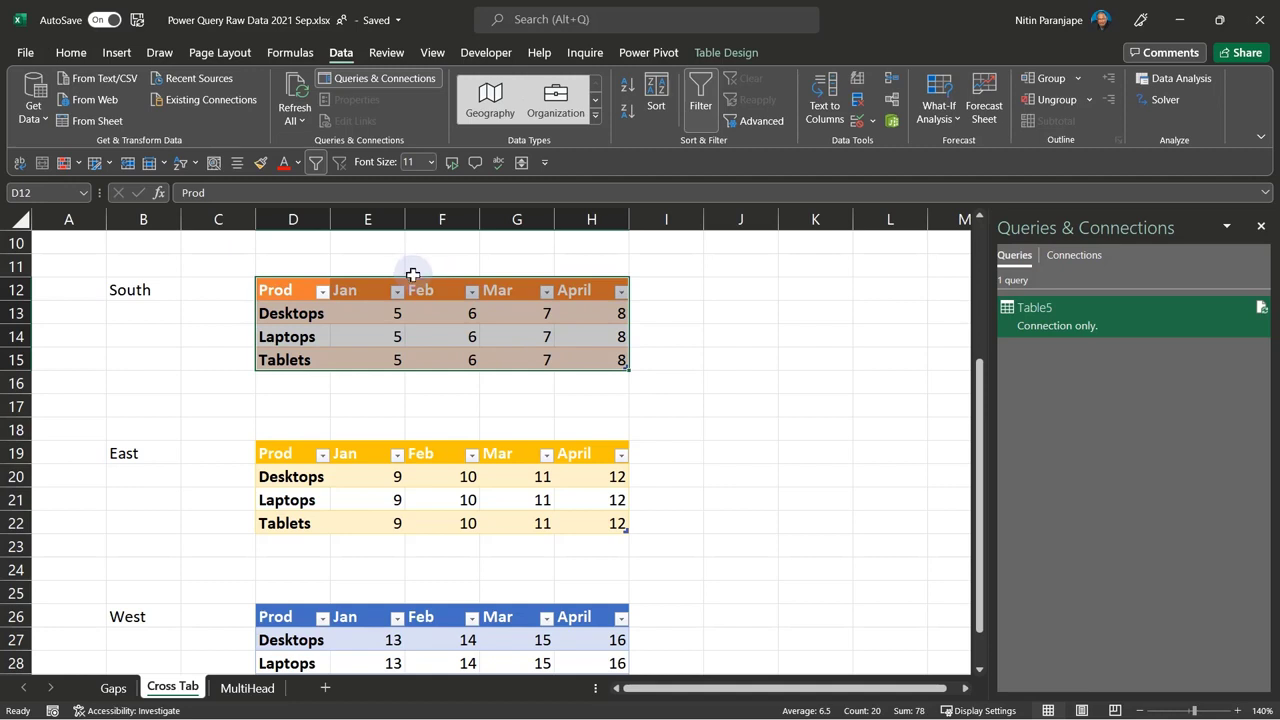
pyautogui.moveTo(314, 313); pyautogui.dragTo(595, 310)
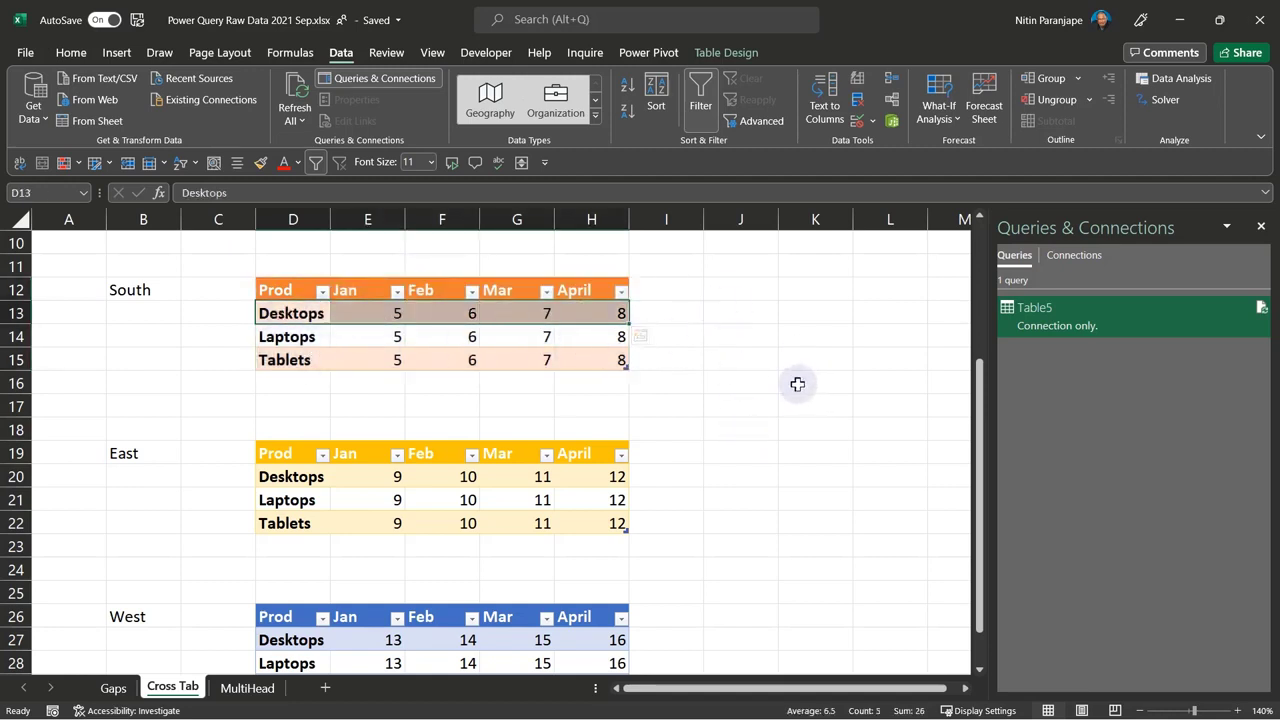
pyautogui.click(335, 336)
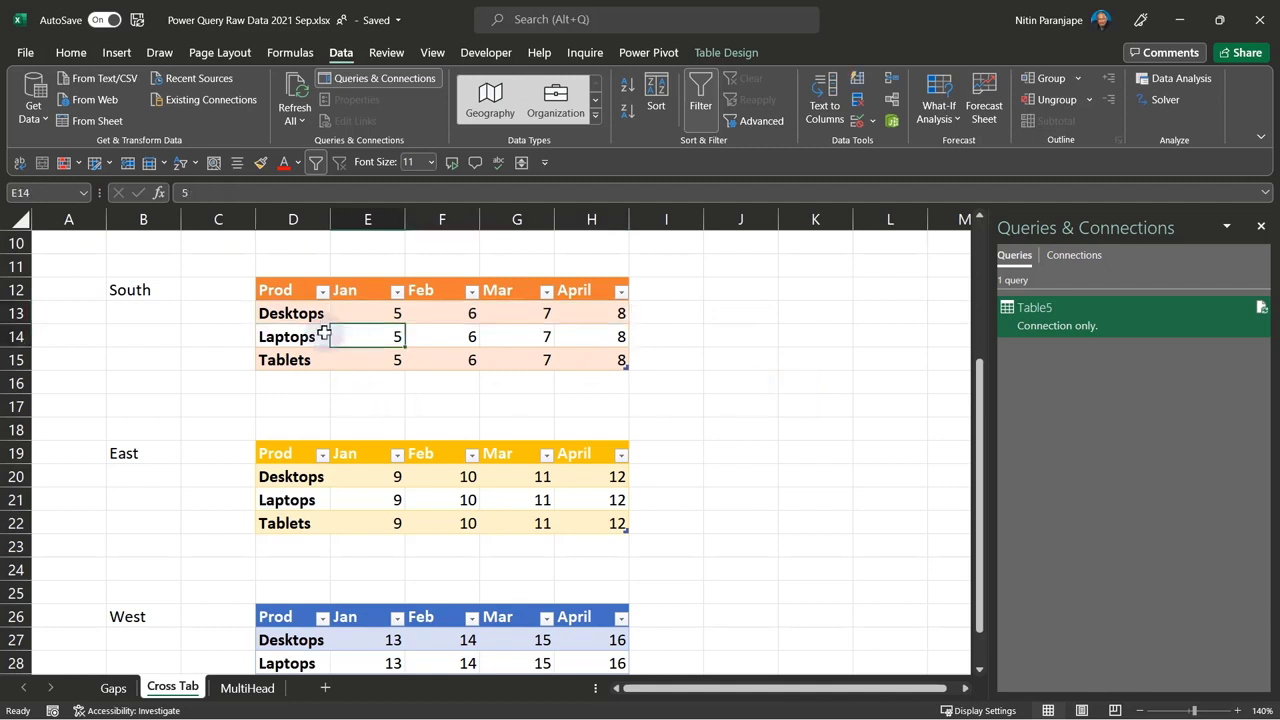
# Step: Load the South table (D12:H15) from the Cross Tab sheet into the Power Query Editor
pyautogui.moveTo(294, 289); pyautogui.dragTo(569, 357)
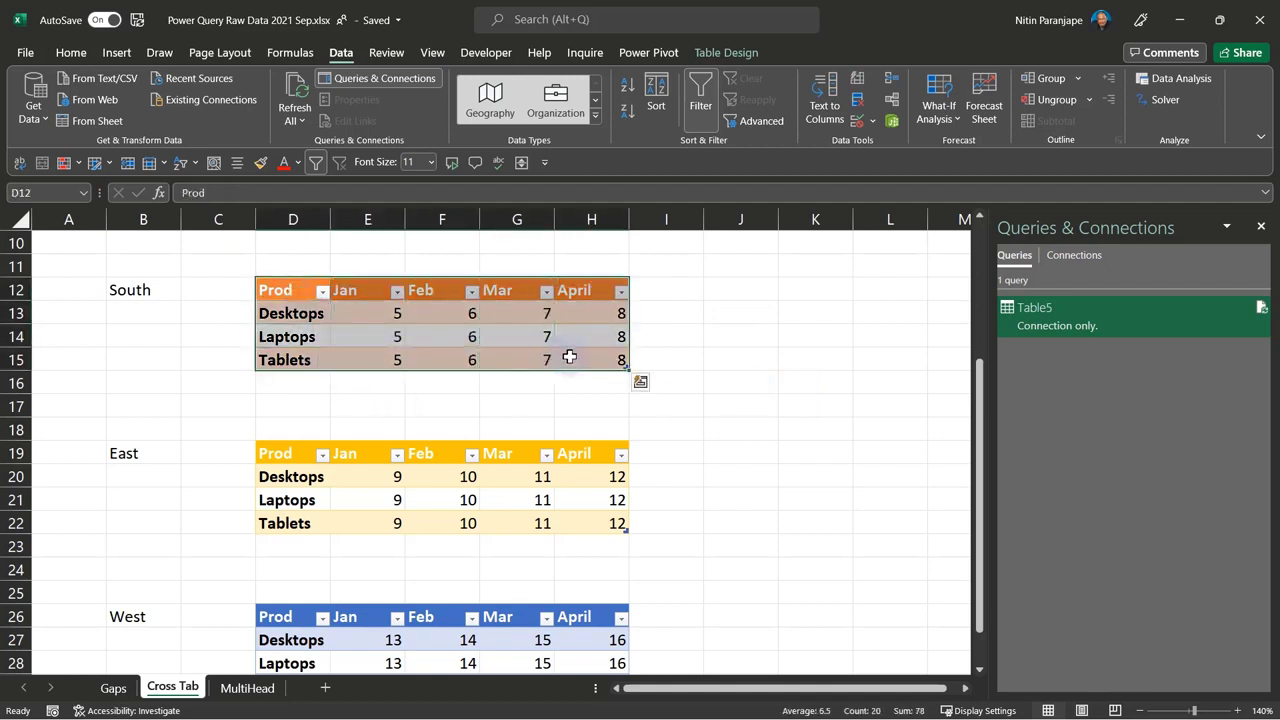
pyautogui.click(100, 123)
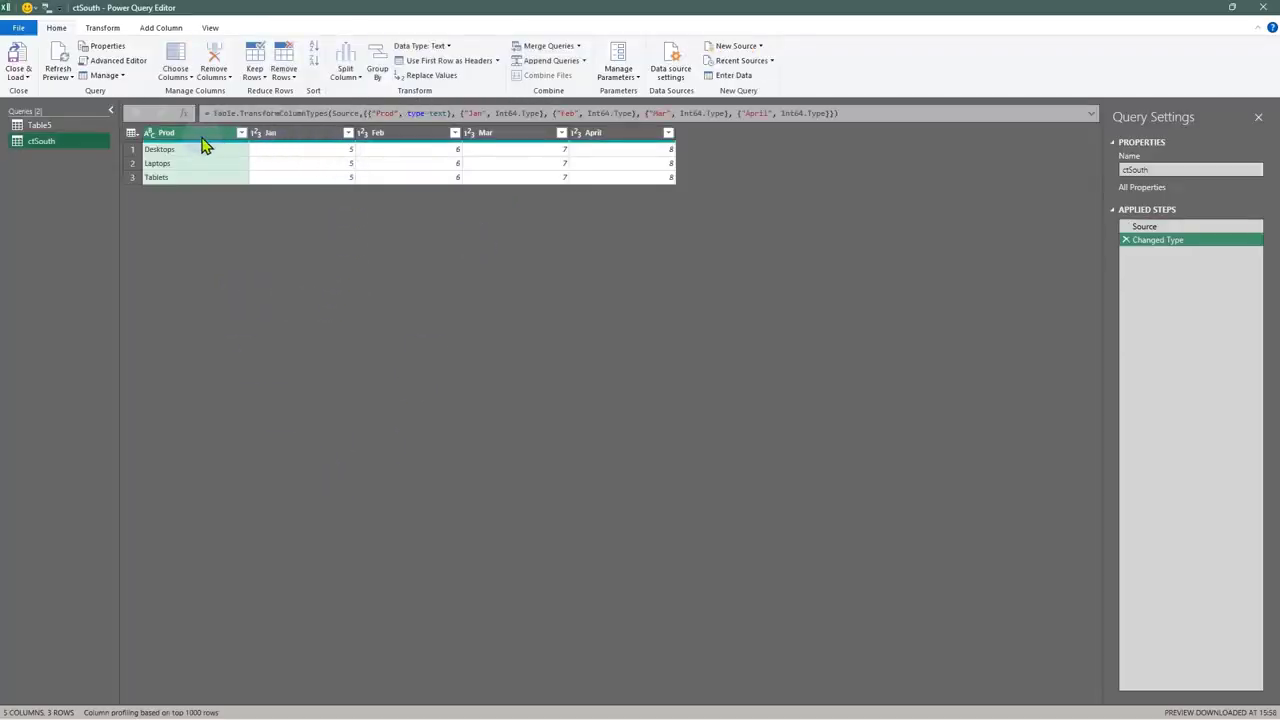
# Step: Try Unpivot Columns on the Jan, Feb, Mar and April columns of ctSouth and remove the resulting applied step
pyautogui.click(322, 142)
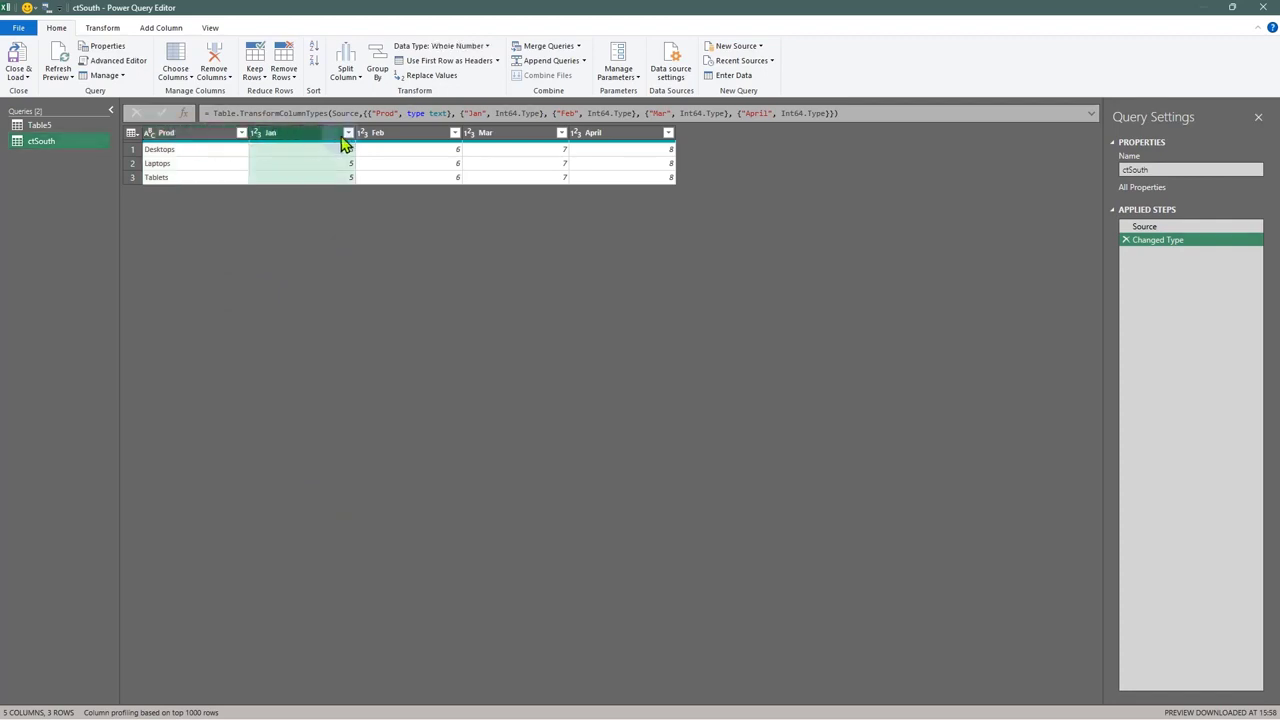
pyautogui.keyDown('shift'); pyautogui.click(425, 144); pyautogui.keyUp('shift')
pyautogui.keyDown('shift'); pyautogui.click(493, 147); pyautogui.keyUp('shift')
pyautogui.keyDown('shift'); pyautogui.click(595, 140); pyautogui.keyUp('shift')
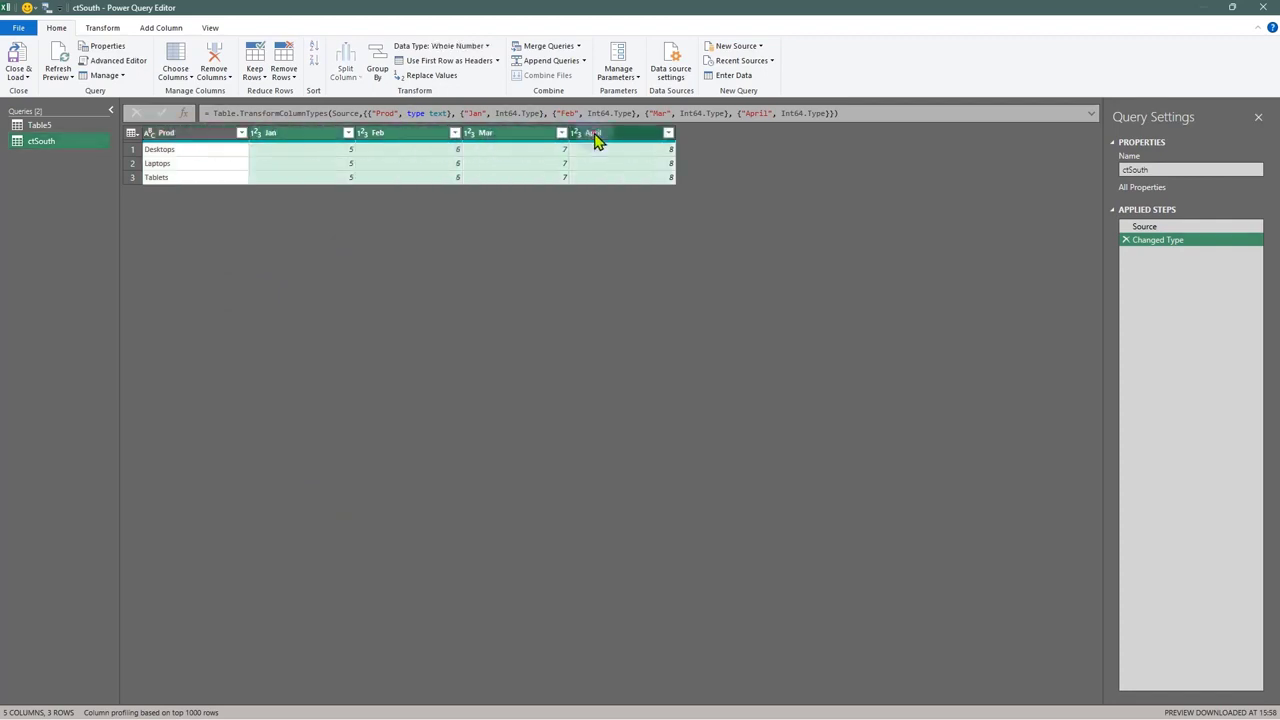
pyautogui.rightClick(595, 140)
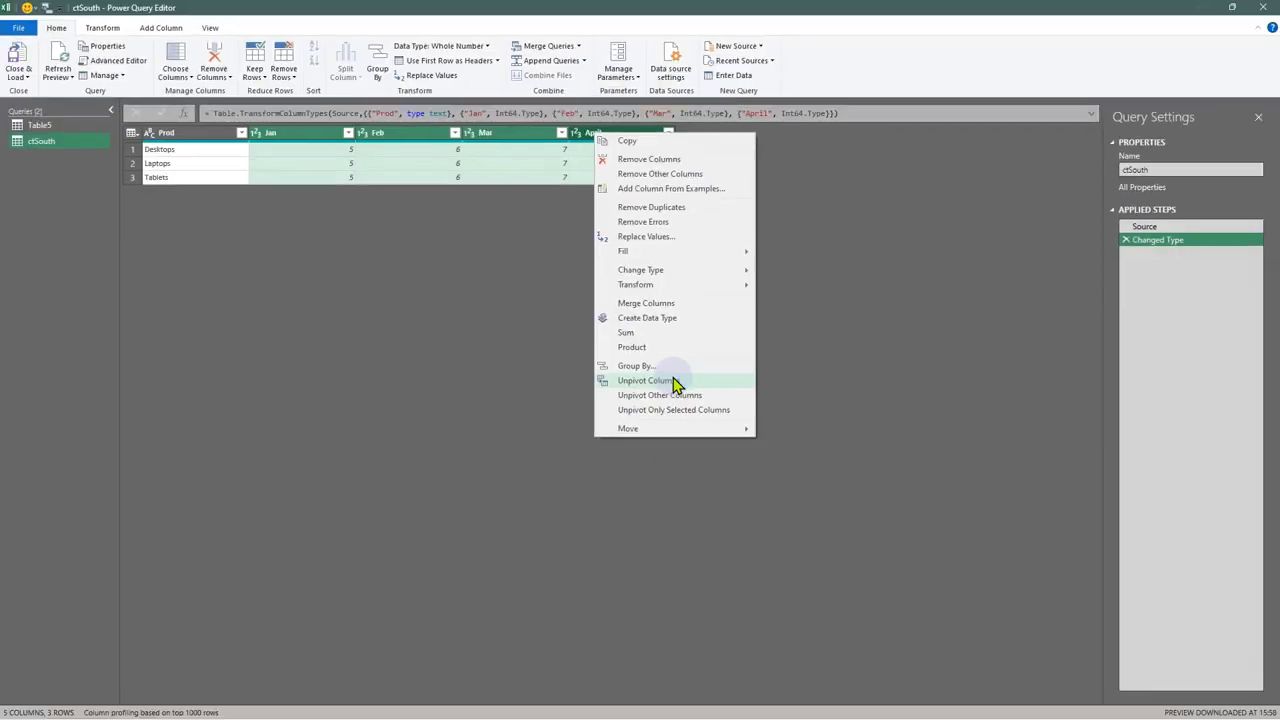
pyautogui.click(673, 385)
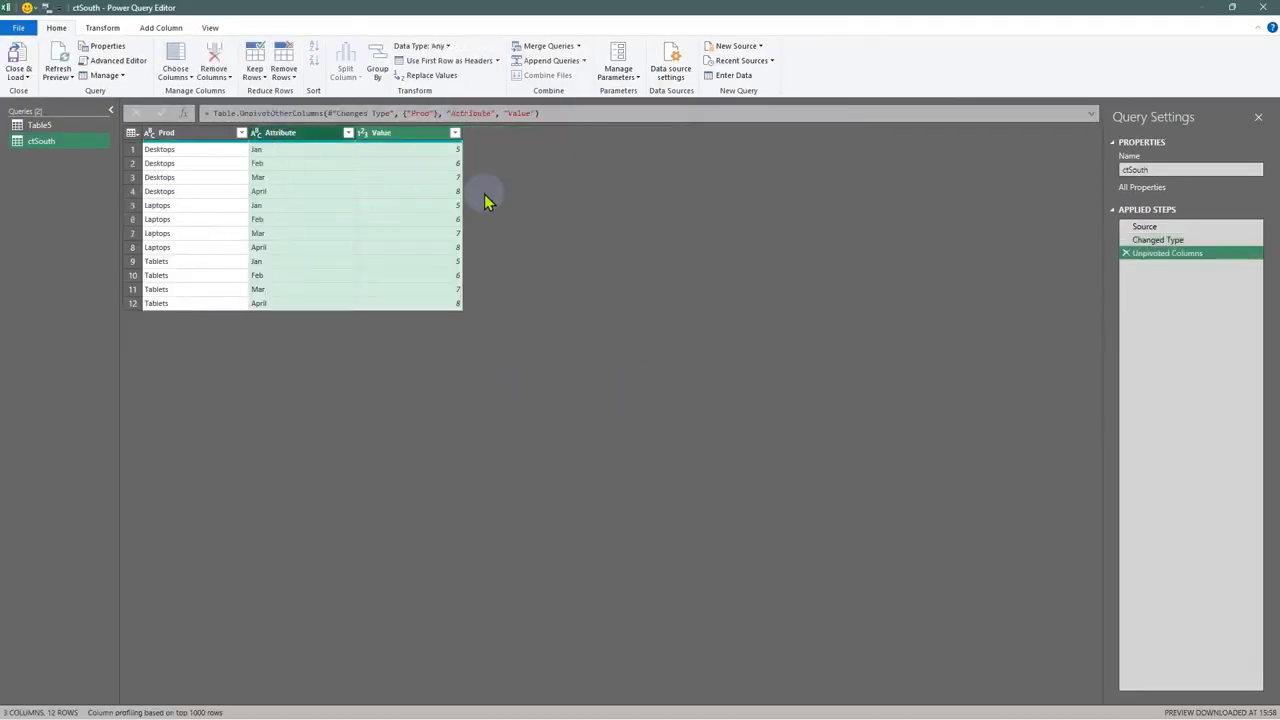
pyautogui.click(1130, 255)
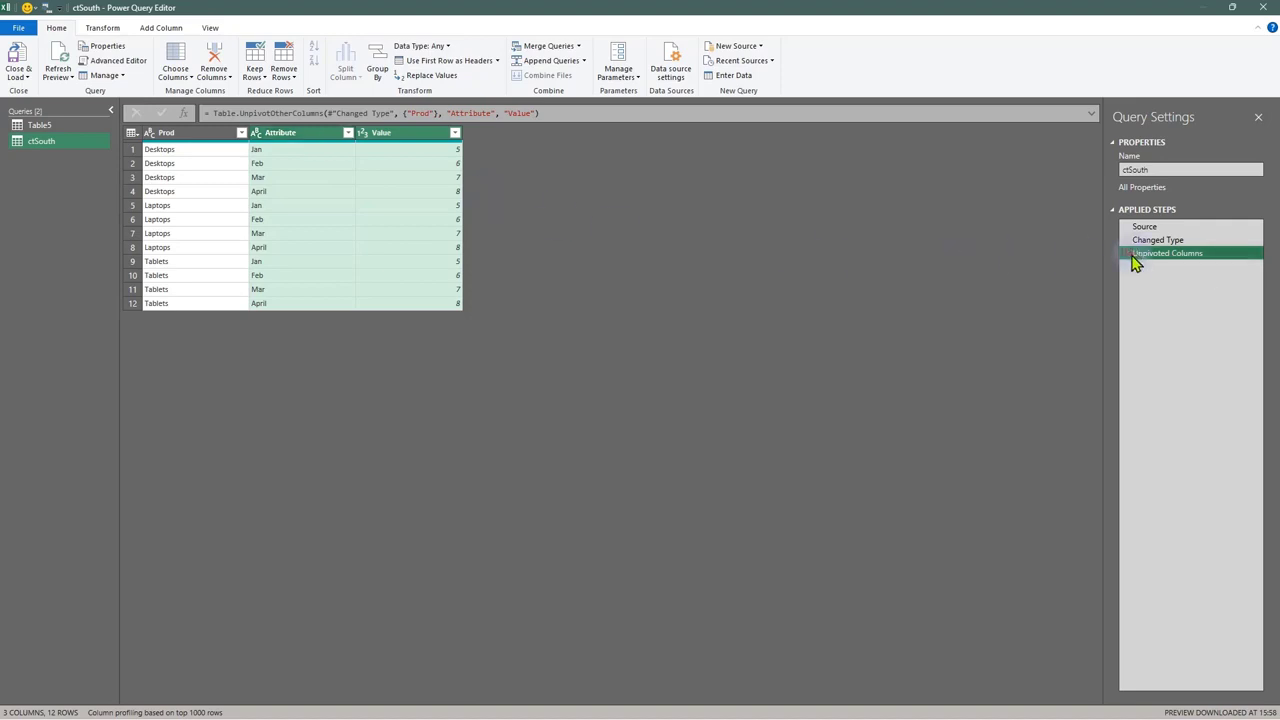
# Step: Unpivot all columns other than Prod in the ctSouth query
pyautogui.click(155, 133)
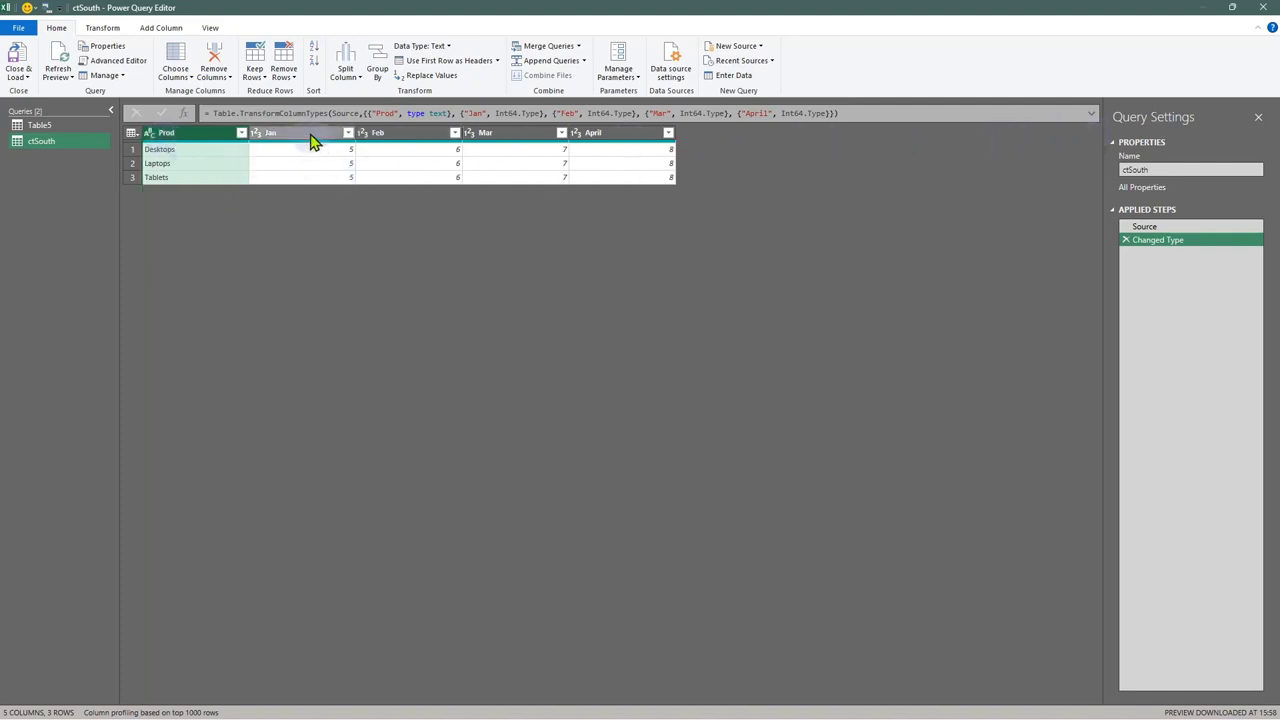
pyautogui.rightClick(196, 133)
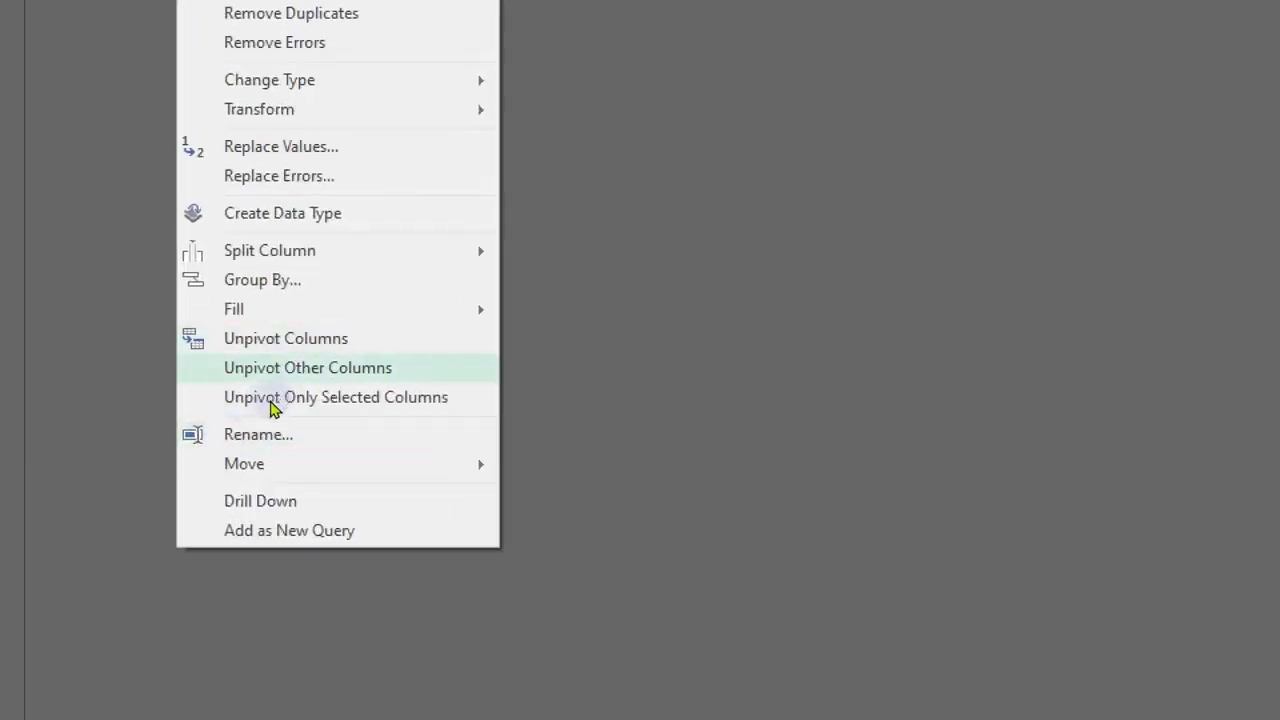
pyautogui.click(272, 370)
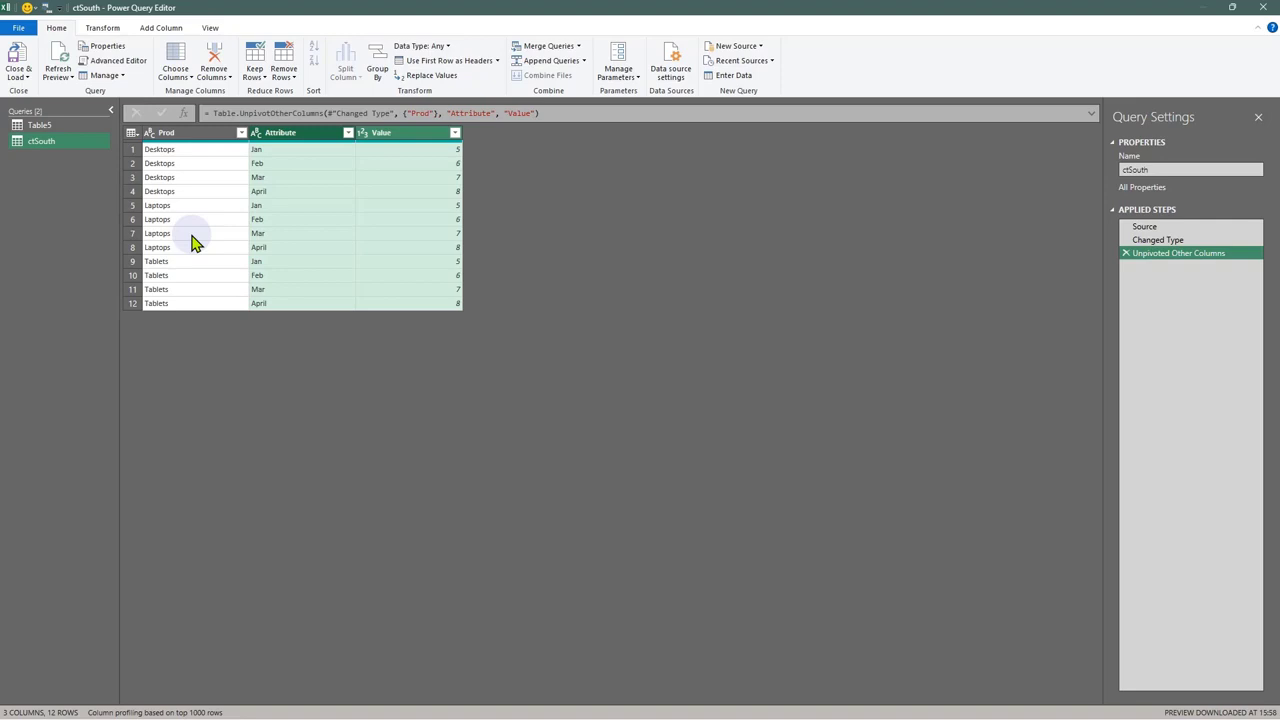
# Step: Compare the ctSouth data at the Changed Type and Unpivoted Other Columns steps, including the Attribute column
pyautogui.moveTo(1137, 244); pyautogui.dragTo(1151, 280)
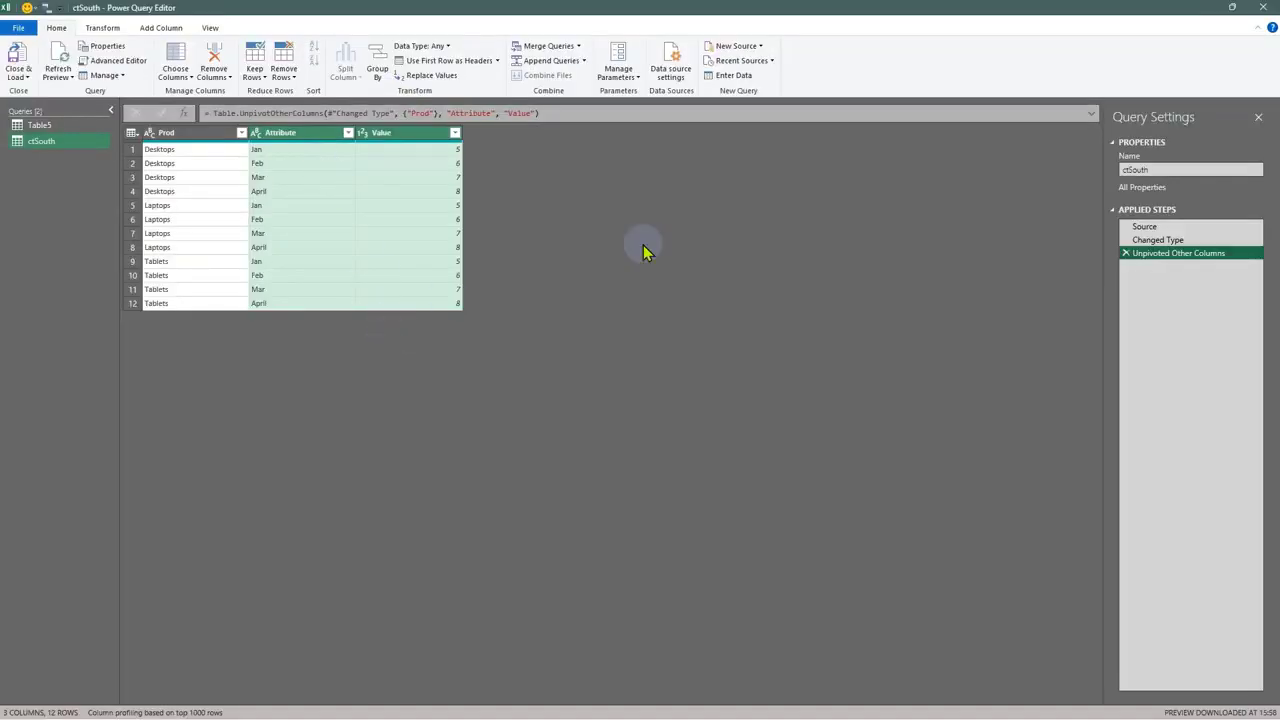
pyautogui.click(1151, 240)
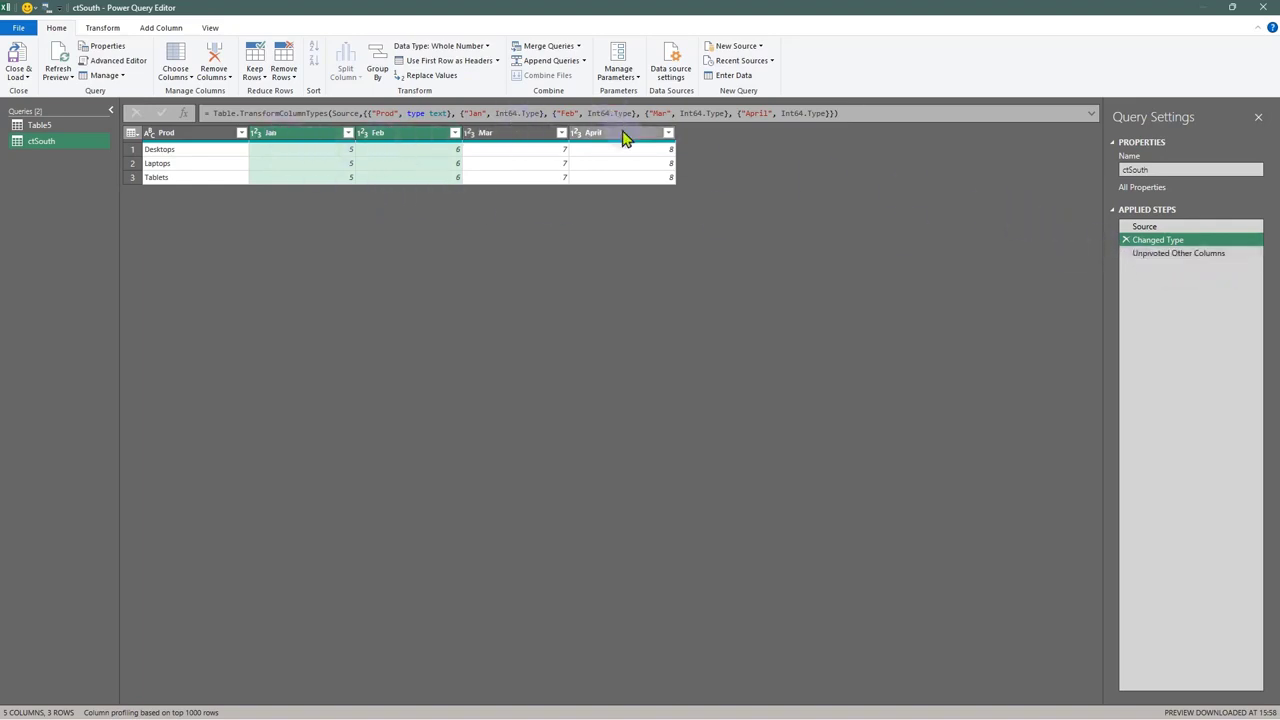
pyautogui.click(165, 148)
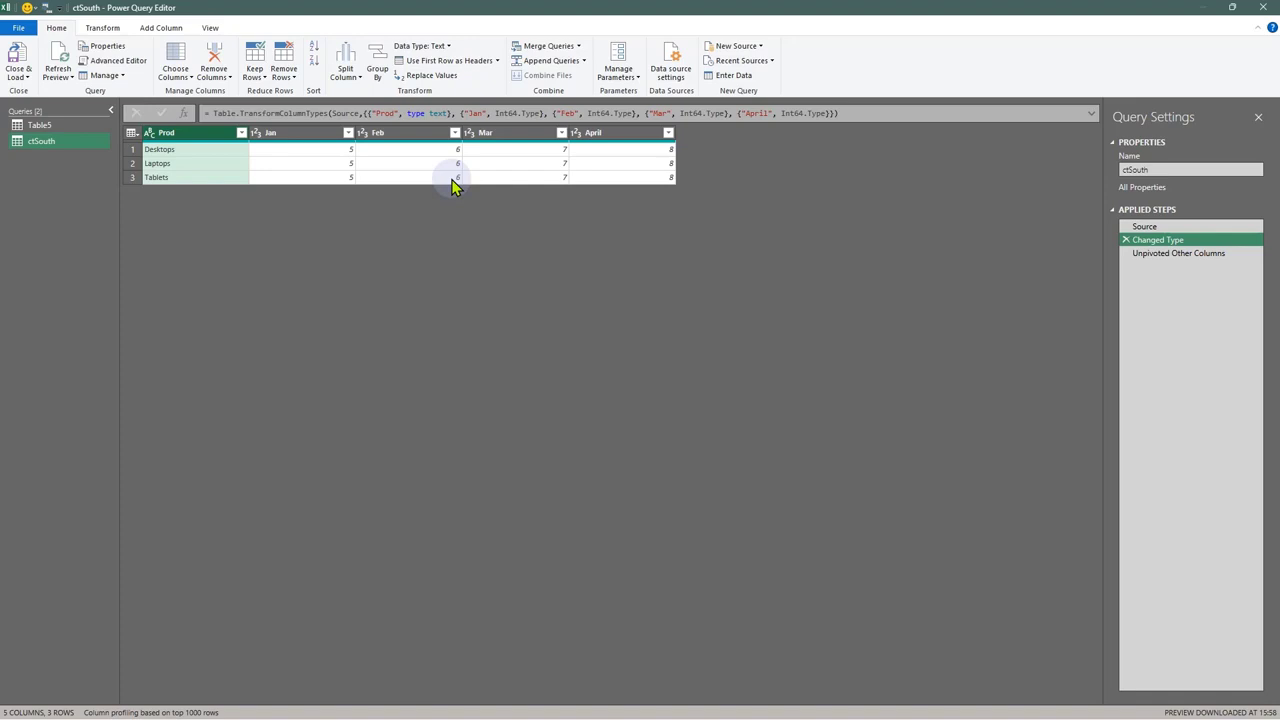
pyautogui.click(1200, 253)
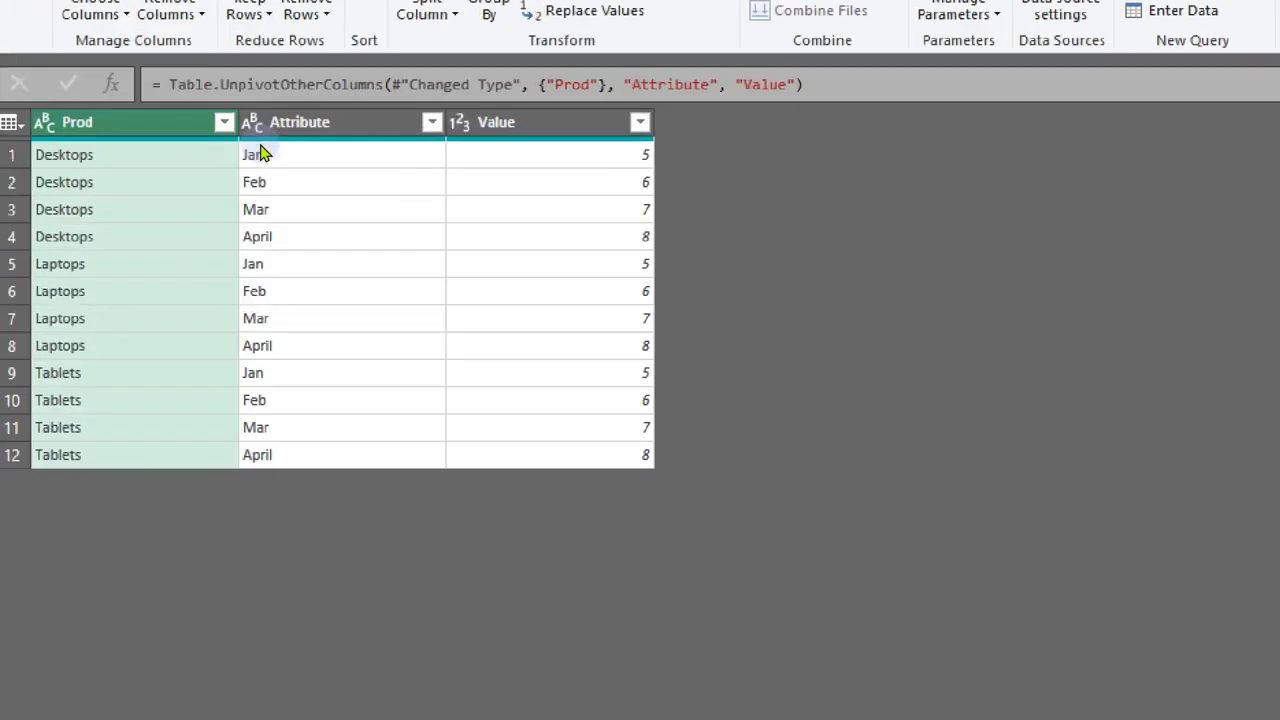
pyautogui.click(301, 134)
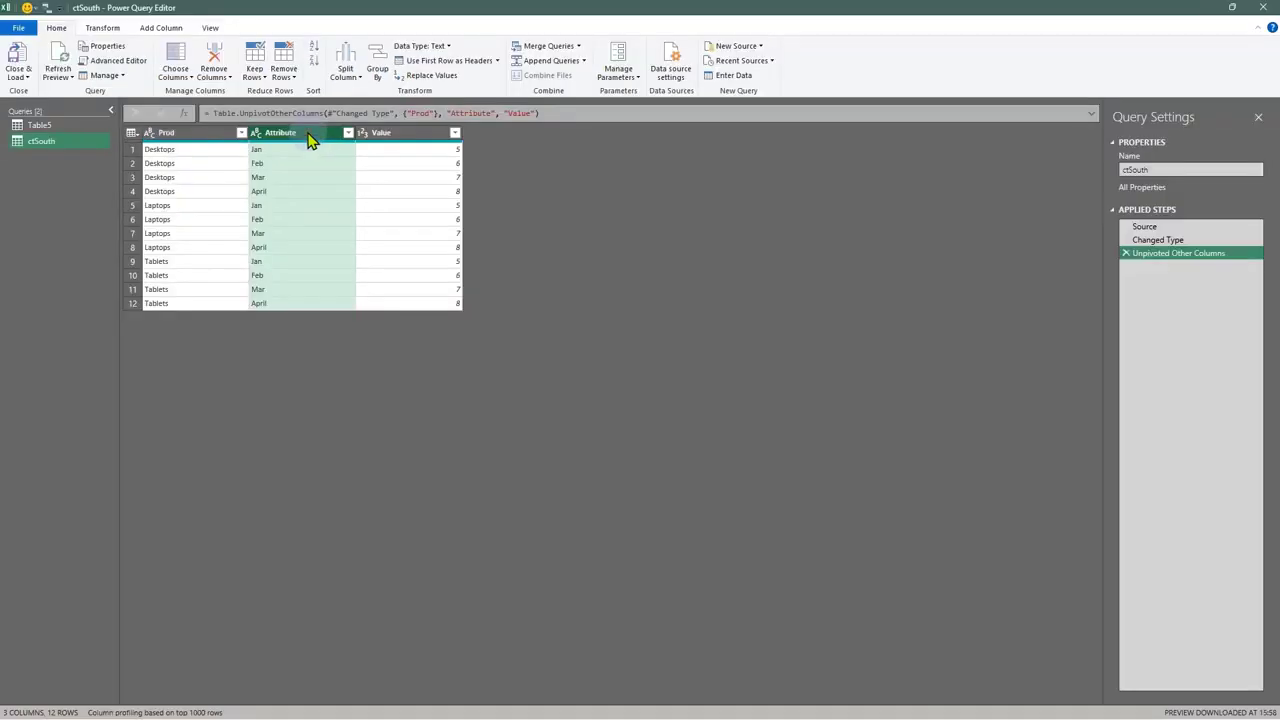
# Step: Rename the Attribute column to Month and the Value column to Amt, and load the ctSouth query into a worksheet
pyautogui.doubleClick(364, 130)
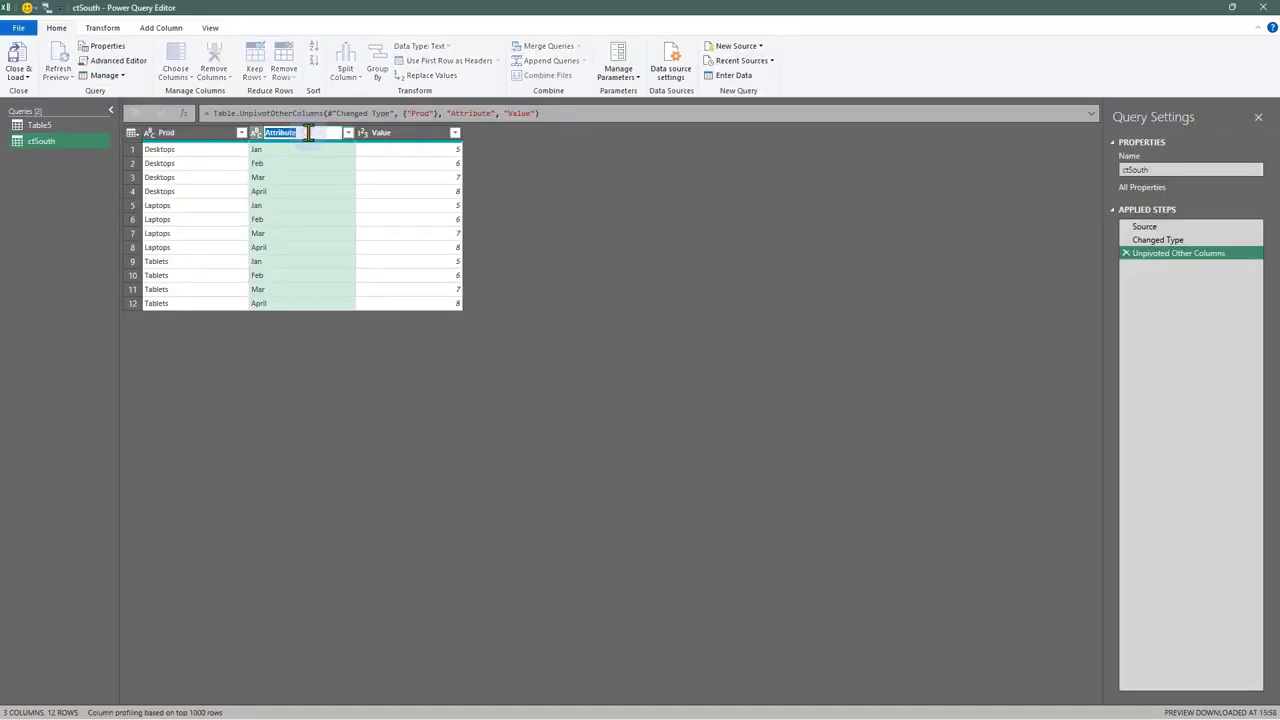
pyautogui.write('Month')
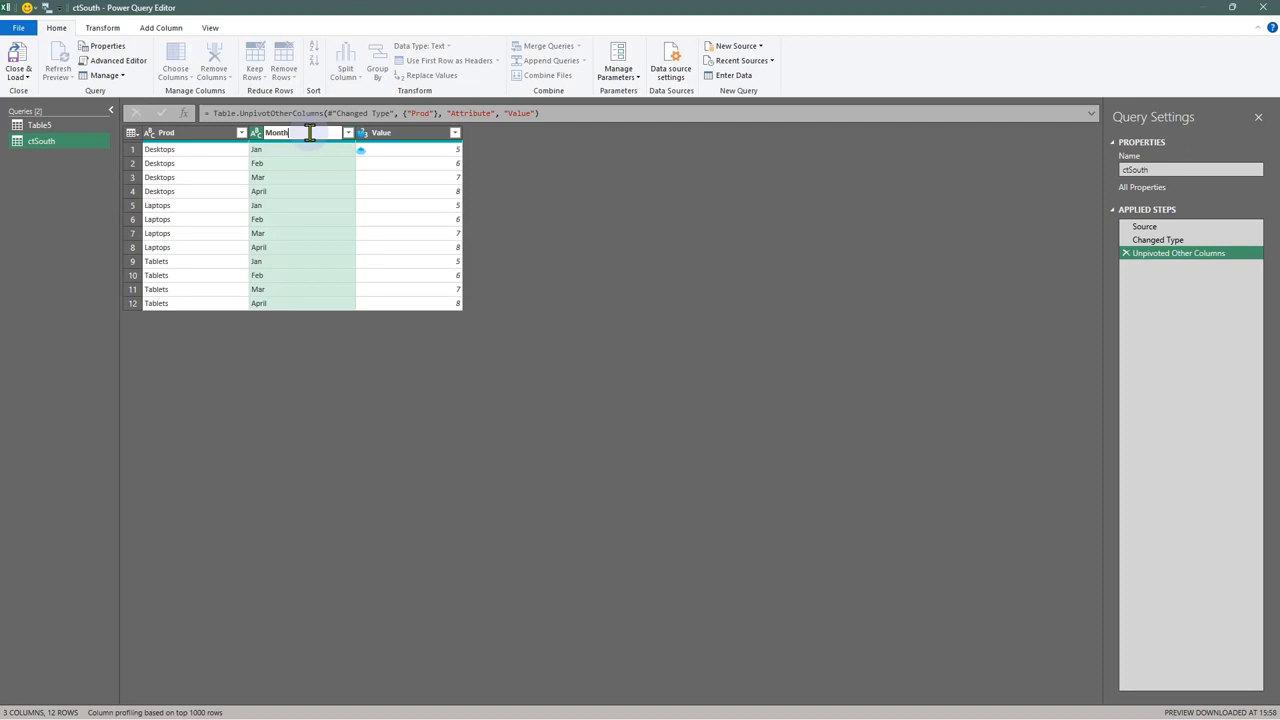
pyautogui.press('Return')
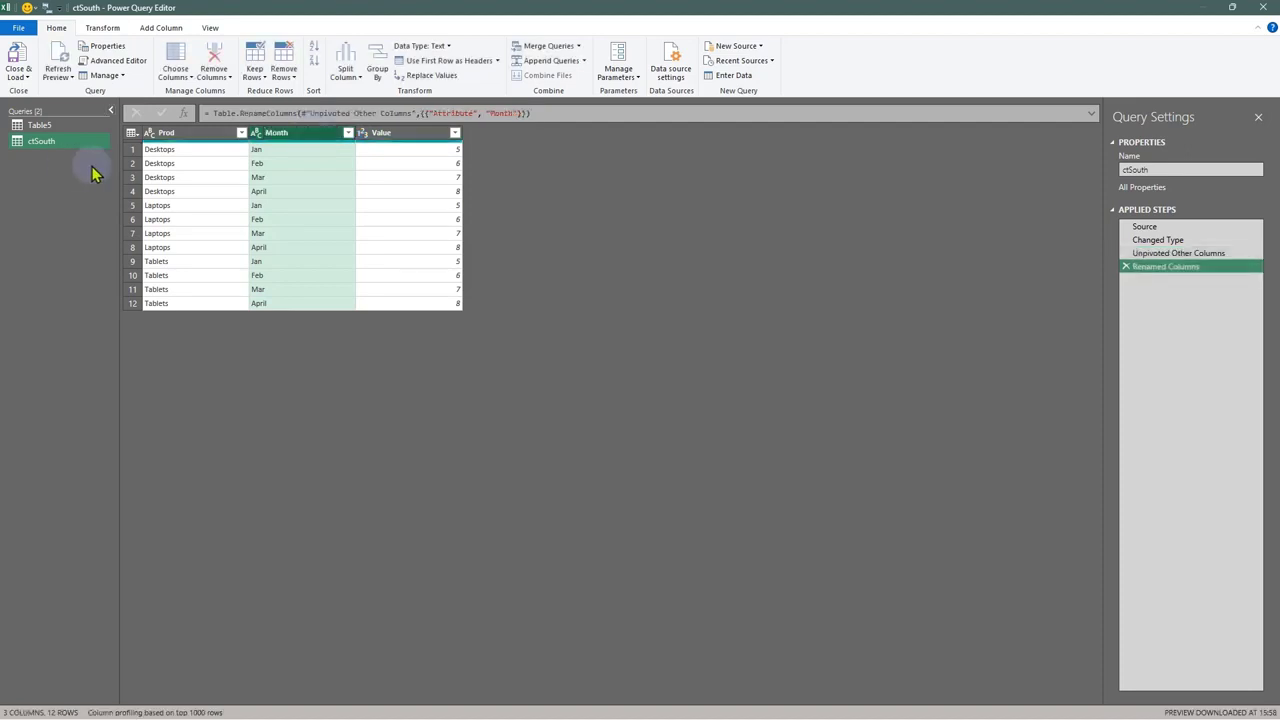
pyautogui.click(390, 143)
pyautogui.doubleClick(390, 140)
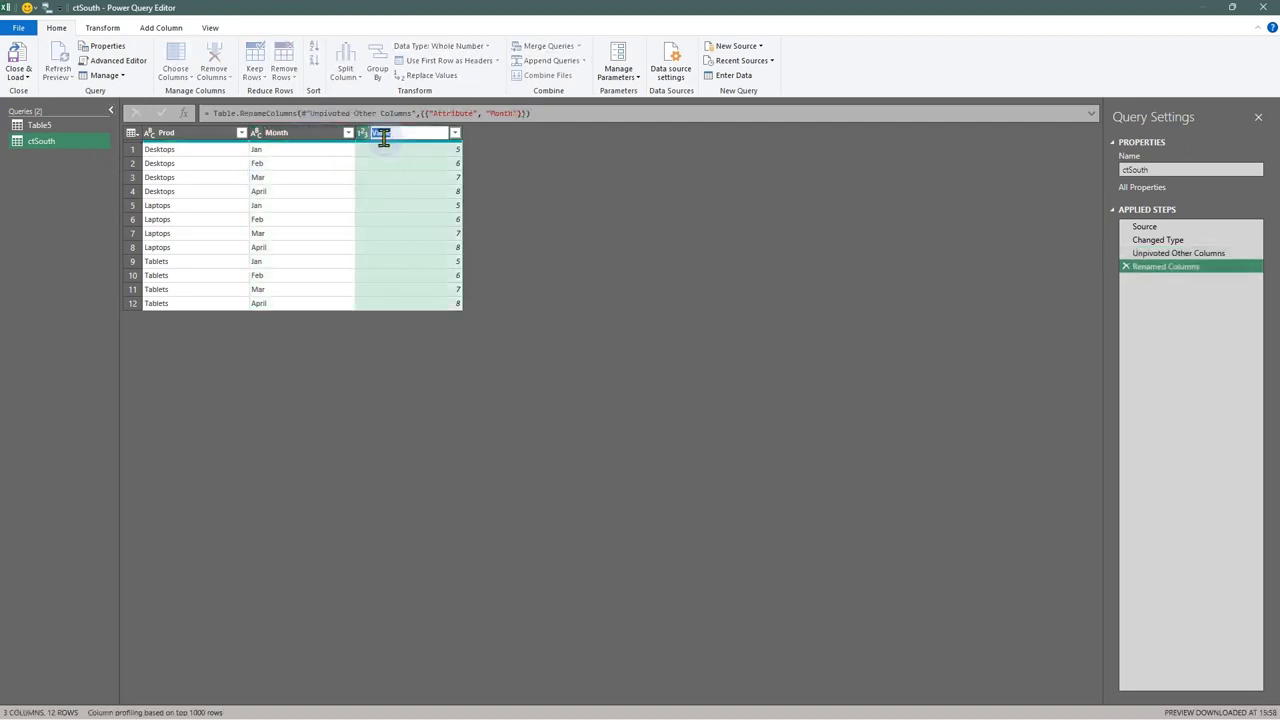
pyautogui.write('Amt')
pyautogui.press('Return')
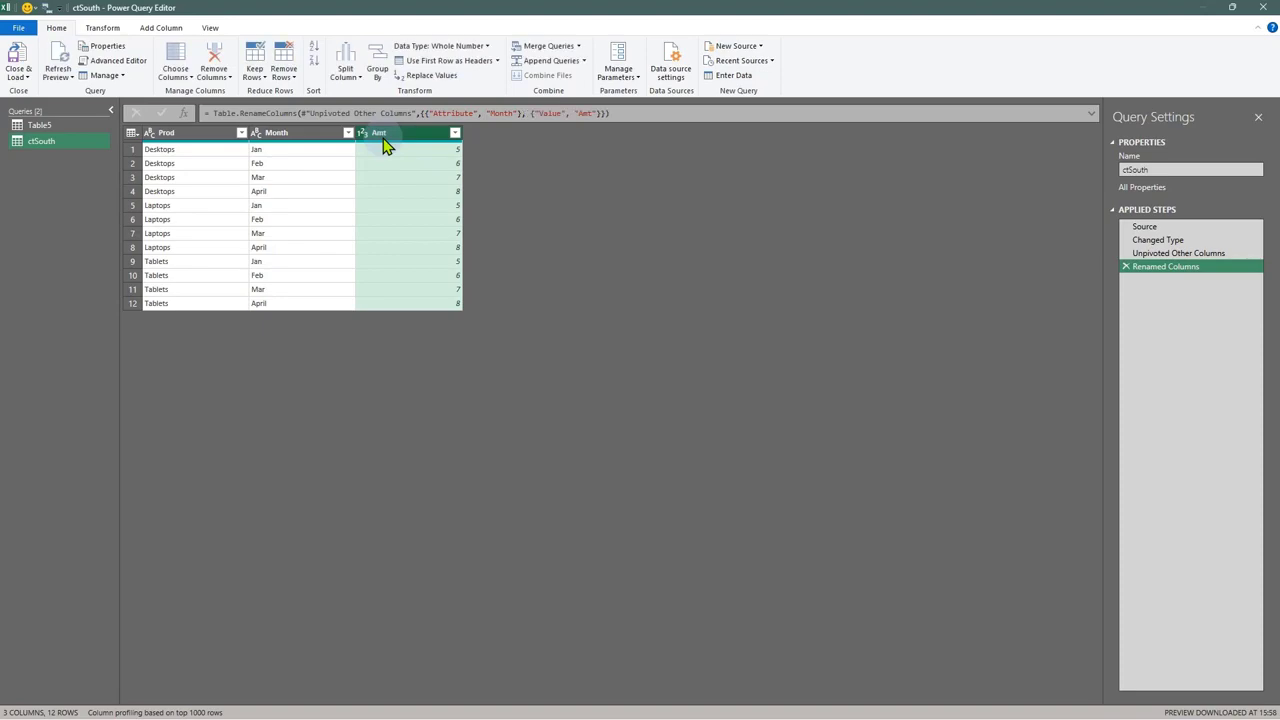
pyautogui.click(16, 58)
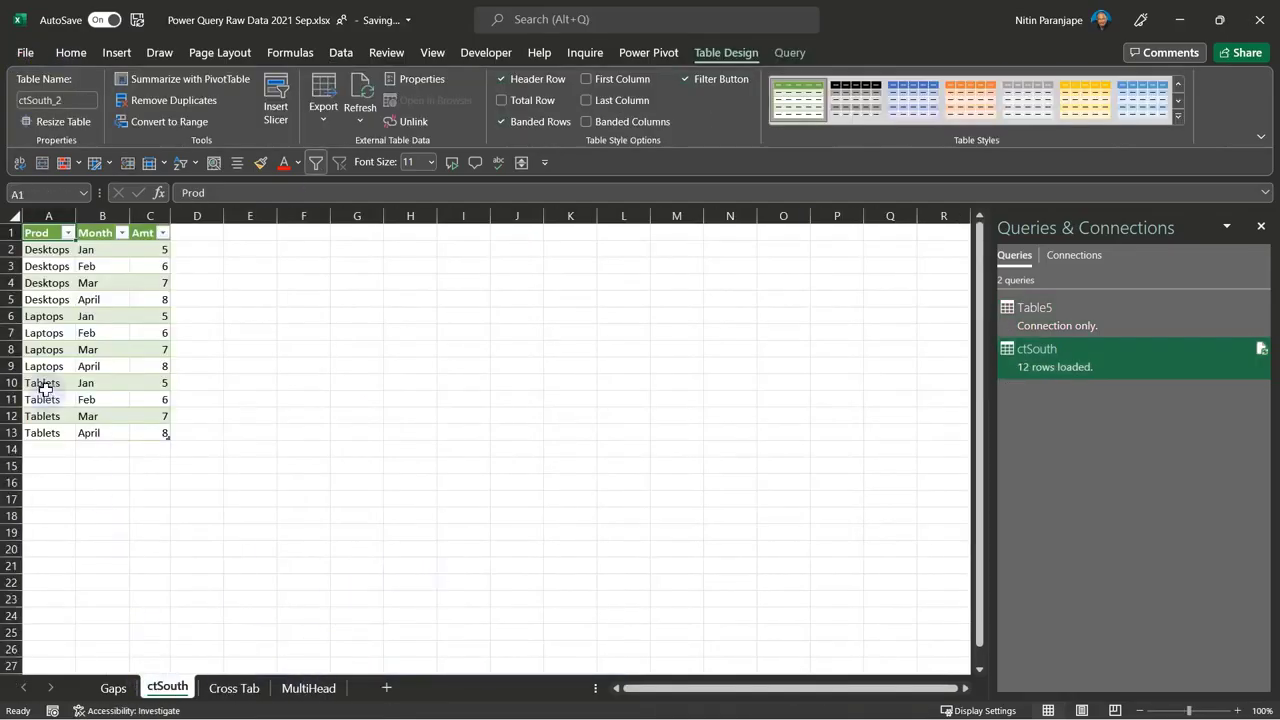
# Step: Add a May column to the South table on the Cross Tab sheet, entering 55 for Desktops, Laptops and Tablets
pyautogui.click(228, 688)
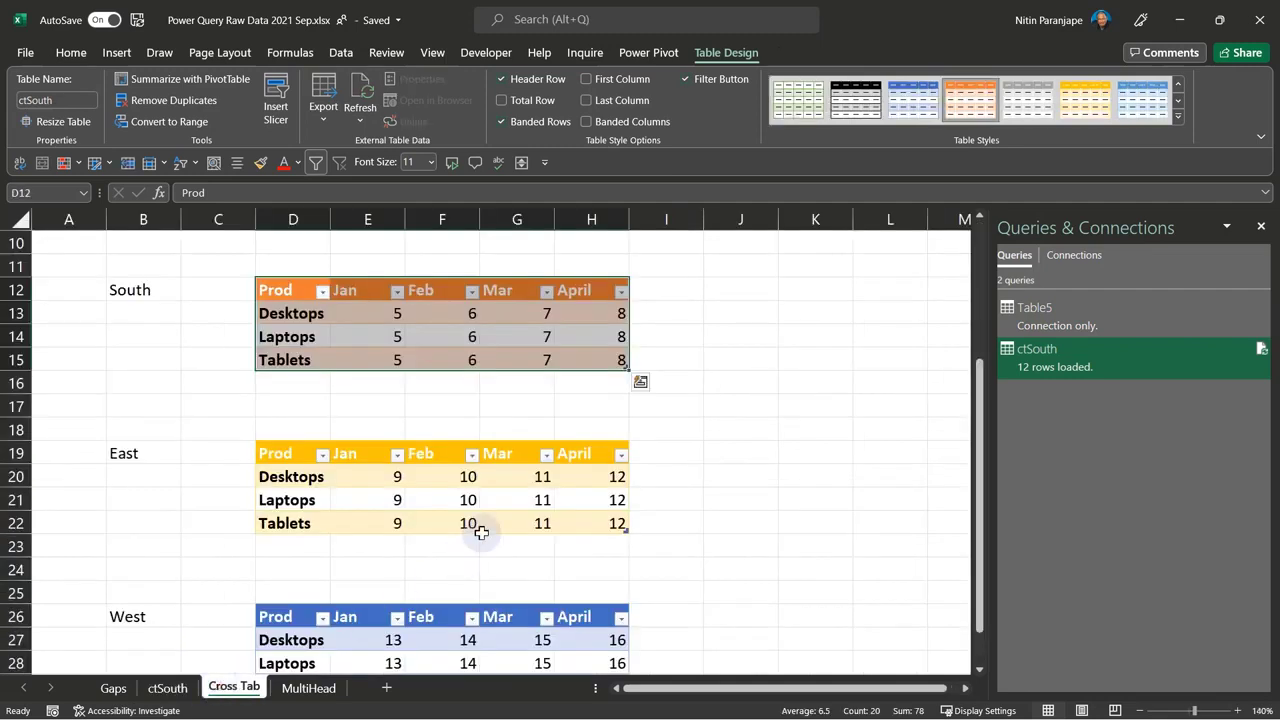
pyautogui.click(679, 288)
pyautogui.write('May')
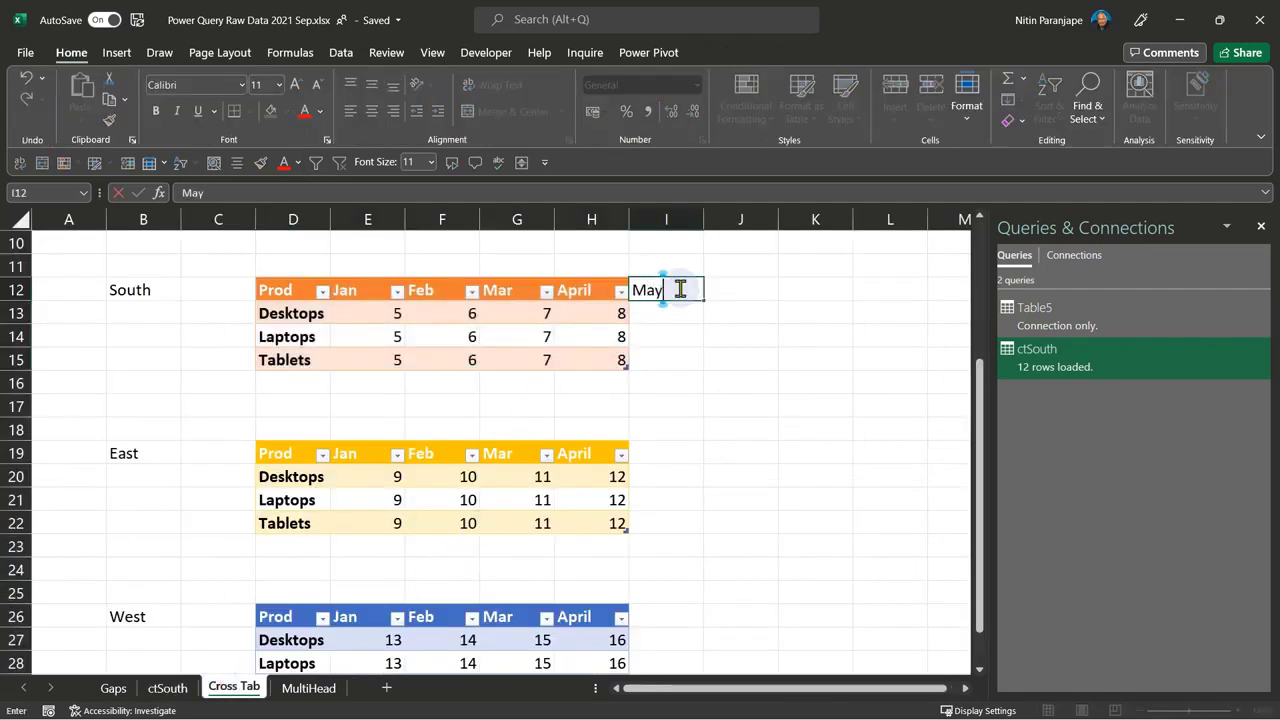
pyautogui.press('Return')
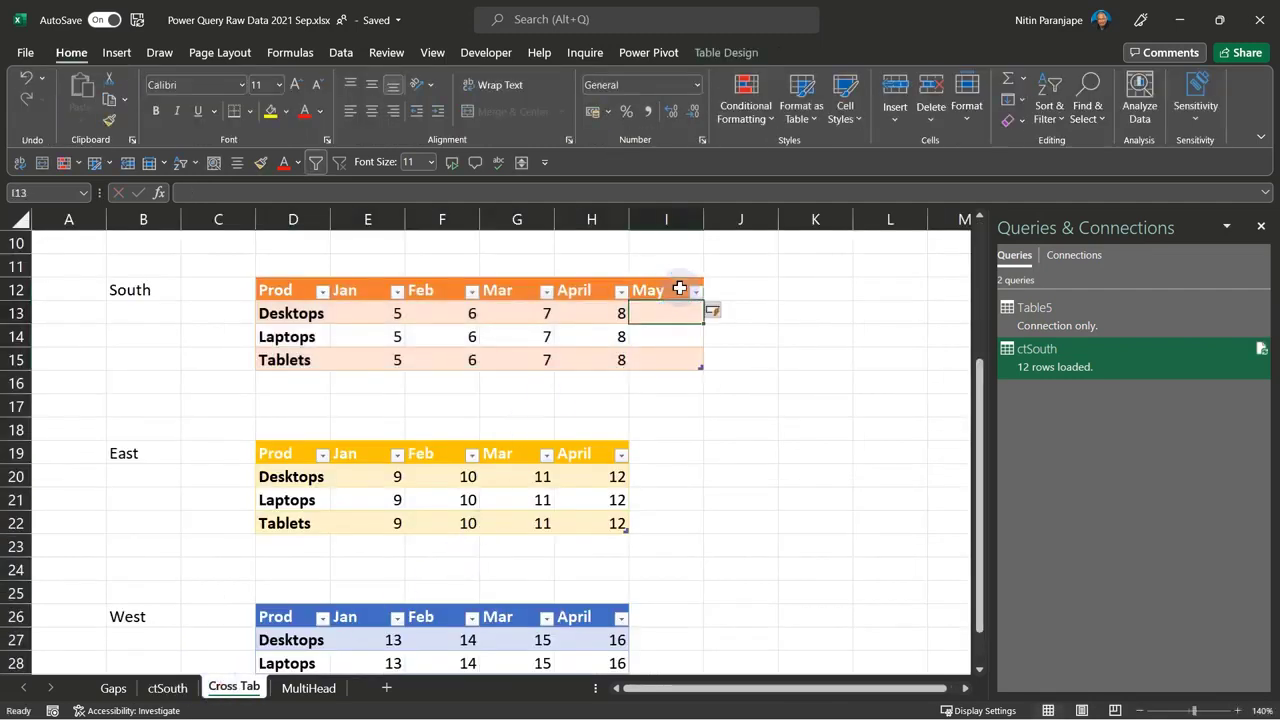
pyautogui.write('55')
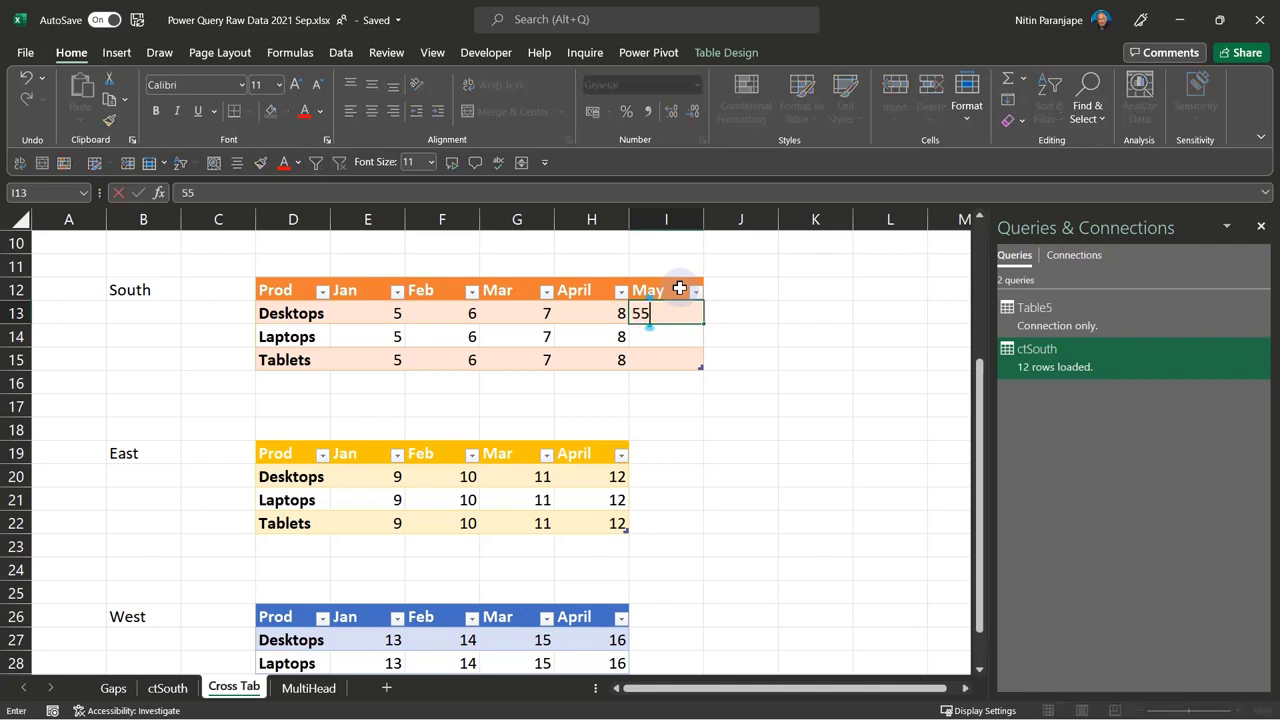
pyautogui.press('Return')
pyautogui.write('55')
pyautogui.press('Return')
pyautogui.write('55')
pyautogui.press('Return')
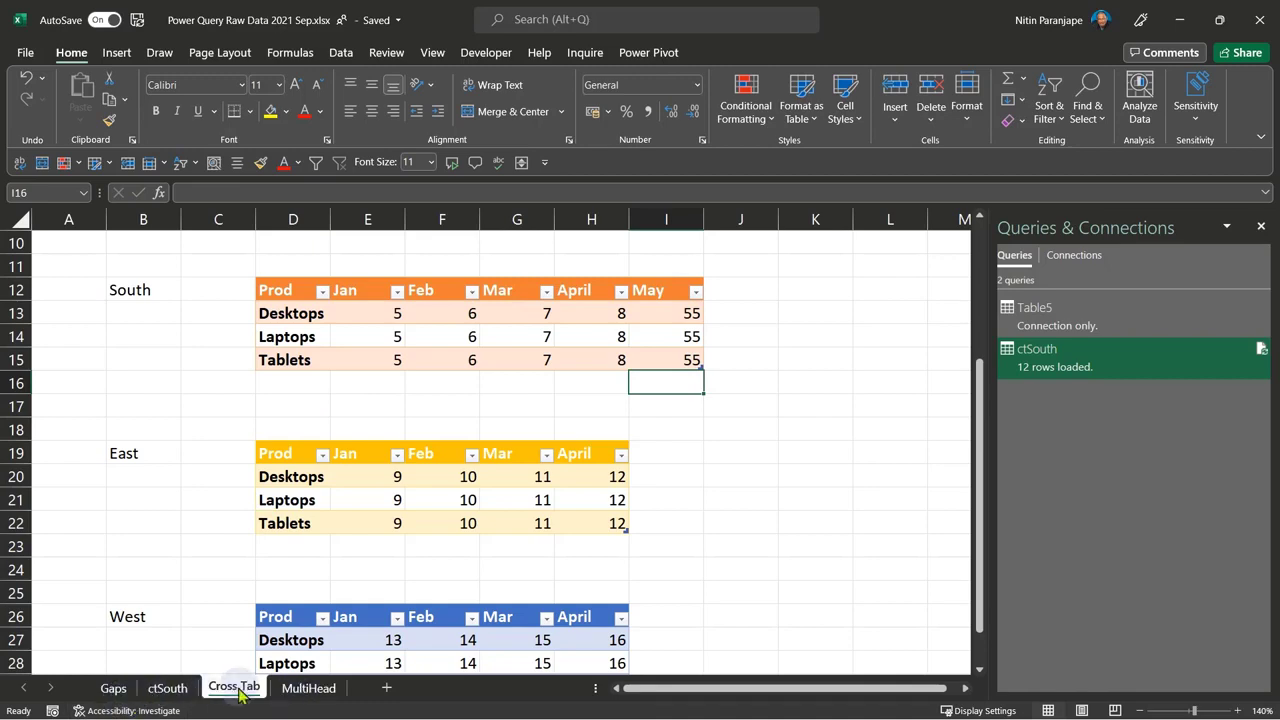
# Step: Refresh the flat output table on the ctSouth sheet from its changed source
pyautogui.click(308, 688)
pyautogui.click(240, 690)
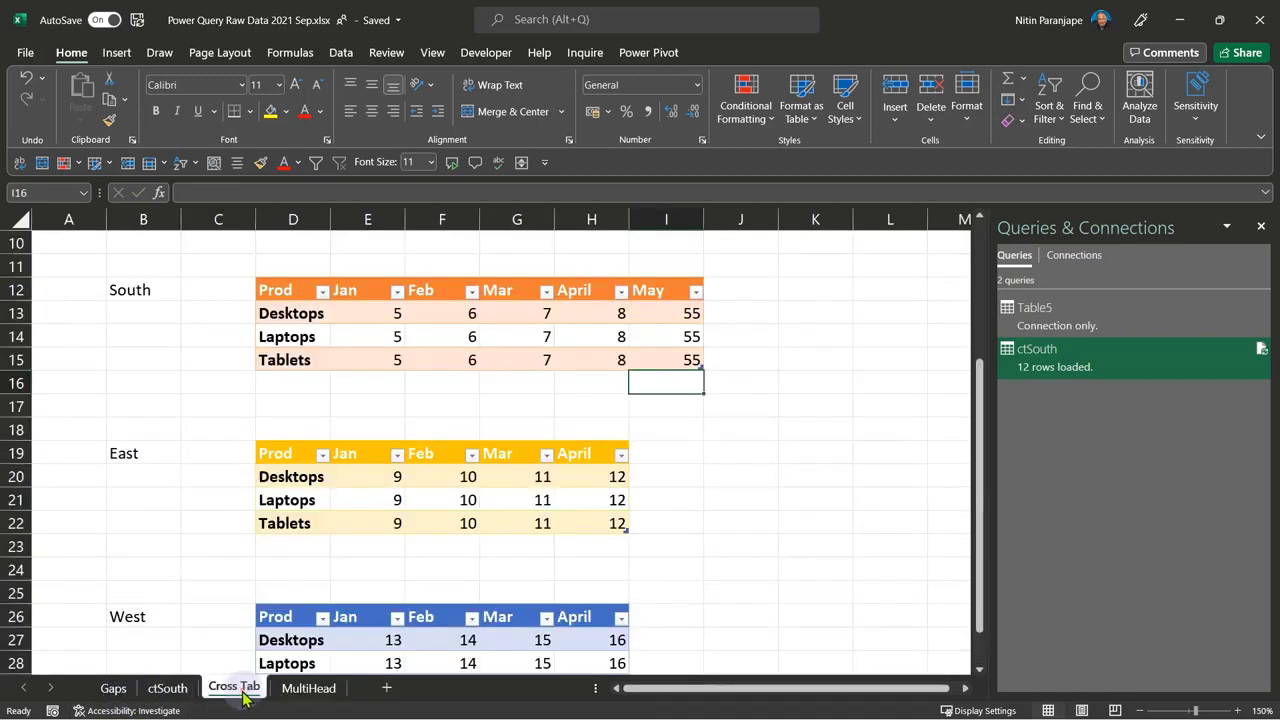
pyautogui.click(168, 688)
pyautogui.rightClick(110, 316)
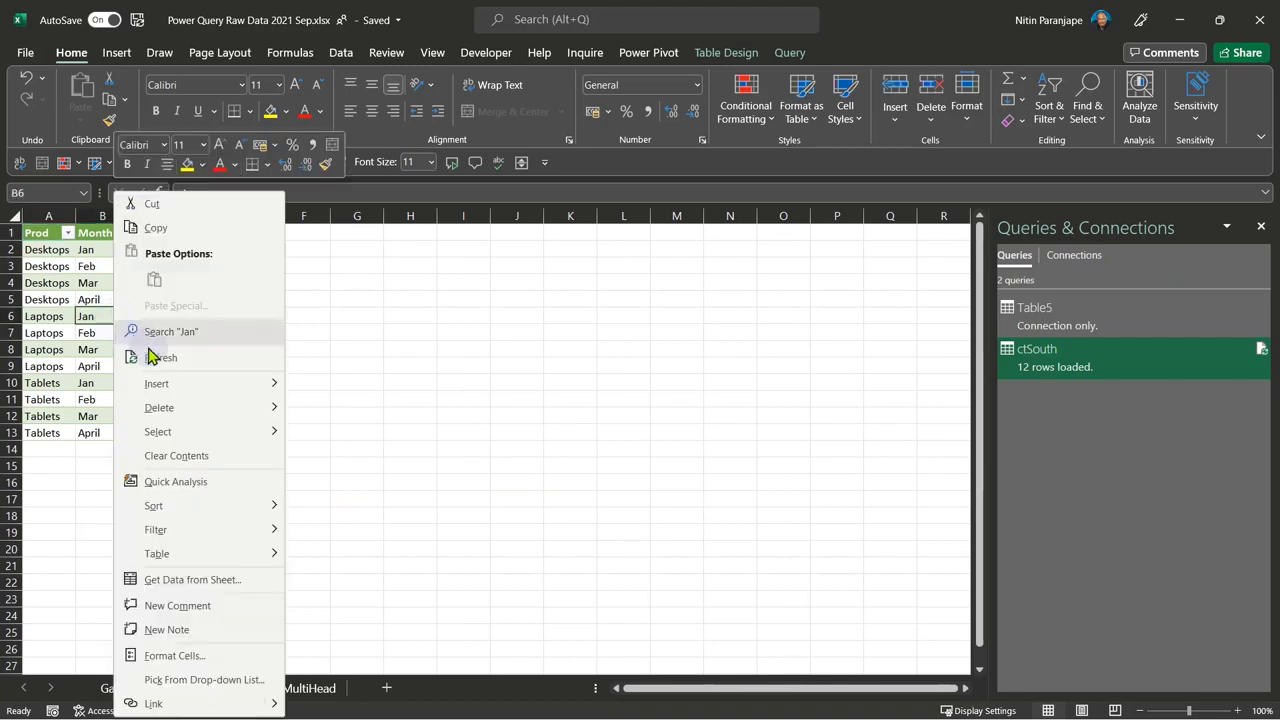
pyautogui.click(149, 354)
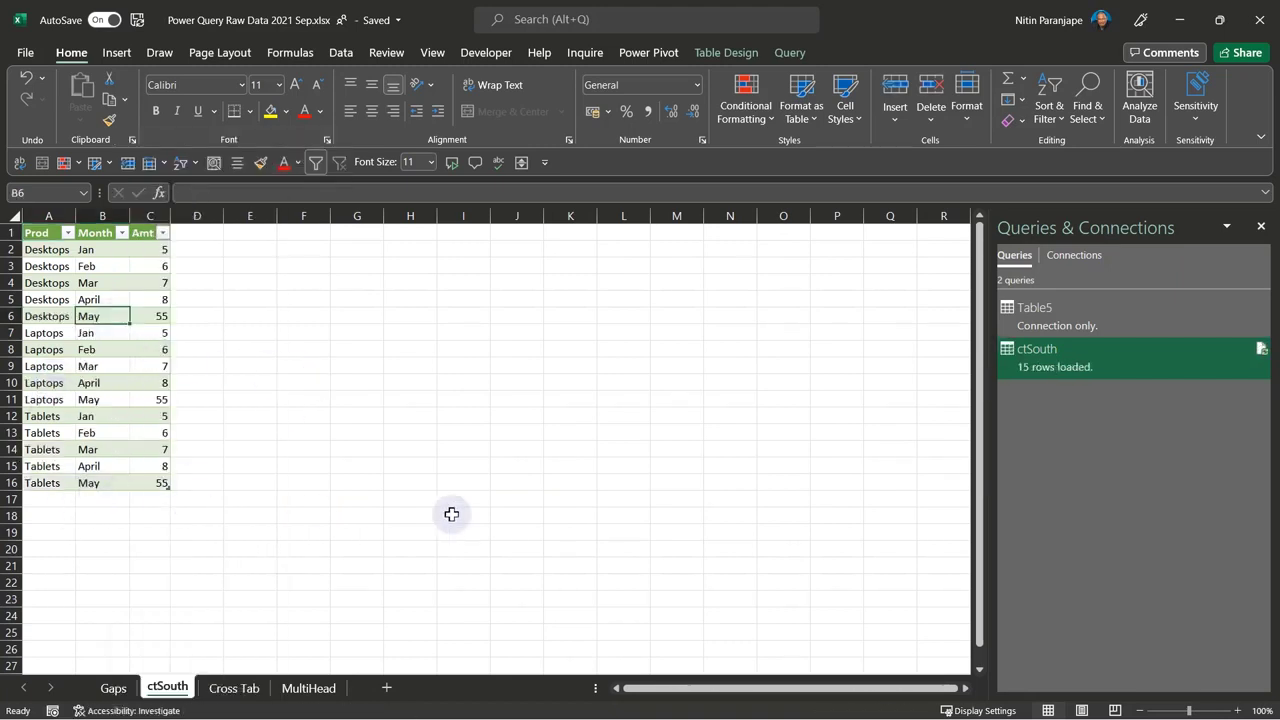
# Step: Delete the ctSouth worksheet from the workbook and confirm its permanent removal
pyautogui.rightClick(160, 695)
pyautogui.click(205, 478)
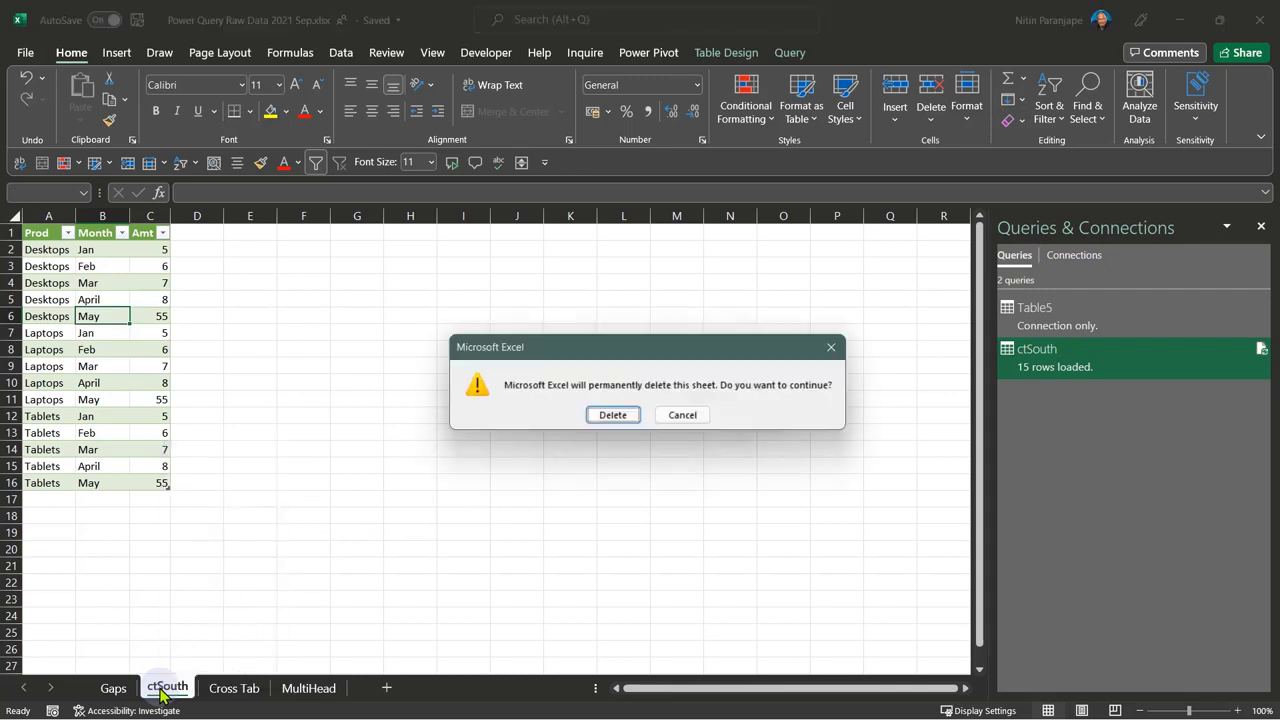
pyautogui.click(613, 414)
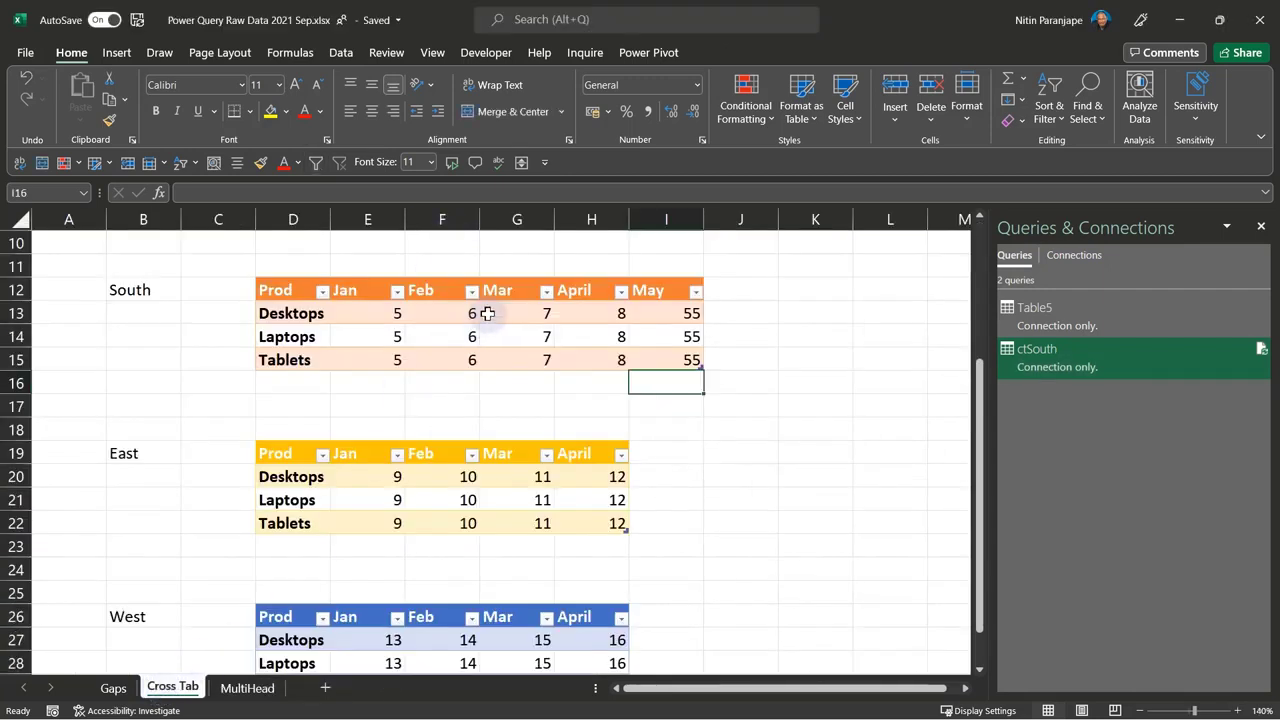
# Step: Delete column I, holding the May data, from the Cross Tab sheet
pyautogui.click(656, 222)
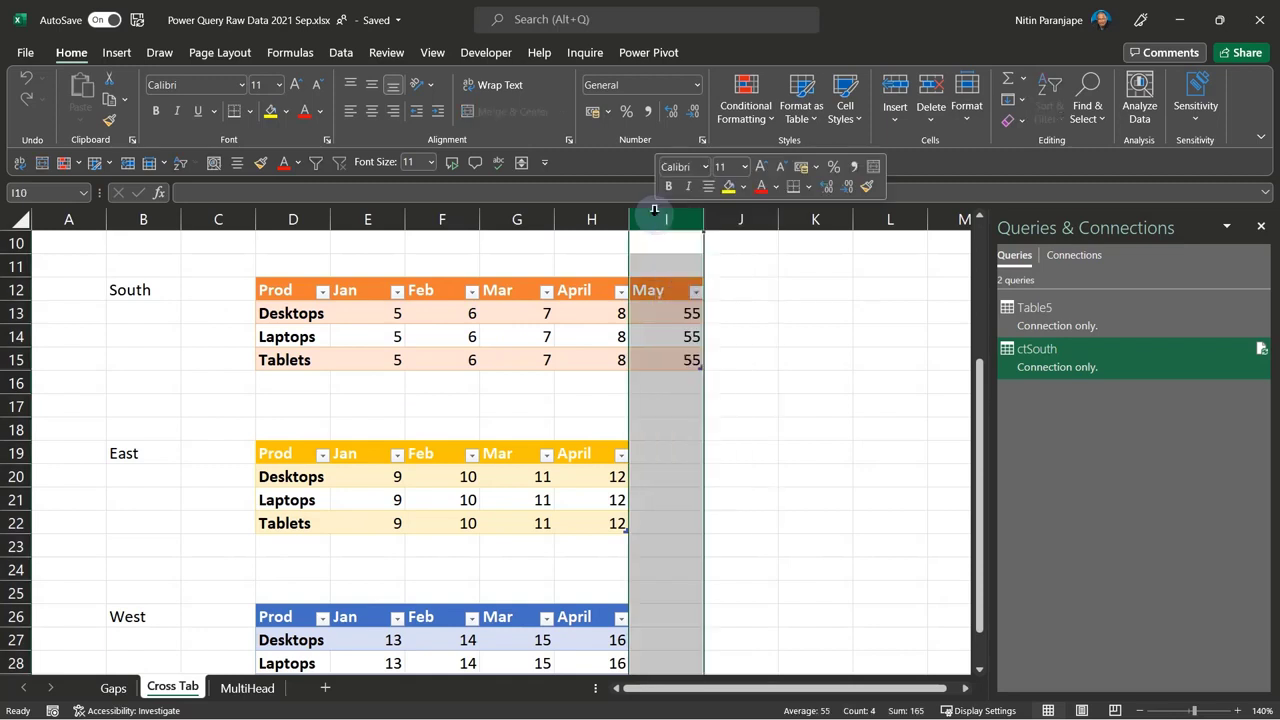
pyautogui.hotkey('ctrl', '-')
pyautogui.click(366, 340)
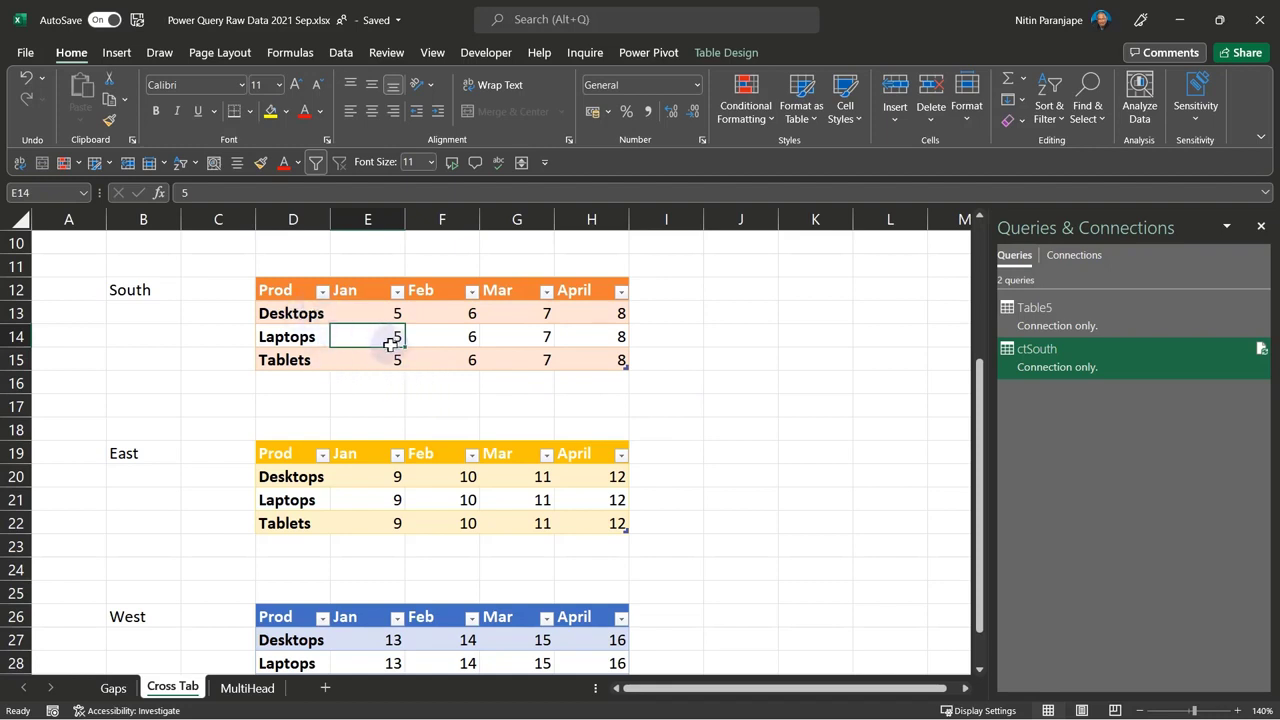
# Step: Create a new blank workbook
pyautogui.click(727, 442)
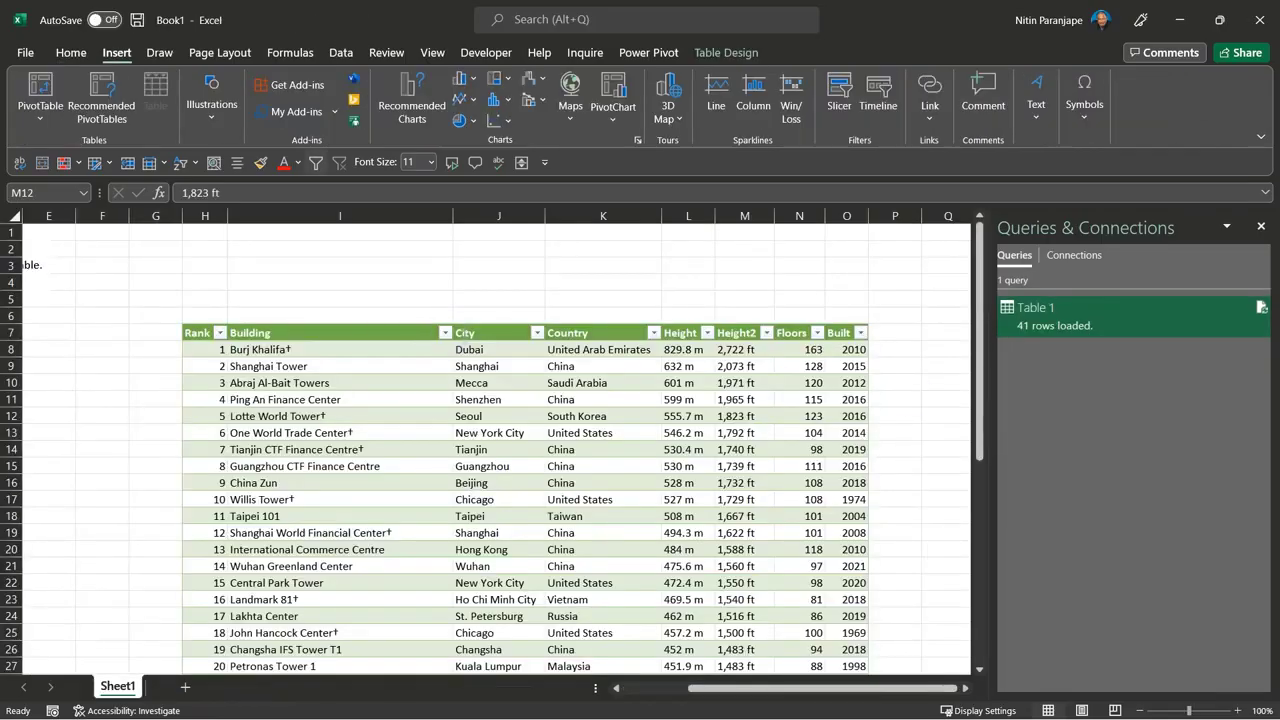
pyautogui.hotkey('ctrl', 'n')
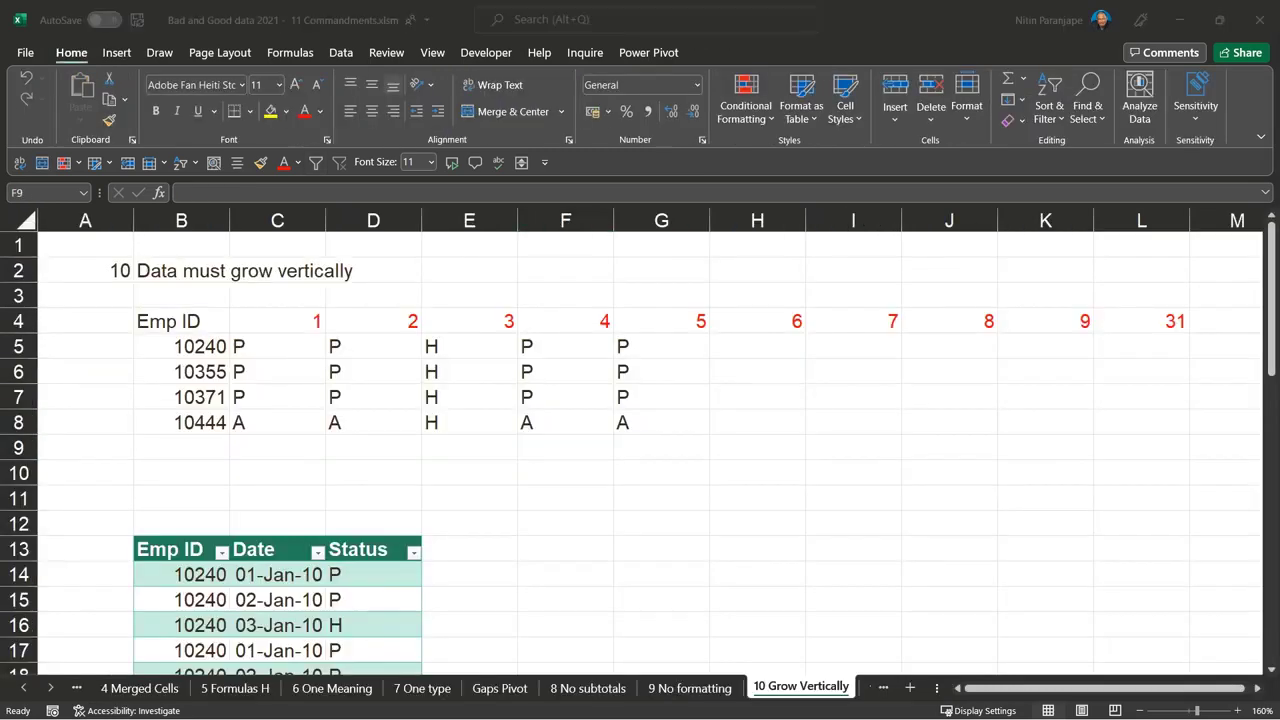
pyautogui.click(408, 517)
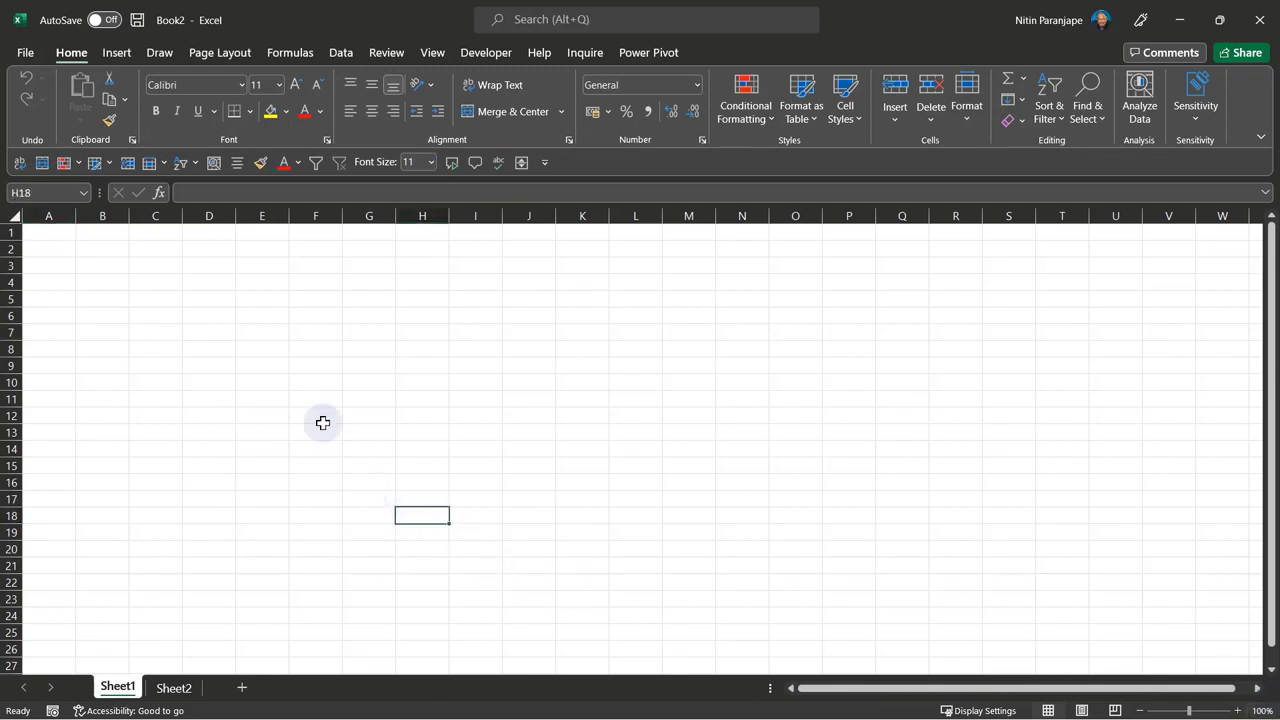
# Step: Import data from the workbook Power Query Raw Data 2021 Sep.xlsx in the analytics2020 folder, sorting its files by modification date
pyautogui.click(341, 53)
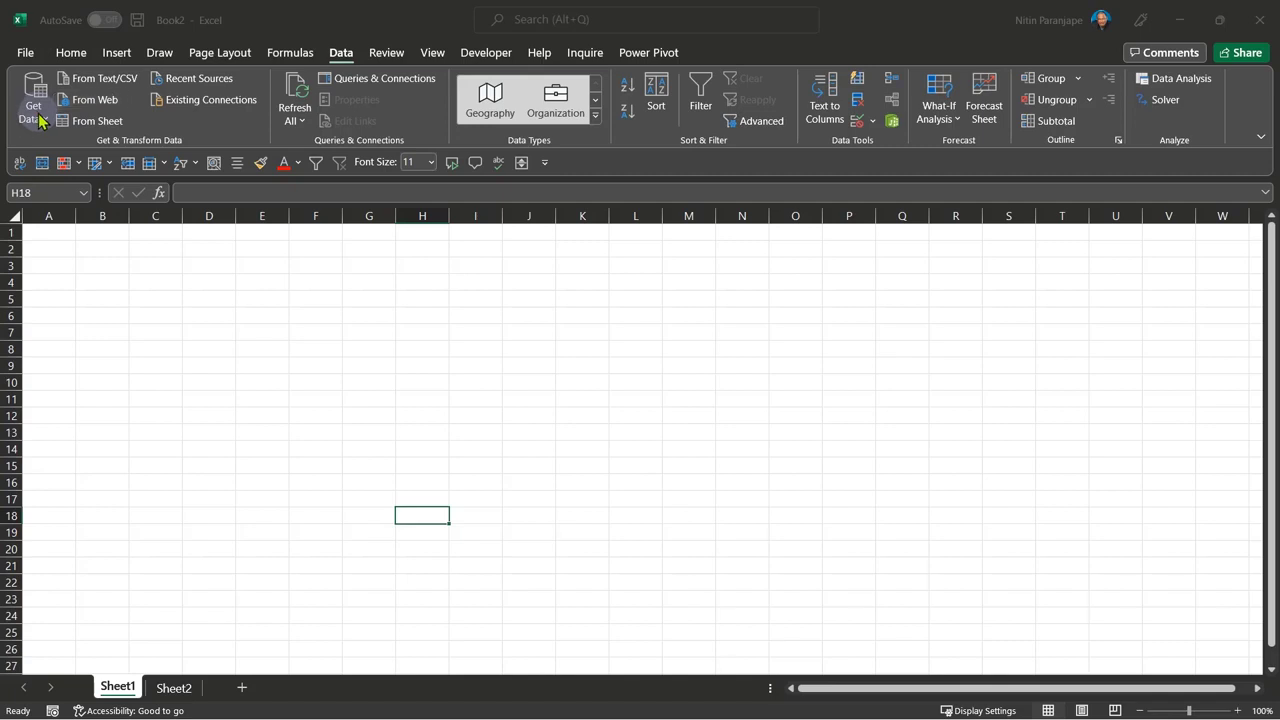
pyautogui.press('Escape')
pyautogui.click(40, 121)
pyautogui.moveTo(90, 146)
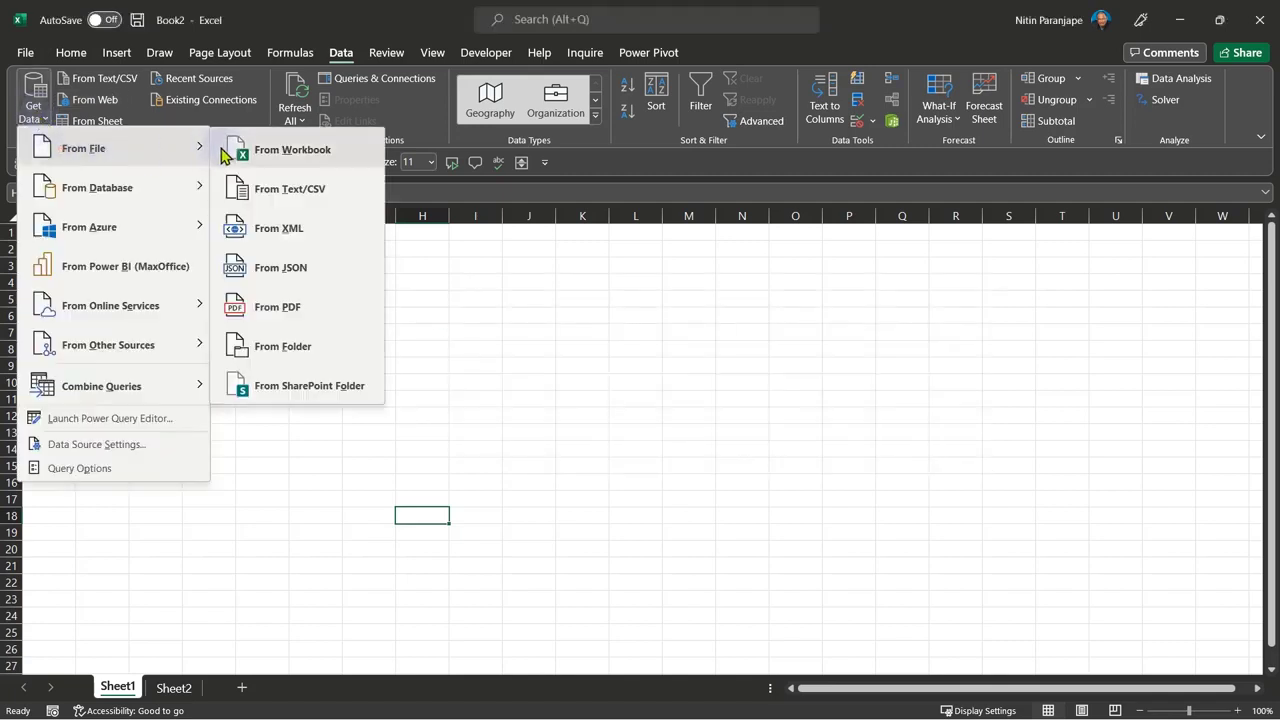
pyautogui.click(245, 150)
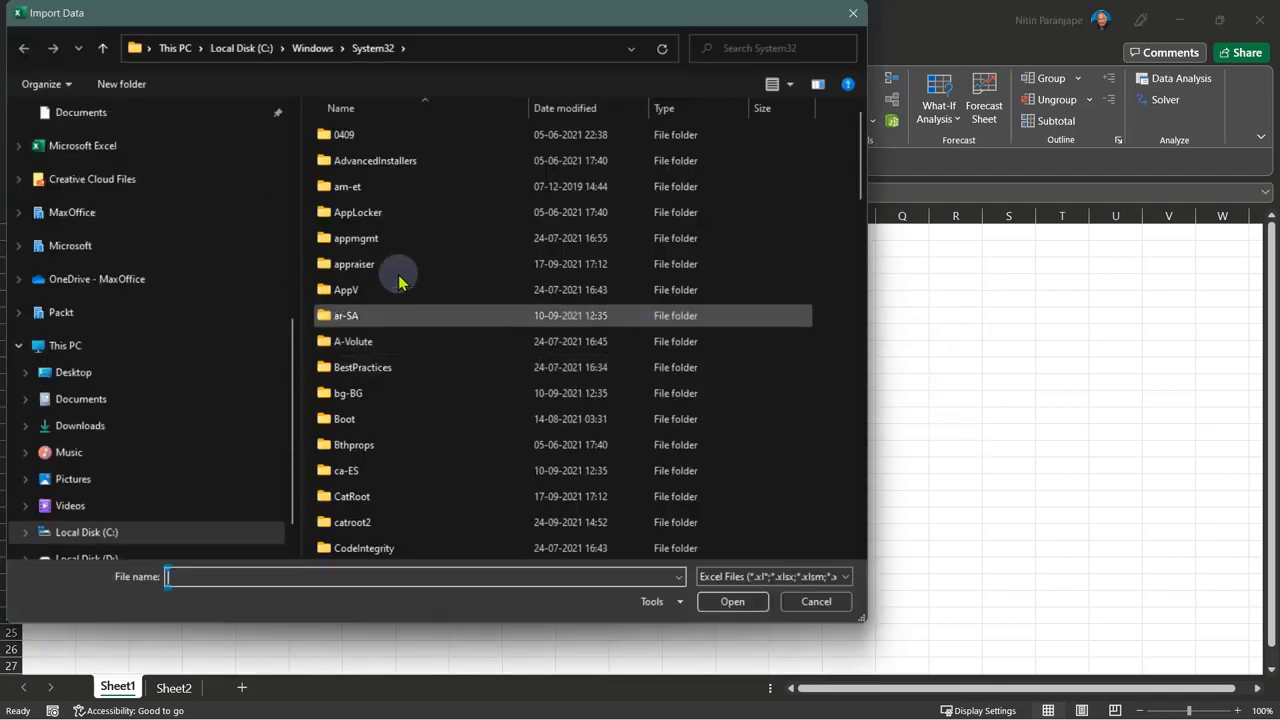
pyautogui.scroll(5, 136, 308)
pyautogui.click(132, 145)
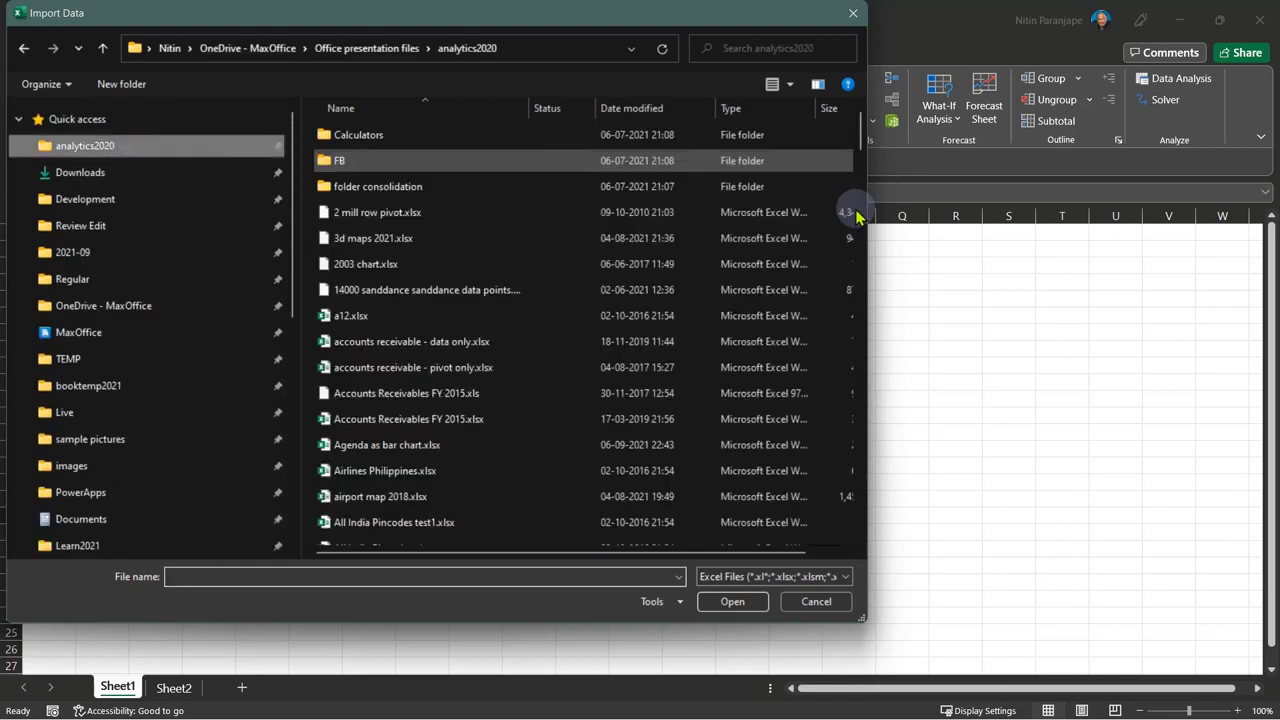
pyautogui.click(666, 112)
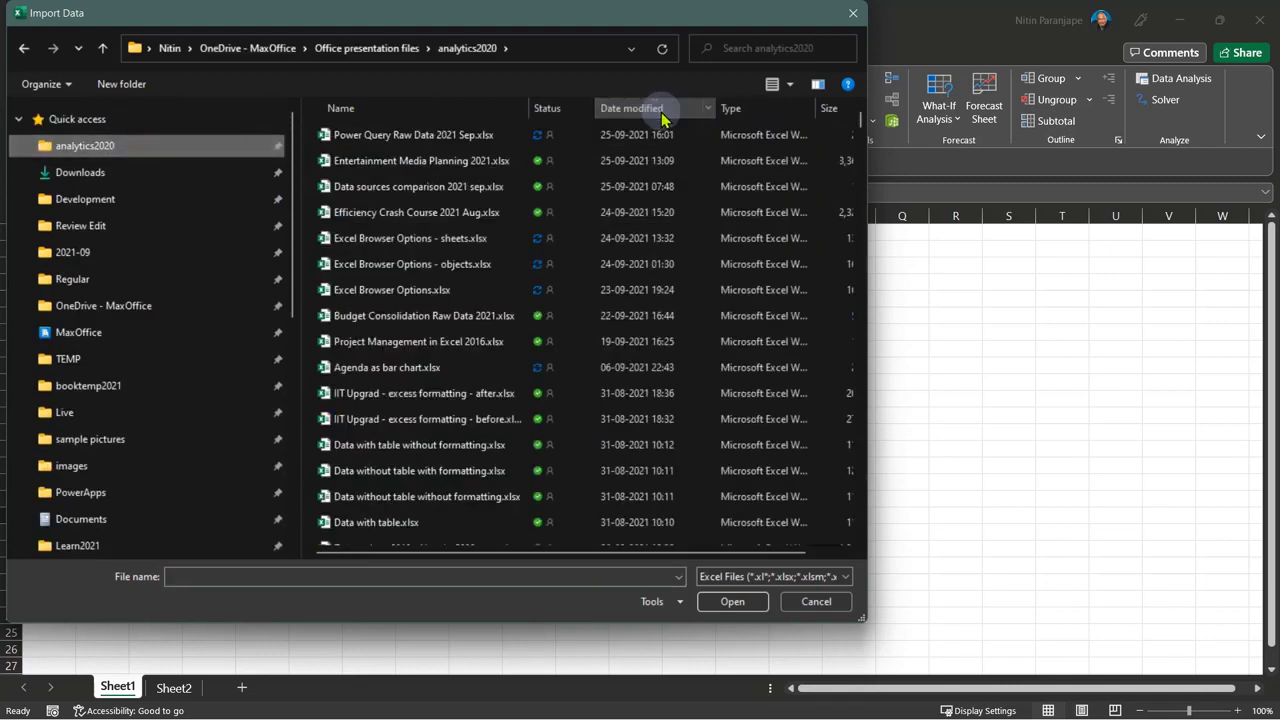
pyautogui.click(433, 140)
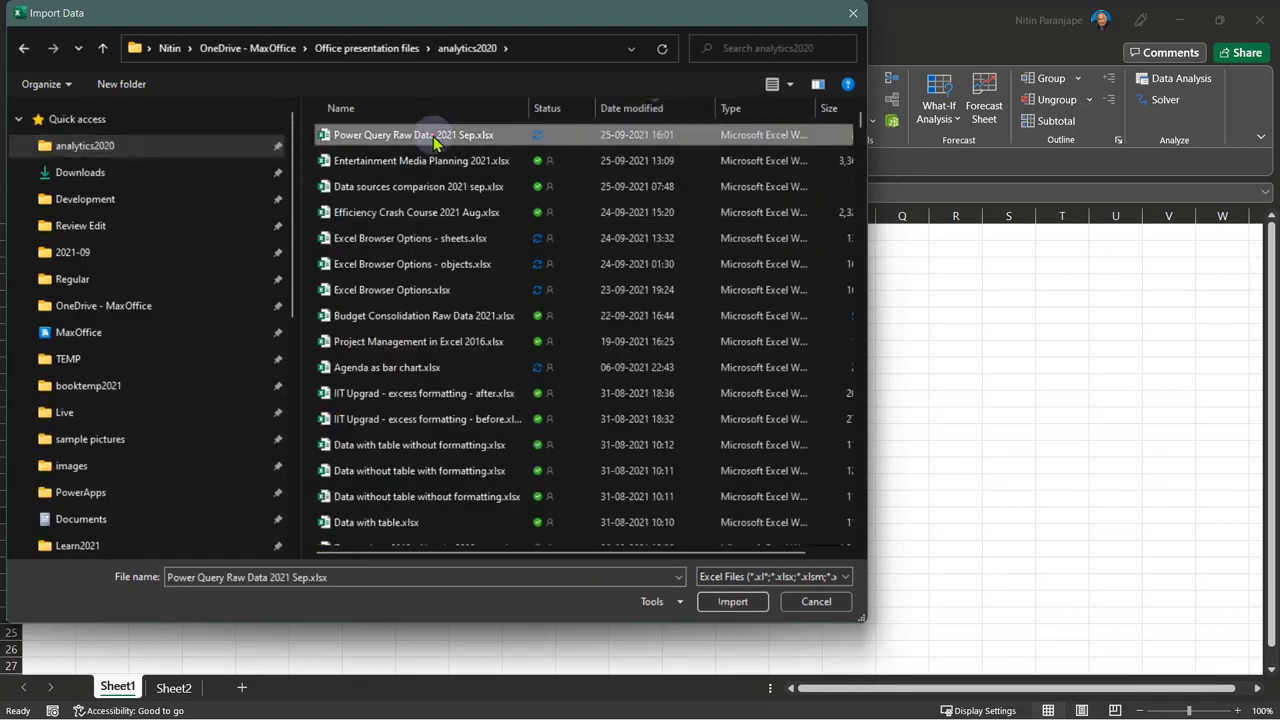
pyautogui.click(716, 602)
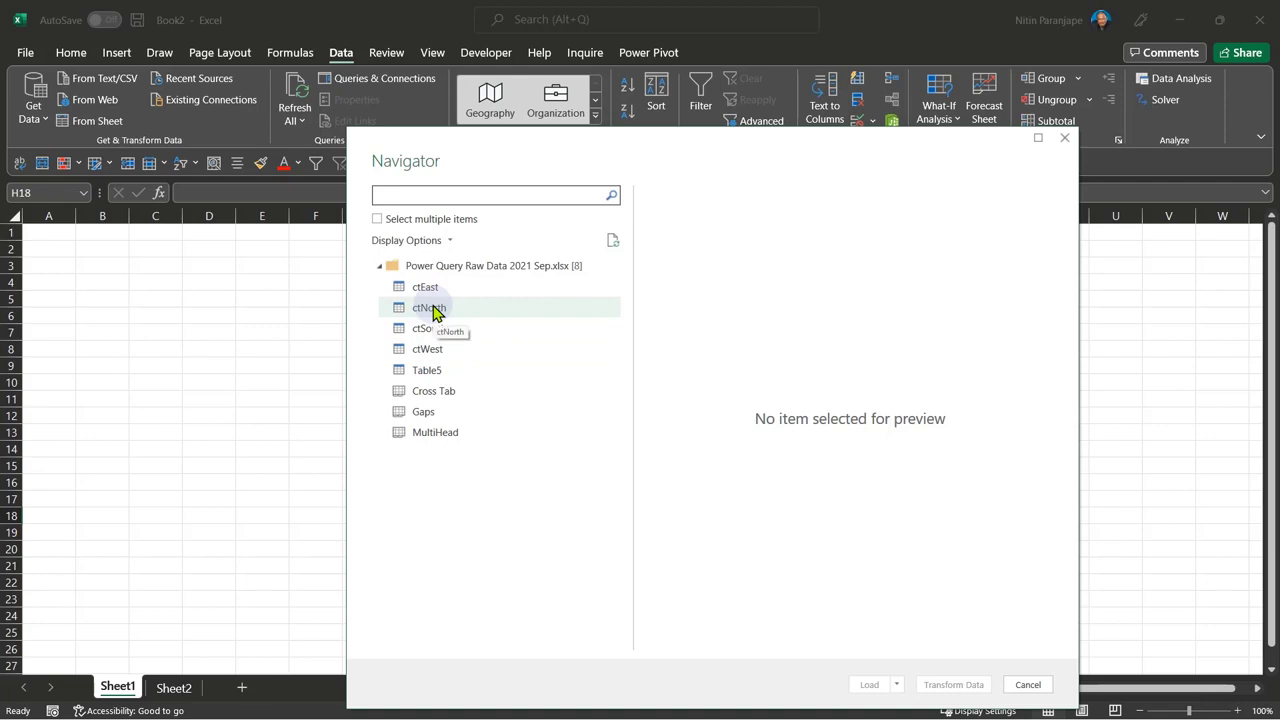
# Step: Enable multiple selection, open the ctNorth, ctSouth, ctWest and ctEast tables for transformation, and view the ctWest and ctEast queries
pyautogui.click(379, 223)
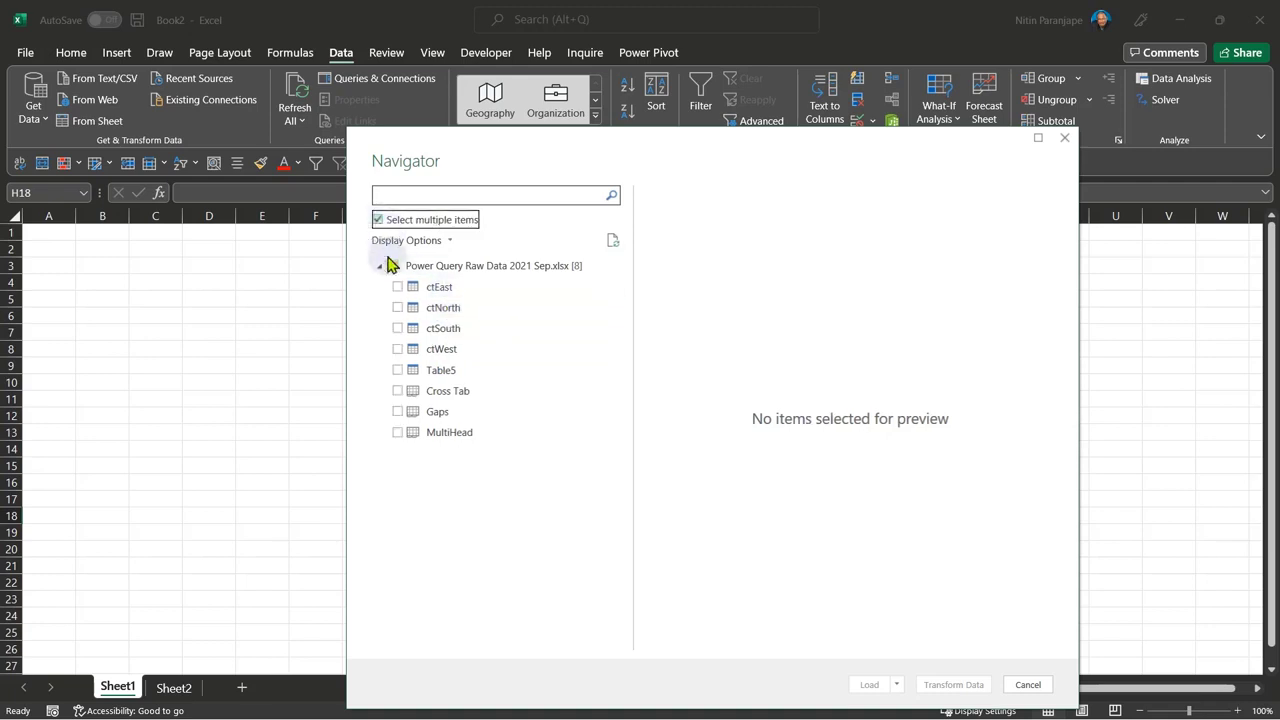
pyautogui.click(397, 308)
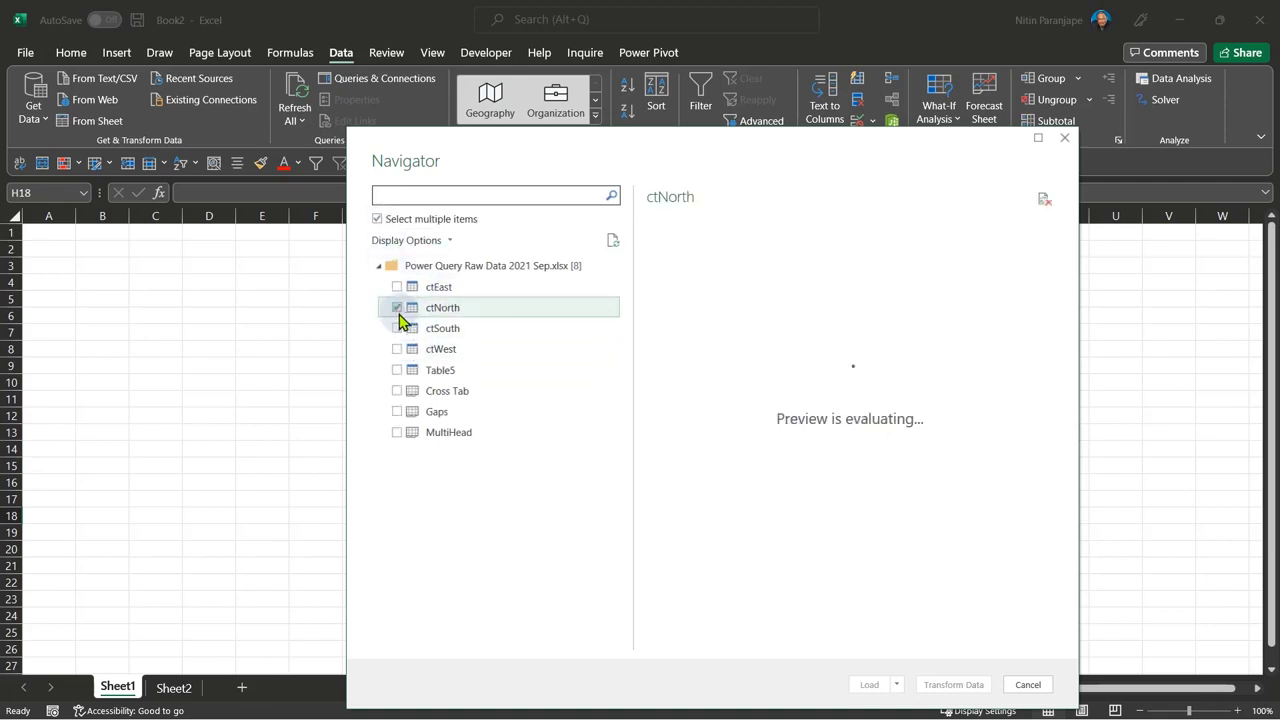
pyautogui.click(397, 328)
pyautogui.click(397, 349)
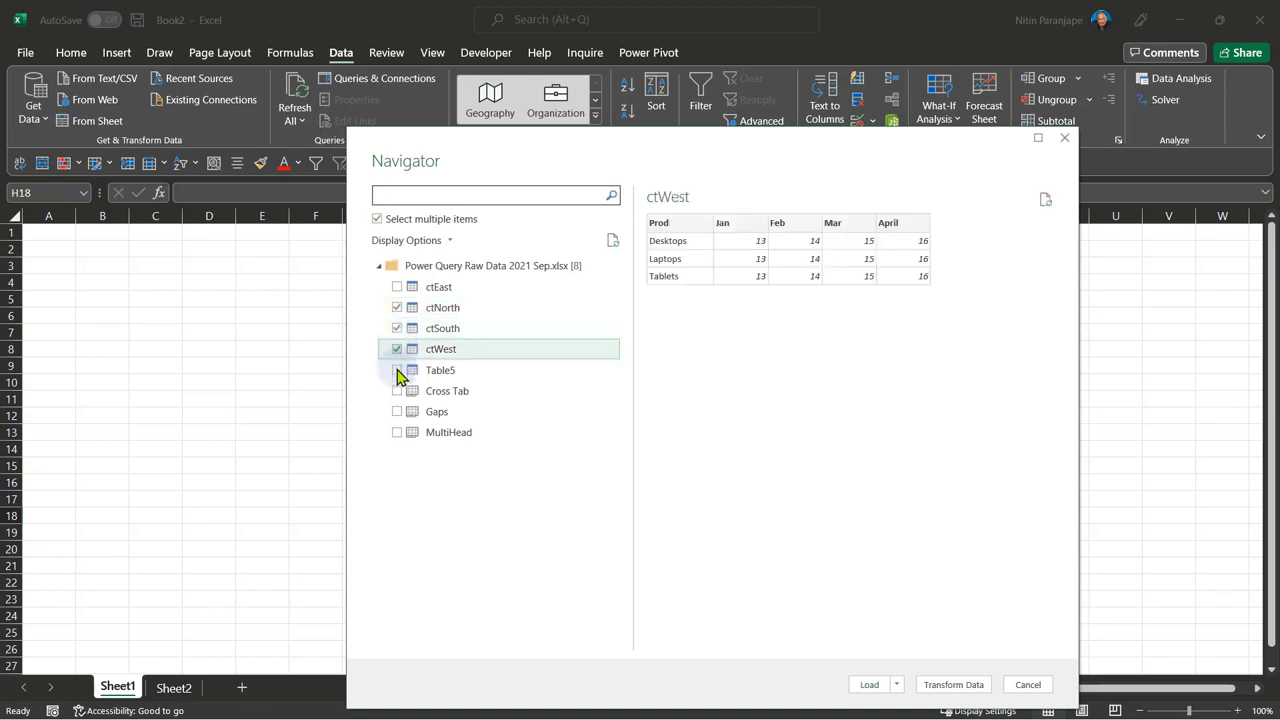
pyautogui.click(397, 287)
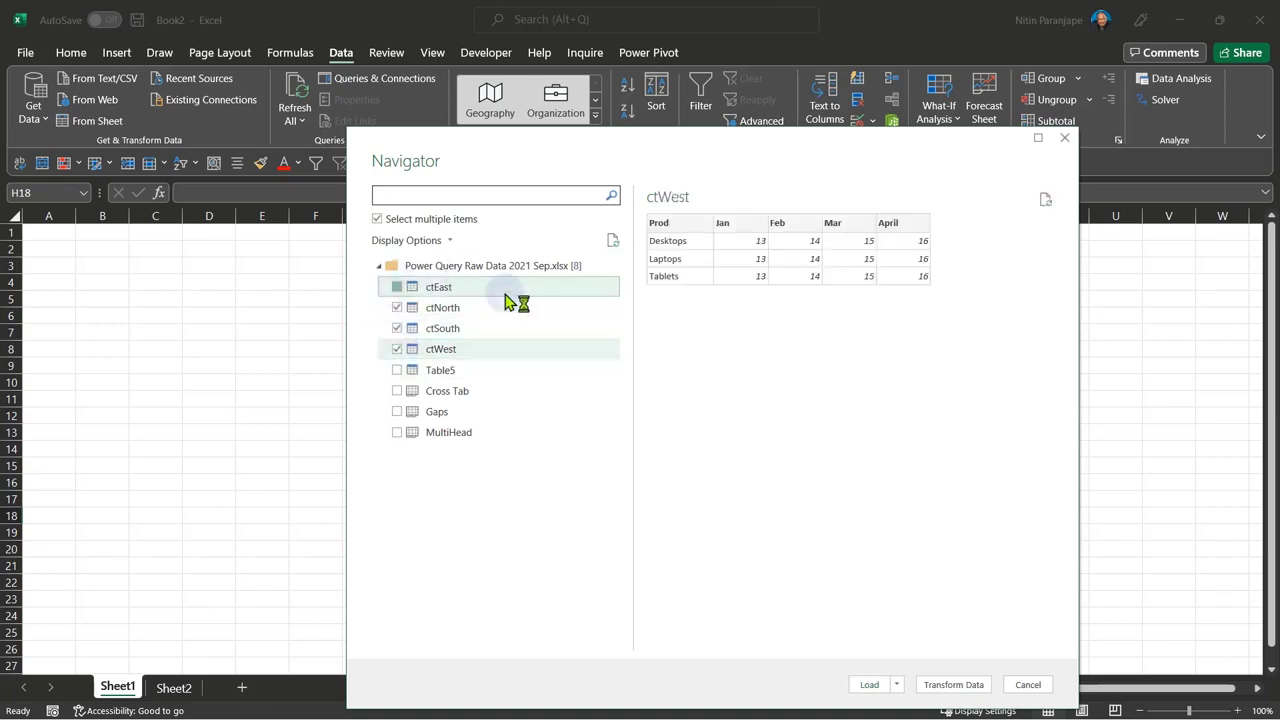
pyautogui.click(953, 684)
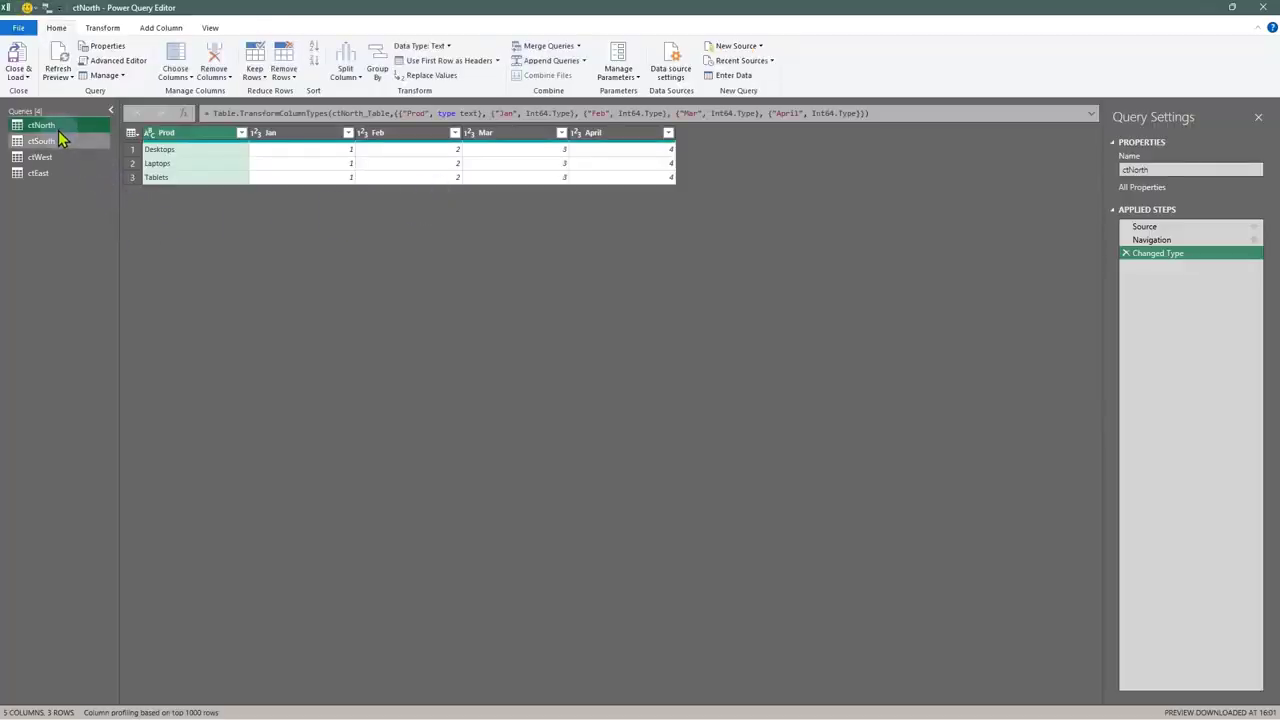
pyautogui.click(44, 157)
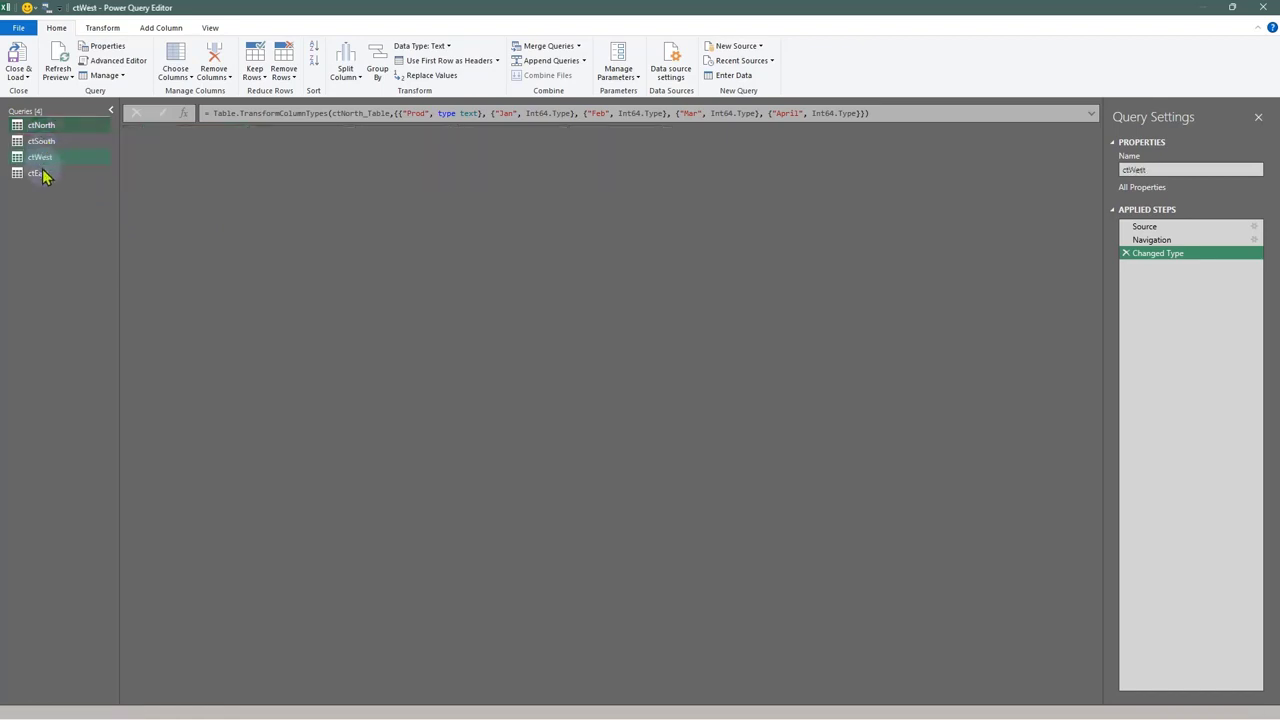
pyautogui.click(40, 174)
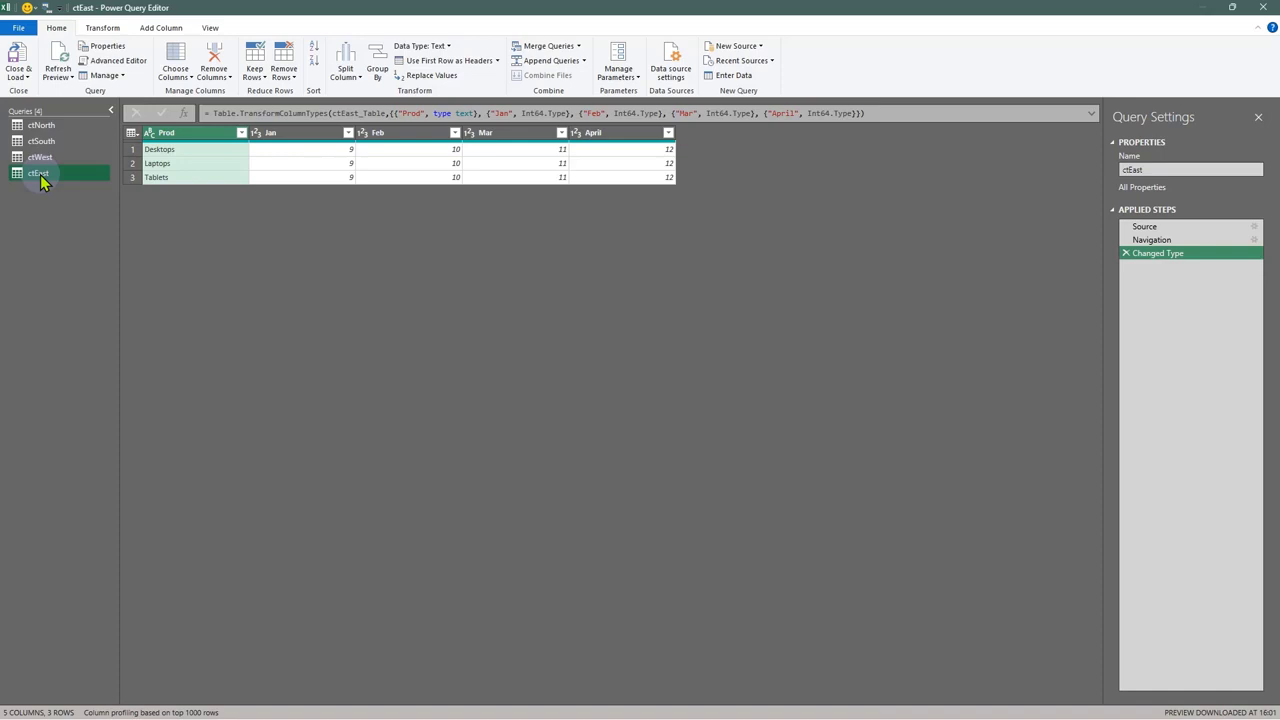
# Step: Remove the Changed Type step from the ctEast query and reselect the ctEast table in its Navigation step
pyautogui.click(111, 110)
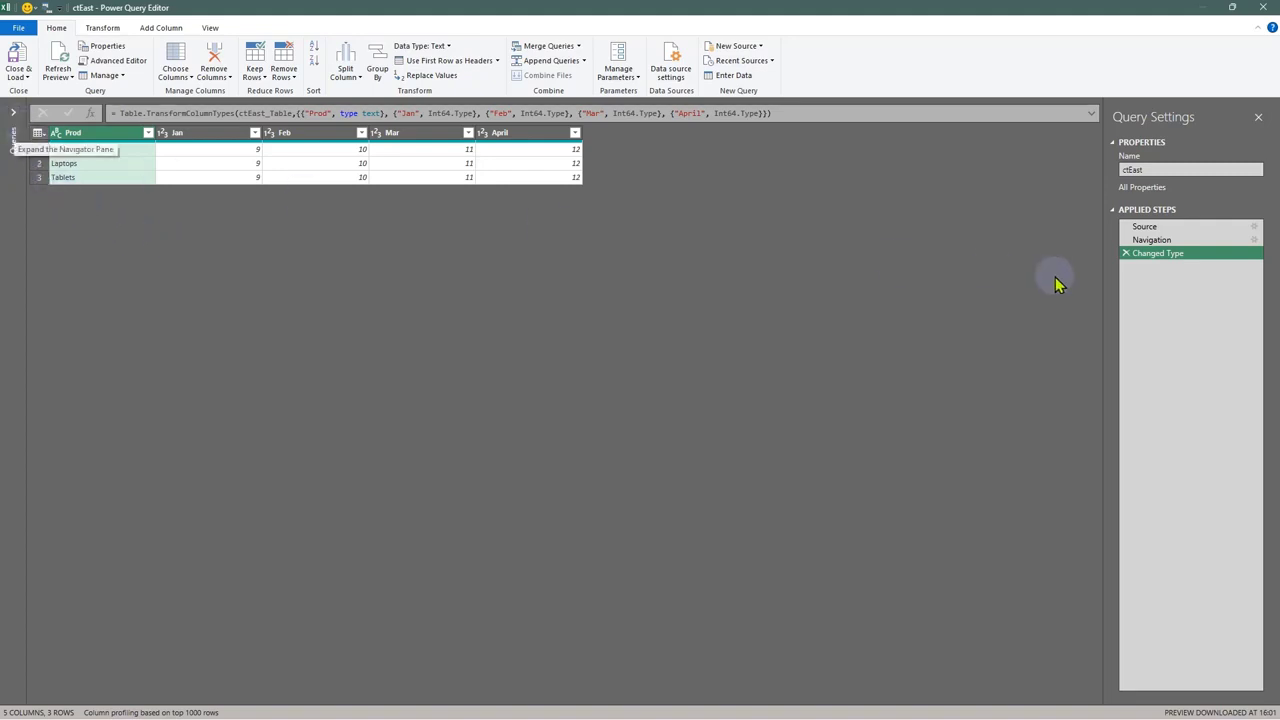
pyautogui.click(1126, 253)
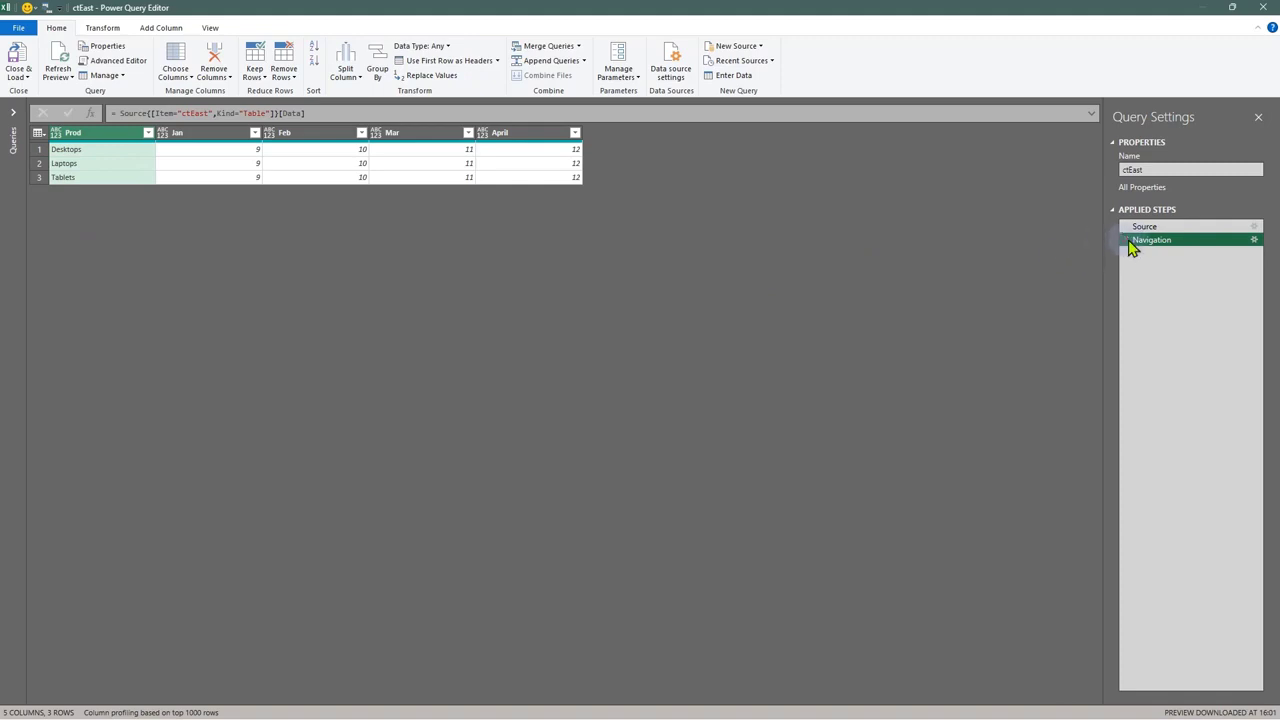
pyautogui.click(1255, 241)
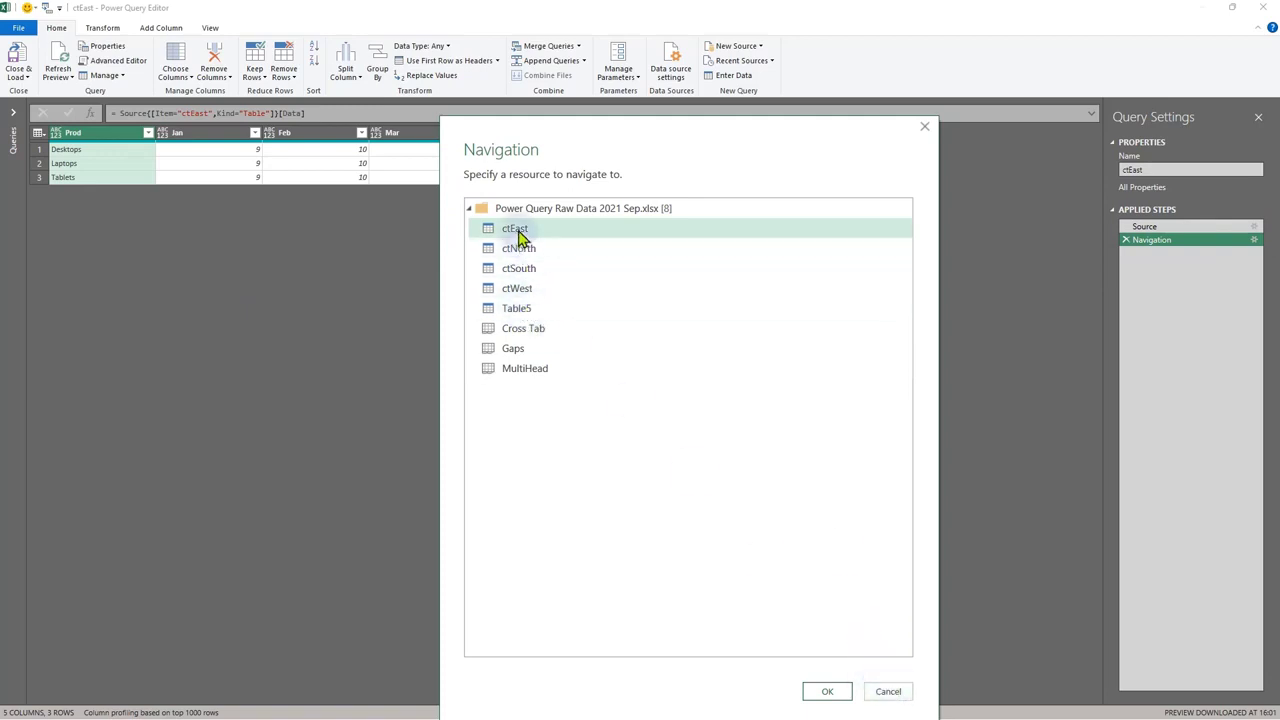
pyautogui.click(825, 691)
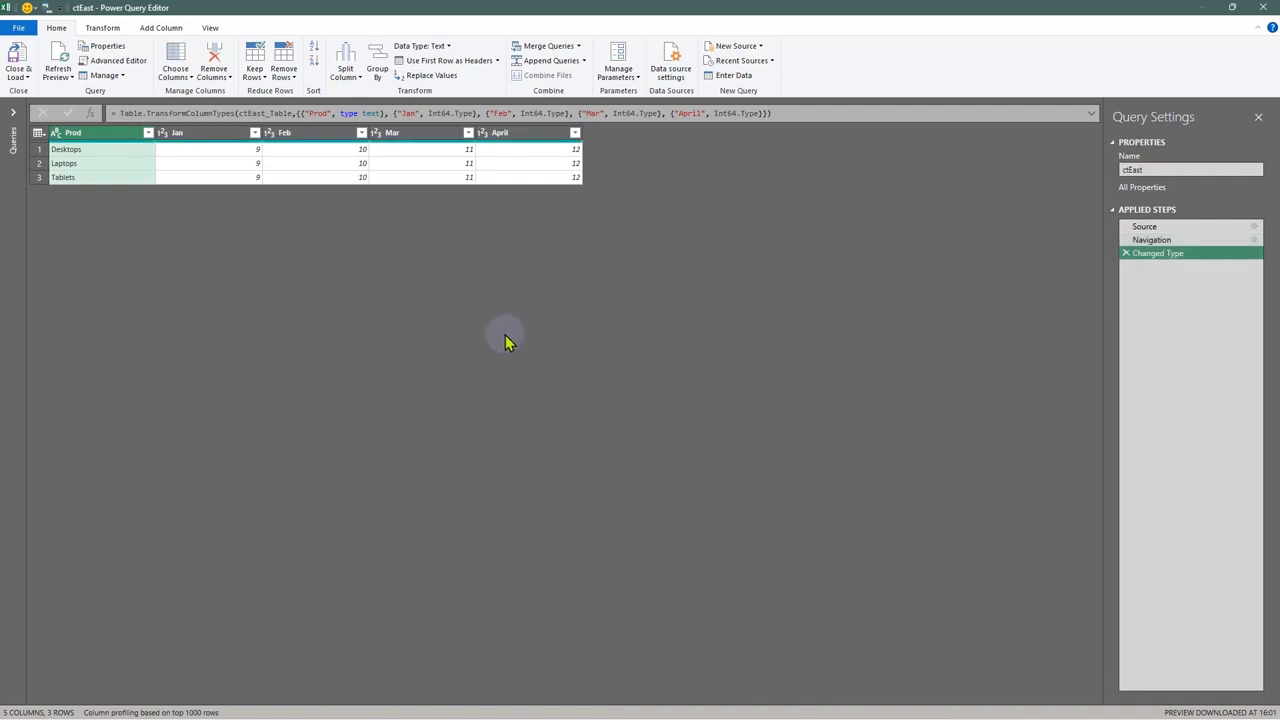
pyautogui.click(13, 112)
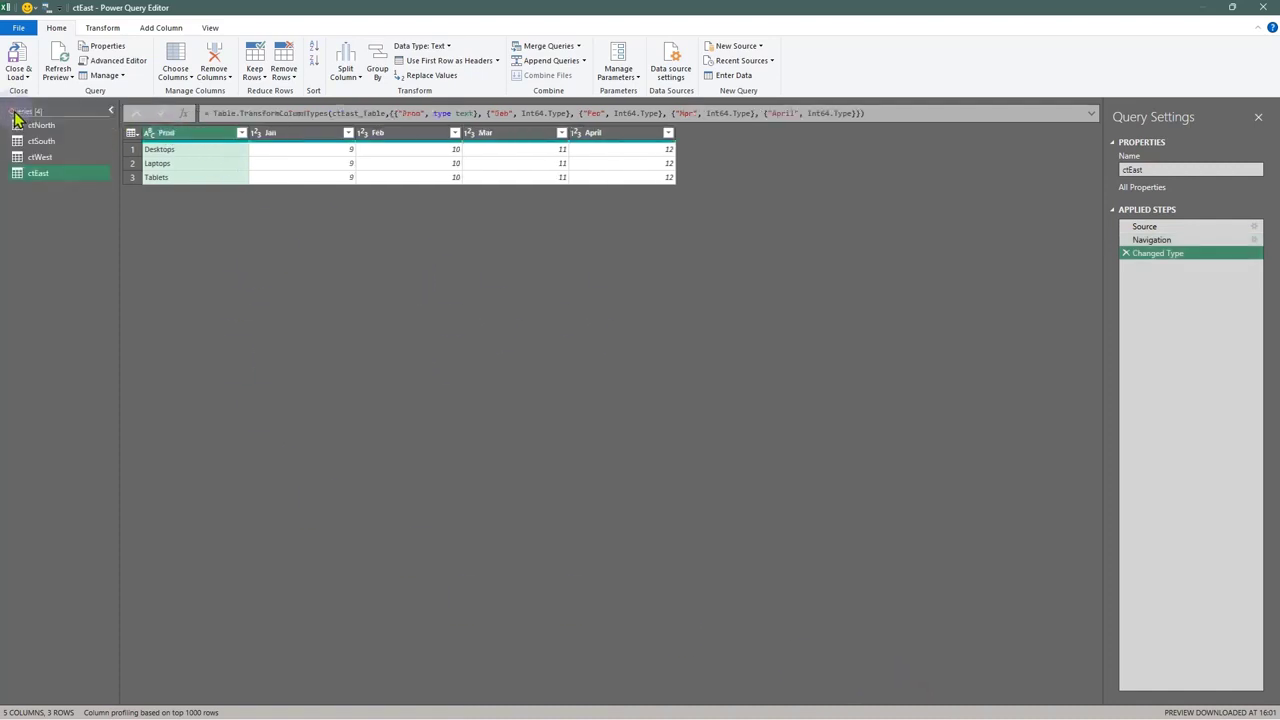
# Step: View the Source step of ctEast and delete the Changed Type and Navigation steps
pyautogui.click(1167, 228)
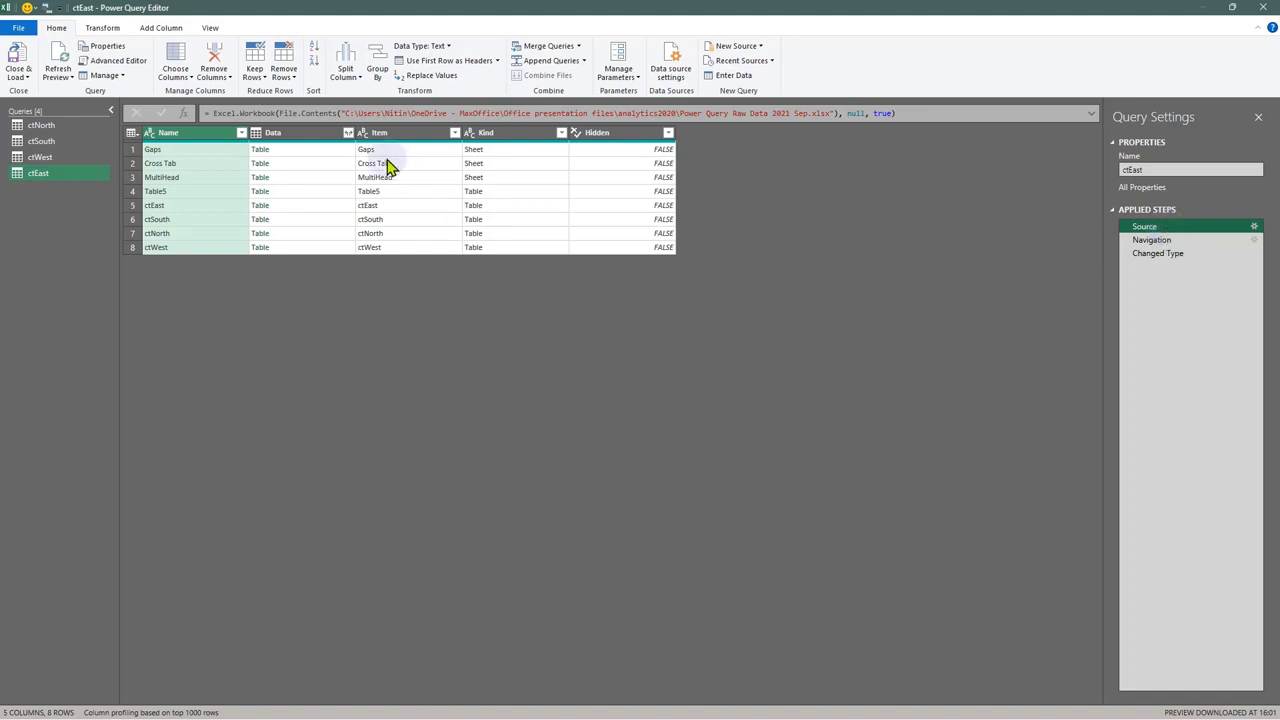
pyautogui.click(1127, 253)
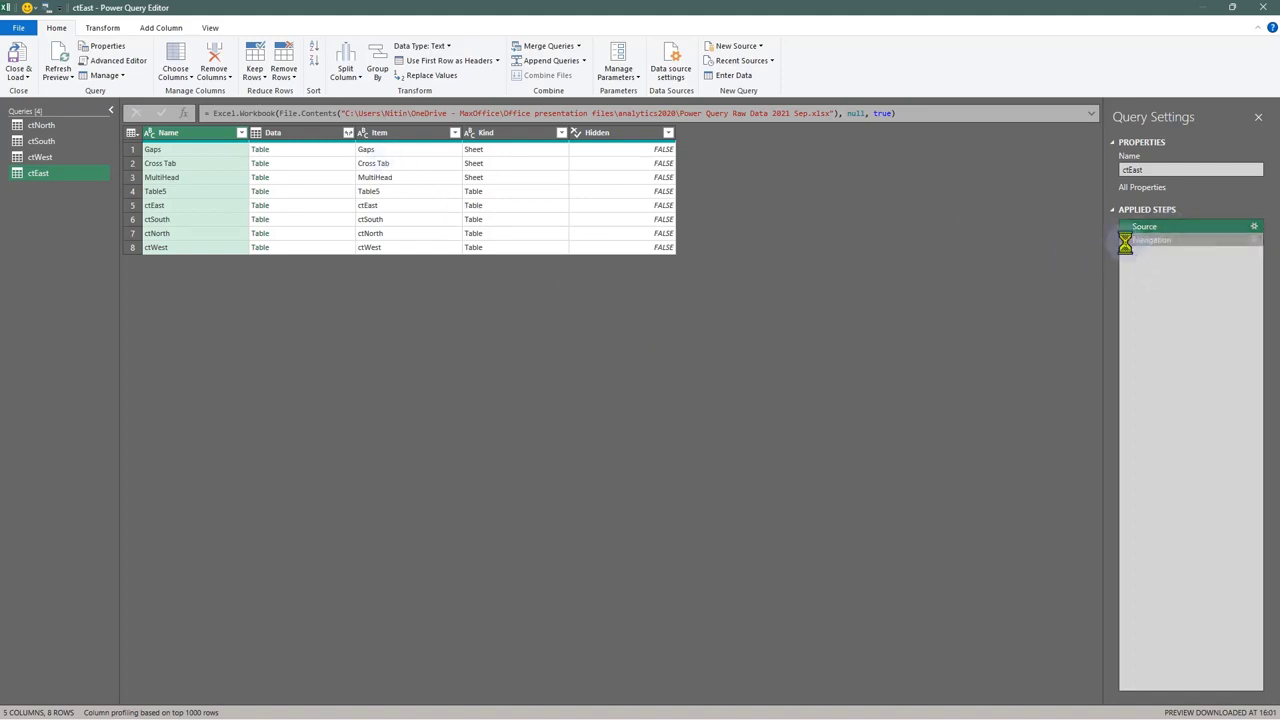
pyautogui.click(1126, 240)
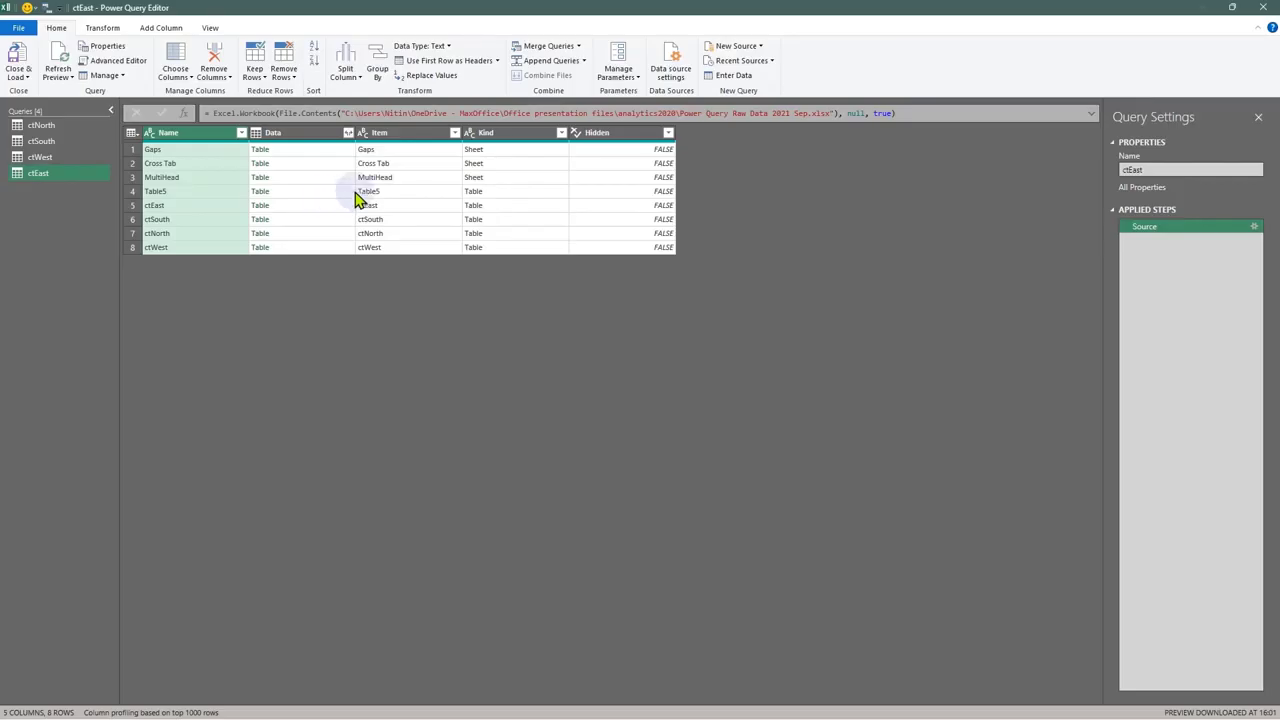
# Step: Filter the source list to exclude rows whose Kind equals Sheet and the row whose Item equals Table5
pyautogui.click(477, 154)
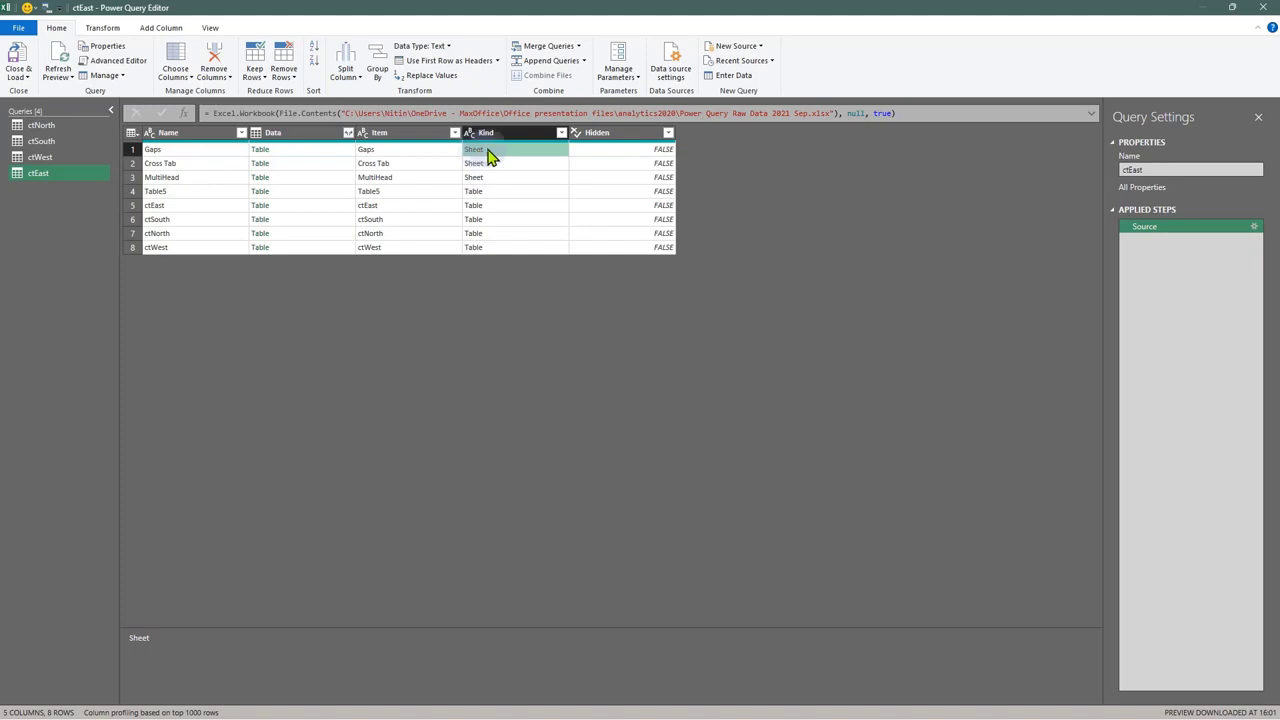
pyautogui.moveTo(557, 184)
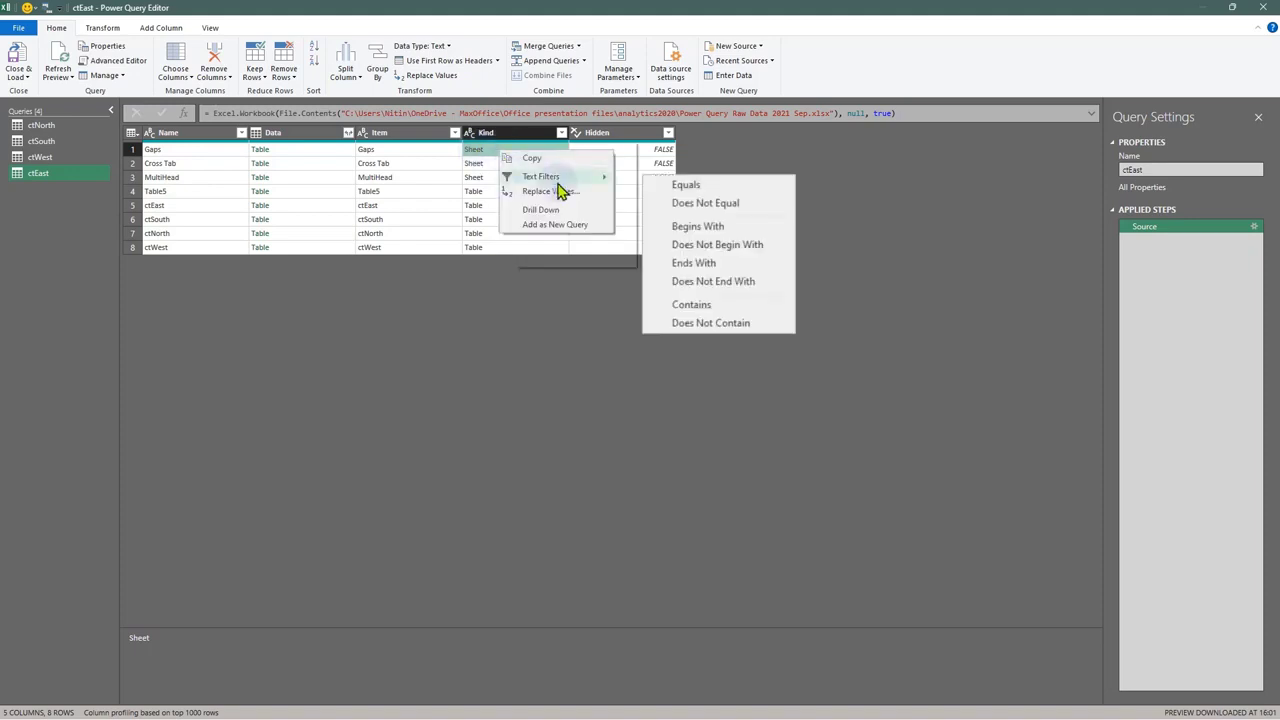
pyautogui.click(684, 200)
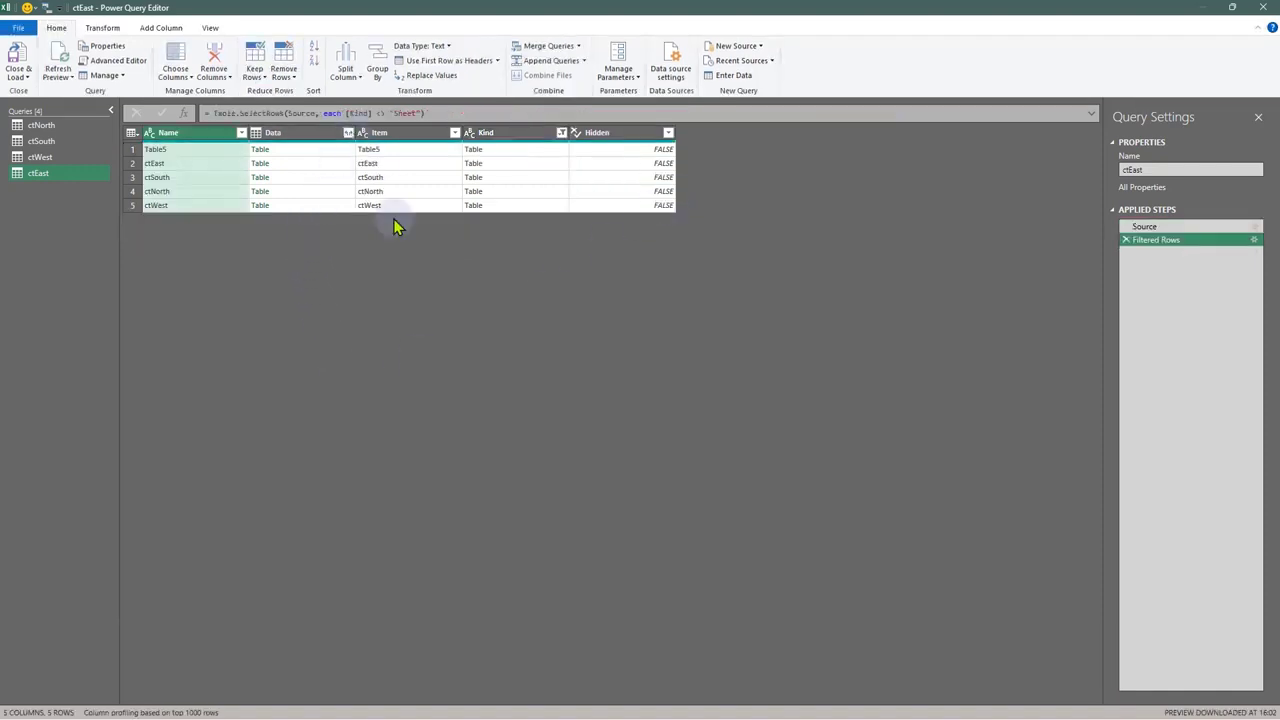
pyautogui.click(371, 155)
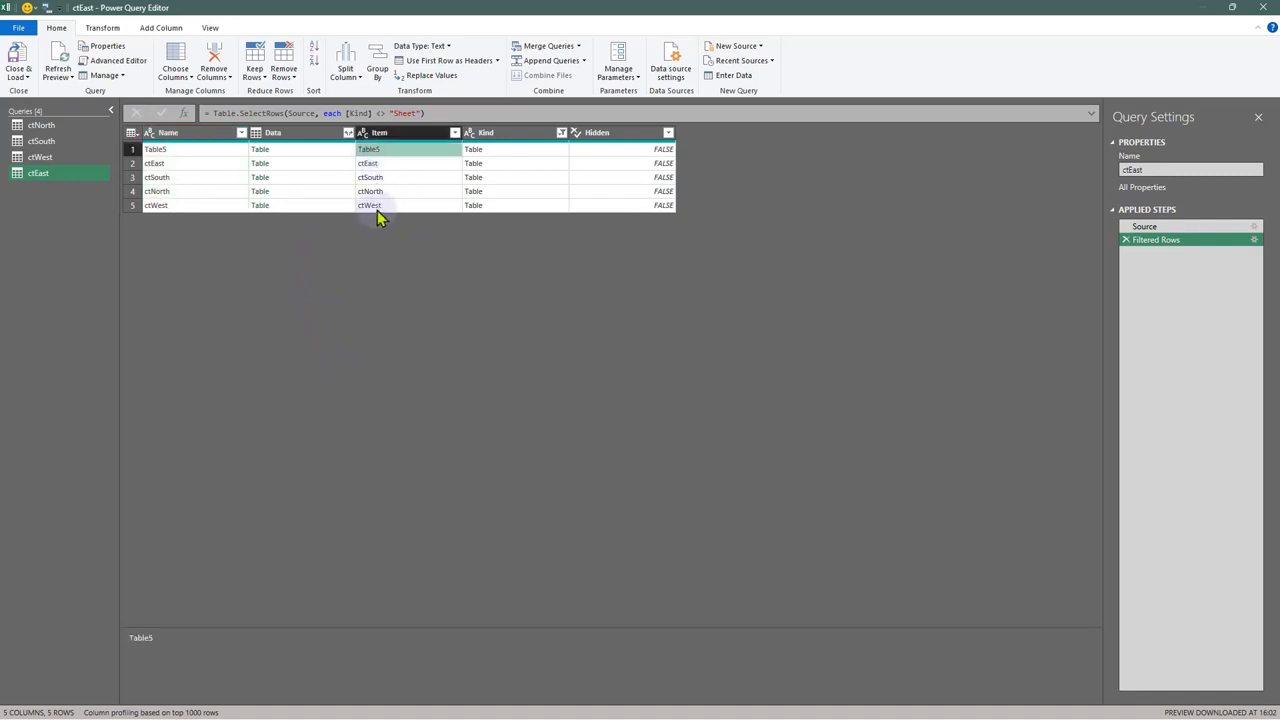
pyautogui.rightClick(385, 158)
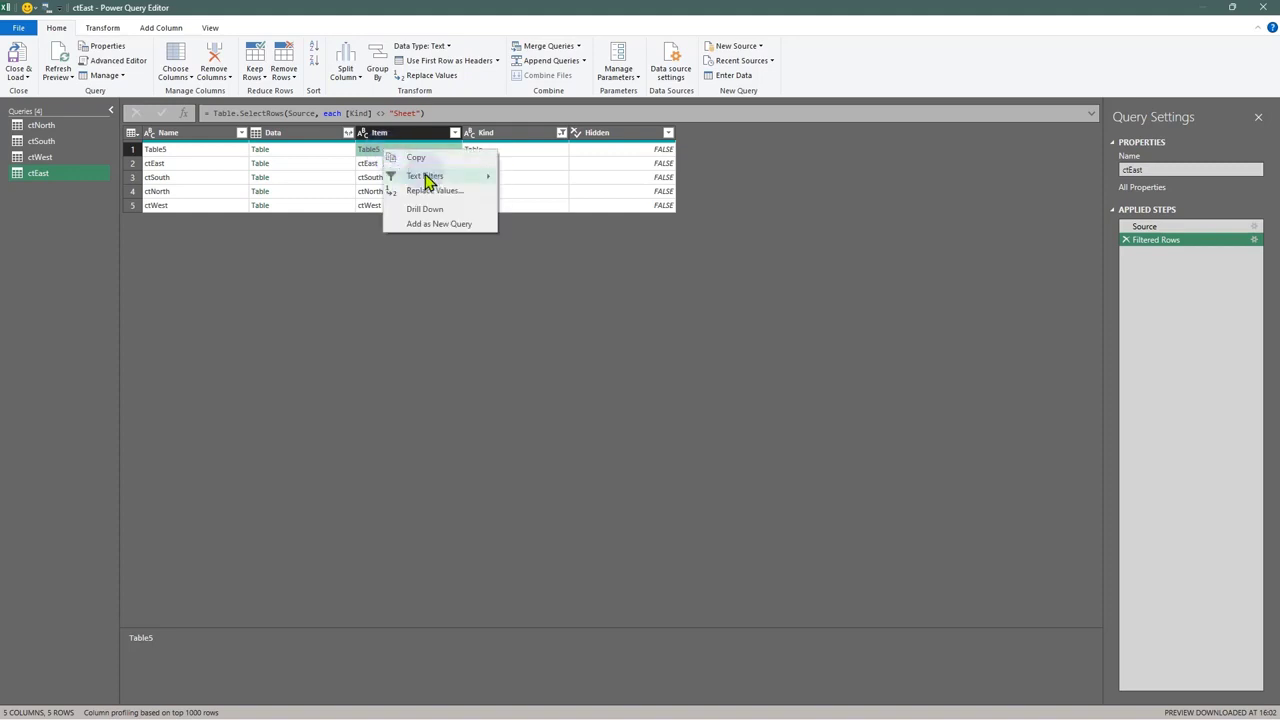
pyautogui.moveTo(430, 176)
pyautogui.click(578, 203)
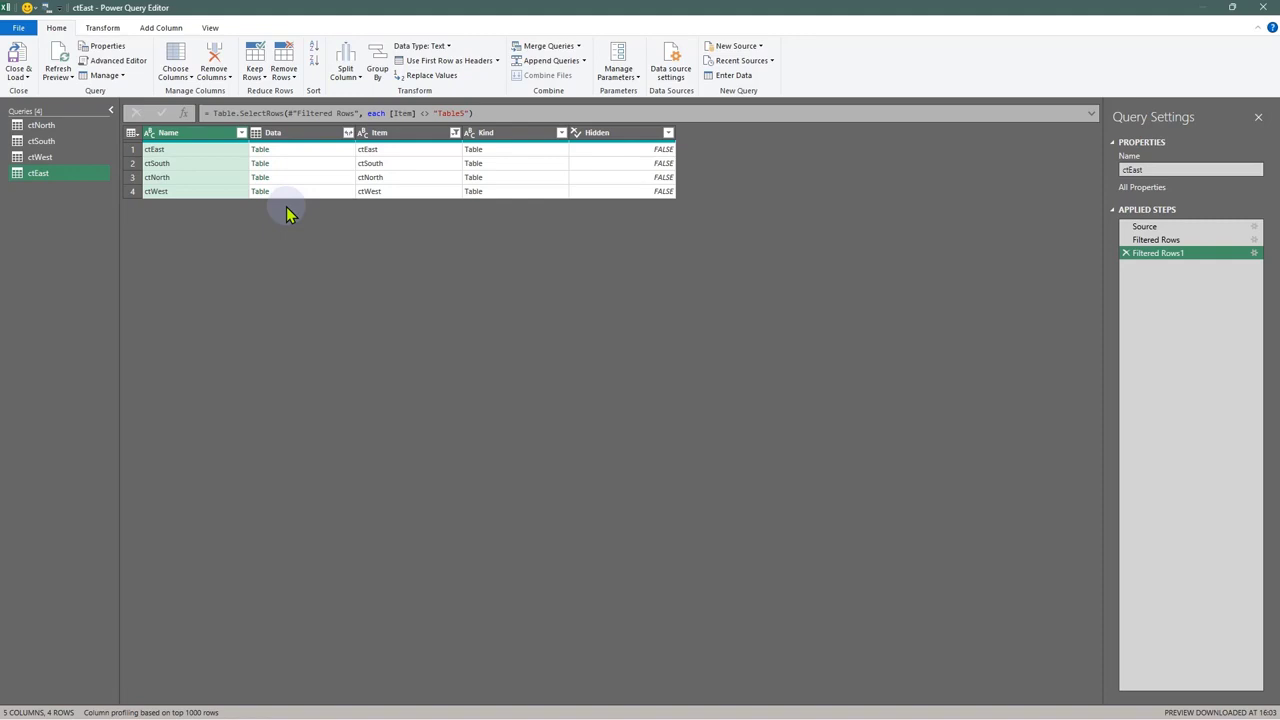
# Step: Expand the Data column into Prod, Jan, Feb, Mar and April without the original column name as prefix
pyautogui.click(349, 136)
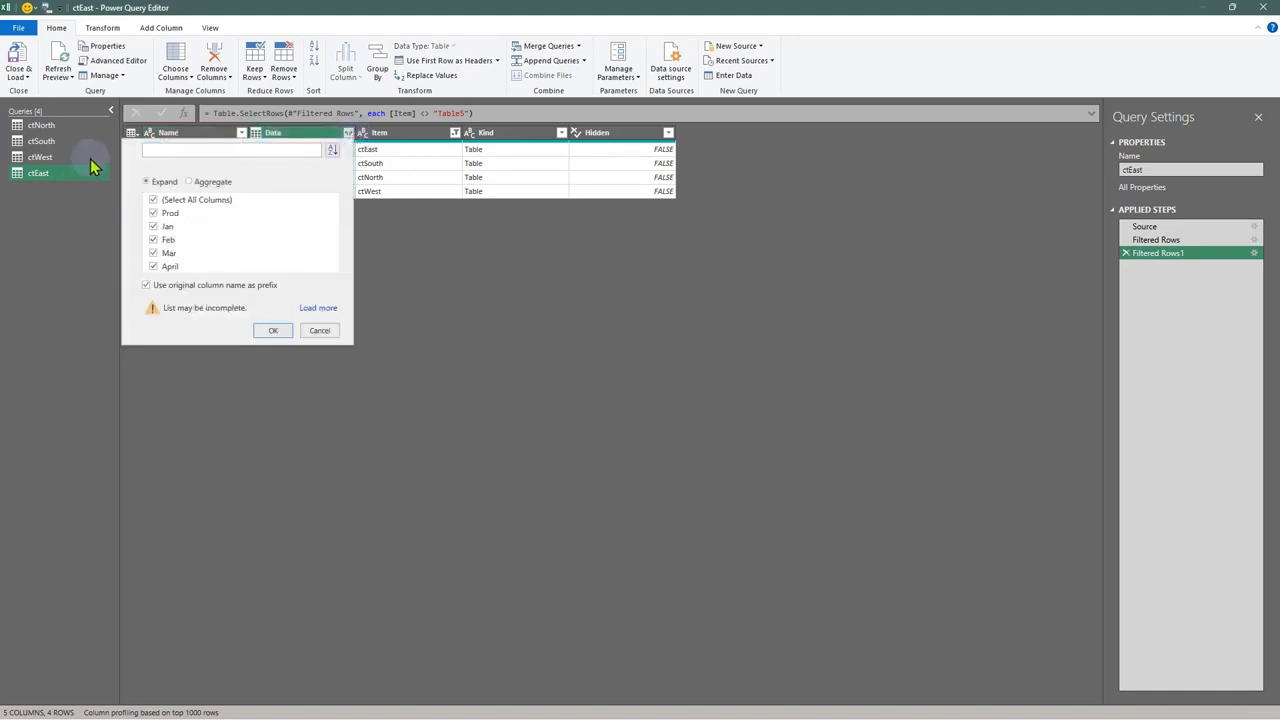
pyautogui.click(148, 286)
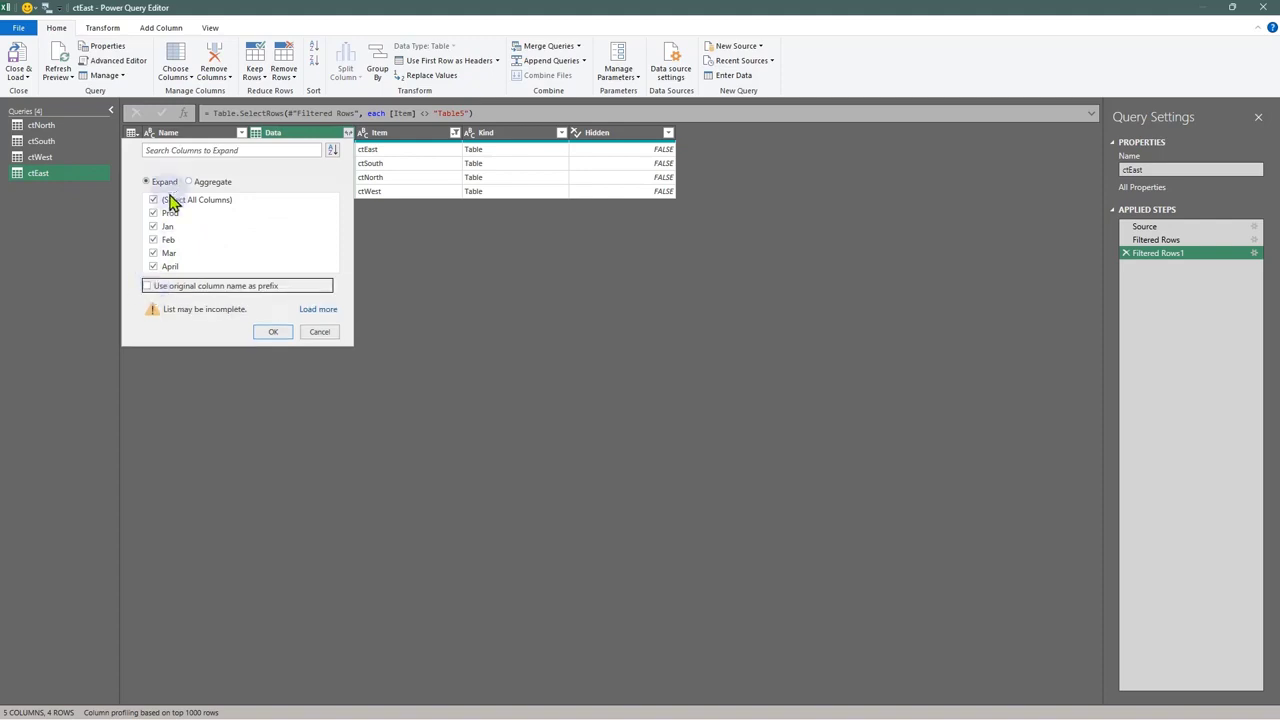
pyautogui.click(271, 333)
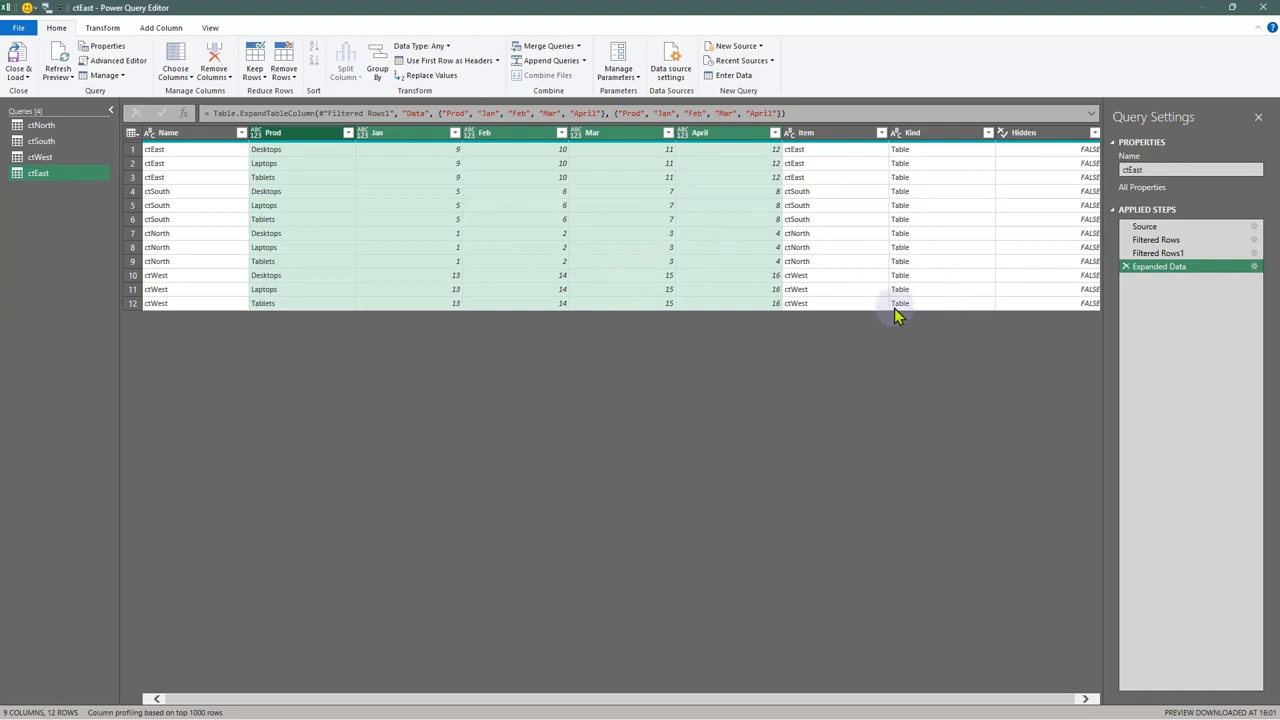
# Step: Remove the Item, Kind and Hidden columns from the combined table
pyautogui.click(826, 134)
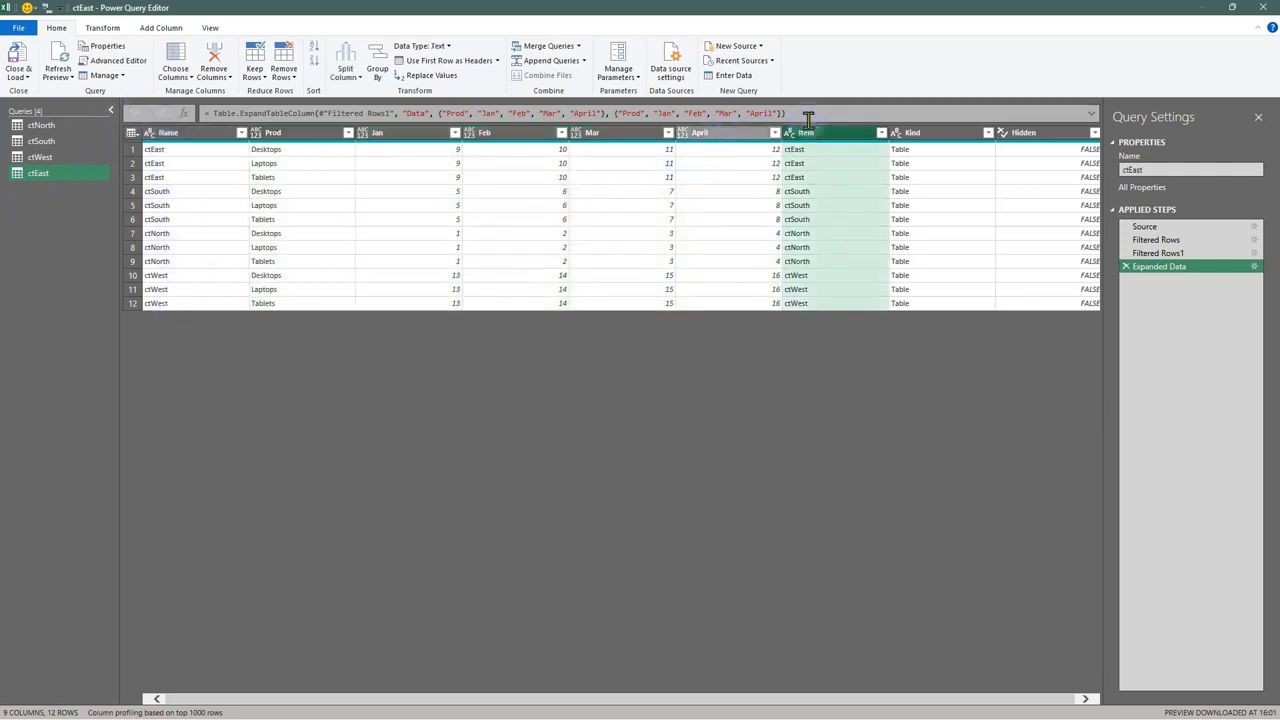
pyautogui.keyDown('ctrl'); pyautogui.click(945, 136); pyautogui.keyUp('ctrl')
pyautogui.keyDown('ctrl'); pyautogui.click(1025, 137); pyautogui.keyUp('ctrl')
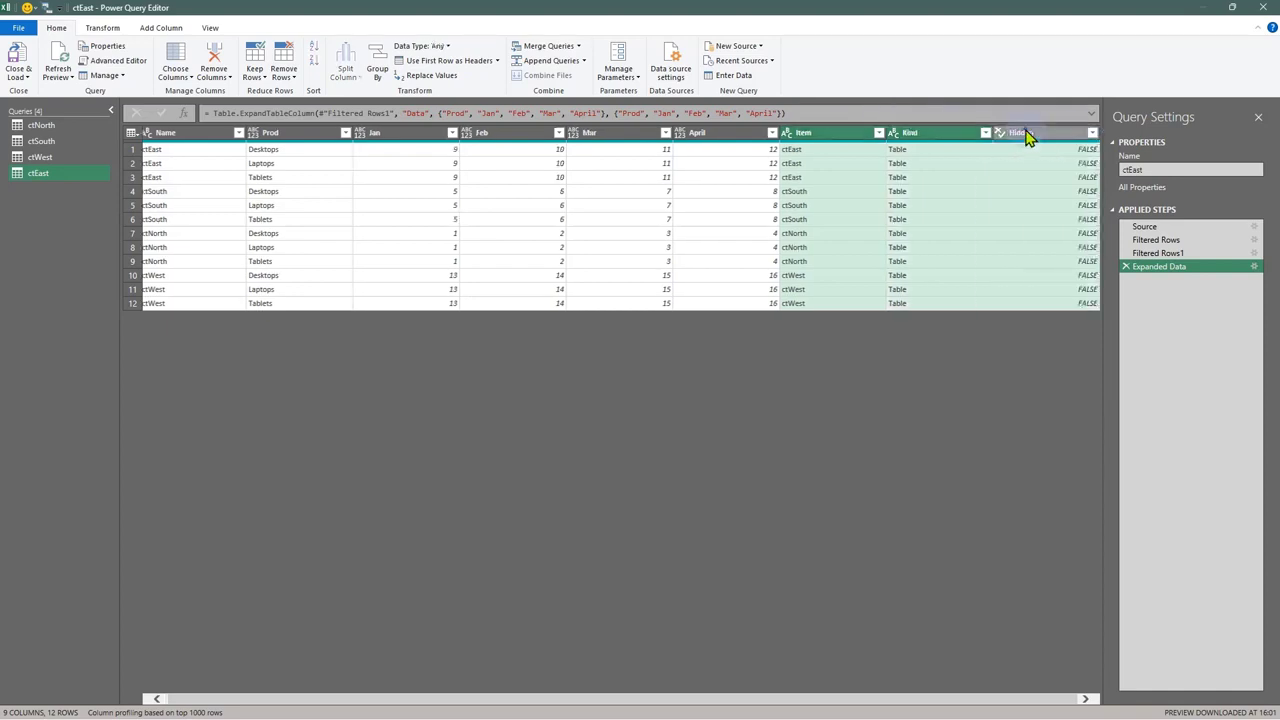
pyautogui.rightClick(1025, 137)
pyautogui.click(1055, 152)
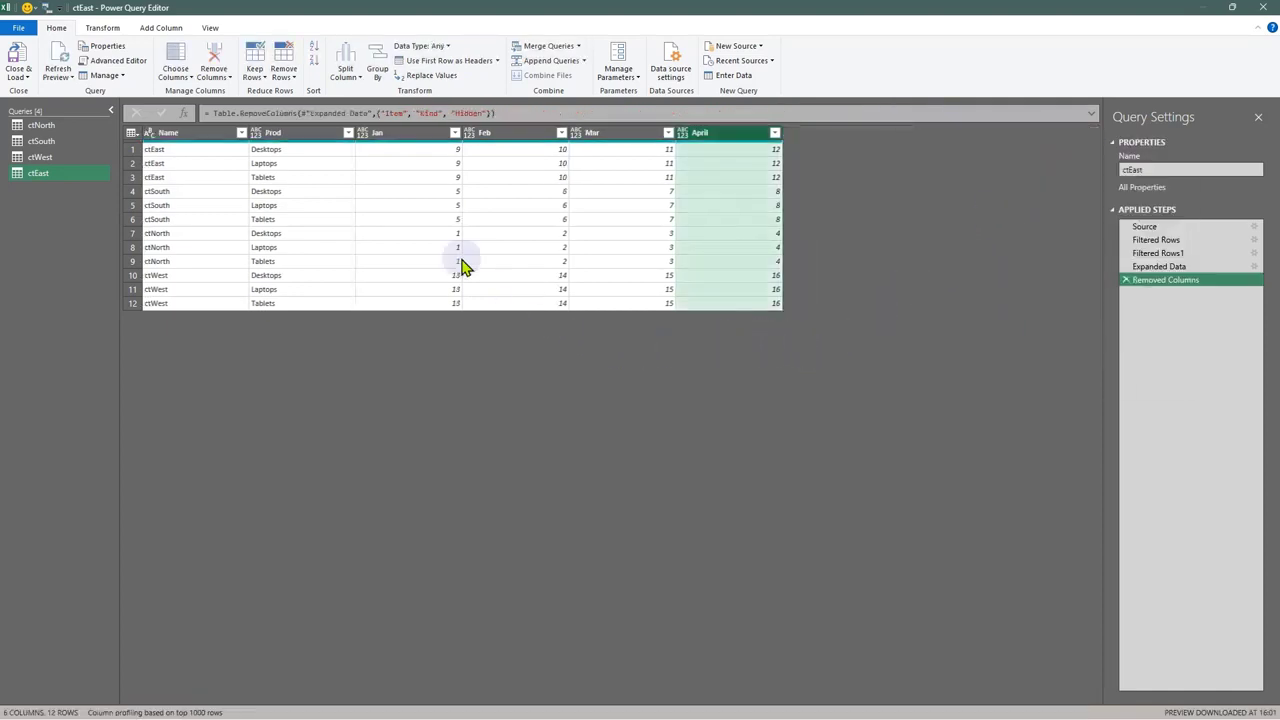
pyautogui.click(388, 134)
pyautogui.keyDown('ctrl'); pyautogui.click(546, 136); pyautogui.keyUp('ctrl')
pyautogui.keyDown('ctrl'); pyautogui.click(613, 138); pyautogui.keyUp('ctrl')
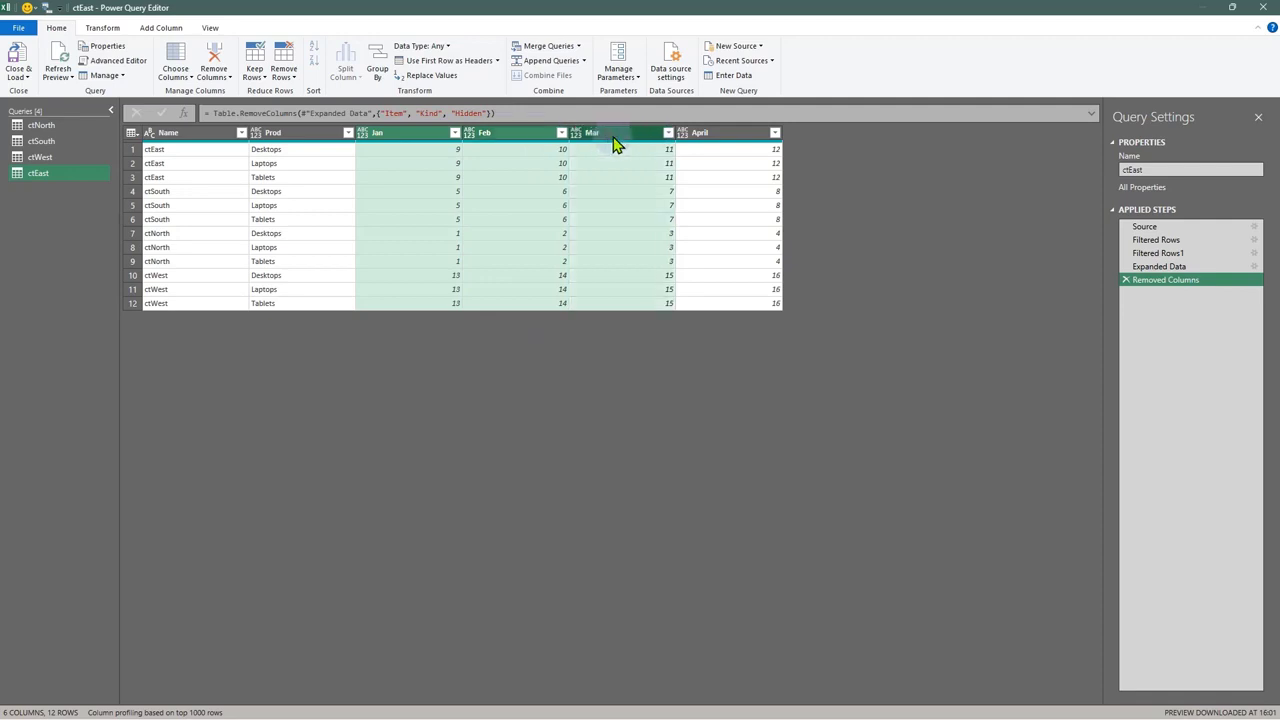
pyautogui.keyDown('ctrl'); pyautogui.click(727, 140); pyautogui.keyUp('ctrl')
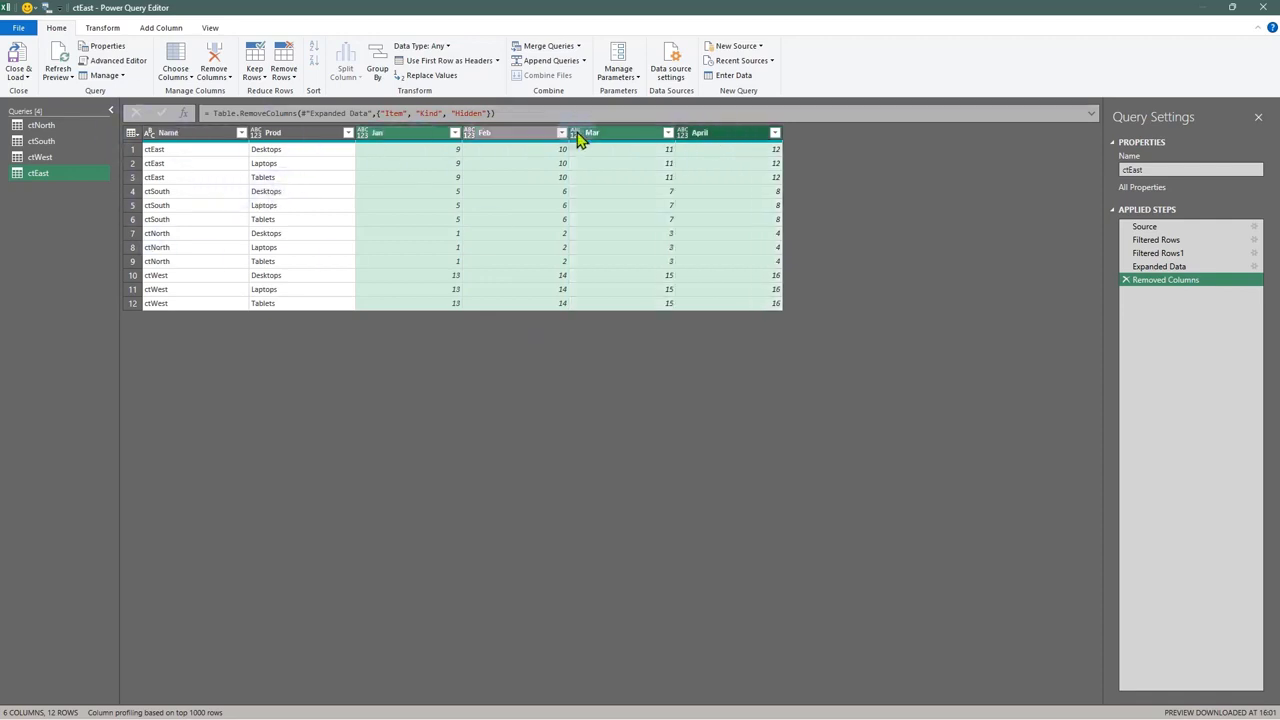
pyautogui.rightClick(404, 139)
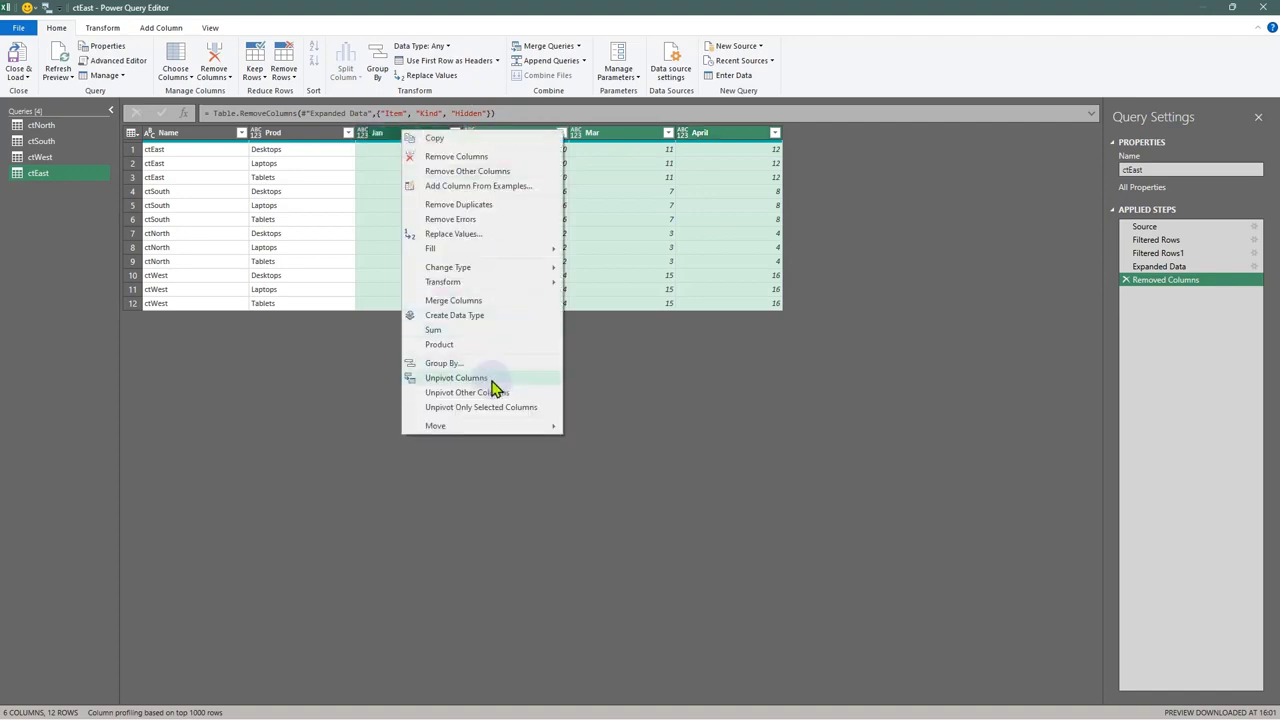
pyautogui.click(294, 394)
# Step: Unpivot all columns other than Name and Prod in the combined table
pyautogui.click(180, 137)
pyautogui.keyDown('ctrl'); pyautogui.click(282, 140); pyautogui.keyUp('ctrl')
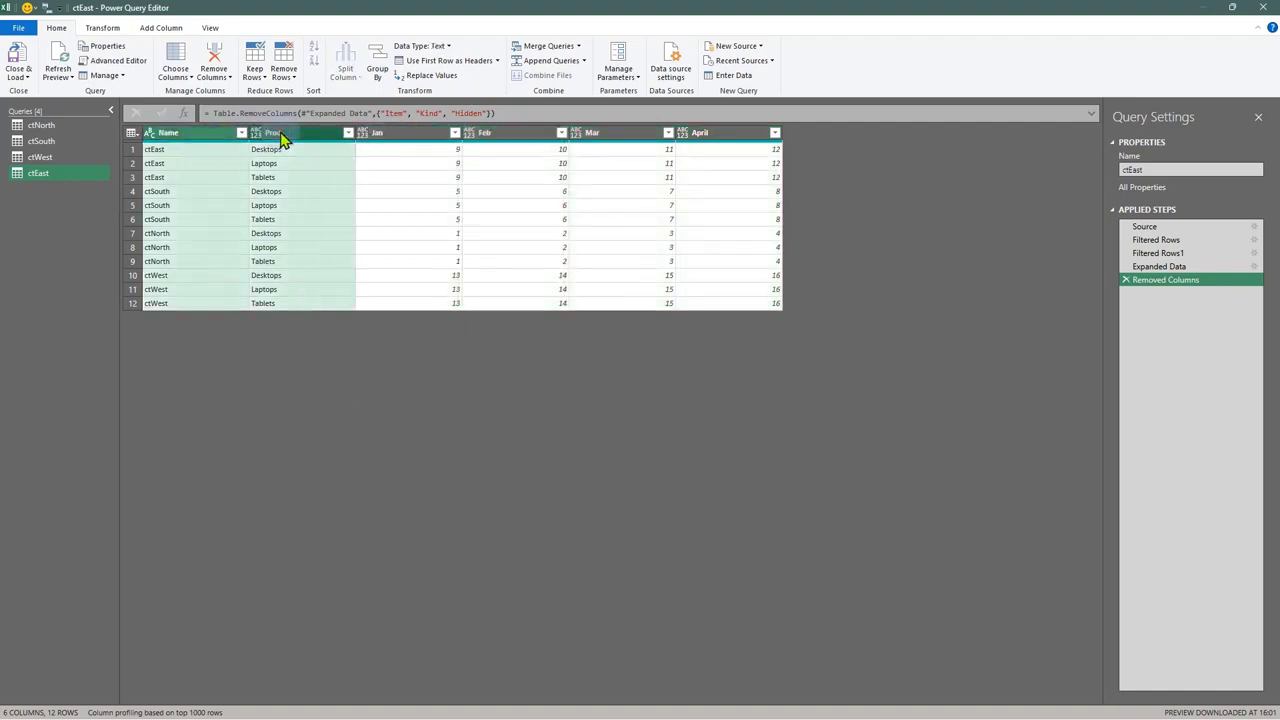
pyautogui.rightClick(283, 138)
pyautogui.click(354, 360)
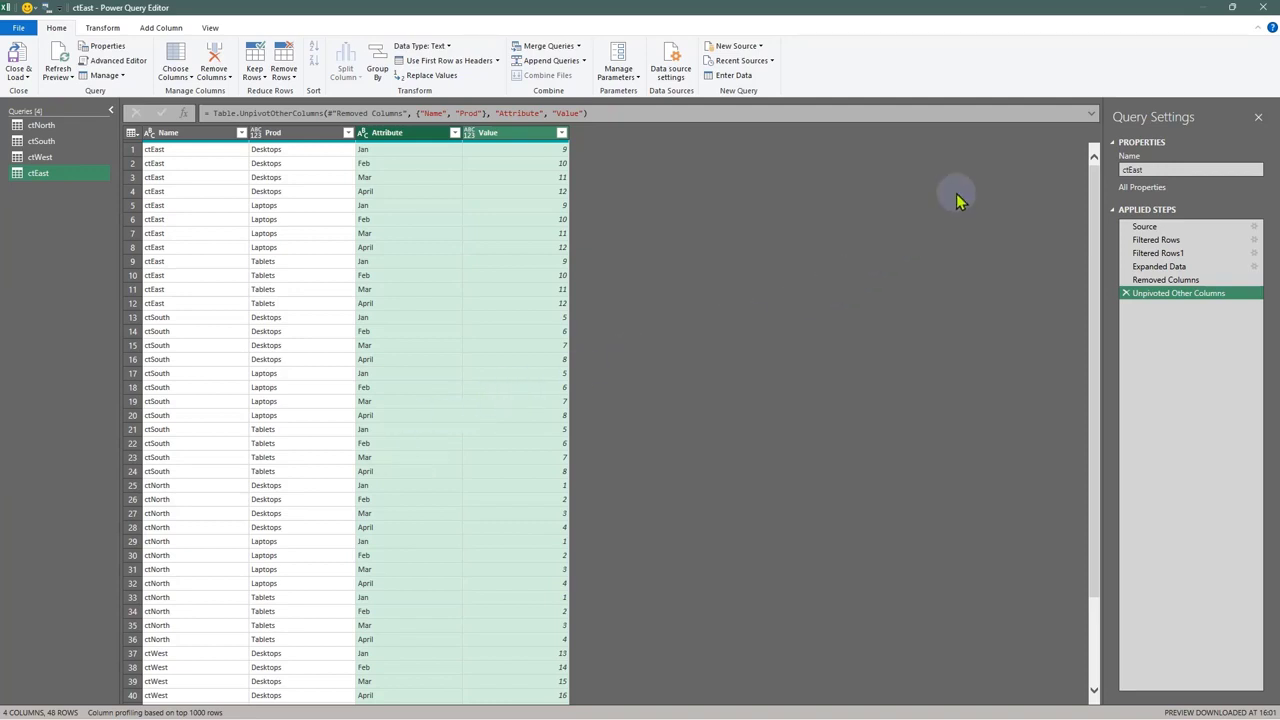
# Step: Close the Power Query Editor and discard the query changes
pyautogui.click(1268, 14)
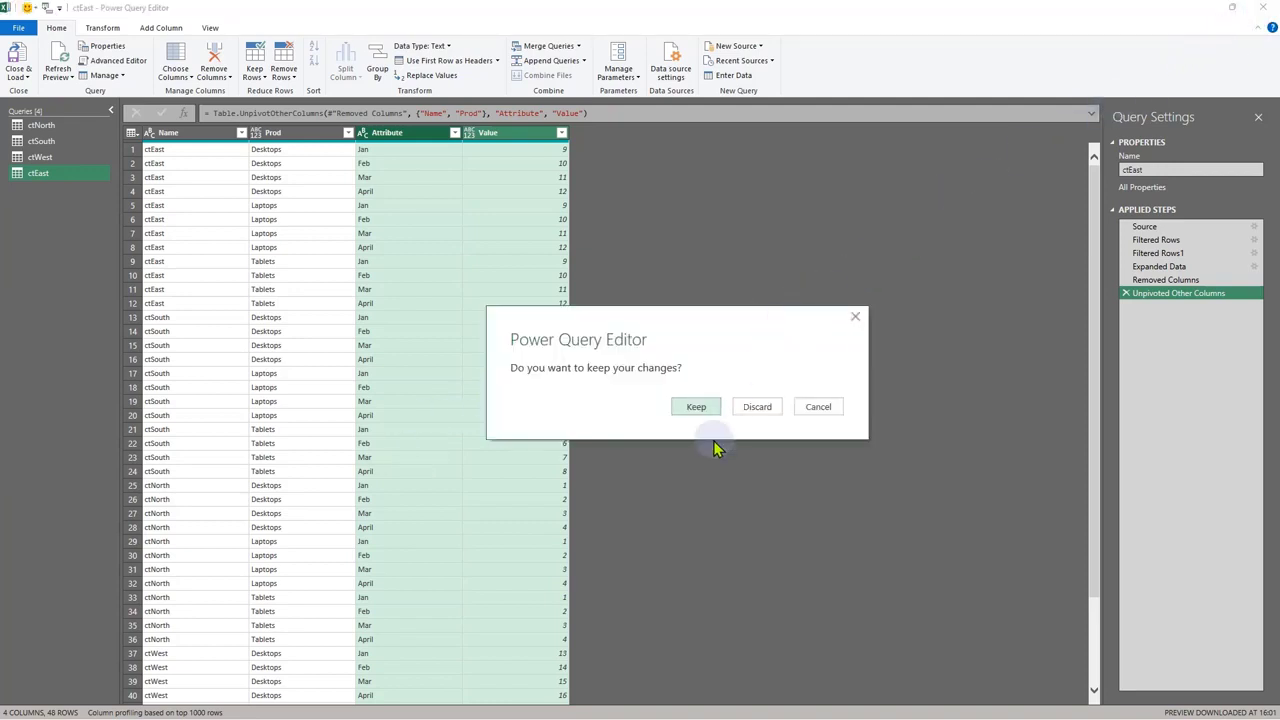
pyautogui.click(760, 414)
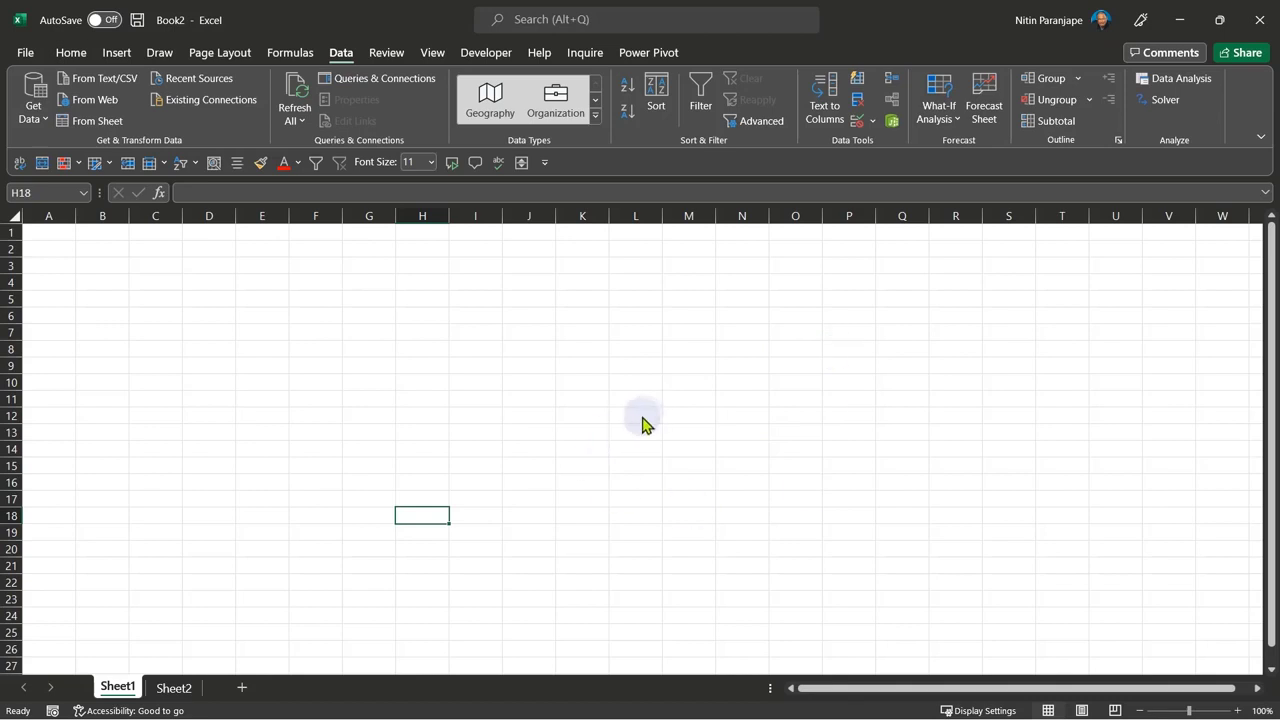
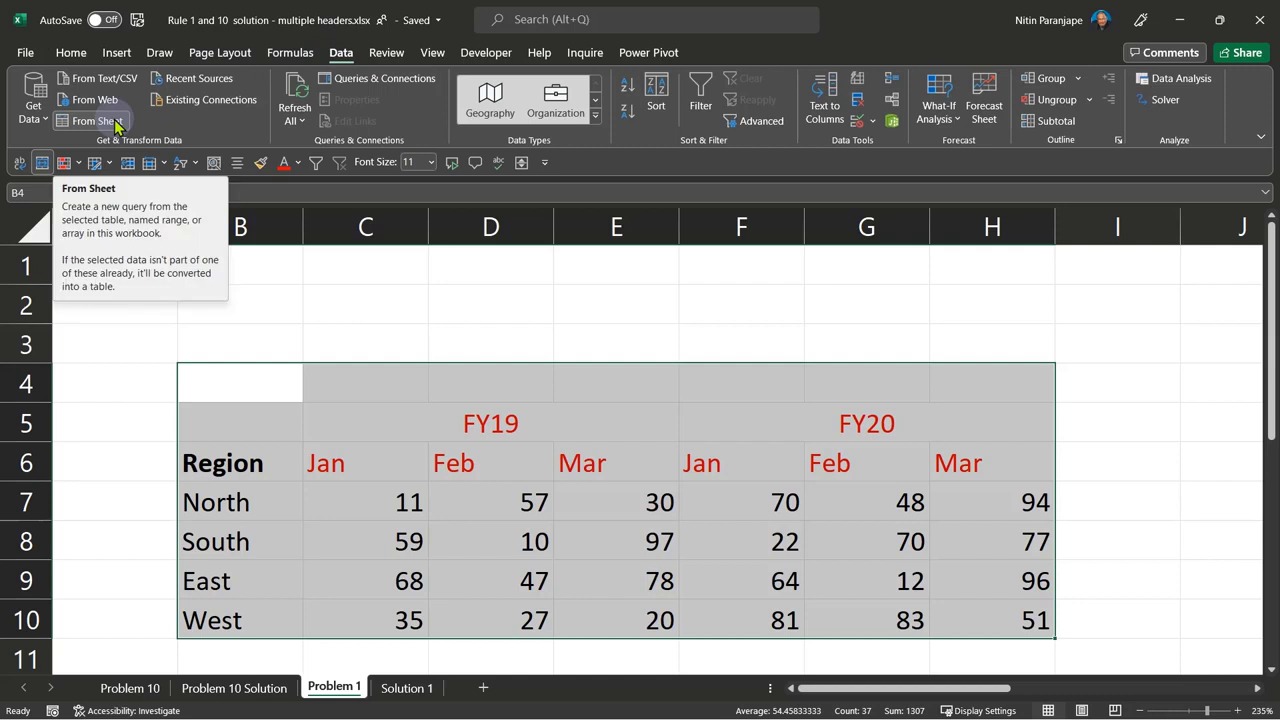
# Step: Create a query from range B4:H10 on the Problem 1 sheet, converting it to a table with headers
pyautogui.click(115, 125)
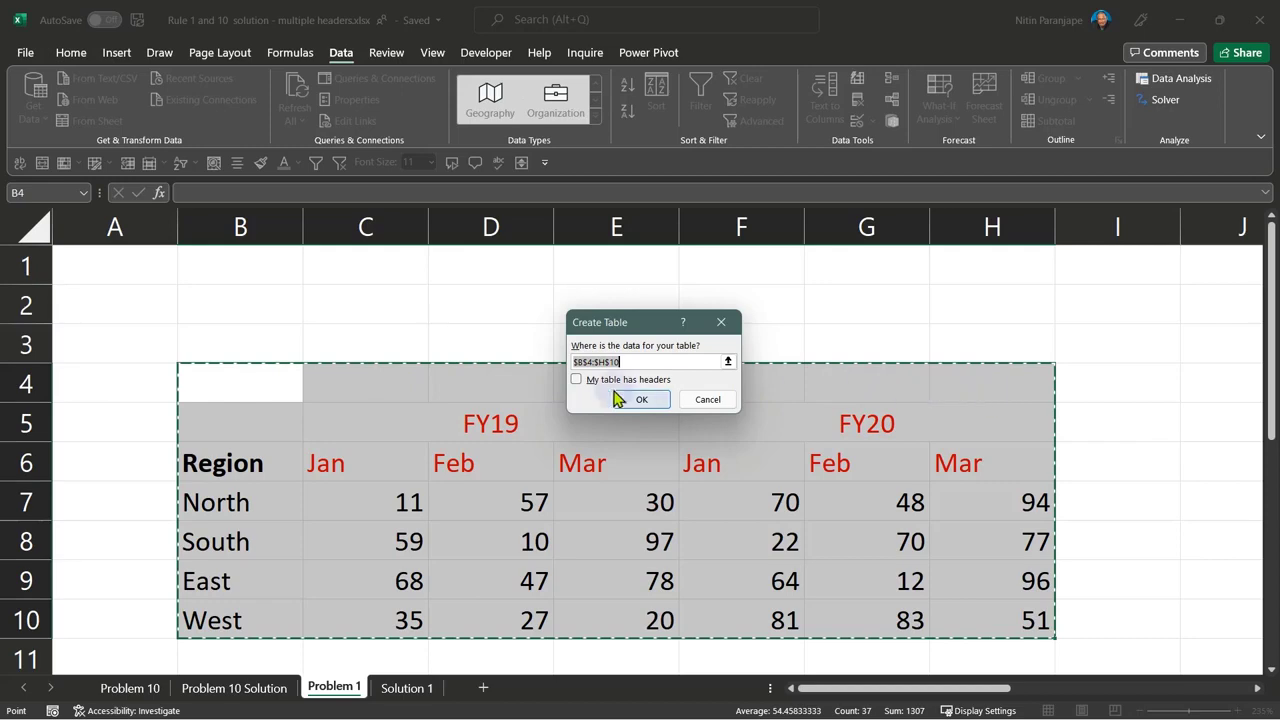
pyautogui.click(576, 382)
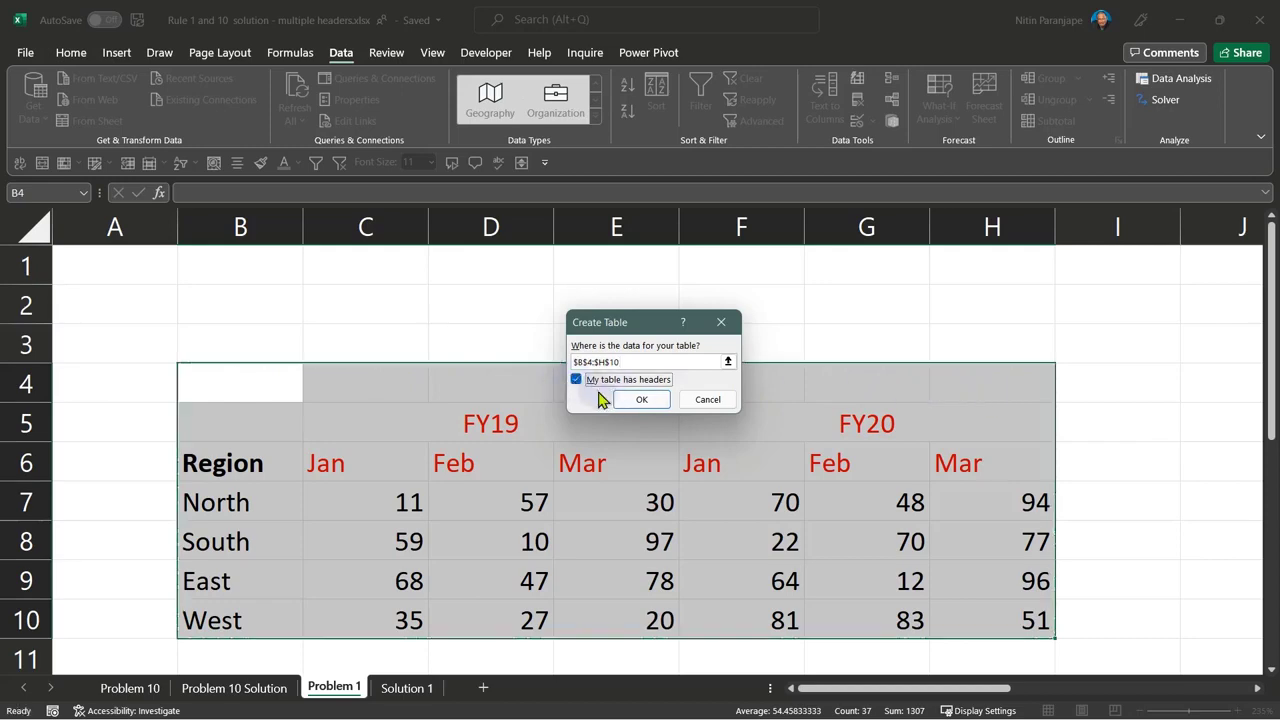
pyautogui.click(655, 400)
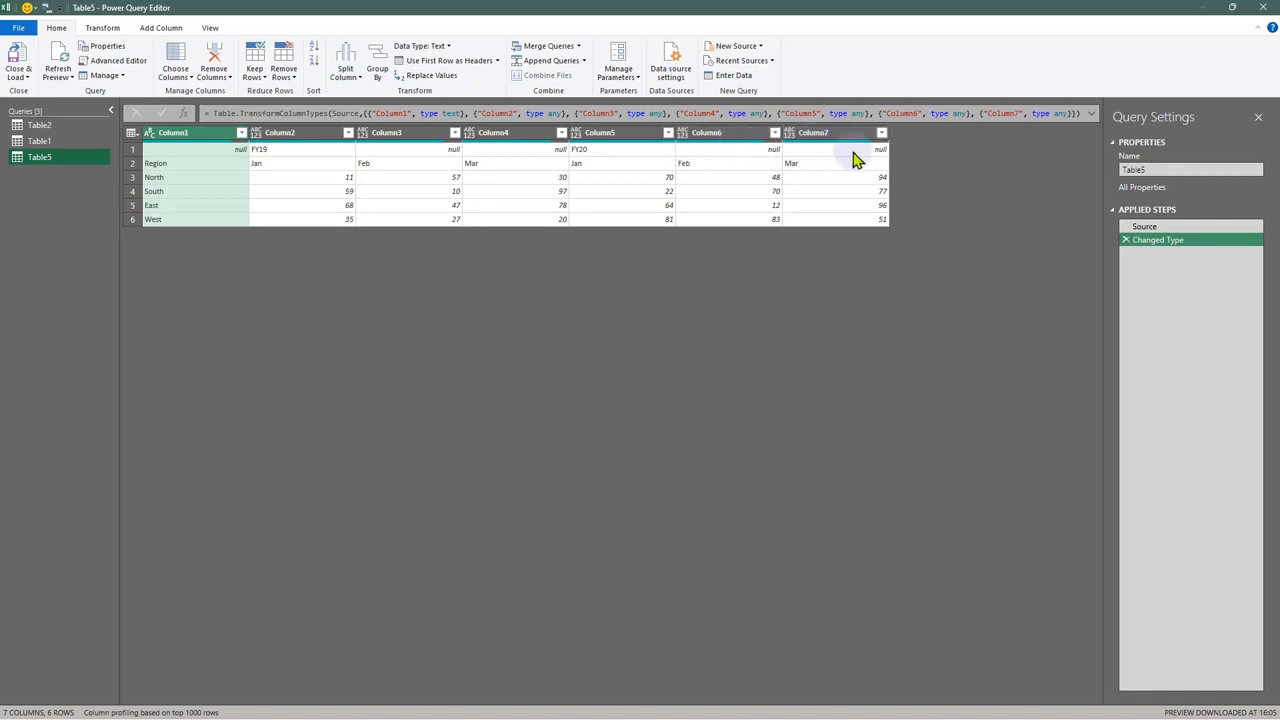
# Step: Transpose the Table5 query so the year and month header rows become columns
pyautogui.click(106, 28)
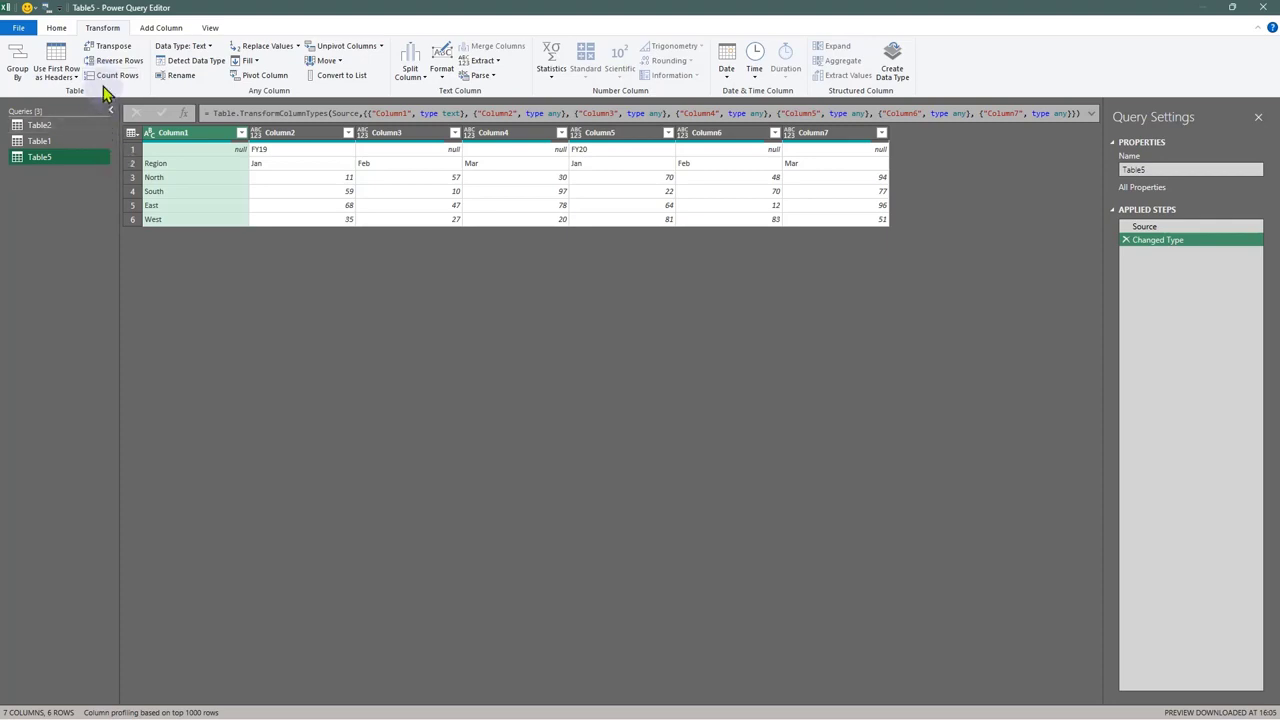
pyautogui.click(58, 29)
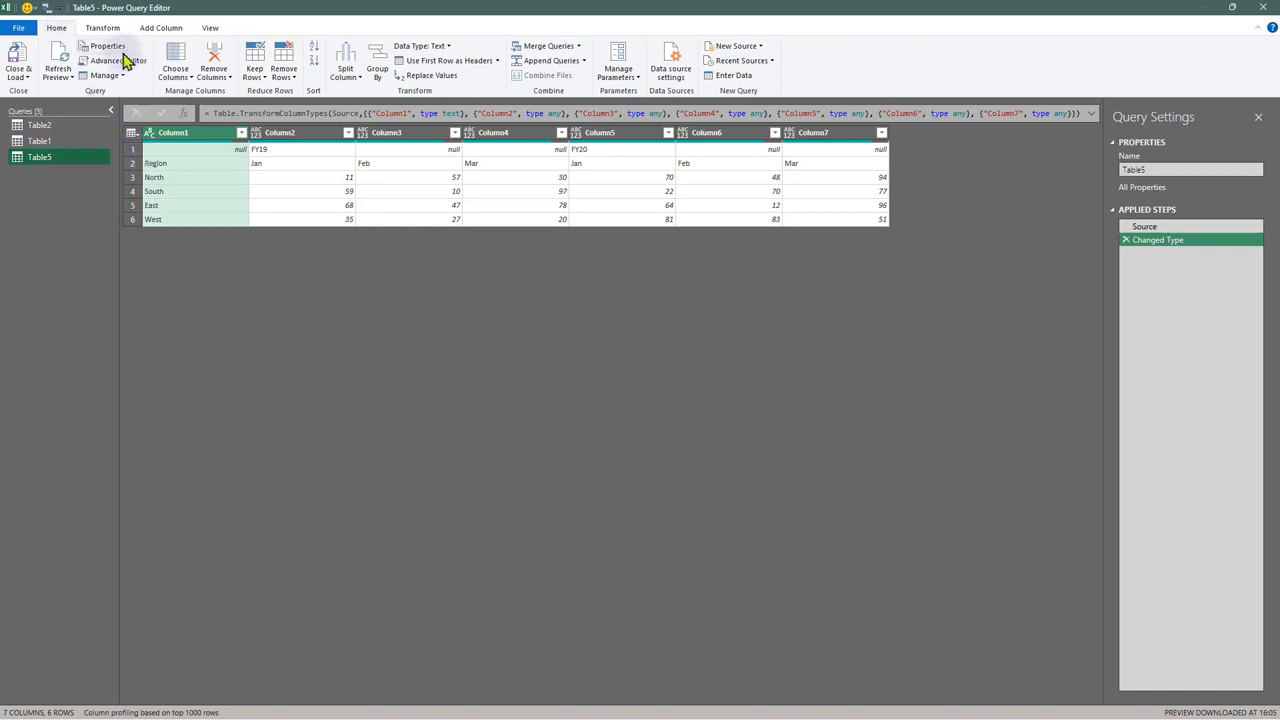
pyautogui.click(103, 29)
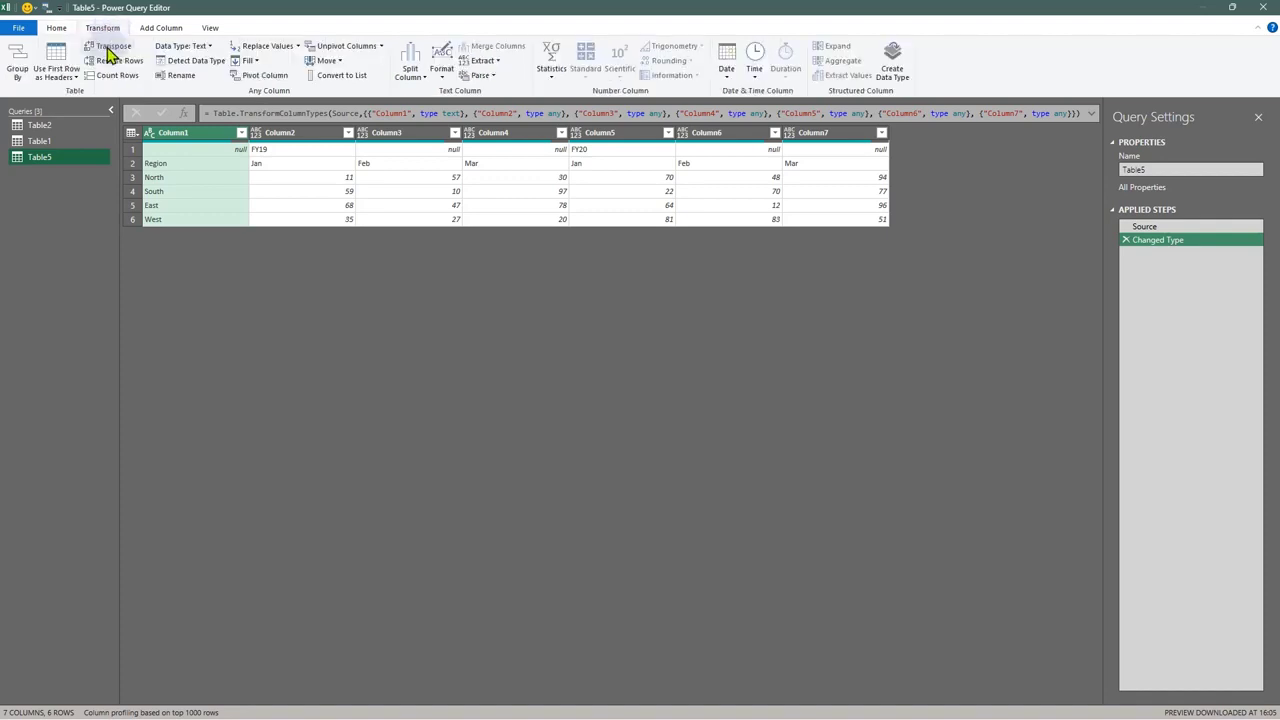
pyautogui.click(110, 47)
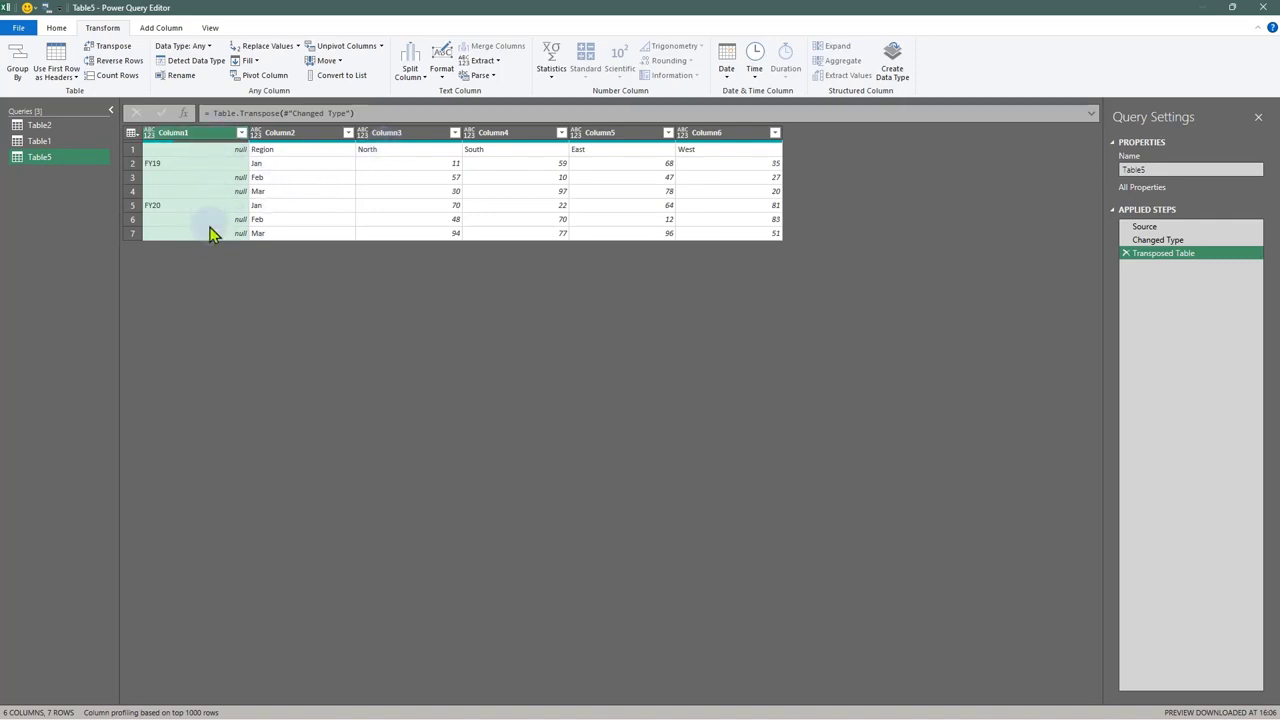
# Step: Fill the year values down in Column1 and promote the first row to column headers
pyautogui.rightClick(222, 146)
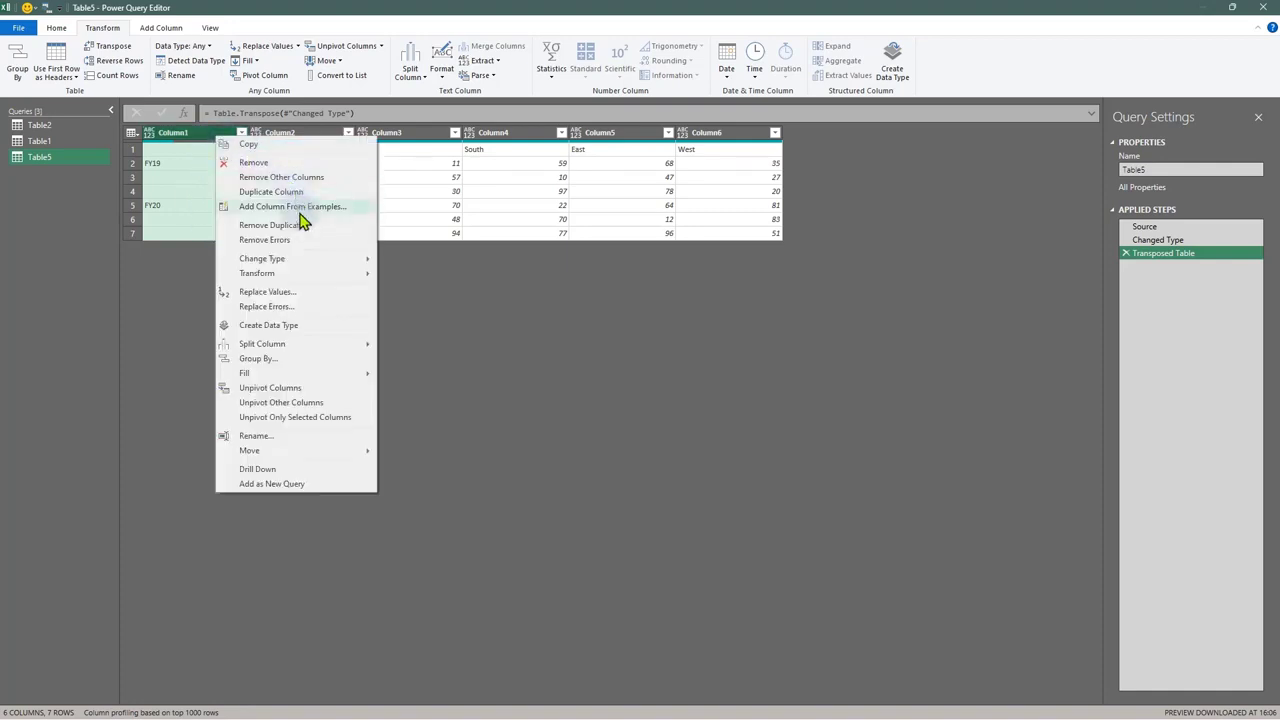
pyautogui.moveTo(296, 374)
pyautogui.click(452, 433)
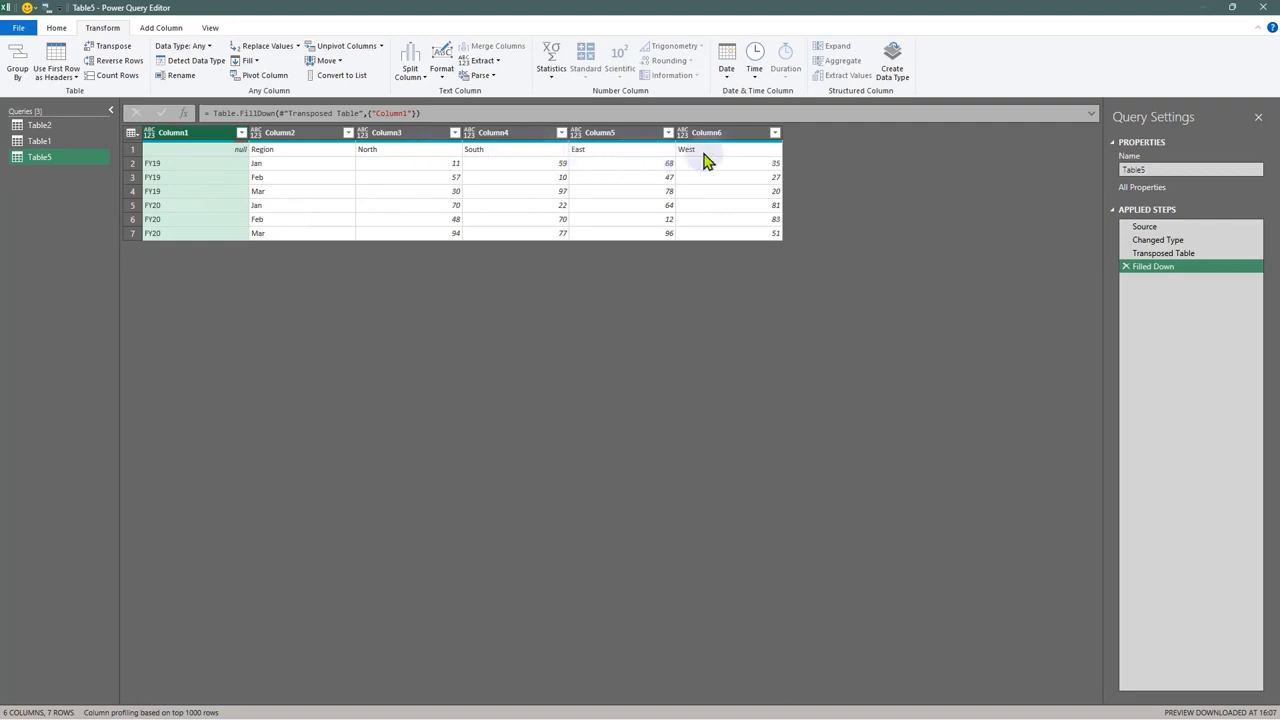
pyautogui.click(56, 27)
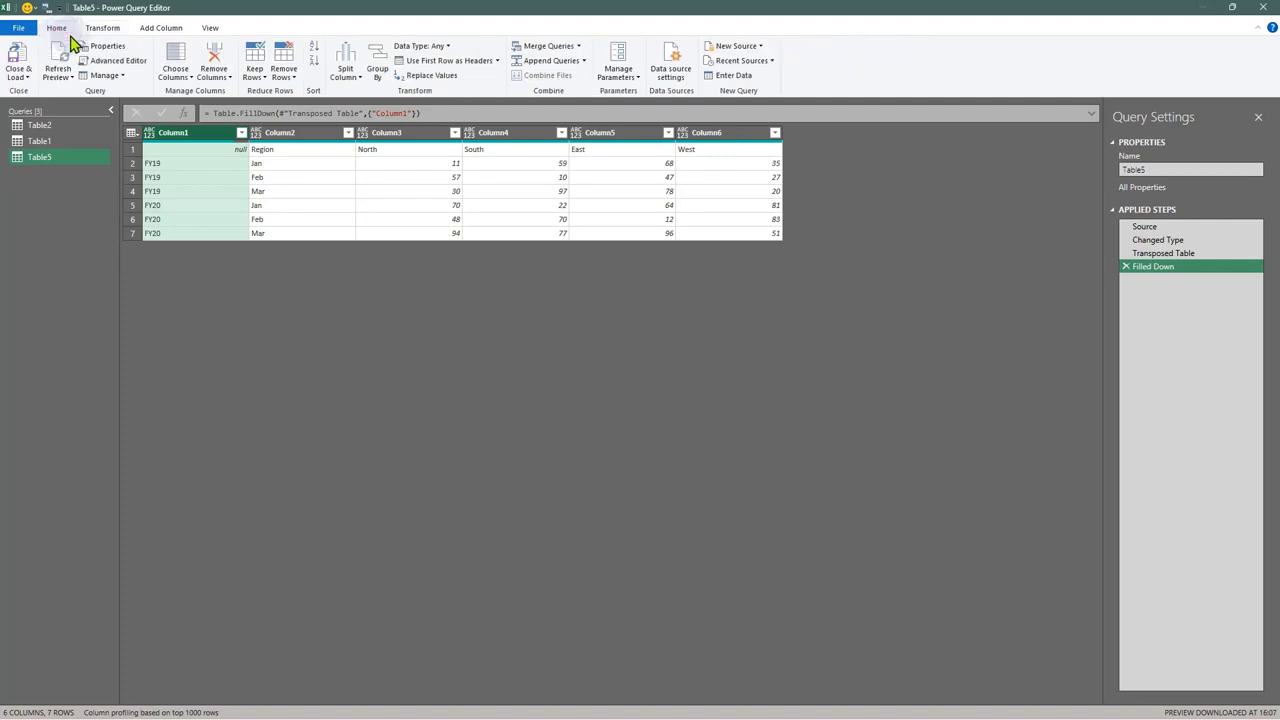
pyautogui.click(450, 62)
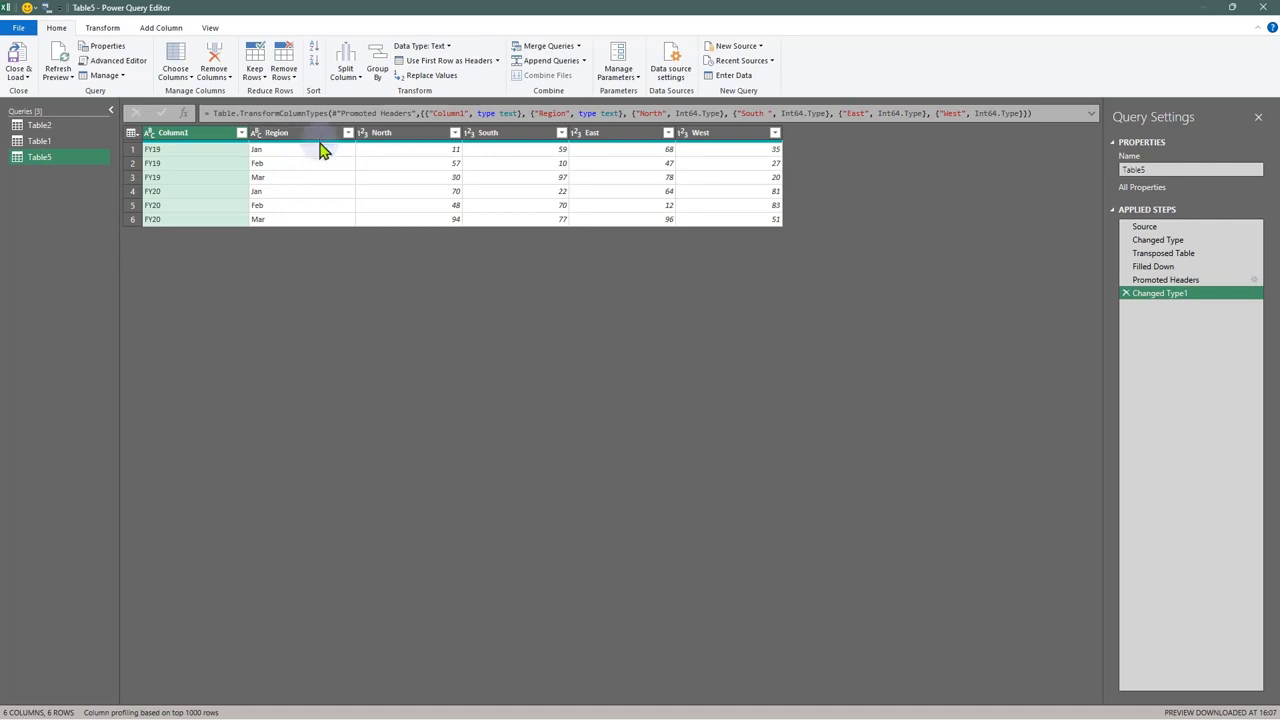
# Step: Rename the Column1 column, which holds the fiscal years, as FY
pyautogui.doubleClick(170, 135)
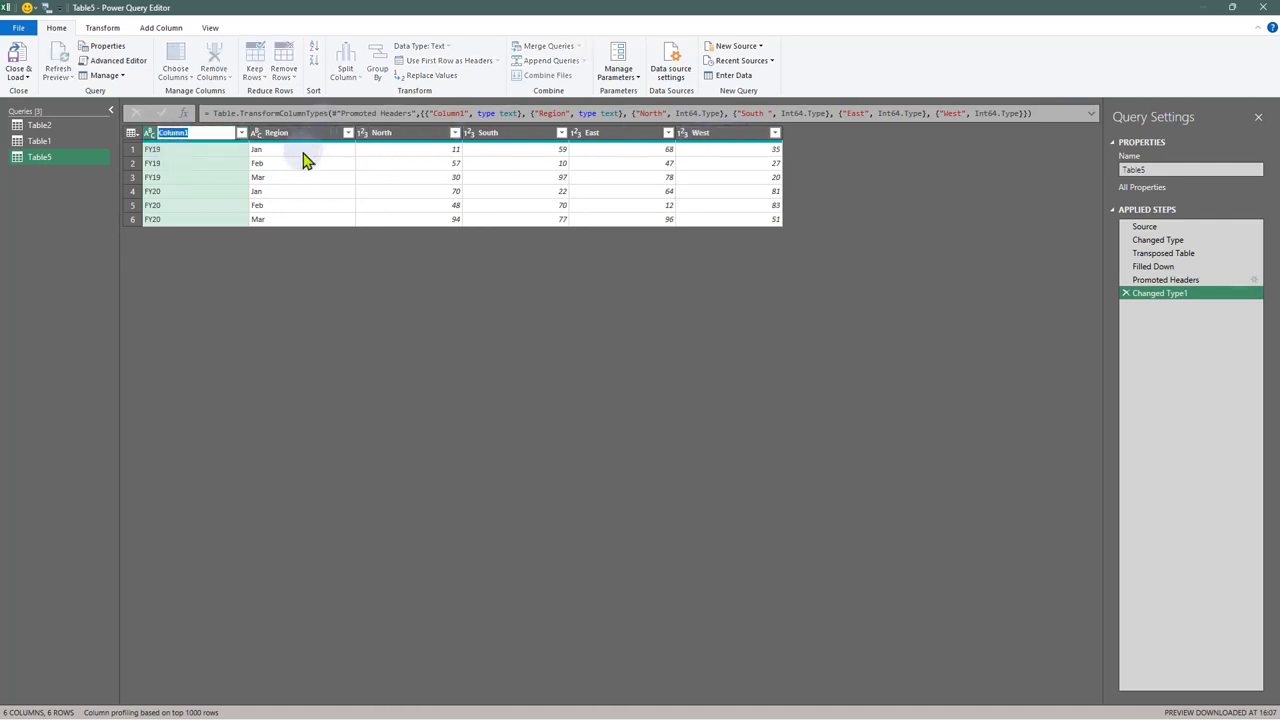
pyautogui.write('FY')
pyautogui.press('Return')
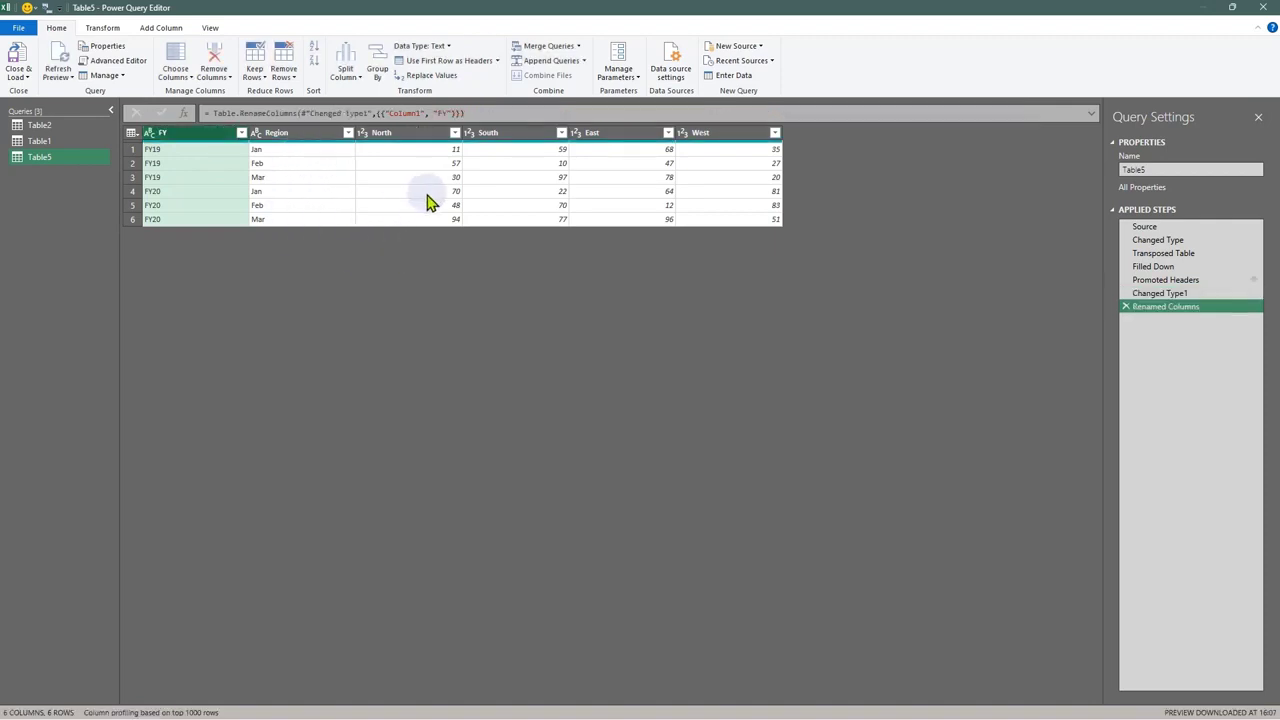
# Step: Unpivot all columns other than FY and Region, and load the Table5 query to a worksheet
pyautogui.keyDown('ctrl'); pyautogui.click(300, 134); pyautogui.keyUp('ctrl')
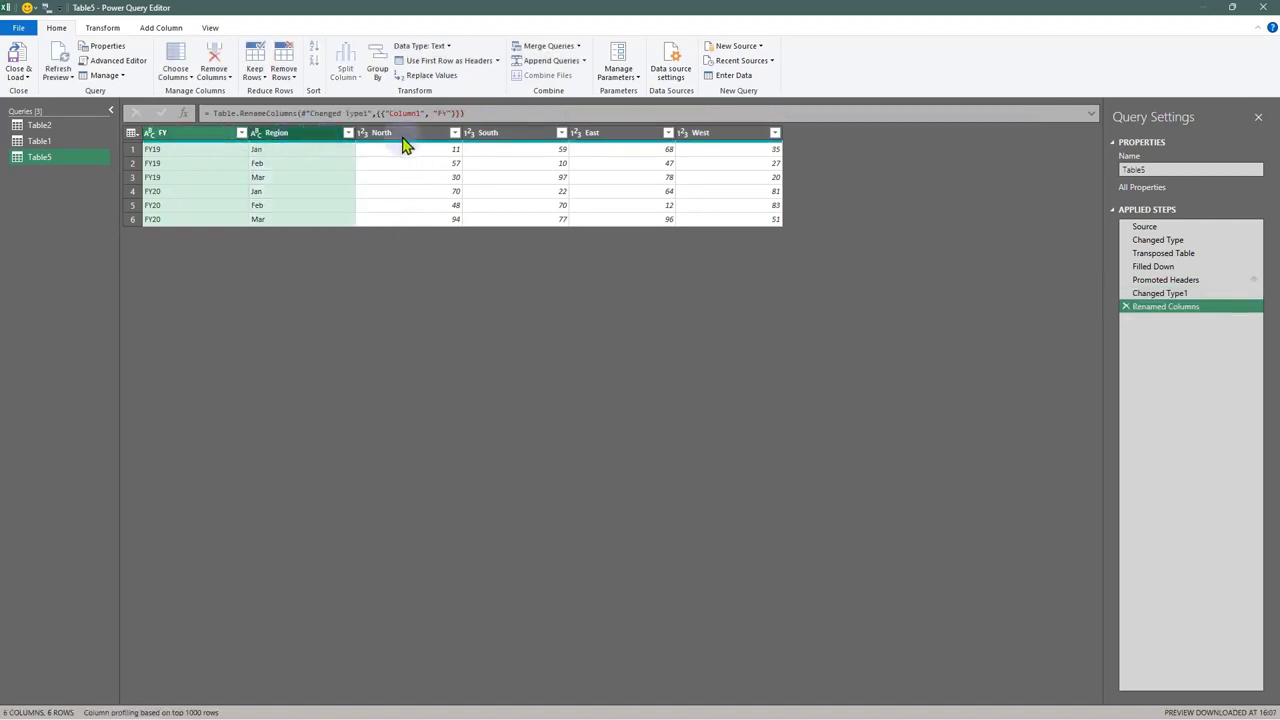
pyautogui.rightClick(288, 134)
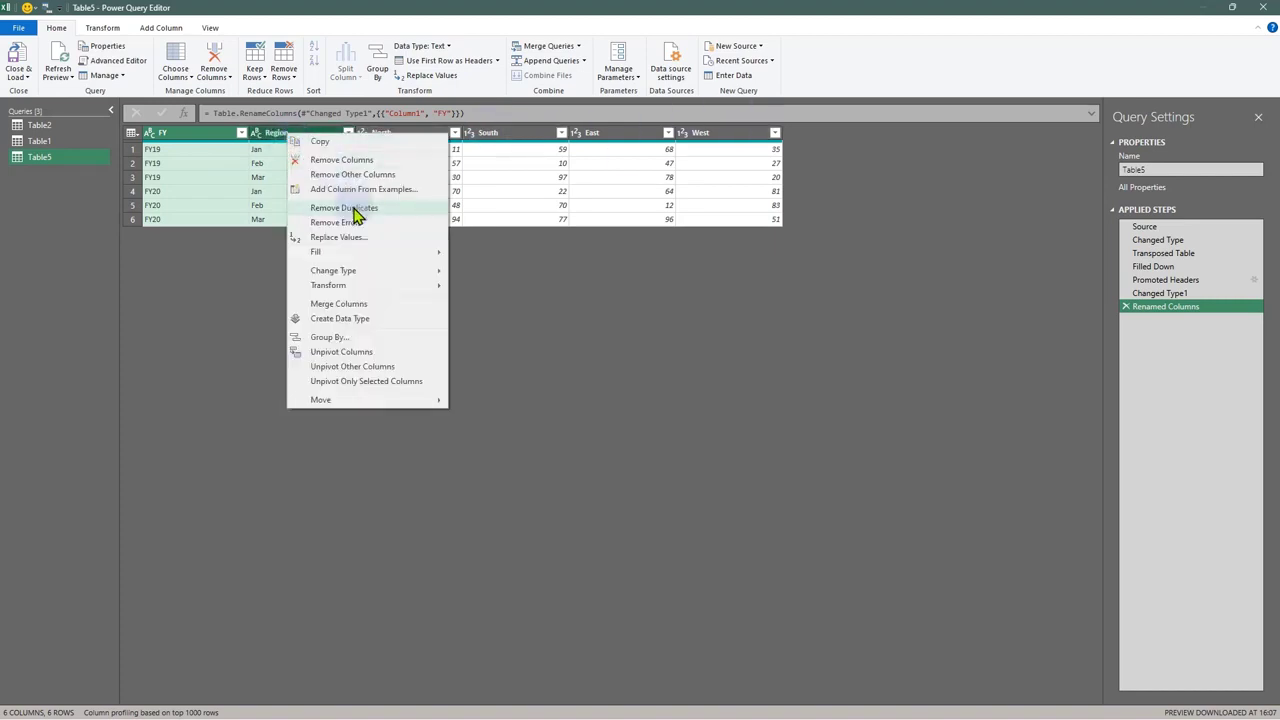
pyautogui.click(355, 366)
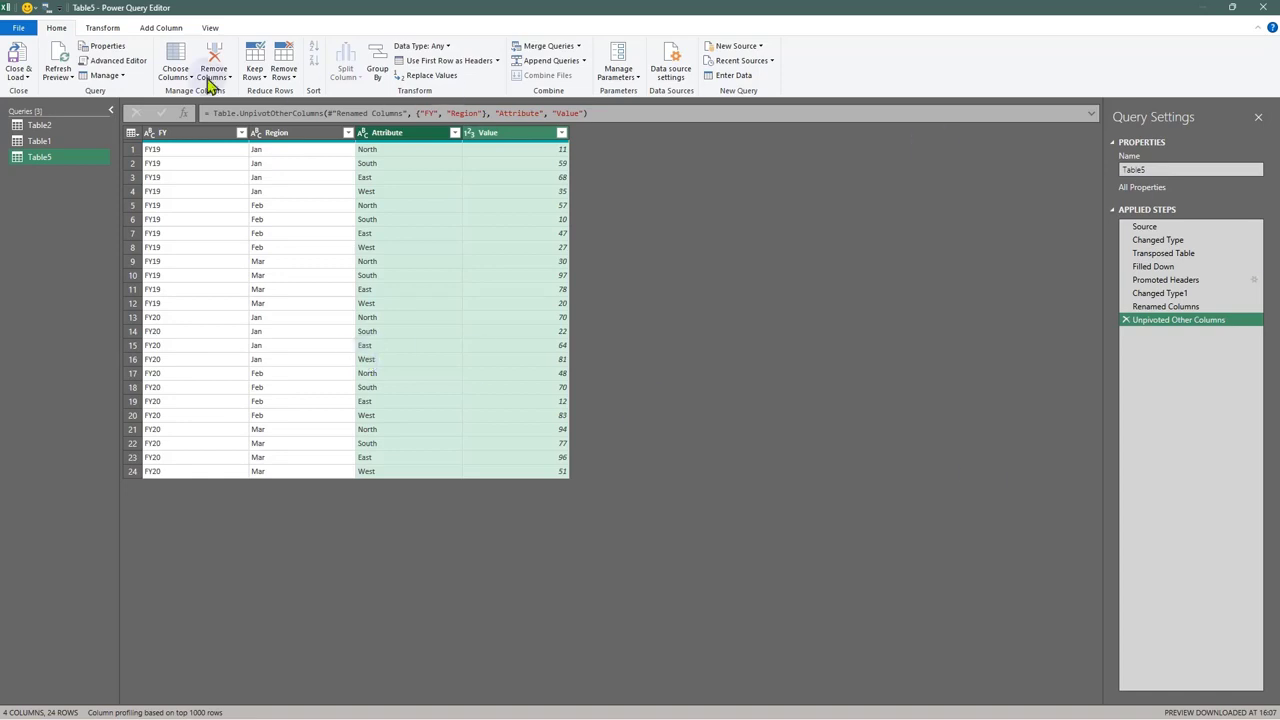
pyautogui.click(18, 68)
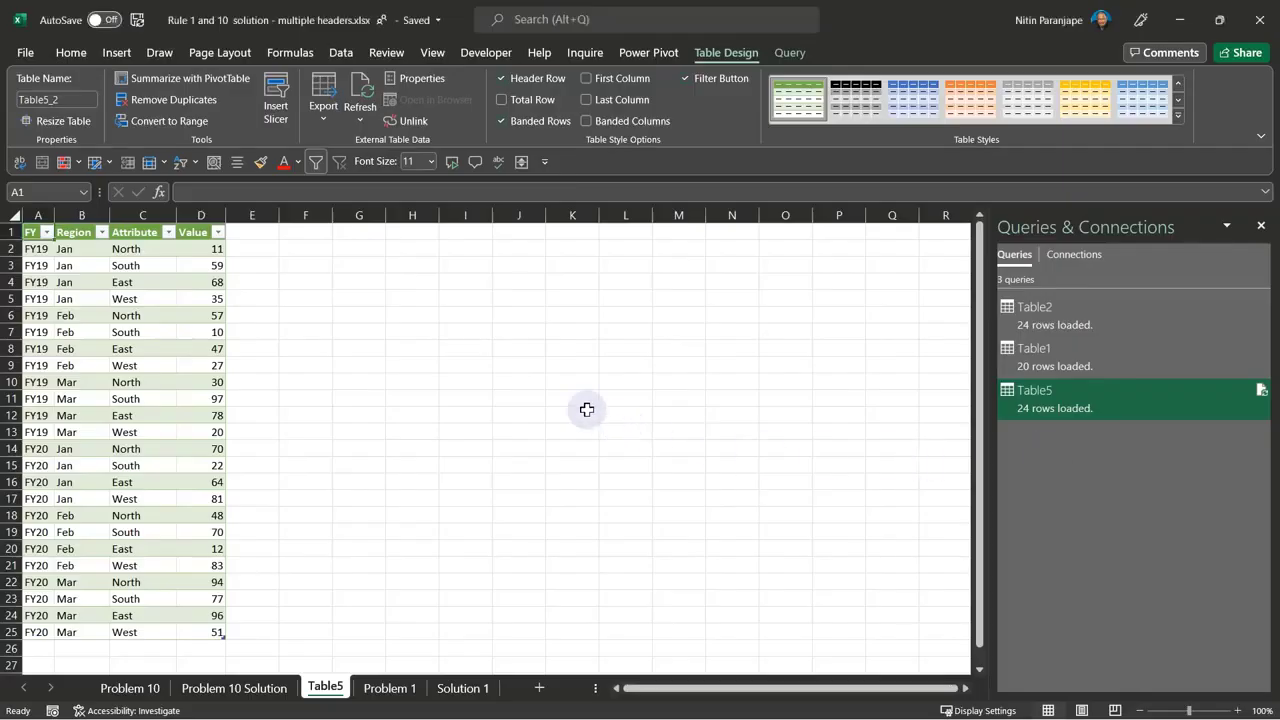
# Step: Reopen the Table5 query for editing and look through the available row-removal and column-splitting options
pyautogui.doubleClick(1097, 415)
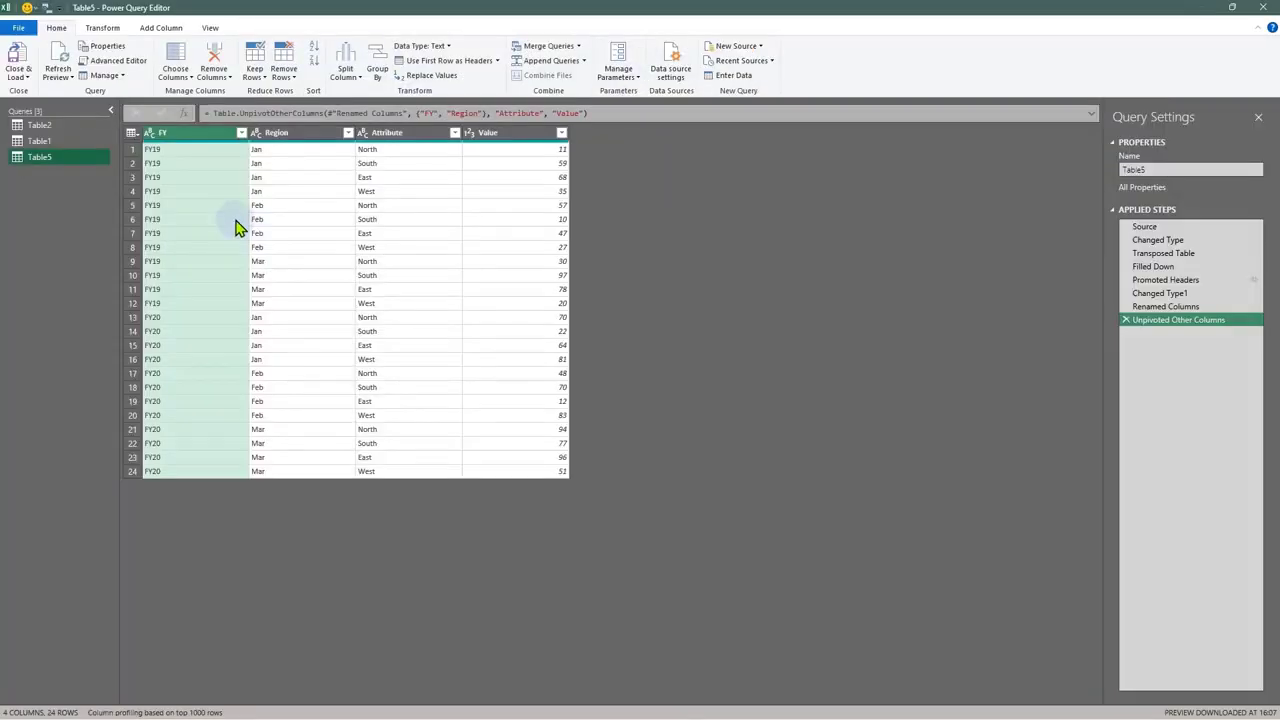
pyautogui.click(232, 219)
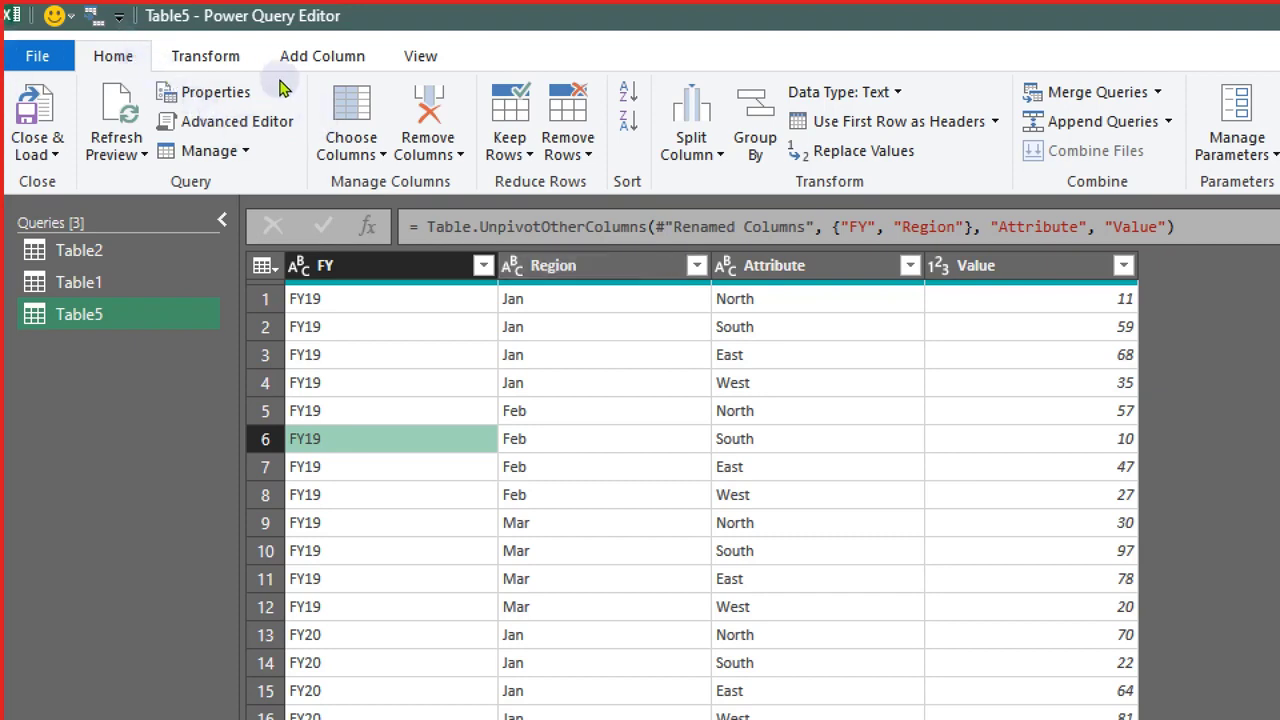
pyautogui.click(568, 146)
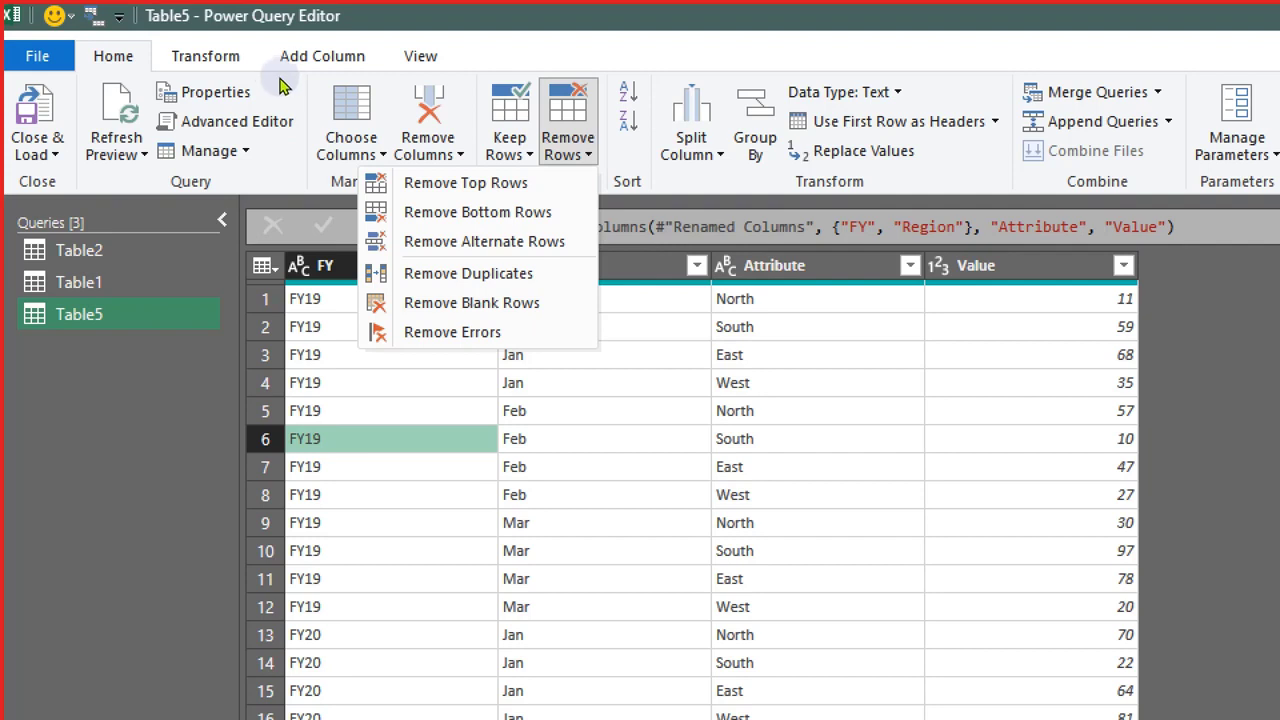
pyautogui.click(447, 30)
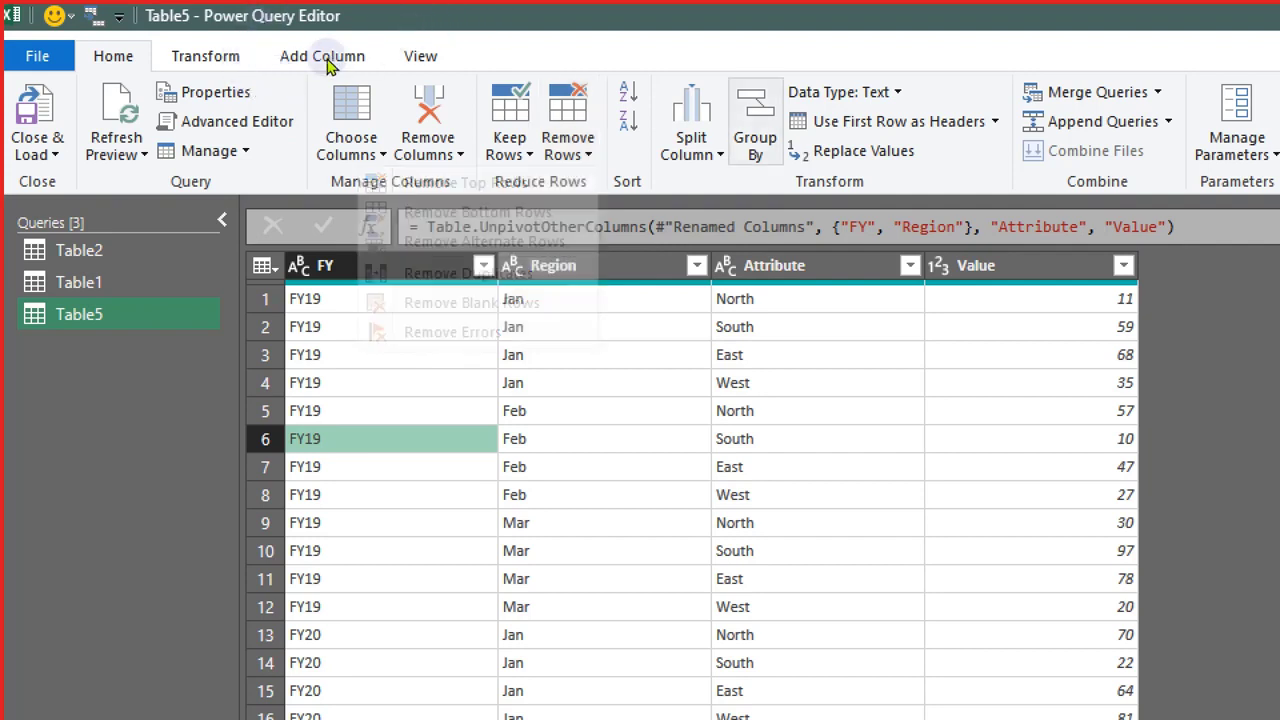
pyautogui.press('Return')
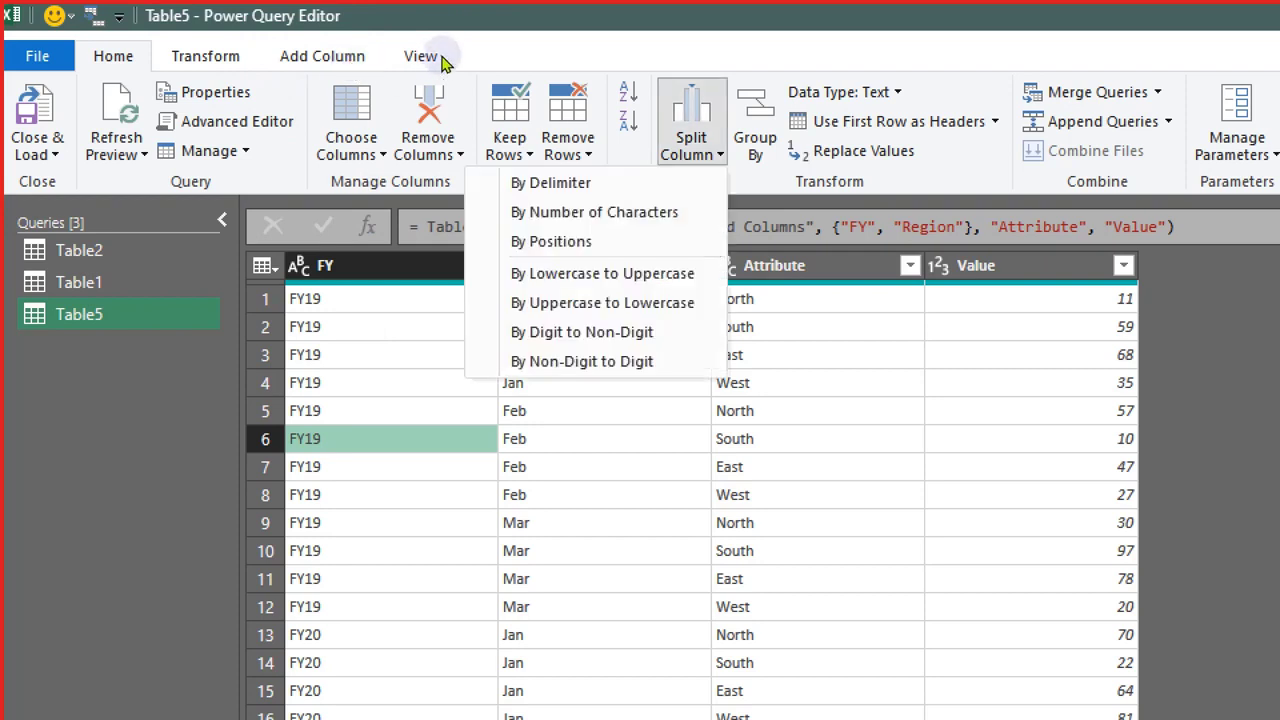
pyautogui.press('Escape')
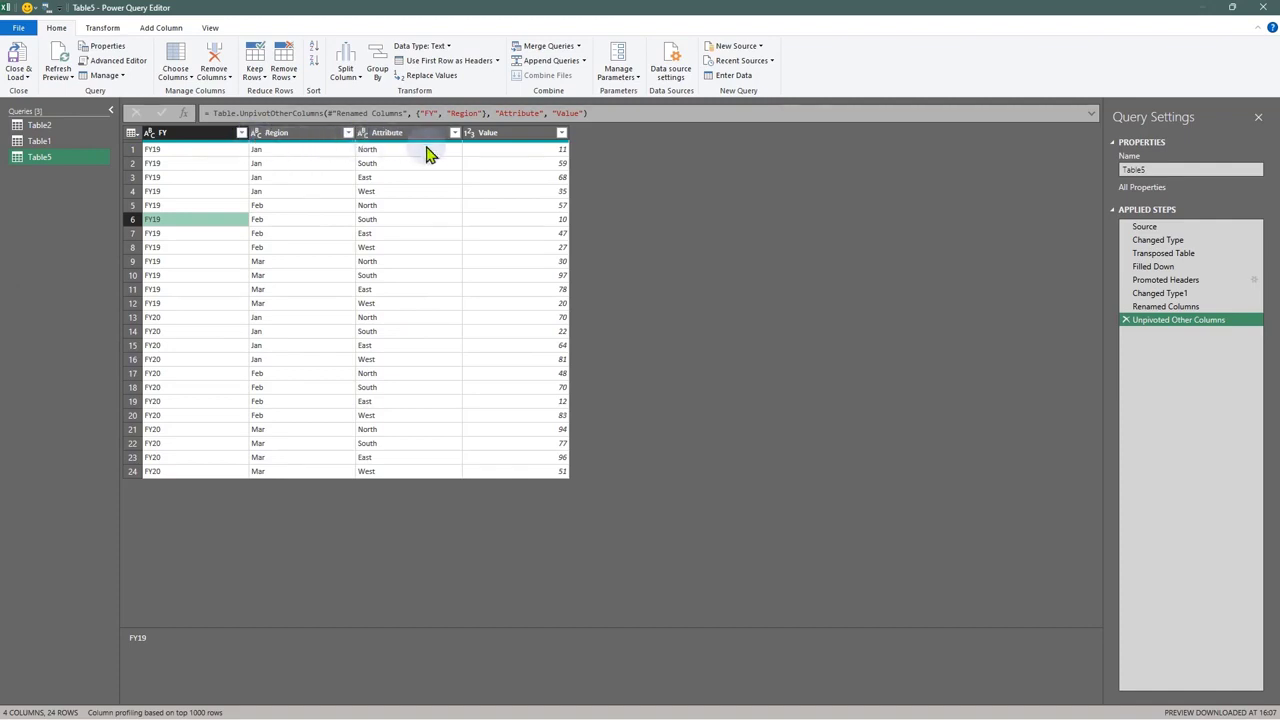
# Step: Change the Value column's data type to Text and replace that conversion with Whole Number
pyautogui.click(468, 134)
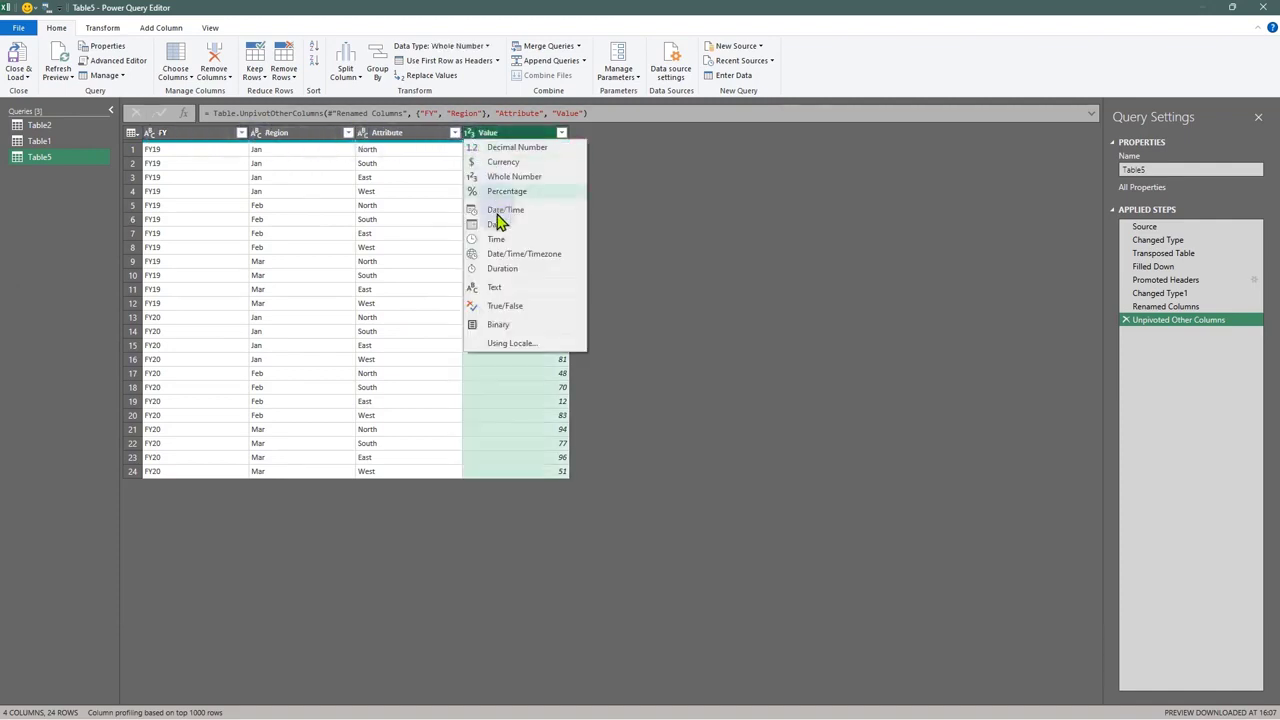
pyautogui.click(505, 288)
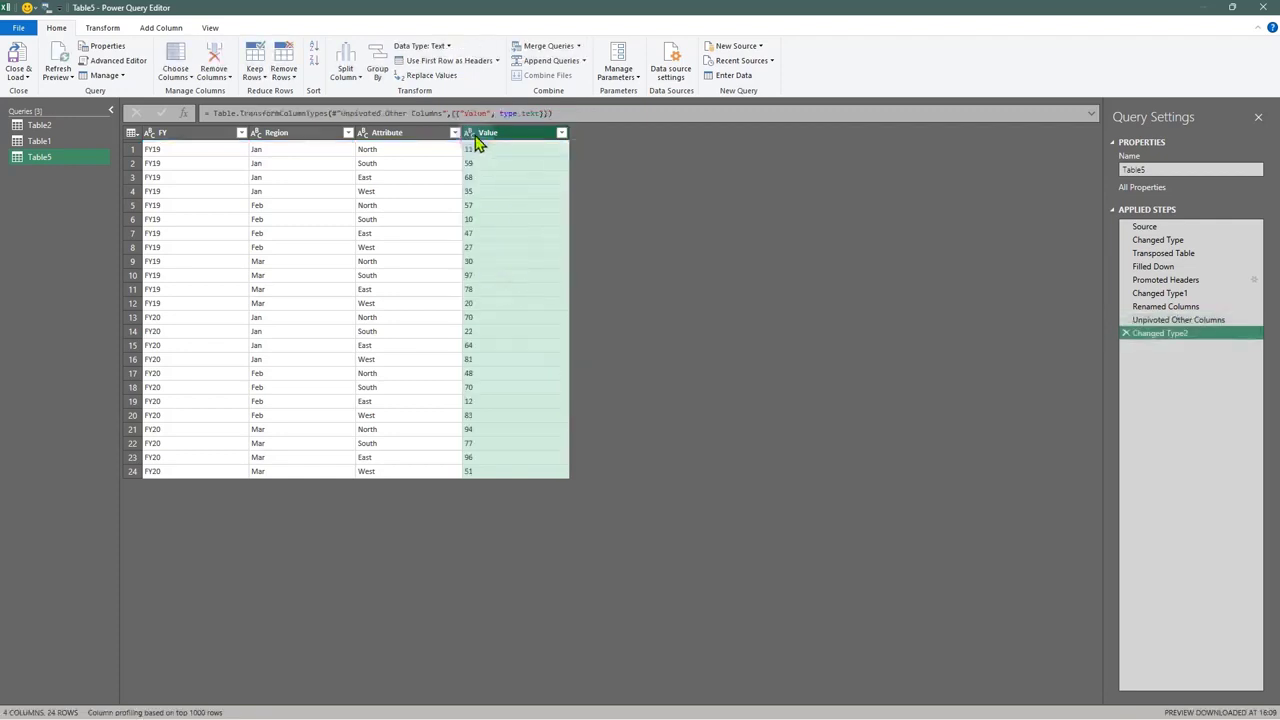
pyautogui.click(470, 134)
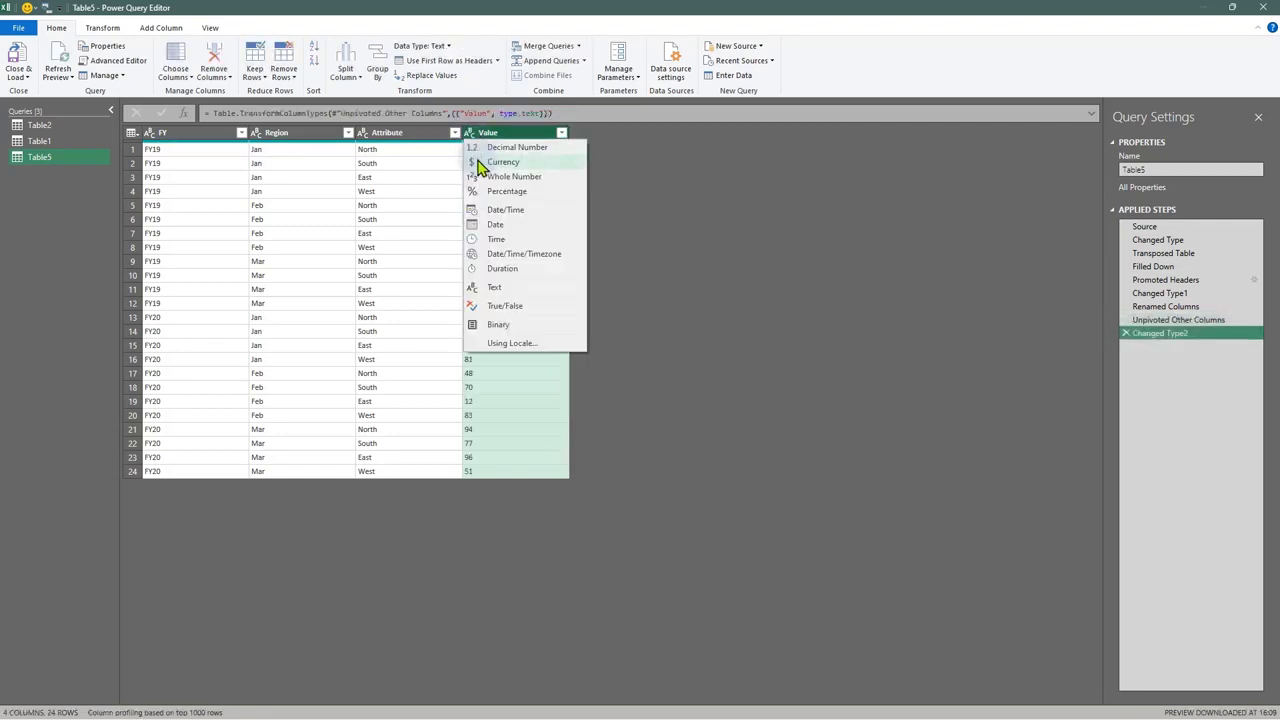
pyautogui.click(492, 177)
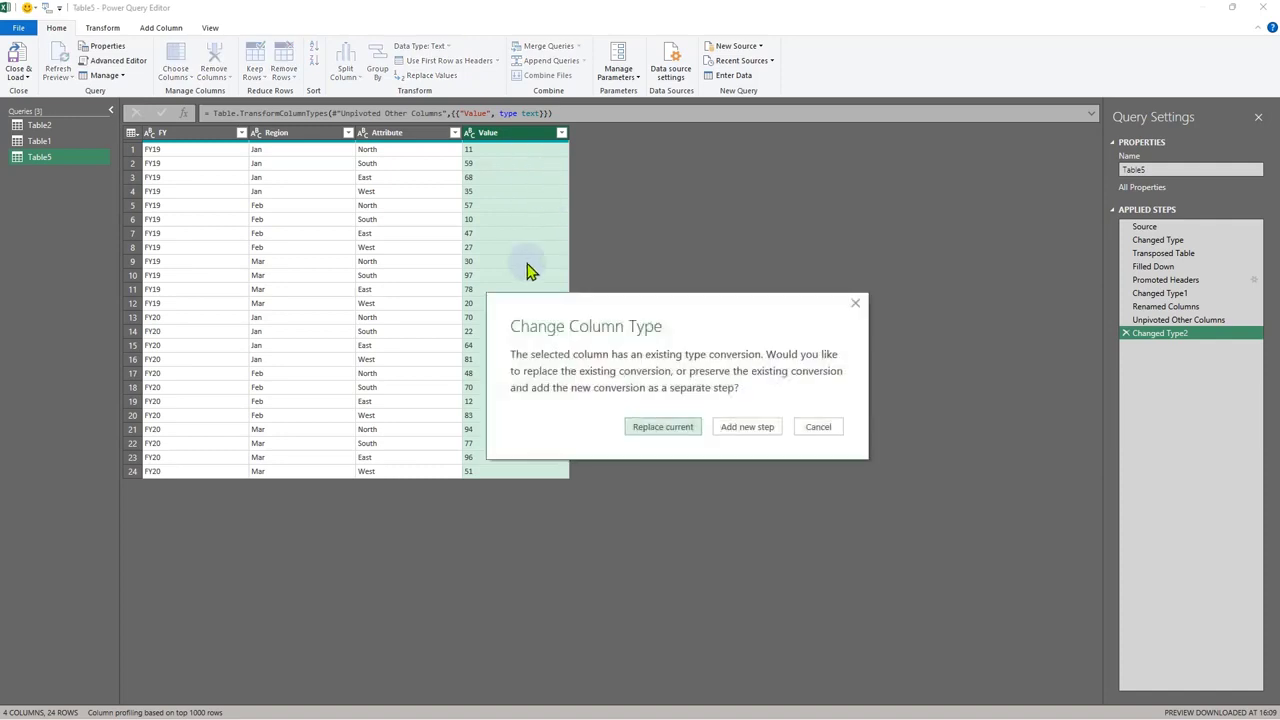
pyautogui.click(660, 430)
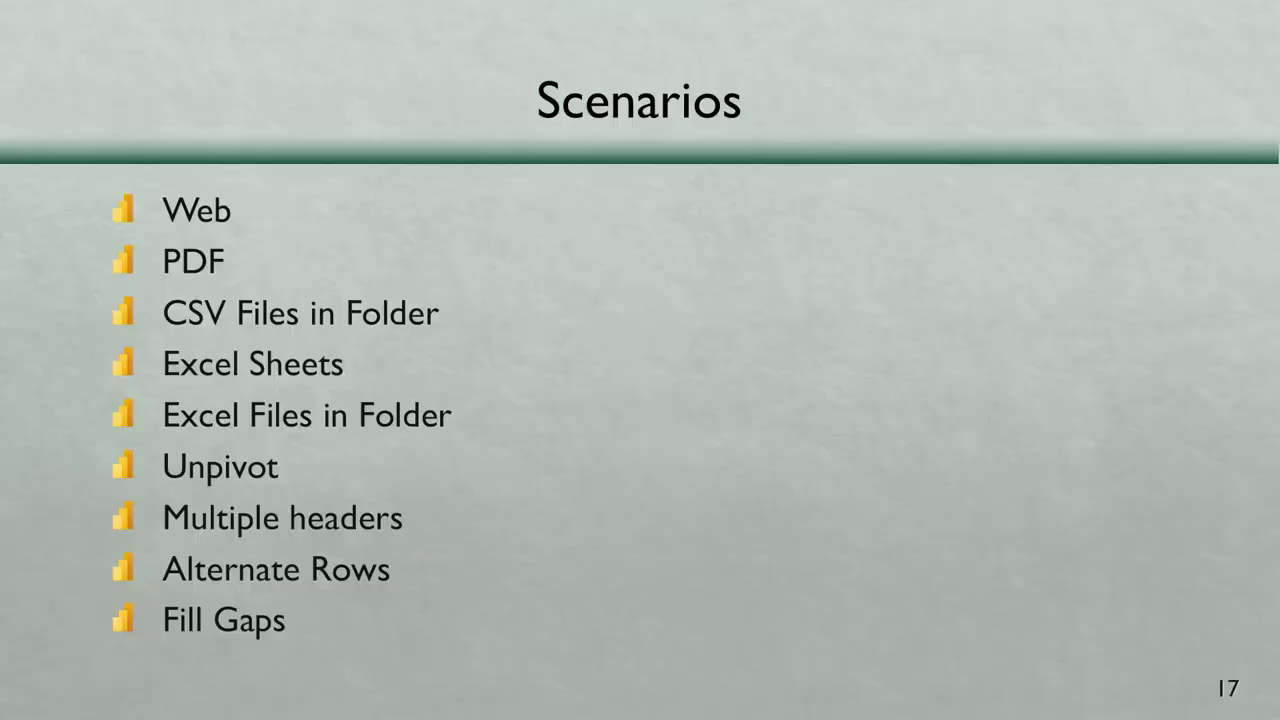
pyautogui.press('Right')
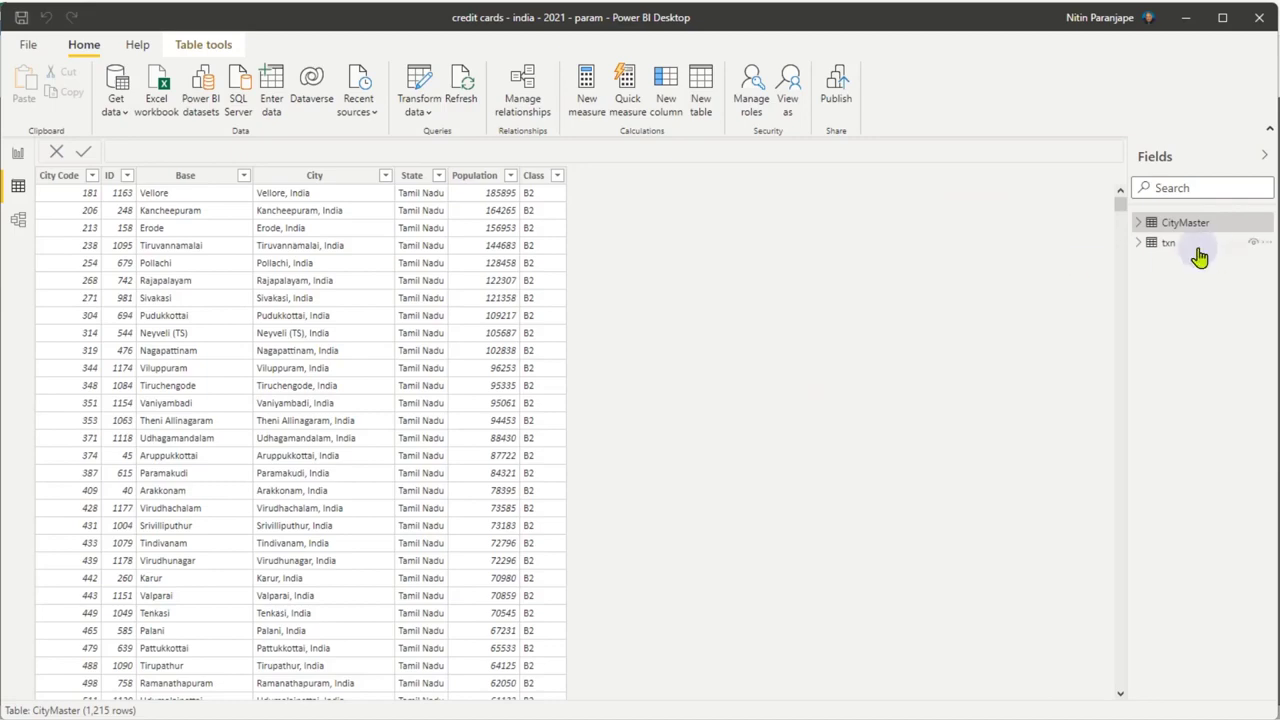
# Step: Switch to the credit cards file in Power BI Desktop and open its txn query in a maximized Power Query Editor
pyautogui.click(1199, 250)
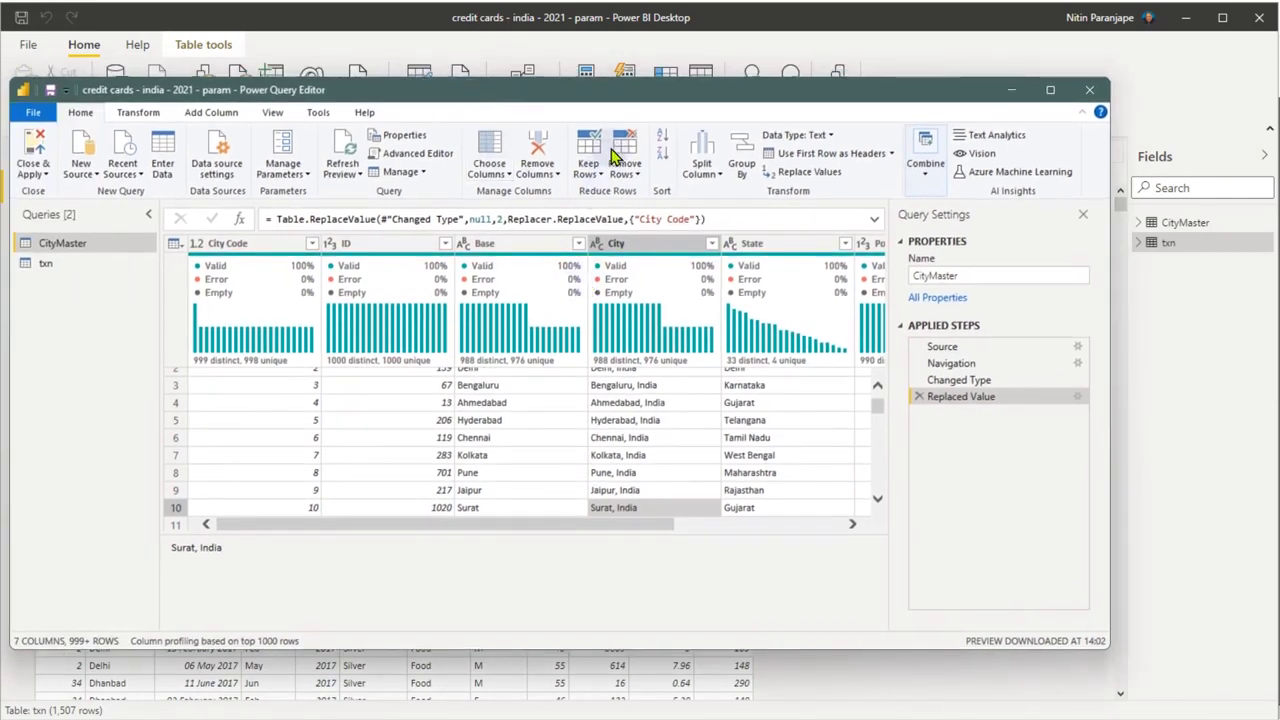
pyautogui.doubleClick(626, 89)
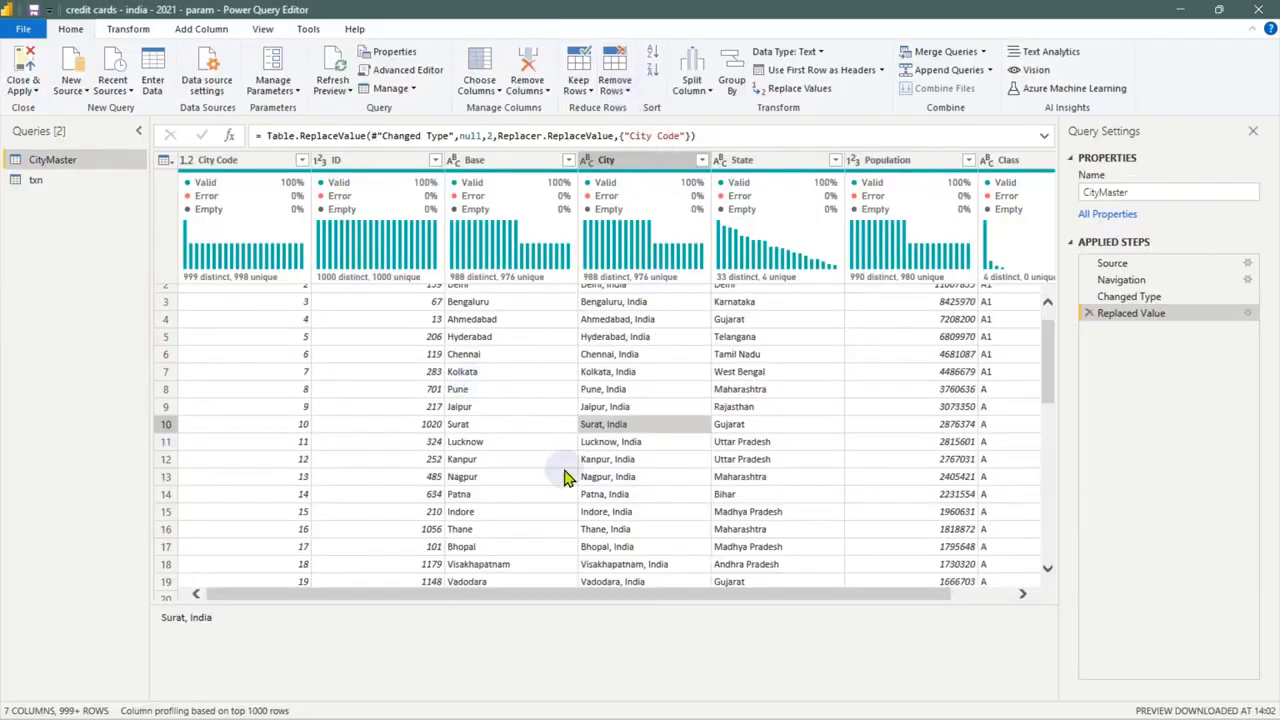
pyautogui.moveTo(666, 594); pyautogui.dragTo(903, 608)
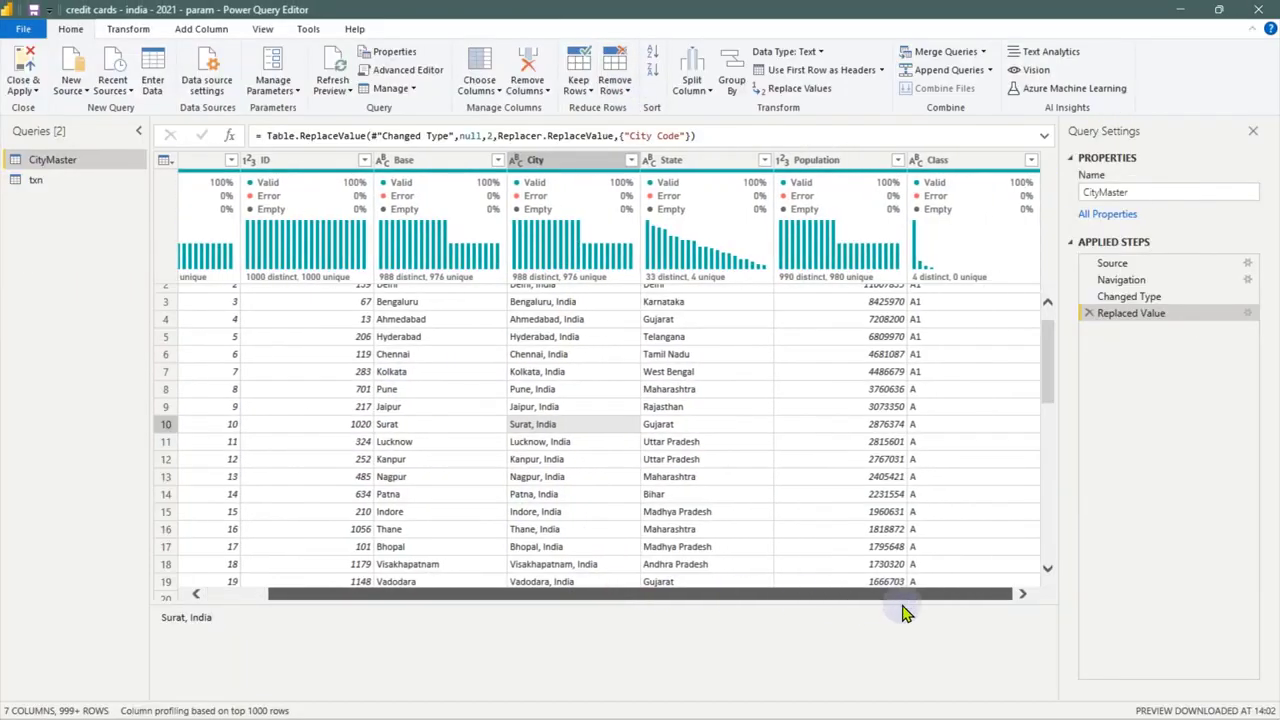
pyautogui.click(45, 180)
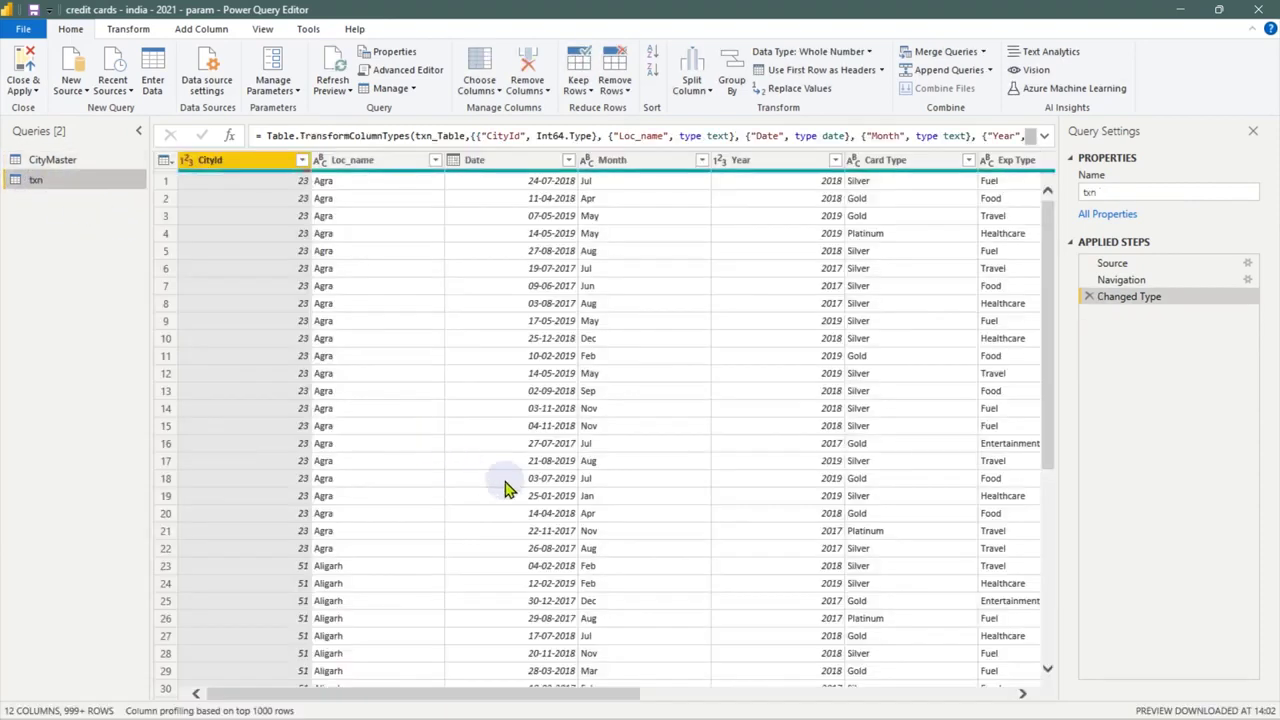
# Step: Change the data type of the txn query's Date column to Text, replacing the current conversion
pyautogui.click(494, 160)
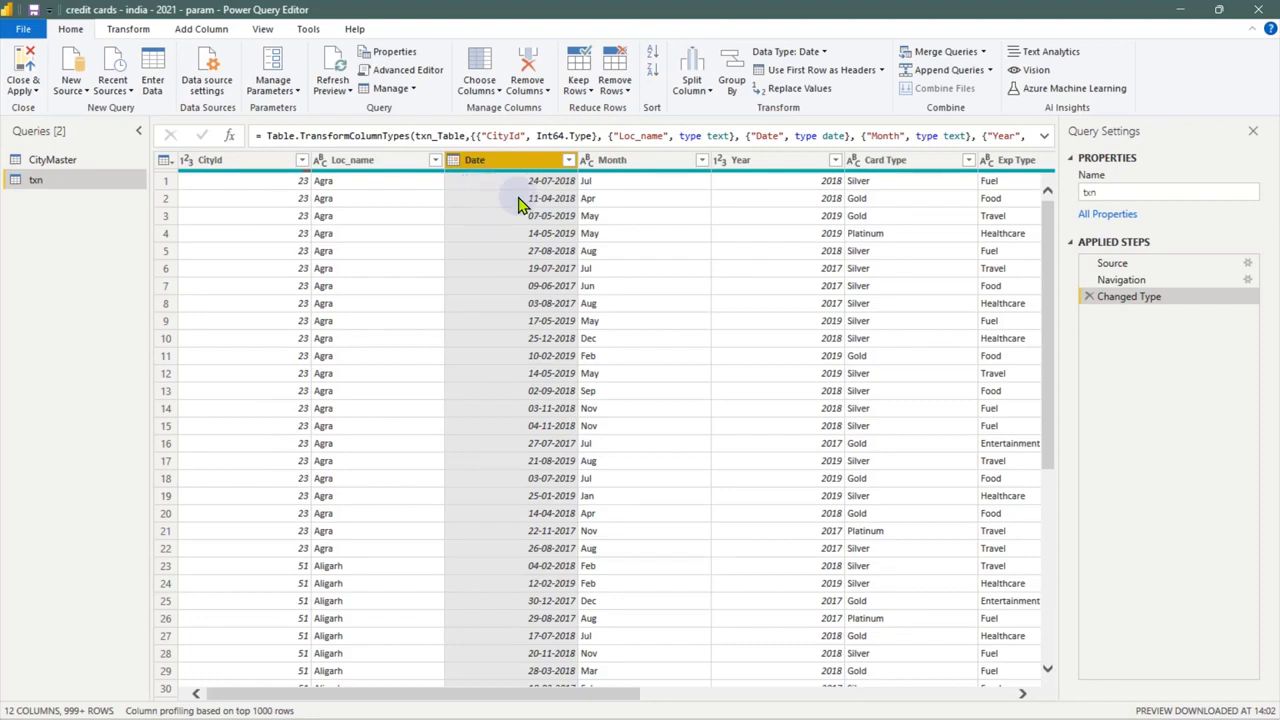
pyautogui.click(455, 160)
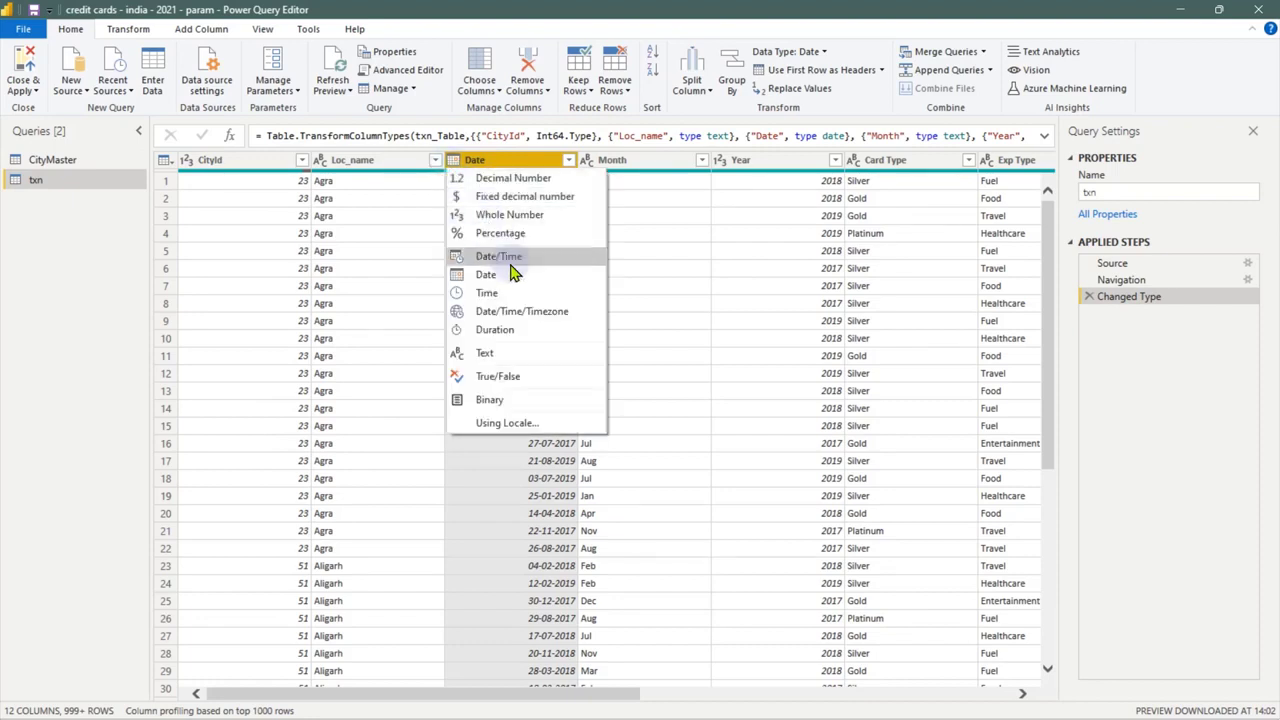
pyautogui.click(507, 353)
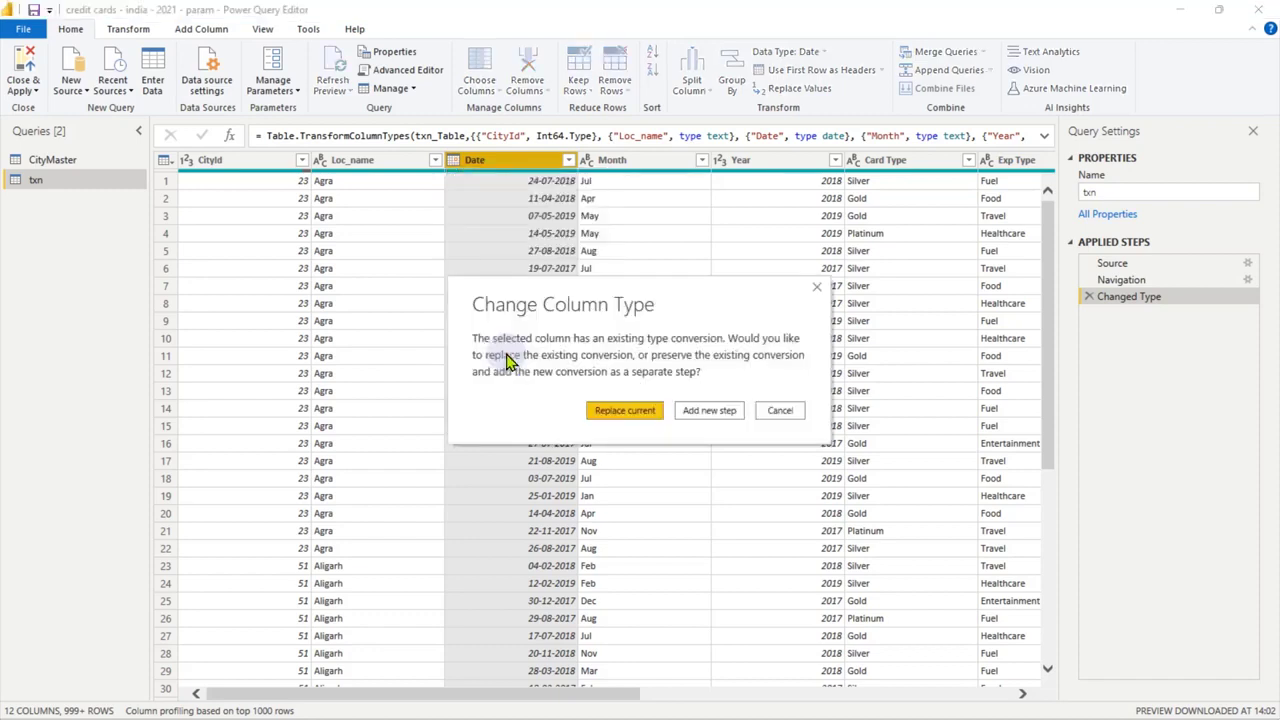
pyautogui.click(621, 411)
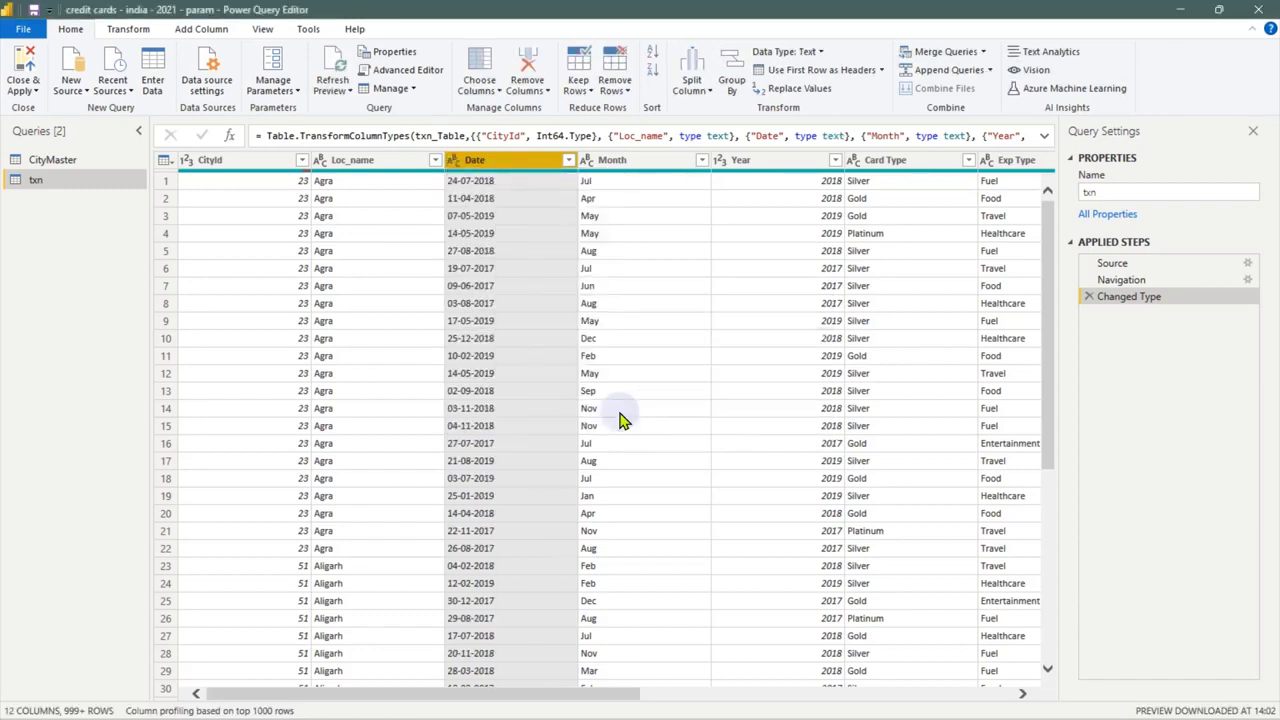
# Step: Set the Date column's data type back to Date, replacing the current conversion
pyautogui.click(452, 160)
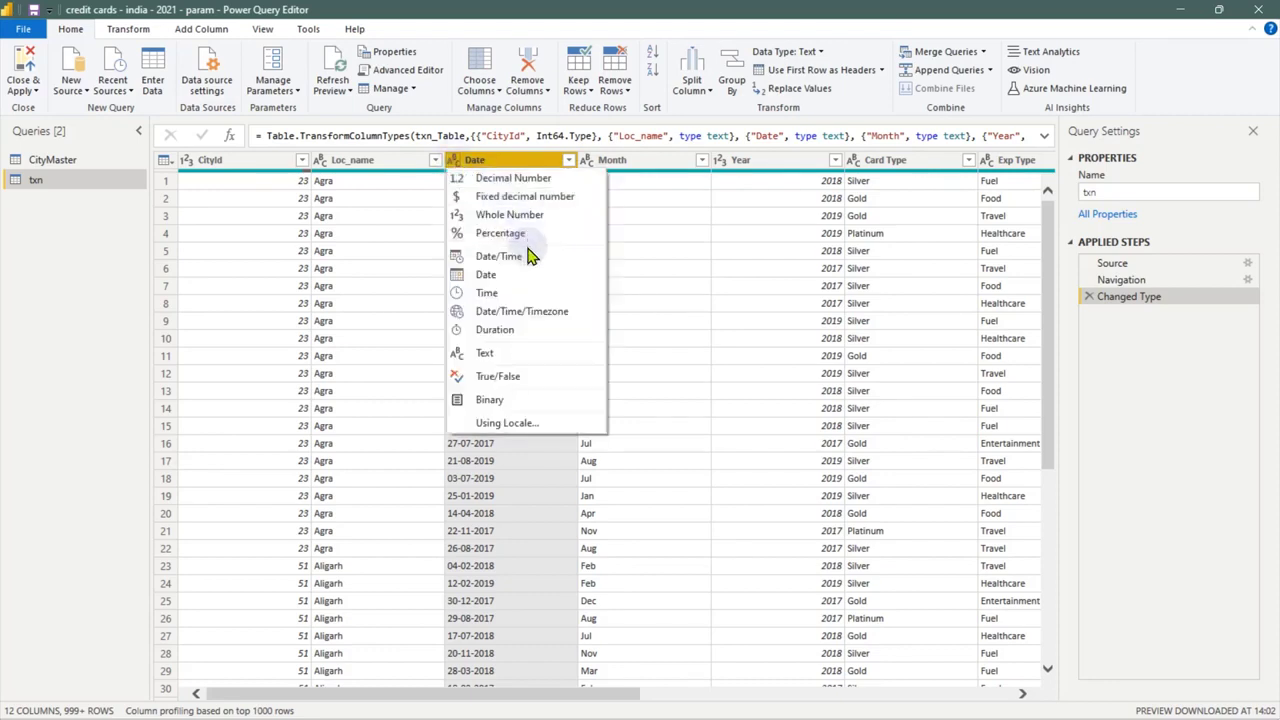
pyautogui.click(513, 285)
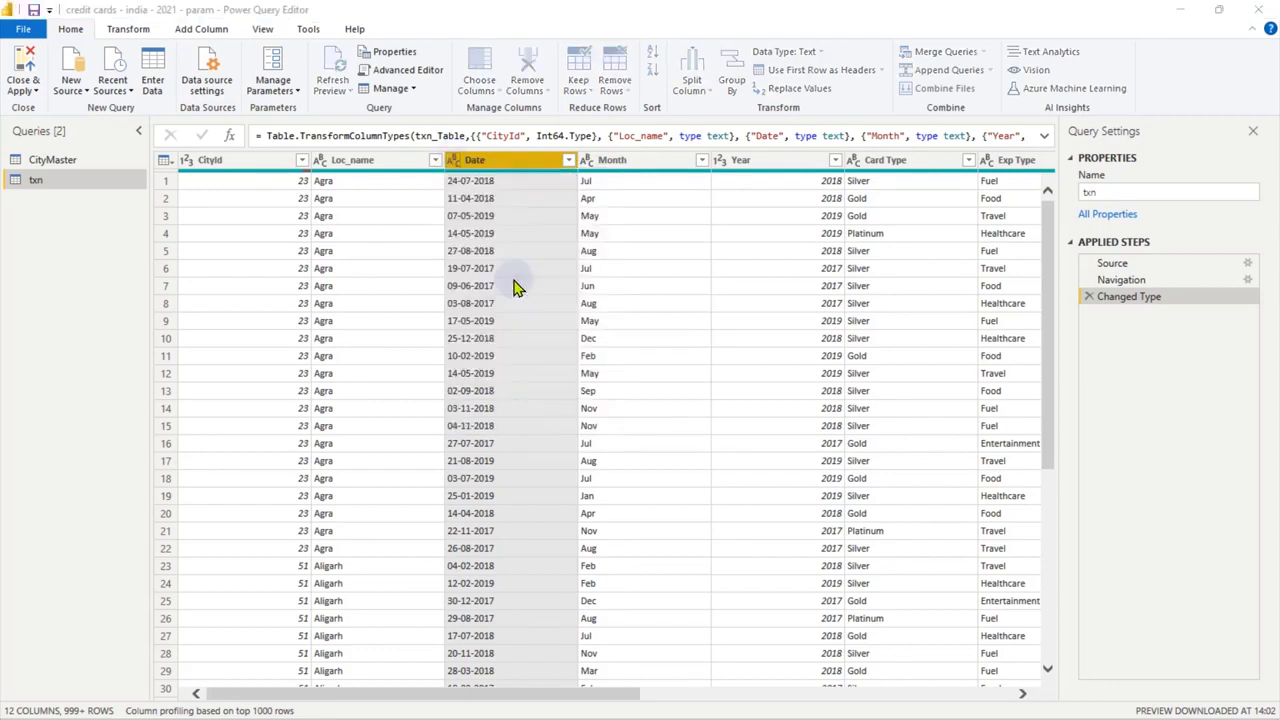
pyautogui.click(626, 416)
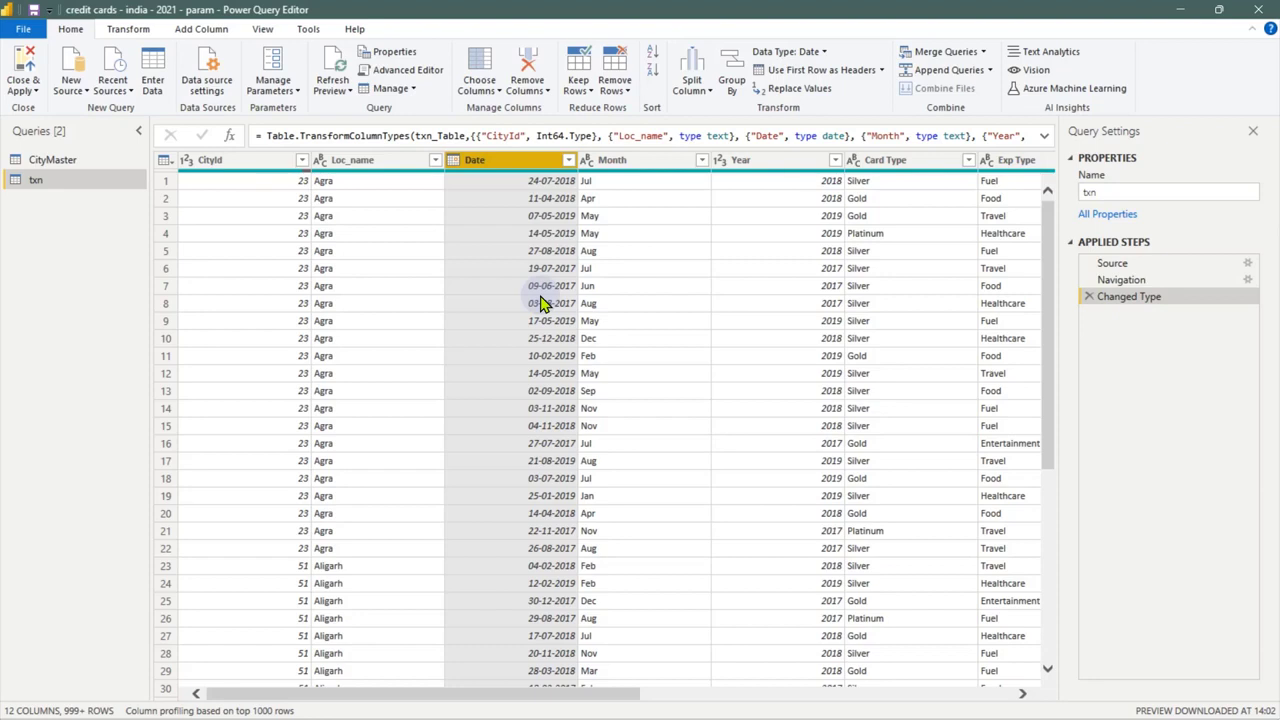
# Step: Convert the Date column to the Text data type again, replacing the existing type conversion
pyautogui.click(457, 163)
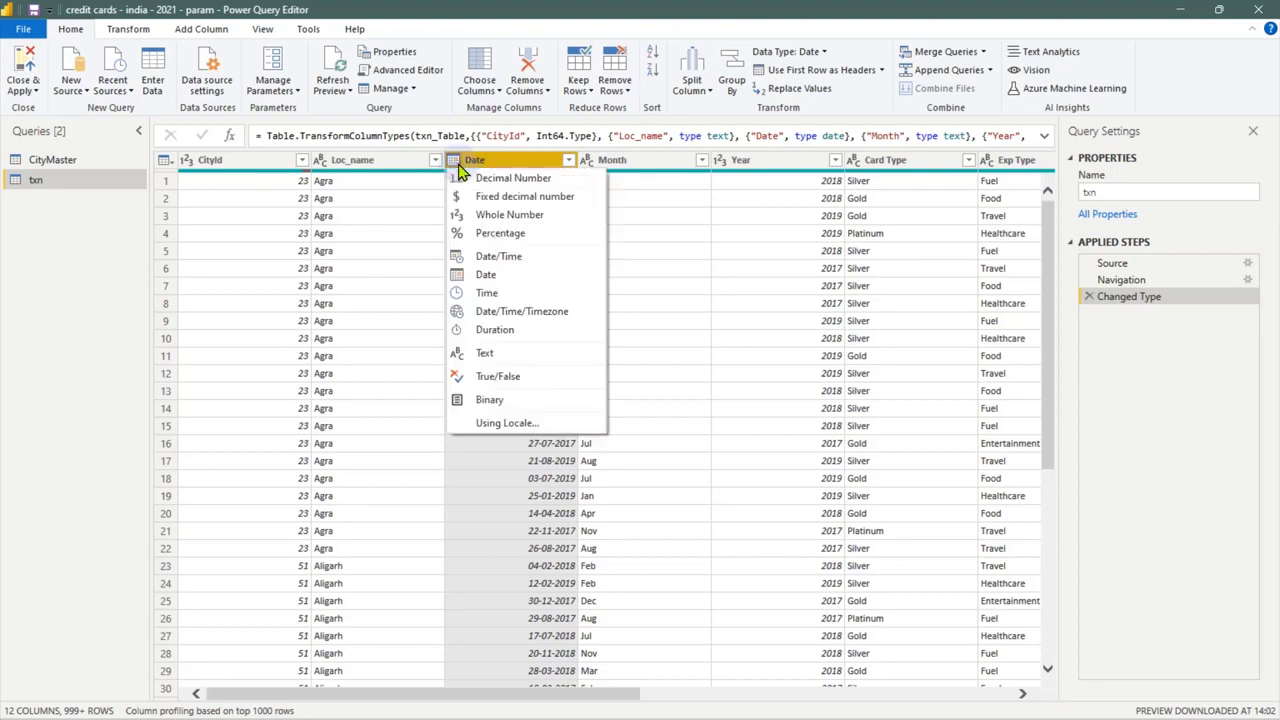
pyautogui.click(485, 353)
pyautogui.click(592, 409)
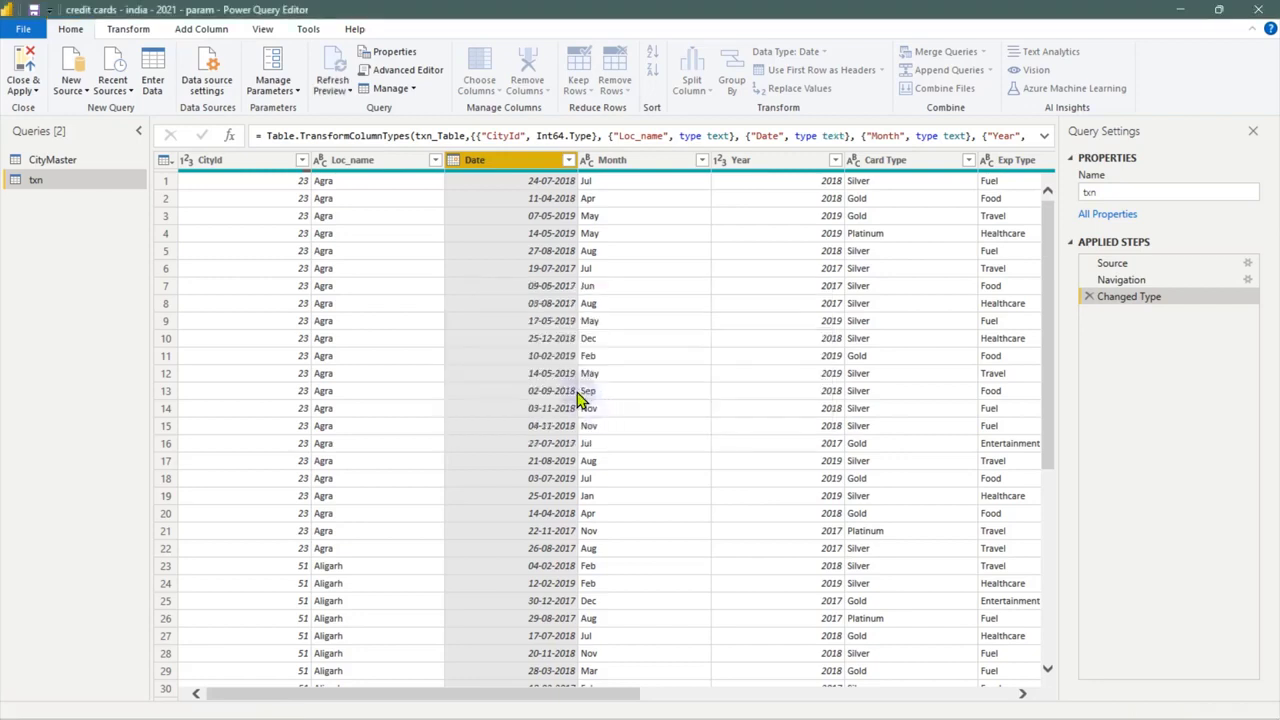
# Step: Start a locale-based type change on the txn query's Date column with Date as the target data type
pyautogui.click(453, 162)
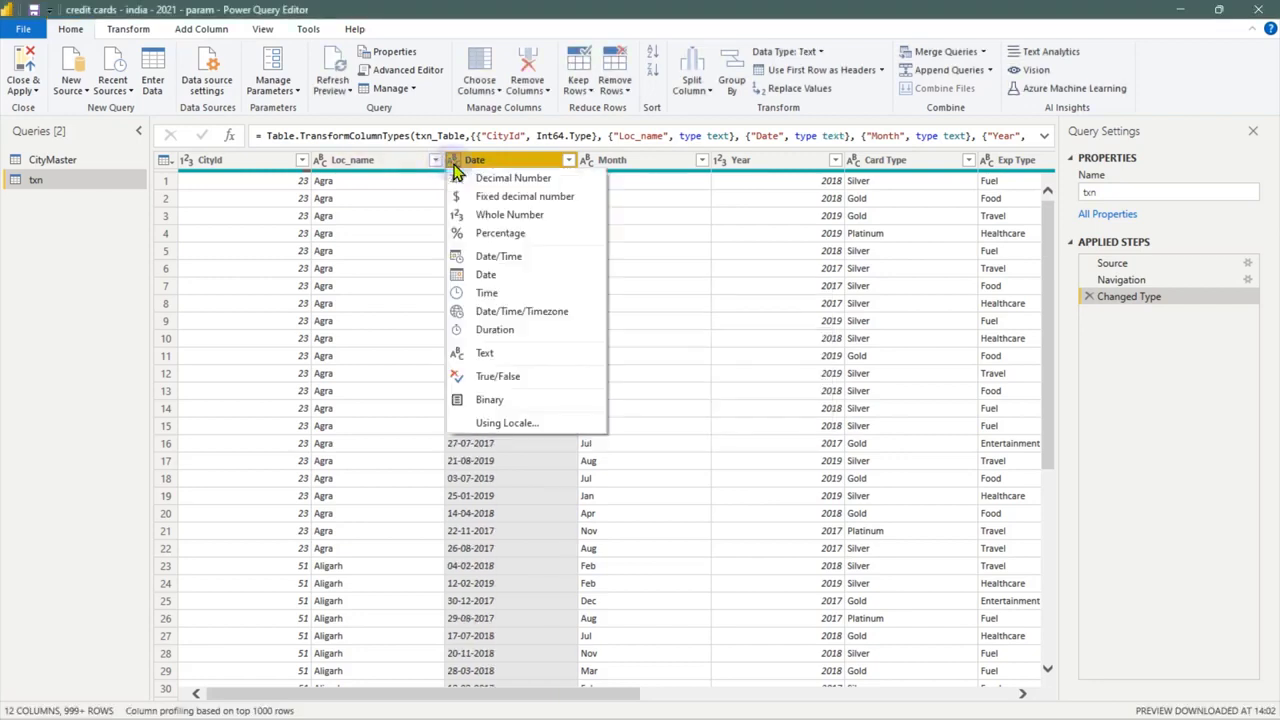
pyautogui.click(497, 276)
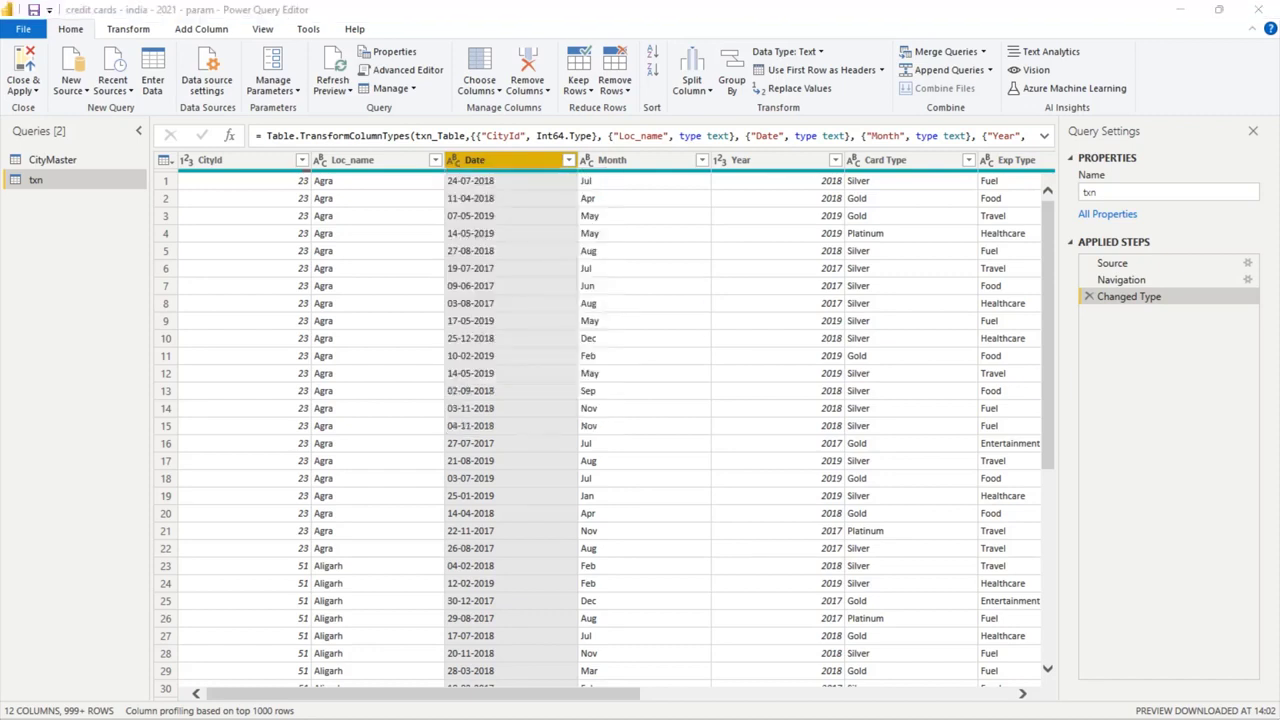
pyautogui.click(455, 163)
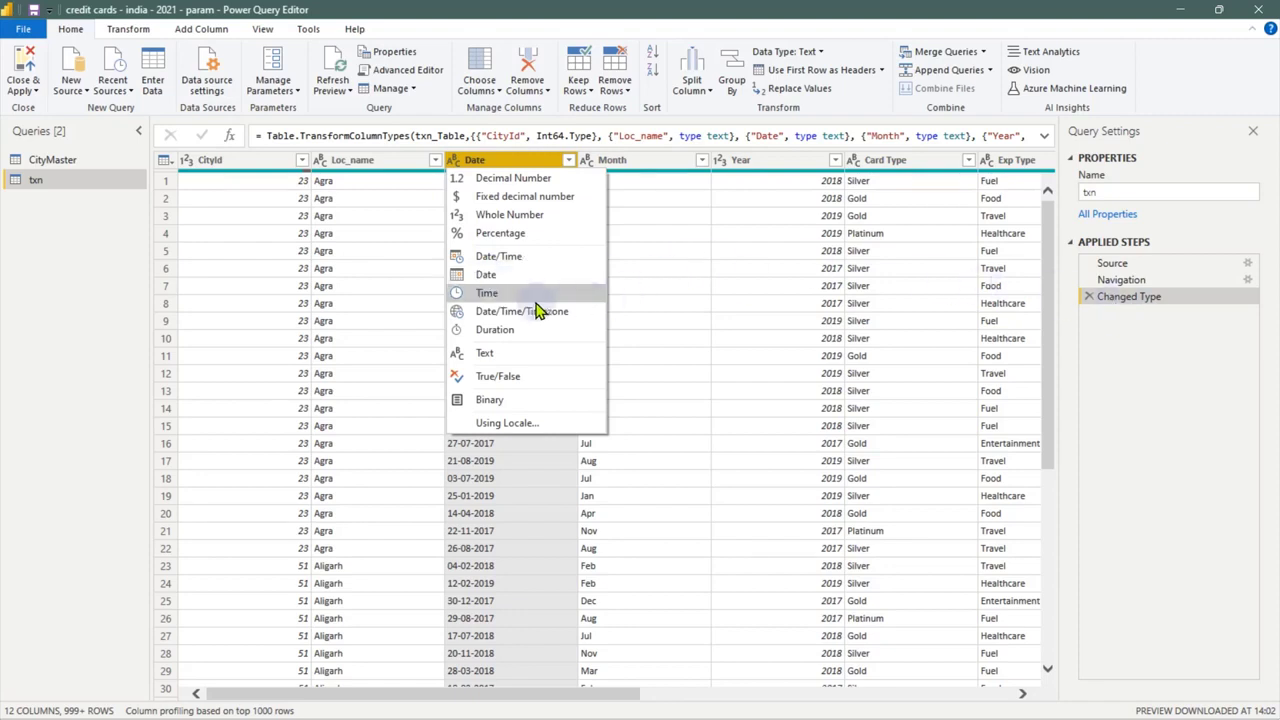
pyautogui.click(519, 432)
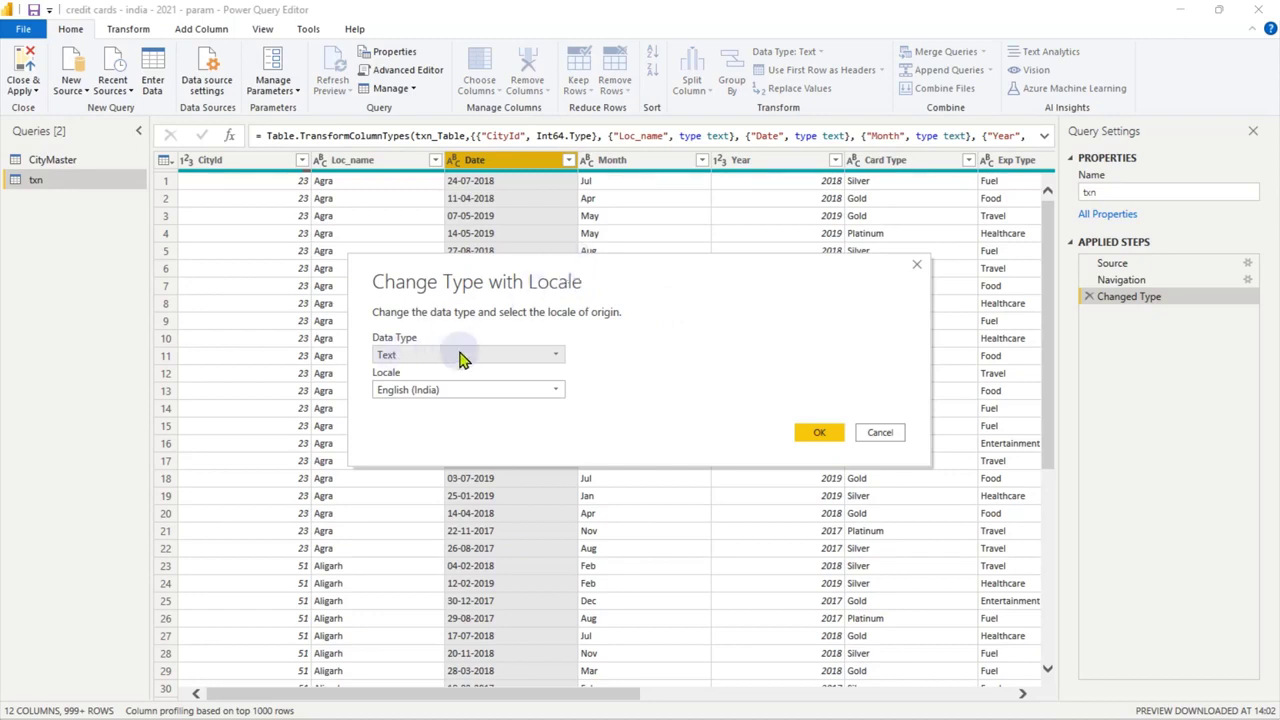
pyautogui.click(463, 360)
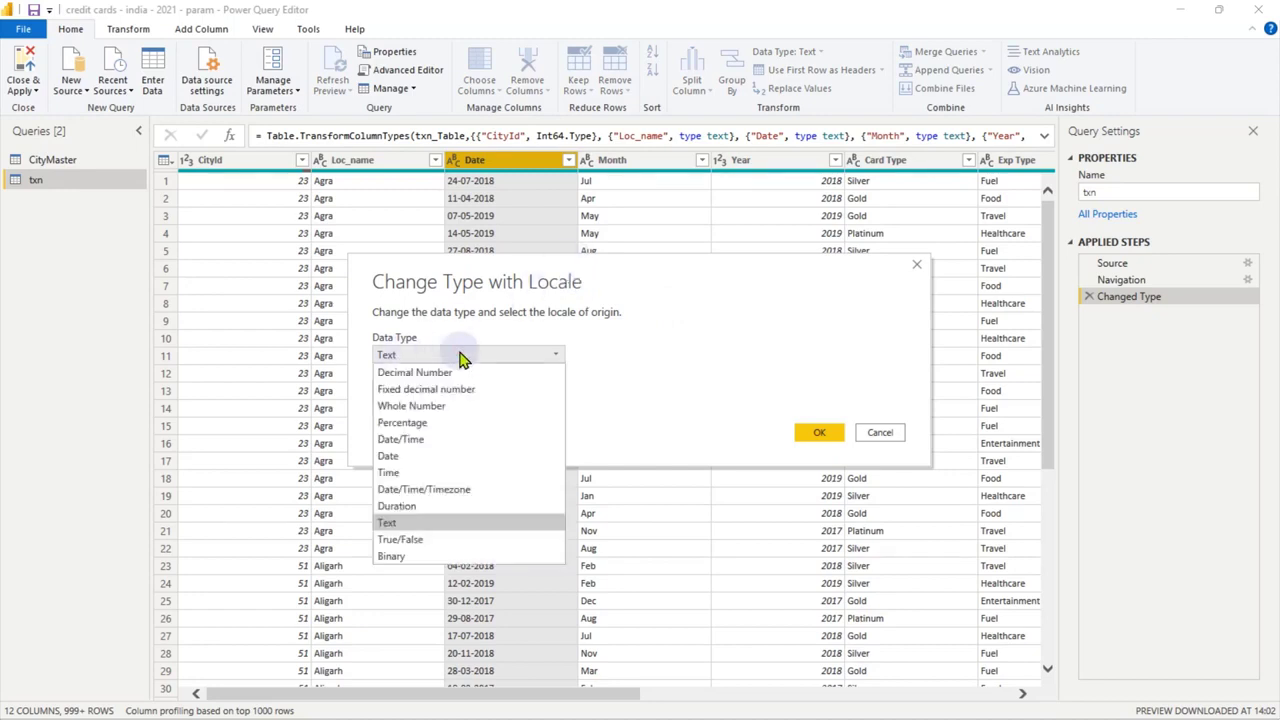
pyautogui.click(431, 458)
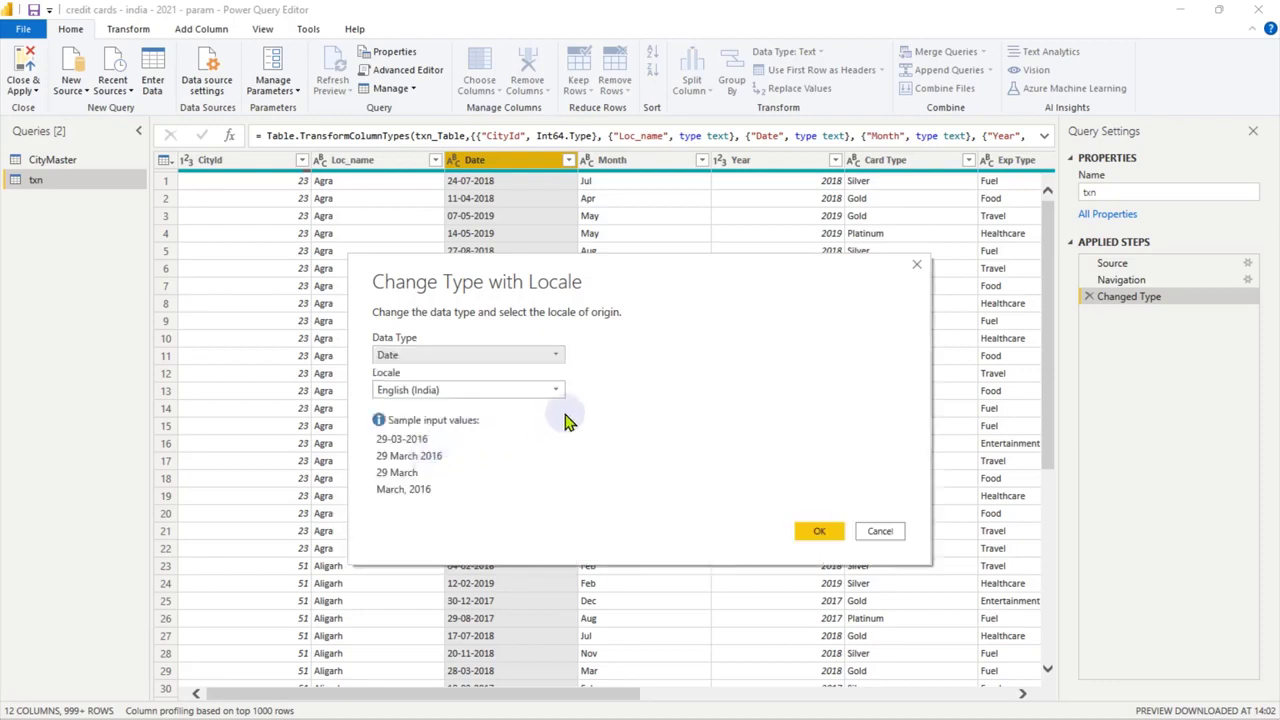
# Step: Set the locale of origin to English (United States) and apply the Date column's type conversion
pyautogui.click(442, 393)
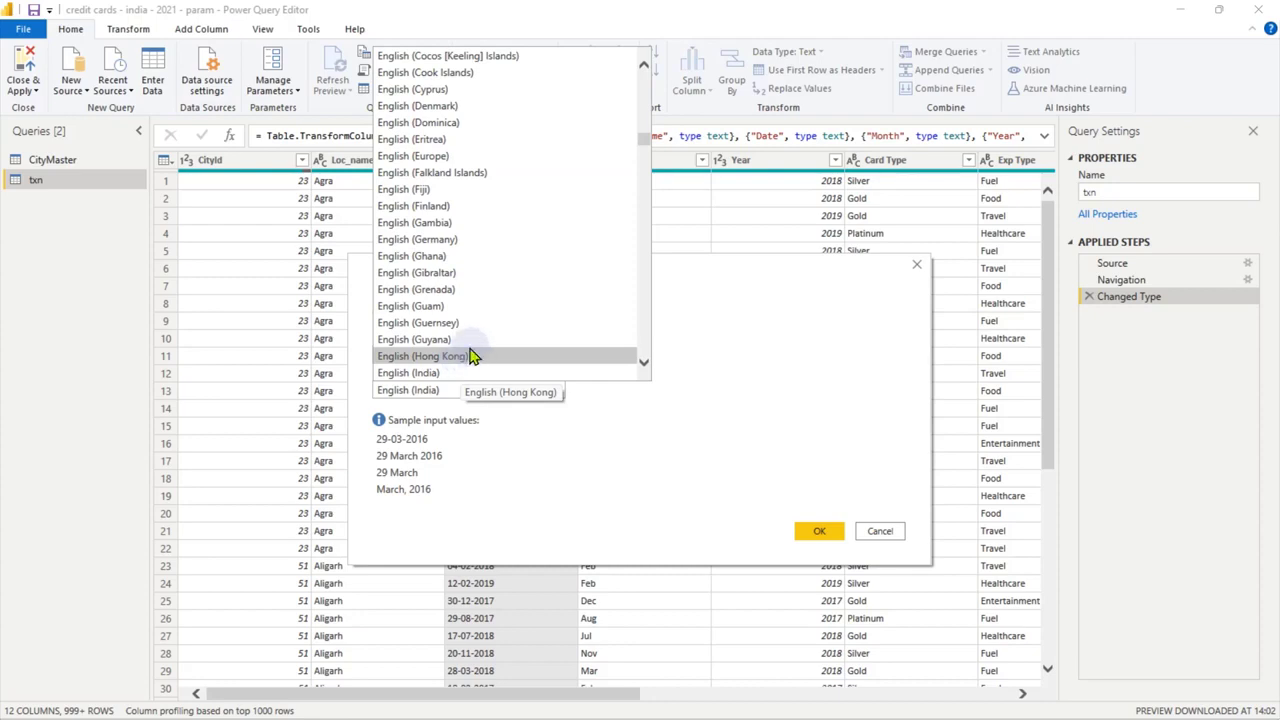
pyautogui.scroll(-9, 473, 357)
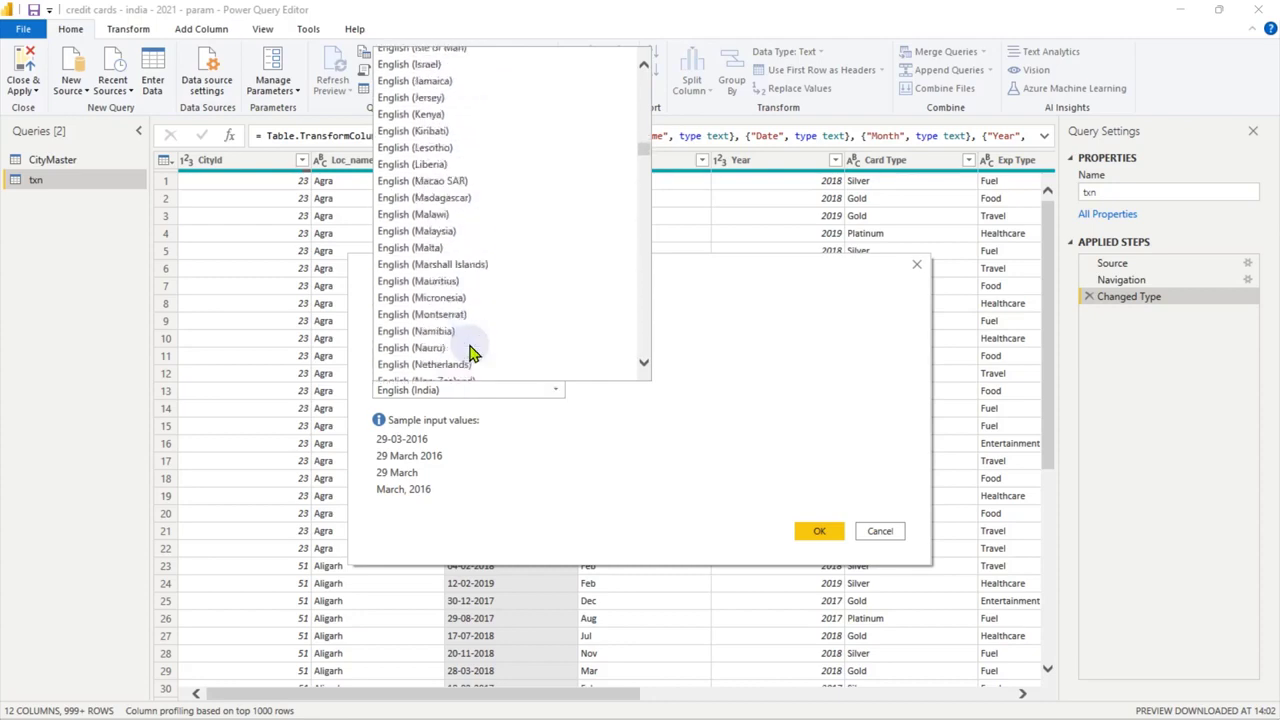
pyautogui.scroll(-10, 473, 354)
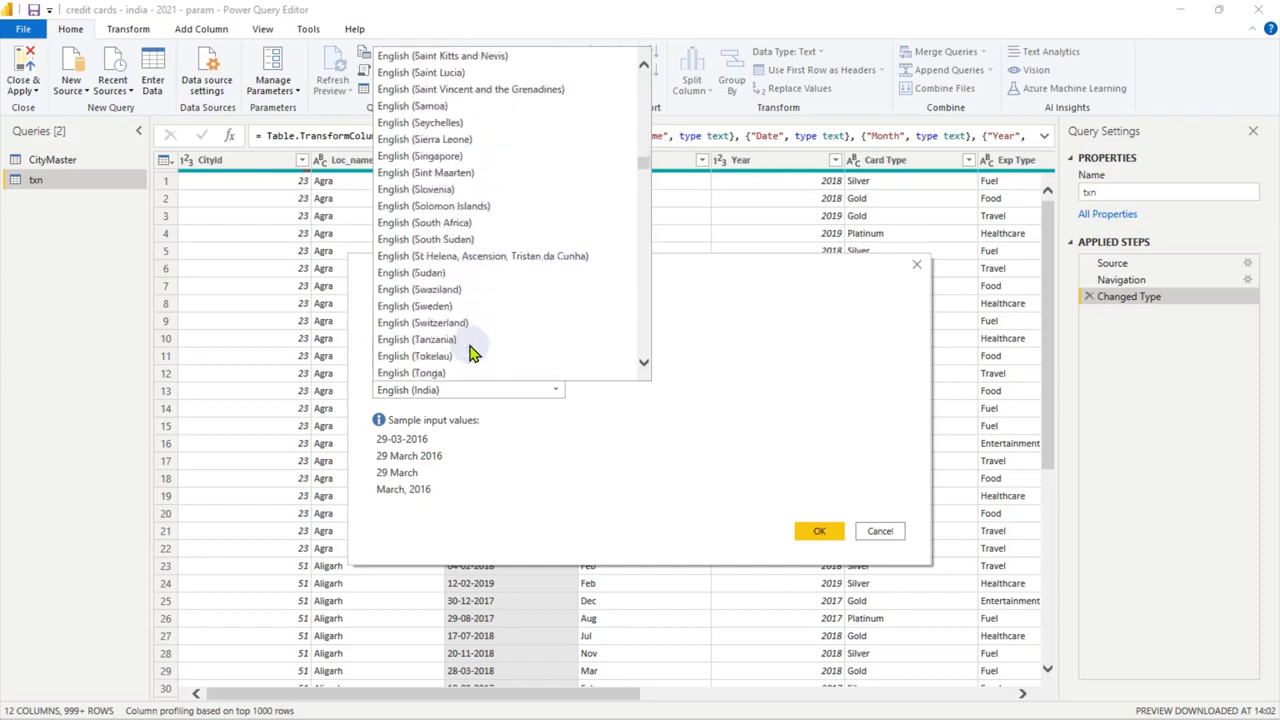
pyautogui.scroll(-5, 473, 354)
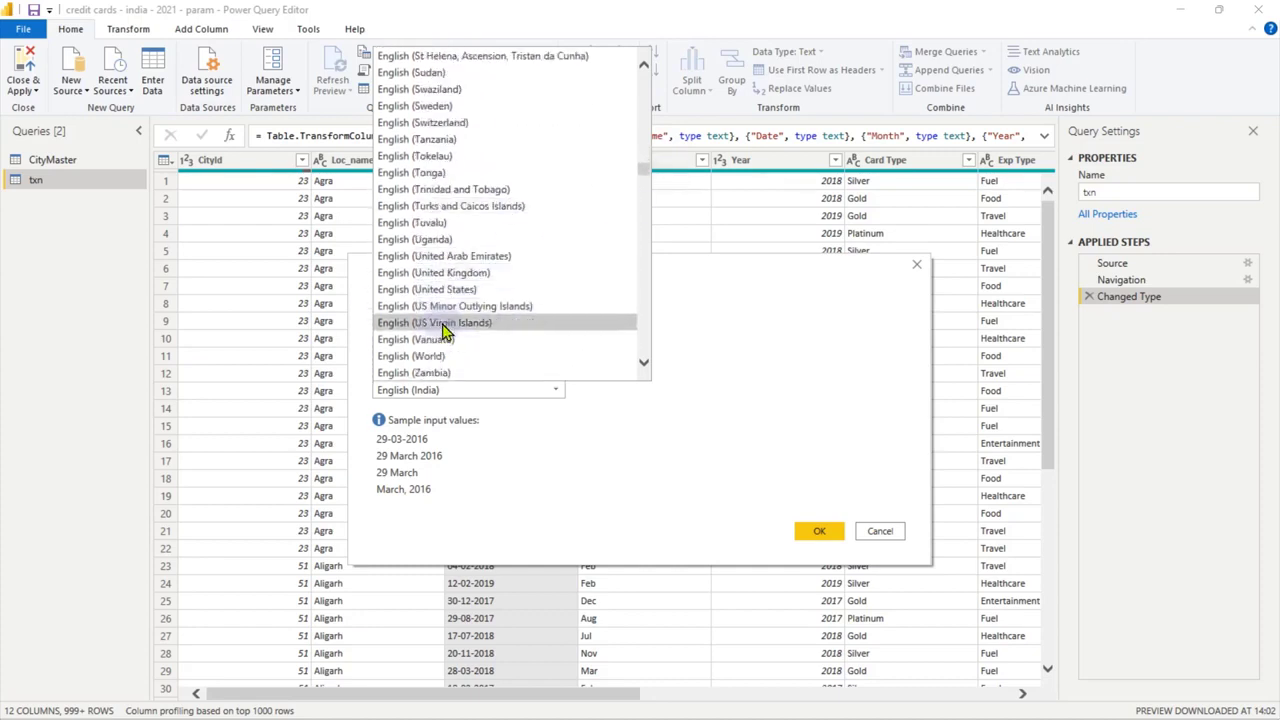
pyautogui.scroll(-4, 443, 330)
pyautogui.scroll(6, 445, 320)
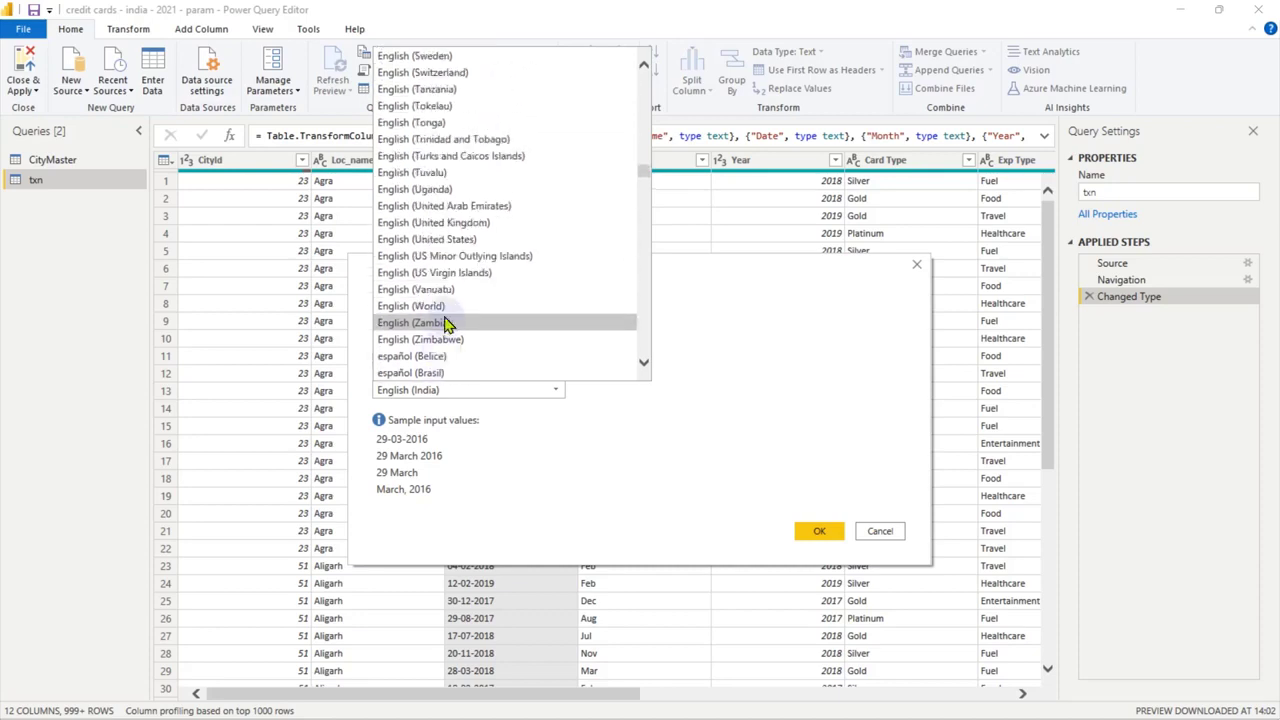
pyautogui.scroll(3, 447, 300)
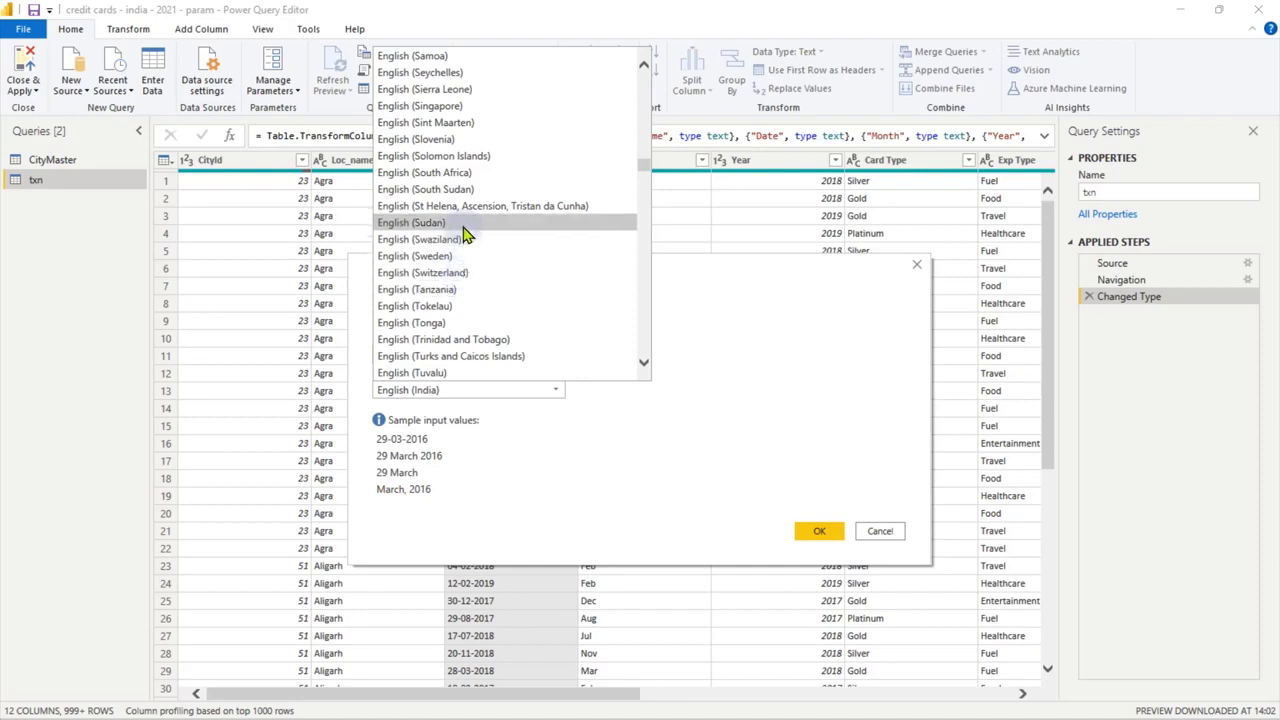
pyautogui.scroll(2, 462, 234)
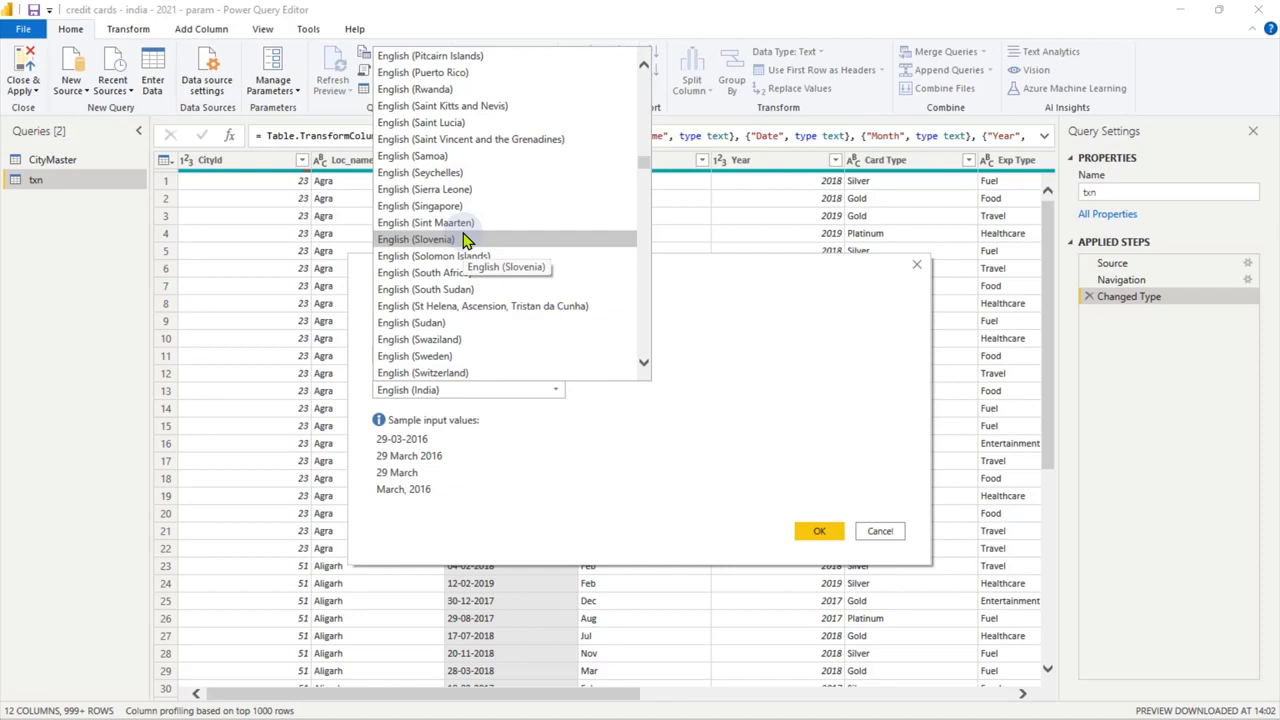
pyautogui.scroll(-3, 465, 240)
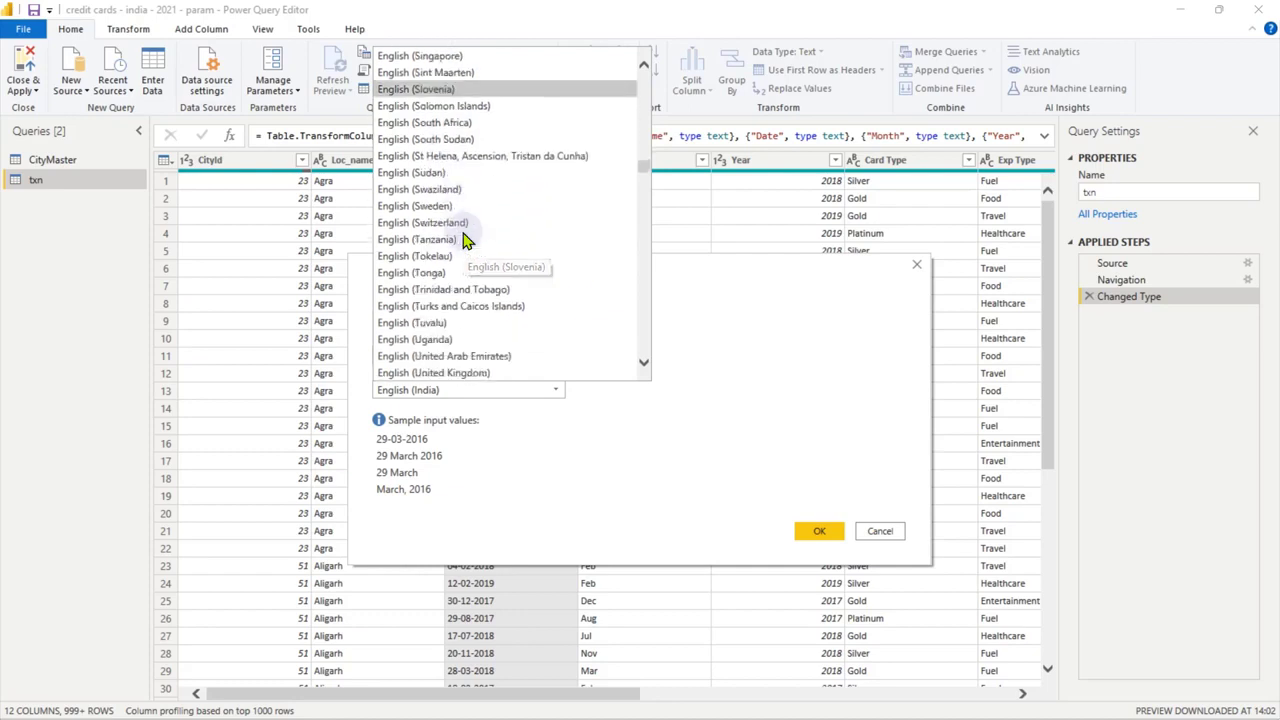
pyautogui.scroll(-2, 465, 240)
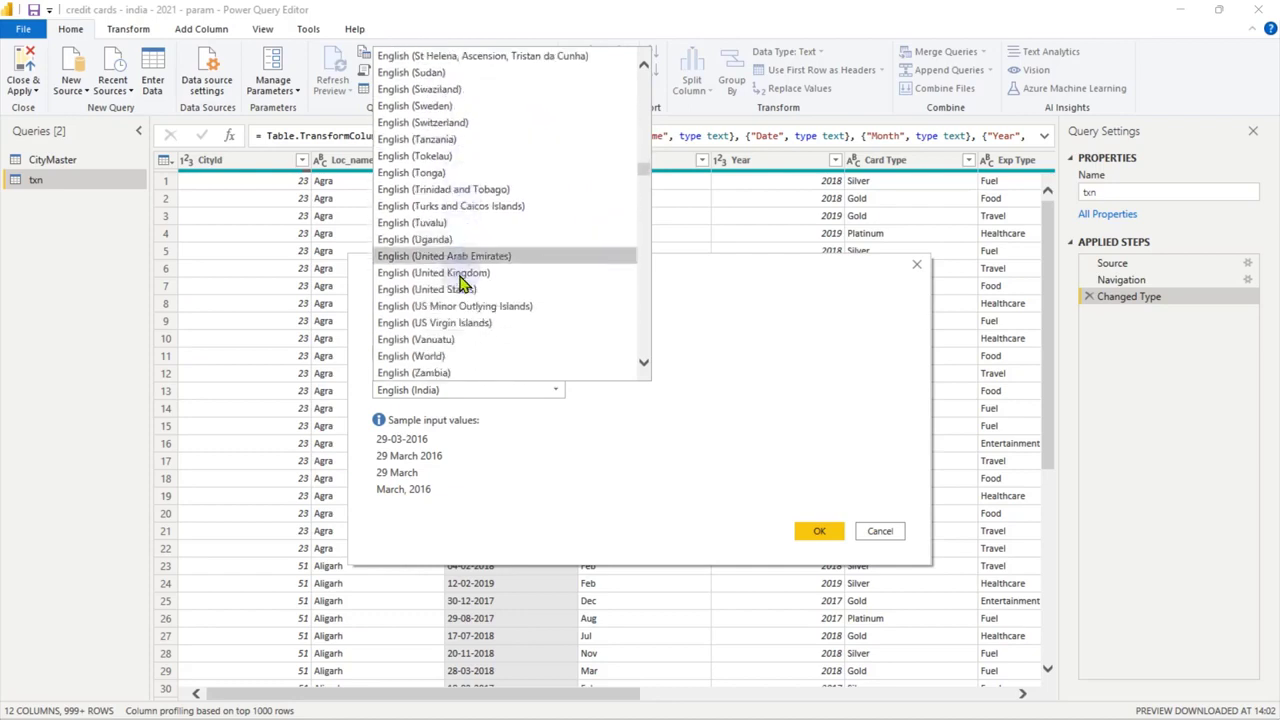
pyautogui.click(465, 290)
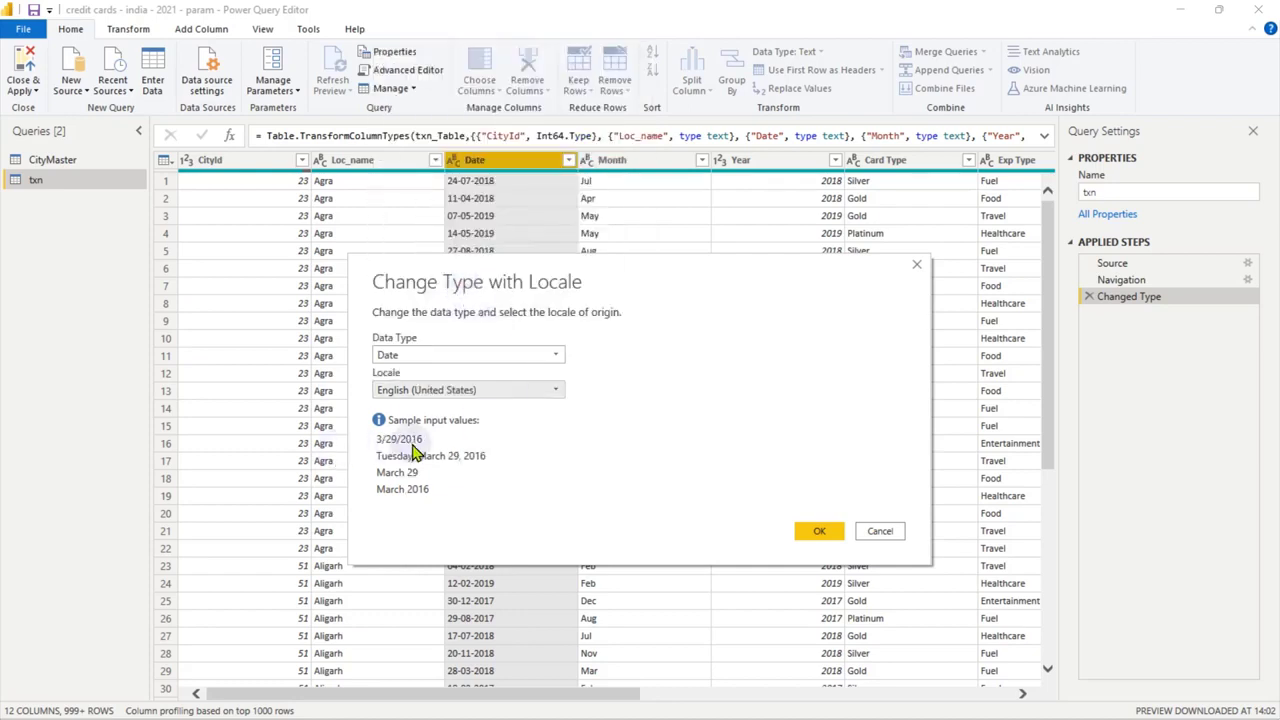
pyautogui.click(818, 533)
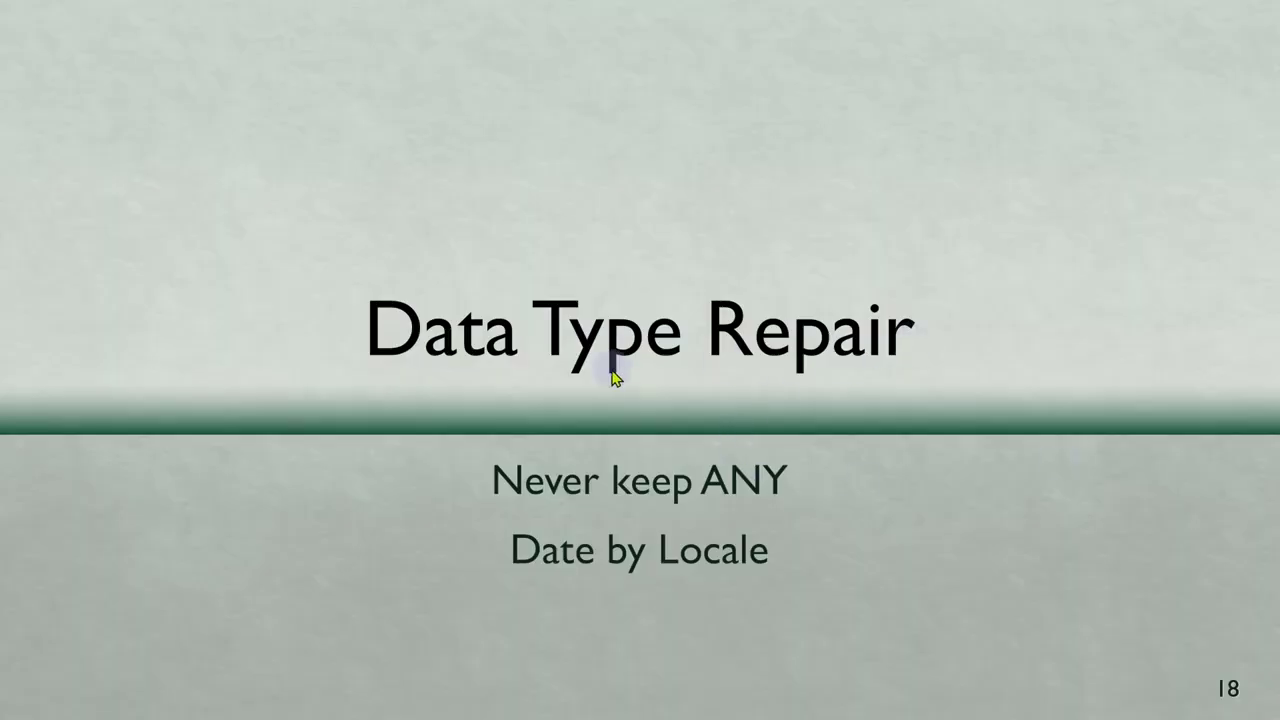
pyautogui.click(851, 357)
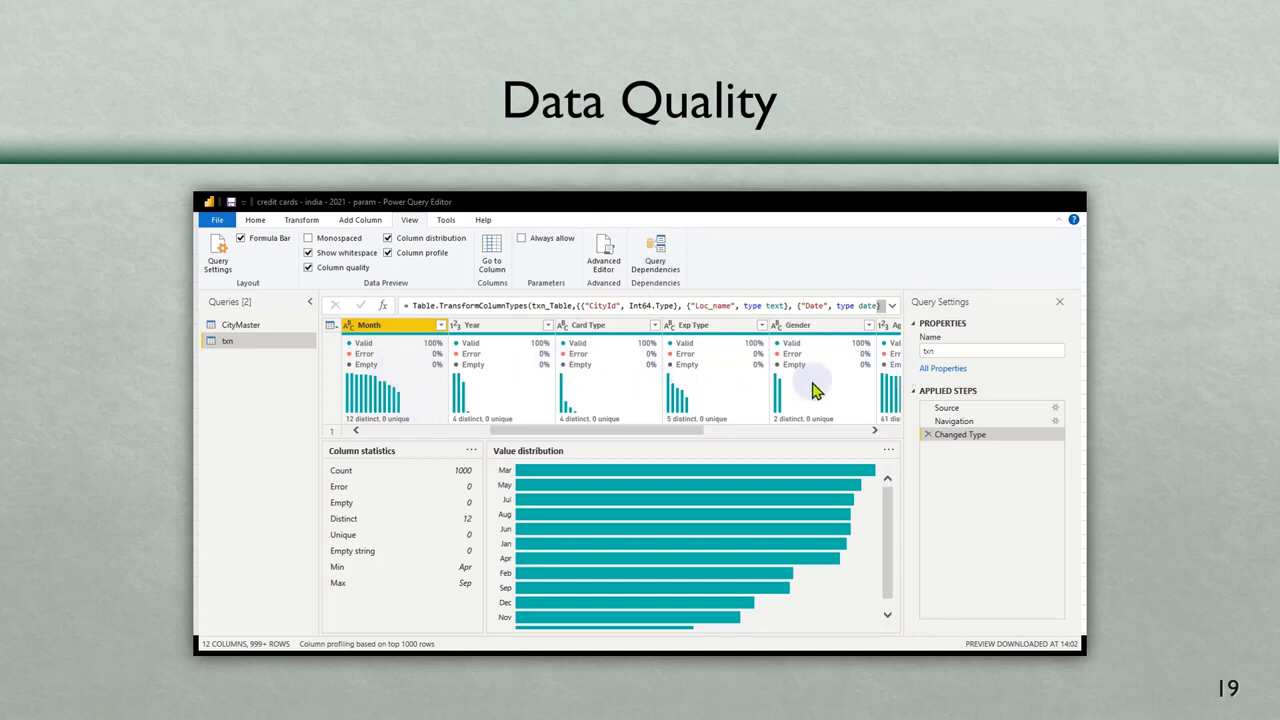
# Step: Switch back to the Power Query Editor and enable column distribution, column profile and column quality for the txn preview
pyautogui.hotkey('alt', 'Tab')
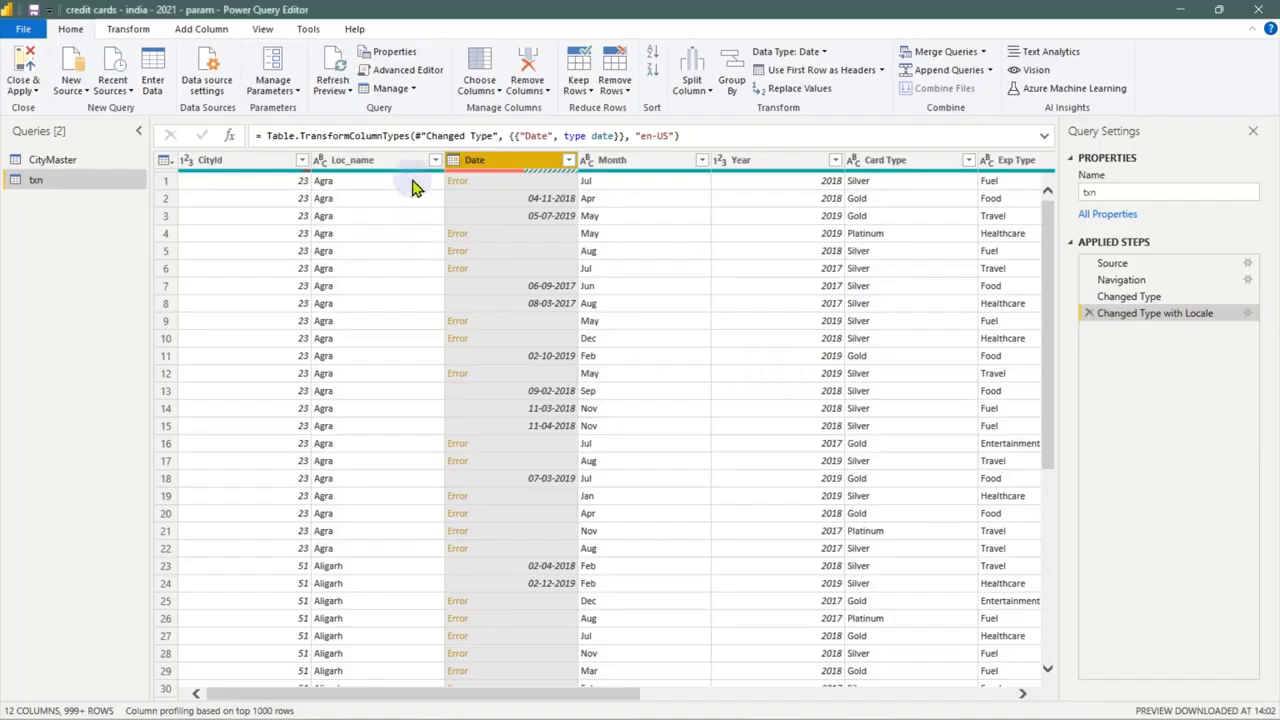
pyautogui.click(252, 32)
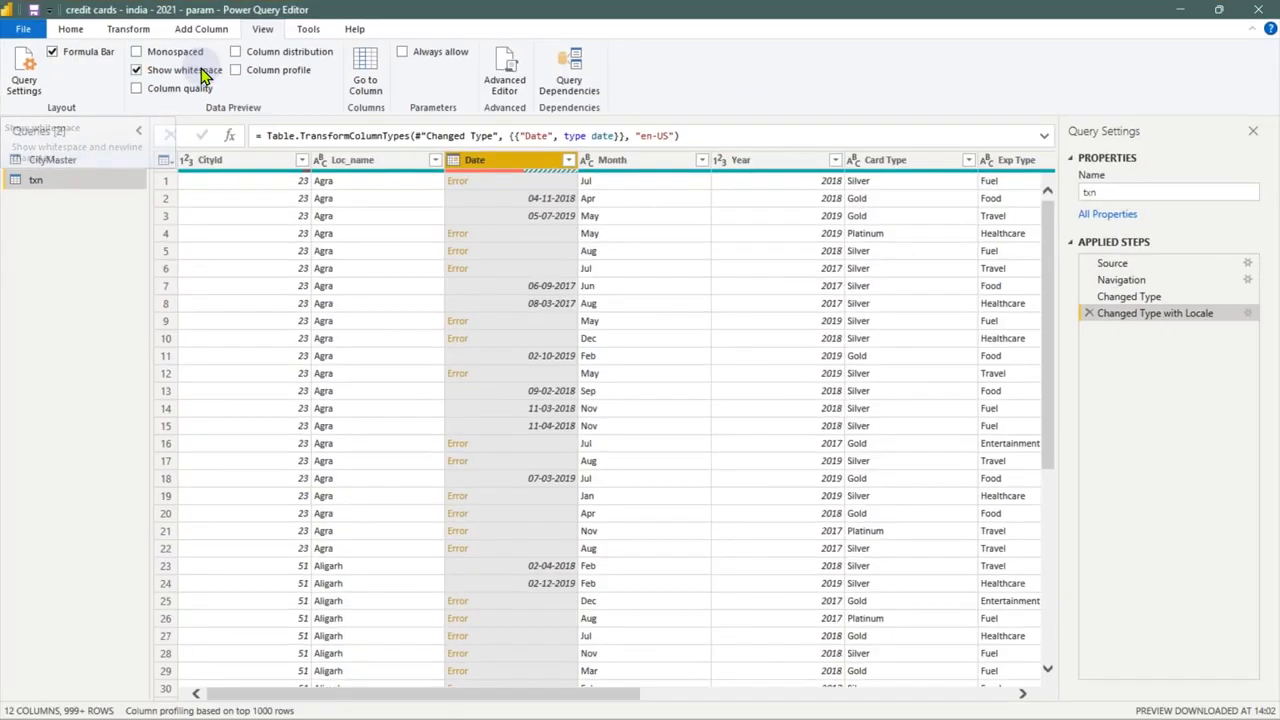
pyautogui.click(302, 76)
pyautogui.click(236, 72)
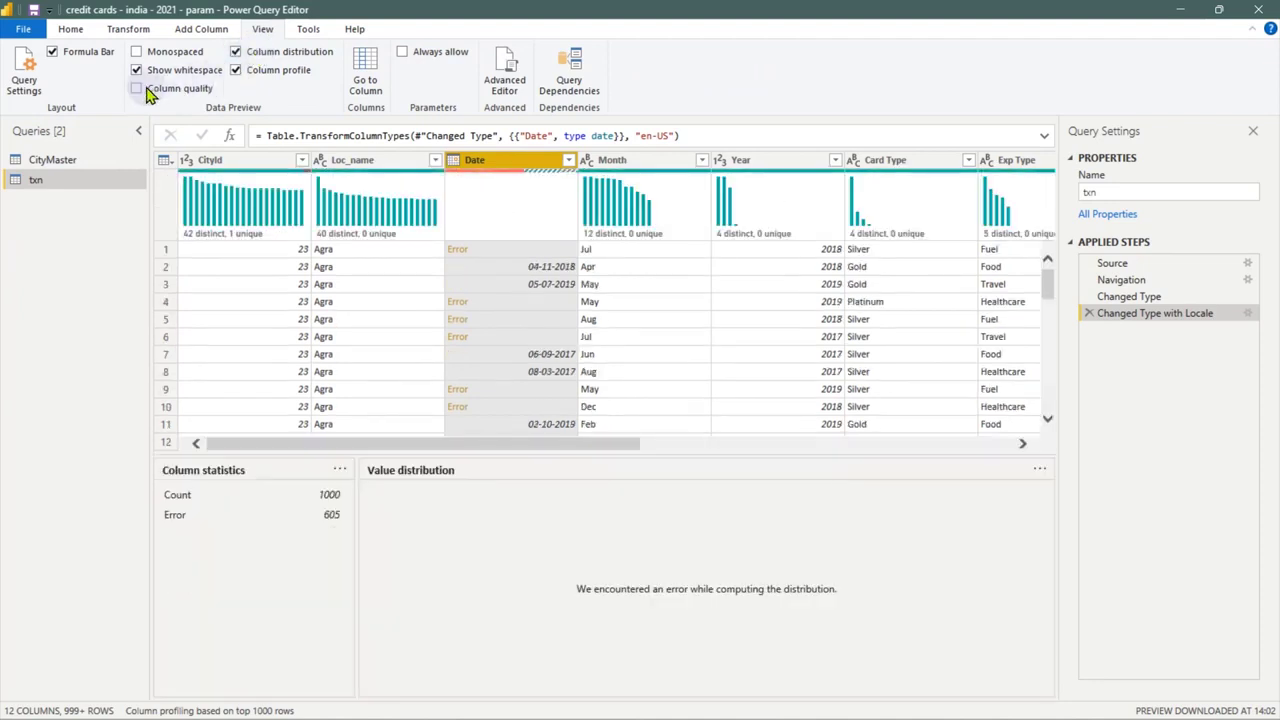
pyautogui.click(136, 88)
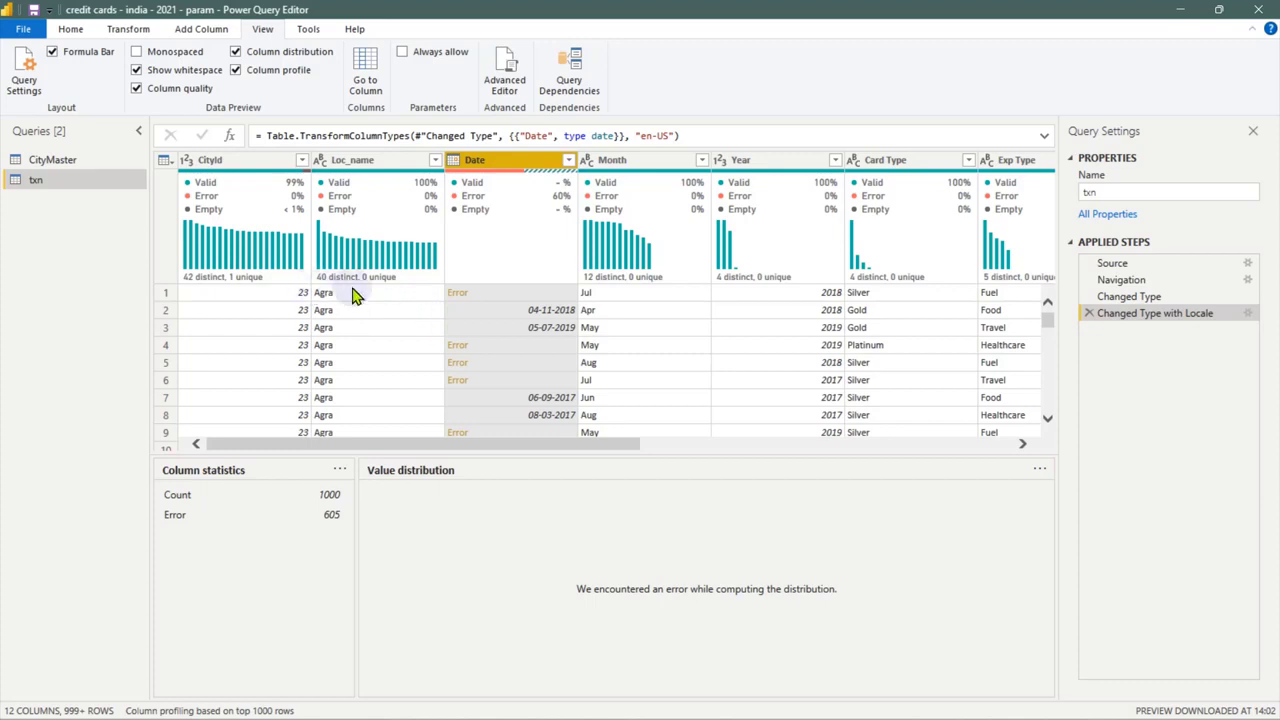
# Step: Examine the data quality indicators of the txn columns and the CityId column's statistics and value distribution
pyautogui.moveTo(400, 252)
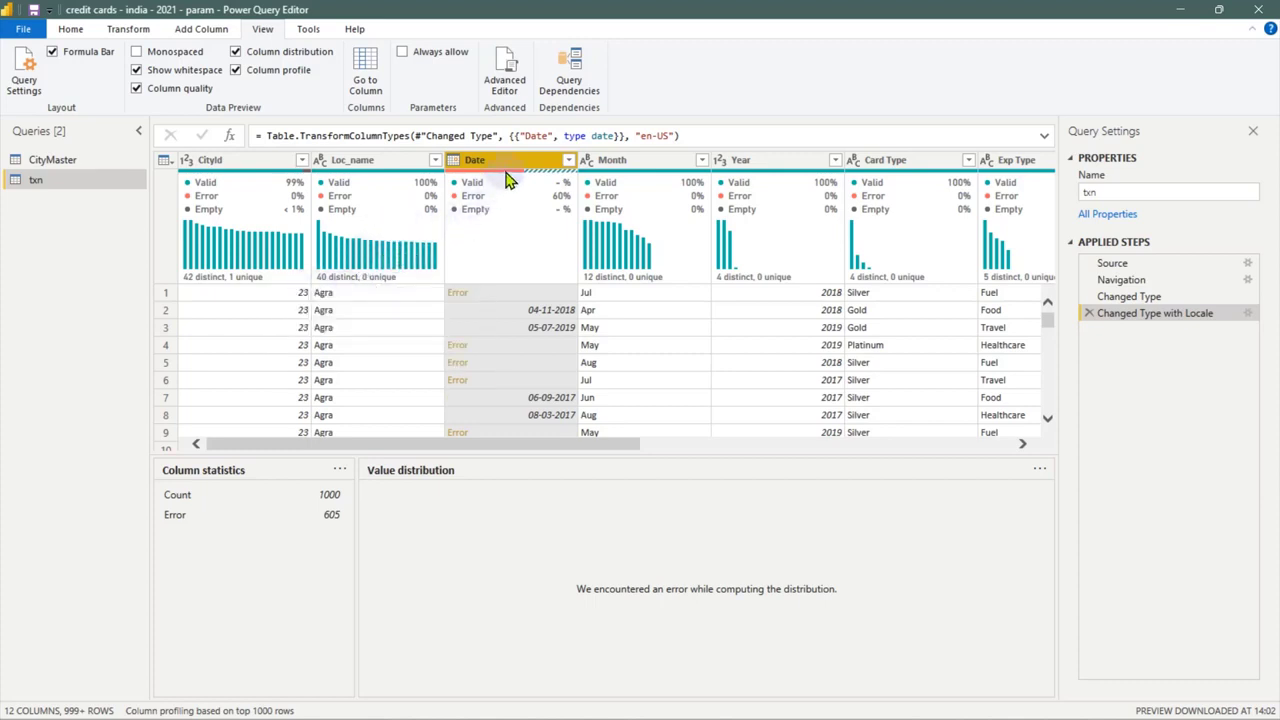
pyautogui.moveTo(508, 180)
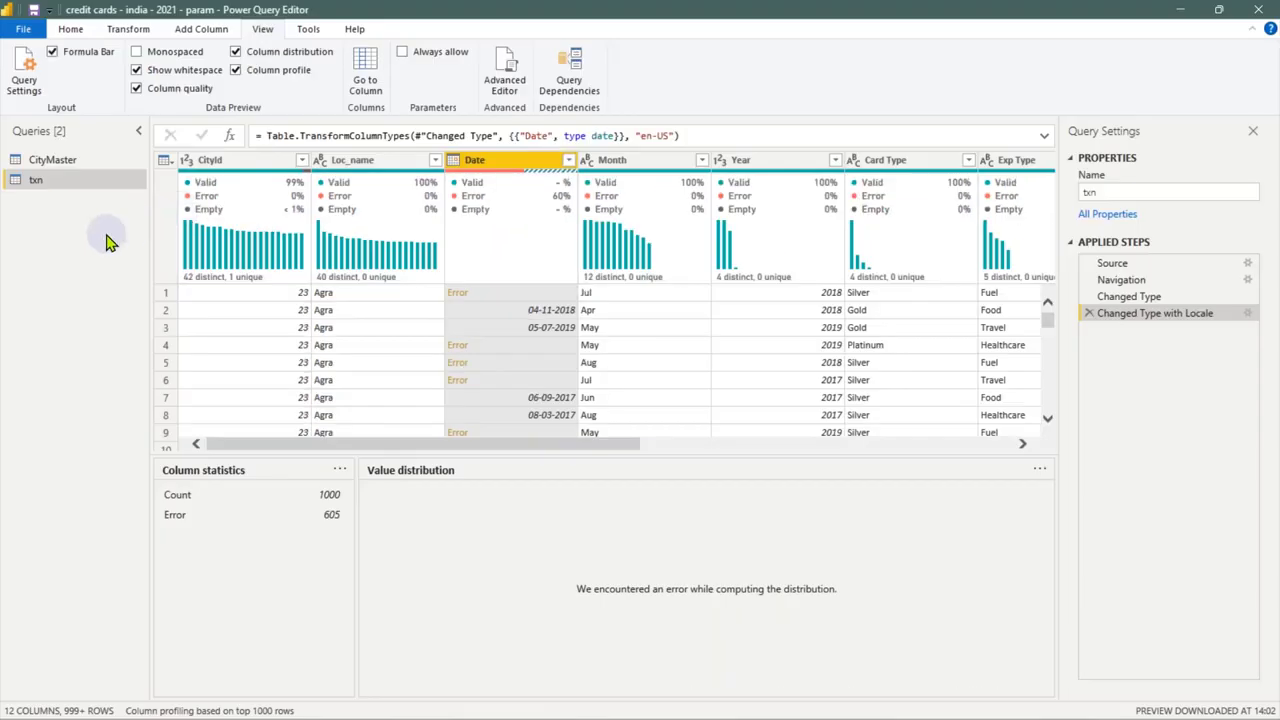
pyautogui.click(280, 252)
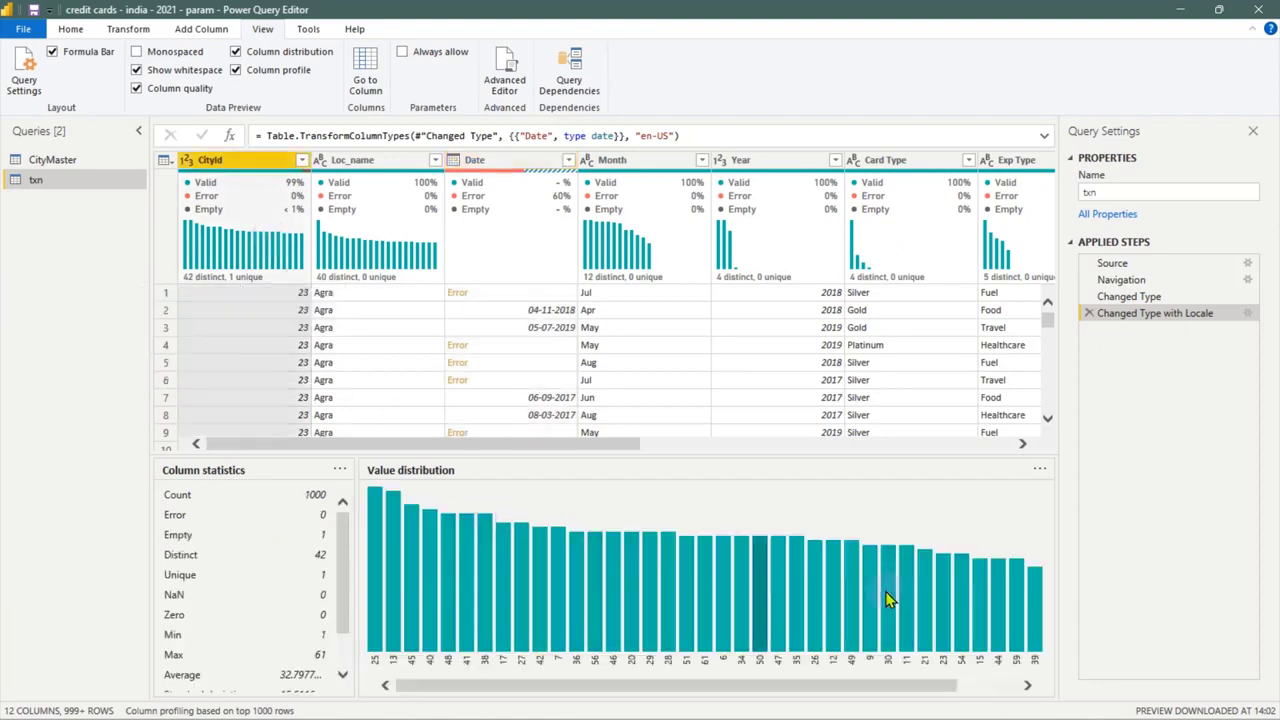
pyautogui.moveTo(668, 679); pyautogui.dragTo(986, 698)
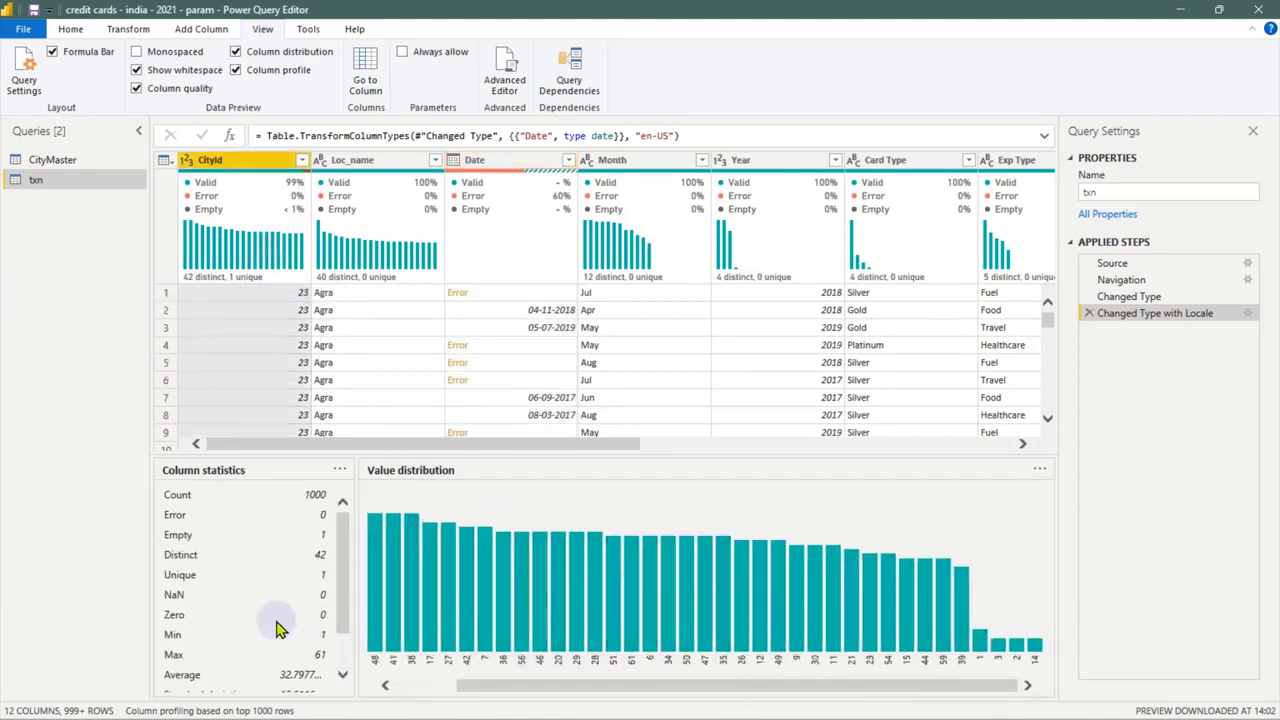
pyautogui.scroll(-1, 215, 605)
pyautogui.scroll(2, 235, 630)
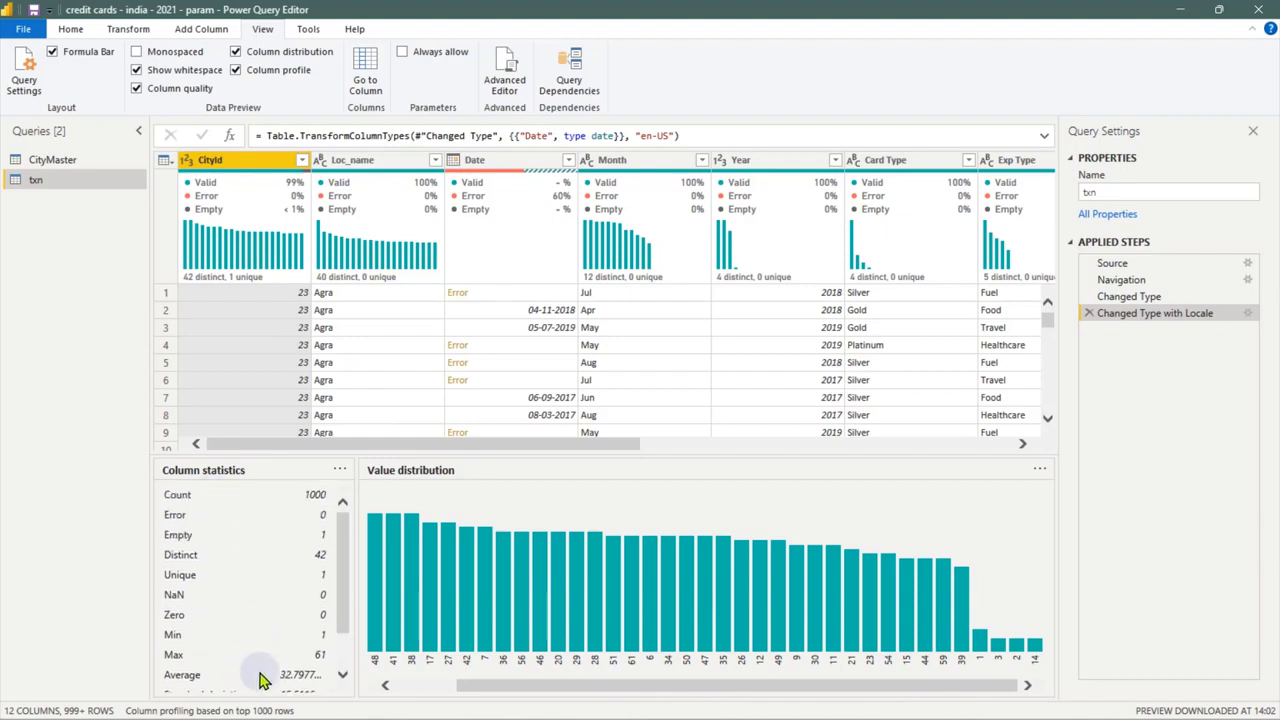
pyautogui.scroll(-2, 262, 680)
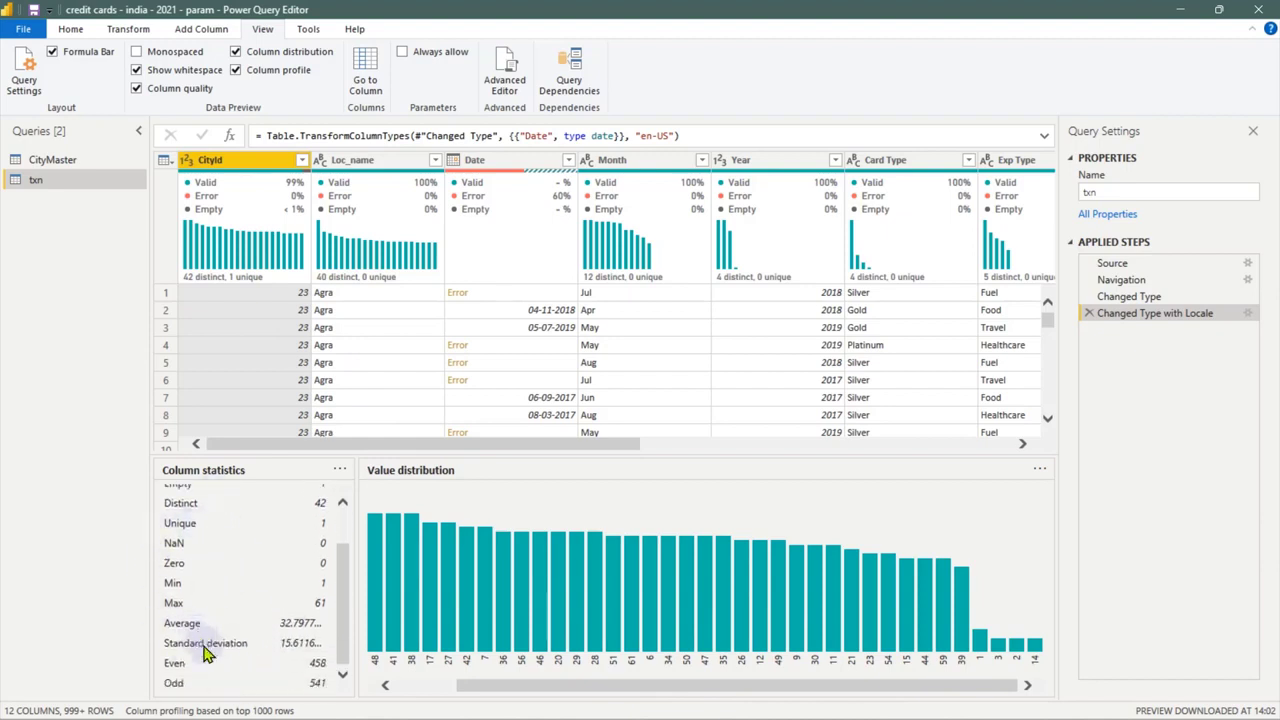
pyautogui.scroll(1, 245, 670)
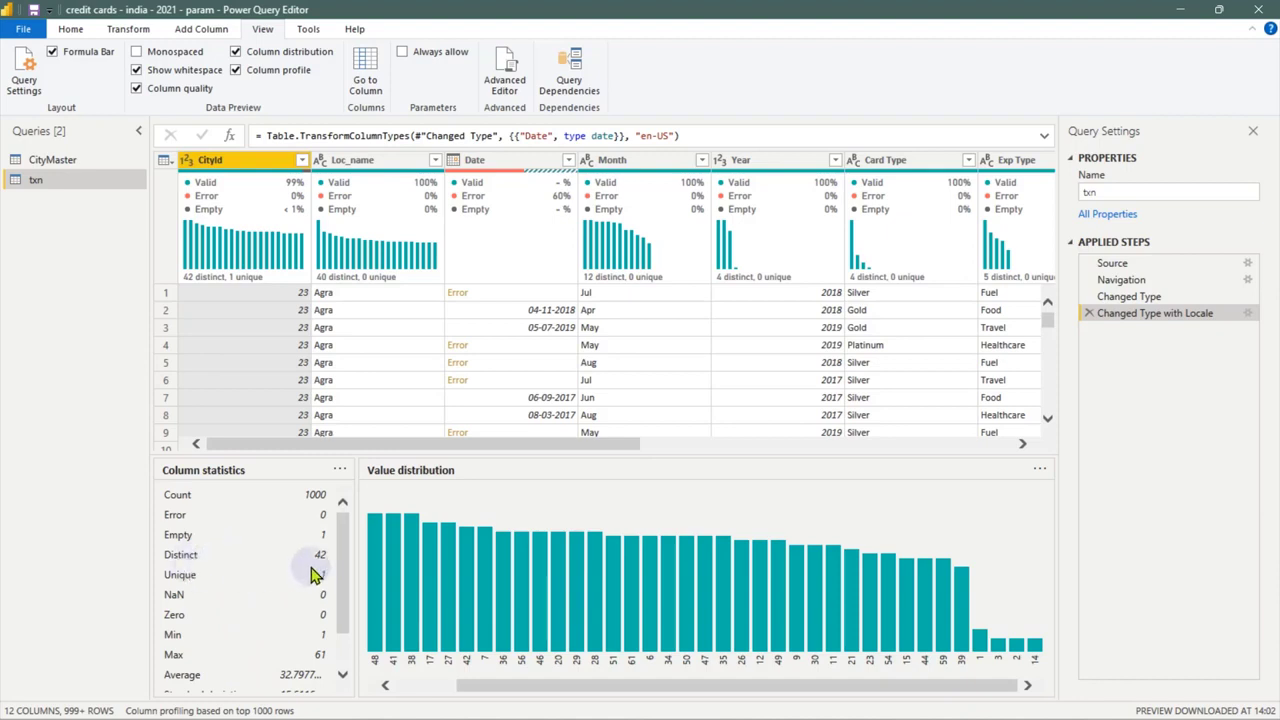
pyautogui.scroll(-1, 312, 574)
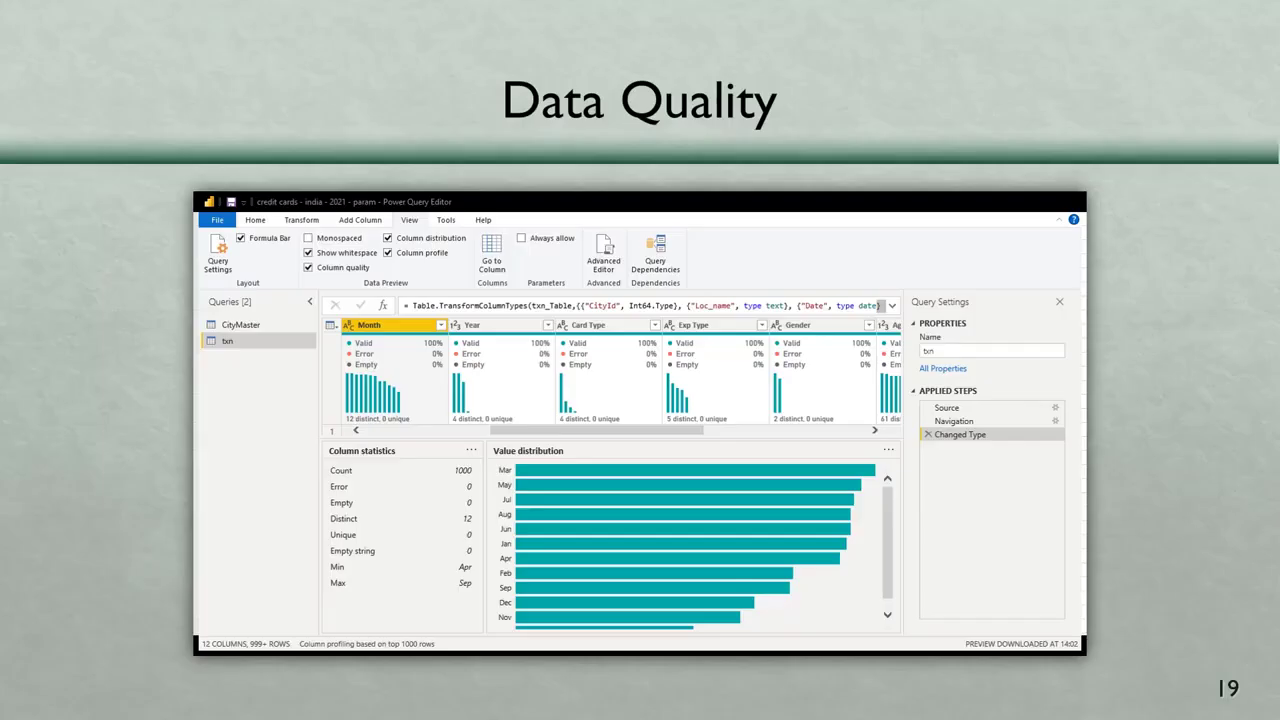
pyautogui.press('Right')
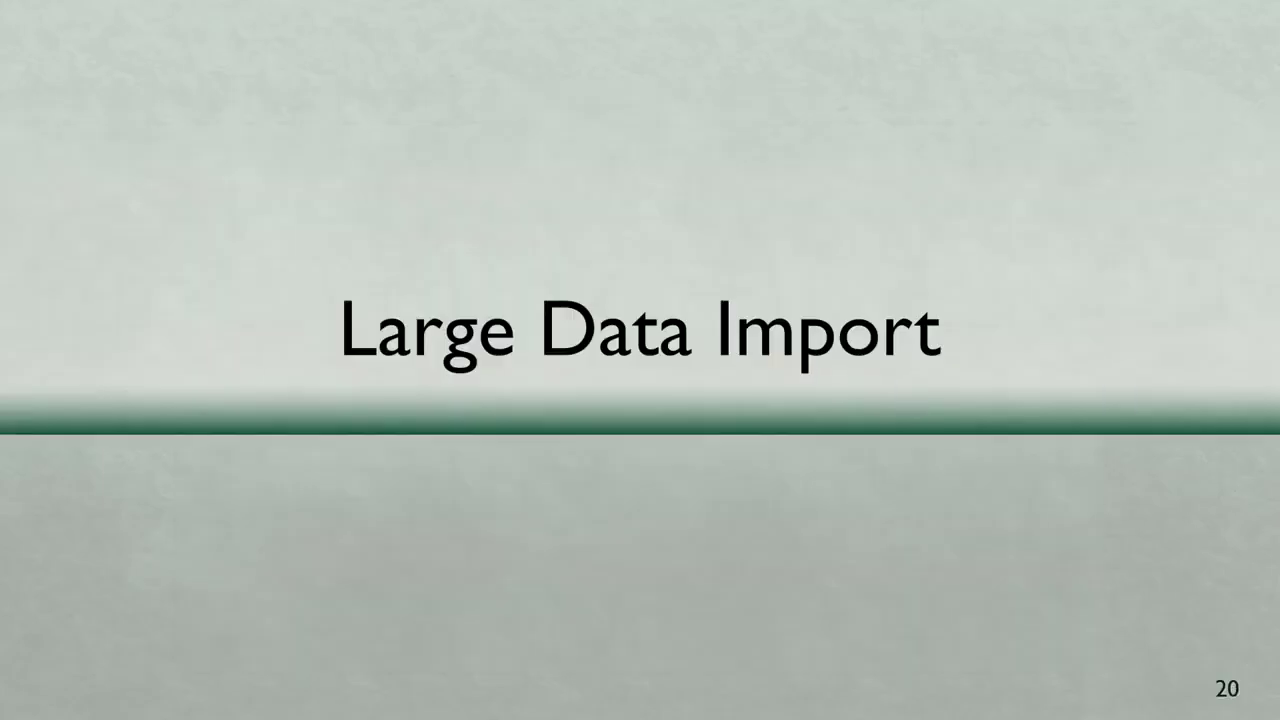
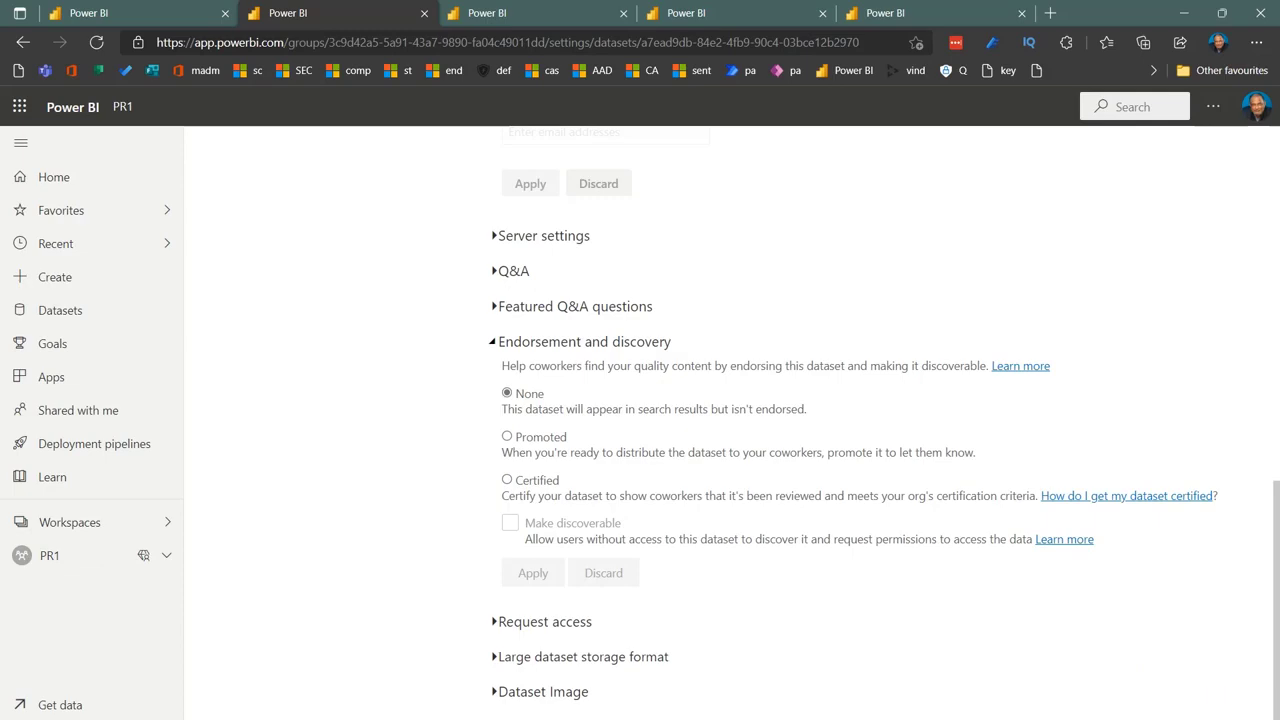
# Step: Switch to the Bad and Good data 2021 - 11 Commandments workbook in Excel
pyautogui.hotkey('alt', 'Tab')
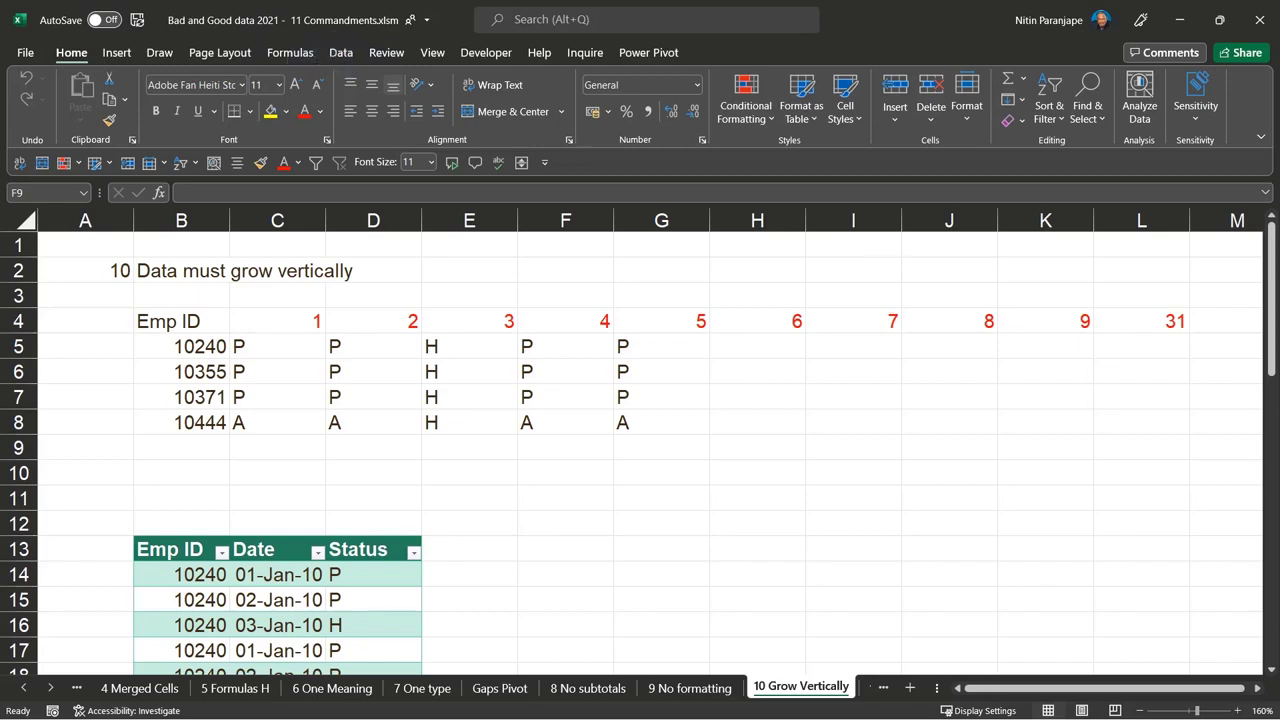
pyautogui.hotkey('alt', 'Tab')
pyautogui.hotkey('alt', 'Tab')
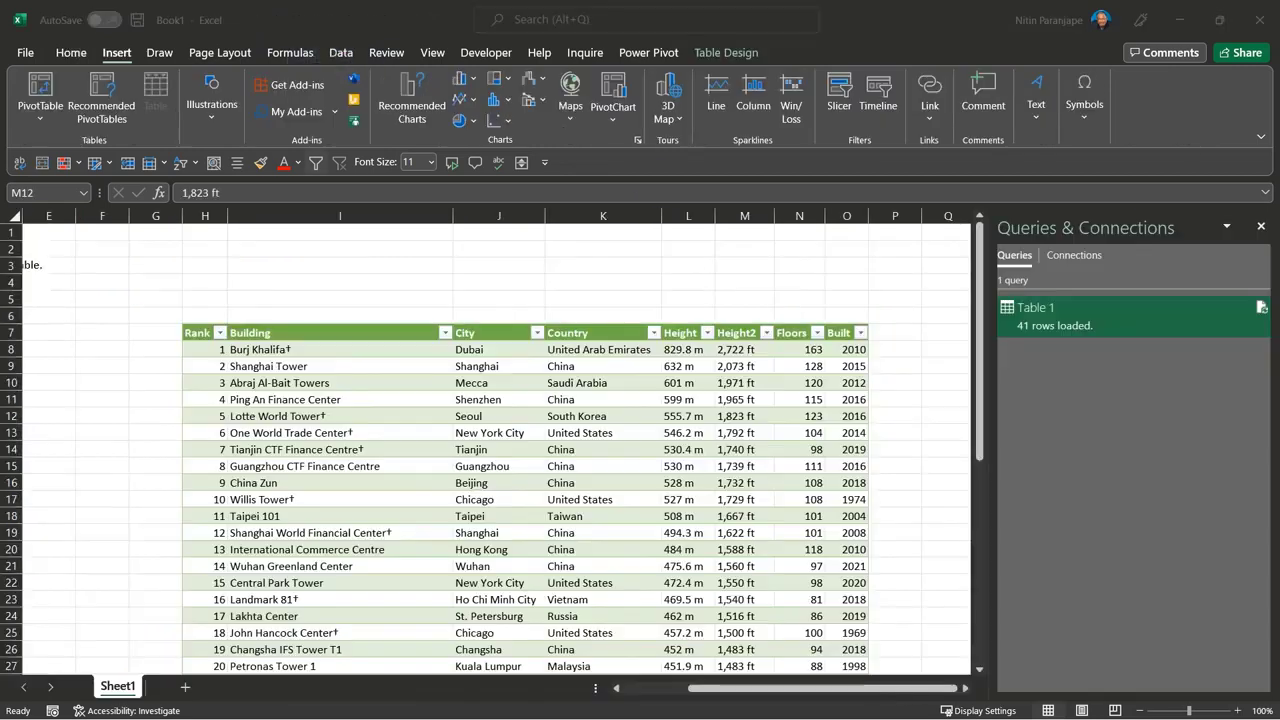
pyautogui.hotkey('alt', 'Tab')
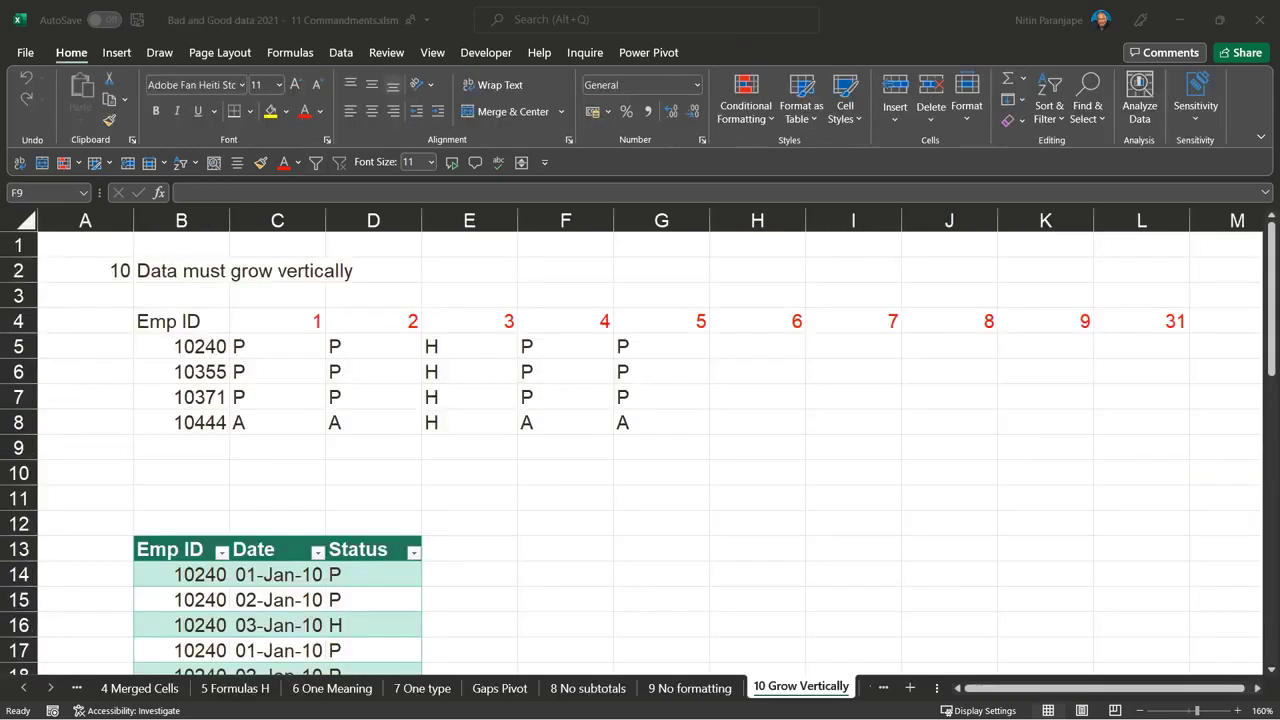
# Step: Switch to the credit cards - india - 2021 - param report and review CityMaster's State column and the Amount by Class chart
pyautogui.hotkey('alt', 'Tab')
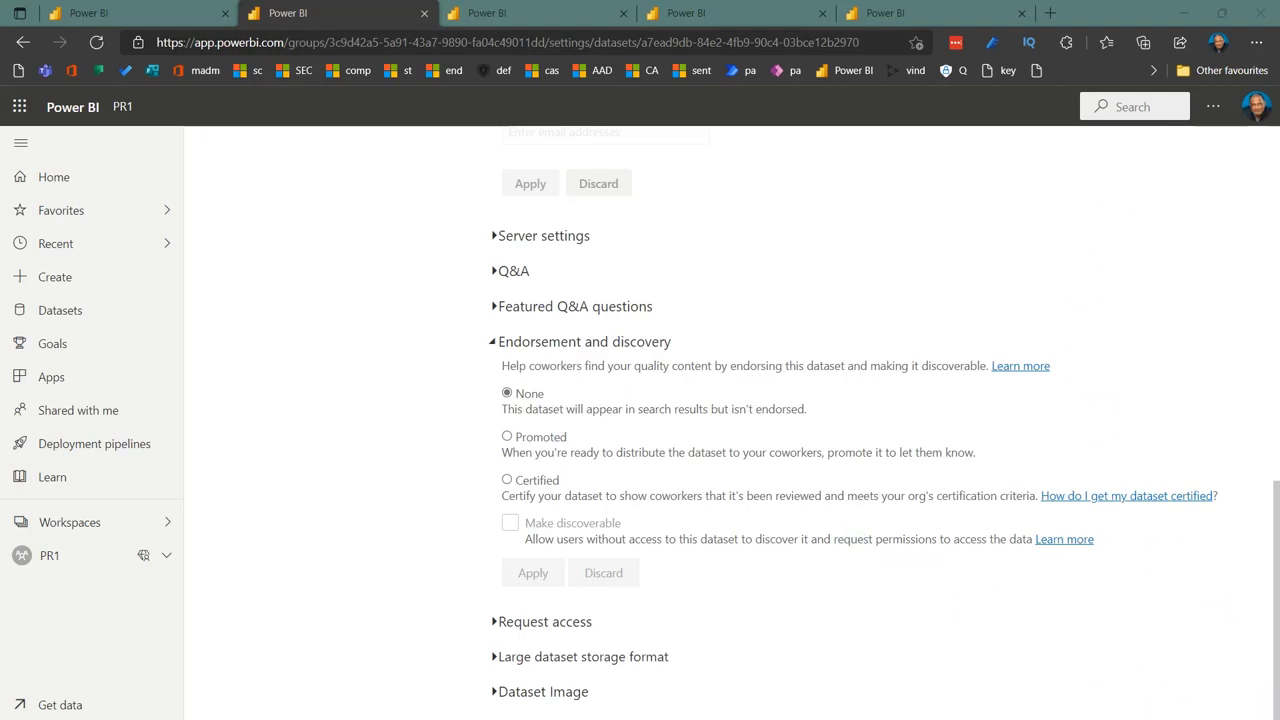
pyautogui.hotkey('alt', 'Tab')
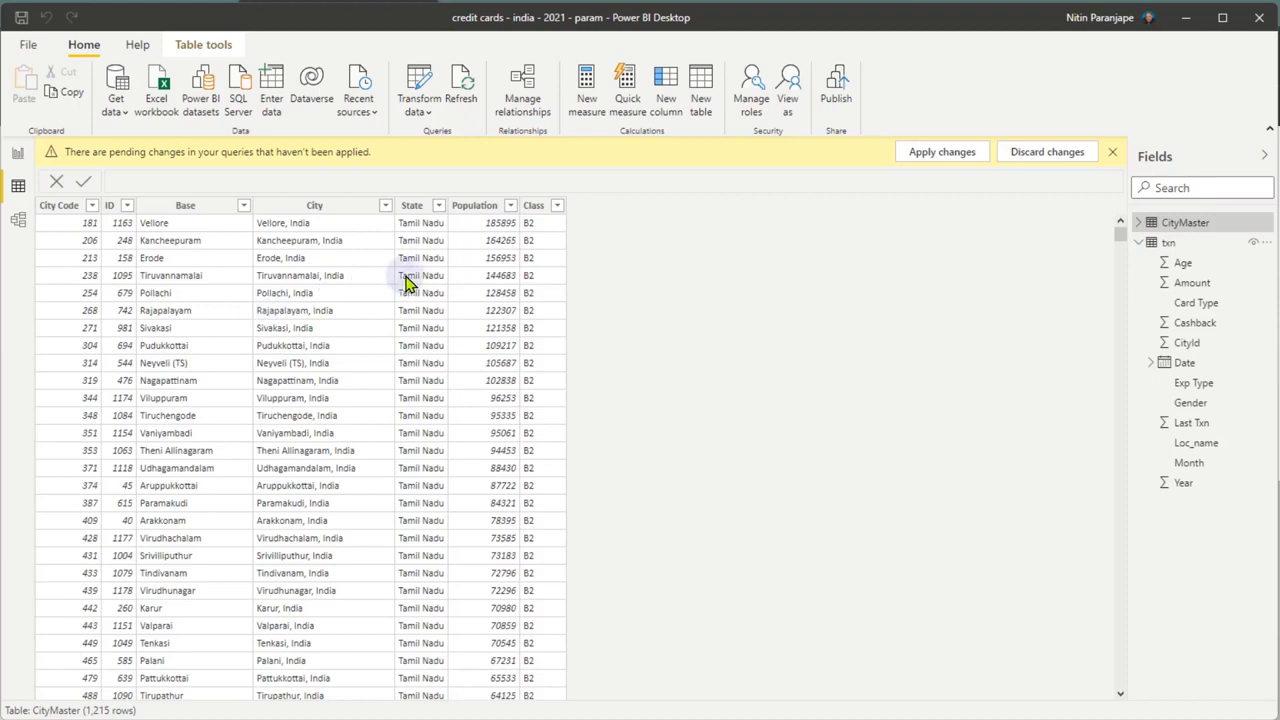
pyautogui.click(411, 205)
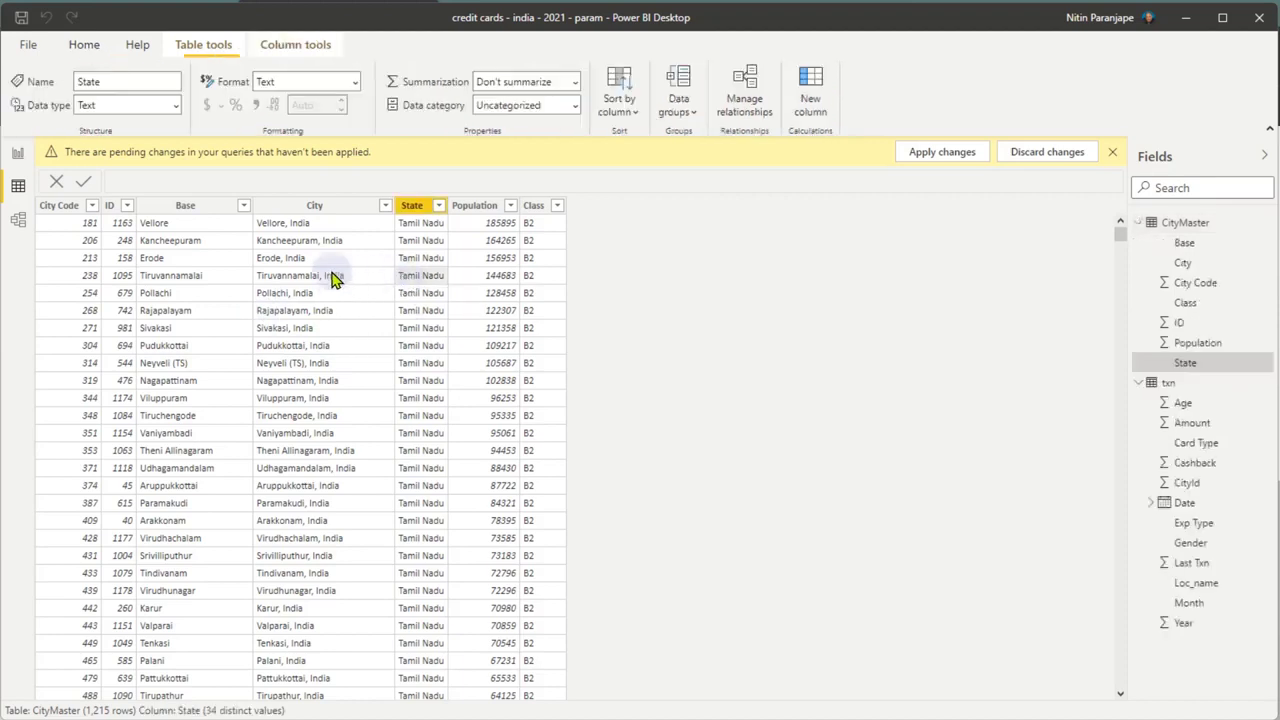
pyautogui.click(86, 47)
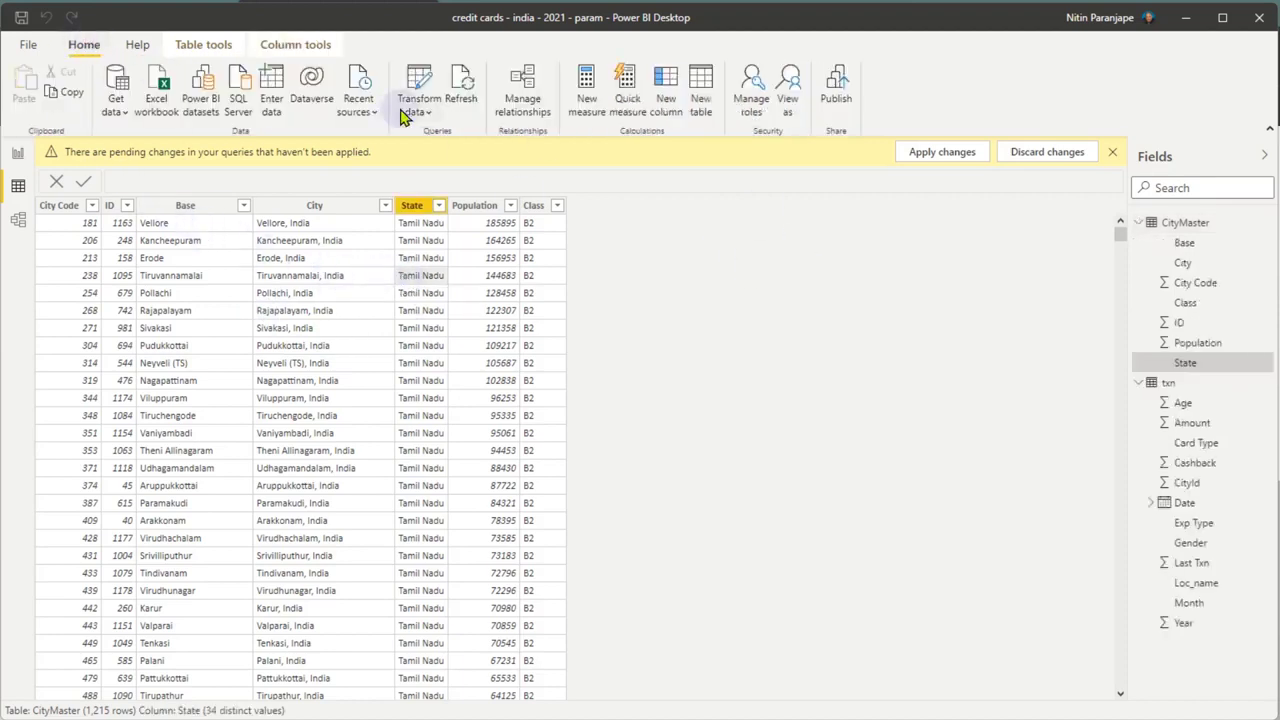
pyautogui.click(18, 153)
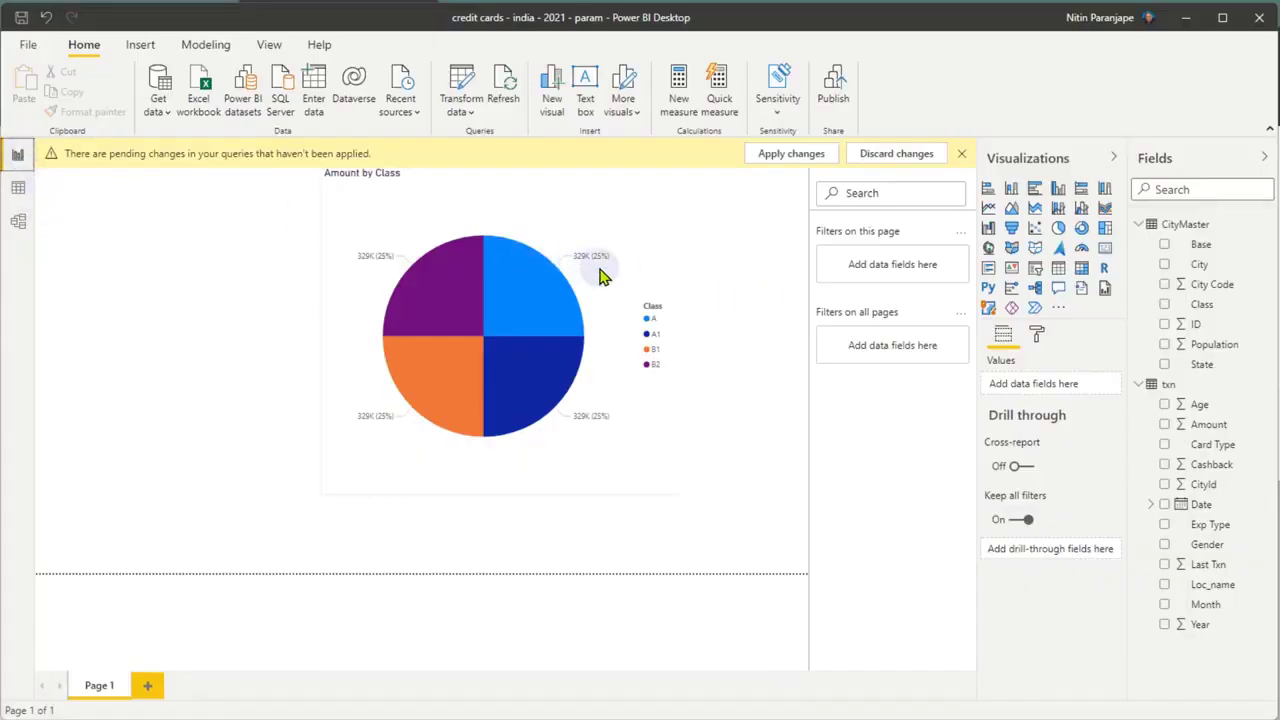
pyautogui.click(20, 187)
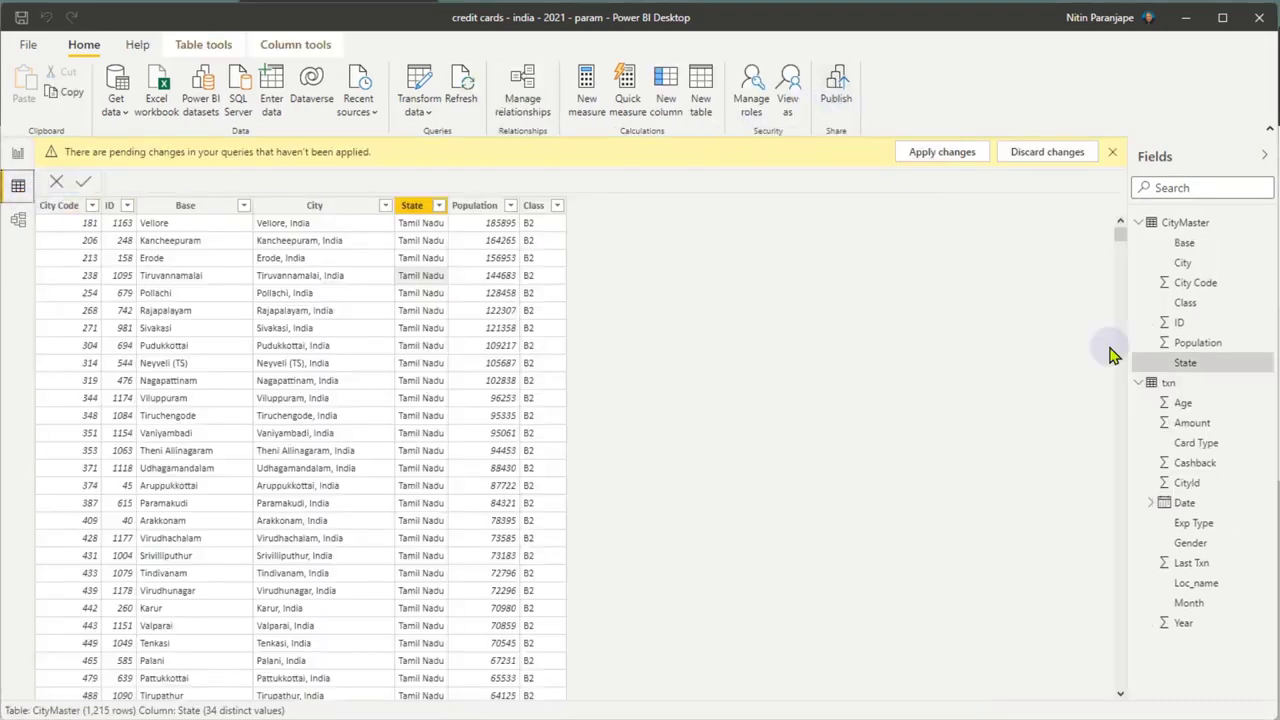
# Step: Switch to the Power BI service in the browser and view the Datasets list with its endorsements
pyautogui.hotkey('alt', 'Tab')
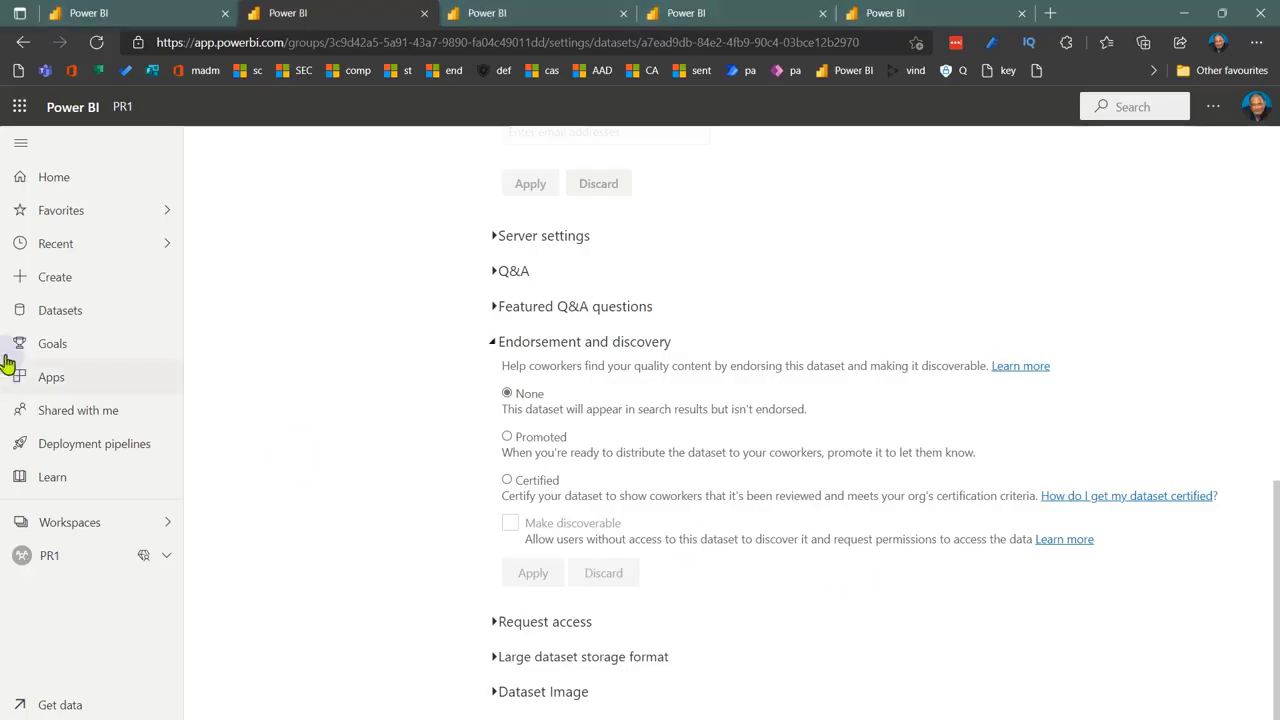
pyautogui.click(102, 14)
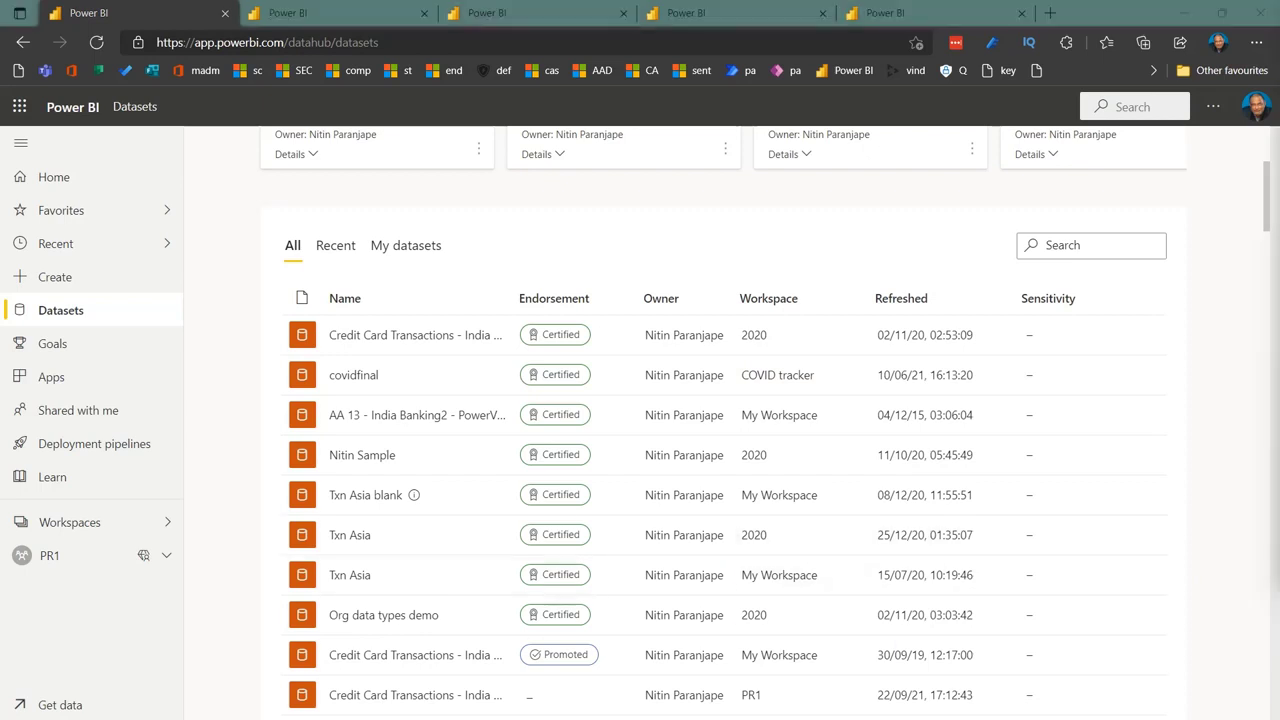
# Step: Switch to the untitled Power BI Desktop report and connect to Power BI datasets from the Power Platform data sources
pyautogui.hotkey('alt', 'Tab')
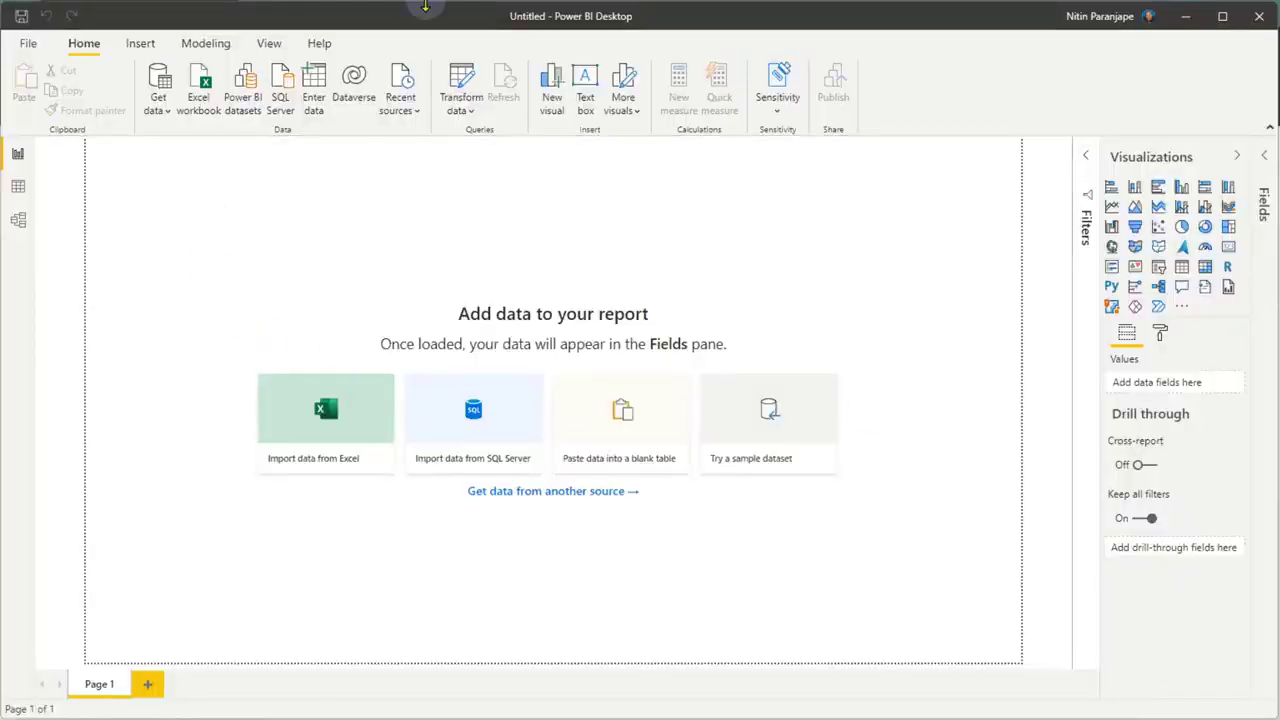
pyautogui.click(155, 116)
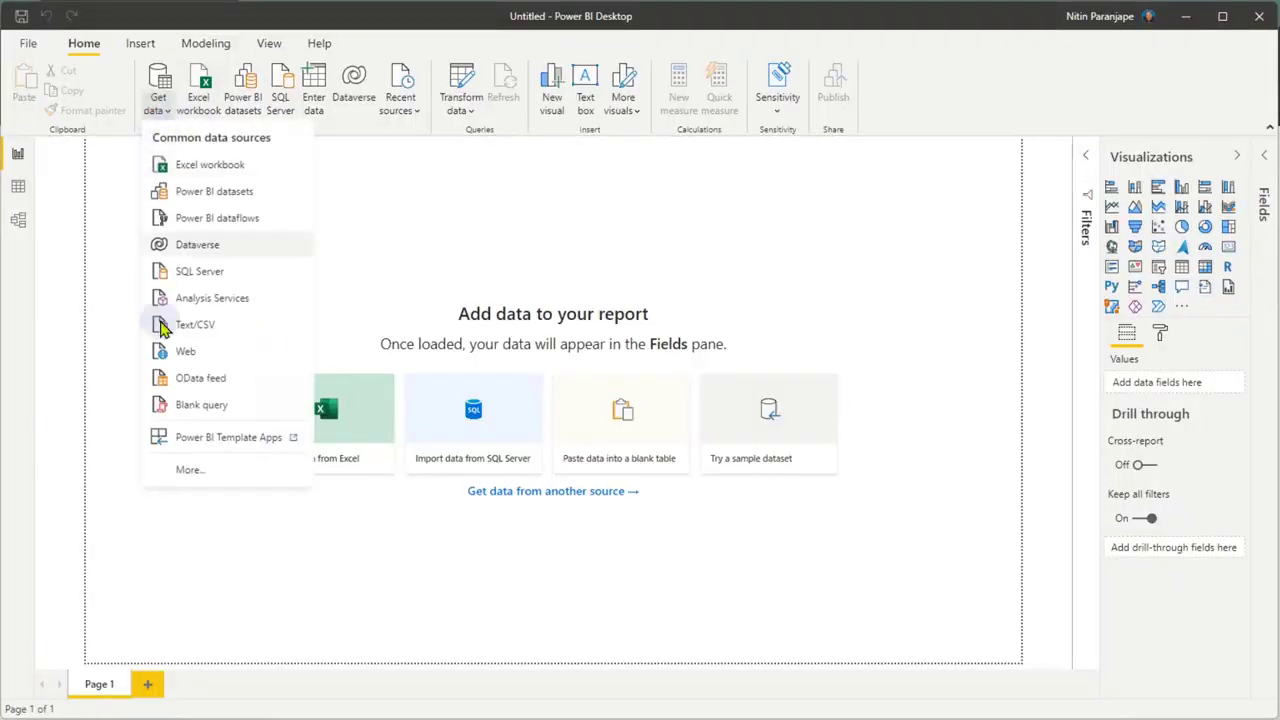
pyautogui.click(192, 482)
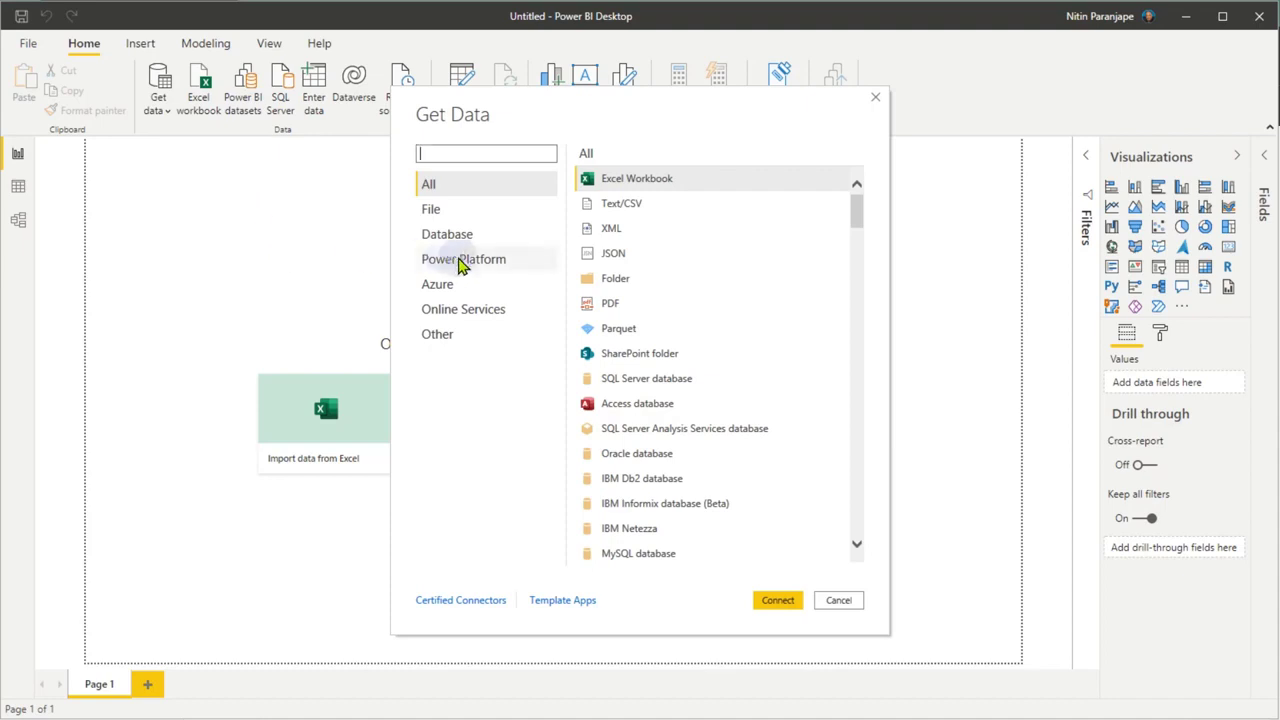
pyautogui.click(462, 259)
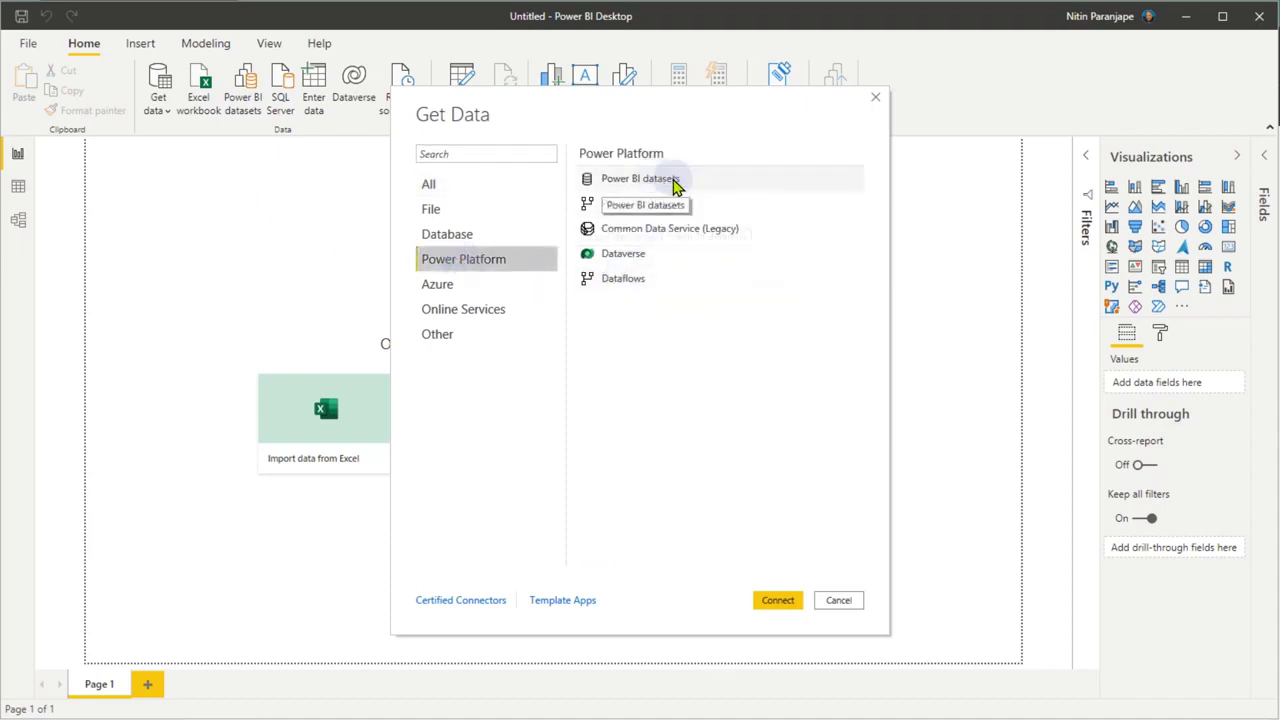
pyautogui.click(708, 182)
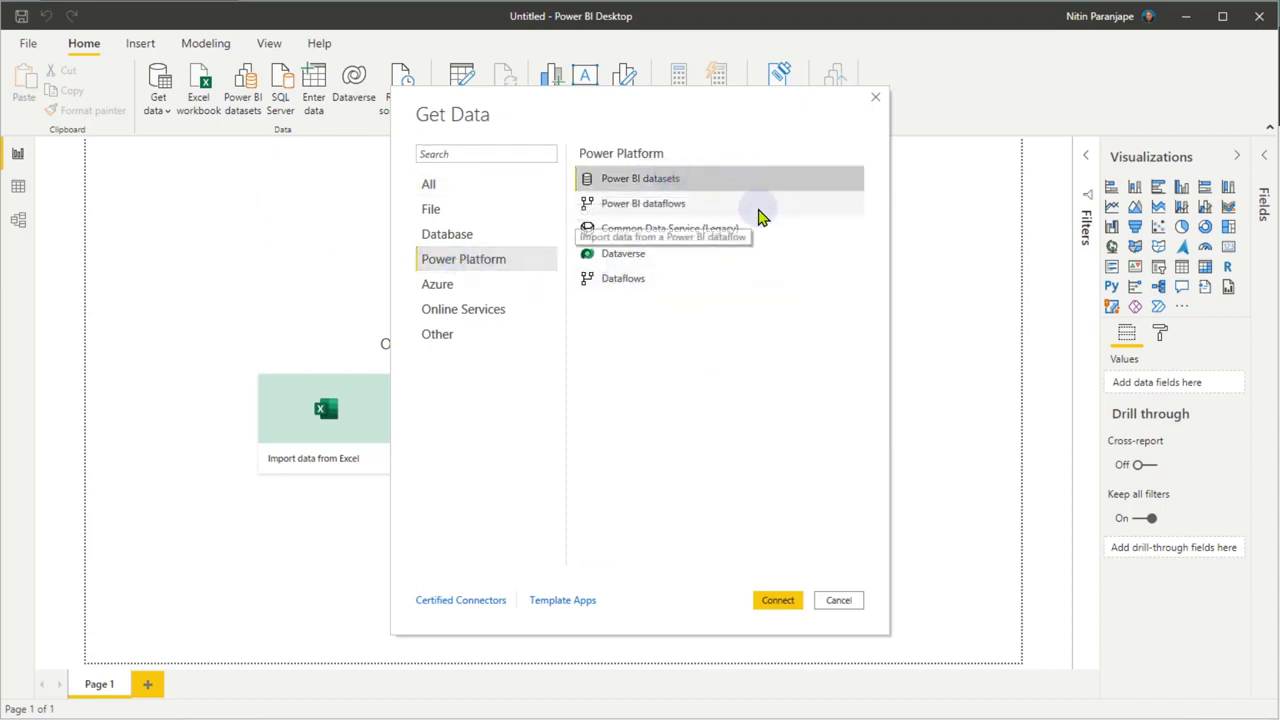
pyautogui.click(688, 206)
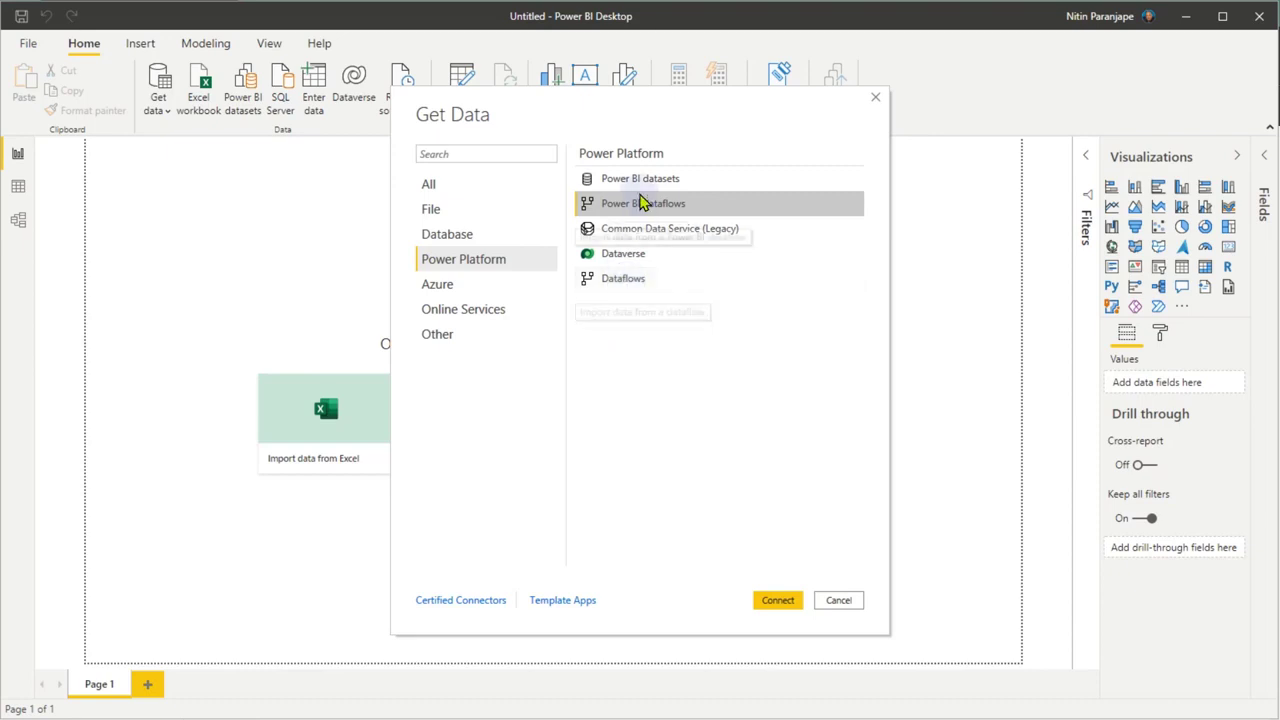
pyautogui.click(631, 282)
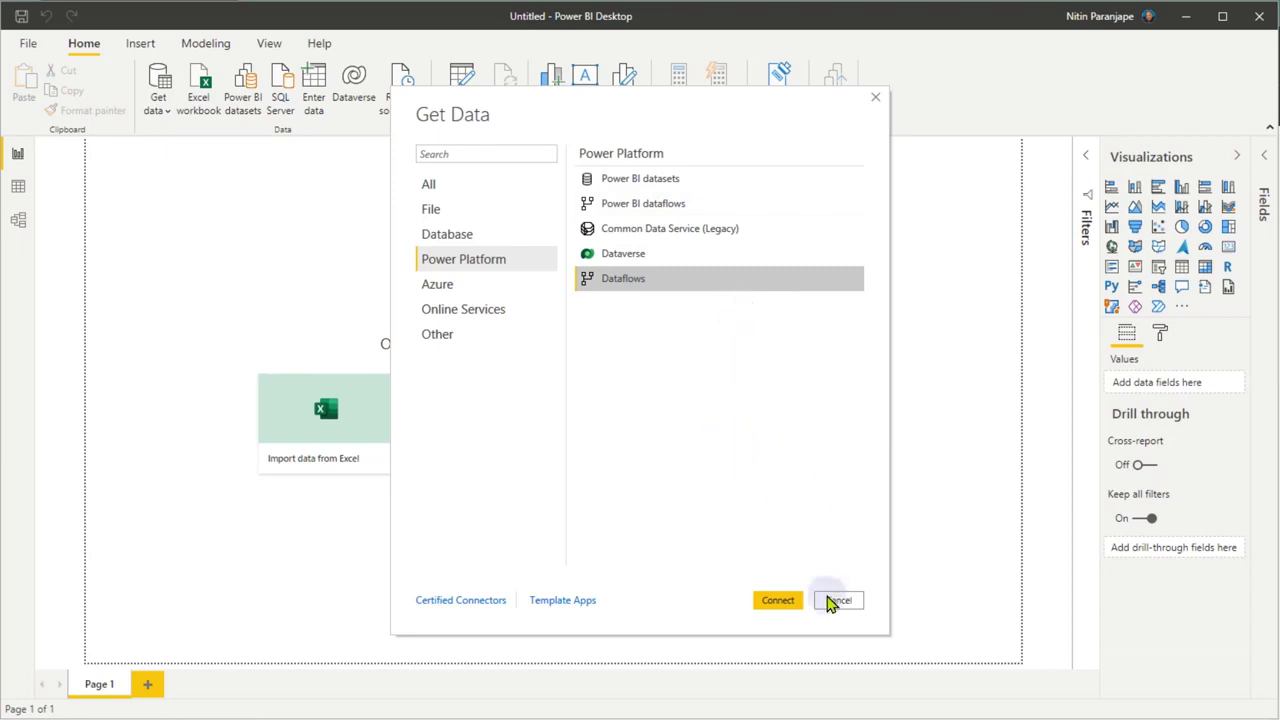
pyautogui.click(634, 182)
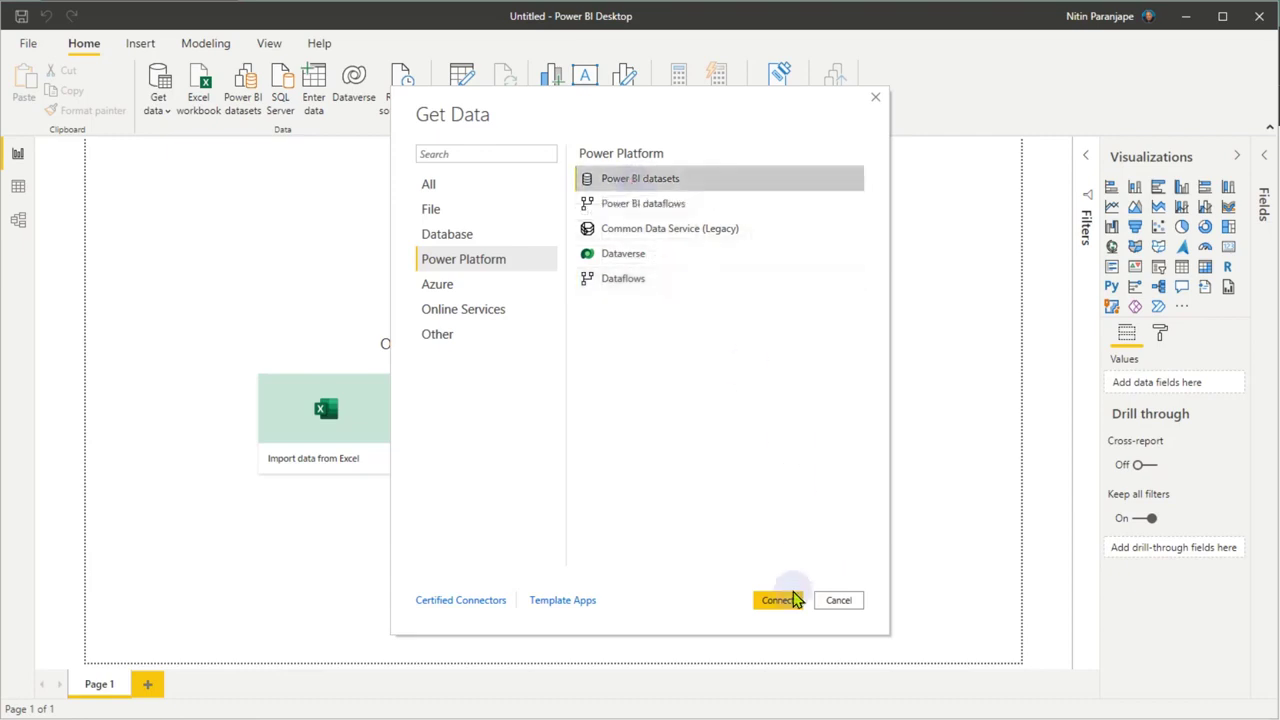
pyautogui.click(785, 603)
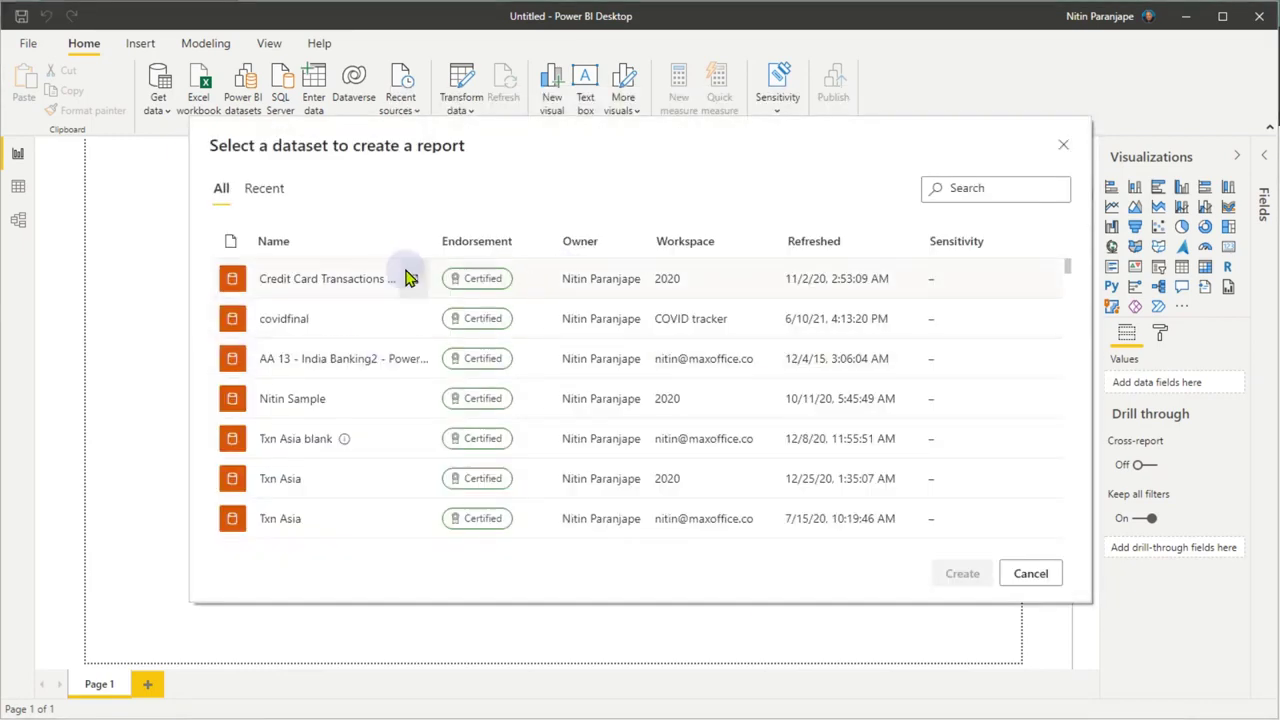
# Step: Examine the available datasets and their endorsements, and close the list without creating a report
pyautogui.scroll(-5, 523, 392)
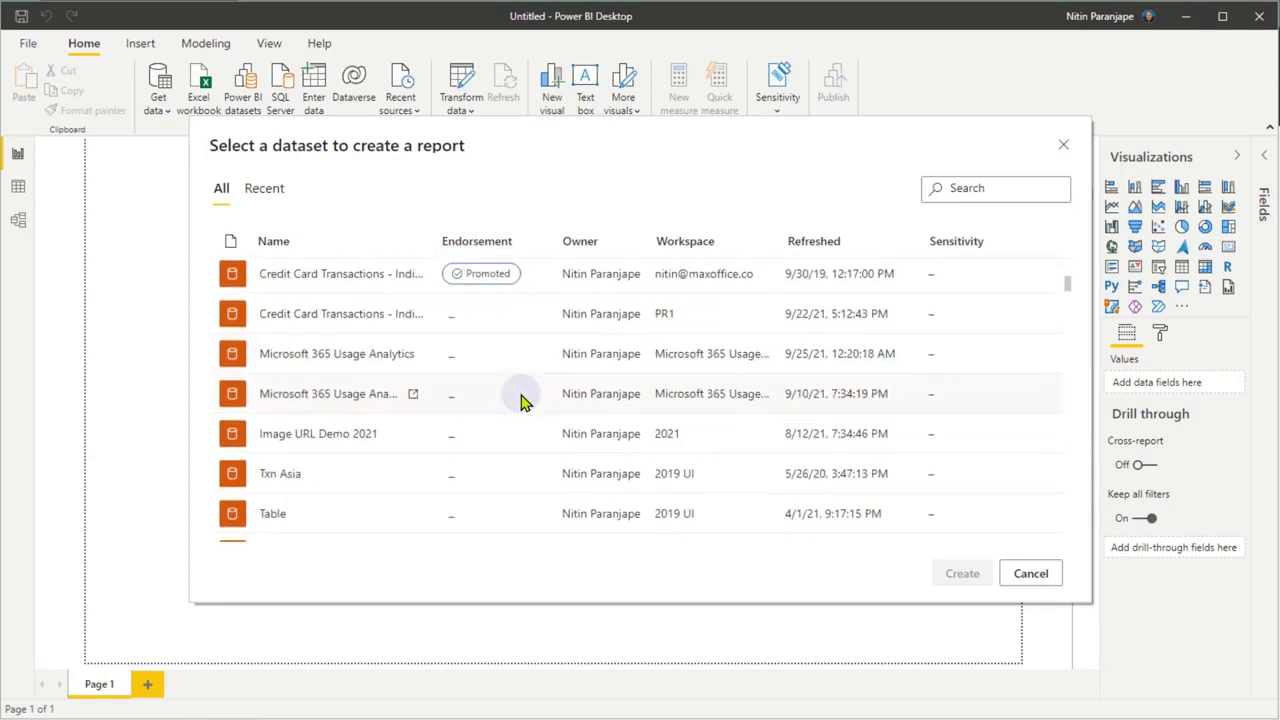
pyautogui.scroll(5, 523, 397)
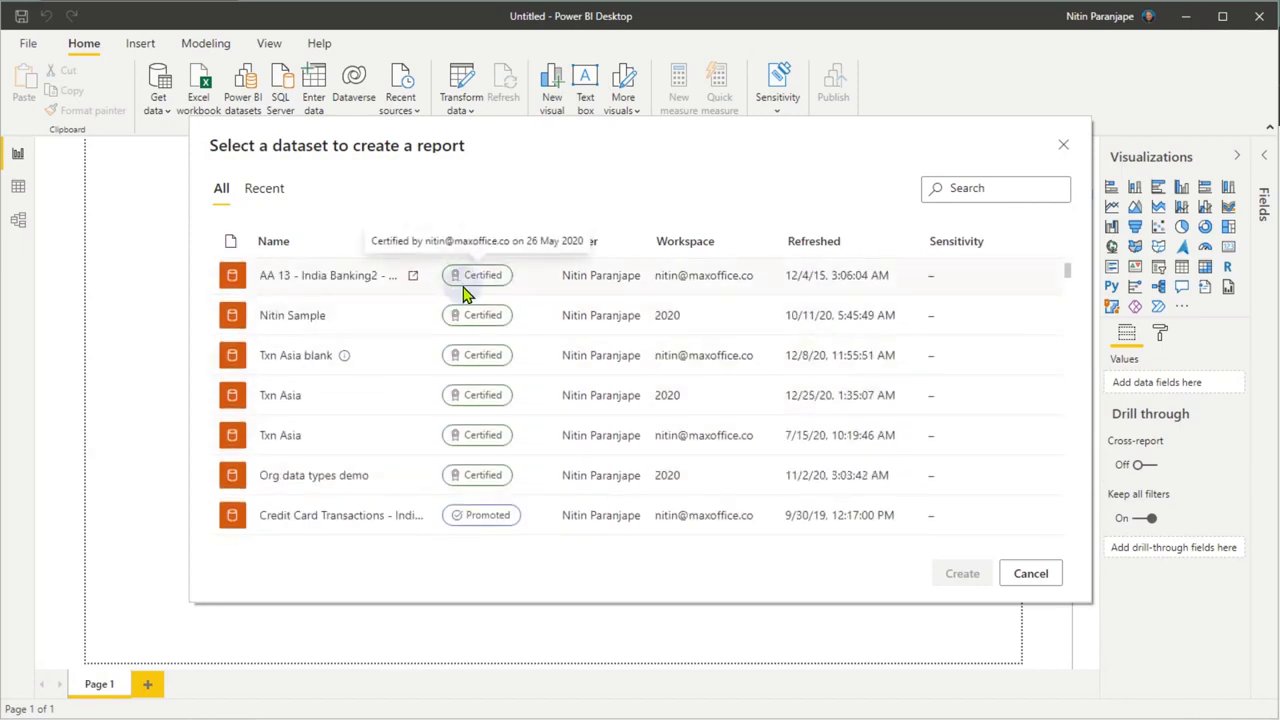
pyautogui.scroll(-3, 490, 280)
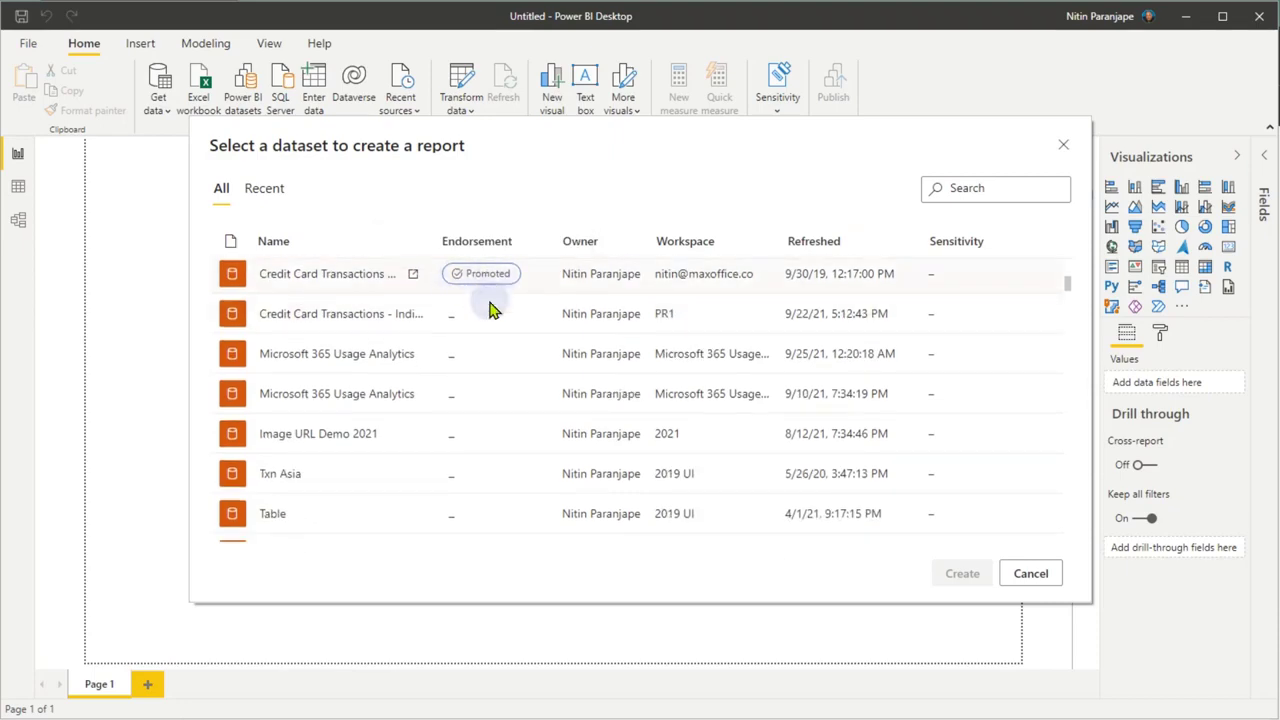
pyautogui.scroll(-15, 500, 378)
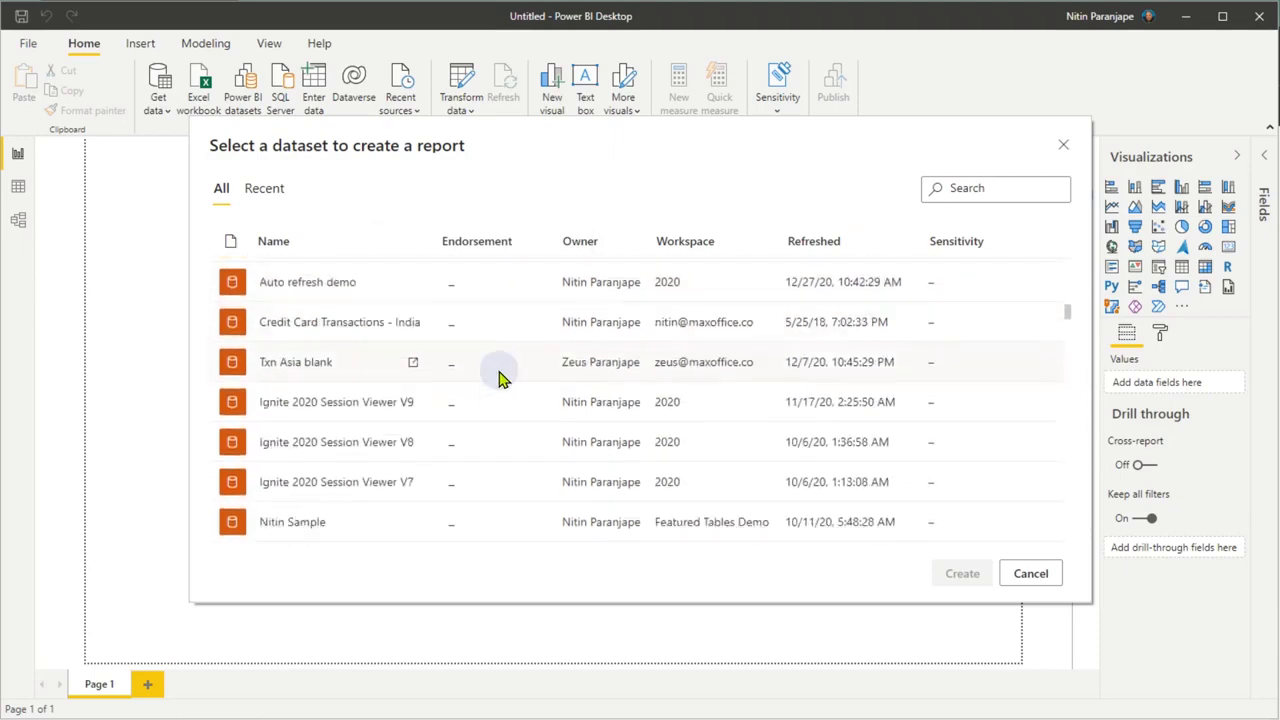
pyautogui.scroll(-3, 500, 378)
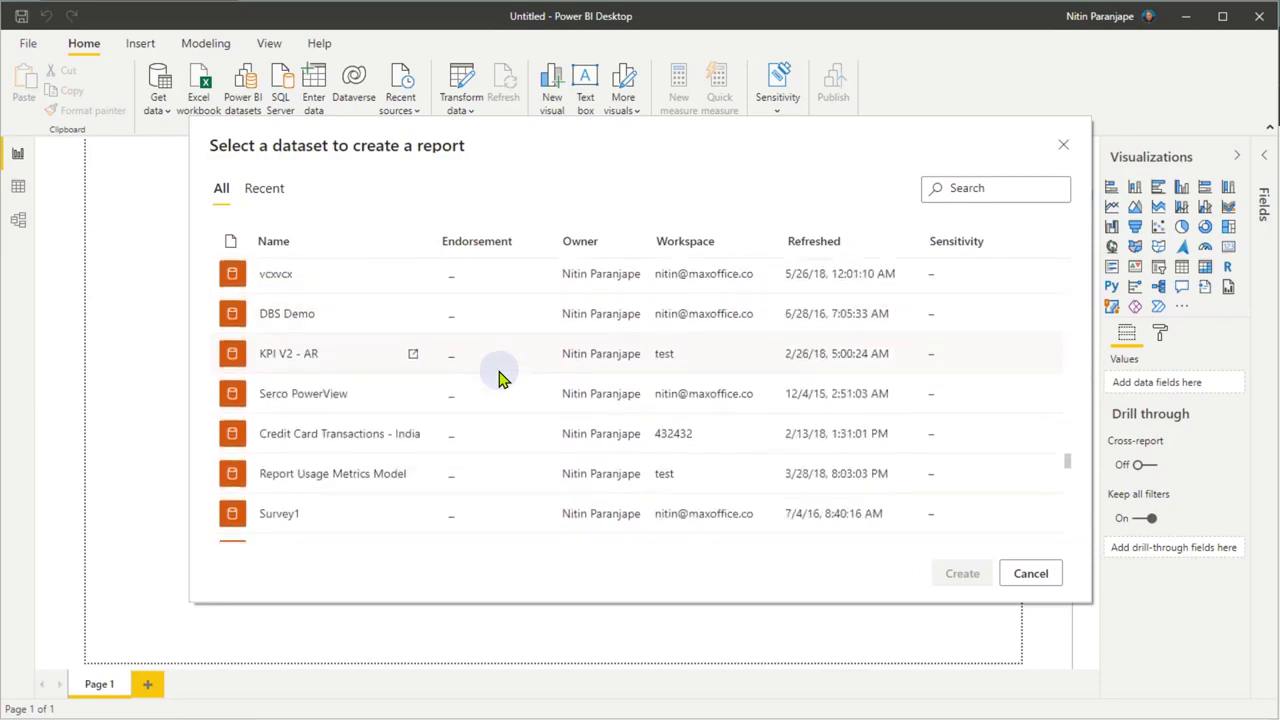
pyautogui.press('Escape')
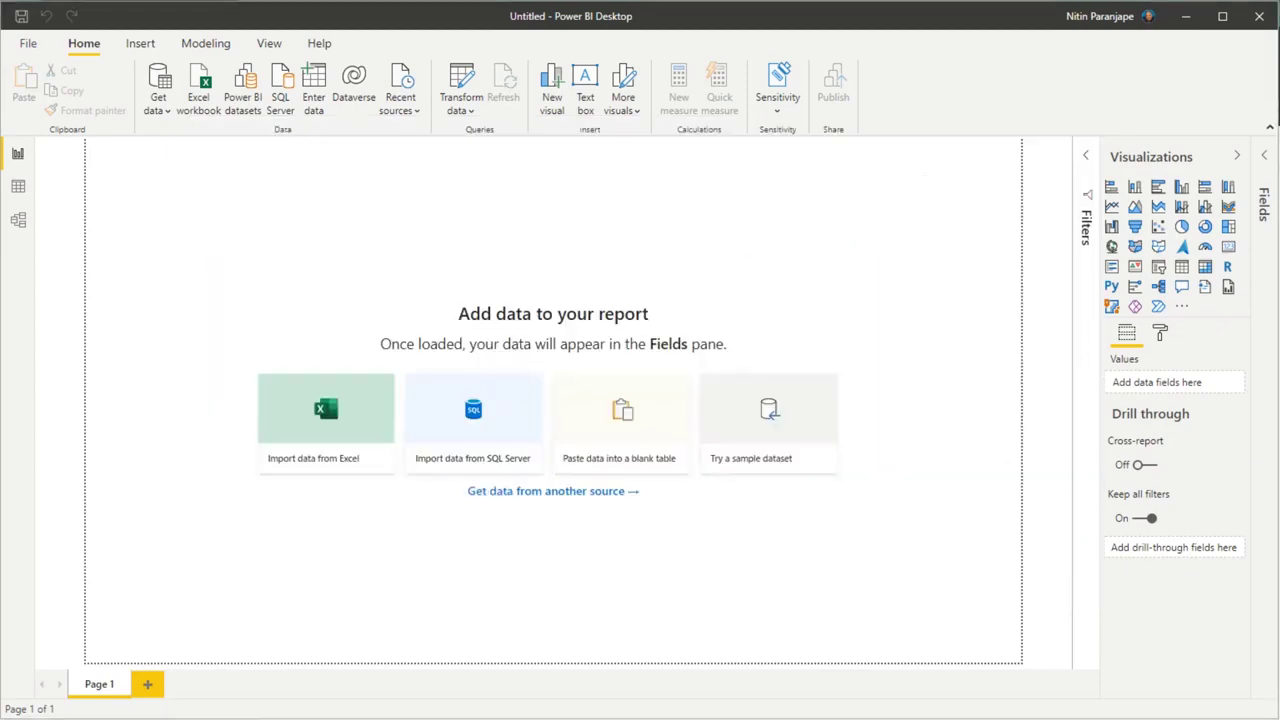
# Step: Switch to Book1 in Excel, get data from Power BI (MaxOffice) and review the listed datasets with their endorsements
pyautogui.hotkey('alt', 'Tab')
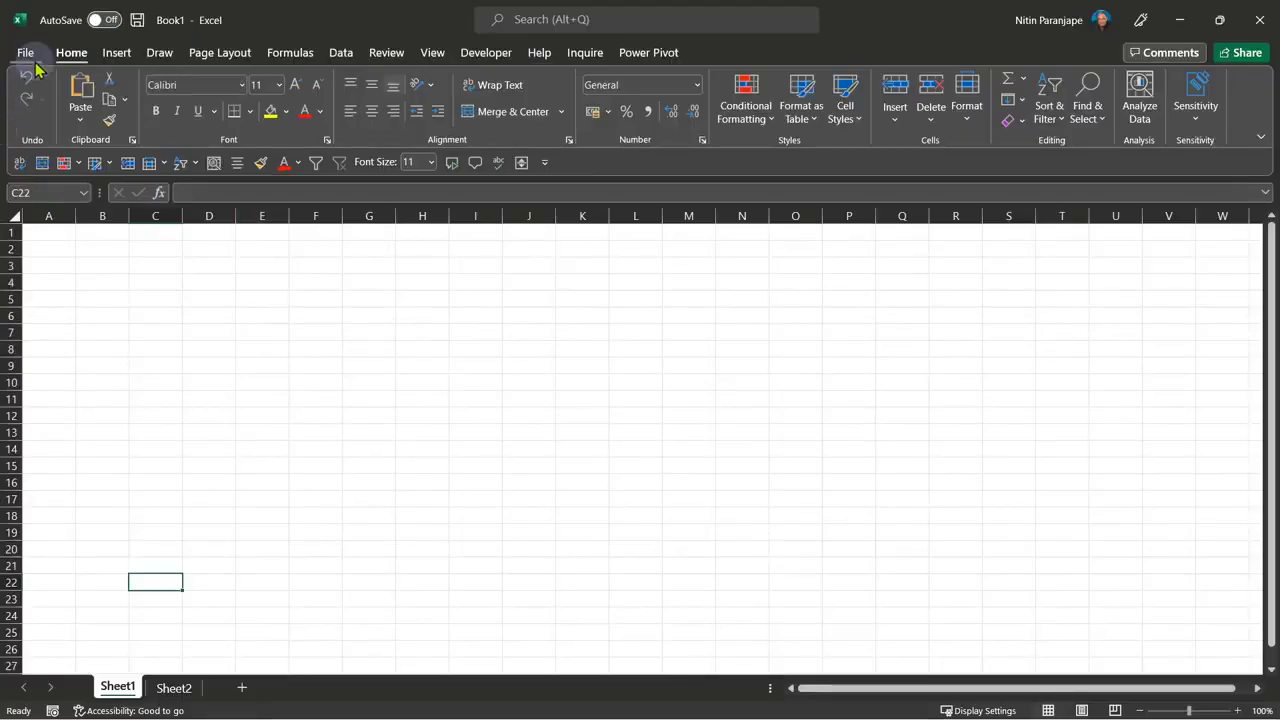
pyautogui.click(340, 52)
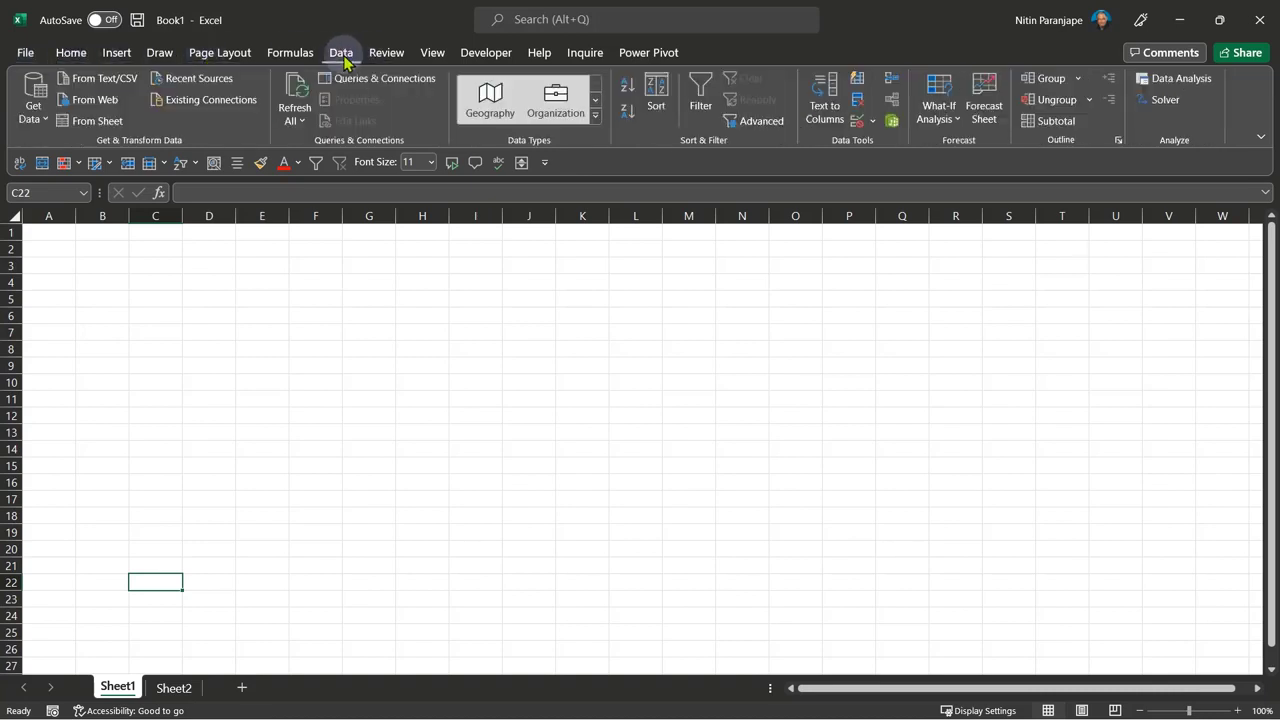
pyautogui.click(33, 106)
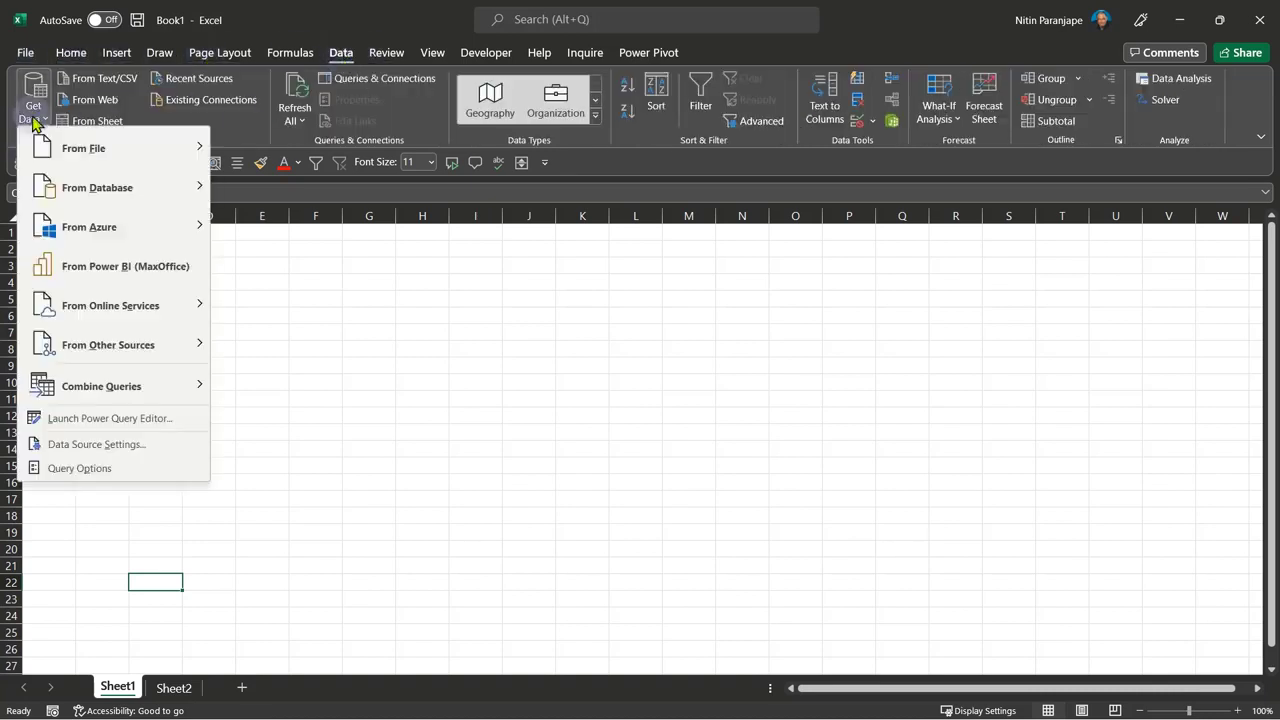
pyautogui.click(72, 268)
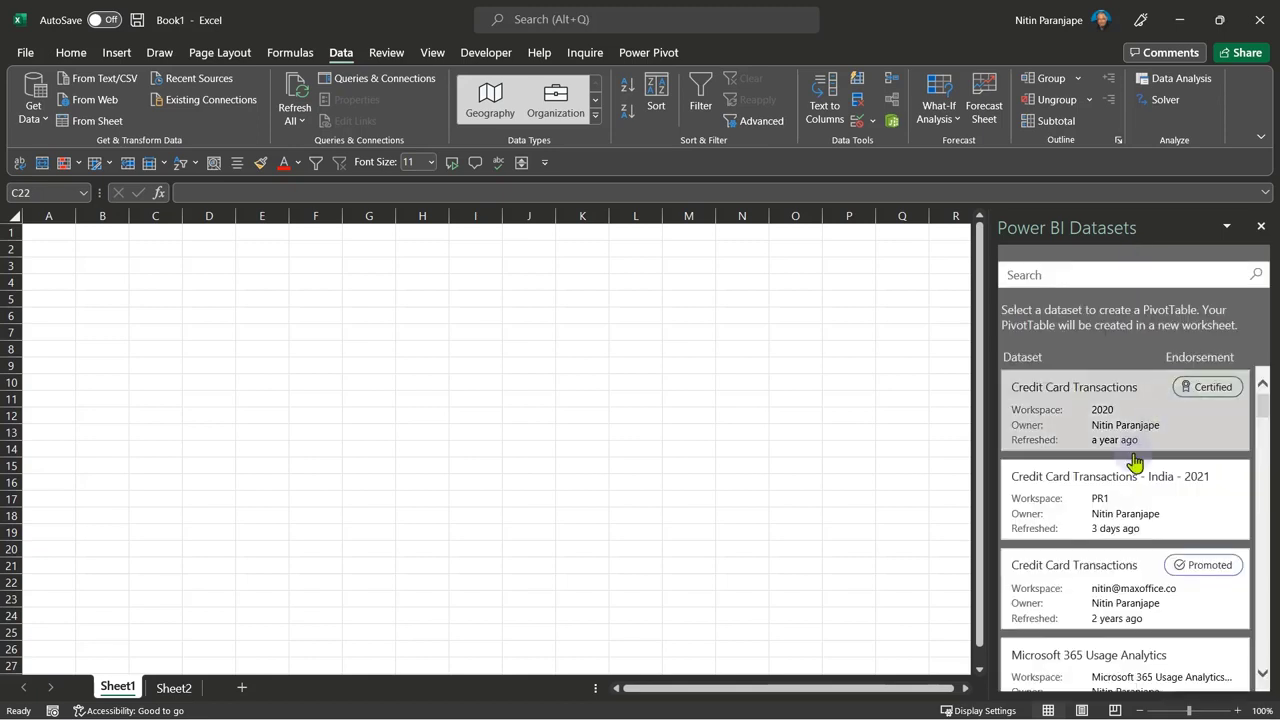
pyautogui.scroll(-5, 1171, 457)
pyautogui.scroll(-2, 1187, 478)
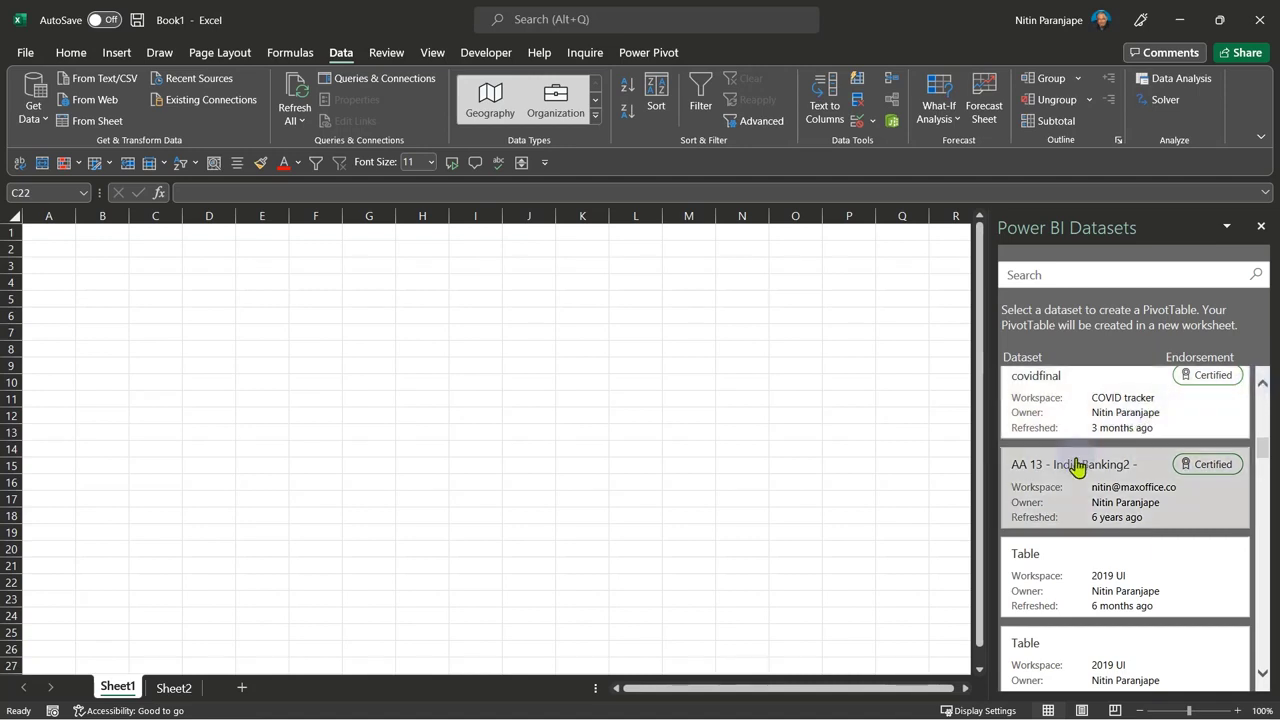
pyautogui.scroll(-2, 1080, 469)
pyautogui.scroll(3, 1080, 469)
pyautogui.scroll(6, 1080, 469)
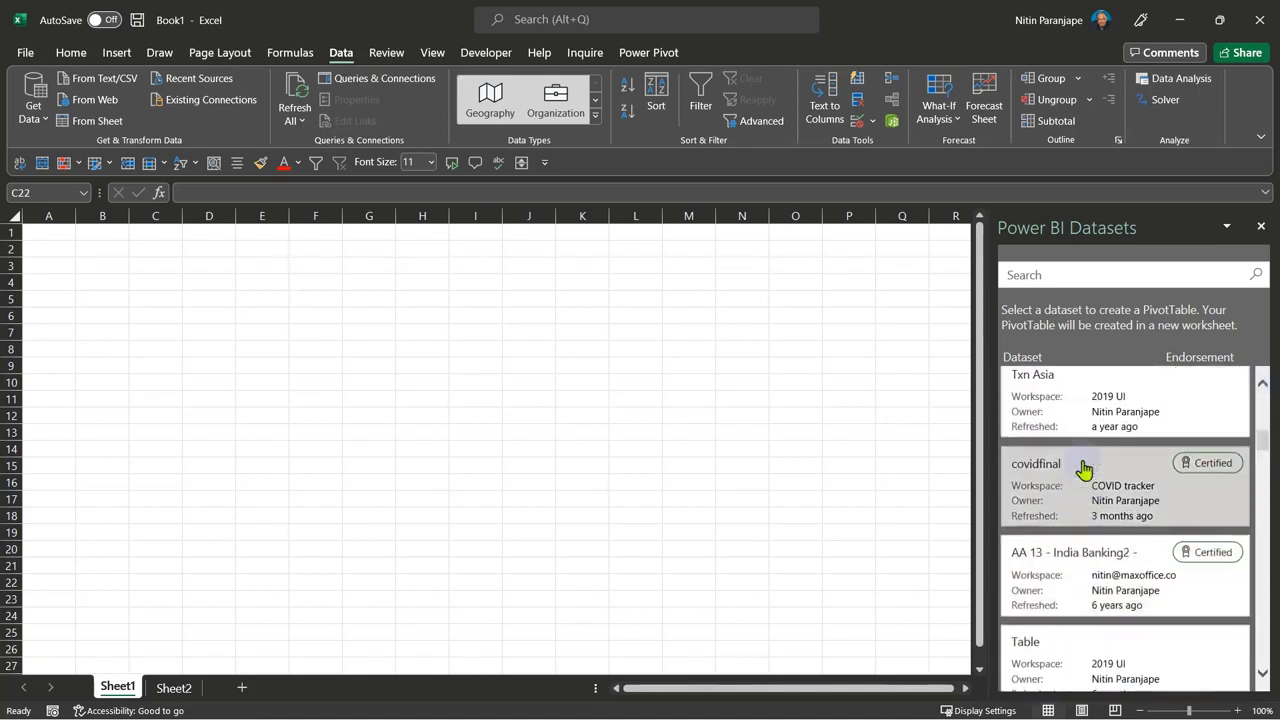
pyautogui.scroll(3, 1146, 440)
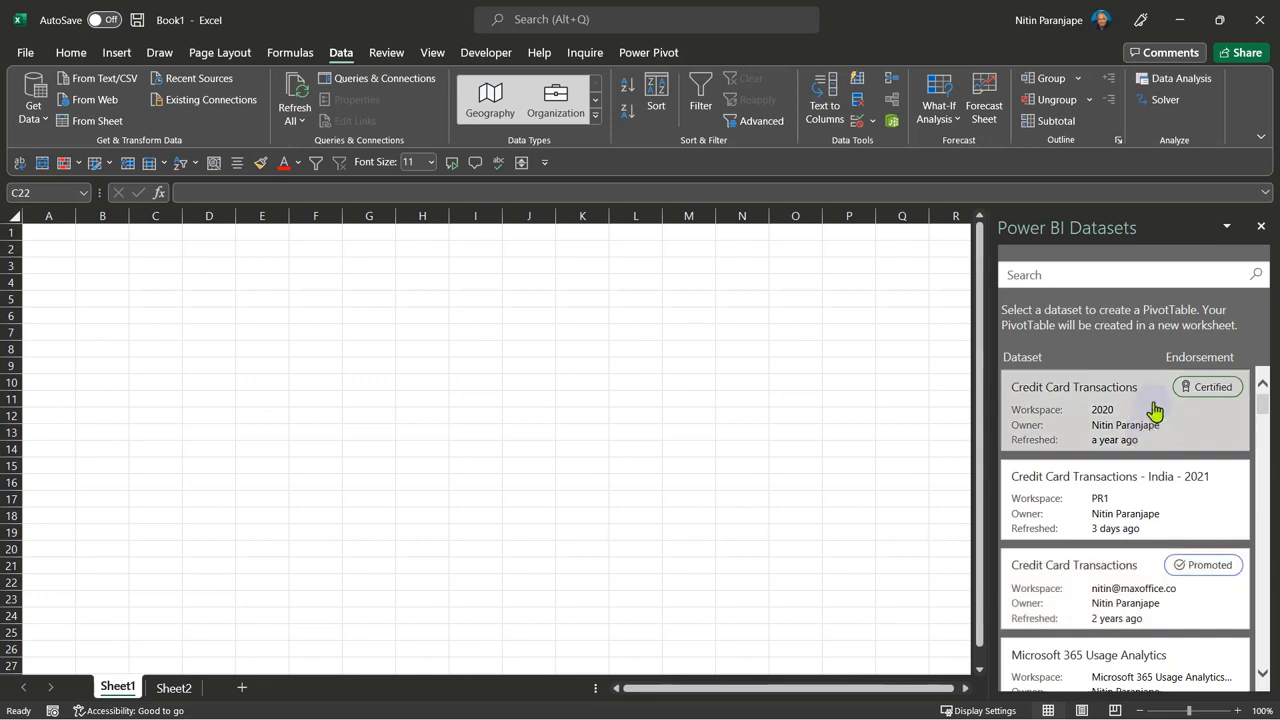
# Step: Delete Sheet2 from the workbook and select cell A9 on Sheet1
pyautogui.rightClick(174, 690)
pyautogui.press('d')
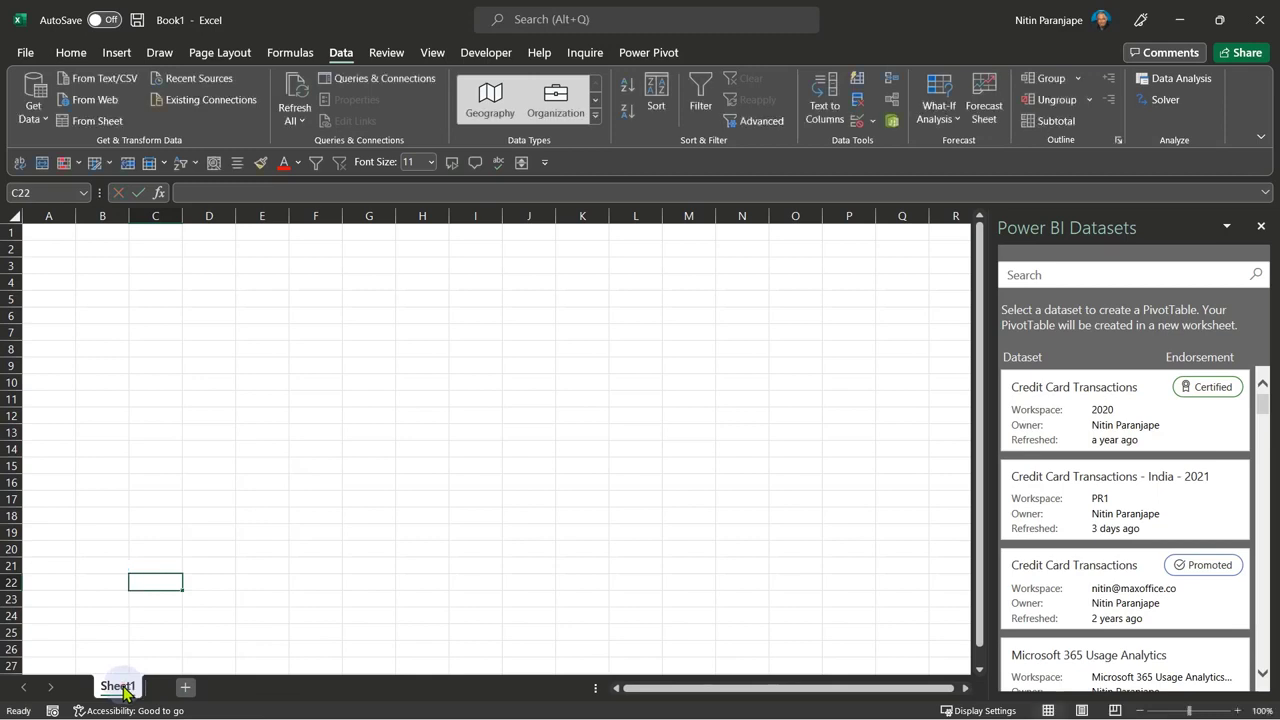
pyautogui.click(58, 365)
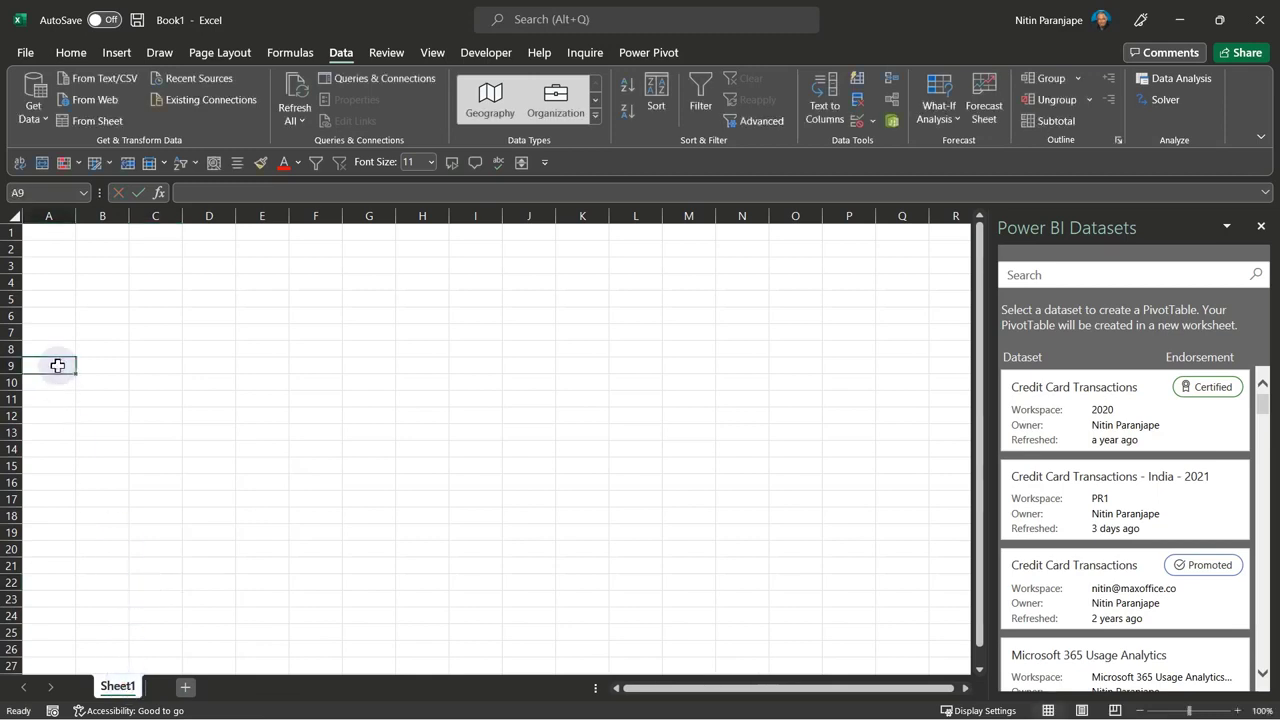
# Step: Create a PivotTable from the certified Credit Card Transactions dataset and add CityMaster's State field to the rows
pyautogui.click(1207, 401)
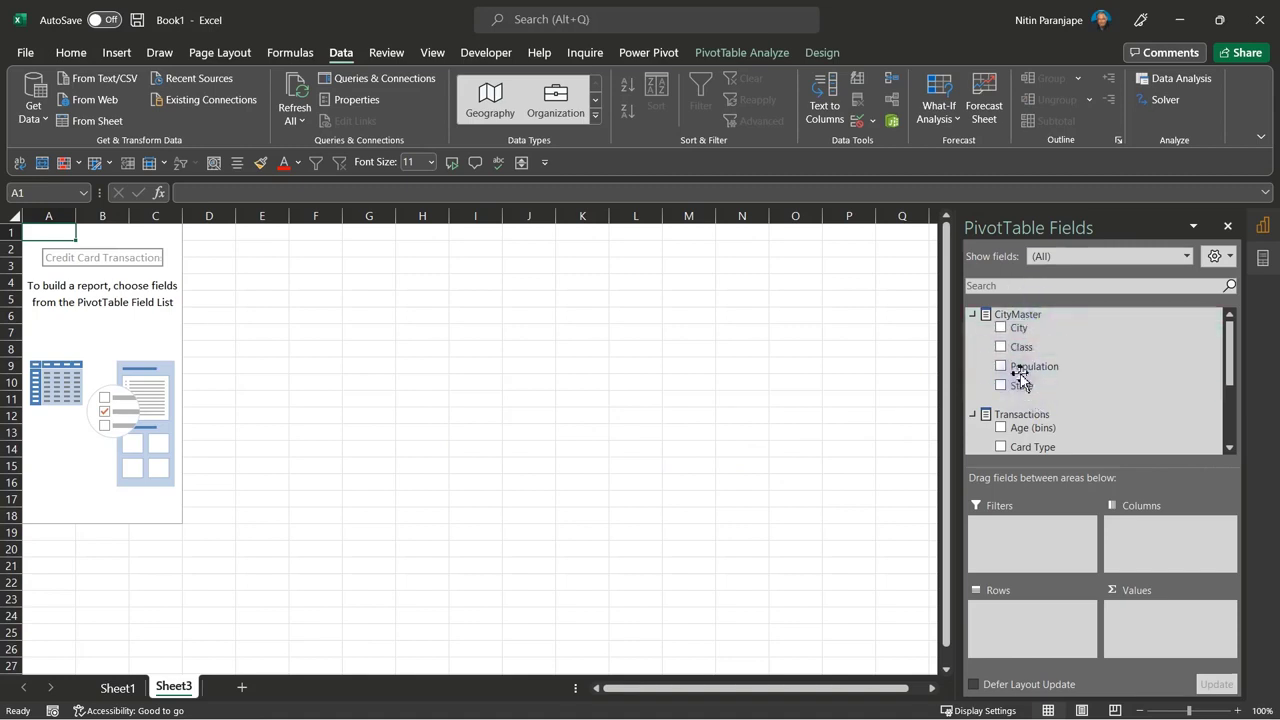
pyautogui.moveTo(1020, 385); pyautogui.dragTo(1089, 388)
pyautogui.scroll(-1, 1089, 385)
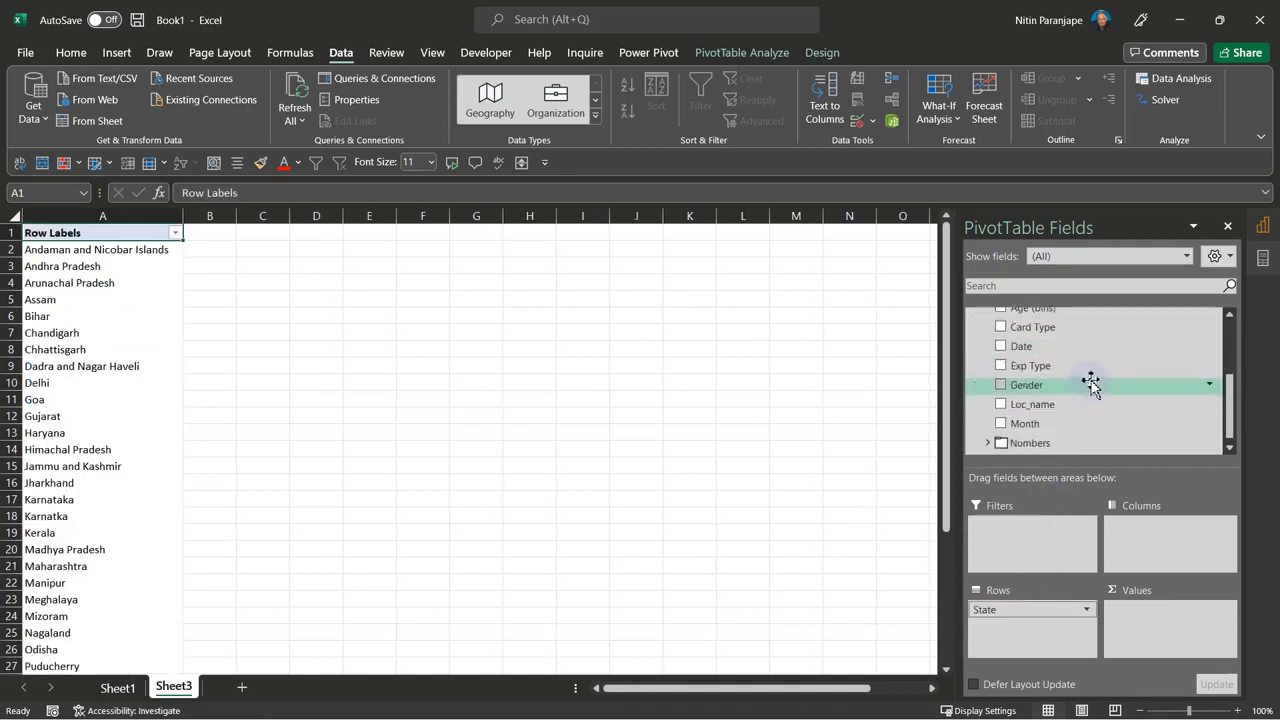
pyautogui.scroll(1, 1091, 386)
pyautogui.scroll(-1, 1093, 388)
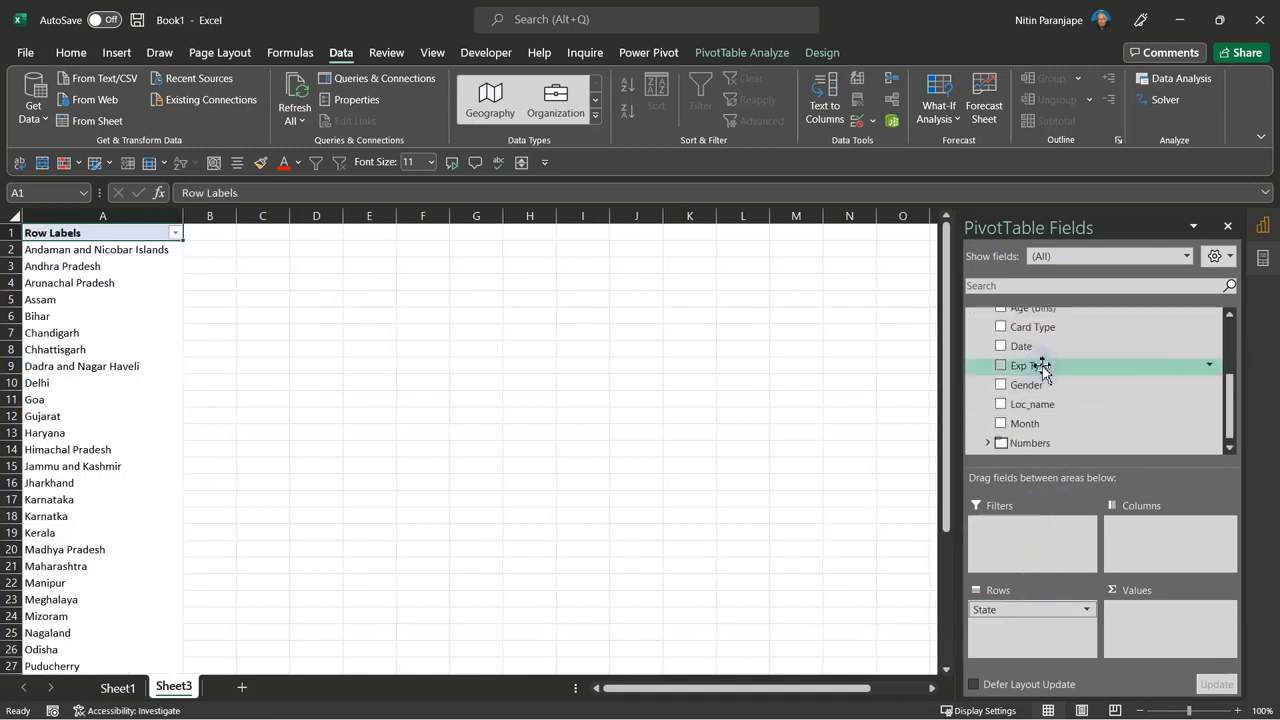
# Step: Expand the Numbers folder in the PivotTable field list and examine its numeric fields such as Amount and Cashback
pyautogui.scroll(-1, 1065, 436)
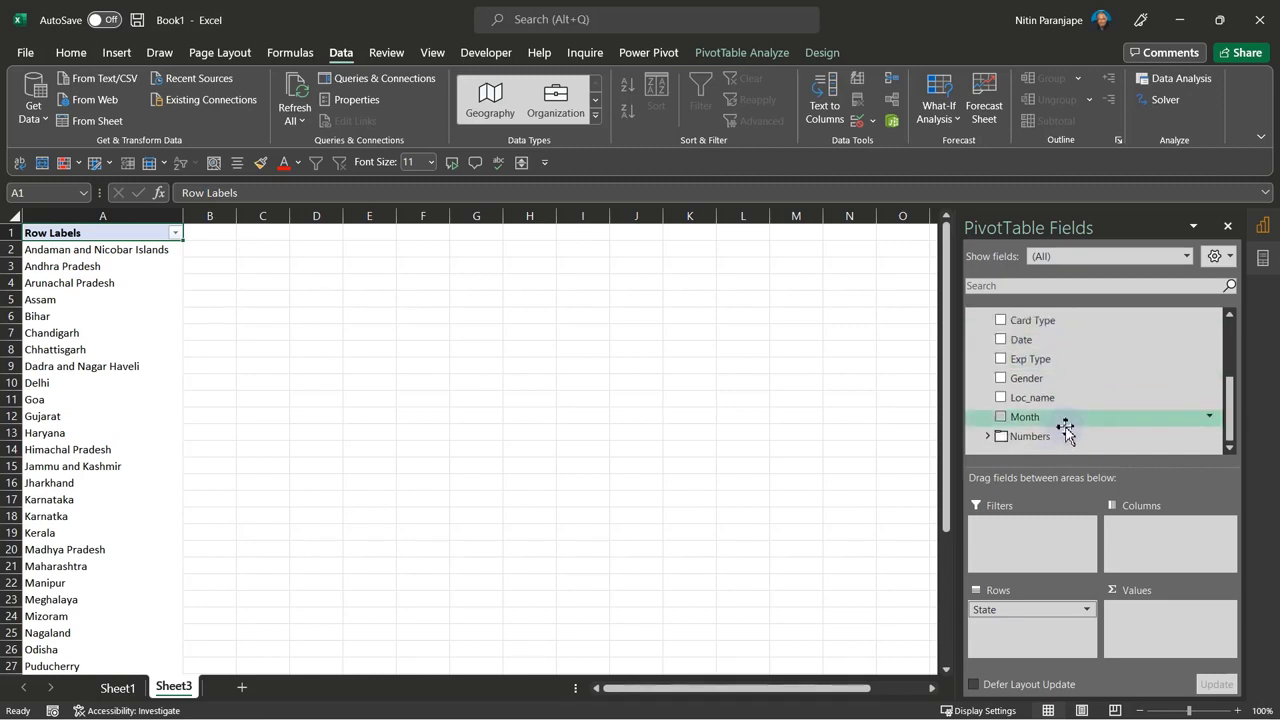
pyautogui.click(987, 436)
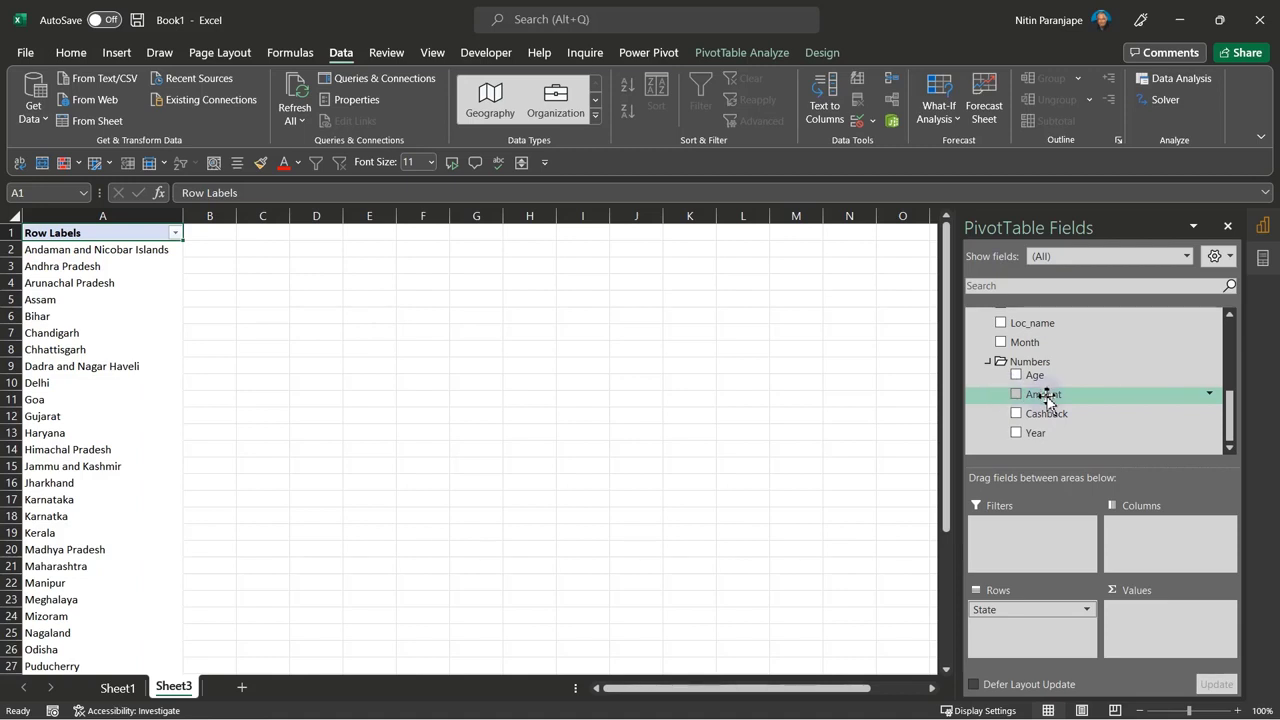
pyautogui.moveTo(1047, 398)
pyautogui.mouseDown()
pyautogui.moveTo(1183, 652)
pyautogui.moveTo(1082, 412)
pyautogui.moveTo(1054, 398)
pyautogui.mouseUp()
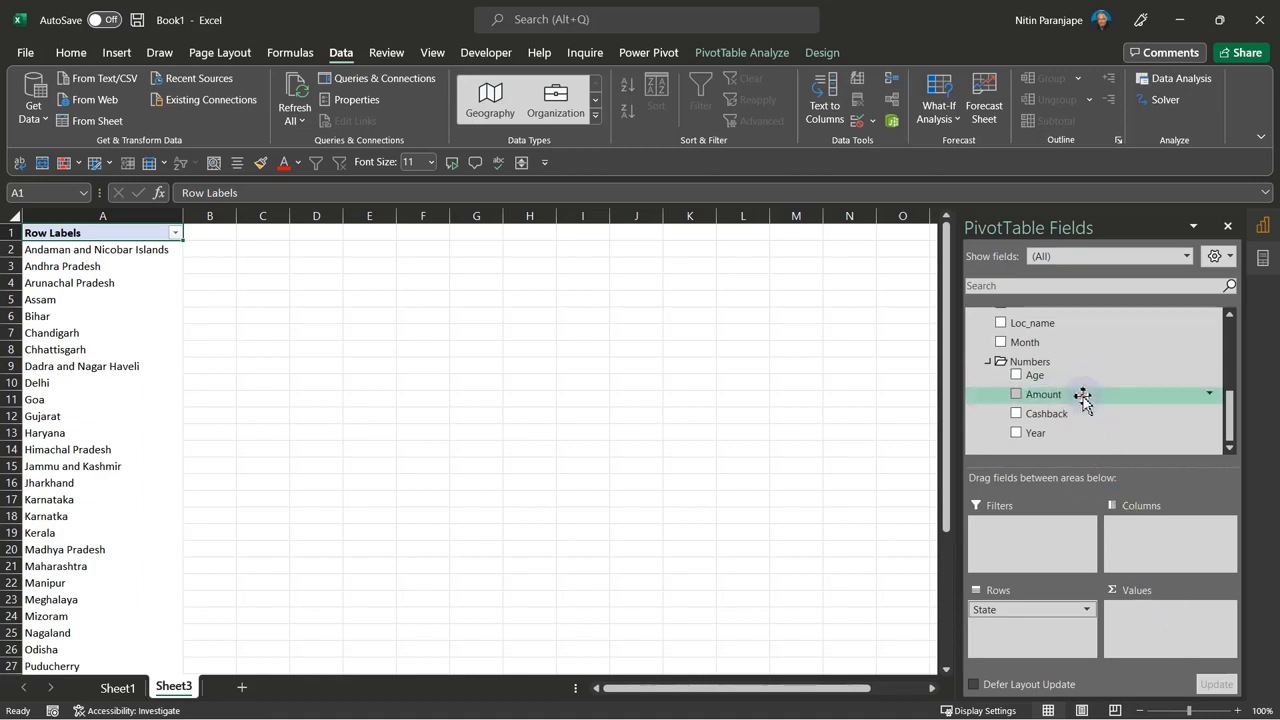
pyautogui.click(138, 497)
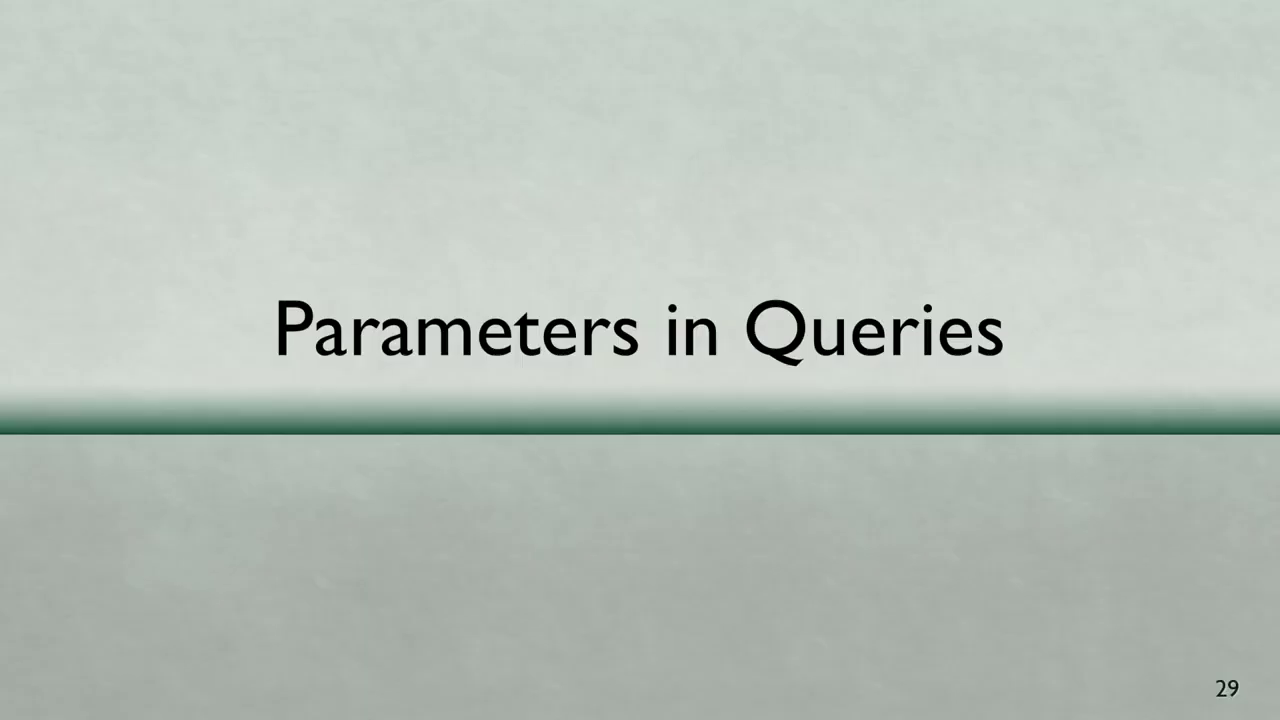
pyautogui.press('Right')
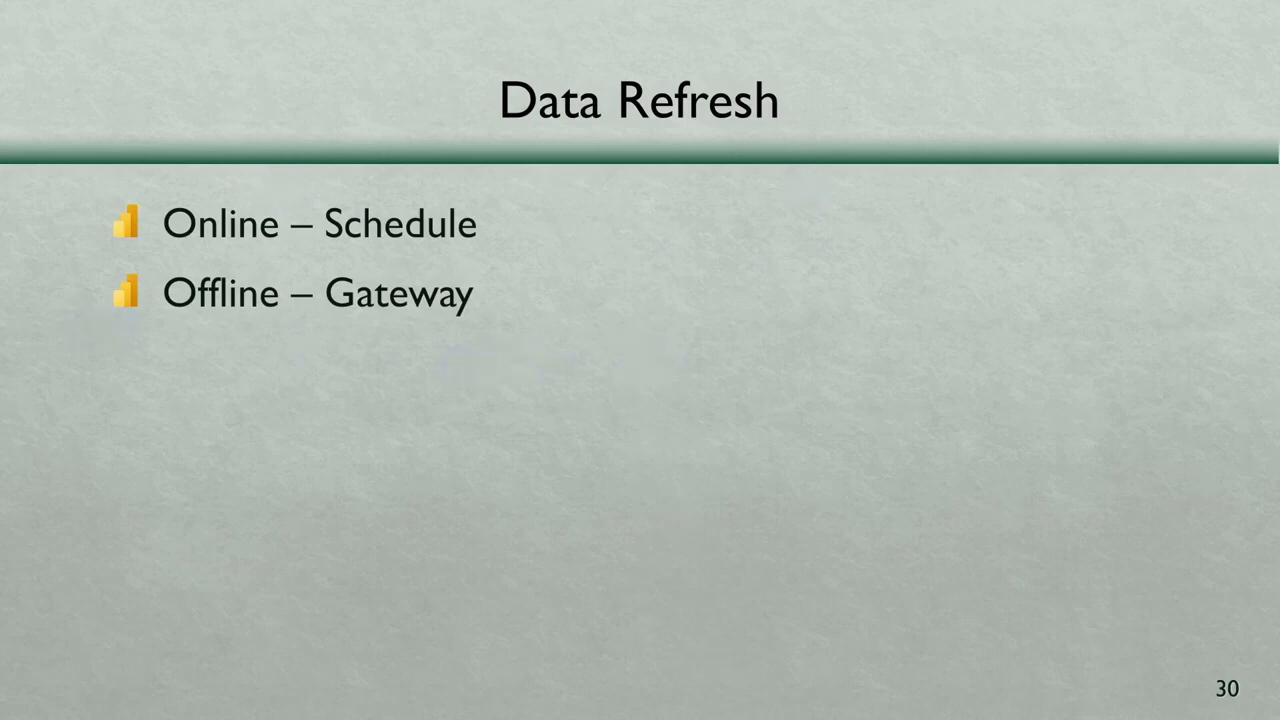
pyautogui.press('Right')
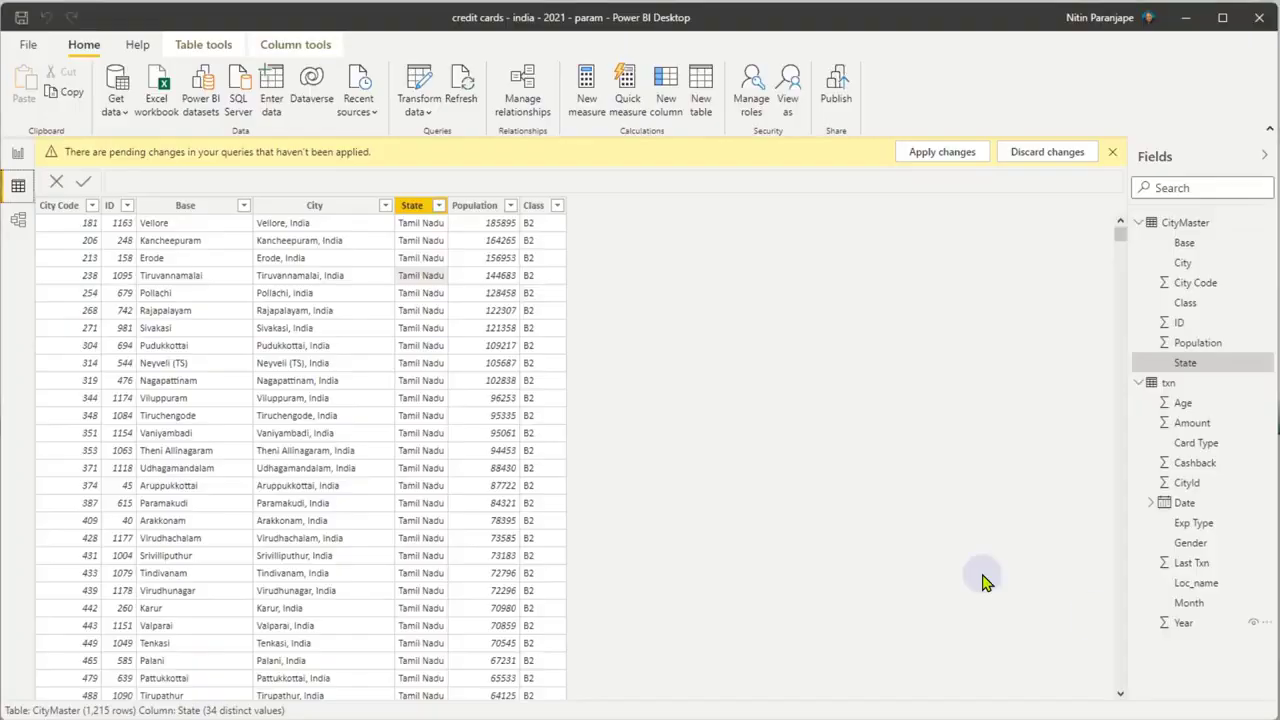
# Step: Switch to Power BI Desktop, open the Power Query Editor and examine CityMaster's complete M code in the Advanced Editor
pyautogui.click(416, 86)
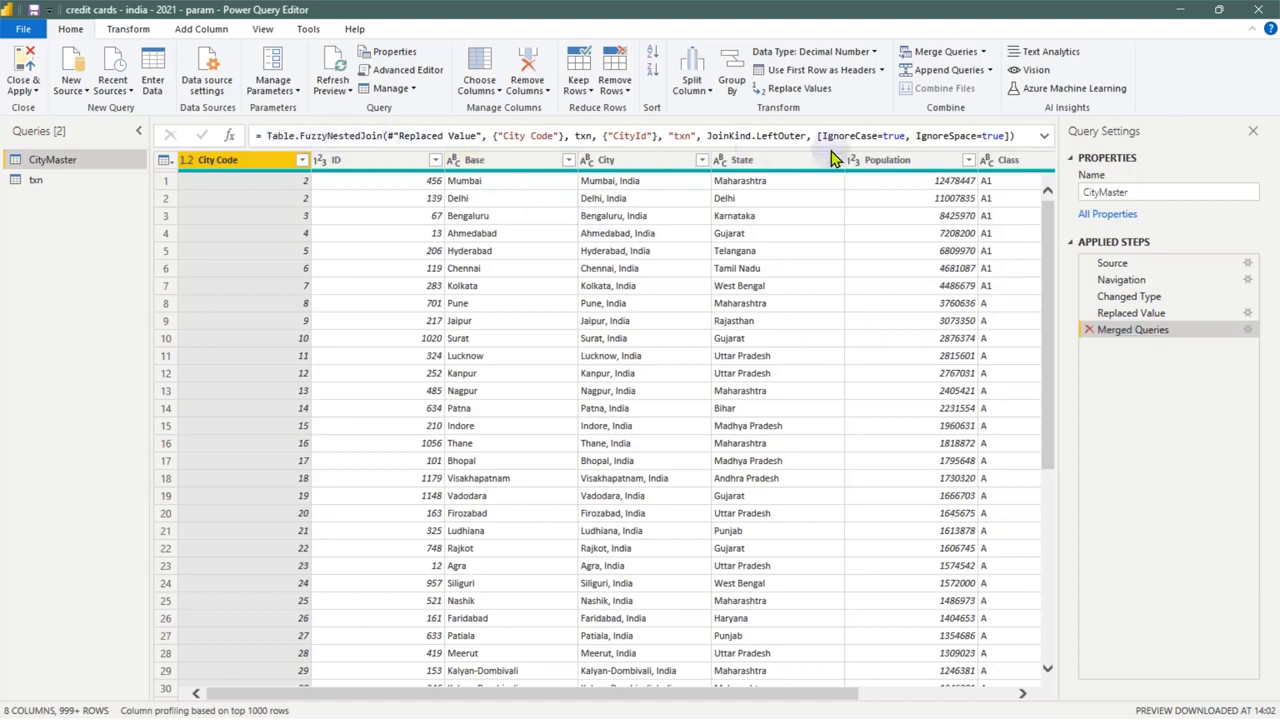
pyautogui.click(264, 31)
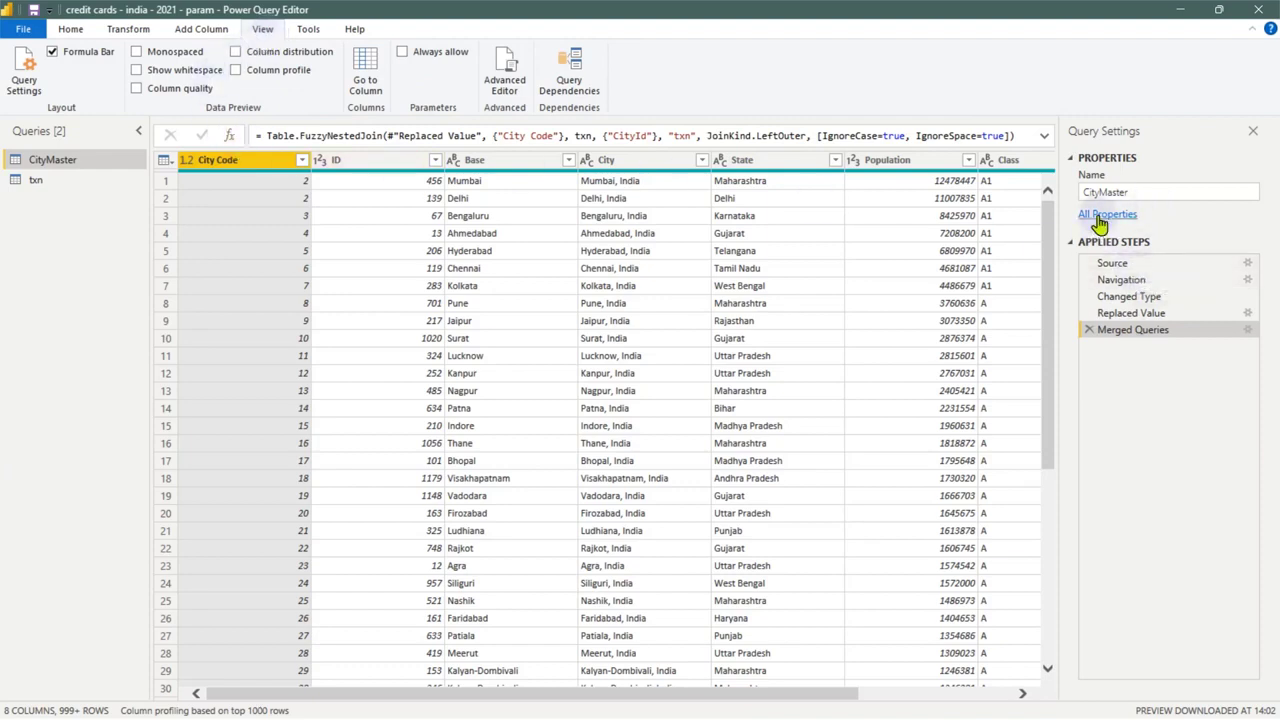
pyautogui.click(505, 85)
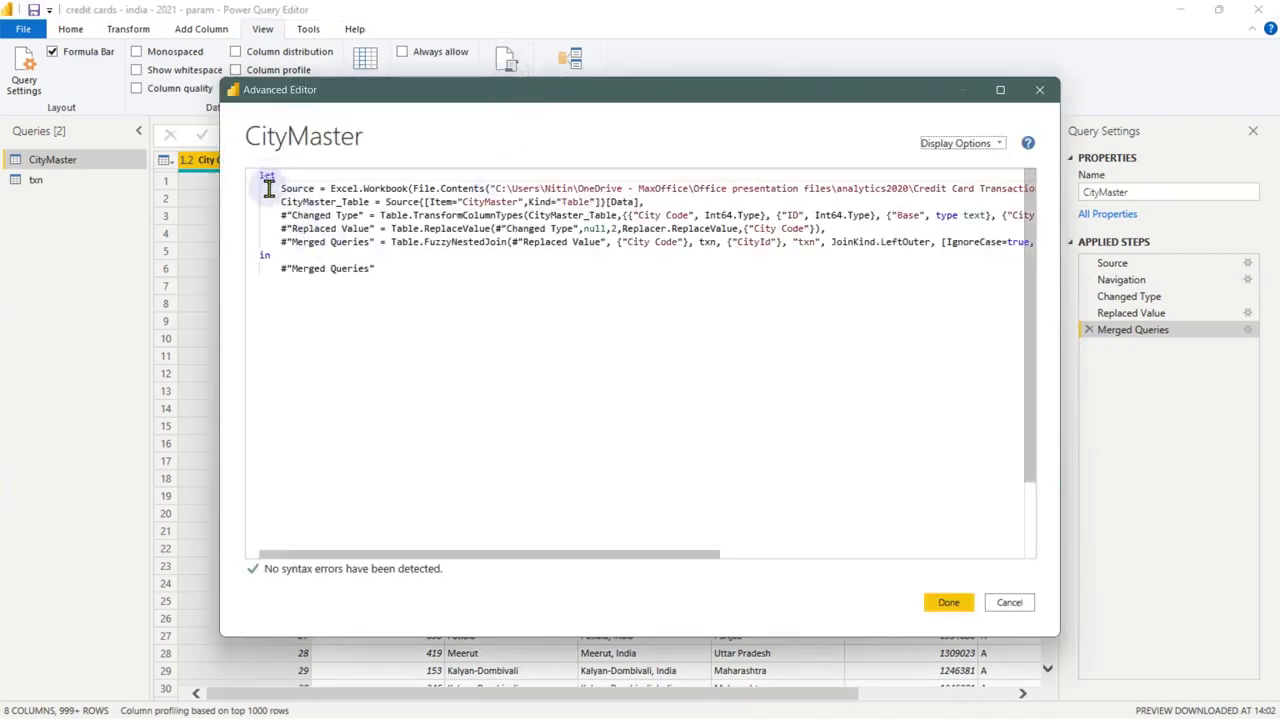
pyautogui.moveTo(375, 270); pyautogui.dragTo(206, 163)
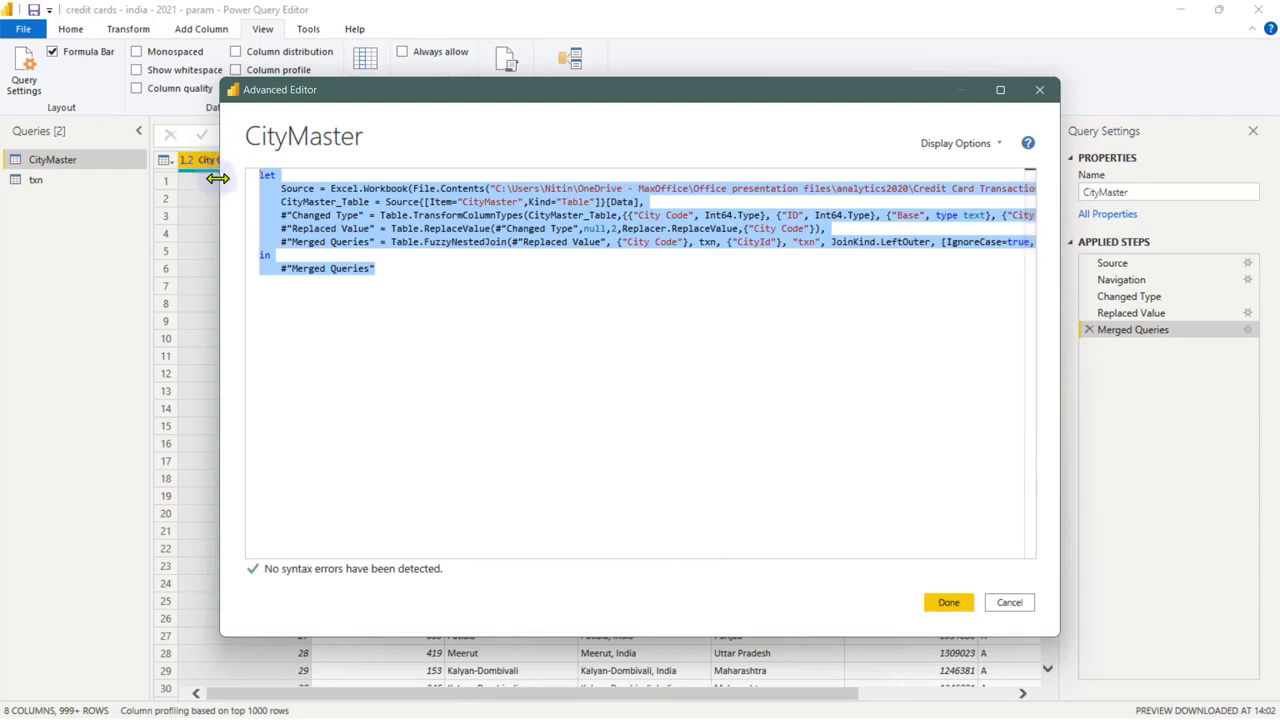
pyautogui.click(316, 188)
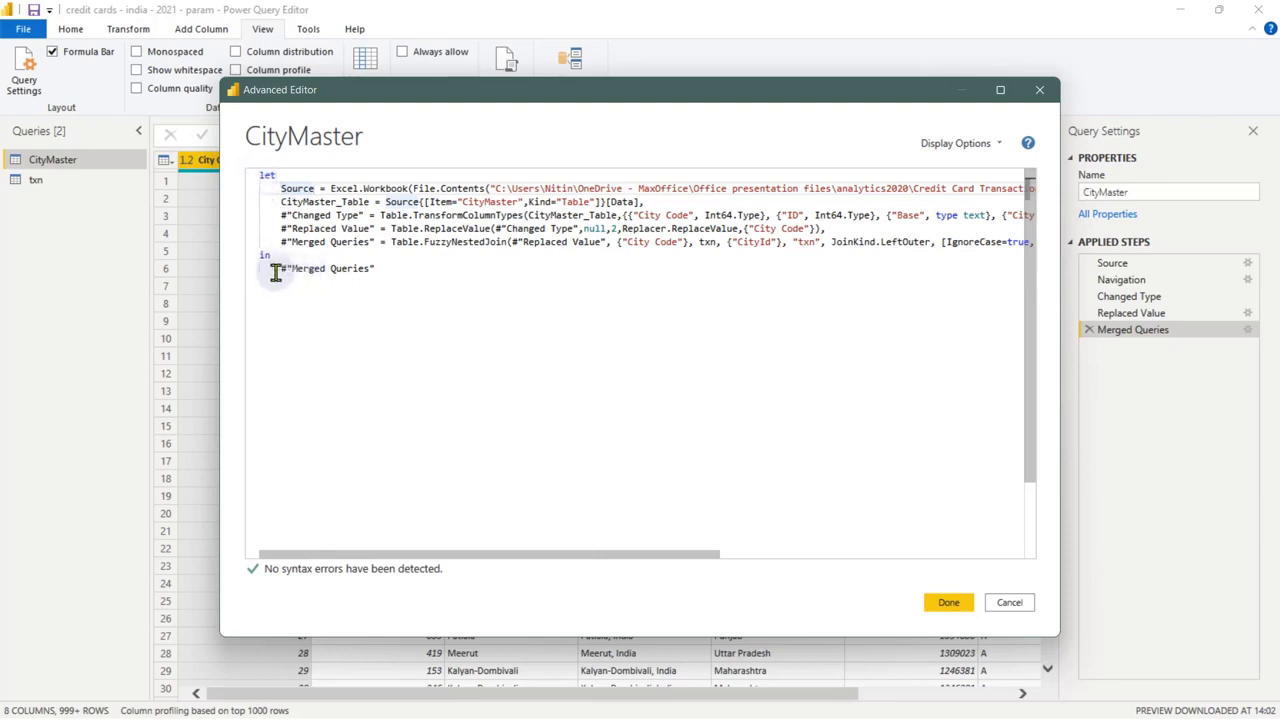
# Step: Trace how each line of CityMaster's M code refers to the preceding step, and close the Advanced Editor without changes
pyautogui.moveTo(274, 270); pyautogui.dragTo(391, 279)
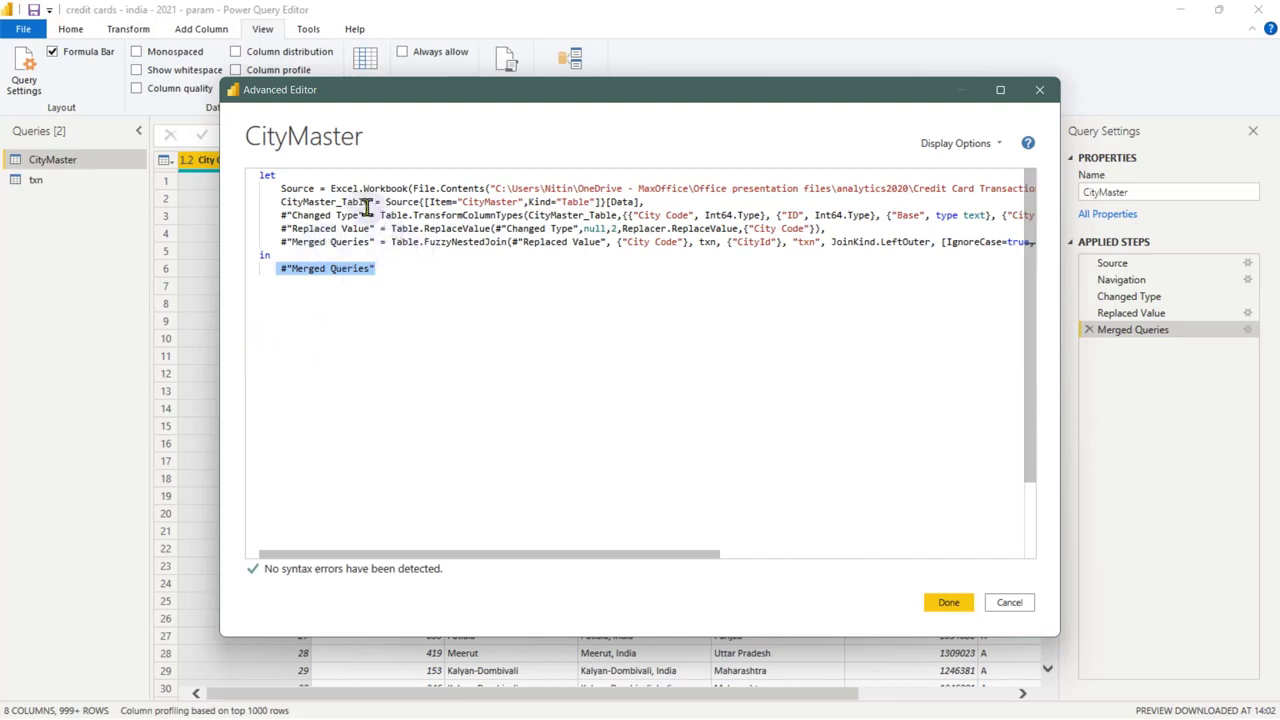
pyautogui.click(298, 190)
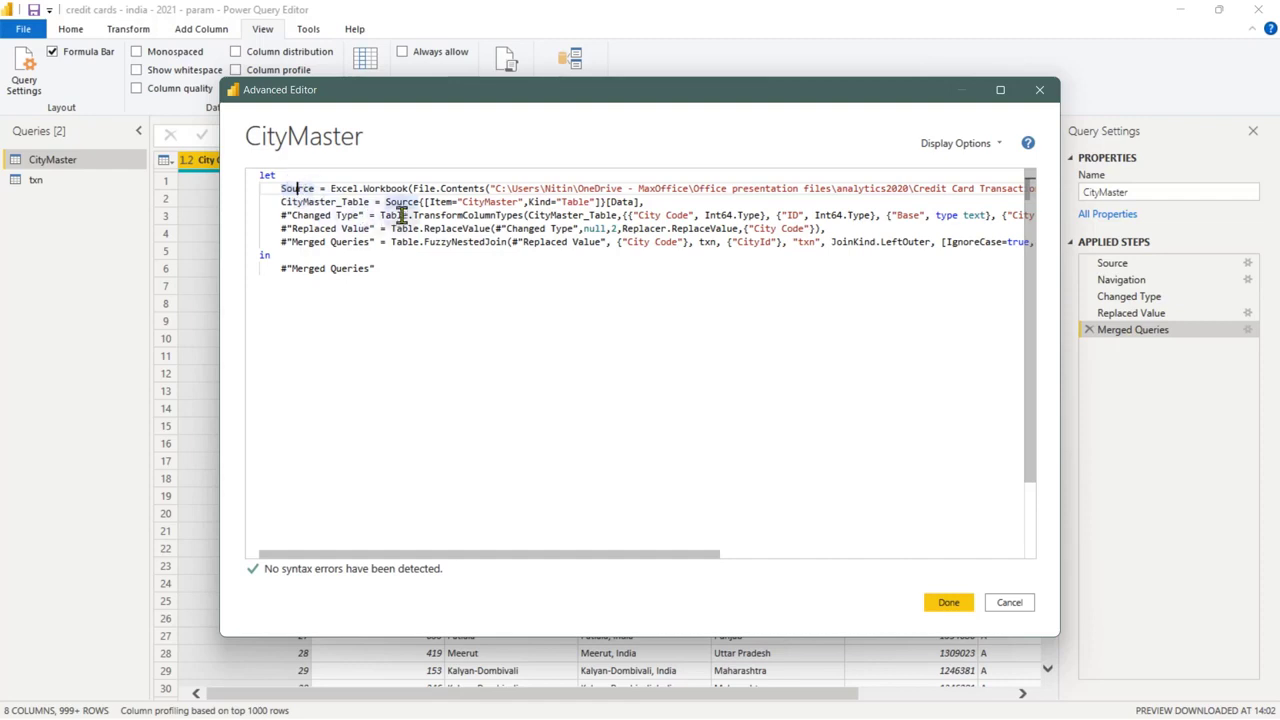
pyautogui.moveTo(410, 205)
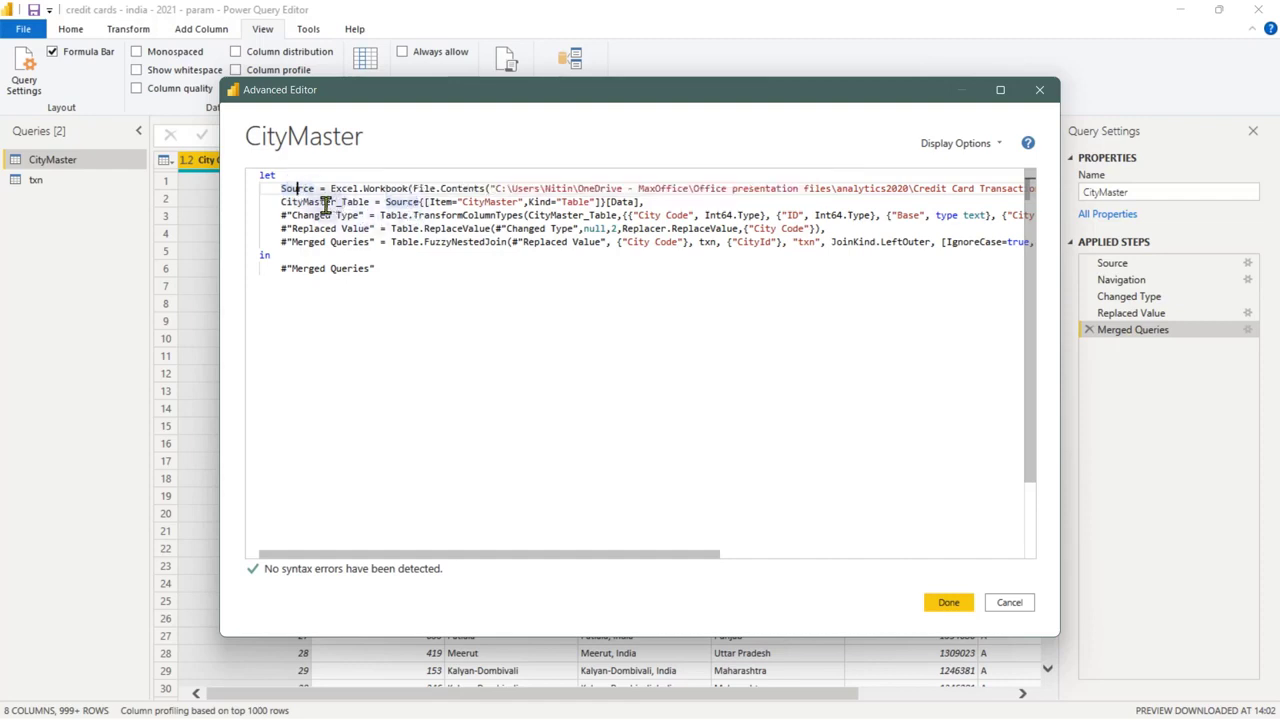
pyautogui.moveTo(281, 202); pyautogui.dragTo(367, 203)
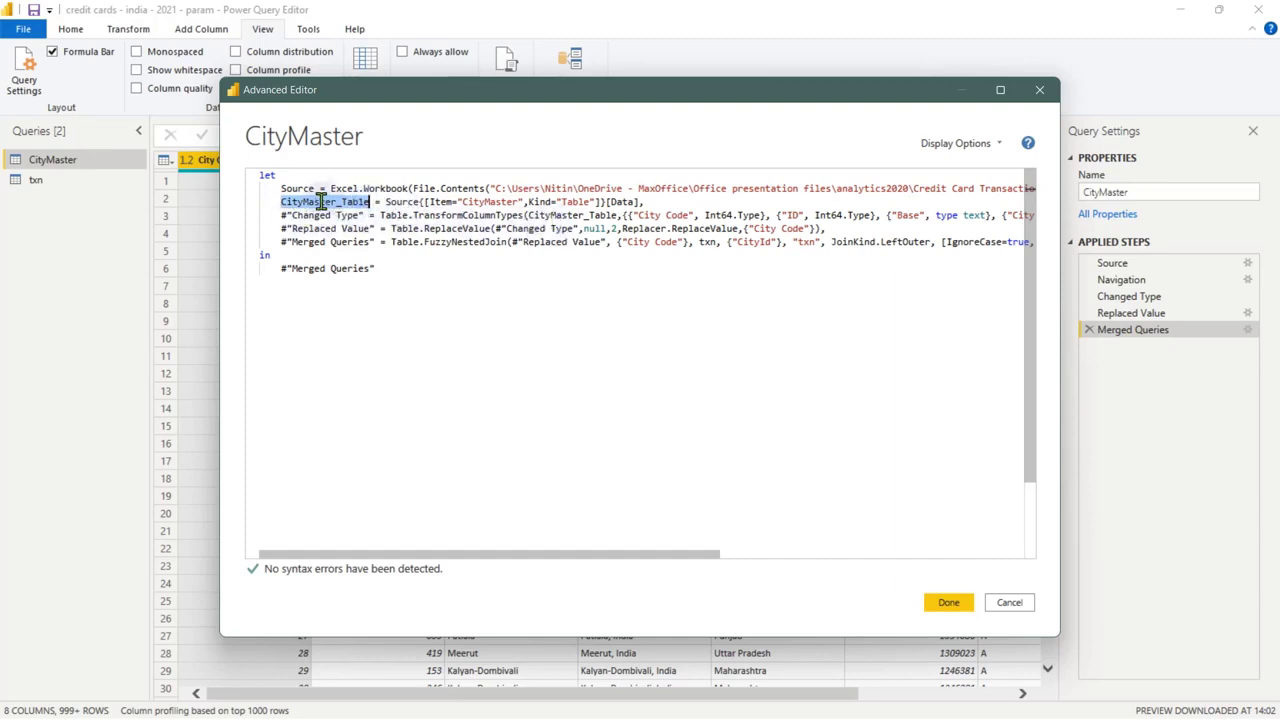
pyautogui.moveTo(530, 216); pyautogui.dragTo(613, 215)
pyautogui.click(457, 256)
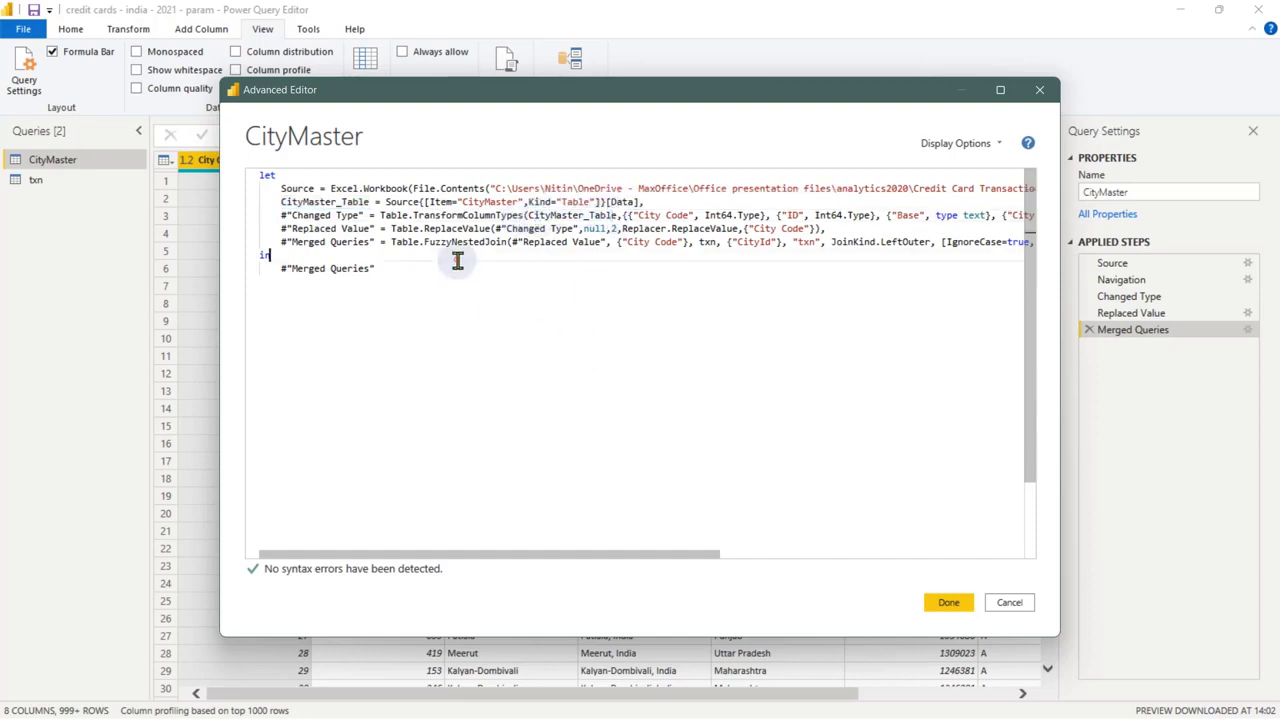
pyautogui.click(310, 241)
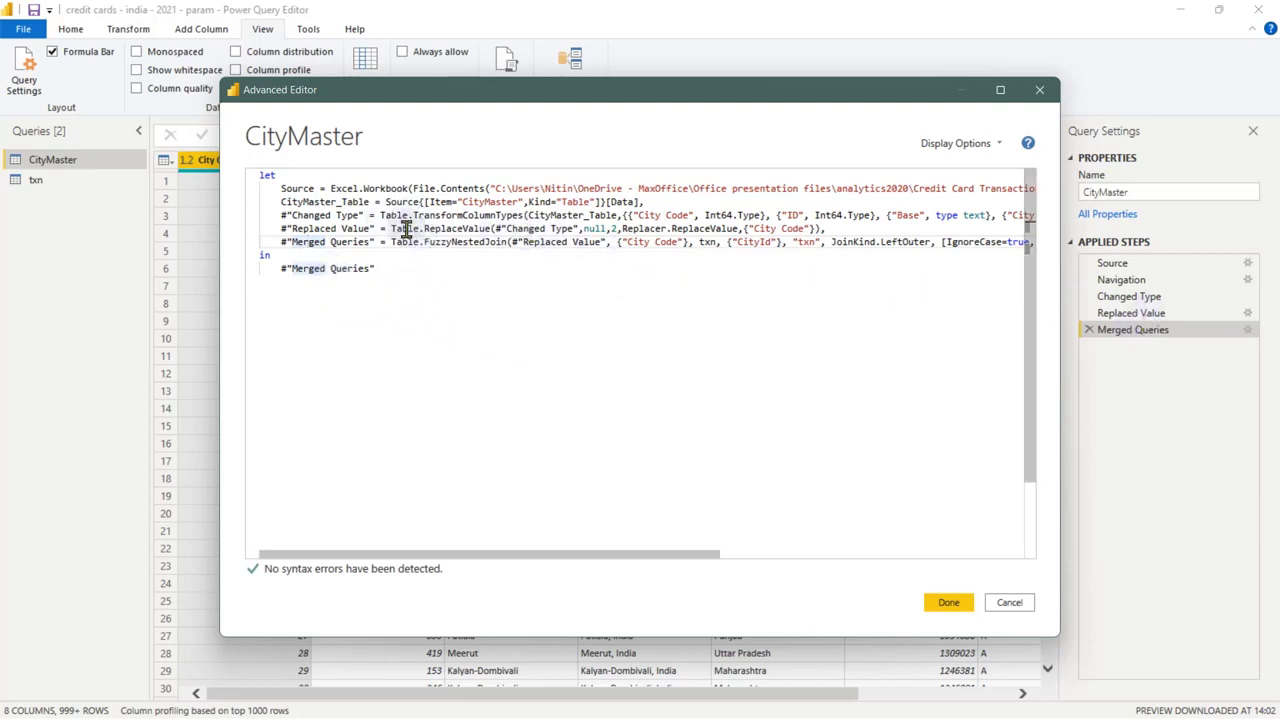
pyautogui.click(1022, 604)
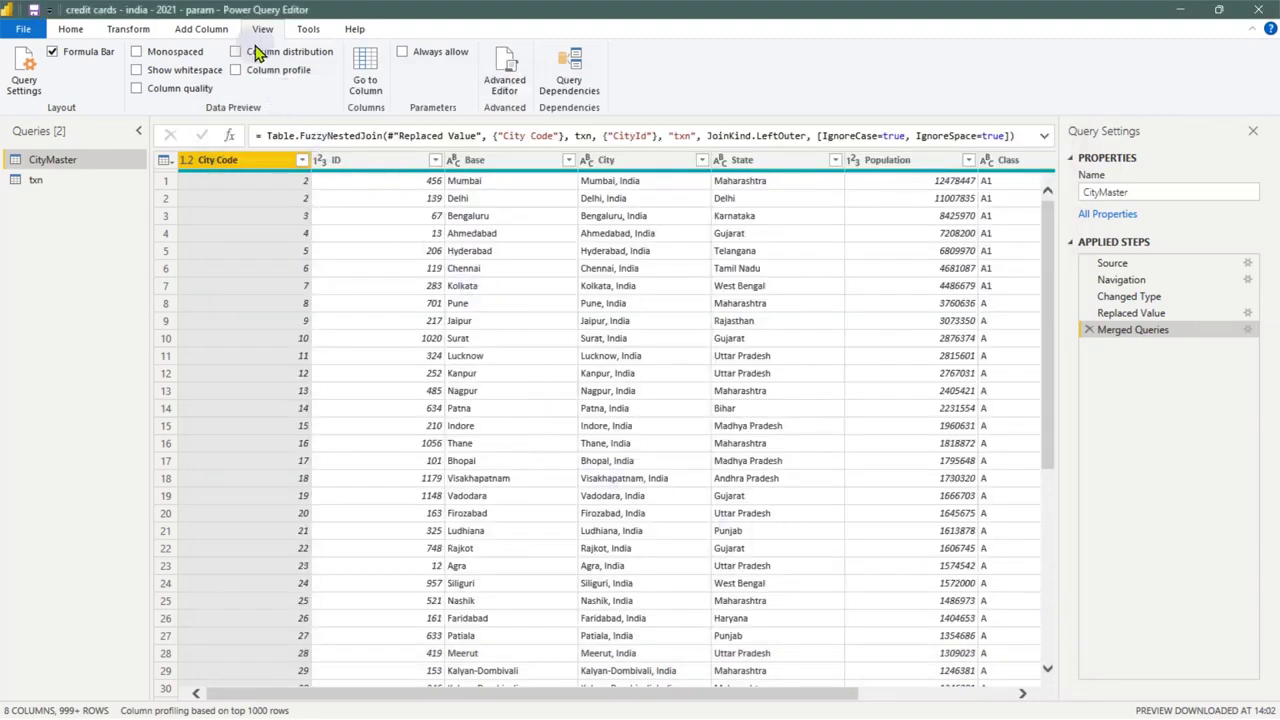
# Step: Open the Custom Column dialog for CityMaster, review its formula area and available columns, and close it without adding a column
pyautogui.click(211, 33)
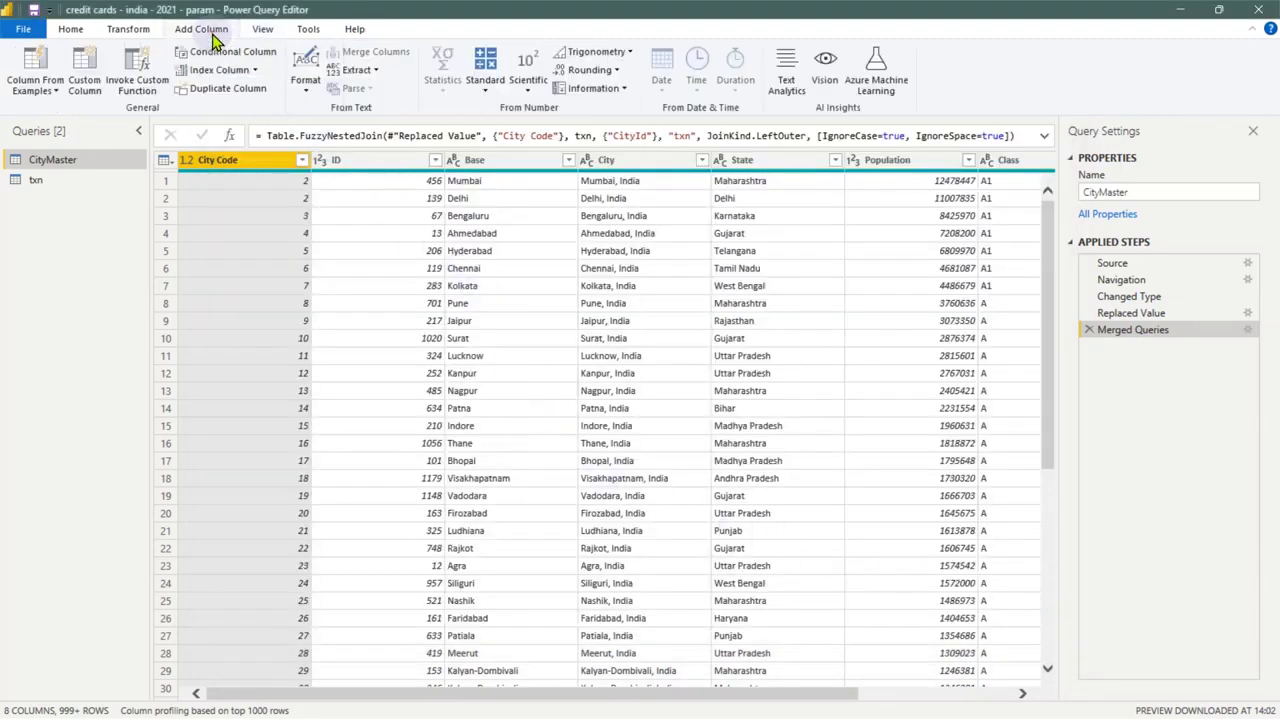
pyautogui.click(88, 88)
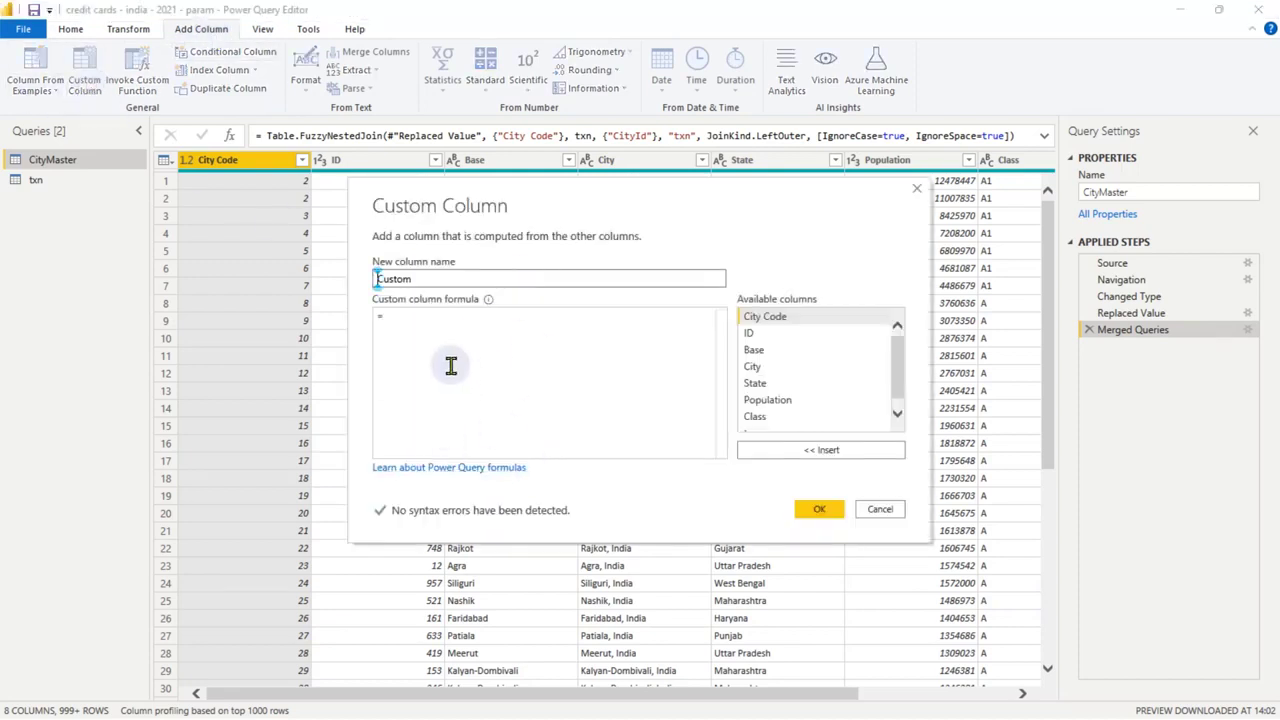
pyautogui.click(424, 316)
pyautogui.scroll(-1, 836, 370)
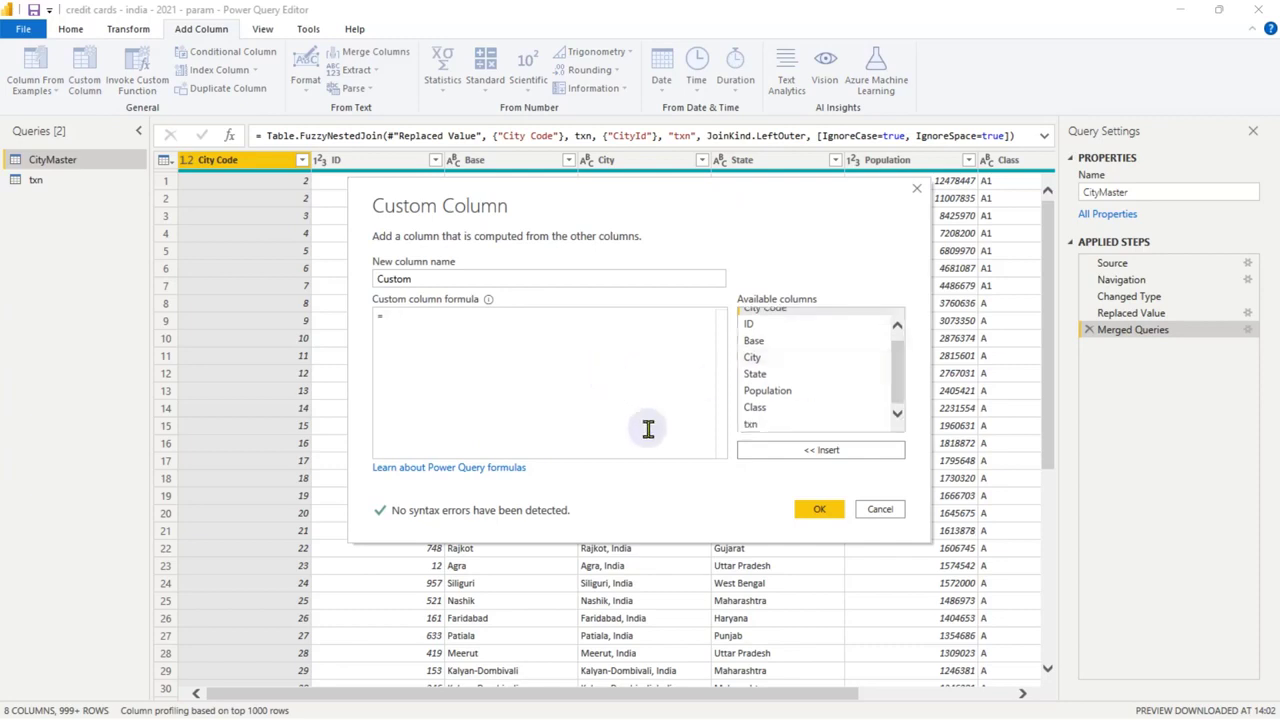
pyautogui.click(899, 514)
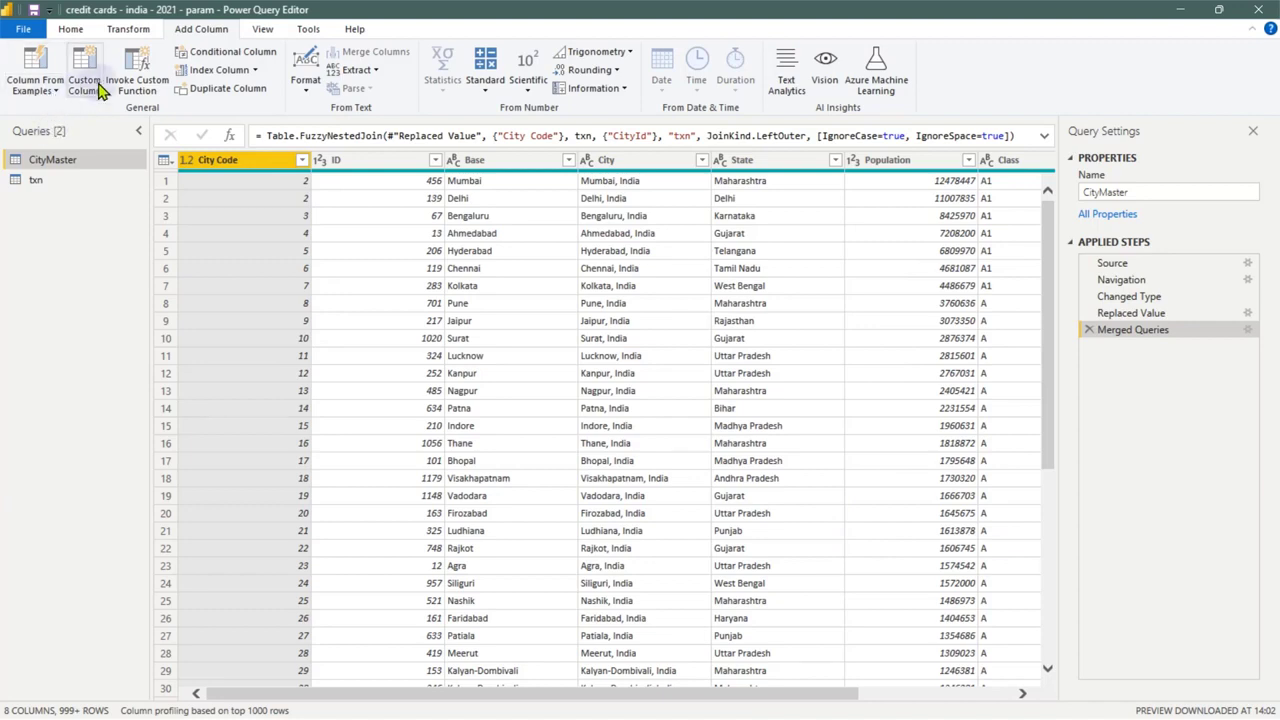
# Step: Remove the merged txn column containing errors from the CityMaster query
pyautogui.click(545, 288)
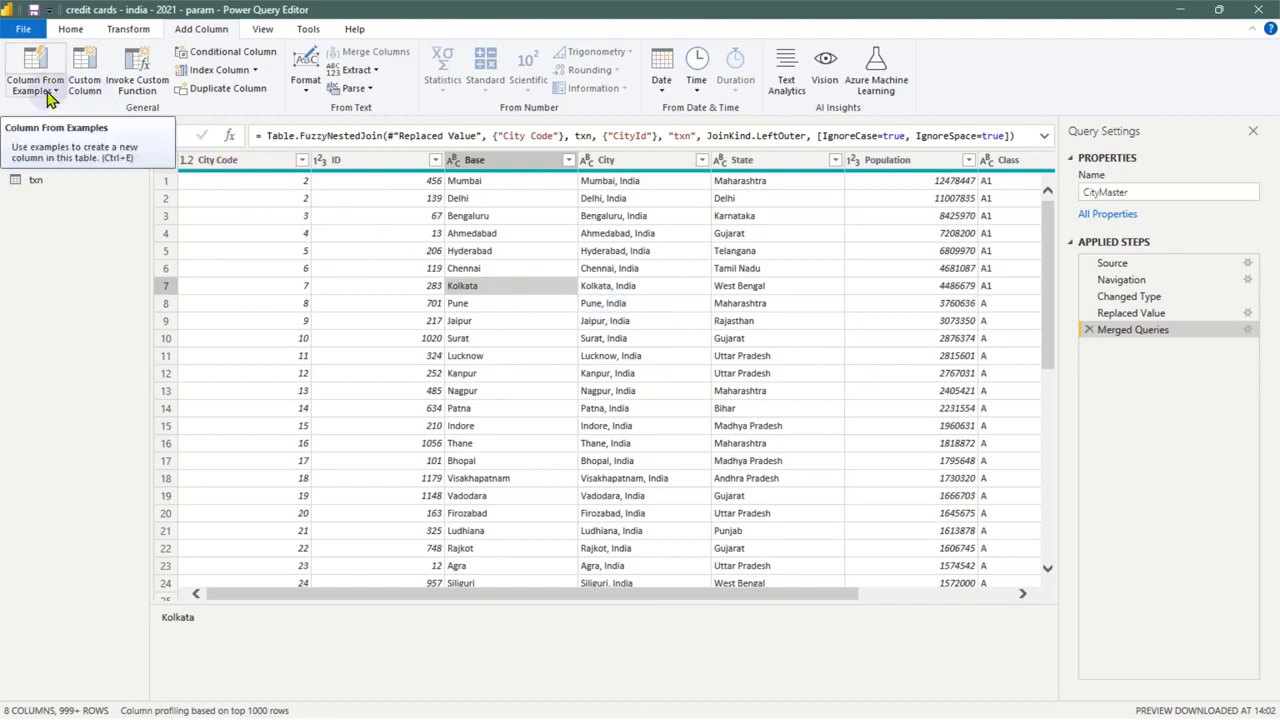
pyautogui.click(35, 180)
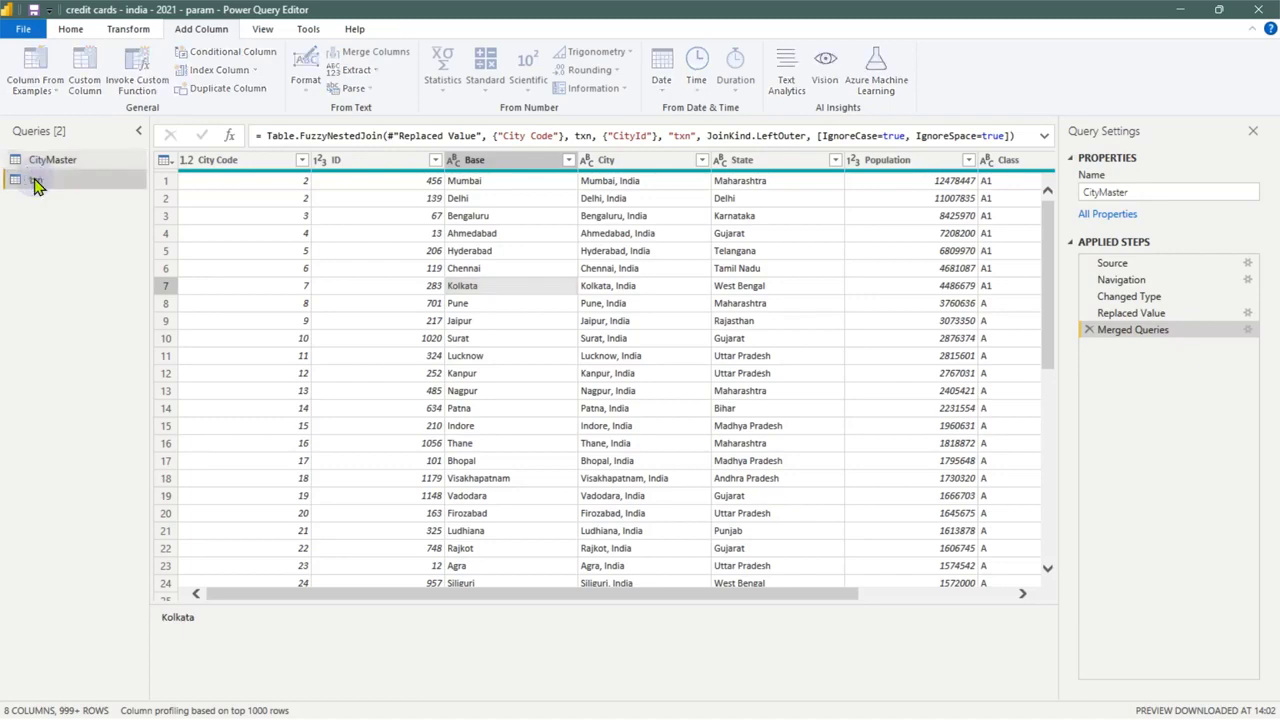
pyautogui.click(52, 160)
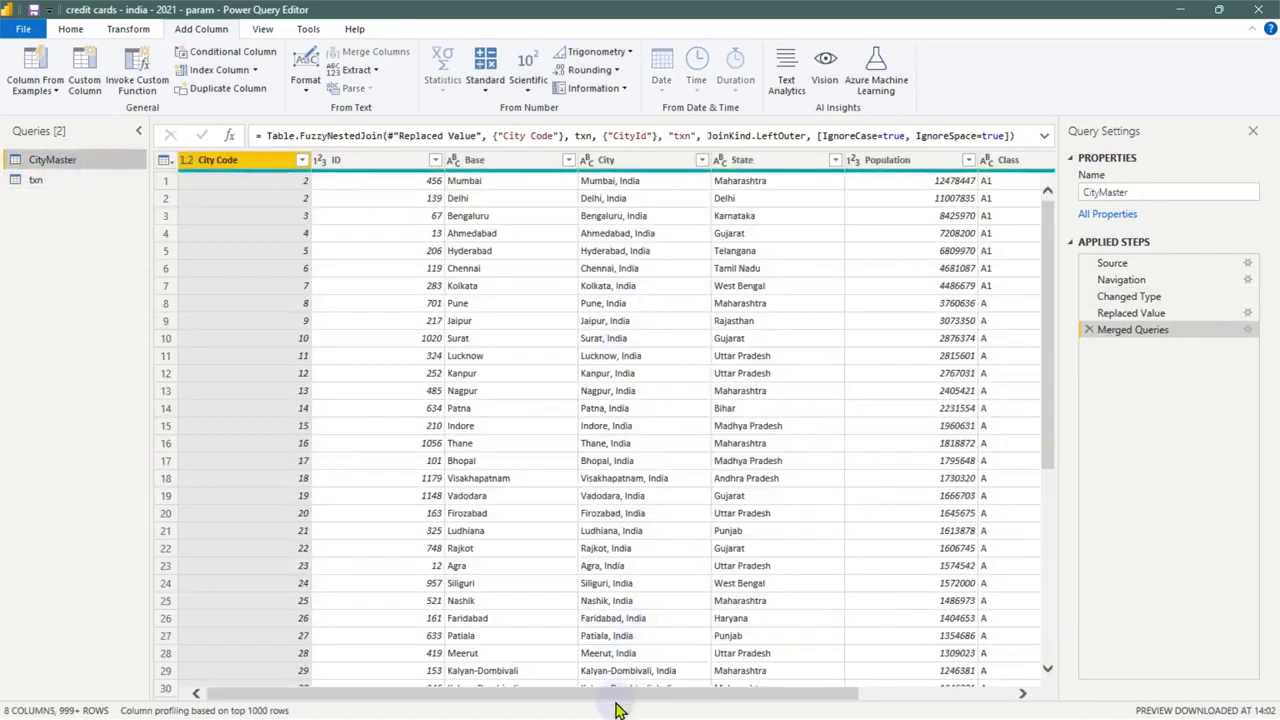
pyautogui.moveTo(707, 697); pyautogui.dragTo(872, 697)
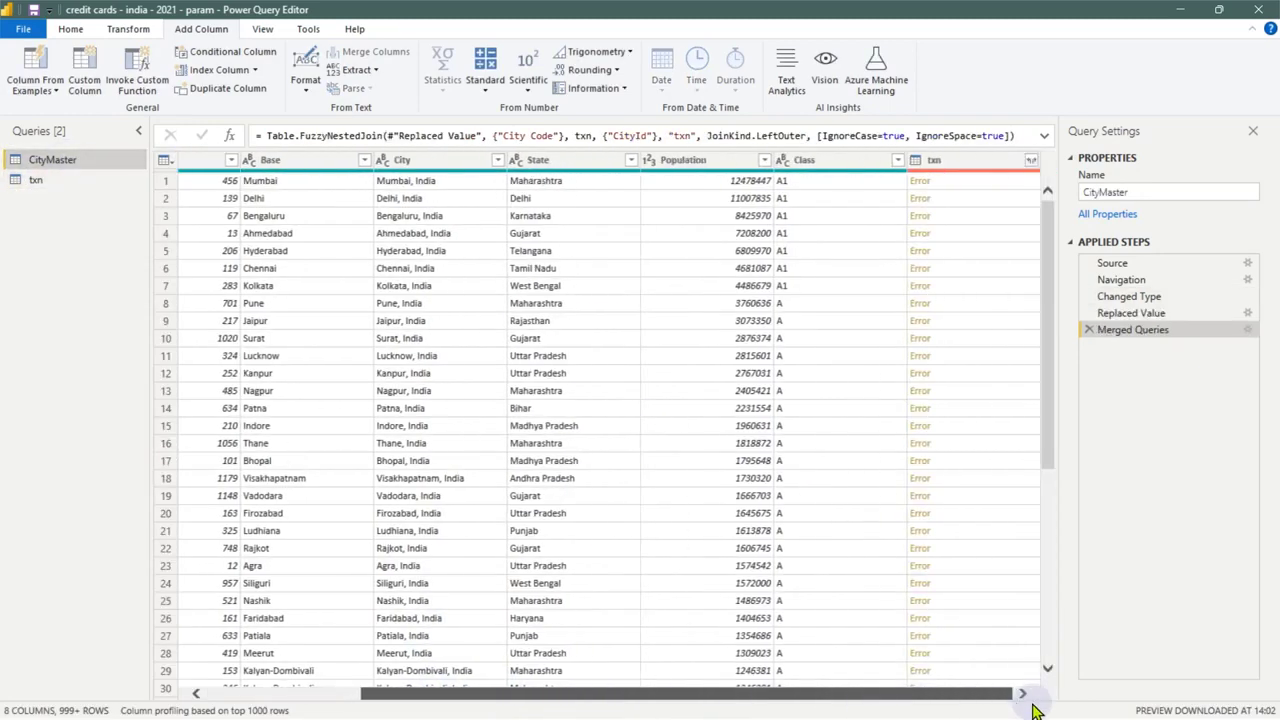
pyautogui.rightClick(980, 172)
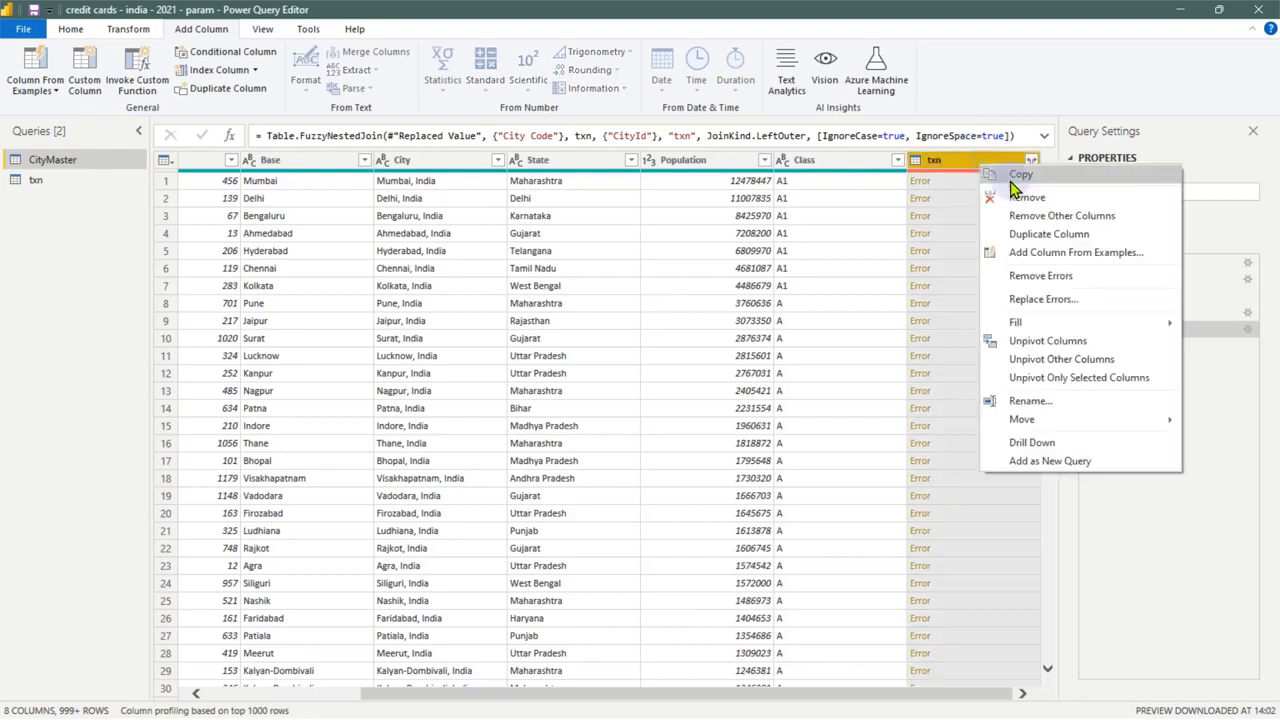
pyautogui.click(1020, 194)
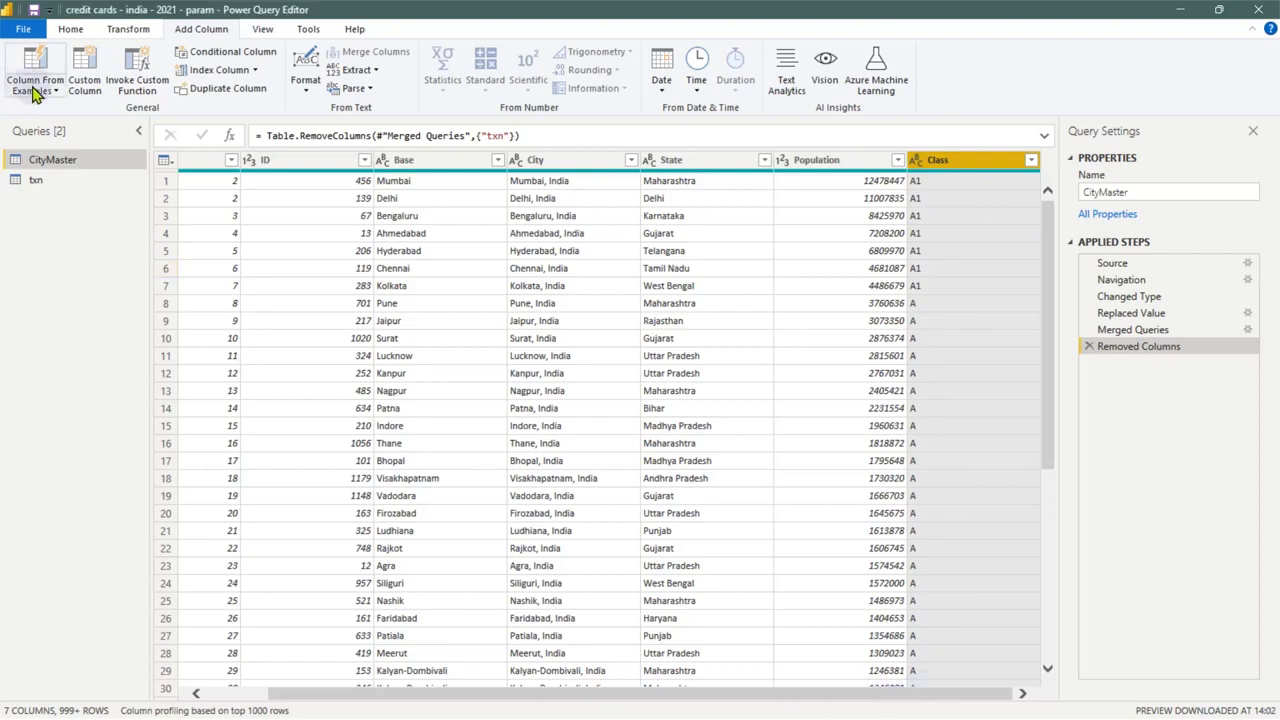
# Step: Try adding a column from examples based on the City column, with India as the first sample value, and cancel it
pyautogui.click(563, 163)
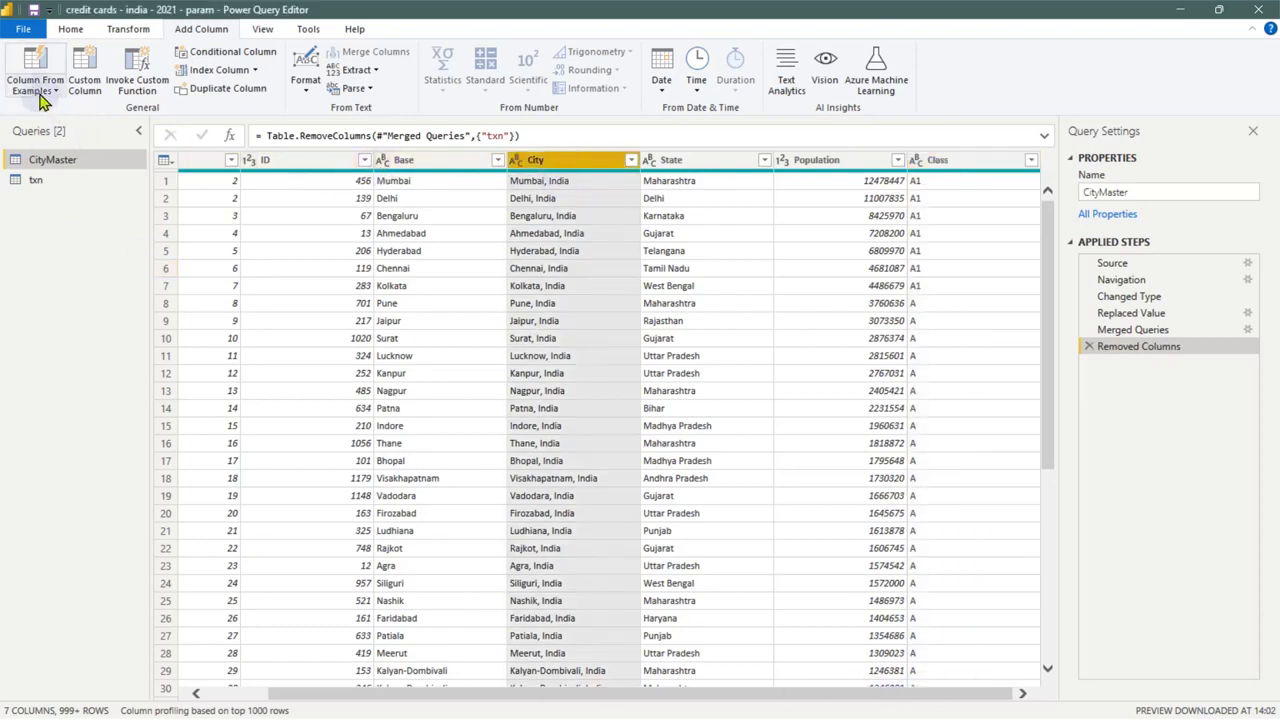
pyautogui.click(40, 92)
pyautogui.click(60, 128)
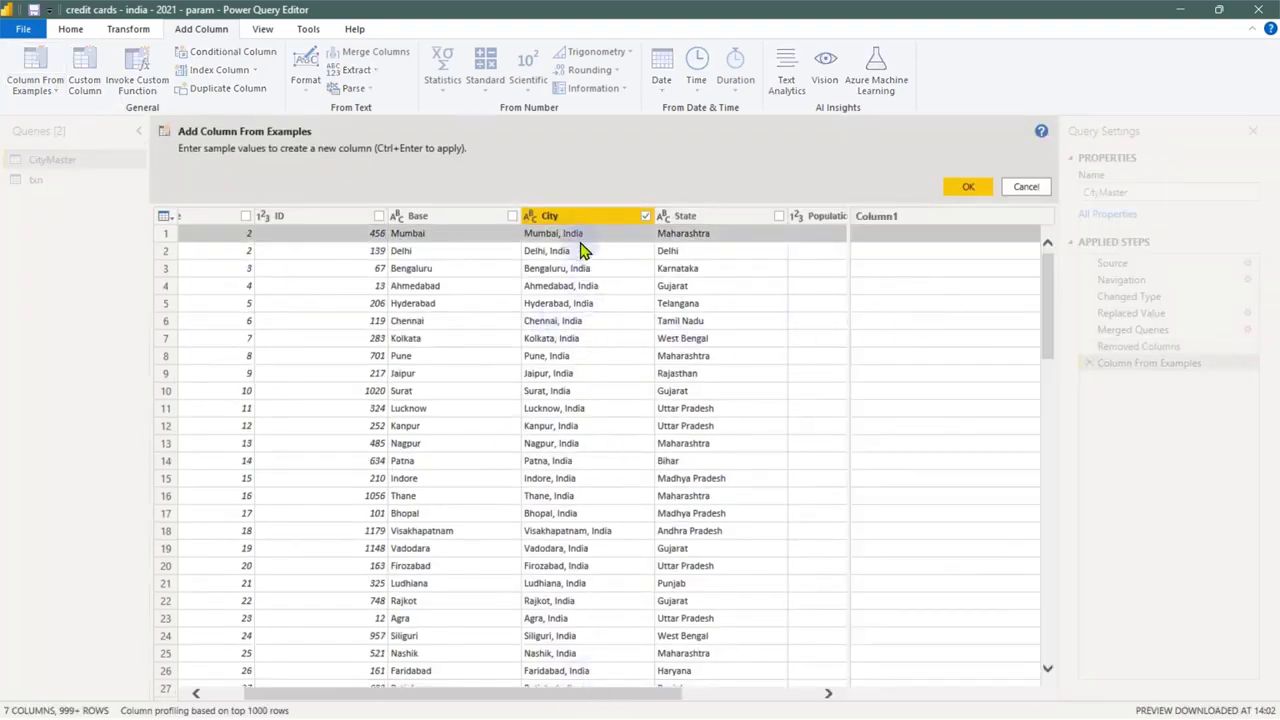
pyautogui.click(953, 241)
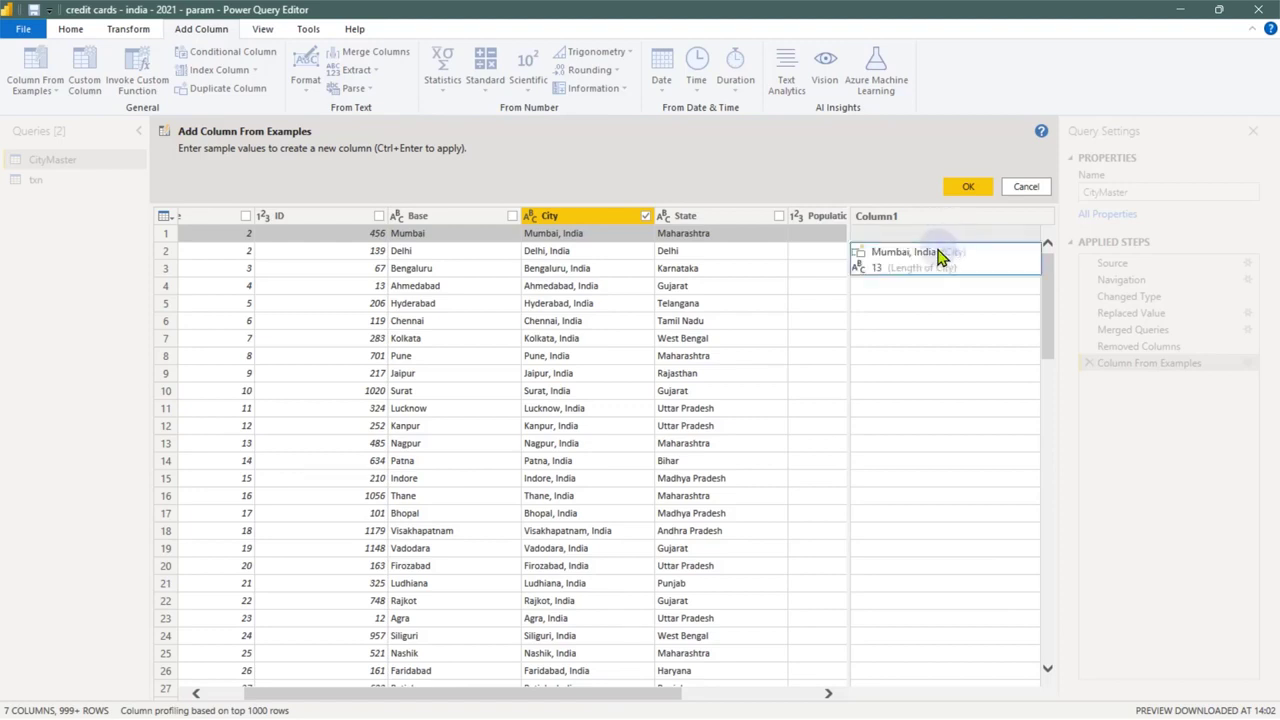
pyautogui.write('dia')
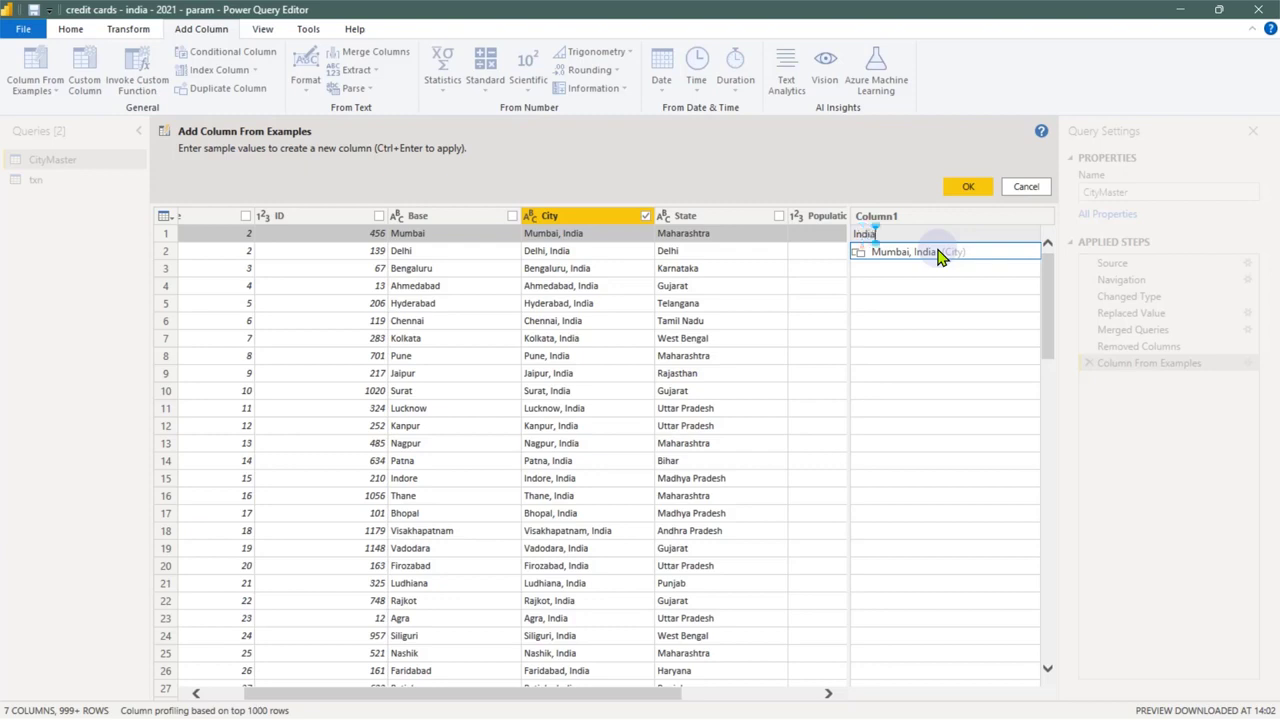
pyautogui.press('Return')
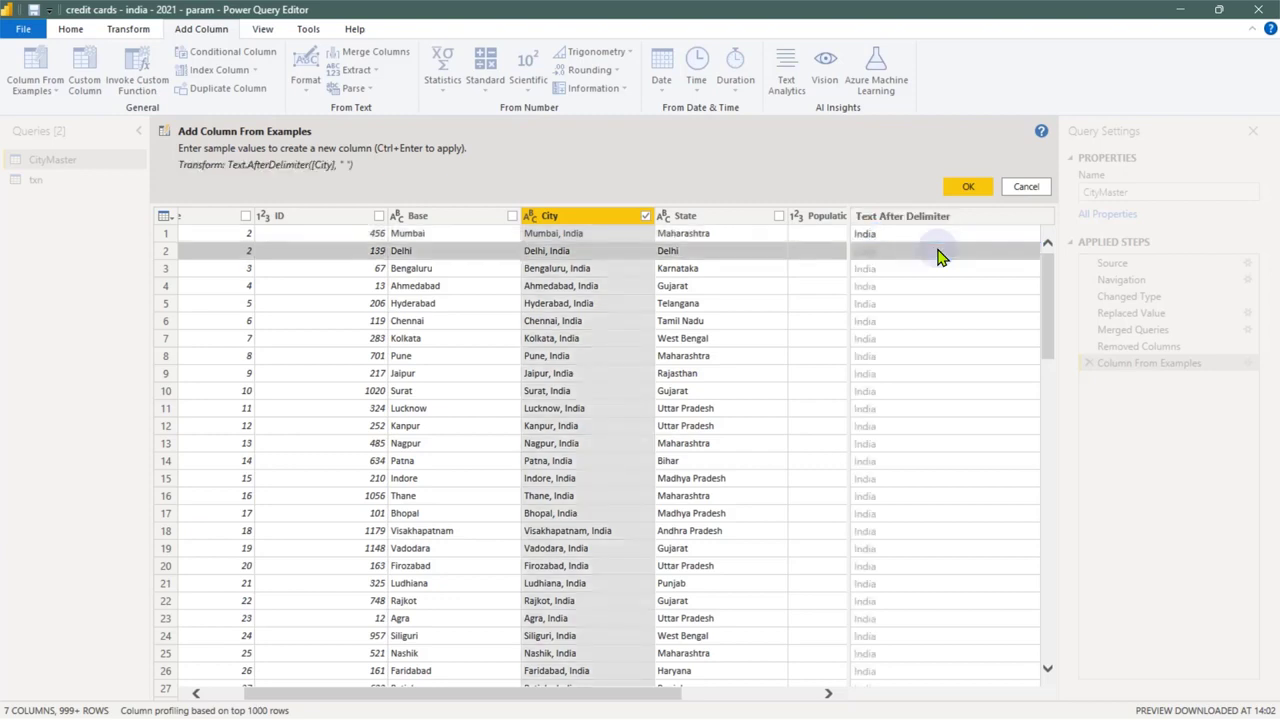
pyautogui.press('Escape')
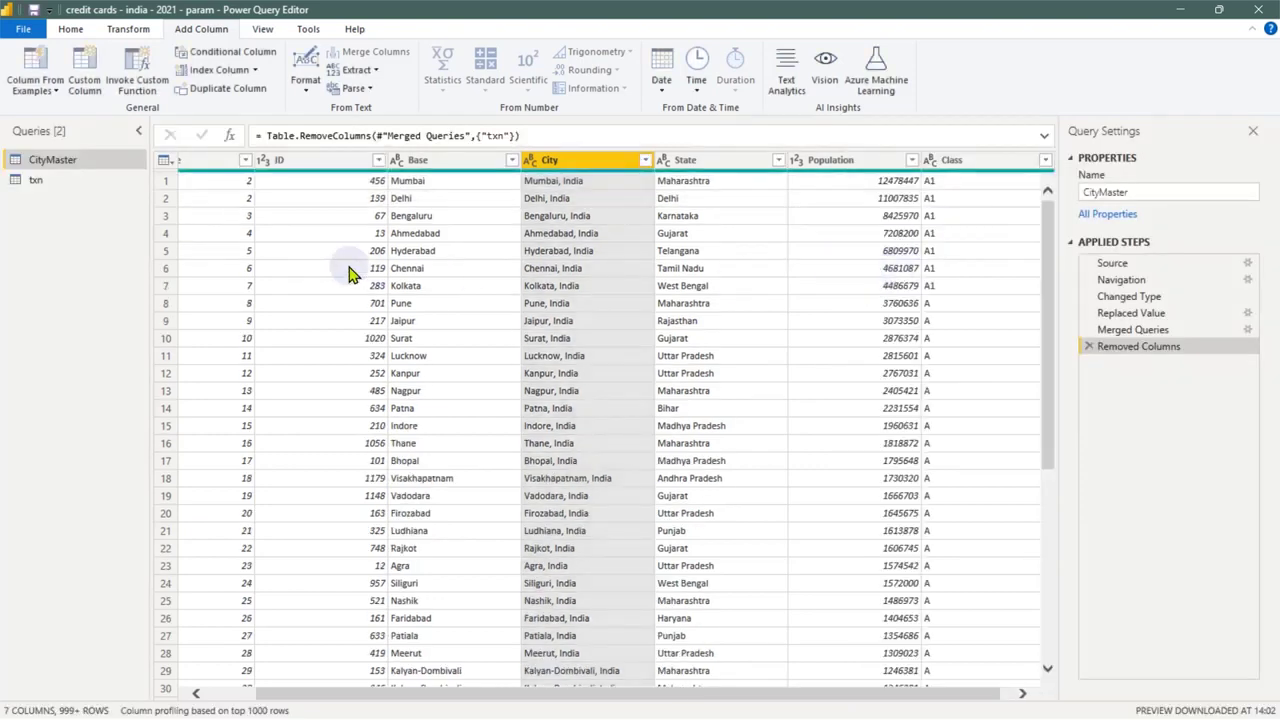
# Step: Try adding a column from examples based on all columns, with 4mura and 2dehi as the first two sample values, and cancel it
pyautogui.click(35, 88)
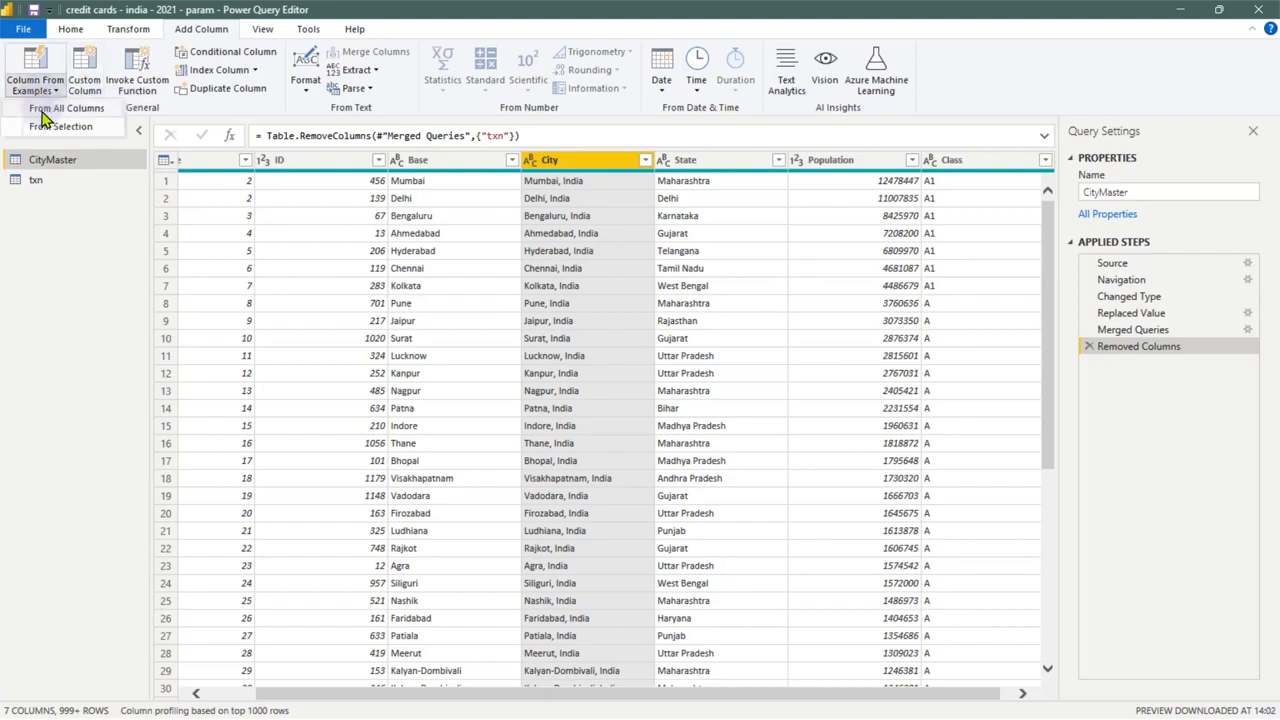
pyautogui.click(62, 108)
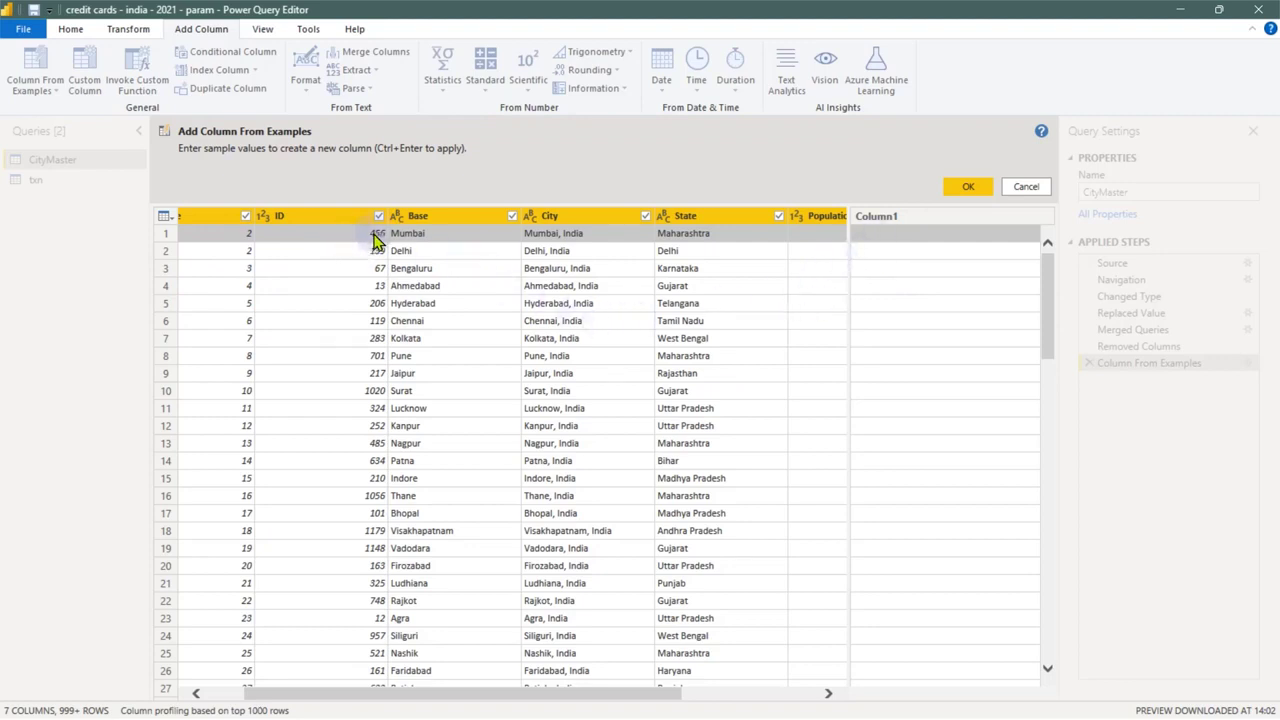
pyautogui.click(882, 238)
pyautogui.write('4')
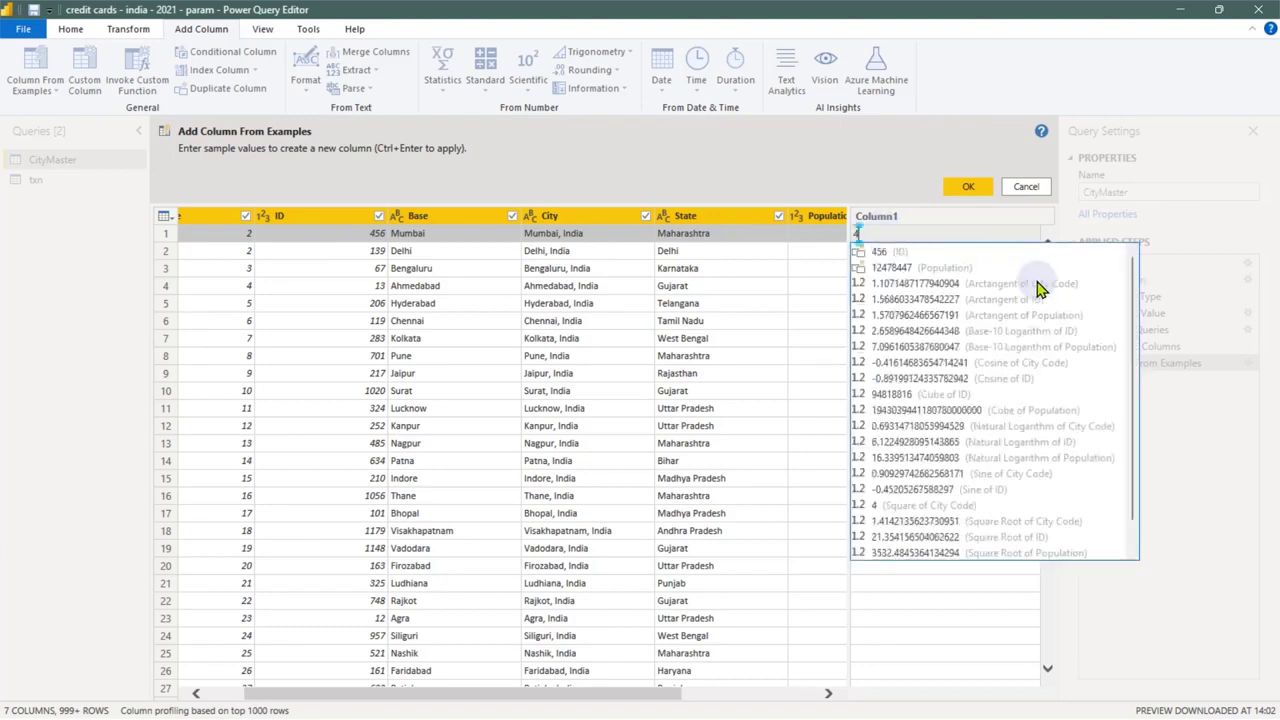
pyautogui.write('mu')
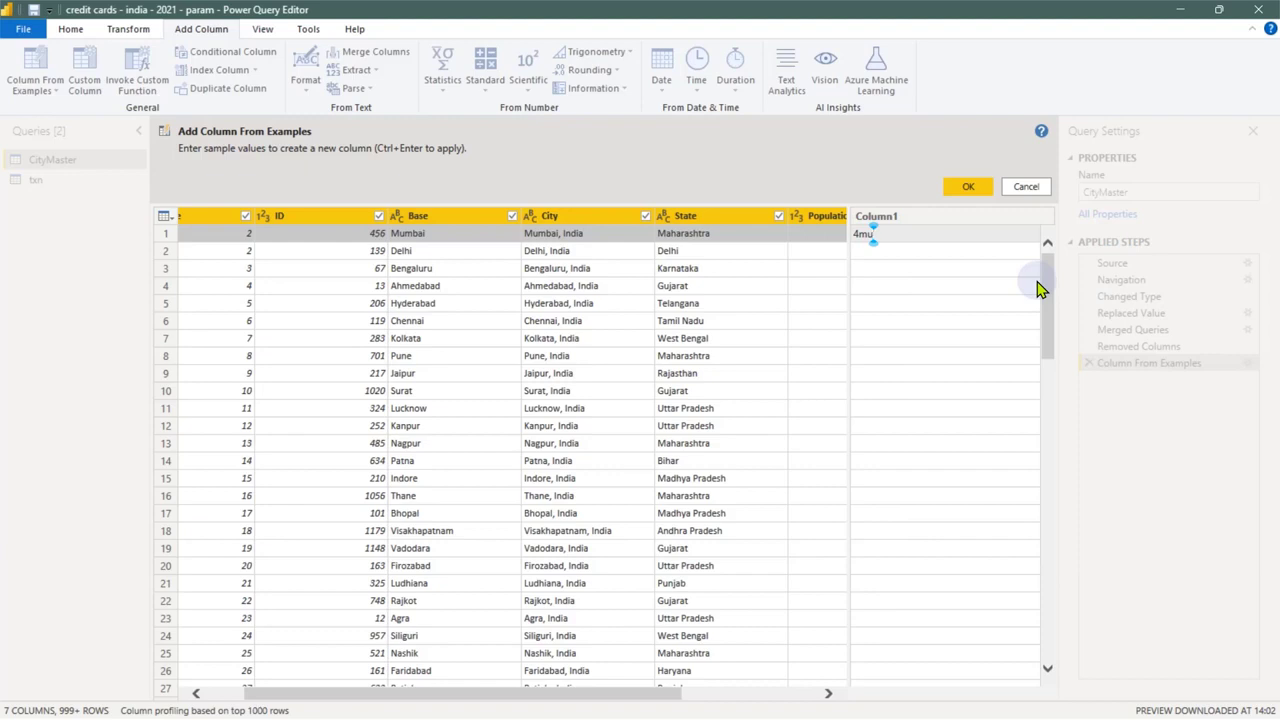
pyautogui.write('ra')
pyautogui.press('Return')
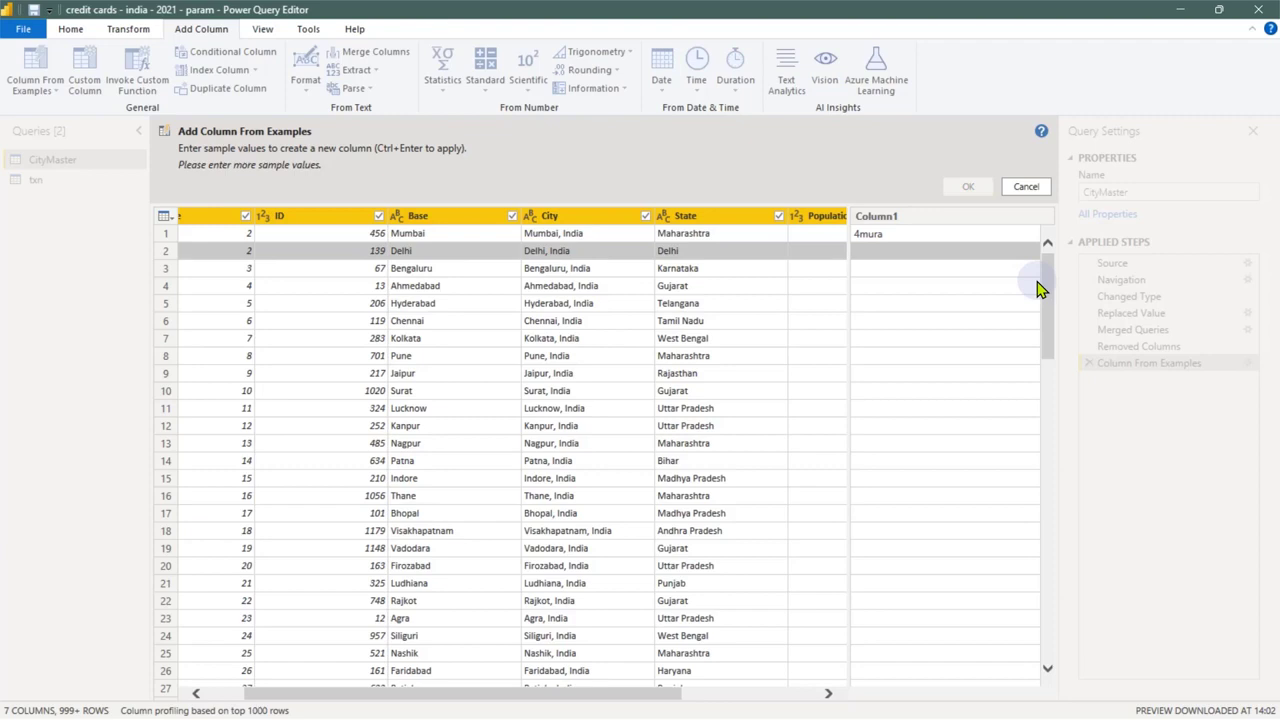
pyautogui.write('2')
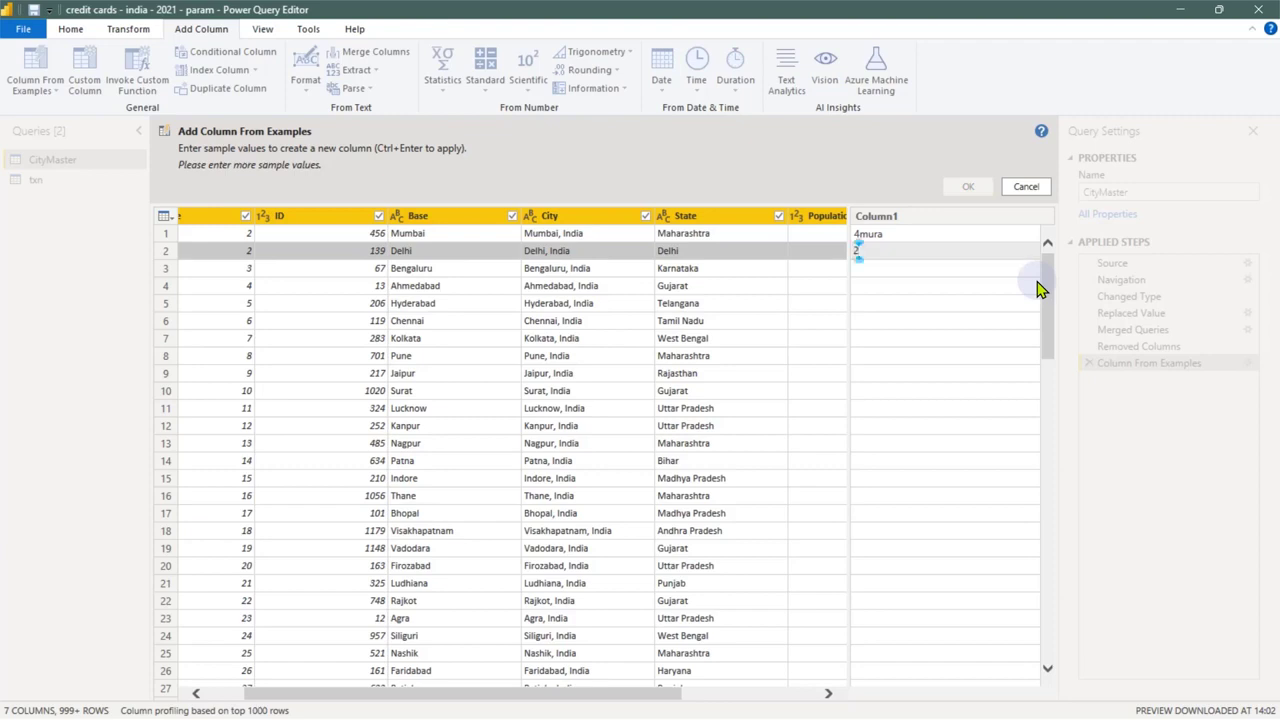
pyautogui.write('de')
pyautogui.write('lhi')
pyautogui.press('Return')
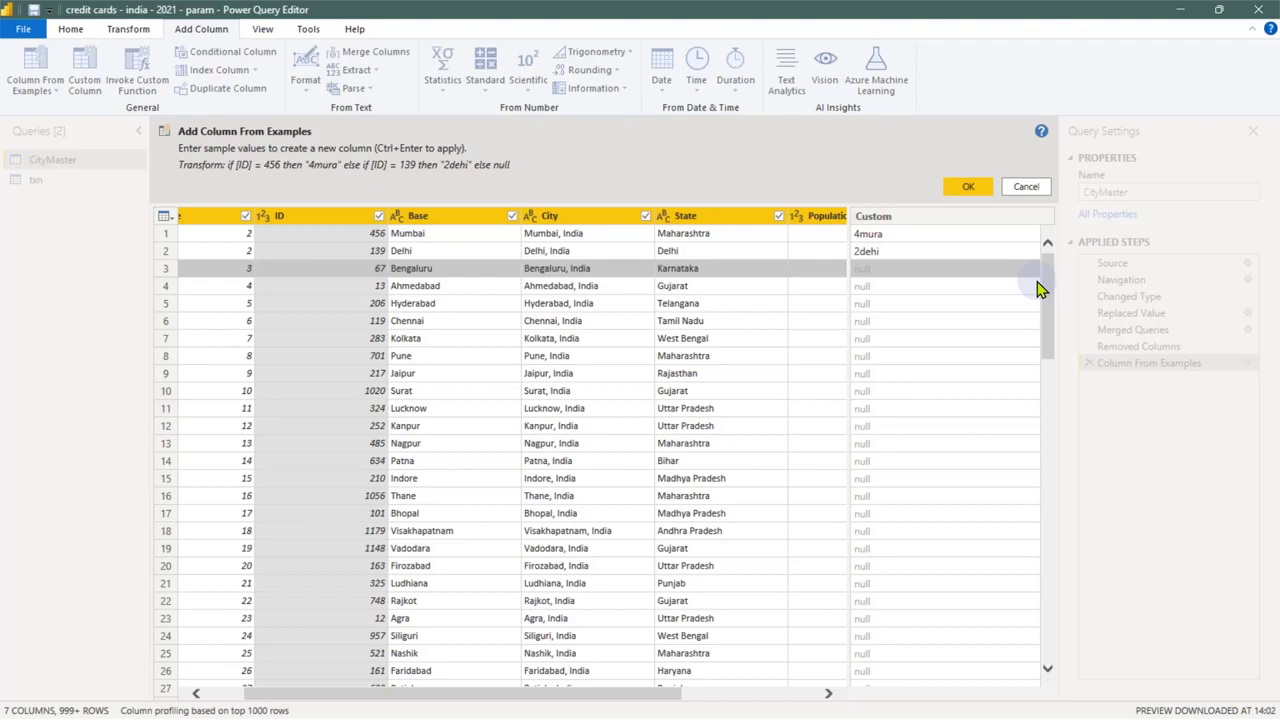
pyautogui.click(1026, 187)
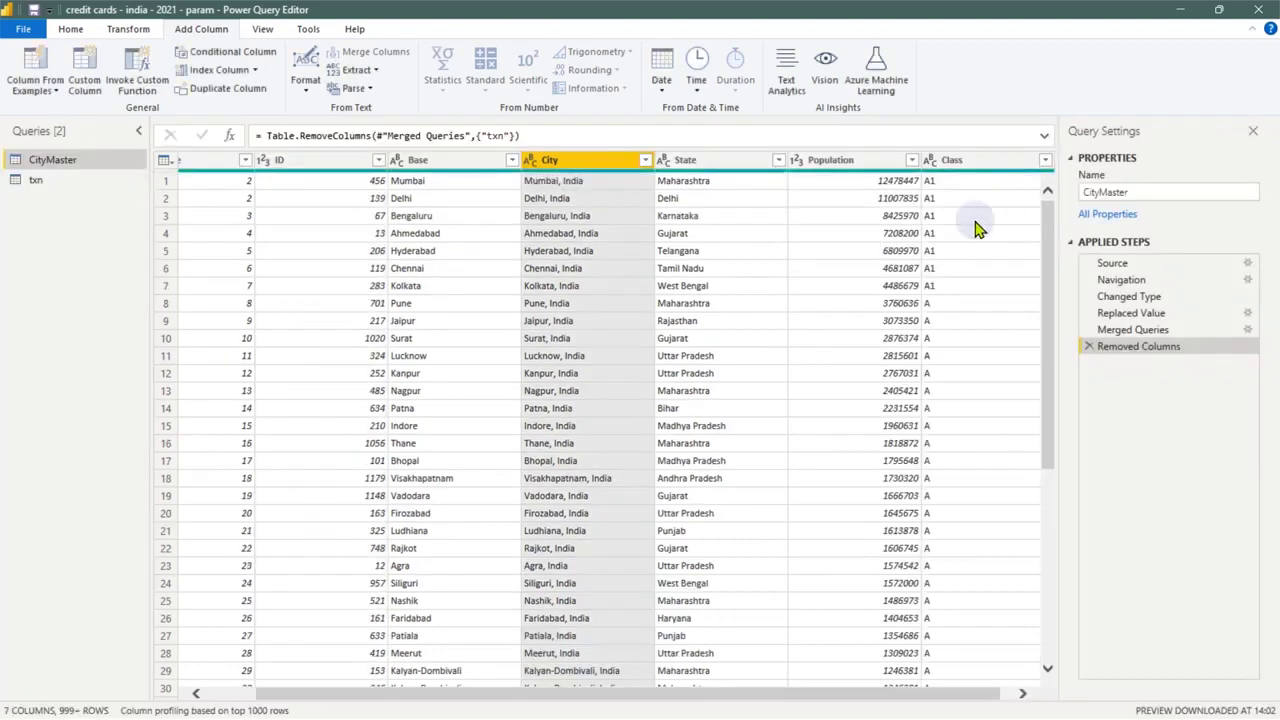
# Step: Review the suggested sample values for a new column from examples based on all columns, and close the Power Query Editor without applying changes
pyautogui.click(35, 88)
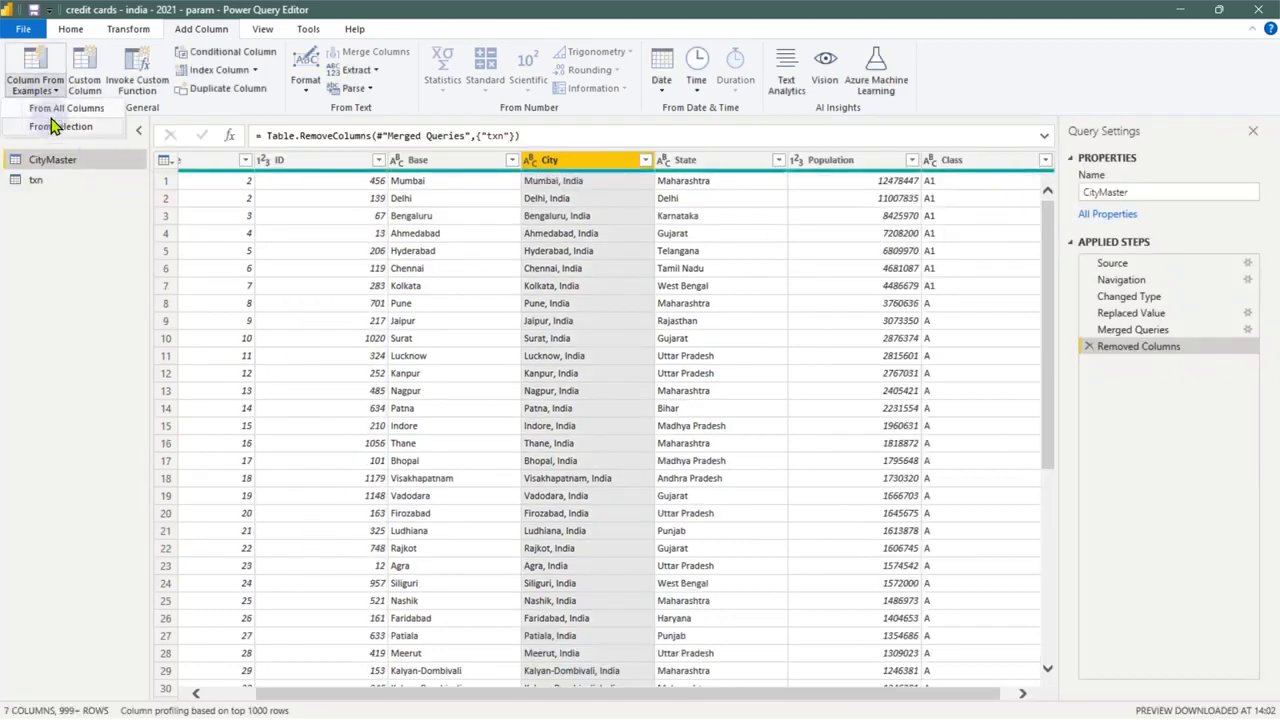
pyautogui.click(60, 108)
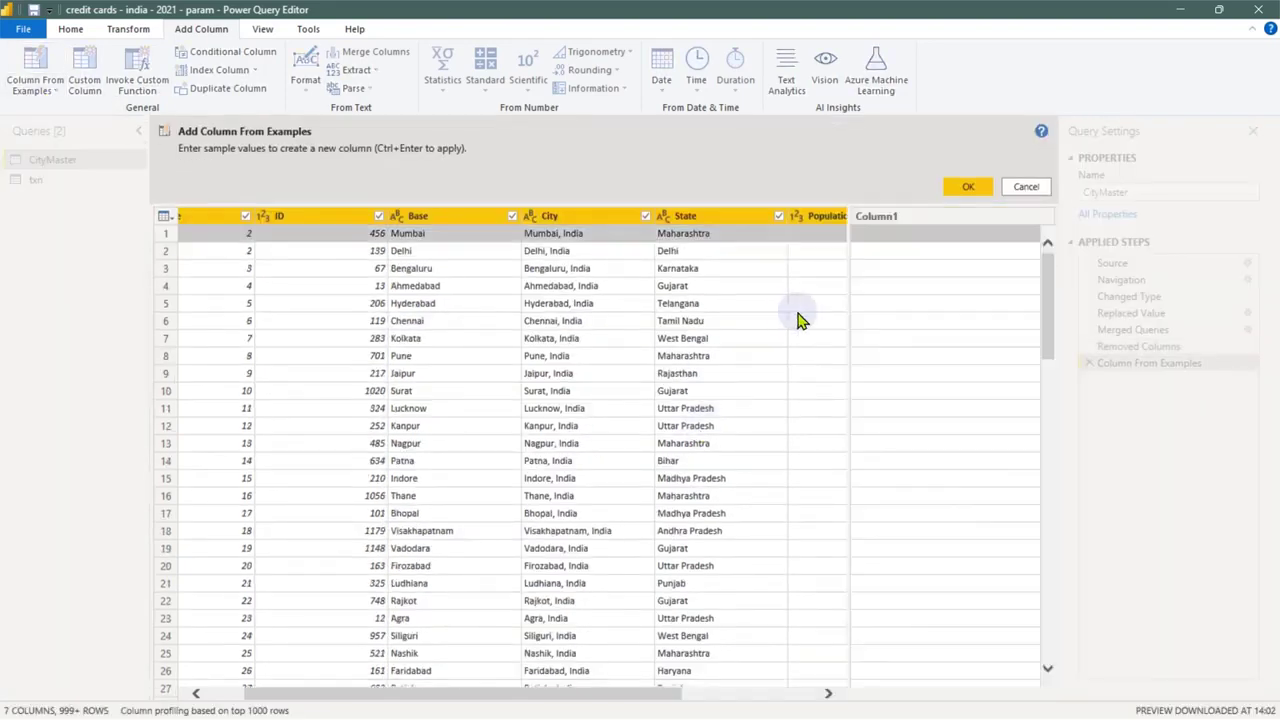
pyautogui.click(887, 242)
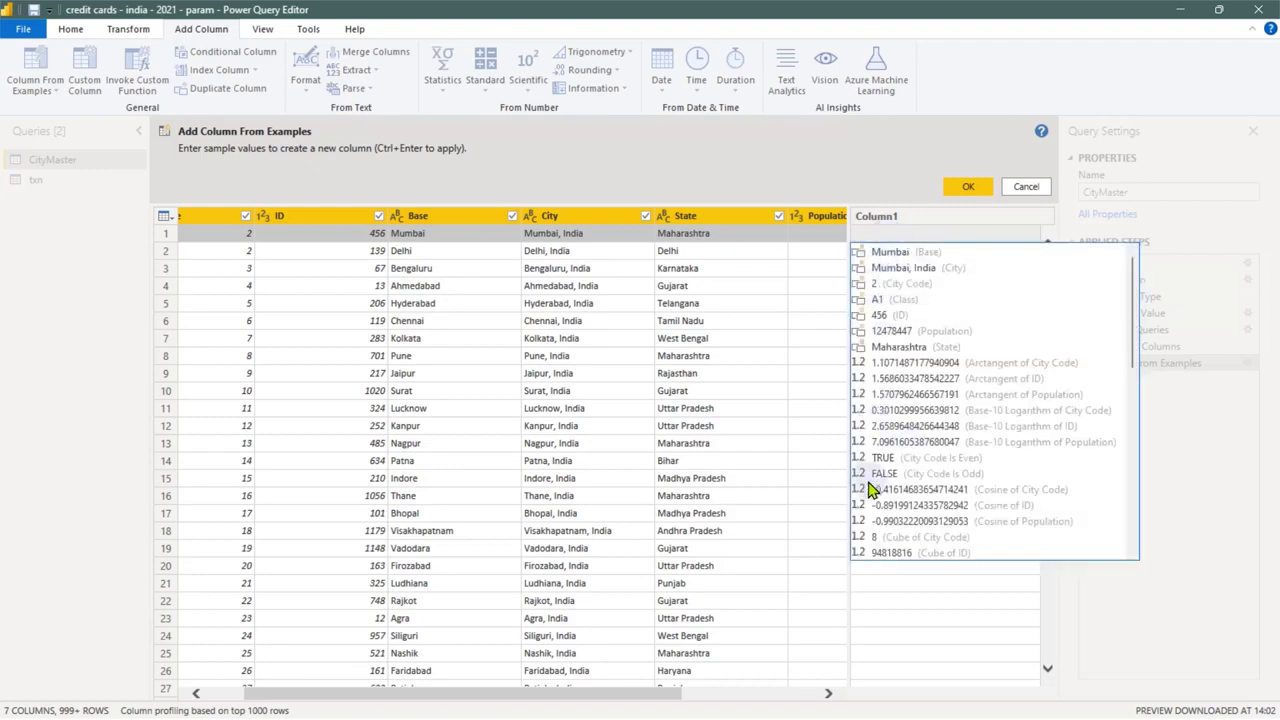
pyautogui.click(916, 590)
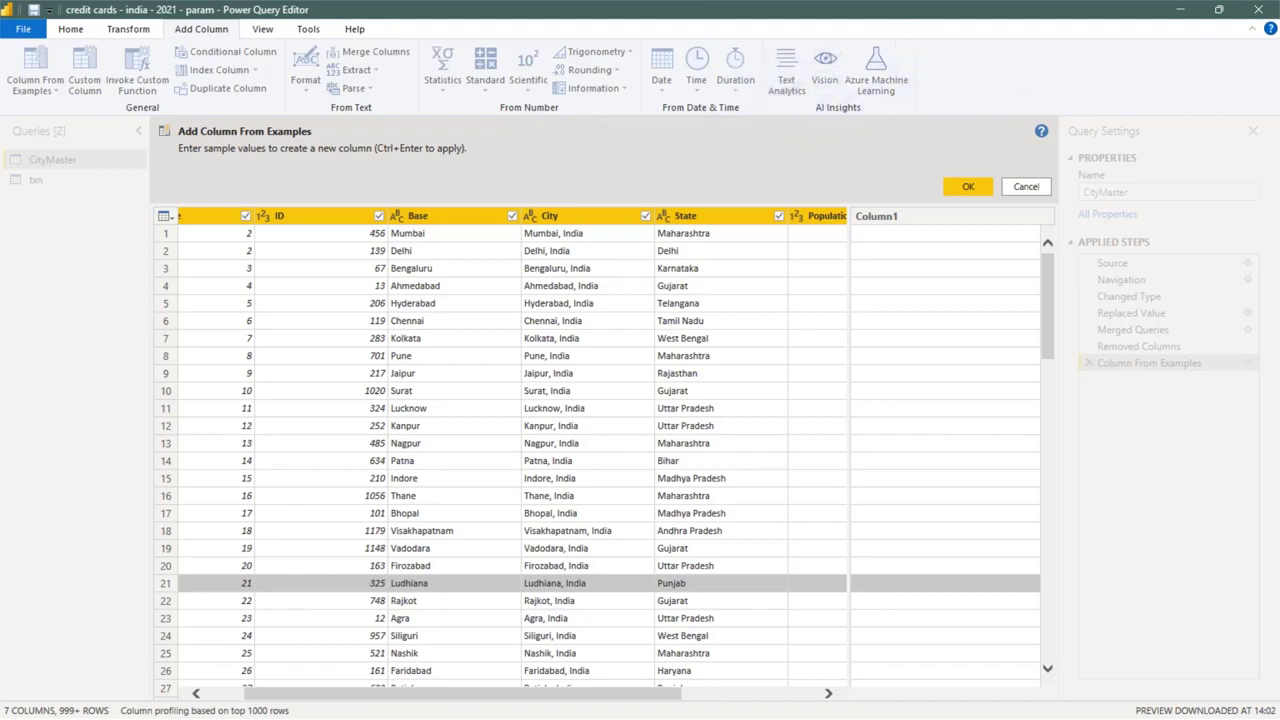
pyautogui.click(1258, 9)
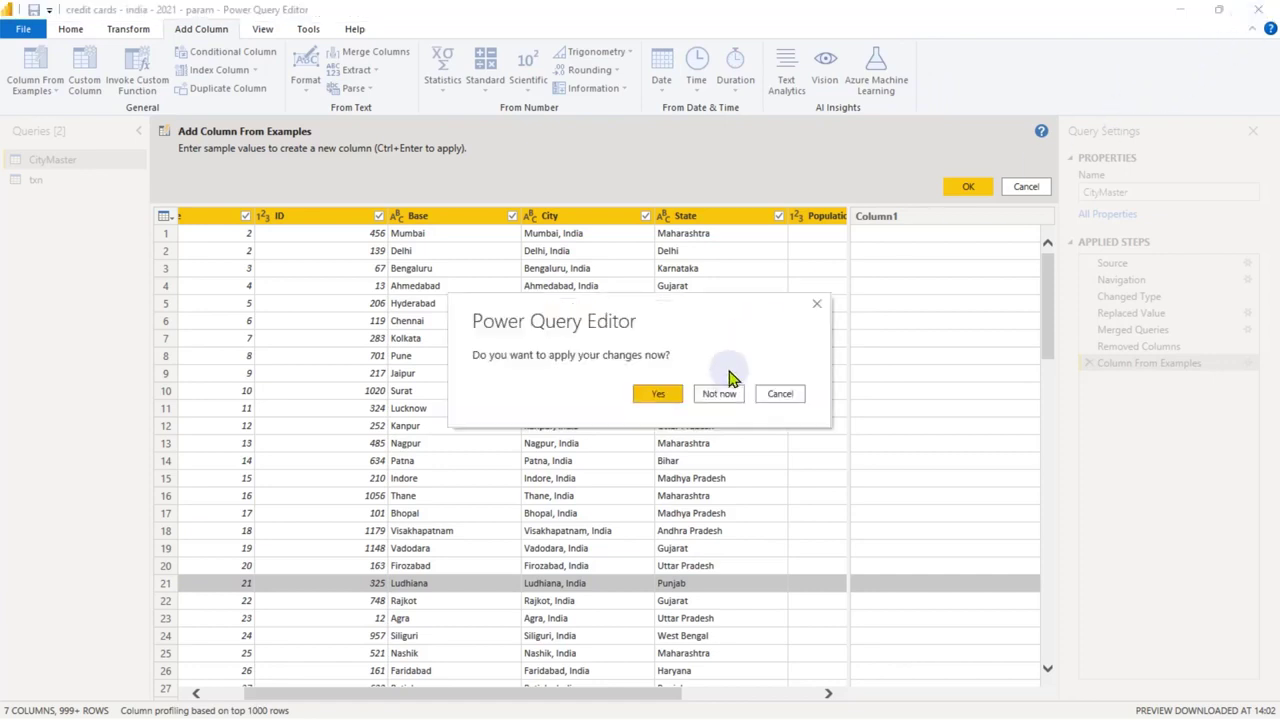
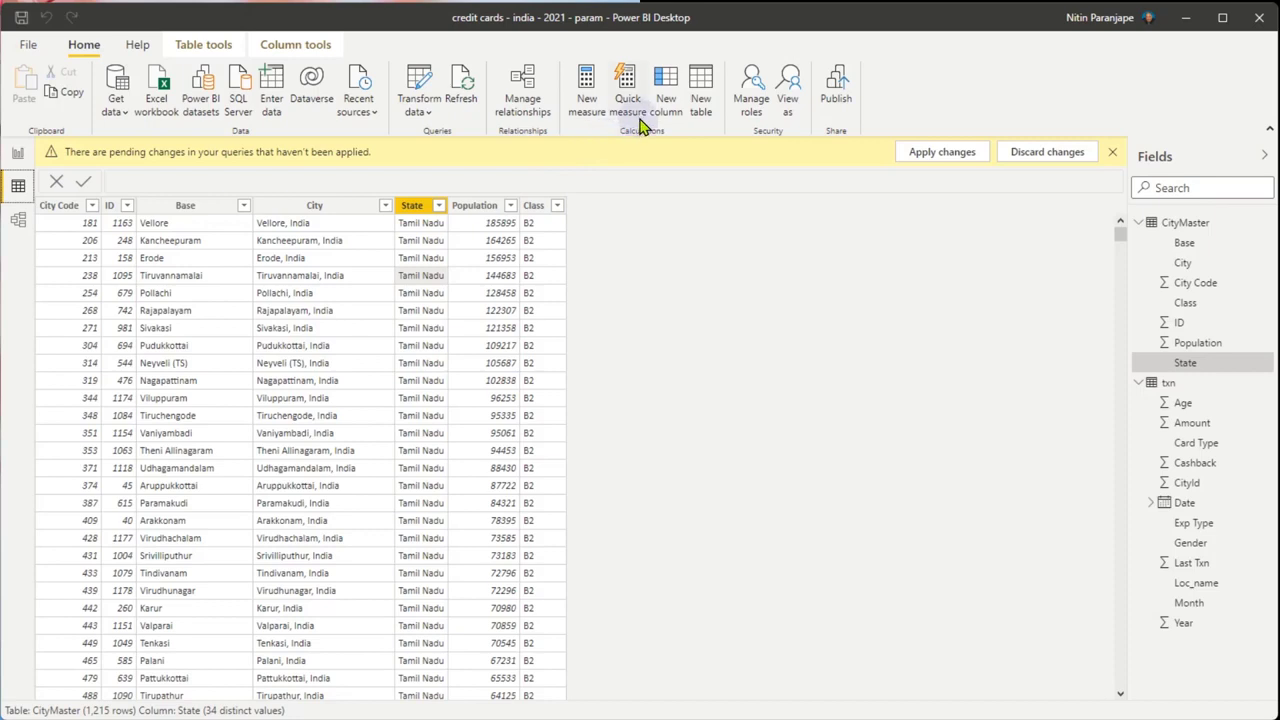
# Step: Create a security role named Mumbai
pyautogui.click(751, 100)
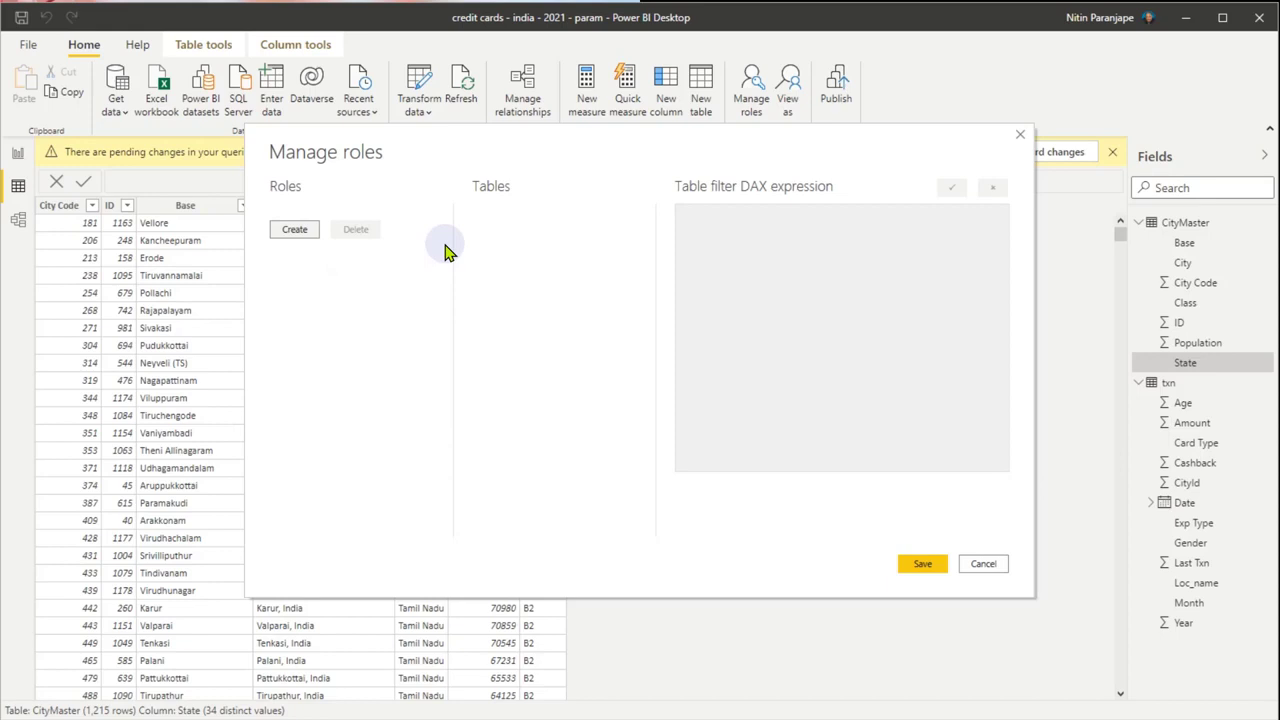
pyautogui.press('Escape')
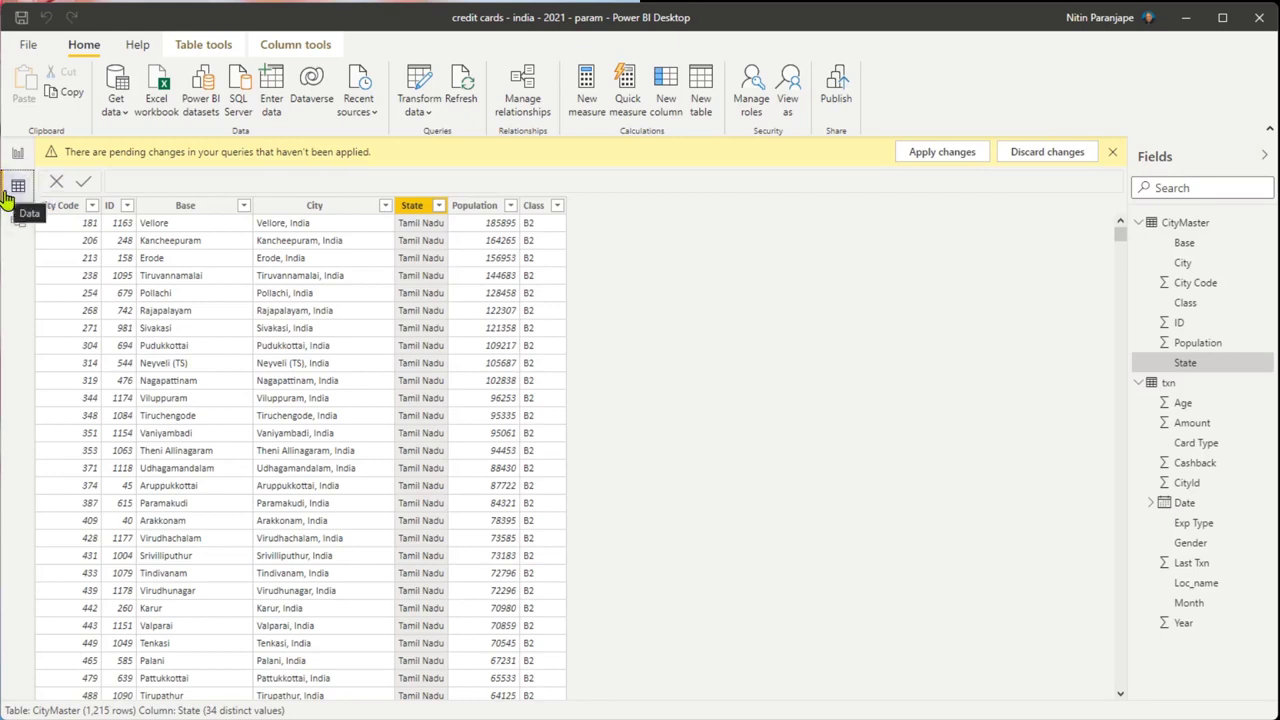
pyautogui.click(751, 95)
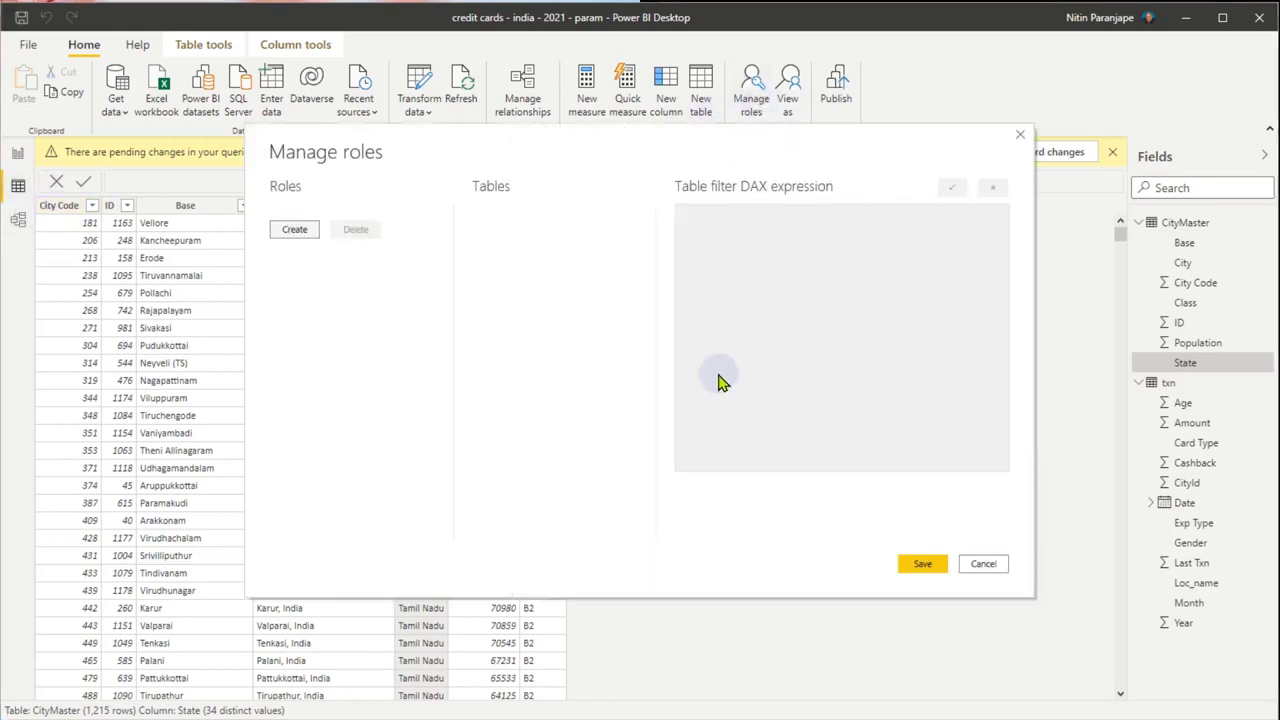
pyautogui.click(292, 231)
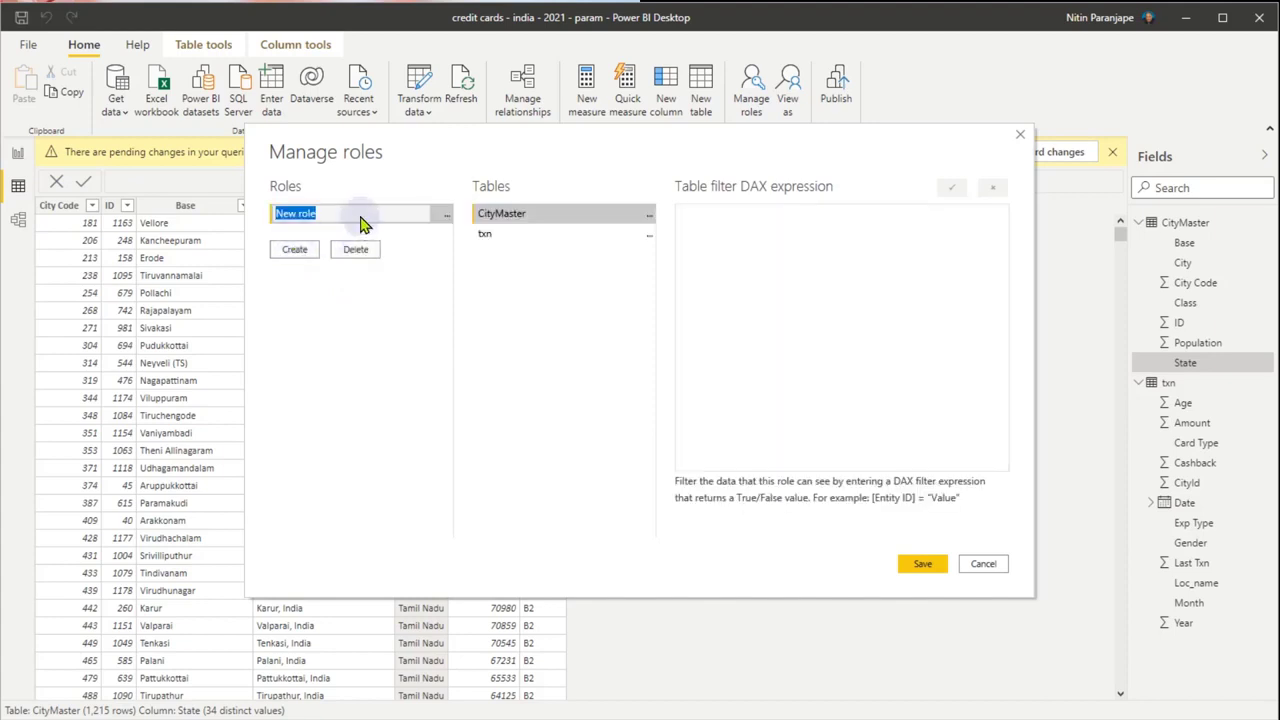
pyautogui.write('Mumbai')
# Step: Restrict the Mumbai role on the CityMaster table with the filter [City] = "Mumbai" and save the role
pyautogui.click(530, 220)
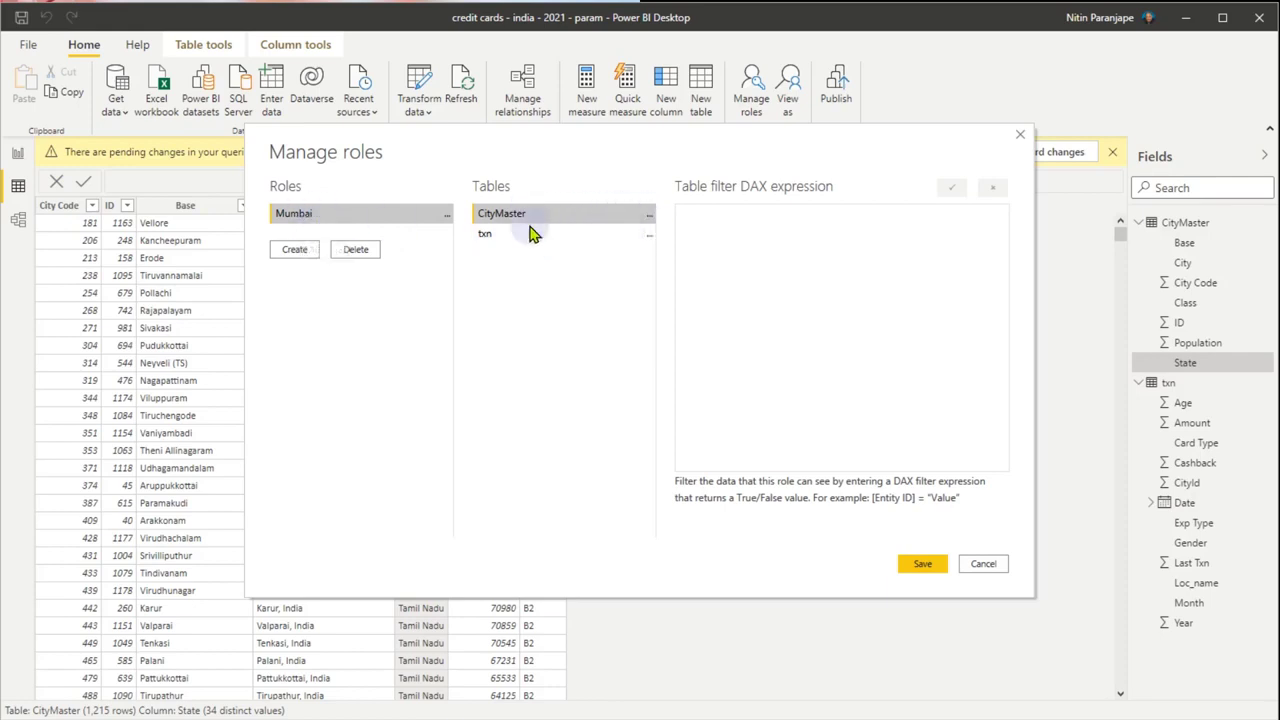
pyautogui.click(649, 217)
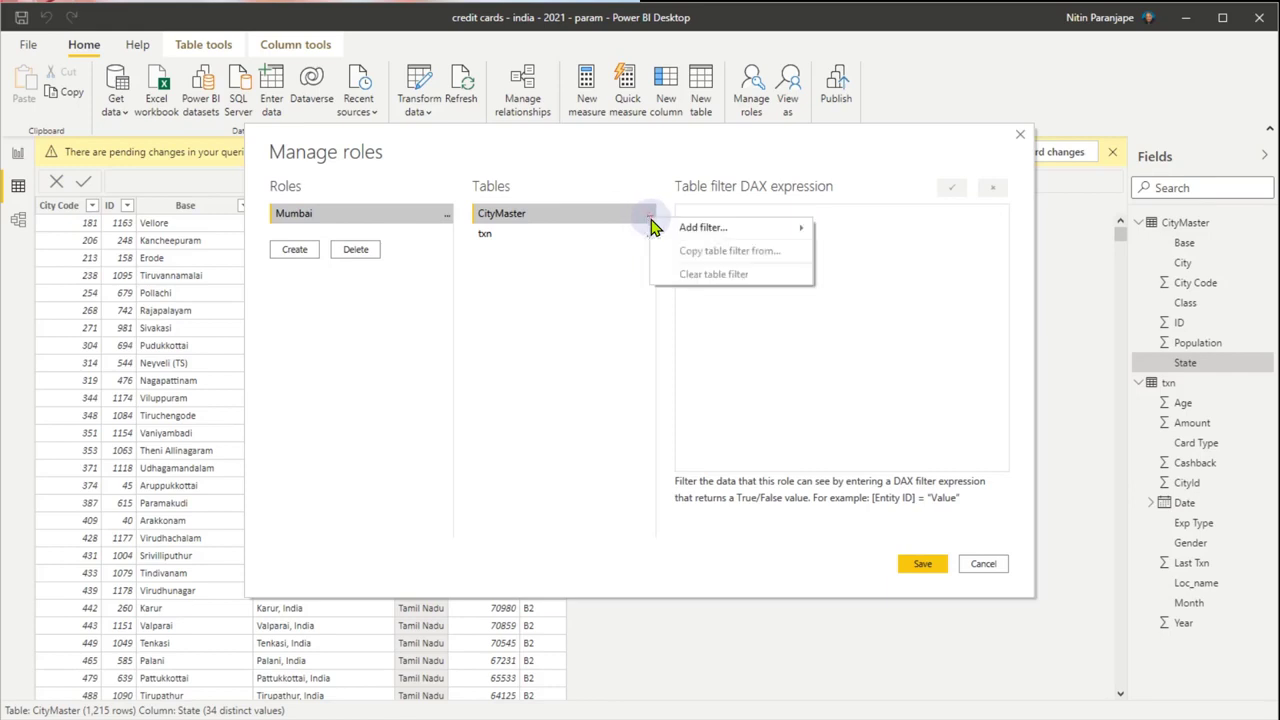
pyautogui.moveTo(690, 232)
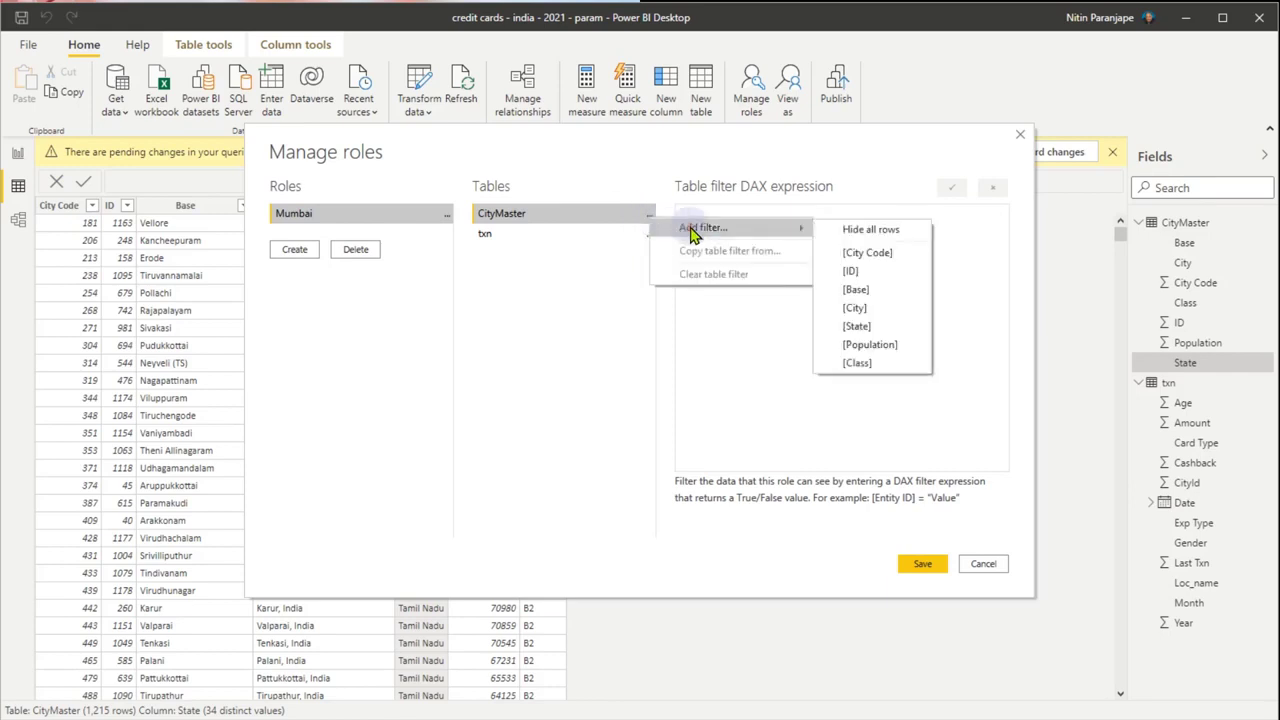
pyautogui.click(856, 308)
pyautogui.doubleClick(752, 221)
pyautogui.write('Mumbai')
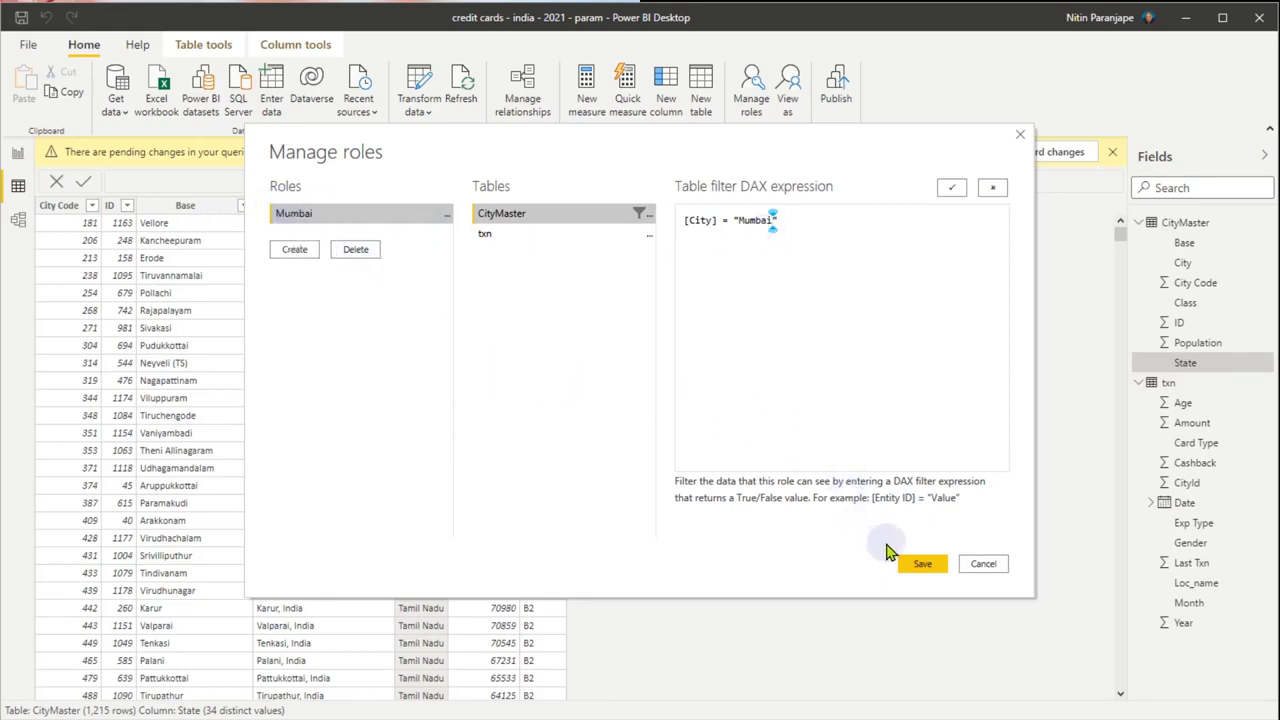
pyautogui.click(922, 566)
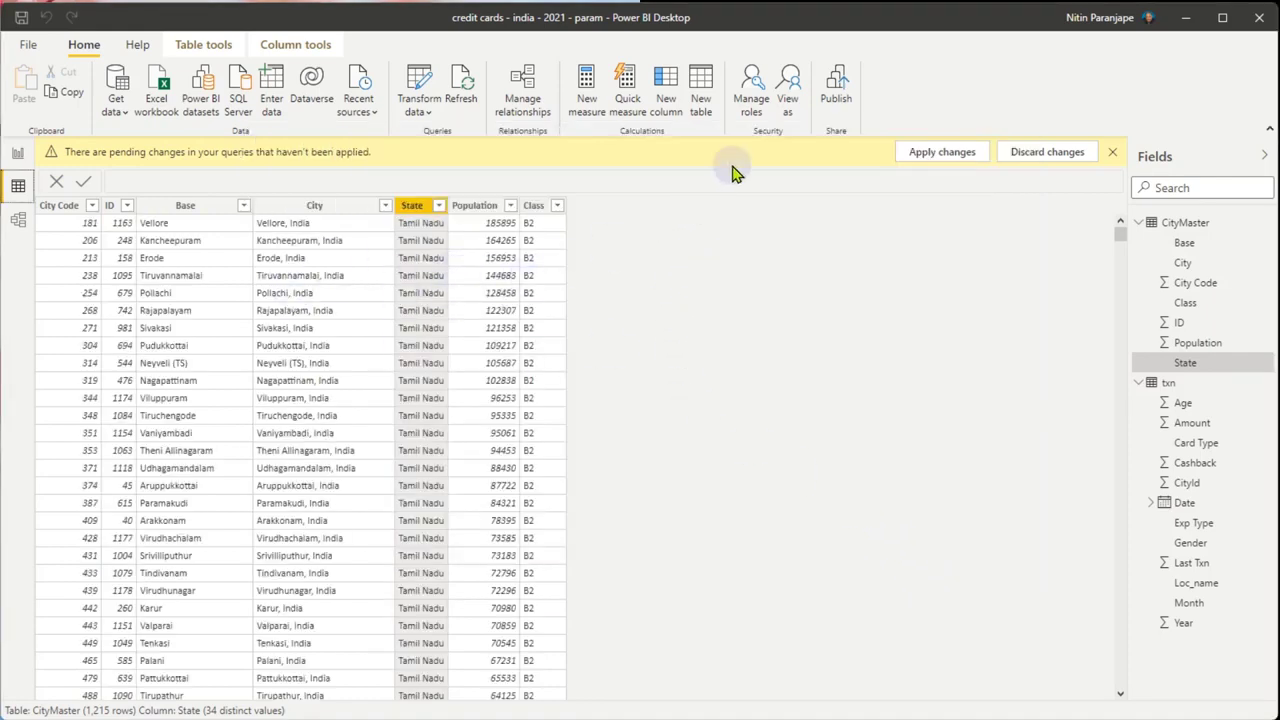
# Step: View the model's data as the Mumbai role, and switch to the report view
pyautogui.click(787, 90)
pyautogui.click(506, 308)
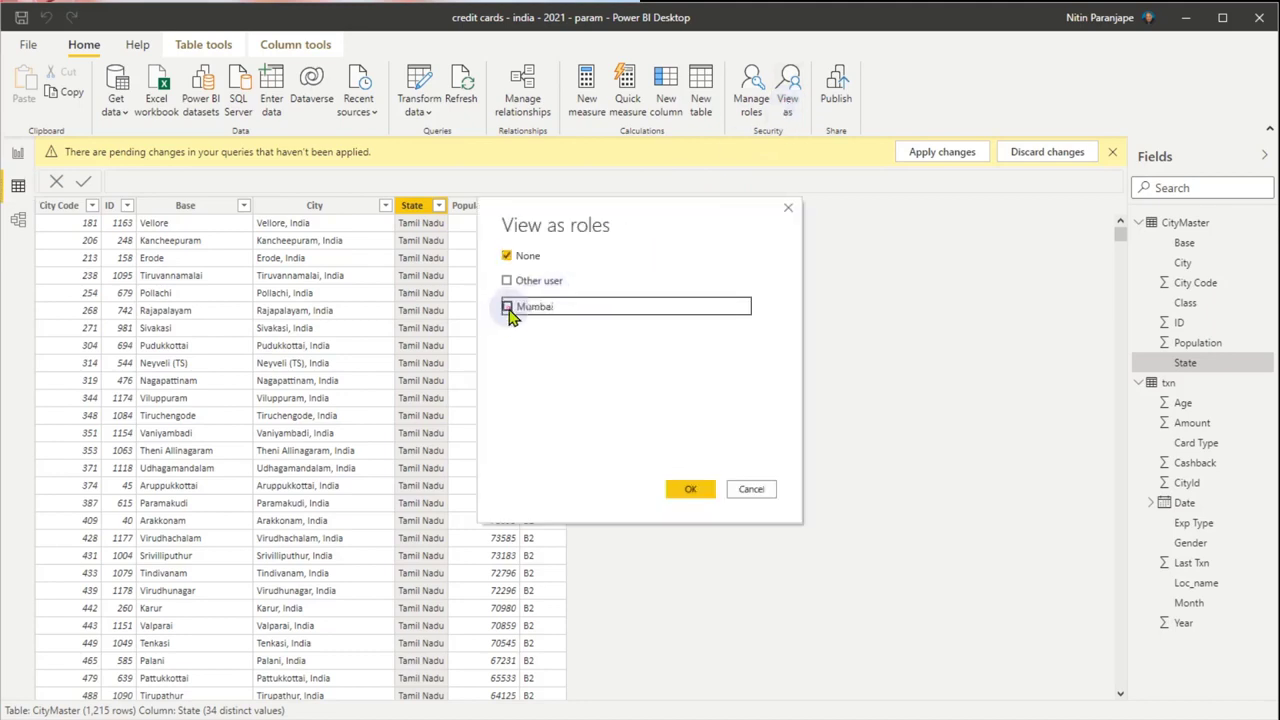
pyautogui.click(690, 489)
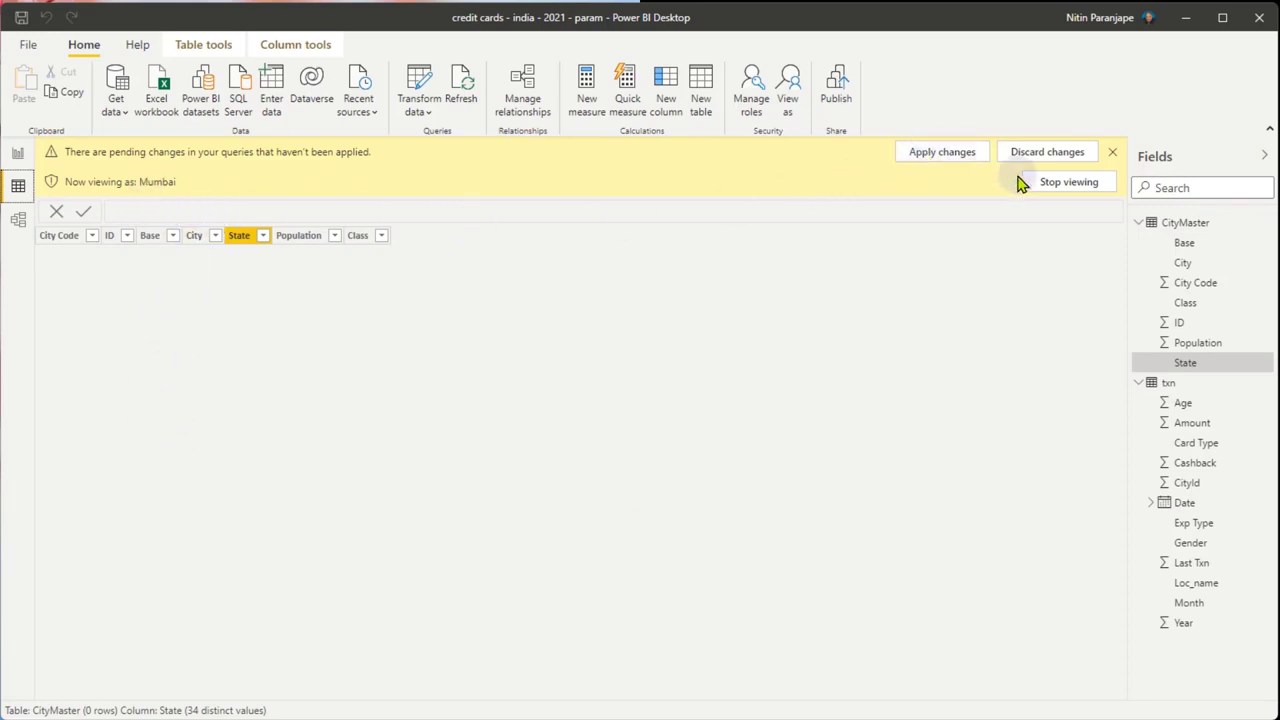
pyautogui.click(18, 155)
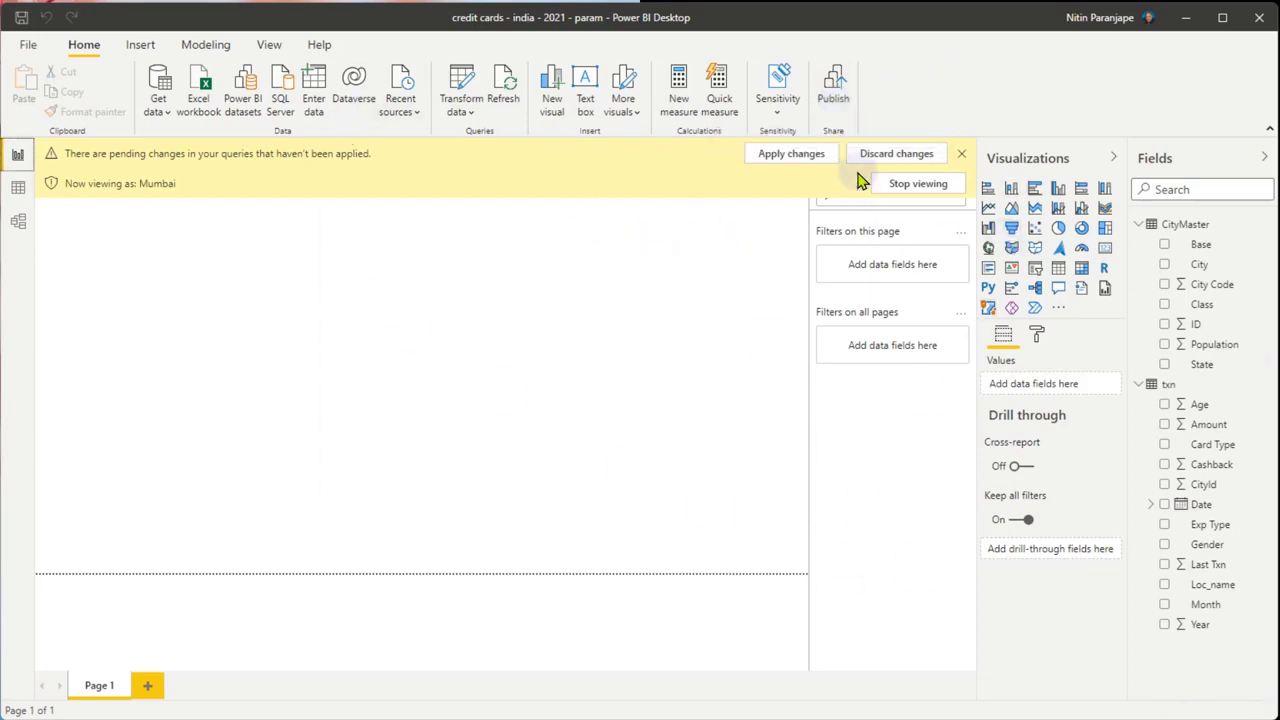
# Step: Switch to the Power BI service in the browser and review the settings of the certified Credit Card Transactions dataset in workspace 2020
pyautogui.hotkey('alt', 'Tab')
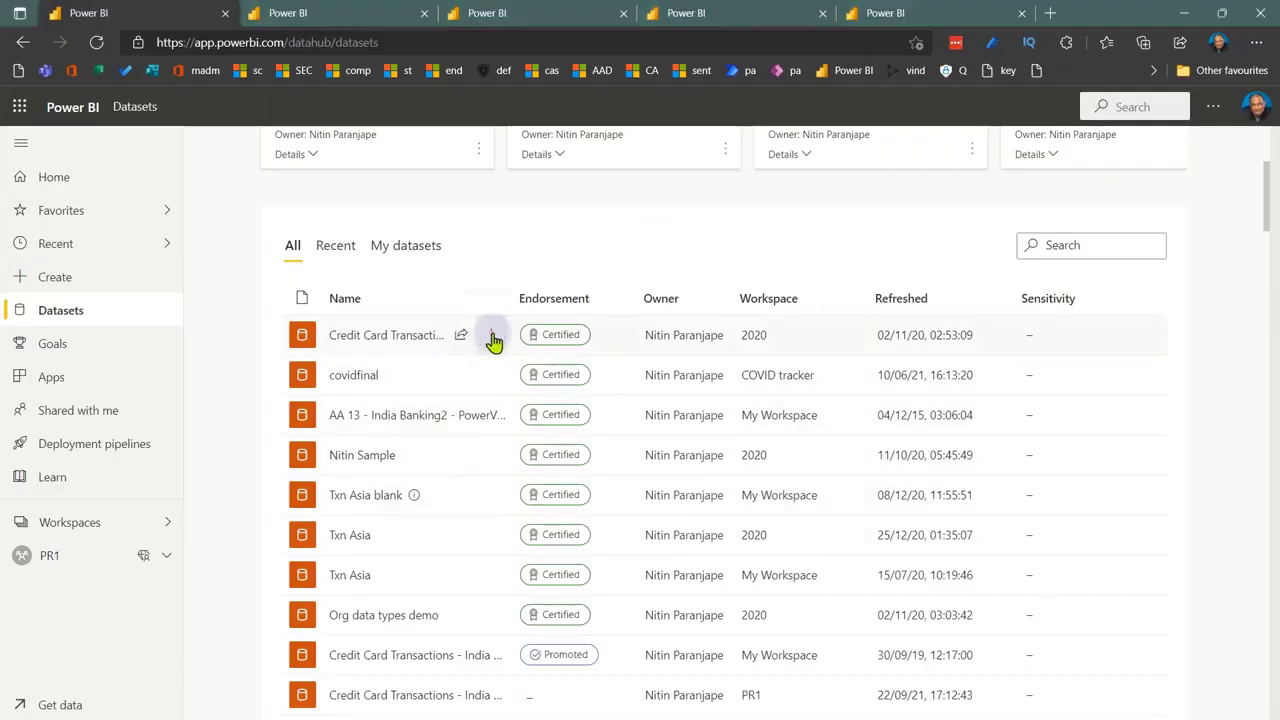
pyautogui.click(491, 336)
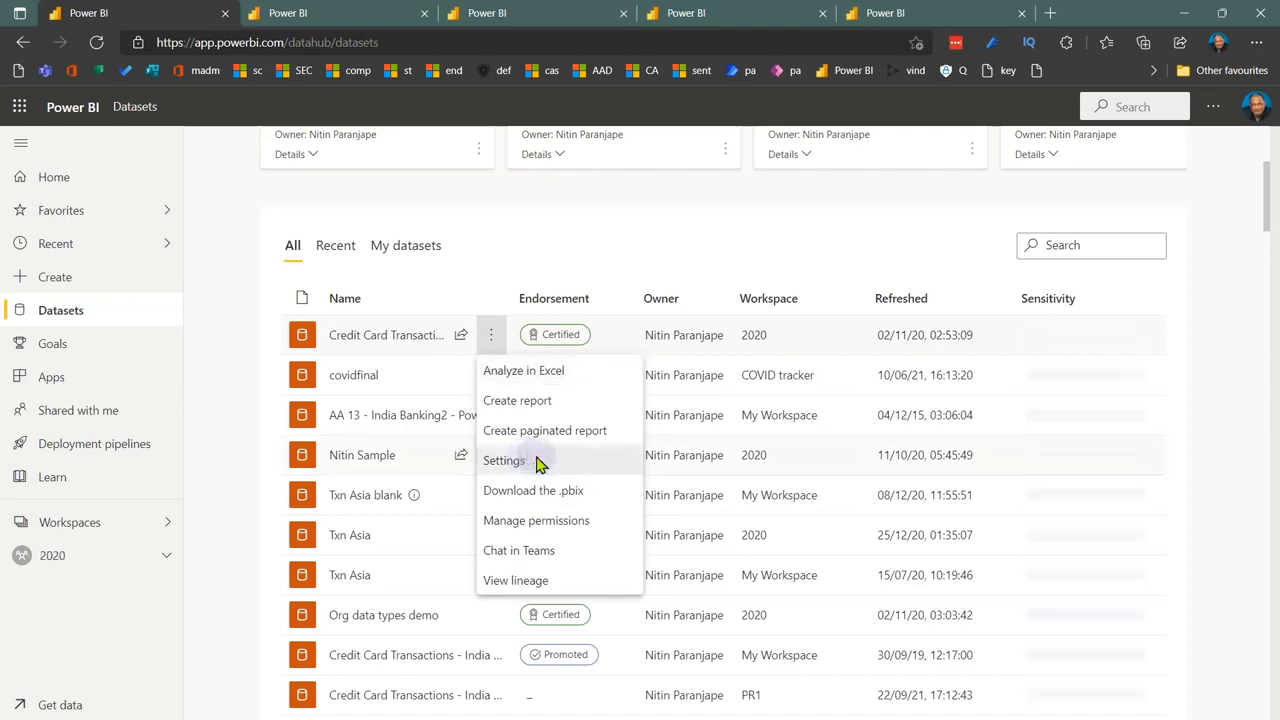
pyautogui.click(512, 460)
pyautogui.scroll(-3, 750, 487)
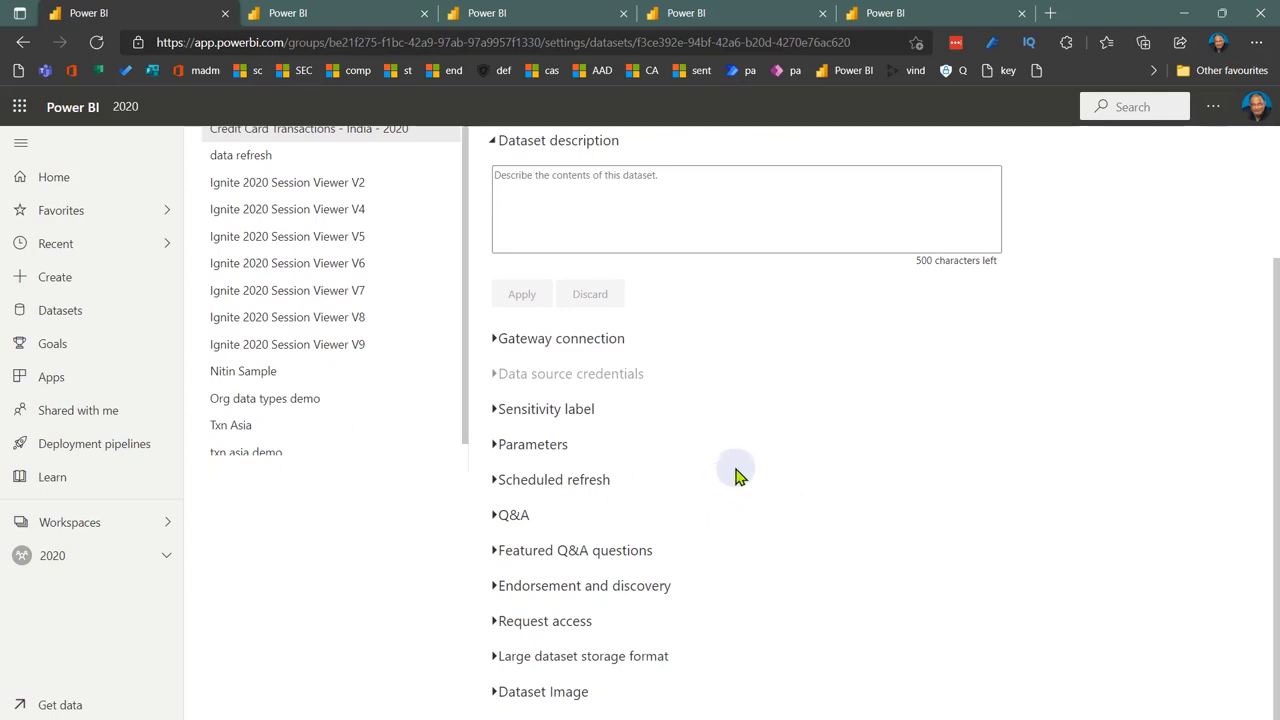
pyautogui.scroll(3, 737, 477)
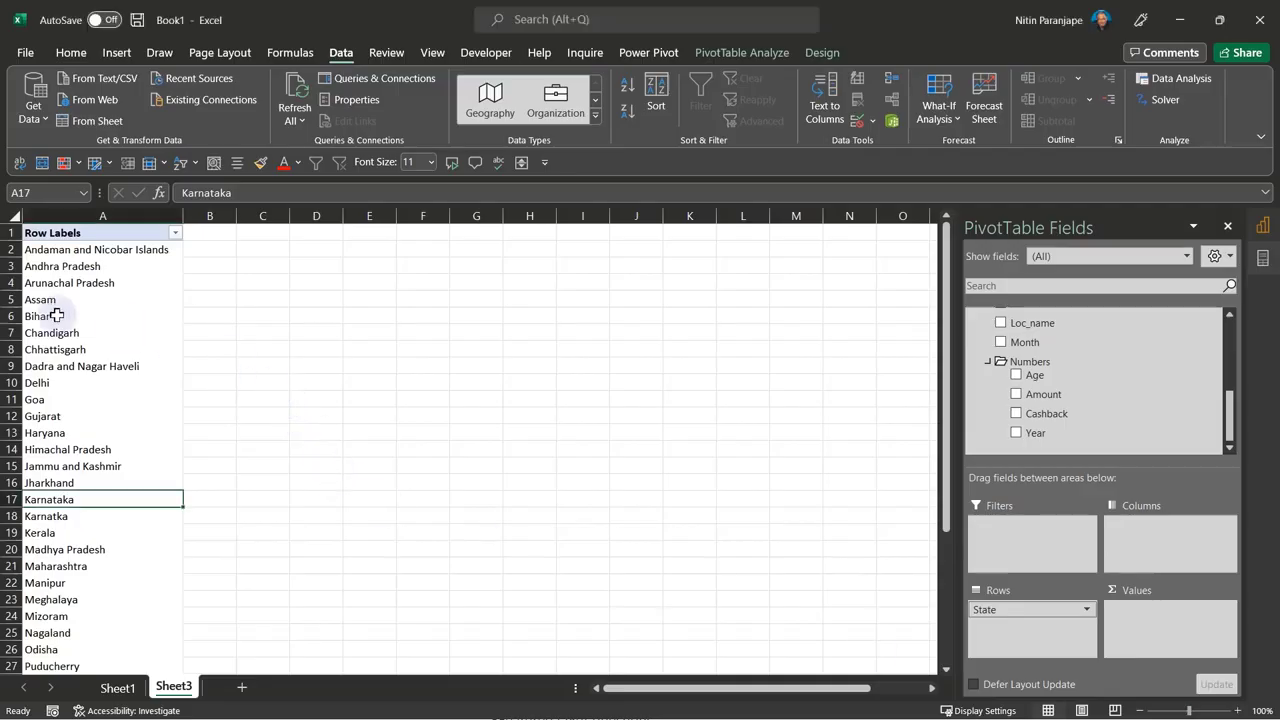
pyautogui.click(56, 312)
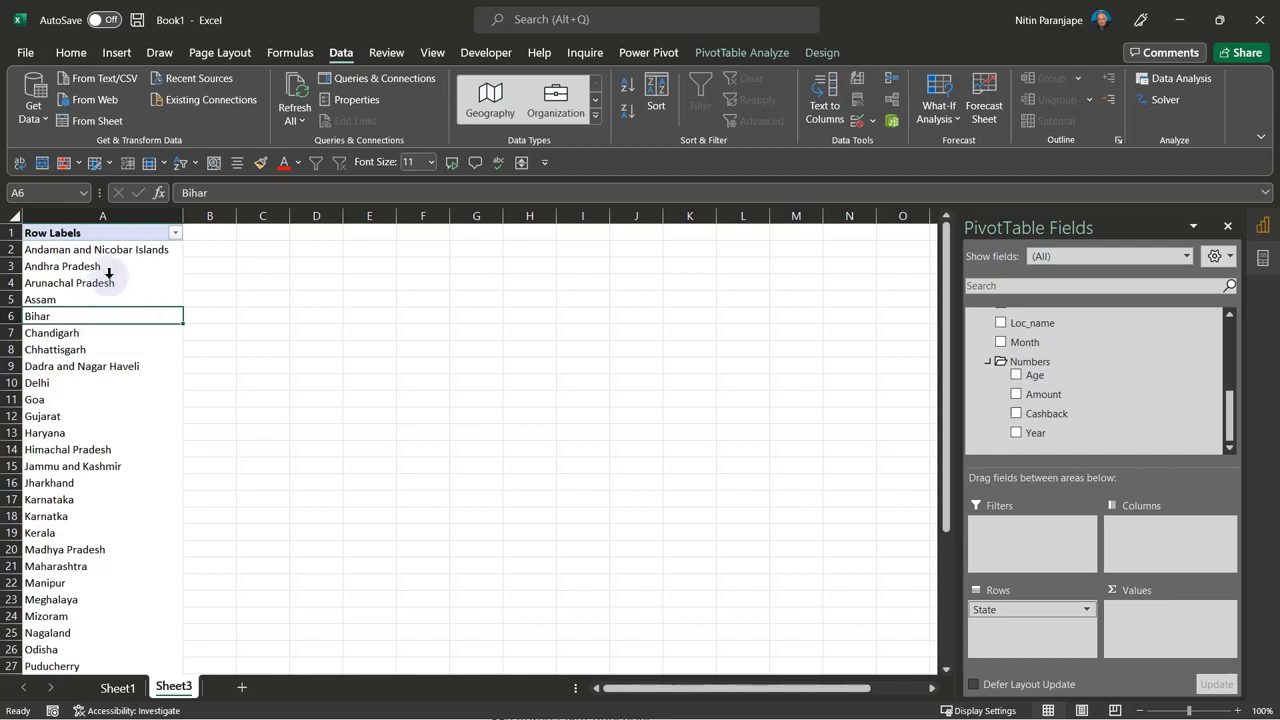
pyautogui.click(108, 284)
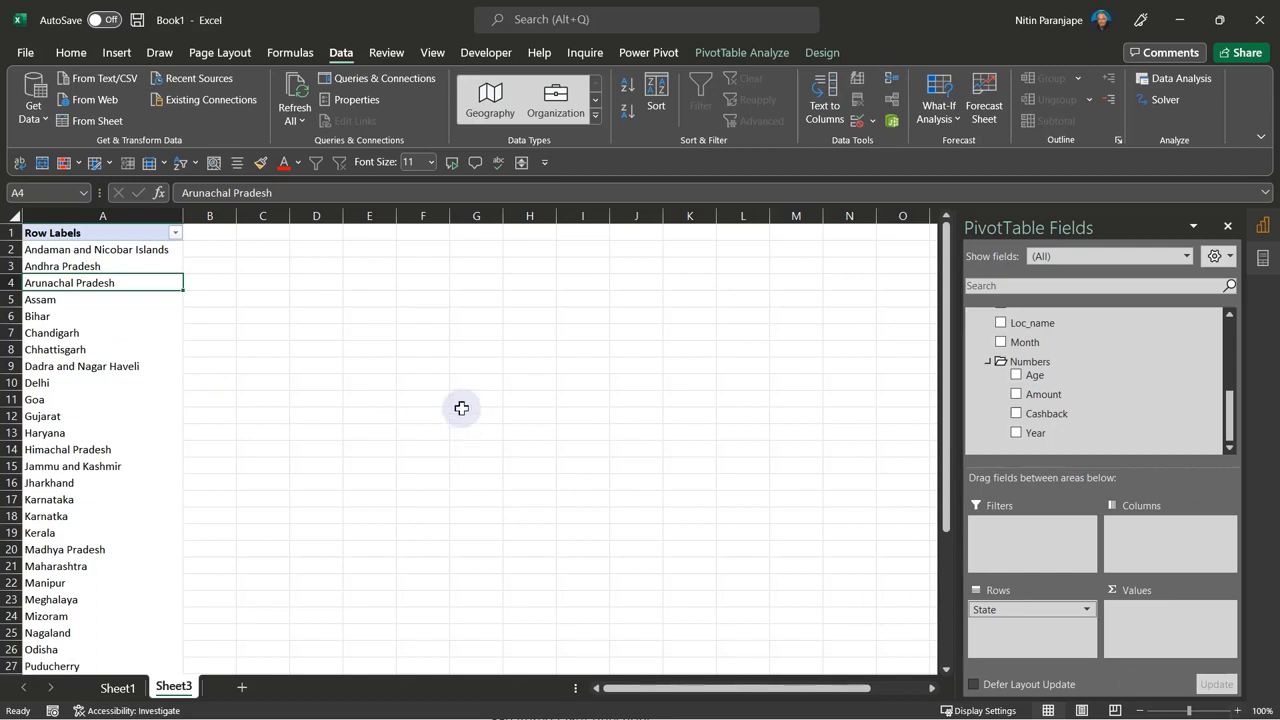
pyautogui.click(120, 500)
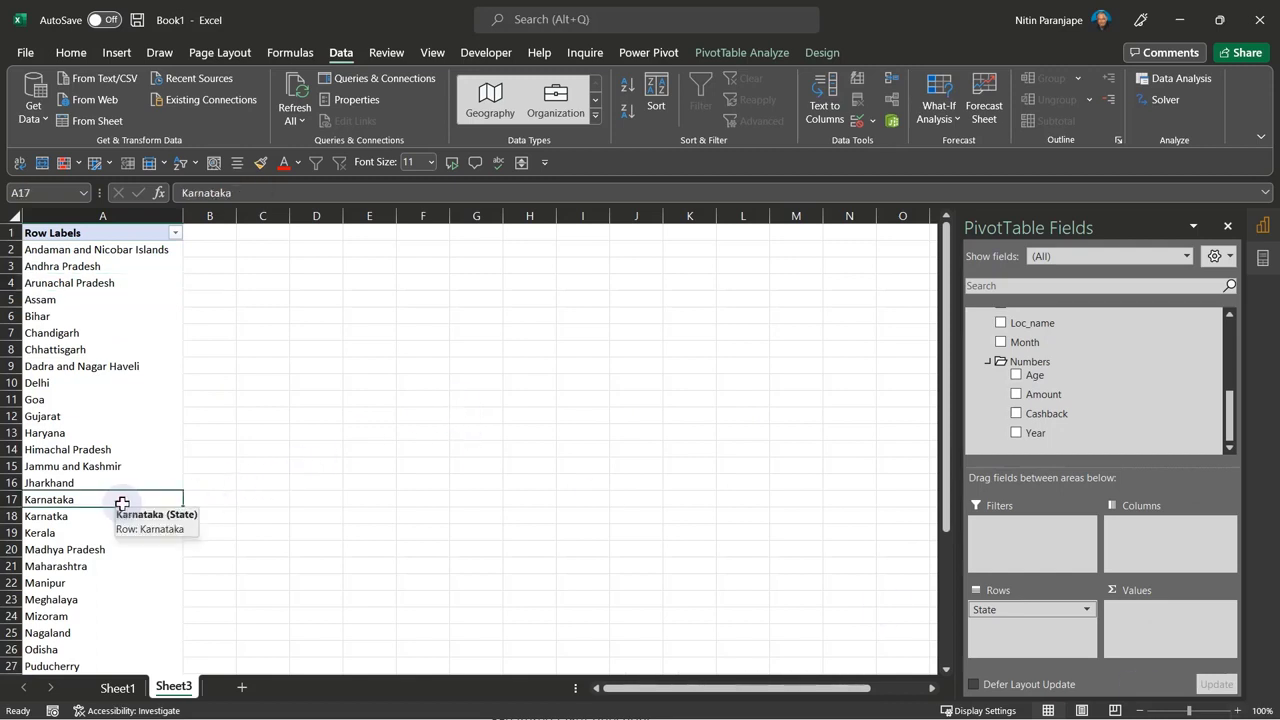
pyautogui.hotkey('alt', 'f')
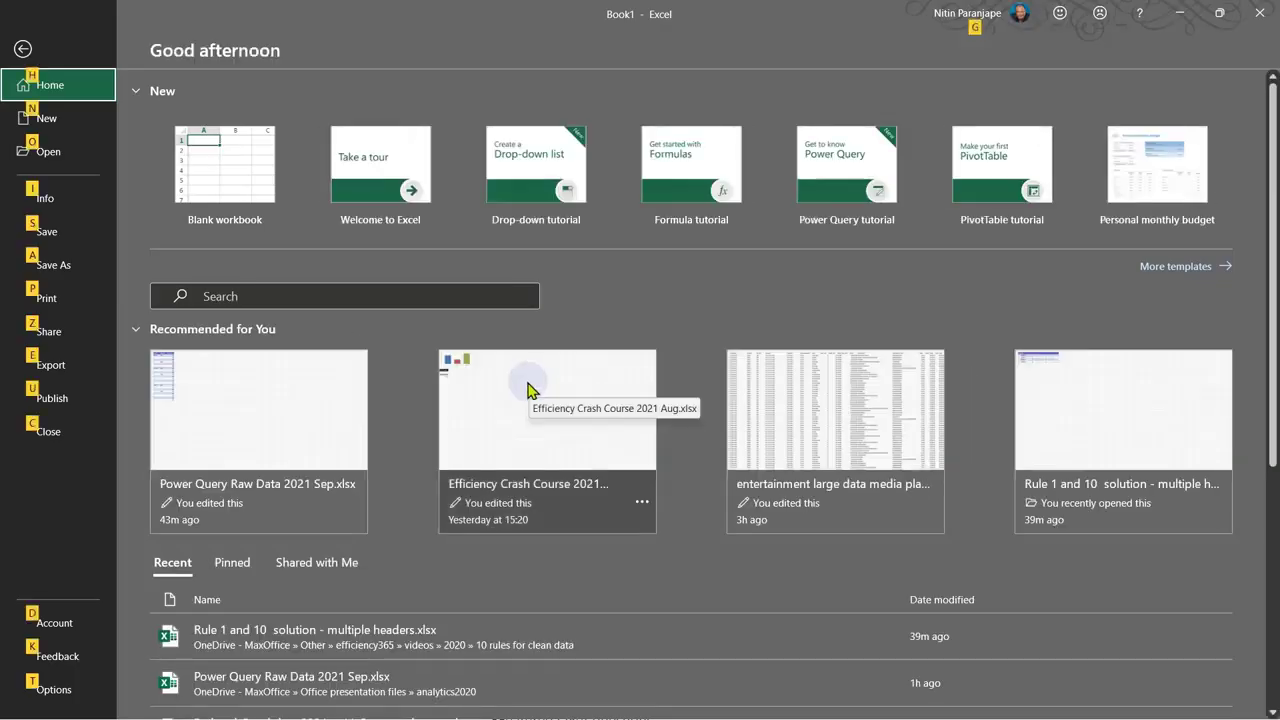
pyautogui.scroll(-2, 420, 636)
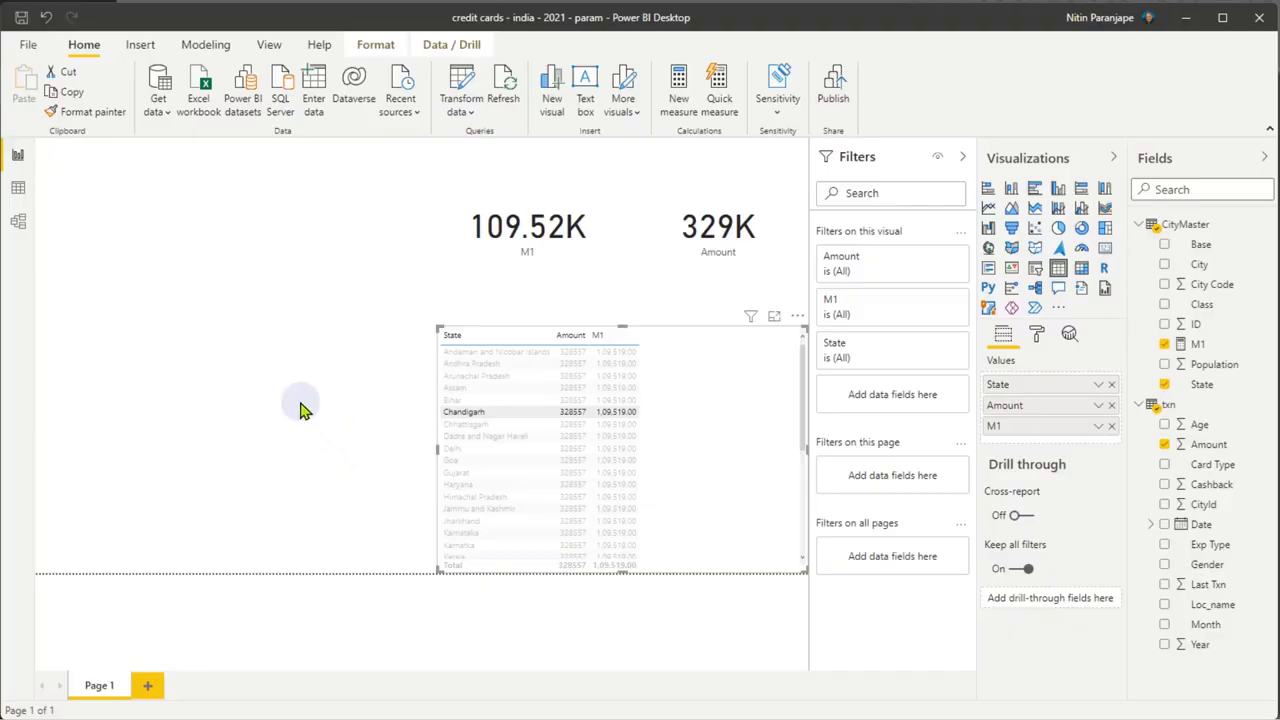
# Step: Delete the Amount card, the M1 card and the State table from Page 1, leaving the report canvas empty
pyautogui.click(300, 409)
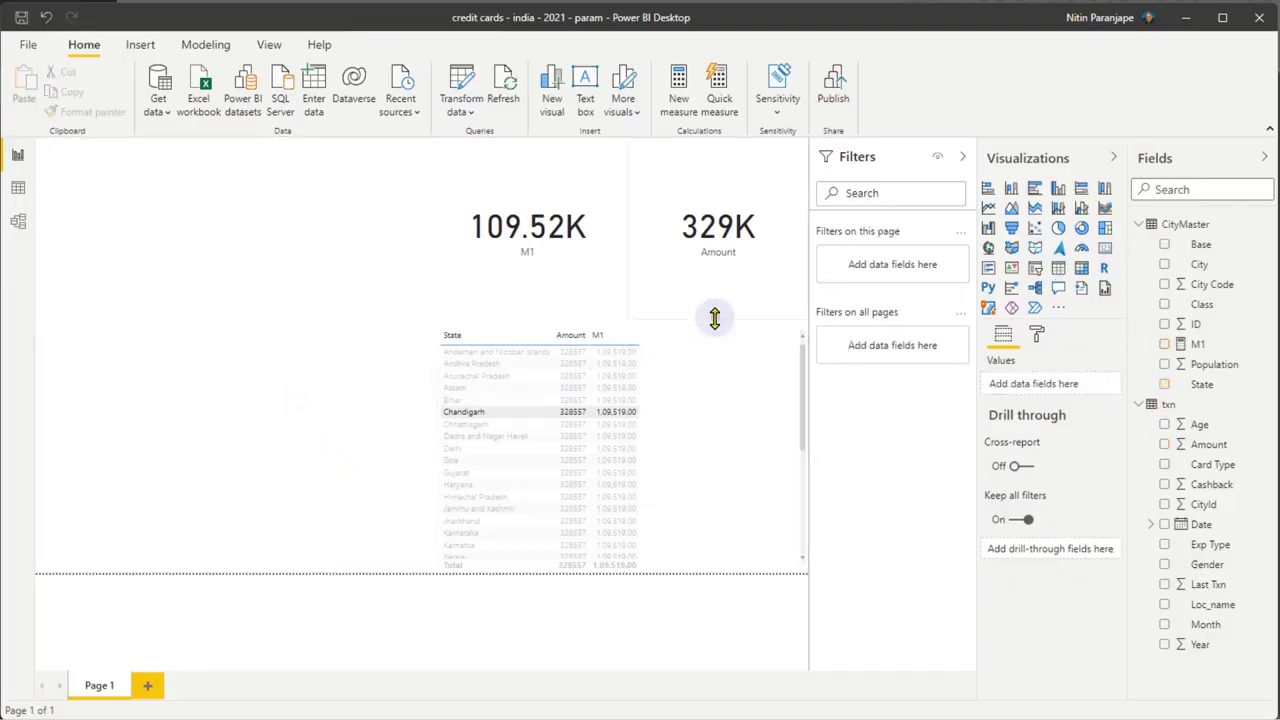
pyautogui.click(715, 318)
pyautogui.press('Delete')
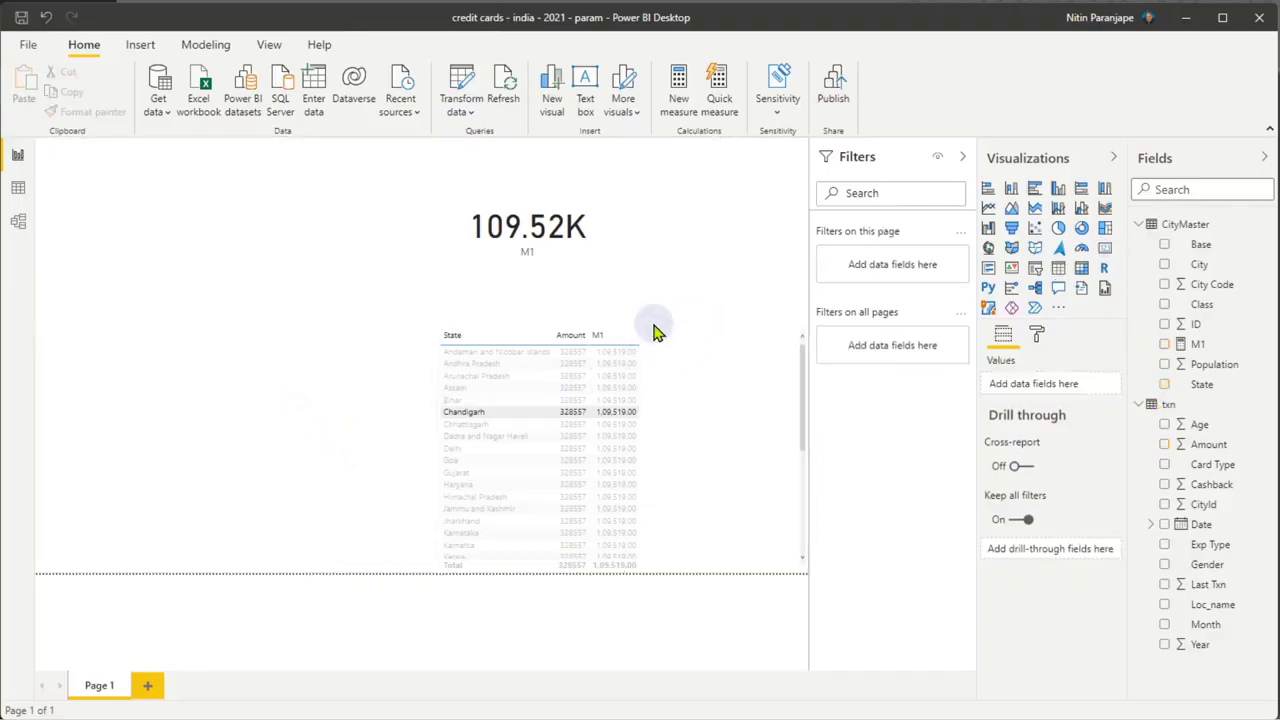
pyautogui.click(289, 239)
pyautogui.hotkey('ctrl', 'a')
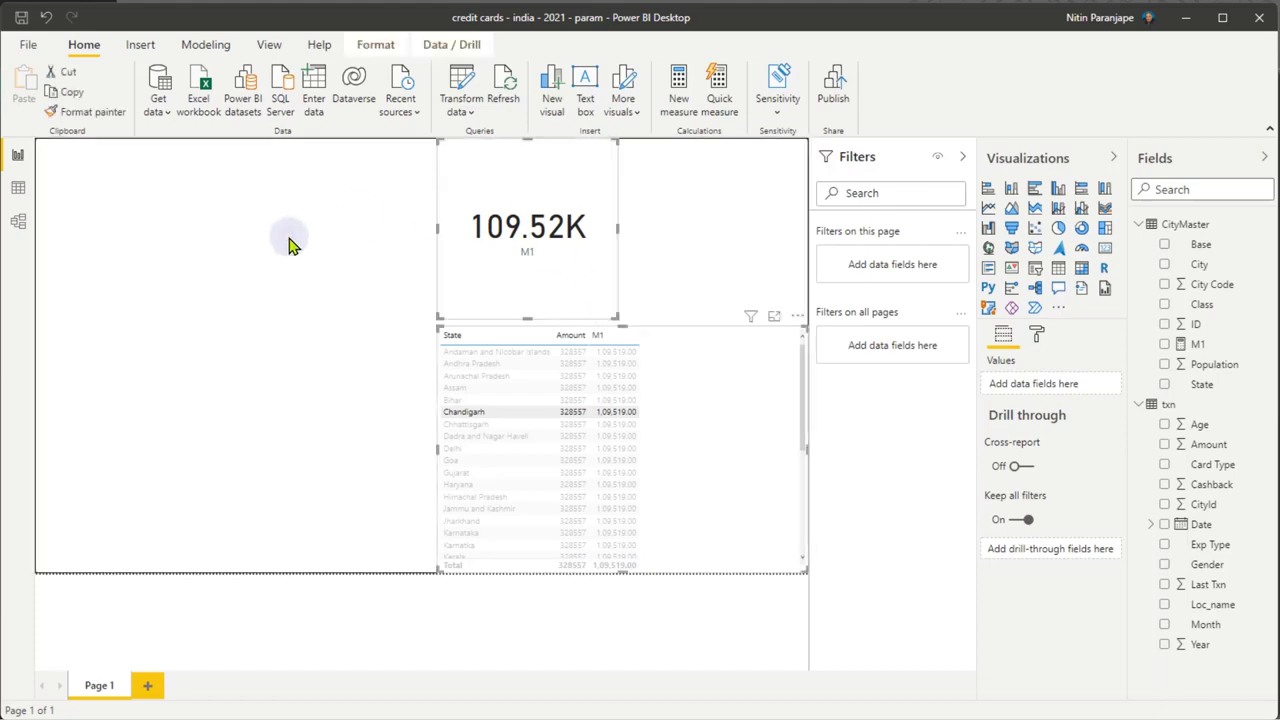
pyautogui.press('Delete')
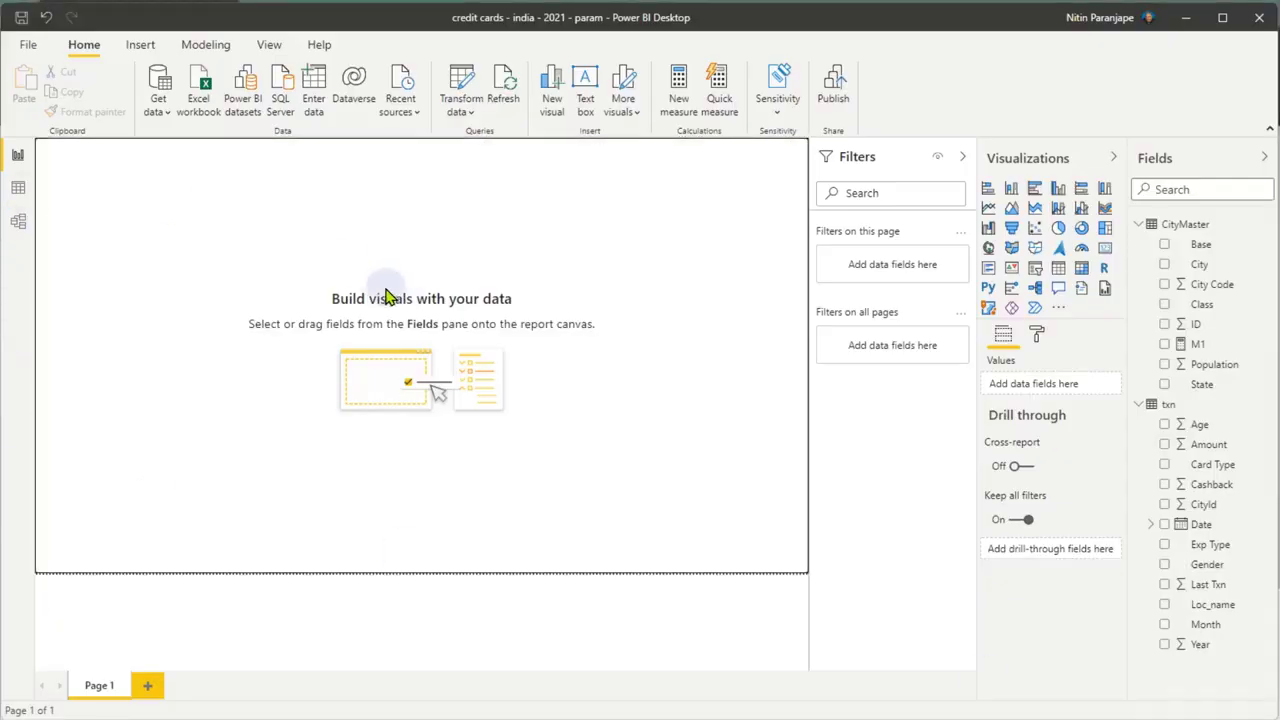
# Step: Open the recent report Credit Card Transactions - India - 2021.pbix in a new window
pyautogui.click(30, 45)
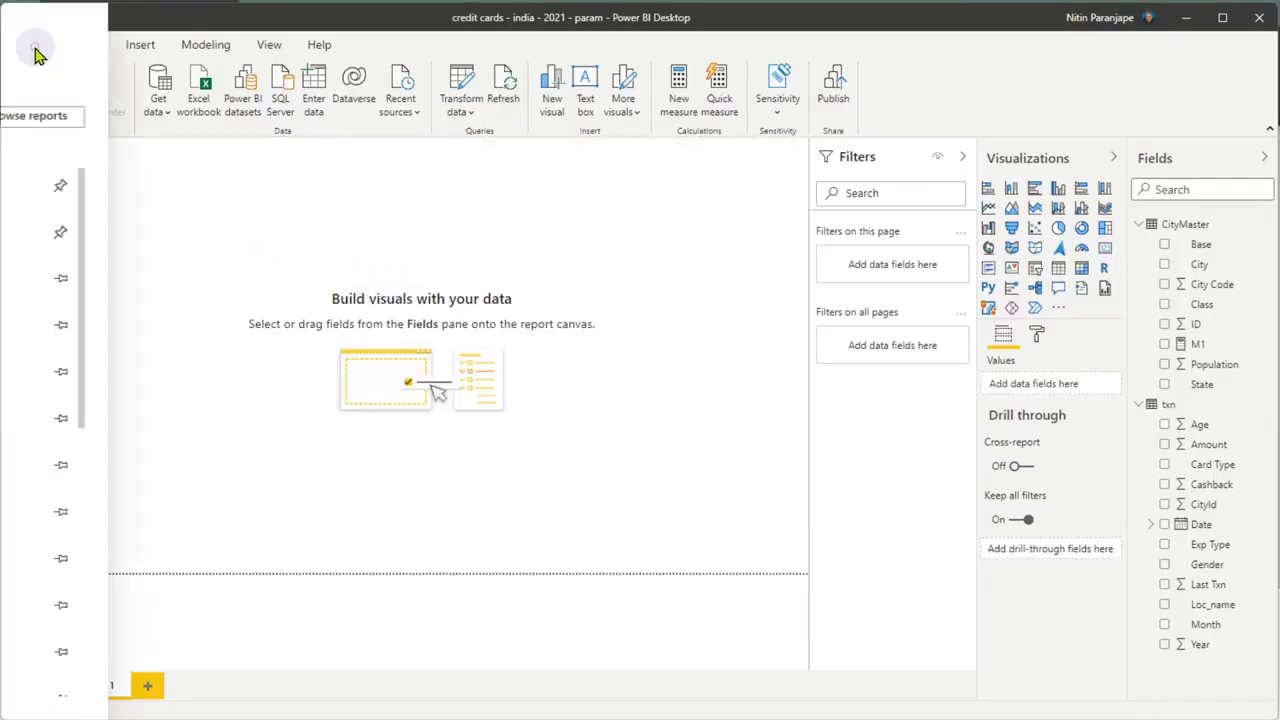
pyautogui.press('Escape')
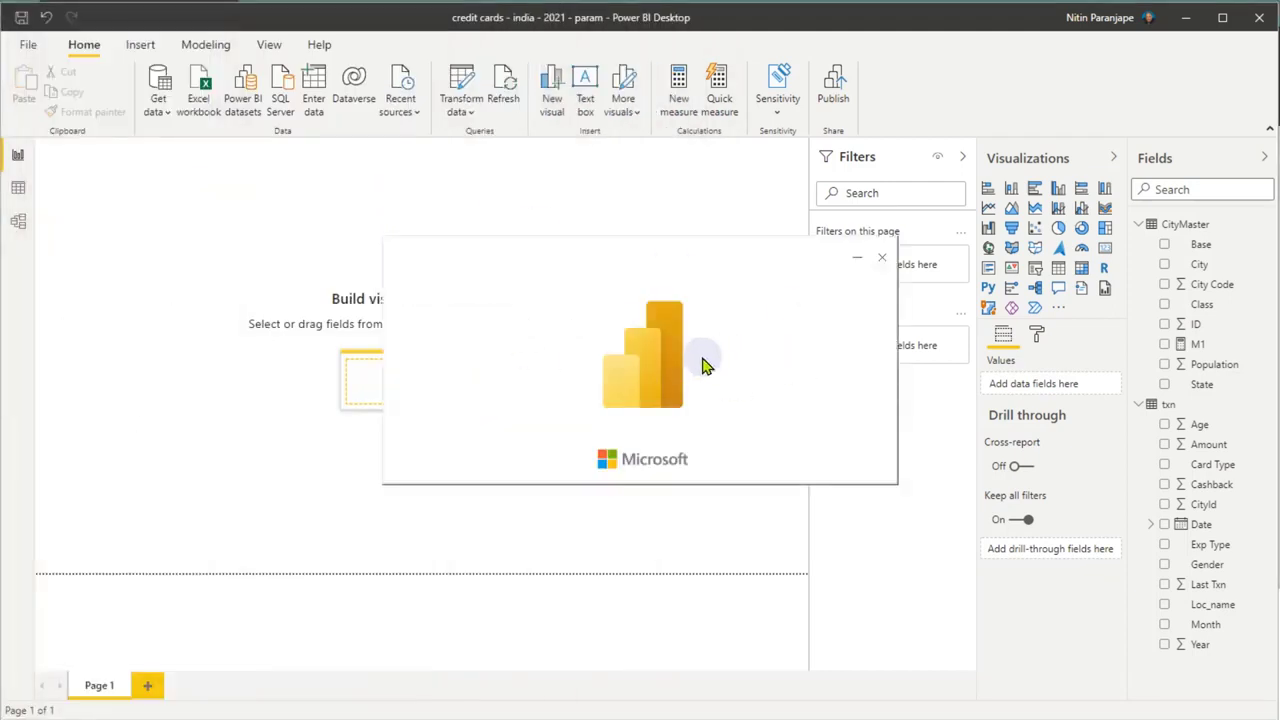
# Step: Switch to the Power BI service in the browser and open the Credit Card Transactions - India - 2019 report from the home page
pyautogui.hotkey('alt', 'Tab')
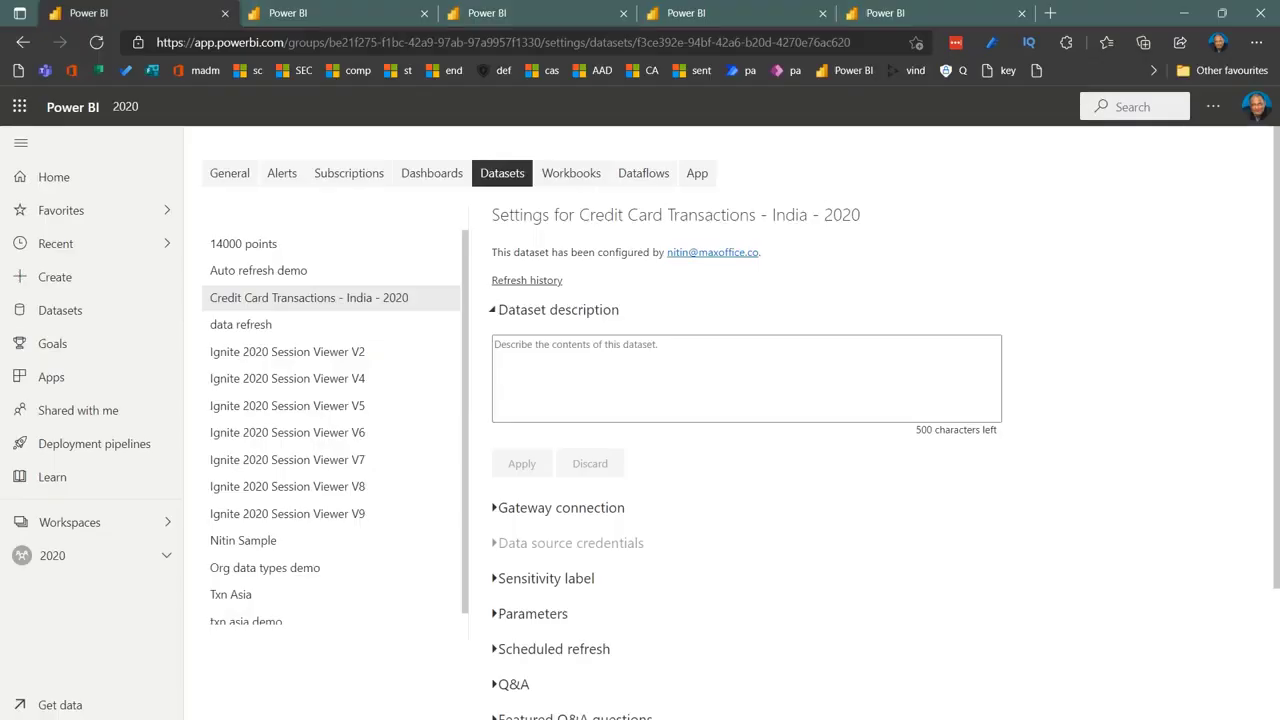
pyautogui.click(330, 14)
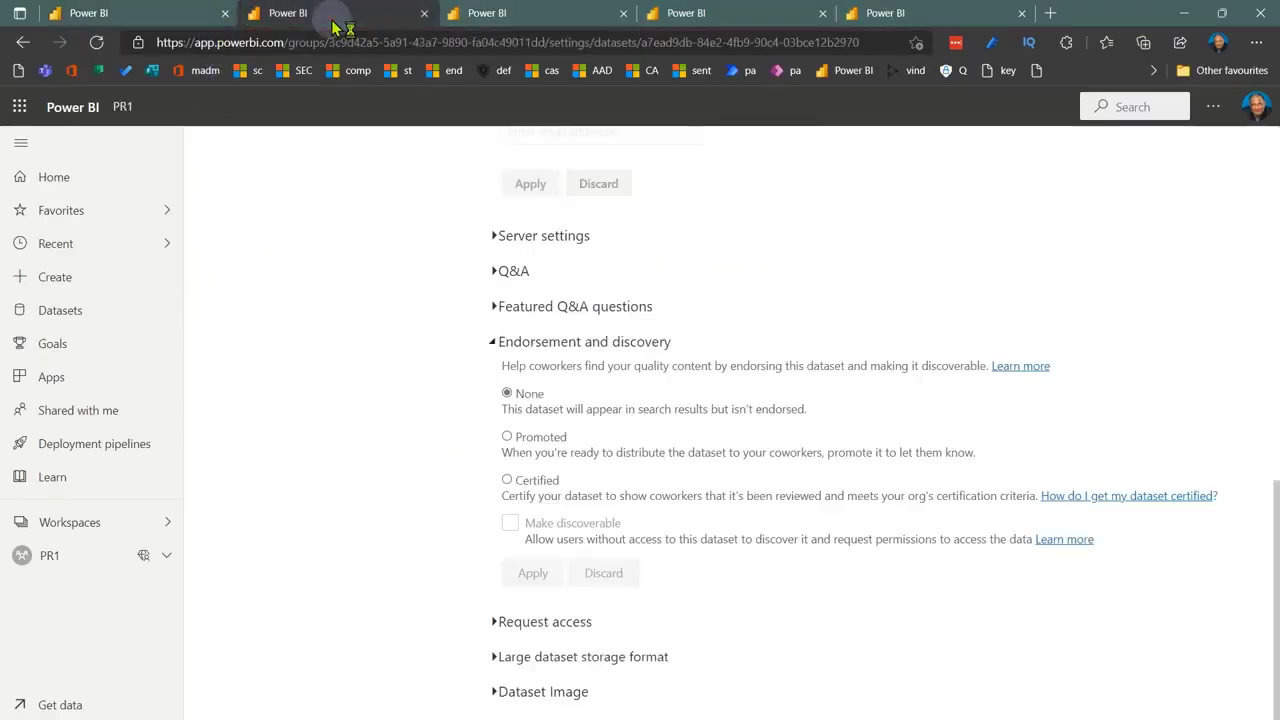
pyautogui.click(455, 14)
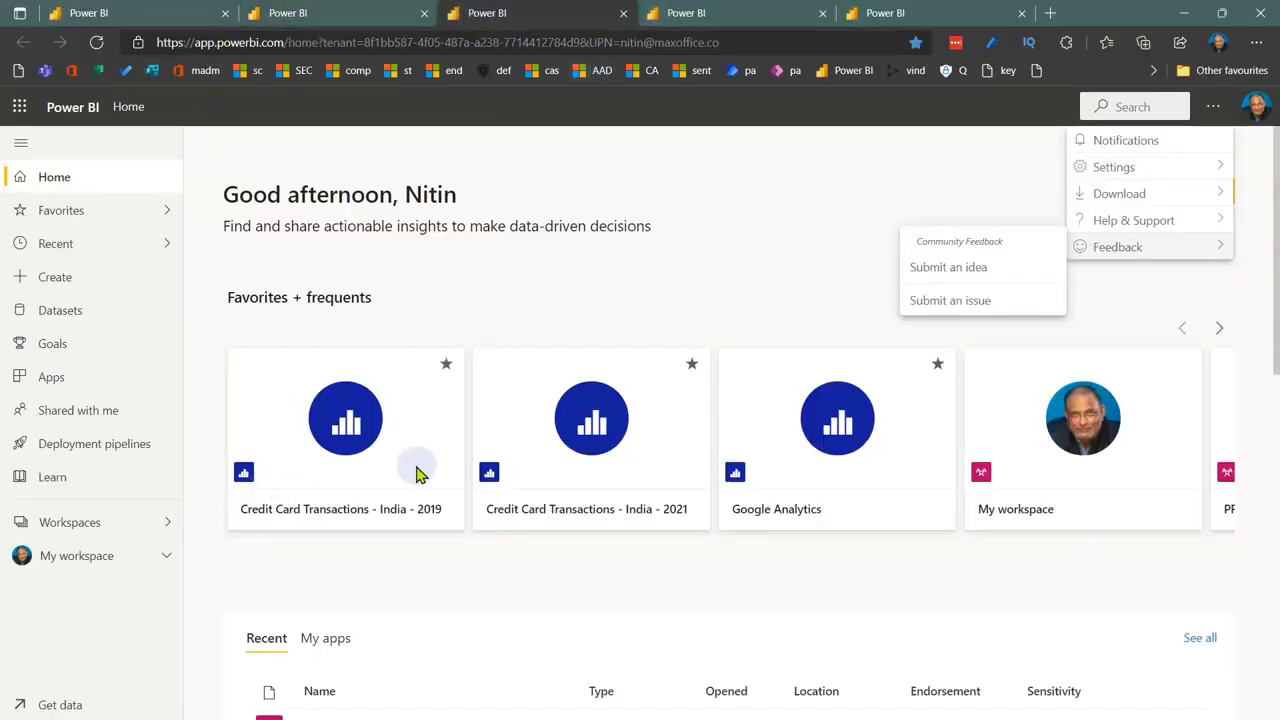
pyautogui.click(344, 430)
pyautogui.click(360, 428)
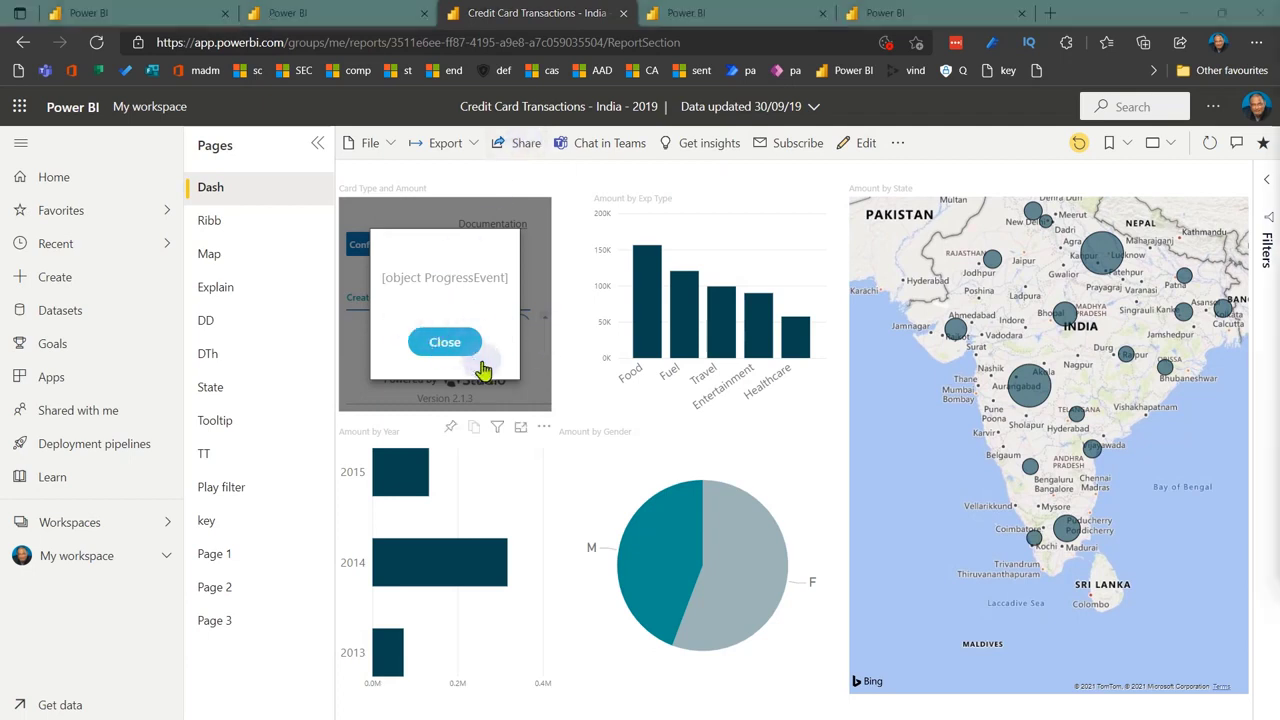
# Step: Review the file and export options available for the online report
pyautogui.click(384, 148)
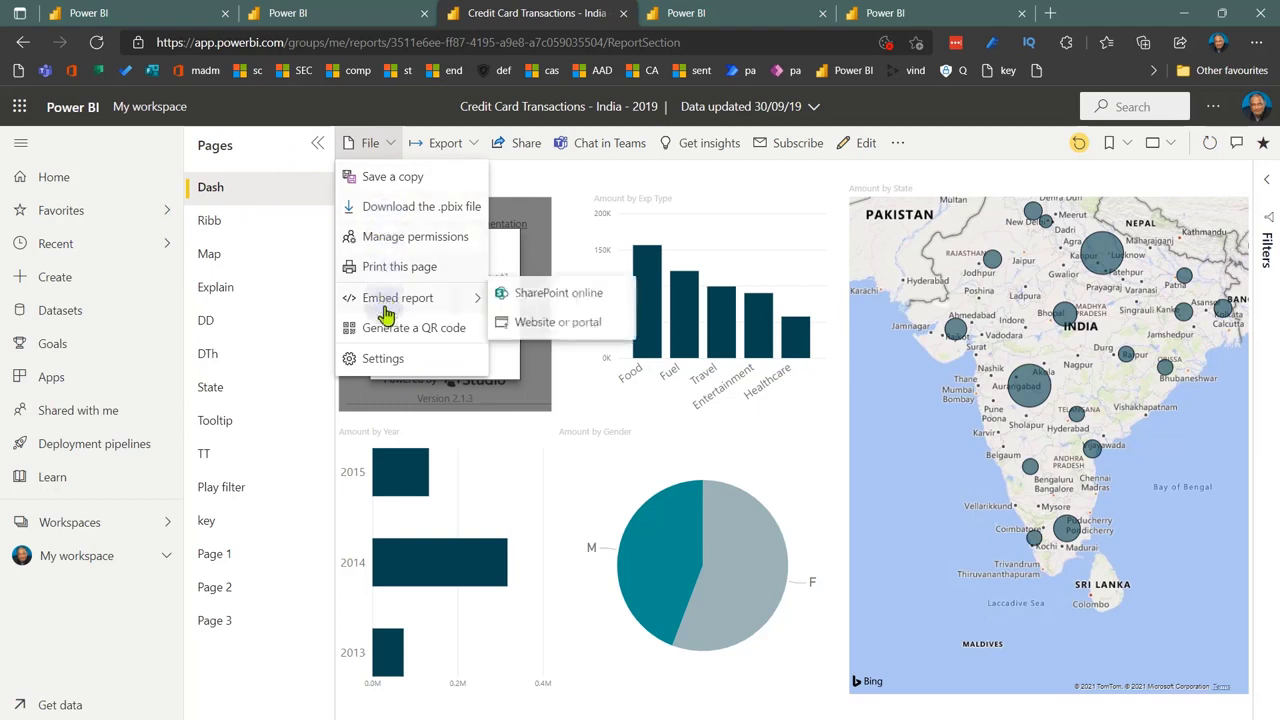
pyautogui.click(457, 144)
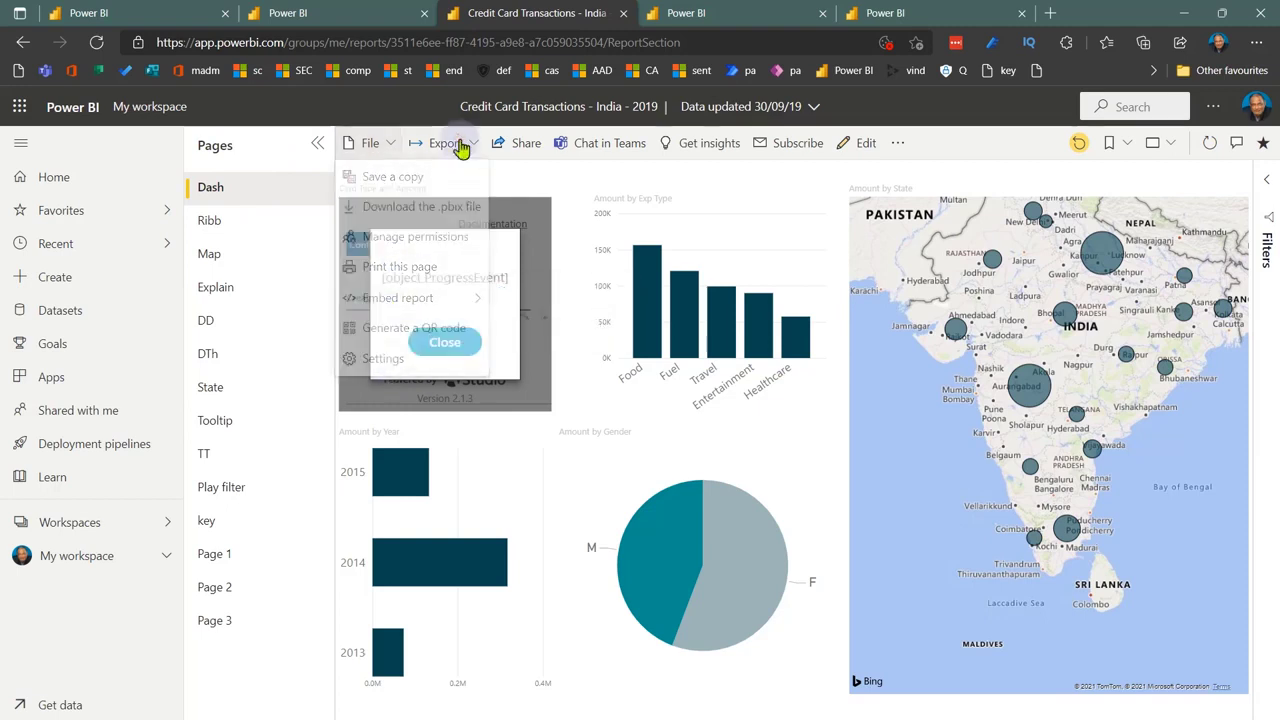
pyautogui.click(460, 146)
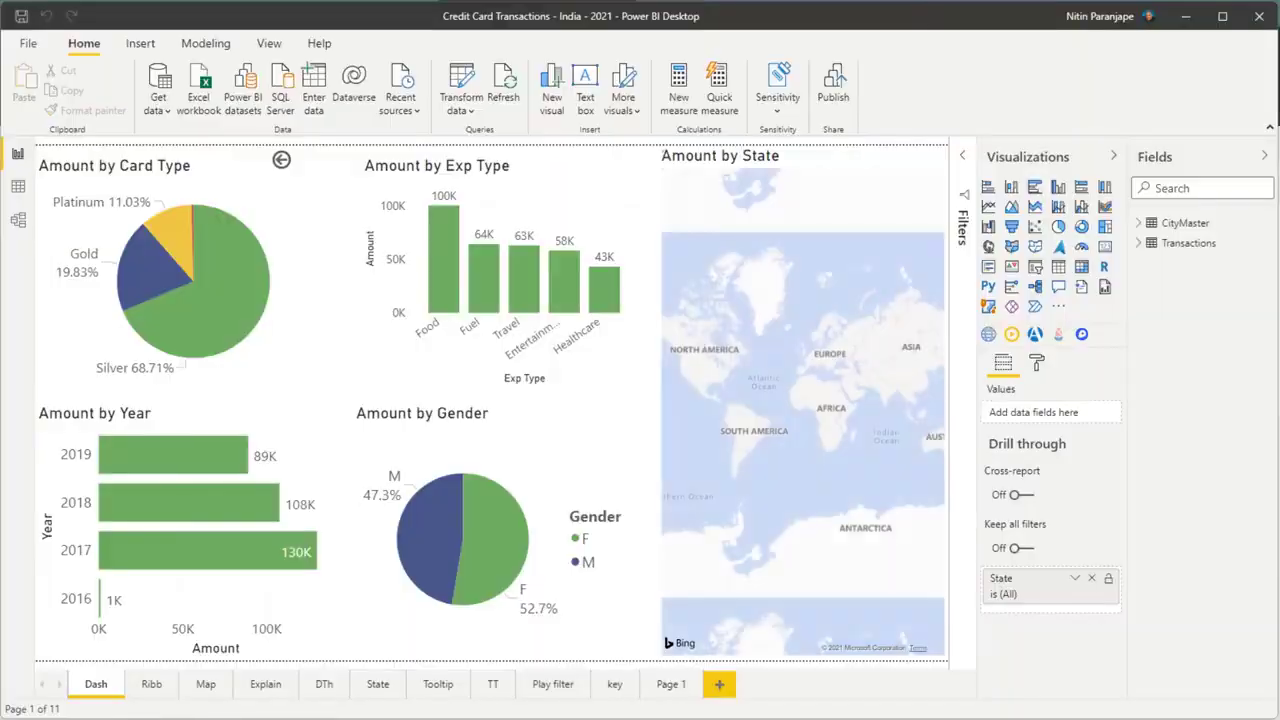
# Step: Switch to Power BI Desktop and review the export options of the Credit Card Transactions - India - 2021 report
pyautogui.click(24, 44)
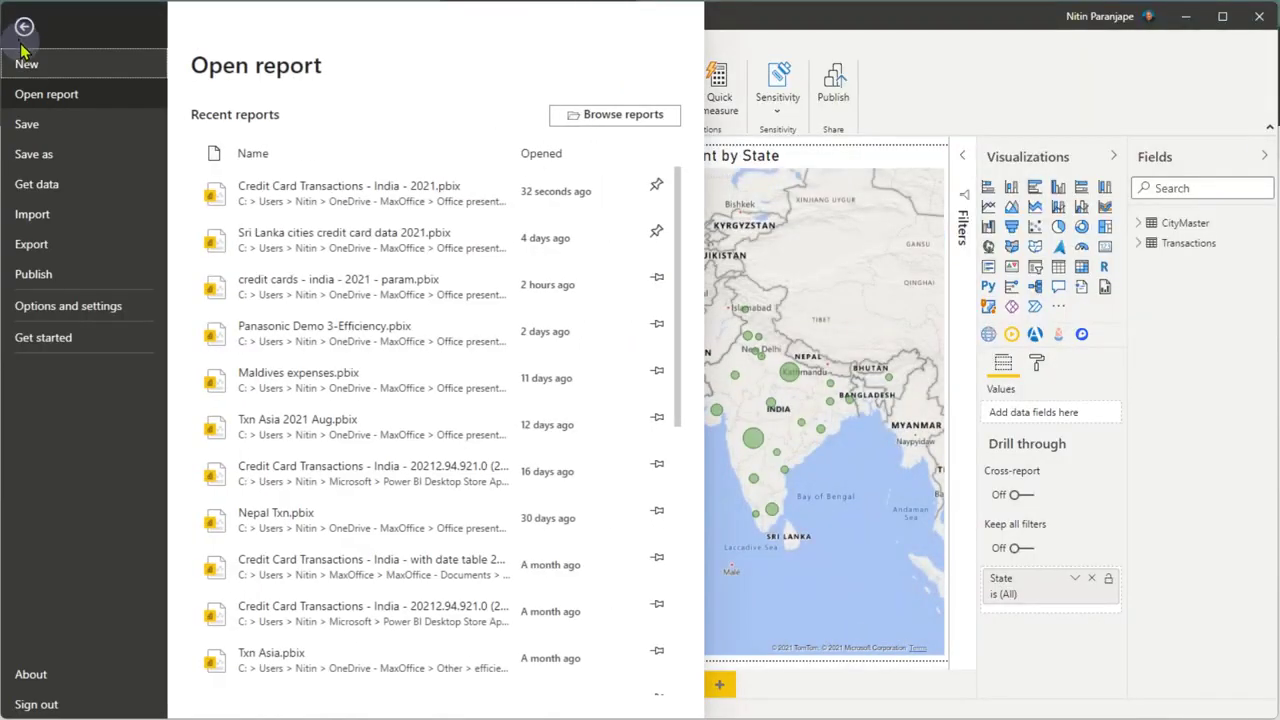
pyautogui.click(80, 246)
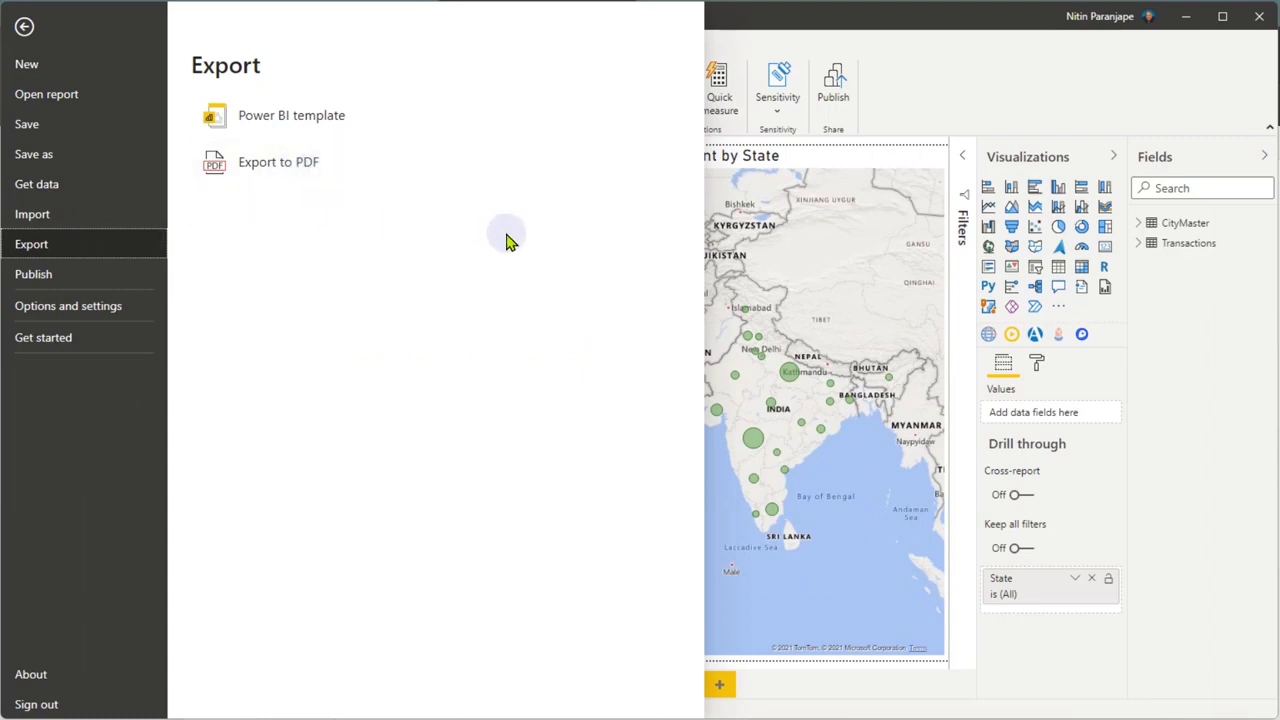
pyautogui.click(980, 65)
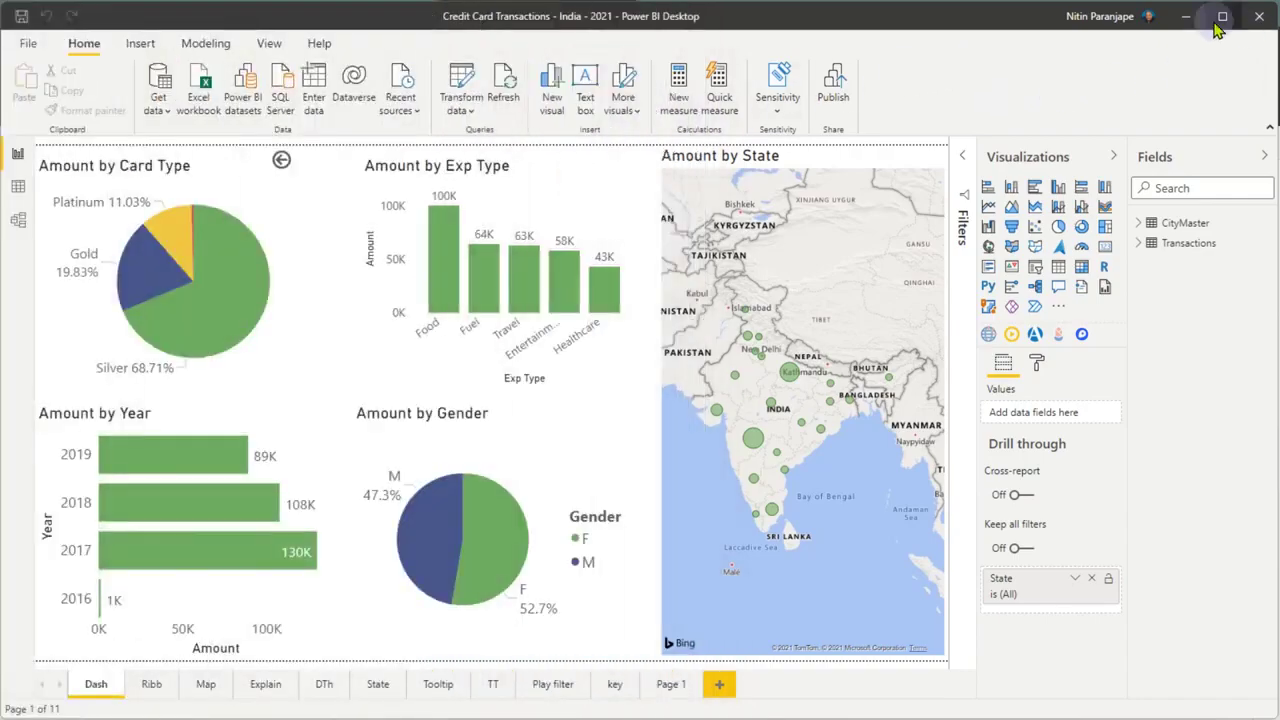